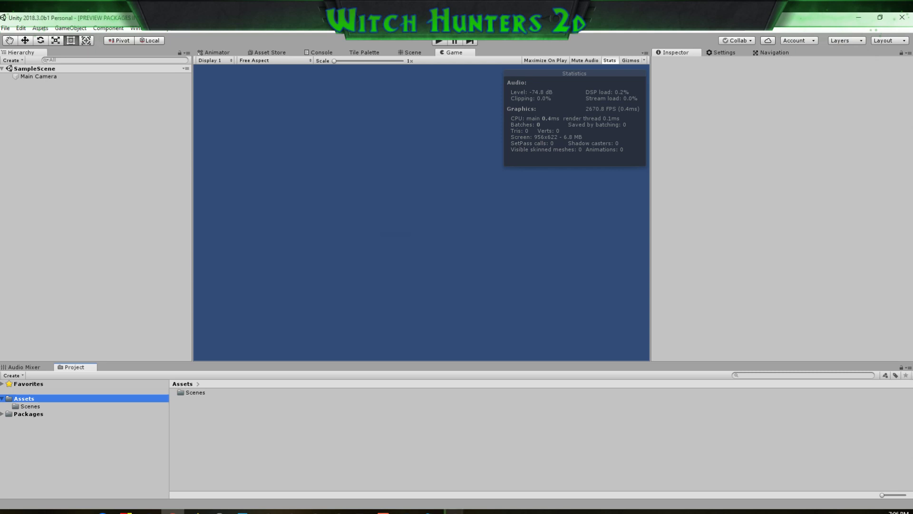
Select the GSS_Iso_SpriteSheet_Tiles_All sprite sheet in Assets/Art/Terrain and bring up the Tile Palette
{"action": "left_click", "coordinate": [596, 330]}
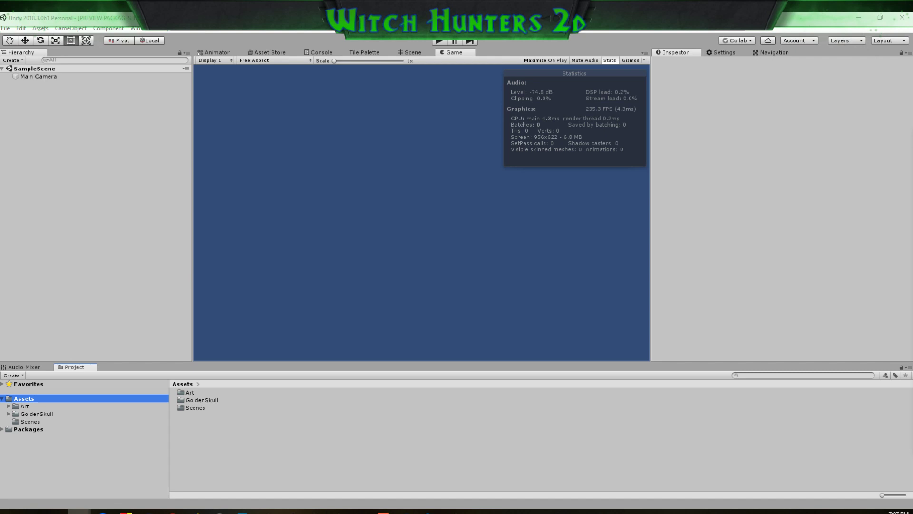
{"action": "left_click", "coordinate": [25, 406]}
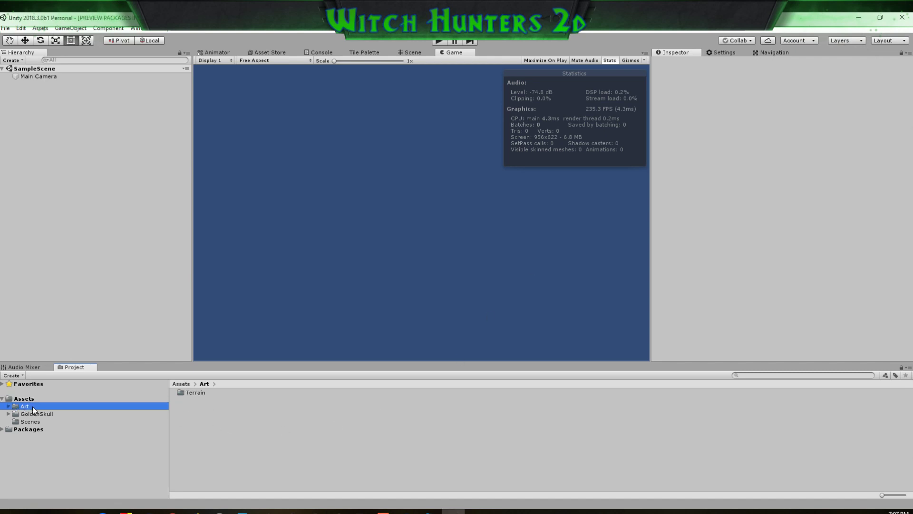
{"action": "double_click", "coordinate": [185, 393]}
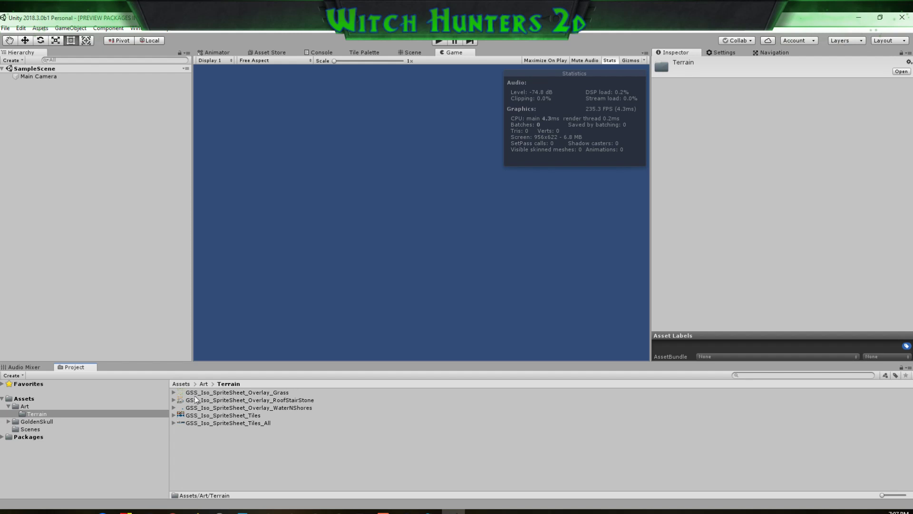
{"action": "left_click", "coordinate": [207, 421]}
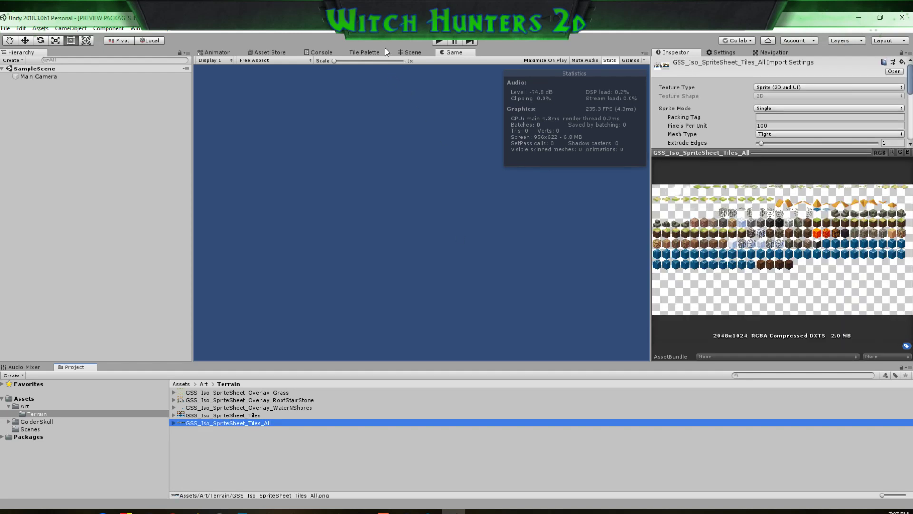
{"action": "left_click", "coordinate": [364, 52]}
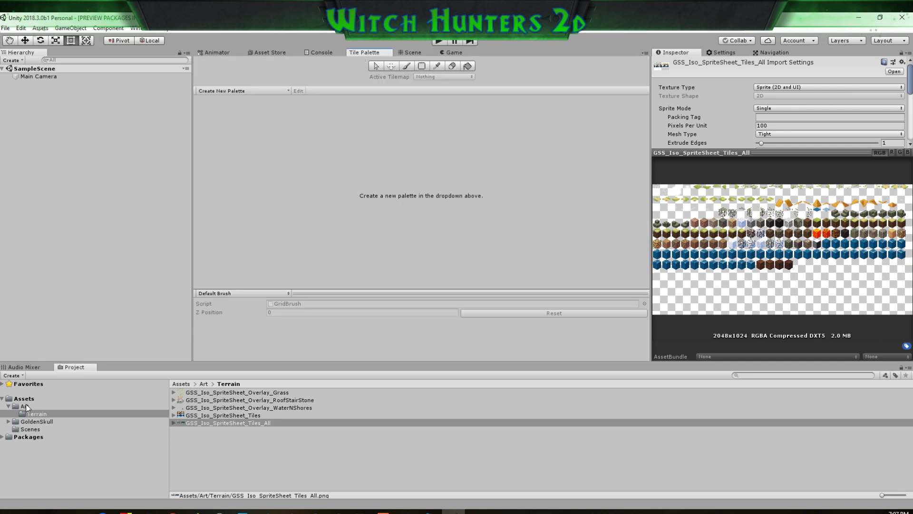
Create a folder inside Assets/Art/Terrain, keeping the default name New Folder
{"action": "right_click", "coordinate": [229, 447]}
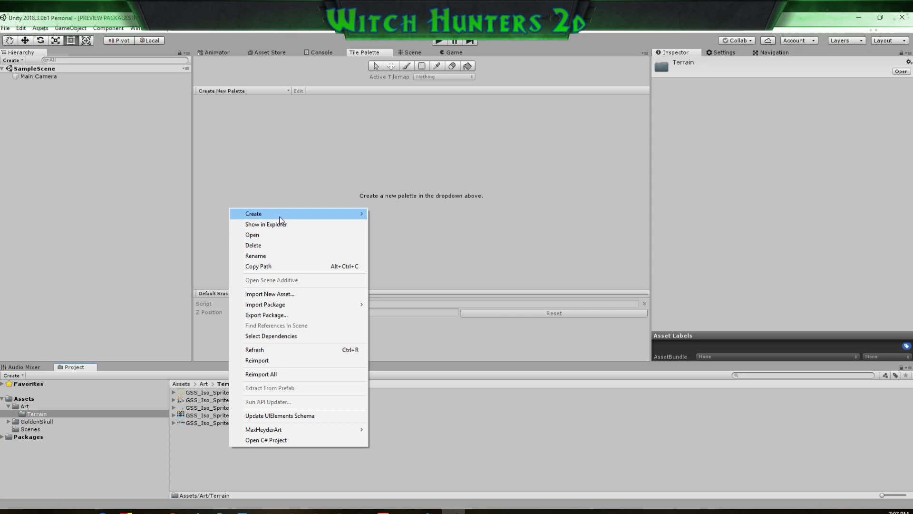
{"action": "mouse_move", "coordinate": [279, 215]}
{"action": "left_click", "coordinate": [420, 173]}
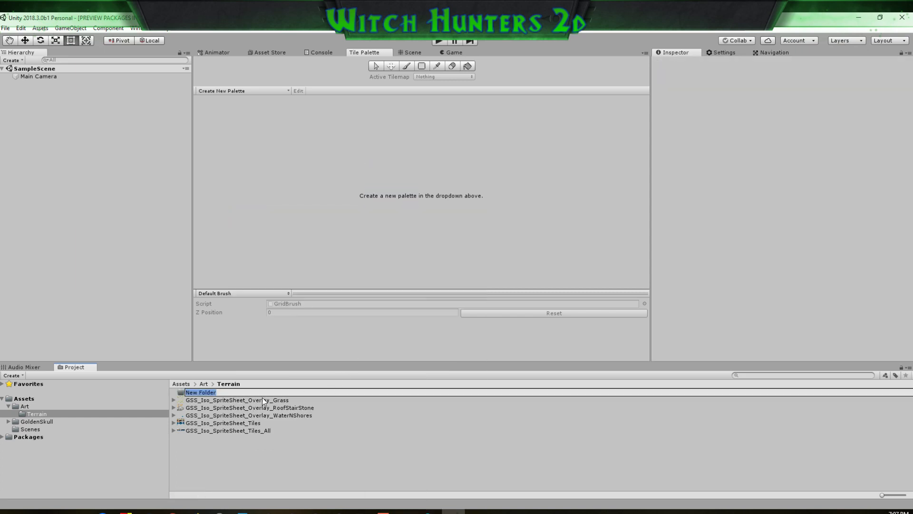
{"action": "key", "text": "Return"}
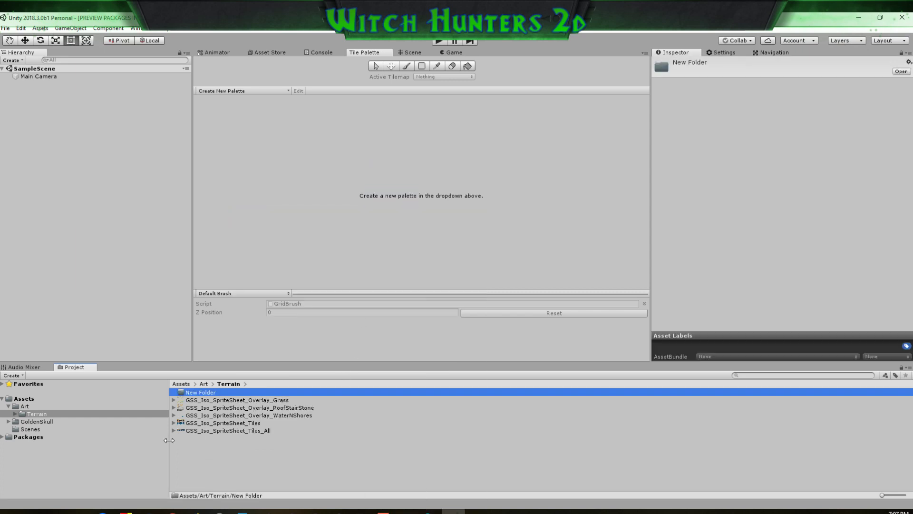
Convert the GSS_Iso_SpriteSheet_Tiles_All sprite sheet in the Terrain folder with MaxHeyderArt's Turn Sprites into Tiles command
{"action": "left_click", "coordinate": [36, 421]}
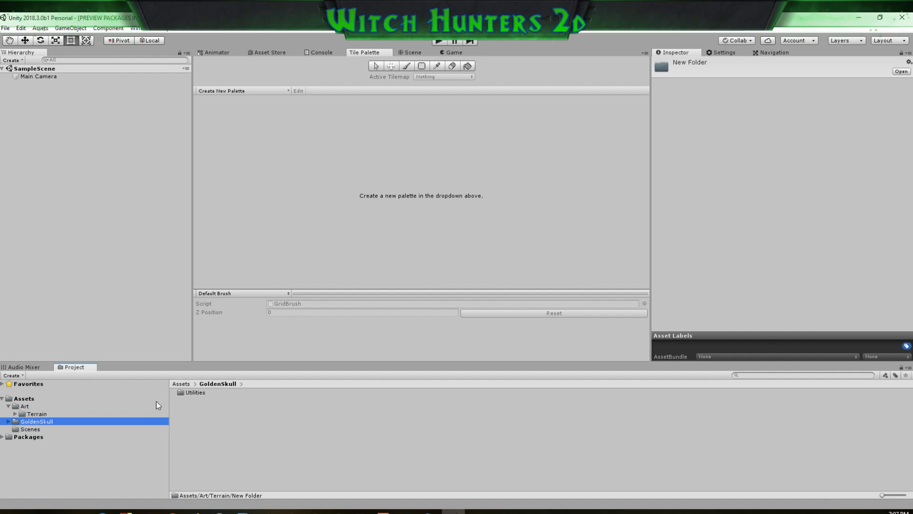
{"action": "left_click", "coordinate": [31, 414]}
{"action": "left_click", "coordinate": [205, 432]}
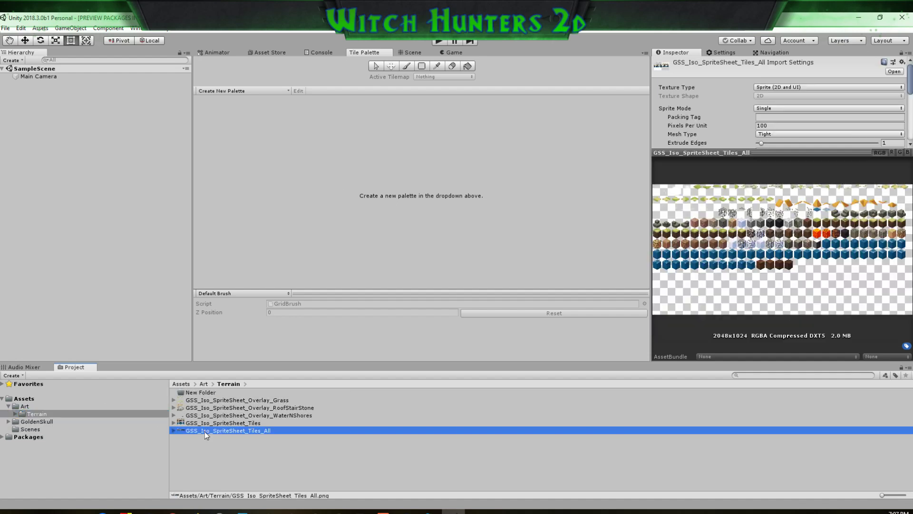
{"action": "right_click", "coordinate": [205, 431]}
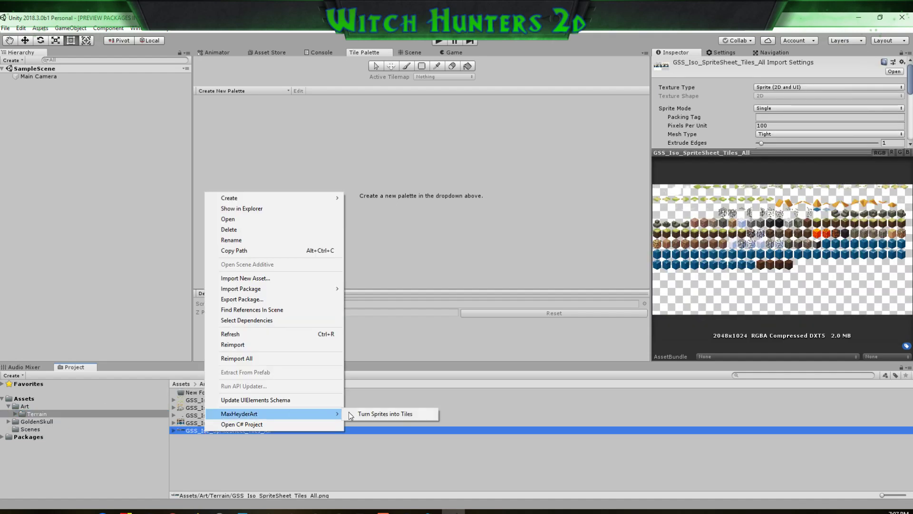
{"action": "left_click", "coordinate": [378, 414]}
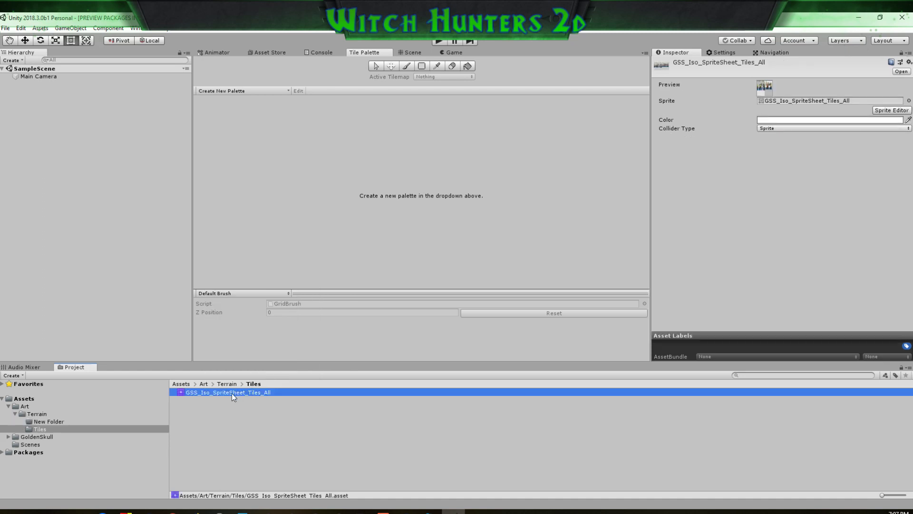
Set up a new tile palette named TerrainTest1 with an Isometric Z As Y grid
{"action": "left_click", "coordinate": [246, 93]}
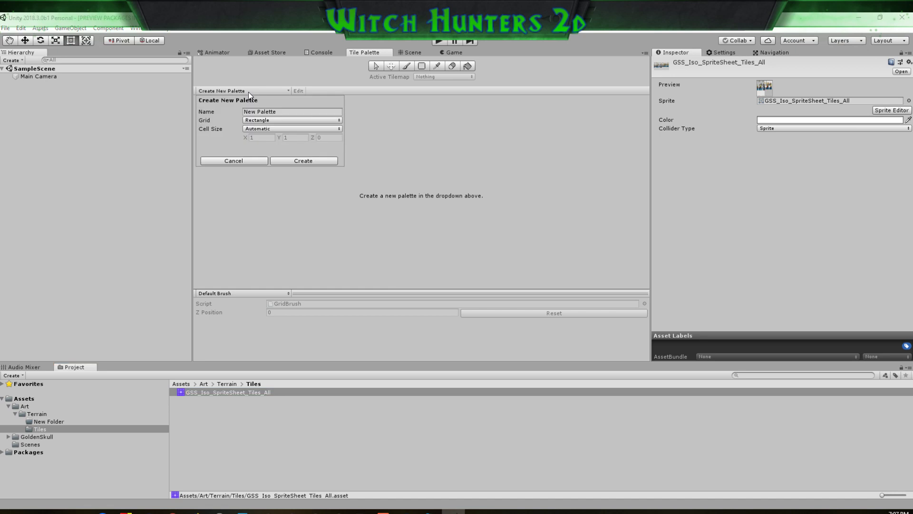
{"action": "left_click", "coordinate": [284, 111]}
{"action": "type", "text": "TerrainTest1"}
{"action": "left_click", "coordinate": [300, 121]}
{"action": "left_click", "coordinate": [292, 166]}
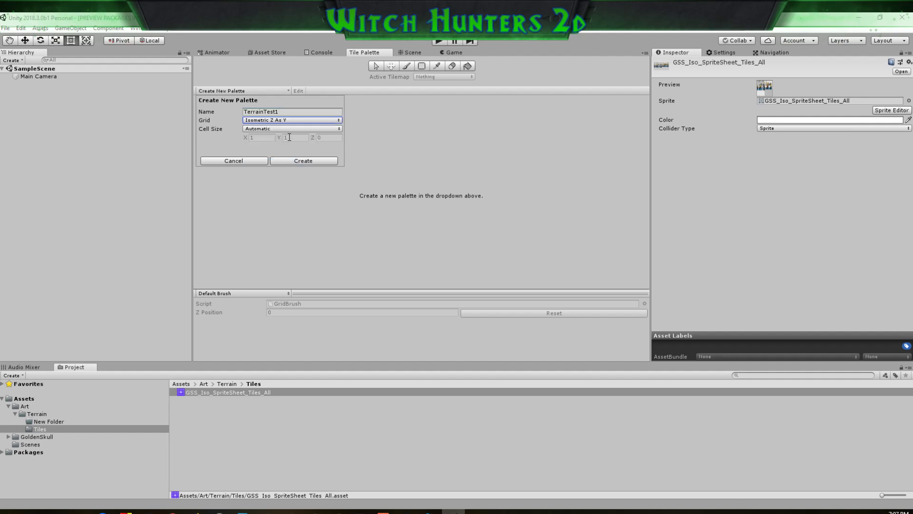
Give the new palette a manual cell size of X 4 and Y 2 and create it in the Tiles folder
{"action": "left_click", "coordinate": [287, 129]}
{"action": "left_click", "coordinate": [286, 139]}
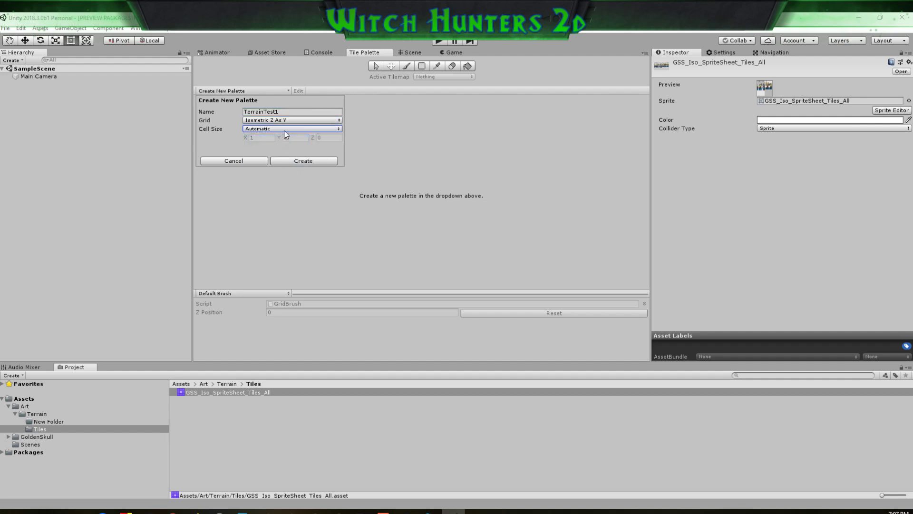
{"action": "left_click", "coordinate": [285, 129]}
{"action": "left_click", "coordinate": [280, 148]}
{"action": "left_click", "coordinate": [267, 138]}
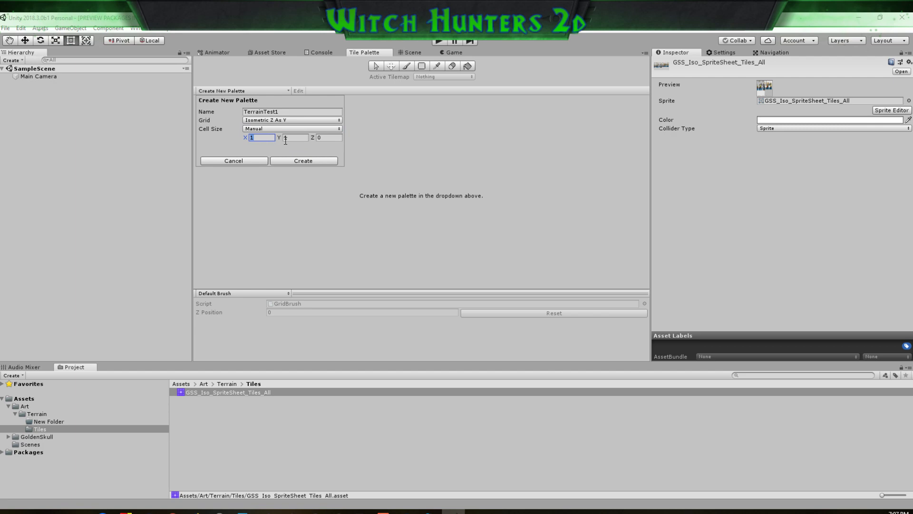
{"action": "type", "text": "4"}
{"action": "left_click", "coordinate": [287, 137]}
{"action": "type", "text": "2"}
{"action": "left_click", "coordinate": [292, 161]}
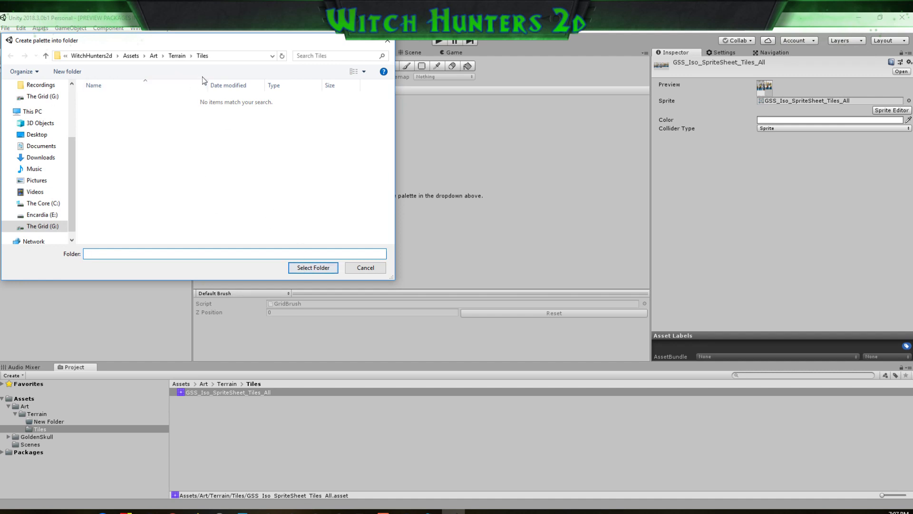
{"action": "left_click", "coordinate": [304, 267]}
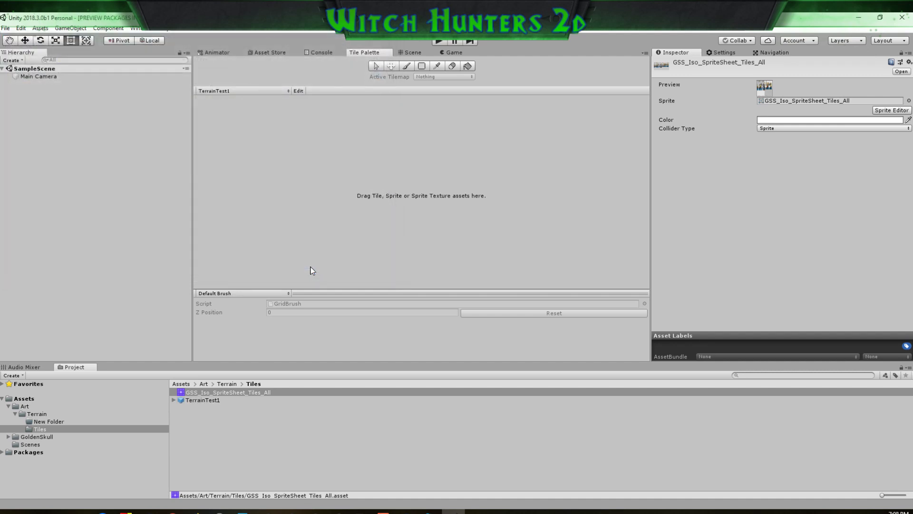
Add the GSS_Iso_SpriteSheet_Tiles_All tile asset to the TerrainTest1 palette
{"action": "left_click", "coordinate": [208, 400]}
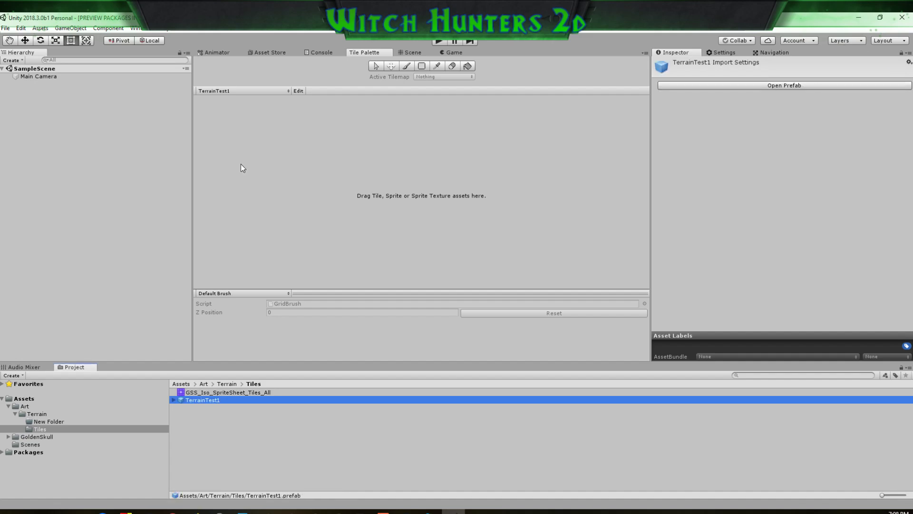
{"action": "left_click_drag", "start_coordinate": [229, 393], "coordinate": [352, 156]}
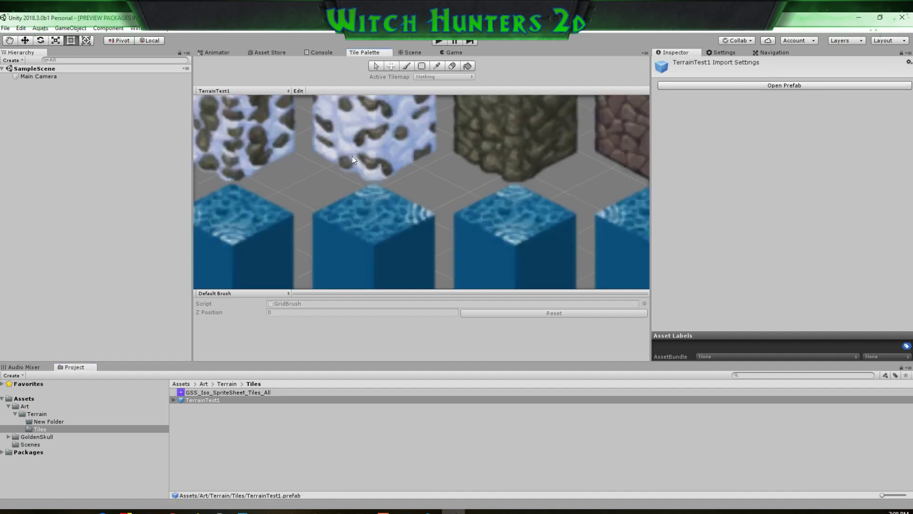
{"action": "scroll", "coordinate": [418, 232], "scroll_direction": "down", "scroll_amount": 3}
{"action": "scroll", "coordinate": [418, 232], "scroll_direction": "down", "scroll_amount": 3}
{"action": "scroll", "coordinate": [417, 232], "scroll_direction": "up", "scroll_amount": 3}
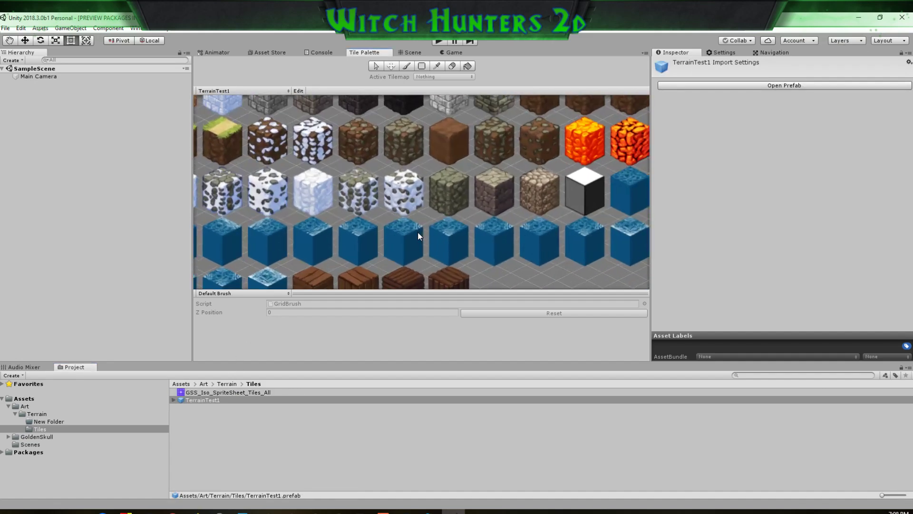
{"action": "scroll", "coordinate": [418, 232], "scroll_direction": "down", "scroll_amount": 6}
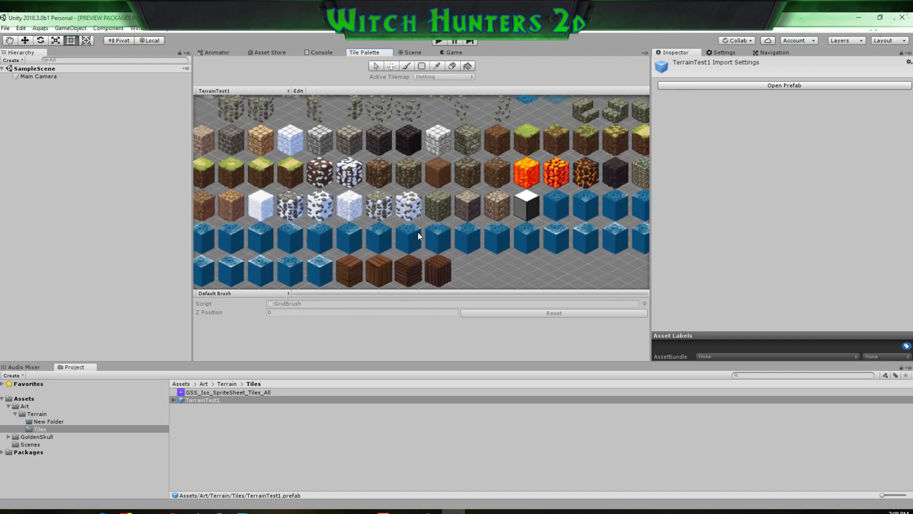
{"action": "scroll", "coordinate": [422, 209], "scroll_direction": "up", "scroll_amount": 5}
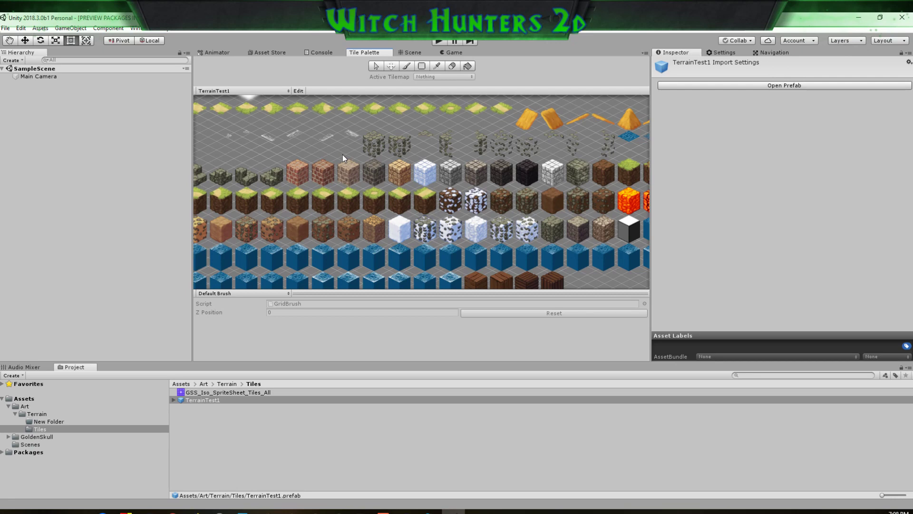
{"action": "scroll", "coordinate": [367, 198], "scroll_direction": "down", "scroll_amount": 3}
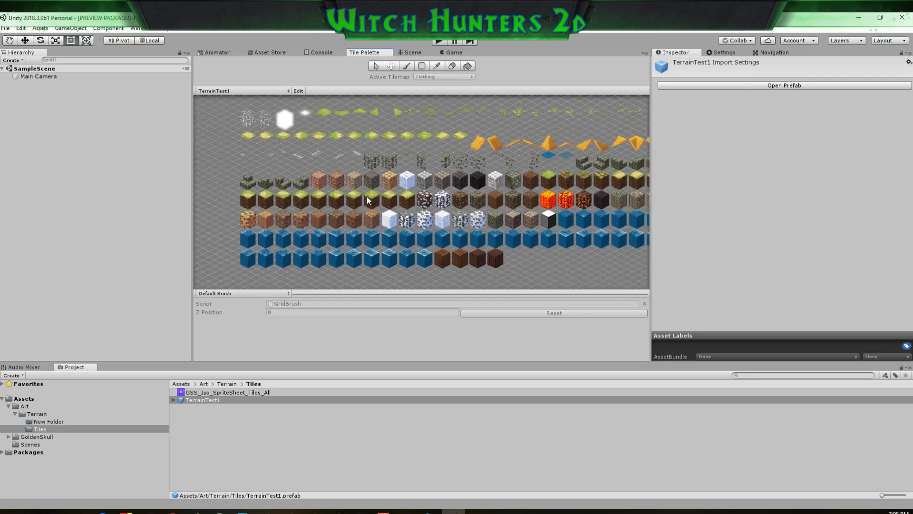
Add an Isometric Z As Y Tilemap to the scene hierarchy
{"action": "left_click", "coordinate": [412, 52]}
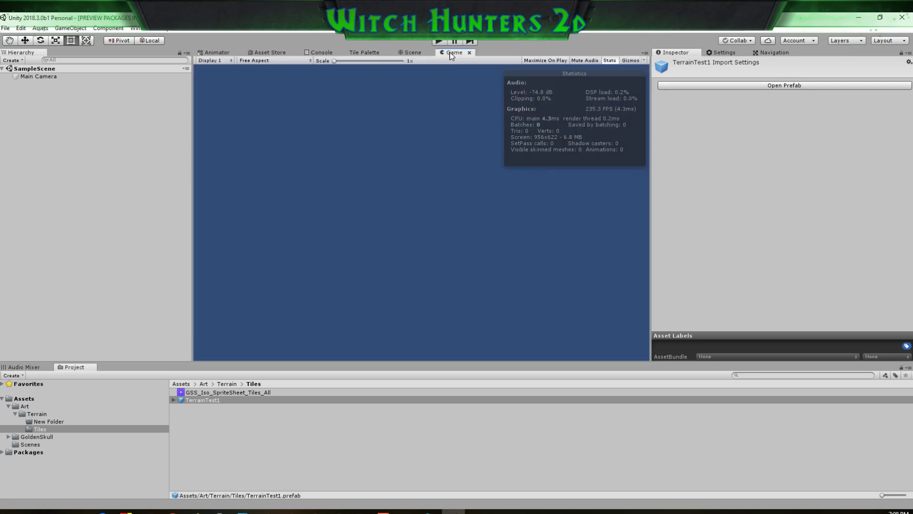
{"action": "right_click", "coordinate": [32, 91]}
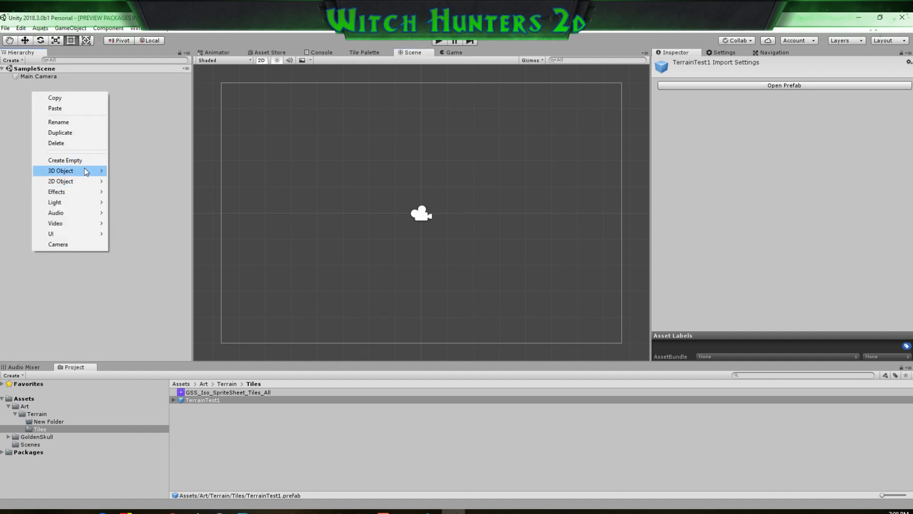
{"action": "mouse_move", "coordinate": [86, 171]}
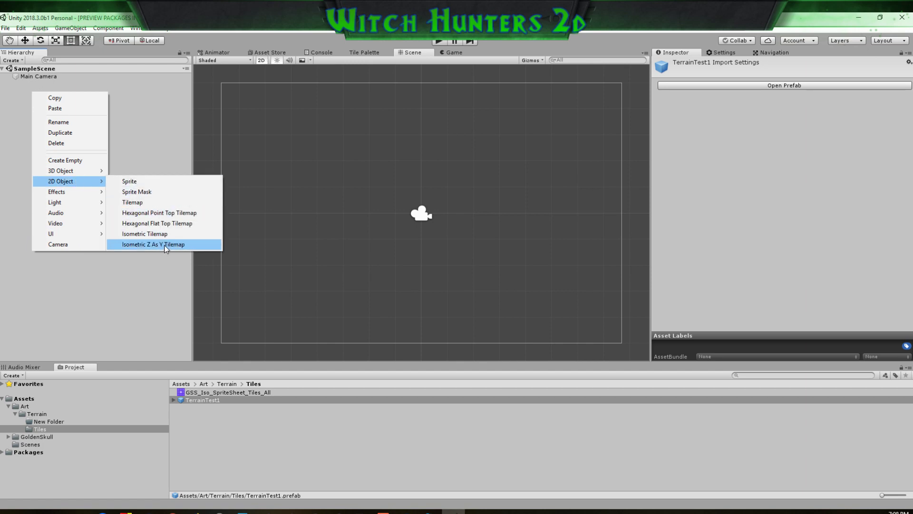
{"action": "left_click", "coordinate": [165, 244]}
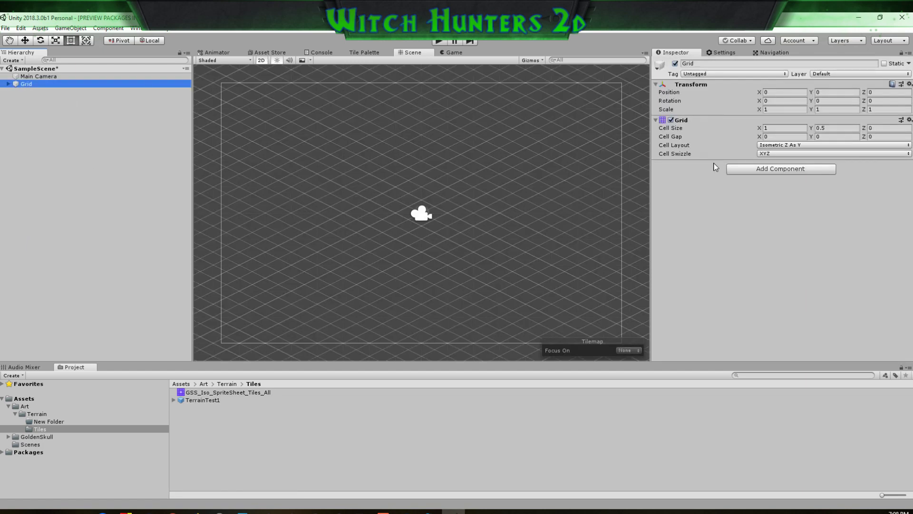
Set the Grid object's cell size to X 2 and Y 4
{"action": "left_click", "coordinate": [777, 128]}
{"action": "type", "text": "2"}
{"action": "key", "text": "Tab"}
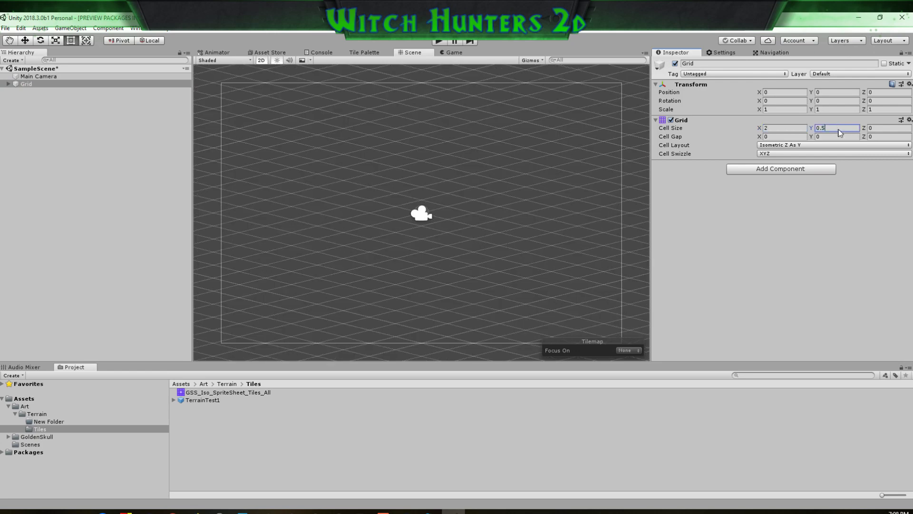
{"action": "type", "text": "4"}
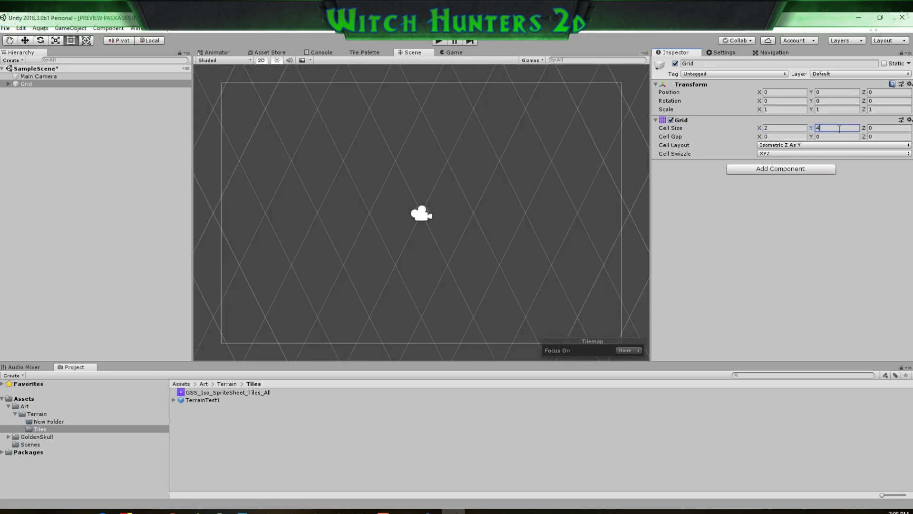
Set the Grid object's cell size to X 4 and Y 2
{"action": "key", "text": "shift+Tab"}
{"action": "type", "text": "4"}
{"action": "key", "text": "Tab"}
{"action": "type", "text": "2"}
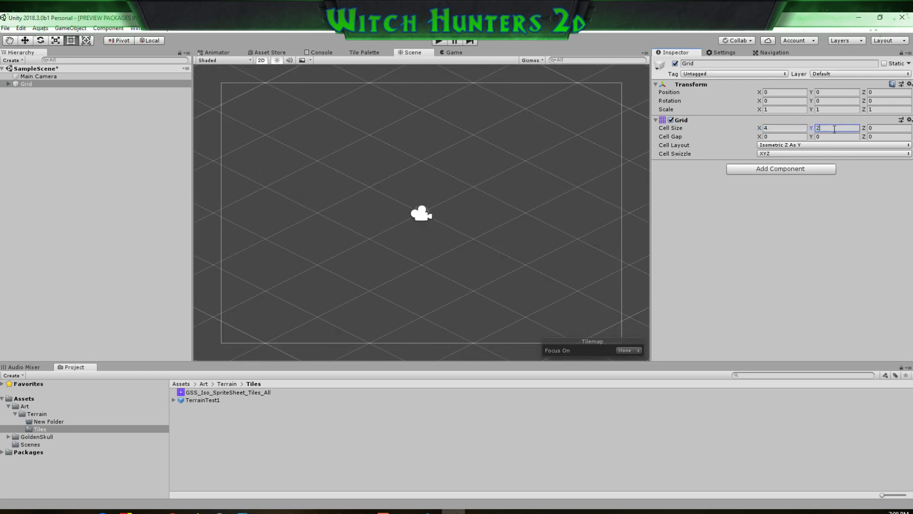
Rename the Tilemap under the Grid object as Terrain
{"action": "left_click", "coordinate": [8, 83]}
{"action": "left_click", "coordinate": [35, 93]}
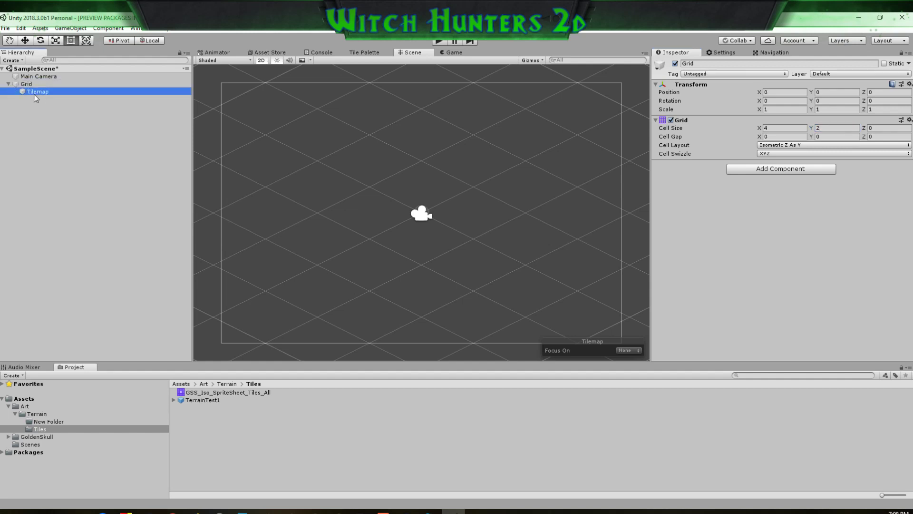
{"action": "key", "text": "F2"}
{"action": "type", "text": "Terrain"}
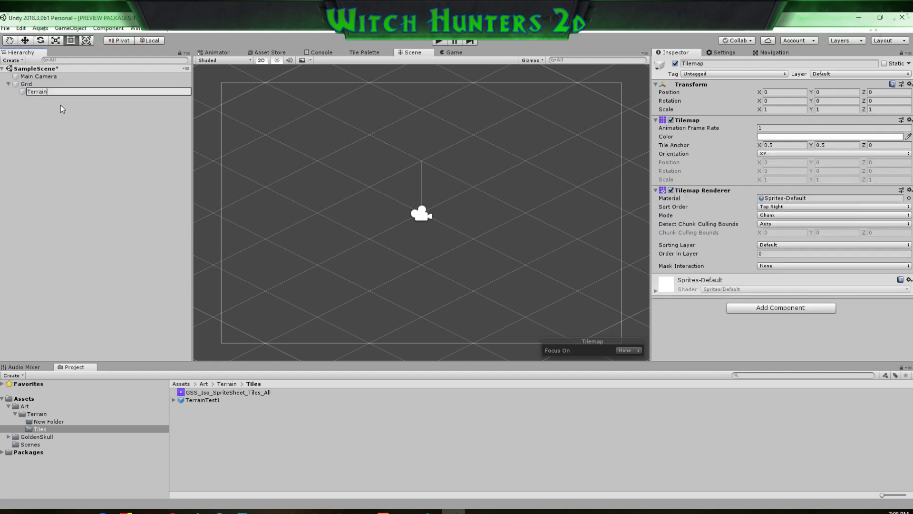
{"action": "left_click", "coordinate": [65, 143]}
Select the Terrain tilemap and dock the Tile Palette below the Inspector
{"action": "left_click", "coordinate": [47, 91]}
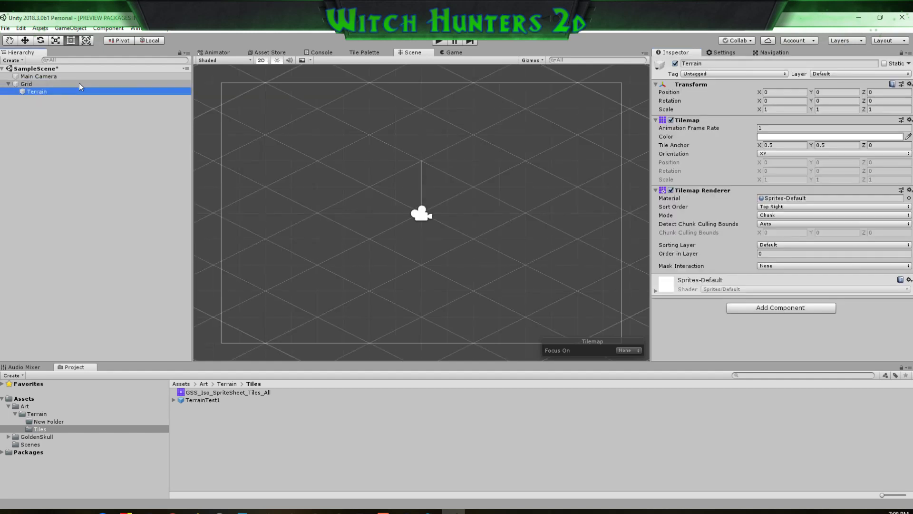
{"action": "left_click", "coordinate": [364, 52]}
{"action": "left_click_drag", "start_coordinate": [364, 53], "coordinate": [808, 310]}
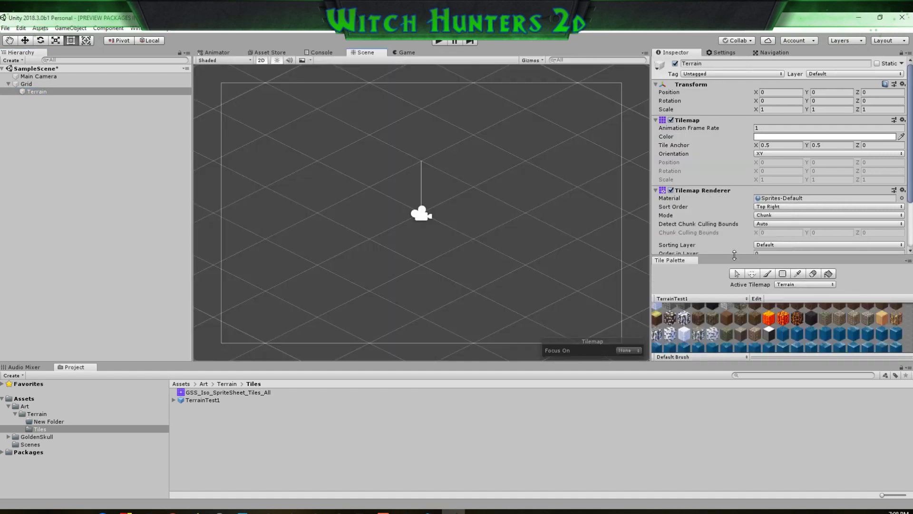
Enlarge the Tile Palette and try to pick a single dirt block from the TerrainTest1 palette for painting
{"action": "left_click_drag", "start_coordinate": [734, 256], "coordinate": [742, 156]}
{"action": "scroll", "coordinate": [794, 287], "scroll_direction": "down", "scroll_amount": 2}
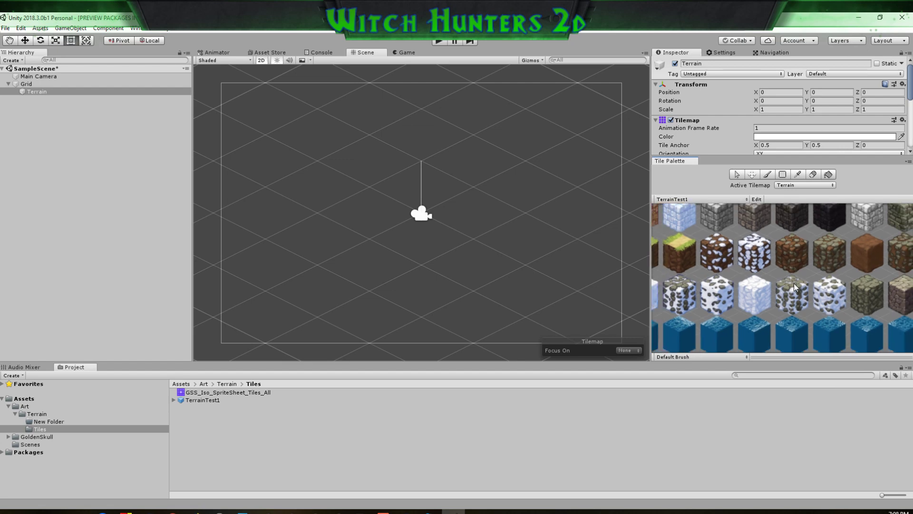
{"action": "scroll", "coordinate": [794, 287], "scroll_direction": "down", "scroll_amount": 2}
{"action": "left_click", "coordinate": [848, 262]}
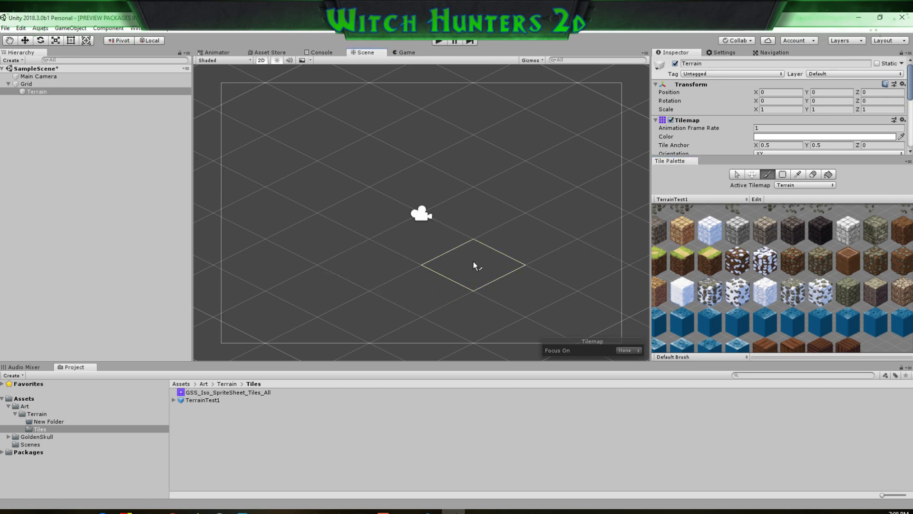
{"action": "left_click", "coordinate": [843, 265]}
{"action": "left_click", "coordinate": [851, 274]}
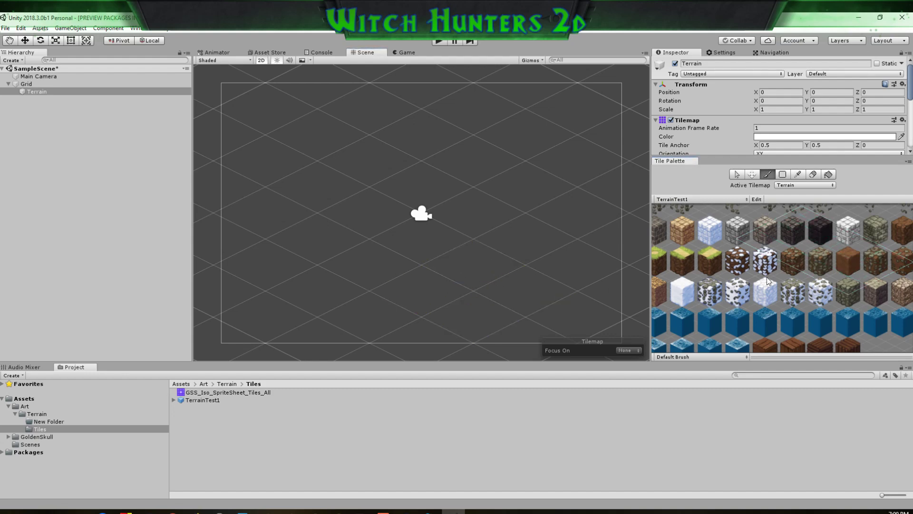
Set the Terrain tilemap's Tilemap Renderer Mode to Individual
{"action": "scroll", "coordinate": [423, 260], "scroll_direction": "down", "scroll_amount": 5}
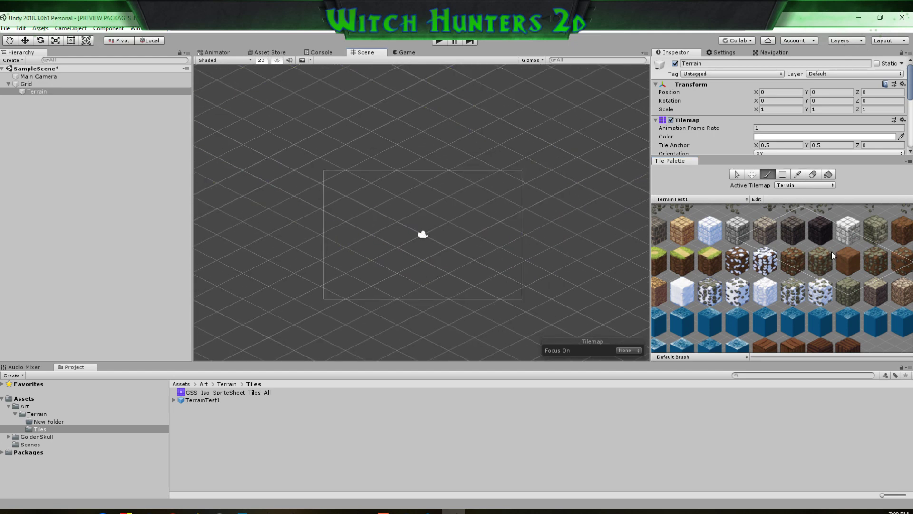
{"action": "scroll", "coordinate": [818, 257], "scroll_direction": "down", "scroll_amount": 3}
{"action": "scroll", "coordinate": [818, 256], "scroll_direction": "down", "scroll_amount": 2}
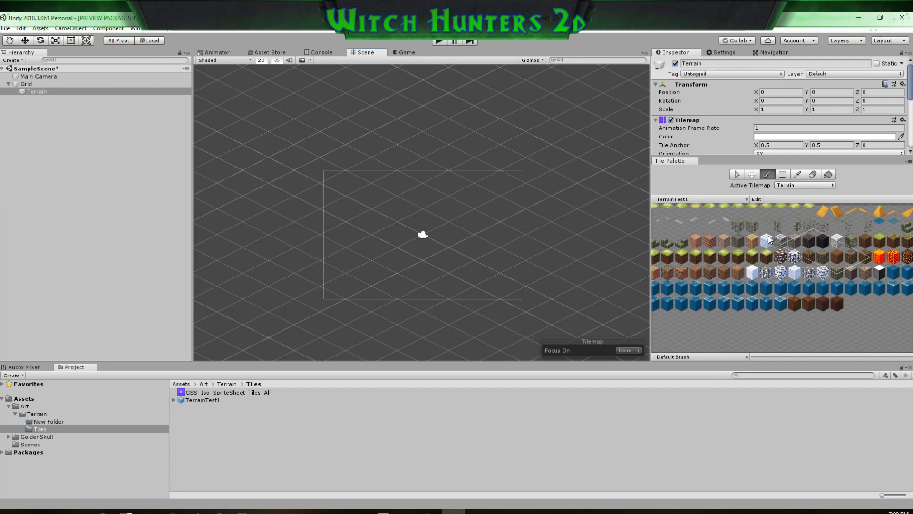
{"action": "middle_click_drag", "start_coordinate": [818, 257], "coordinate": [794, 256]}
{"action": "scroll", "coordinate": [732, 123], "scroll_direction": "down", "scroll_amount": 4}
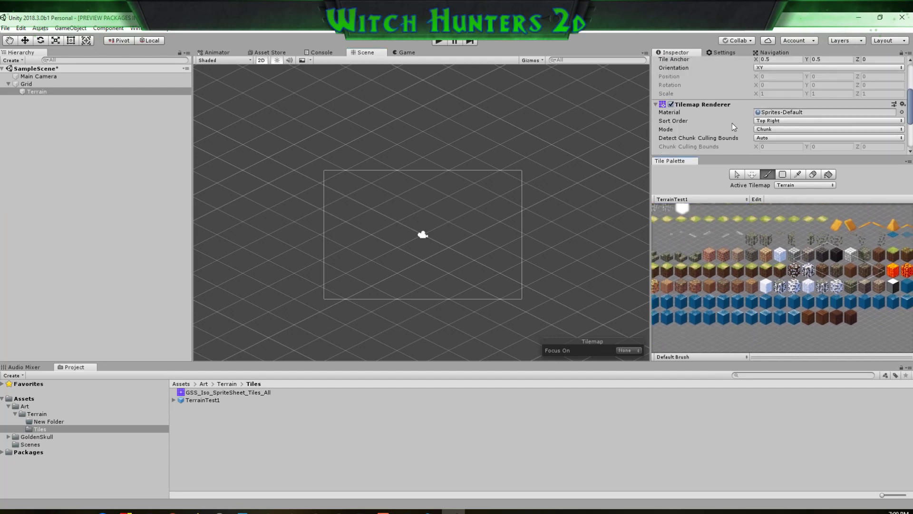
{"action": "left_click", "coordinate": [787, 130]}
{"action": "left_click", "coordinate": [785, 147]}
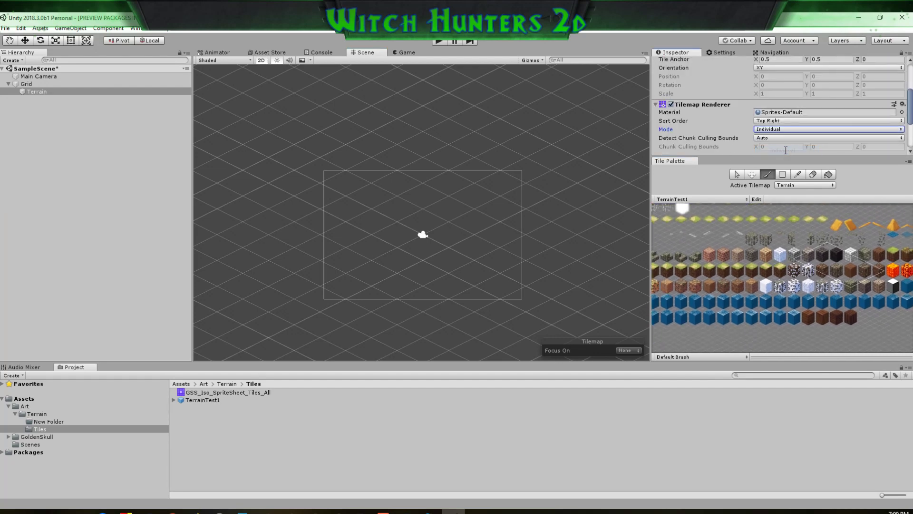
{"action": "scroll", "coordinate": [724, 118], "scroll_direction": "down", "scroll_amount": 3}
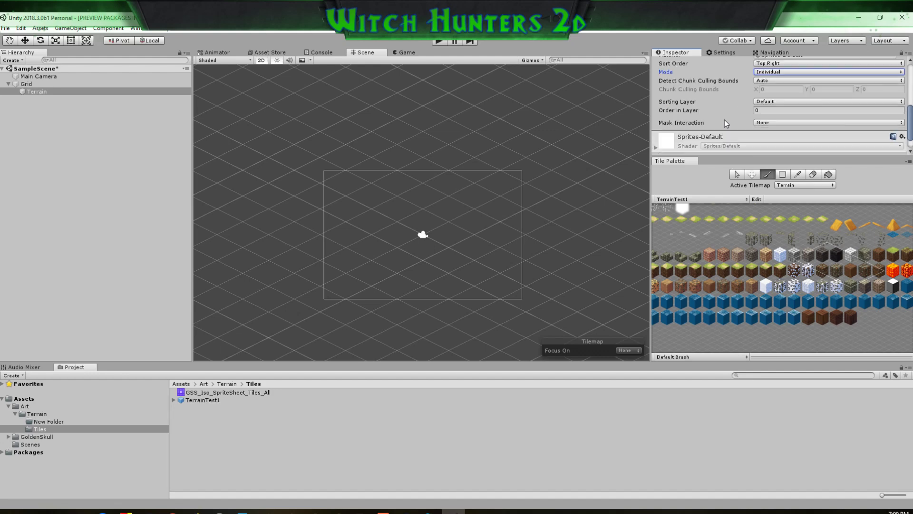
Open the project's Graphics settings with the camera's transparency sort options
{"action": "left_click", "coordinate": [38, 29]}
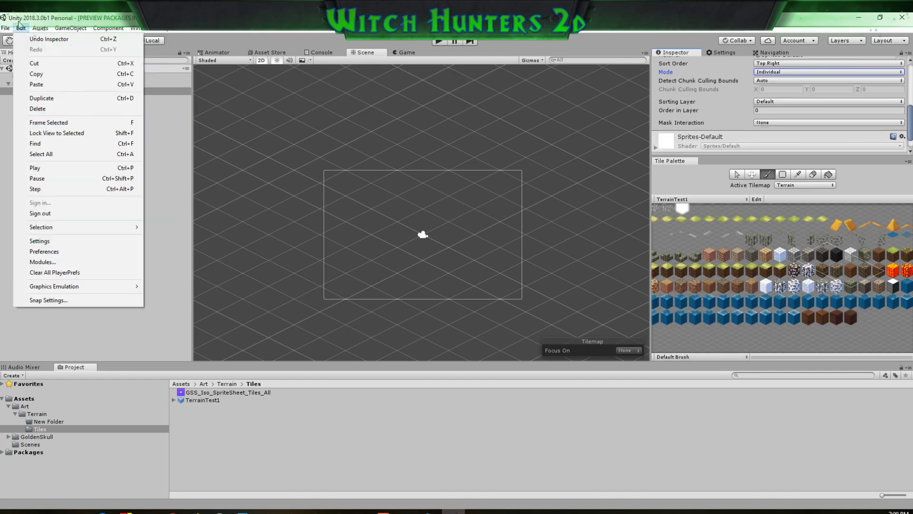
{"action": "mouse_move", "coordinate": [5, 30]}
{"action": "left_click", "coordinate": [62, 241]}
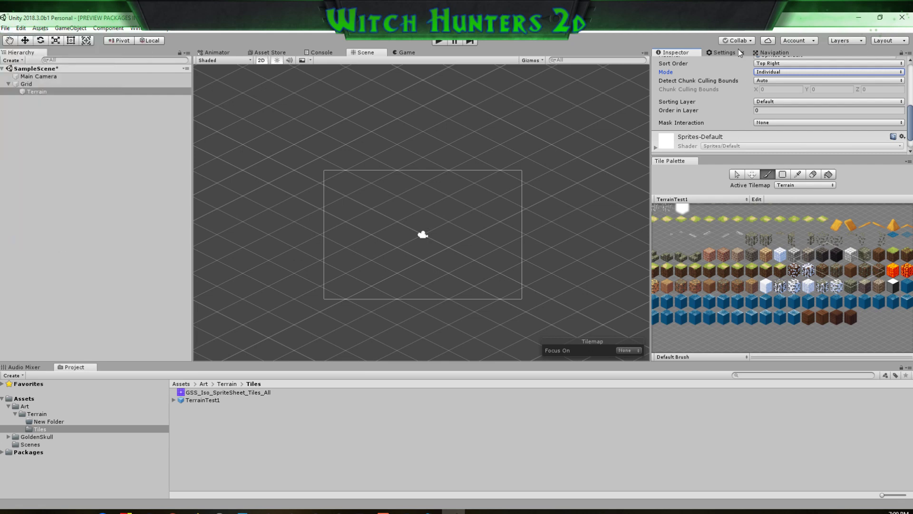
{"action": "left_click", "coordinate": [720, 54]}
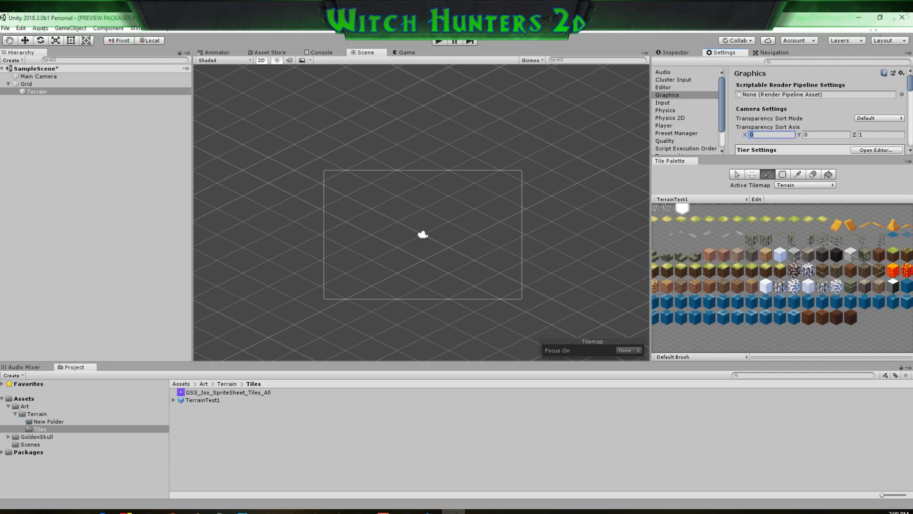
{"action": "key", "text": "alt+Tab"}
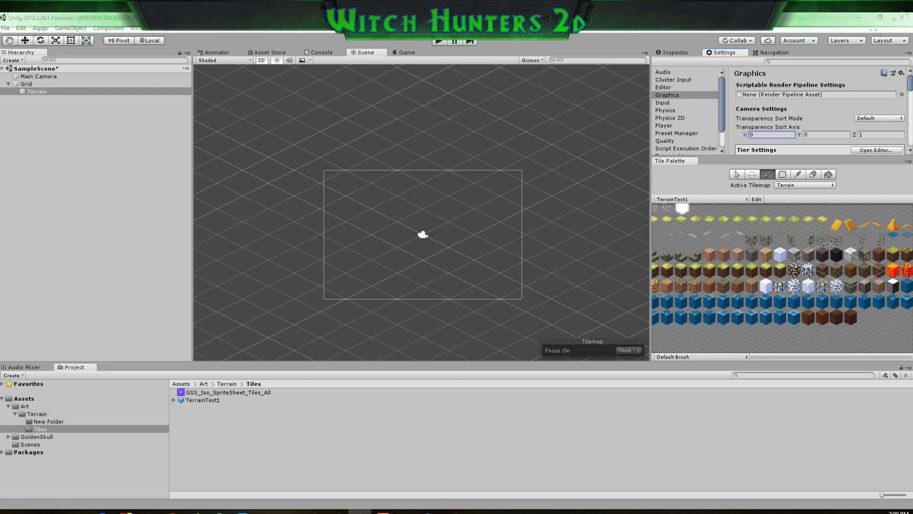
Set the Transparency Sort Axis to Y 1 and Z -1, and the Transparency Sort Mode to Custom Axis
{"action": "left_click", "coordinate": [808, 134]}
{"action": "type", "text": "1"}
{"action": "left_click", "coordinate": [878, 136]}
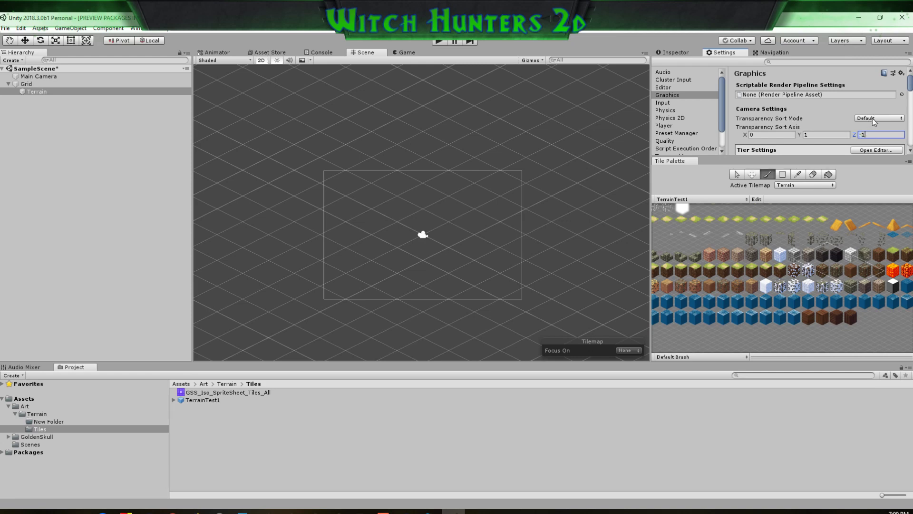
{"action": "left_click", "coordinate": [872, 118]}
{"action": "left_click", "coordinate": [867, 162]}
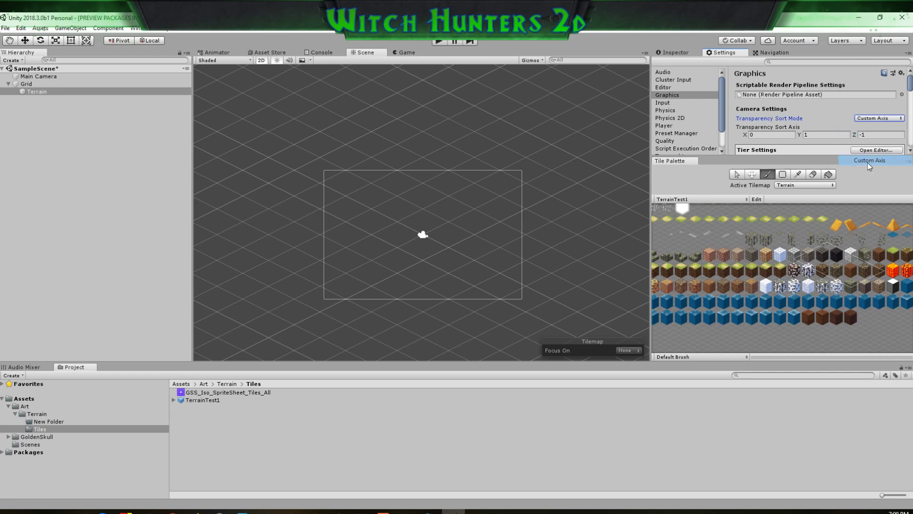
{"action": "scroll", "coordinate": [790, 104], "scroll_direction": "down", "scroll_amount": 2}
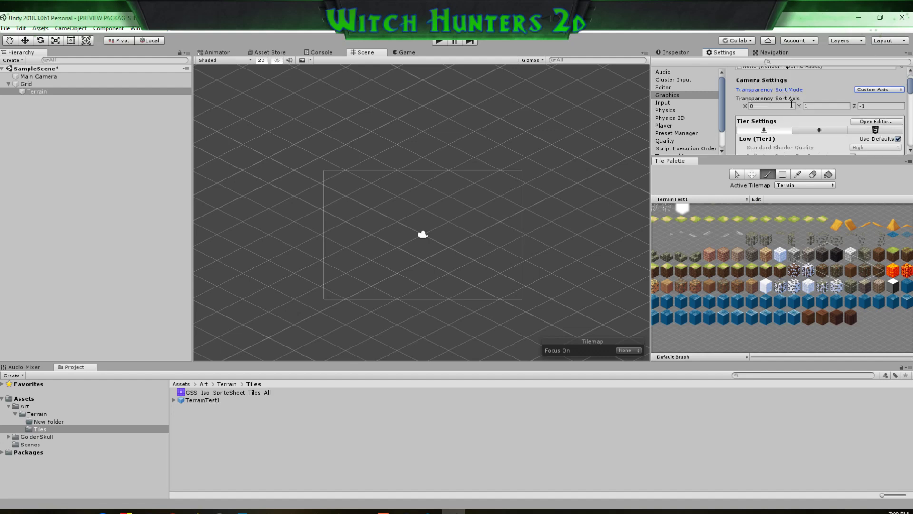
{"action": "scroll", "coordinate": [791, 103], "scroll_direction": "down", "scroll_amount": 6}
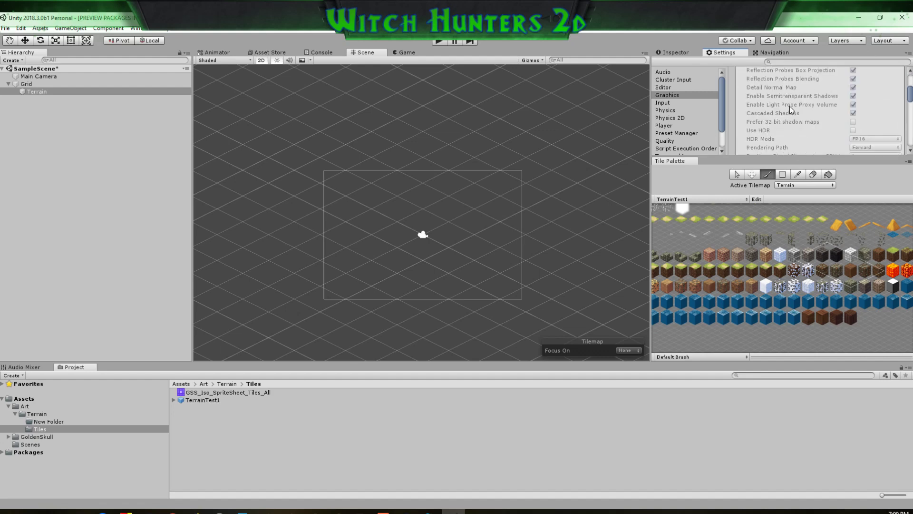
{"action": "scroll", "coordinate": [790, 106], "scroll_direction": "down", "scroll_amount": 6}
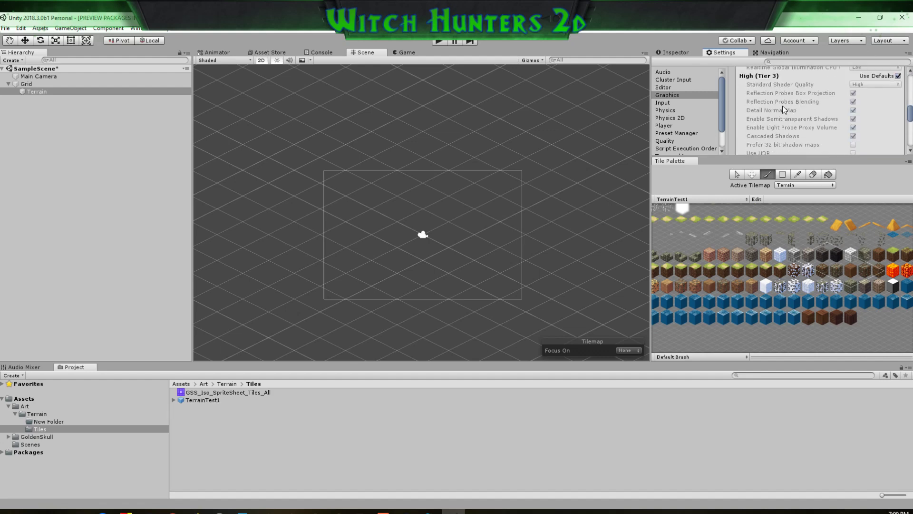
Reveal the Default Brush settings below the palette and try to pick a single stone block tile
{"action": "left_click", "coordinate": [823, 272]}
{"action": "left_click_drag", "start_coordinate": [761, 354], "coordinate": [761, 333]}
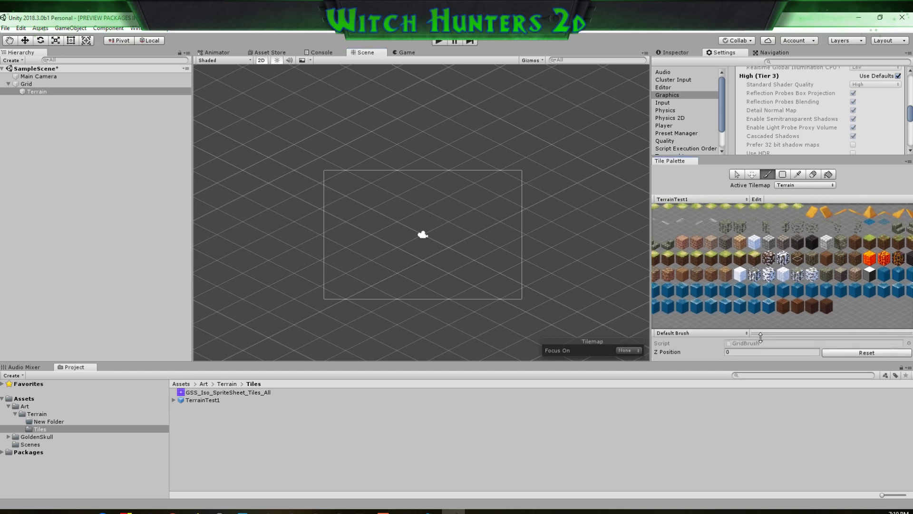
{"action": "scroll", "coordinate": [852, 290], "scroll_direction": "up", "scroll_amount": 3}
{"action": "key", "text": "i"}
{"action": "left_click", "coordinate": [820, 267]}
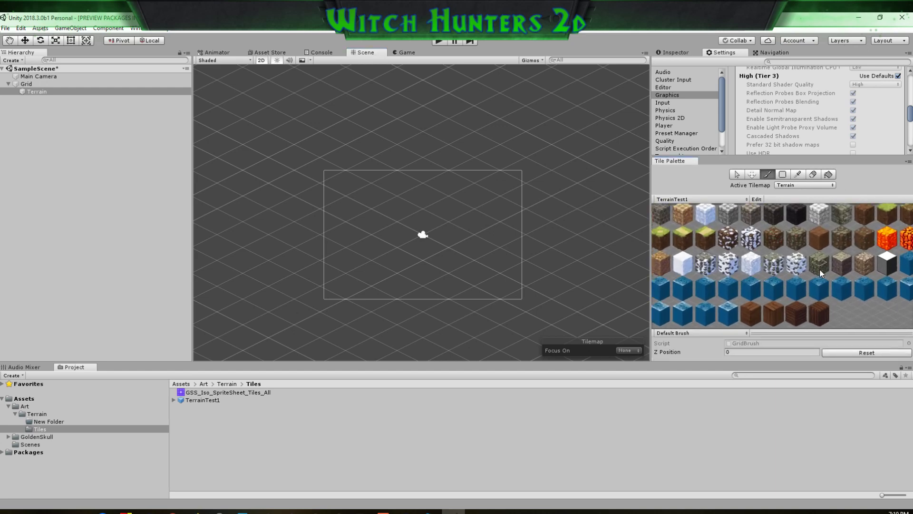
{"action": "left_click", "coordinate": [845, 269]}
Try to move a single dirt block within the TerrainTest1 palette using the Move tool
{"action": "left_click", "coordinate": [752, 175]}
{"action": "left_click_drag", "start_coordinate": [820, 245], "coordinate": [737, 333]}
{"action": "left_click", "coordinate": [795, 237]}
{"action": "left_click", "coordinate": [806, 238]}
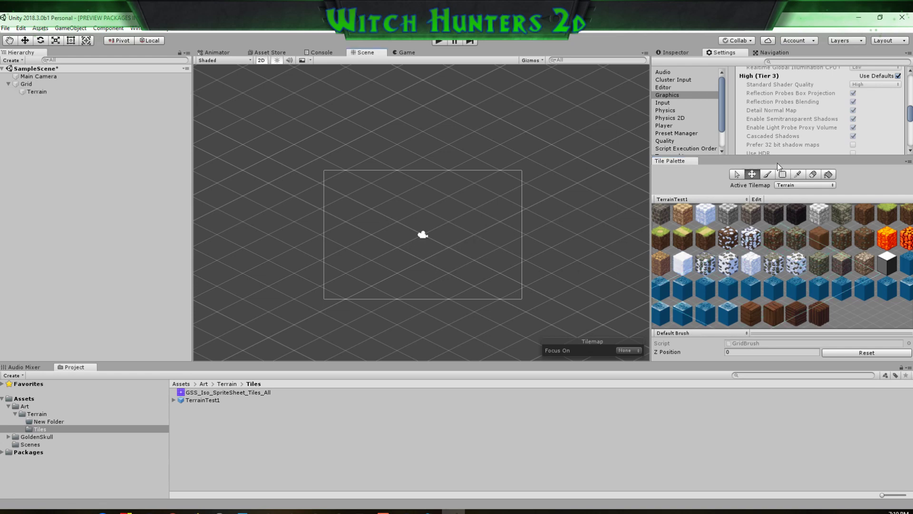
Paint the picked sprite sheet tile onto several cells of the Terrain tilemap above the camera frame
{"action": "key", "text": "b"}
{"action": "scroll", "coordinate": [437, 261], "scroll_direction": "down", "scroll_amount": 5}
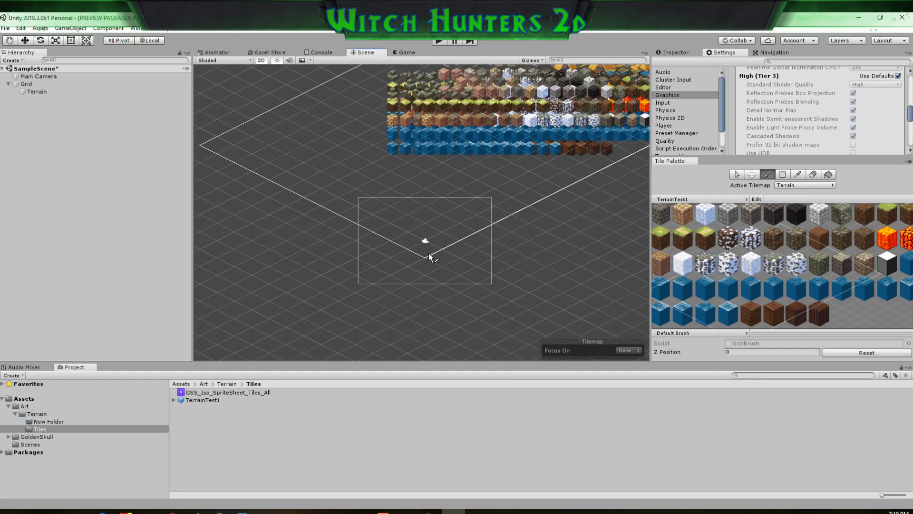
{"action": "left_click", "coordinate": [419, 250]}
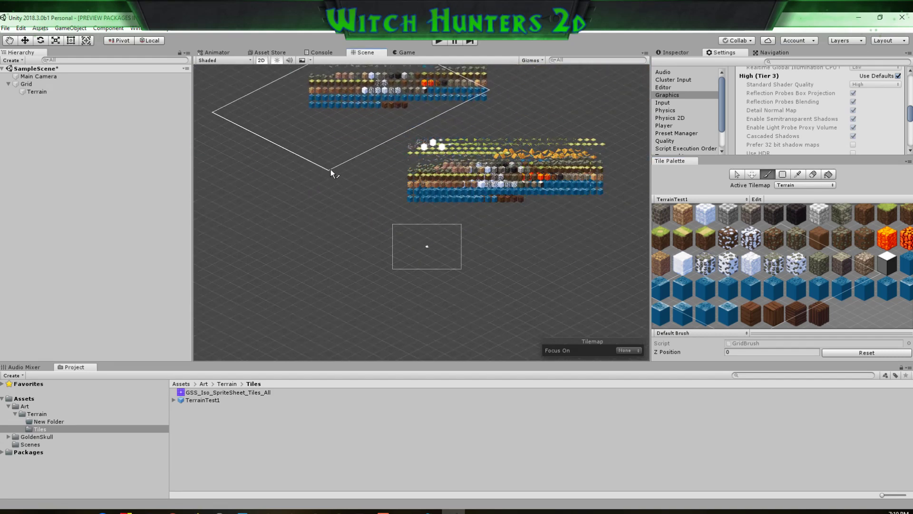
{"action": "left_click", "coordinate": [406, 190]}
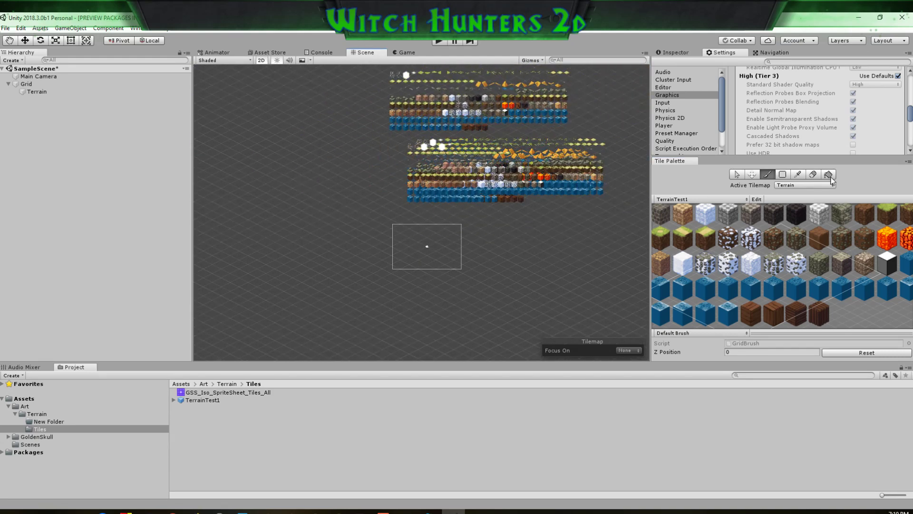
Erase the painted sprite sheet tiles from the Terrain tilemap
{"action": "left_click", "coordinate": [813, 175]}
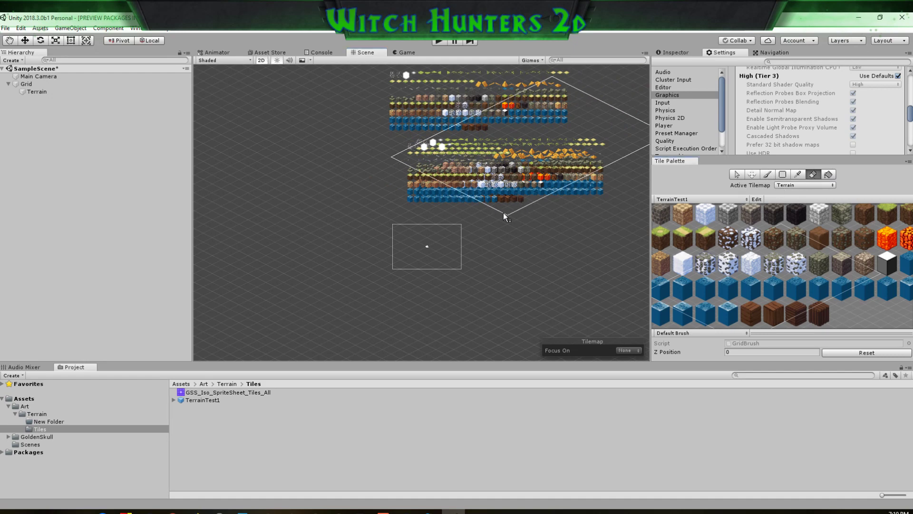
{"action": "left_click_drag", "start_coordinate": [503, 213], "coordinate": [406, 199]}
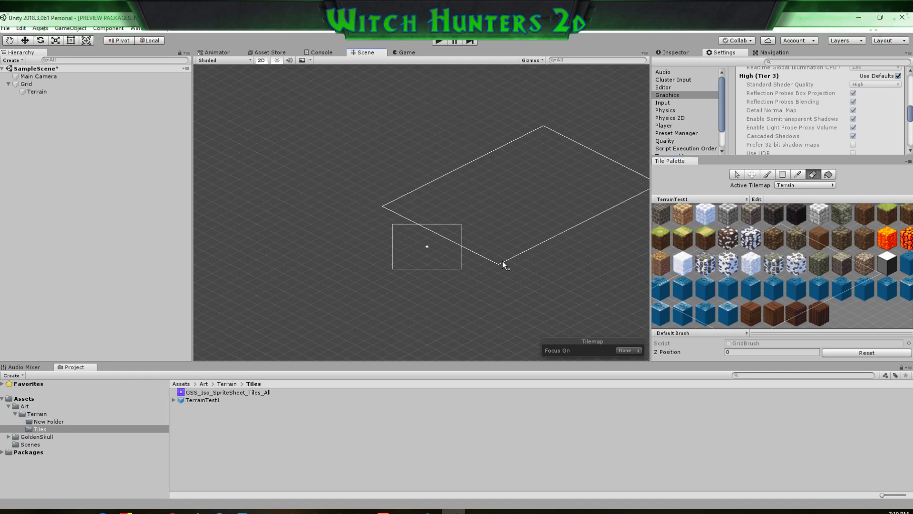
{"action": "left_click", "coordinate": [738, 175]}
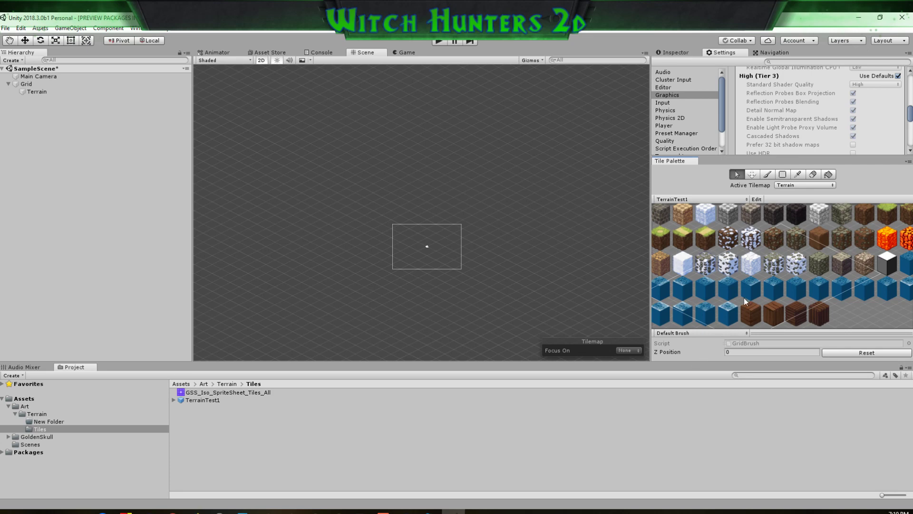
Delete the TerrainTest1 palette and the GSS_Iso_SpriteSheet_Tiles_All tile asset from the Tiles folder
{"action": "left_click", "coordinate": [200, 402]}
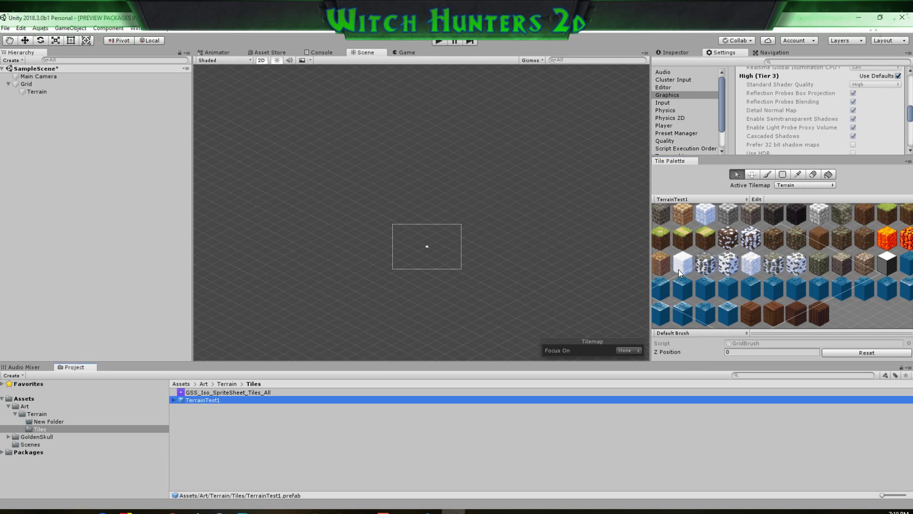
{"action": "key", "text": "Delete"}
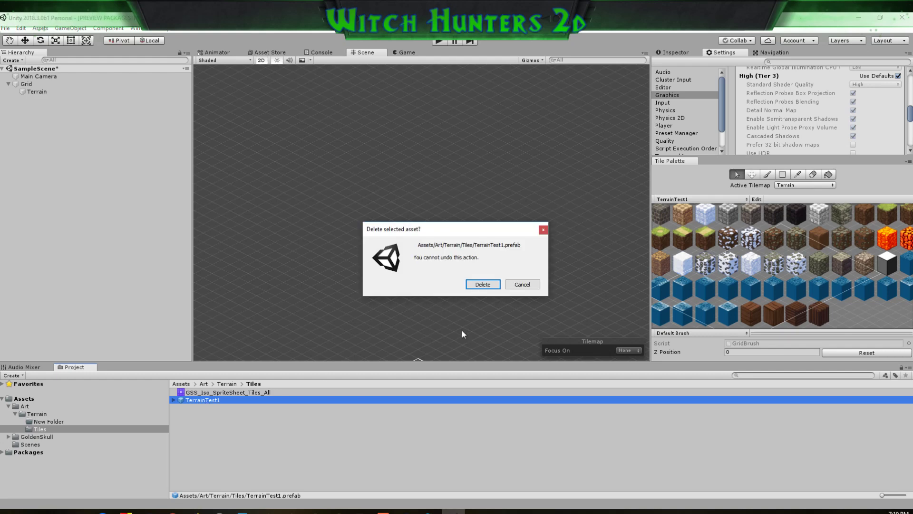
{"action": "left_click", "coordinate": [482, 286]}
{"action": "left_click", "coordinate": [223, 392]}
{"action": "key", "text": "Delete"}
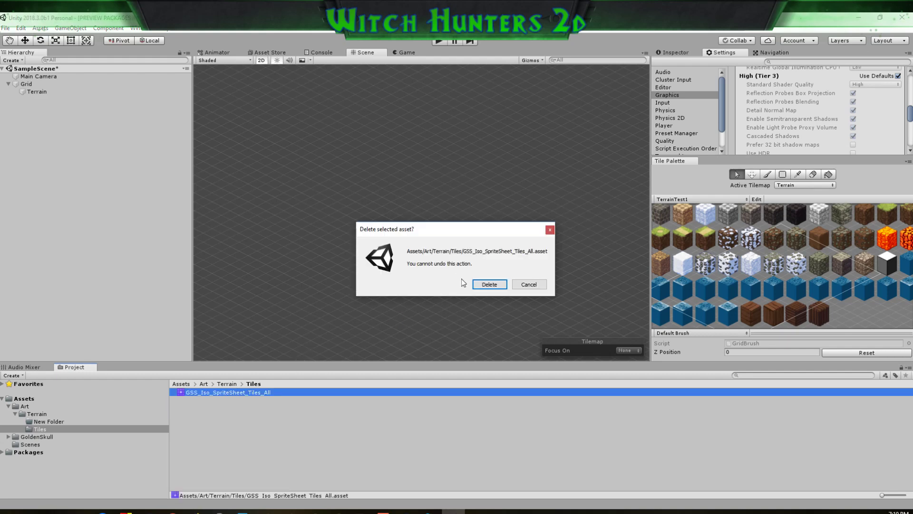
{"action": "left_click", "coordinate": [487, 285]}
{"action": "left_click", "coordinate": [731, 200]}
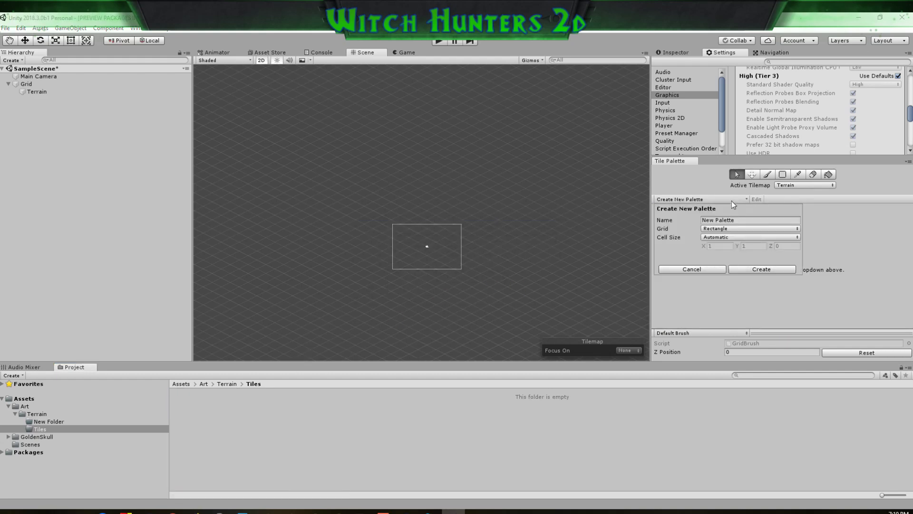
{"action": "left_click", "coordinate": [592, 457]}
Examine the Art and Terrain folders and the sprites contained in the GSS_Iso_SpriteSheet_Tiles_All sprite sheet
{"action": "left_click", "coordinate": [45, 422]}
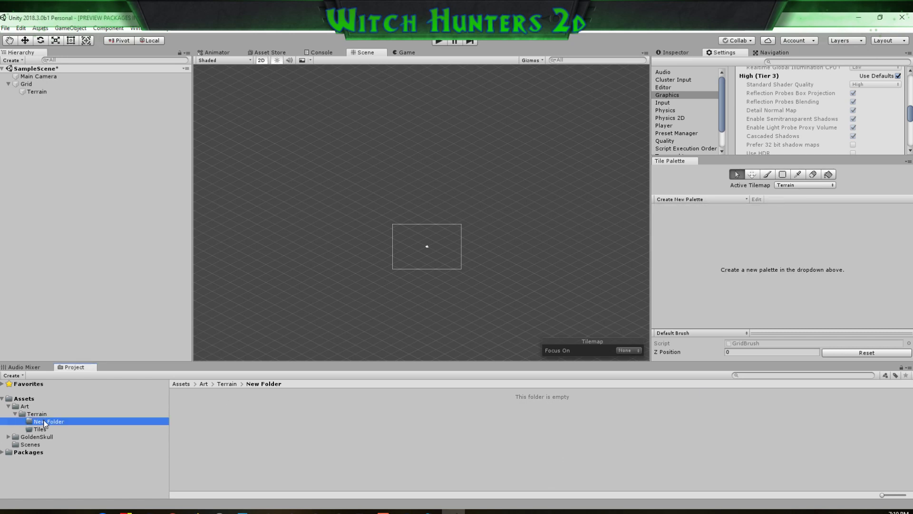
{"action": "left_click", "coordinate": [32, 414]}
{"action": "left_click", "coordinate": [25, 407]}
{"action": "left_click", "coordinate": [43, 422]}
{"action": "left_click", "coordinate": [40, 429]}
{"action": "left_click", "coordinate": [45, 421]}
{"action": "left_click", "coordinate": [34, 415]}
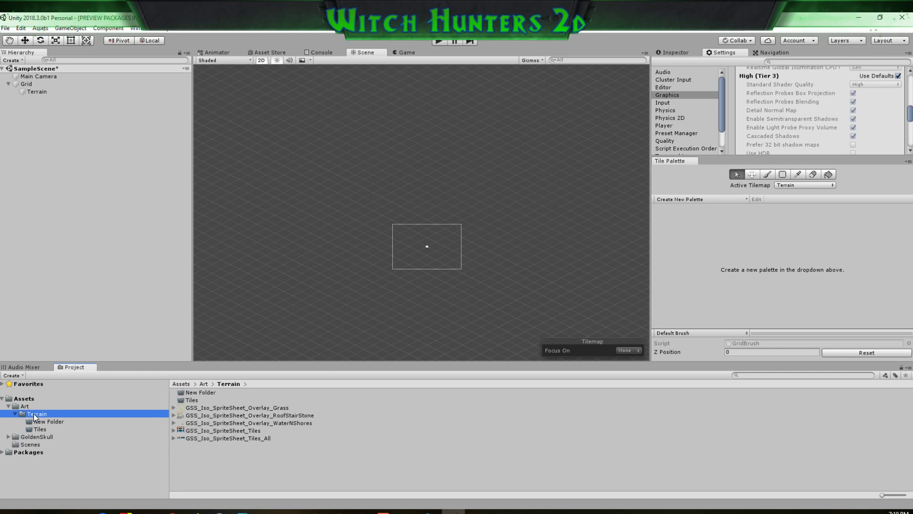
{"action": "left_click", "coordinate": [174, 438]}
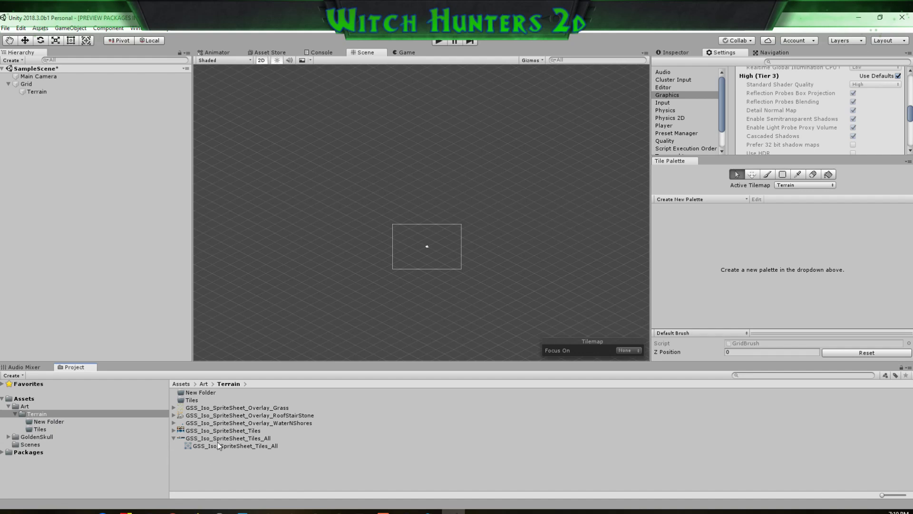
{"action": "left_click", "coordinate": [174, 438]}
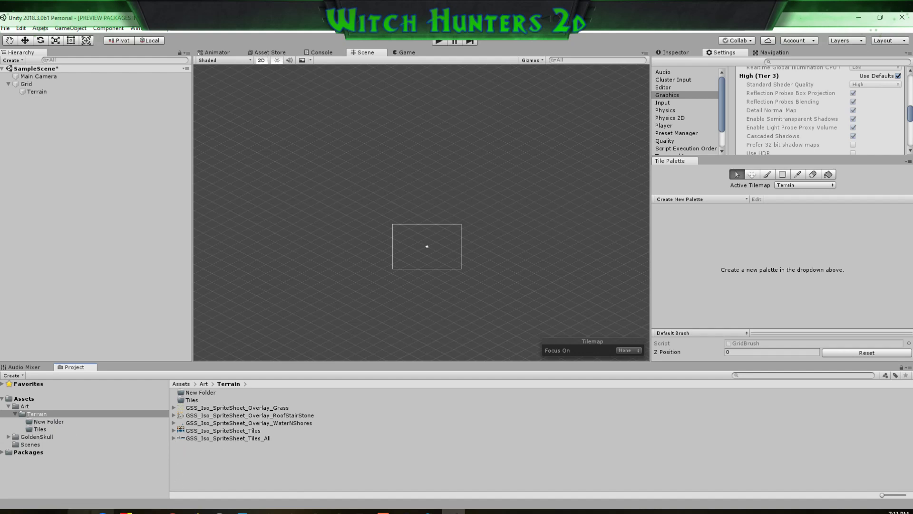
{"action": "mouse_move", "coordinate": [173, 512]}
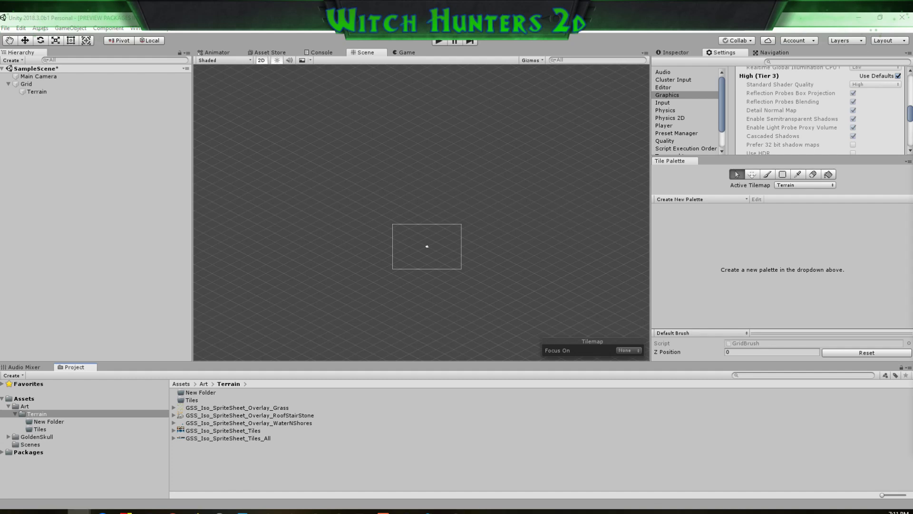
Bring the individual ISO tile images into the Terrain folder and examine the pivot options in the ISO_LowTile_Dirt_01 import settings
{"action": "left_click_drag", "start_coordinate": [78, 510], "coordinate": [322, 456]}
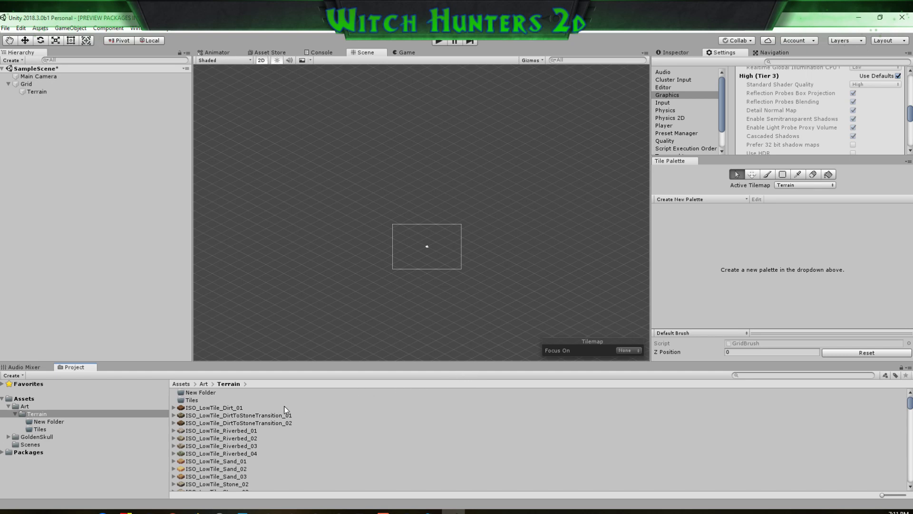
{"action": "left_click", "coordinate": [205, 407]}
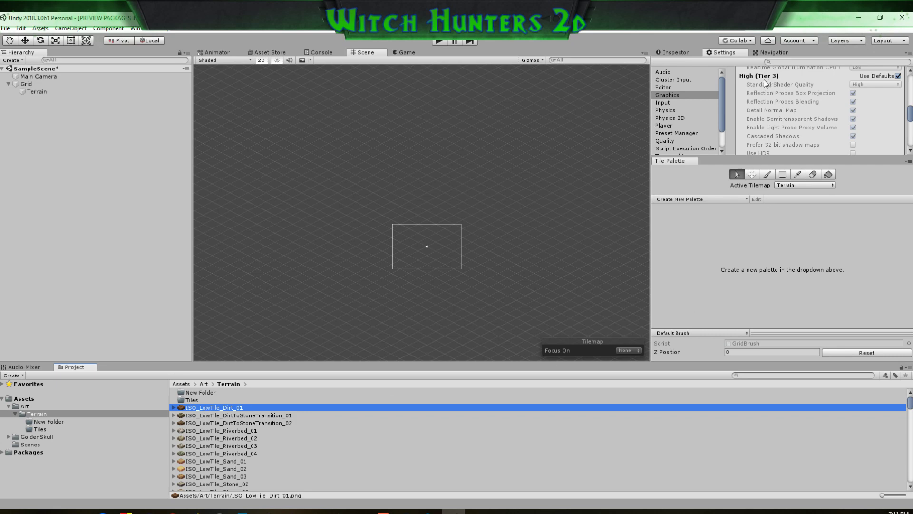
{"action": "left_click", "coordinate": [665, 53]}
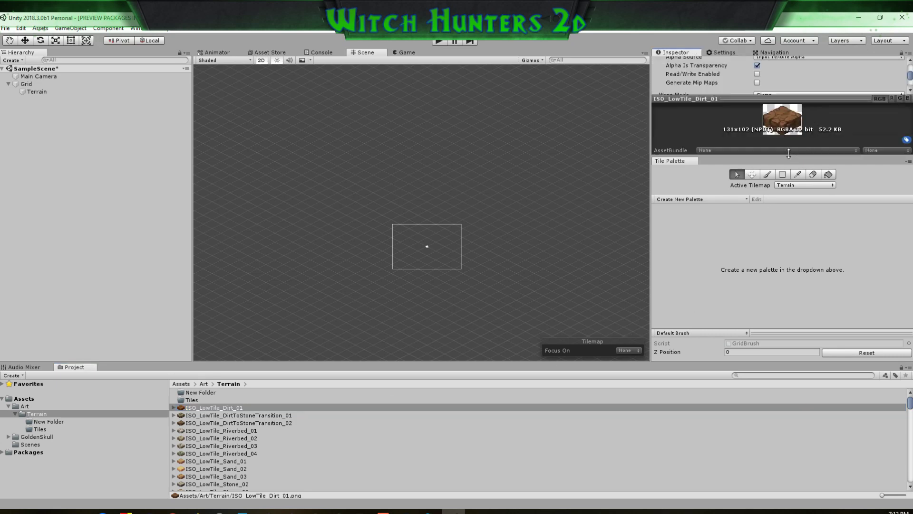
{"action": "left_click_drag", "start_coordinate": [789, 155], "coordinate": [806, 345]}
{"action": "scroll", "coordinate": [787, 136], "scroll_direction": "up", "scroll_amount": 4}
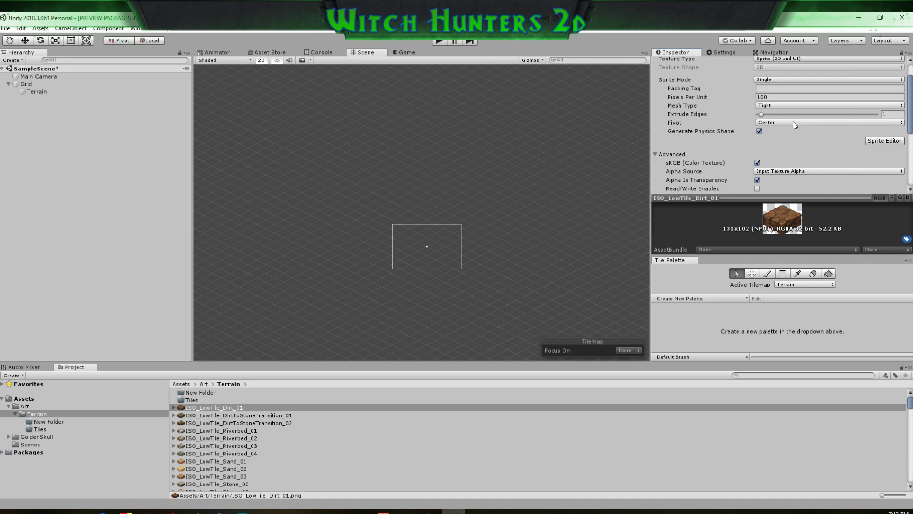
{"action": "left_click", "coordinate": [793, 122]}
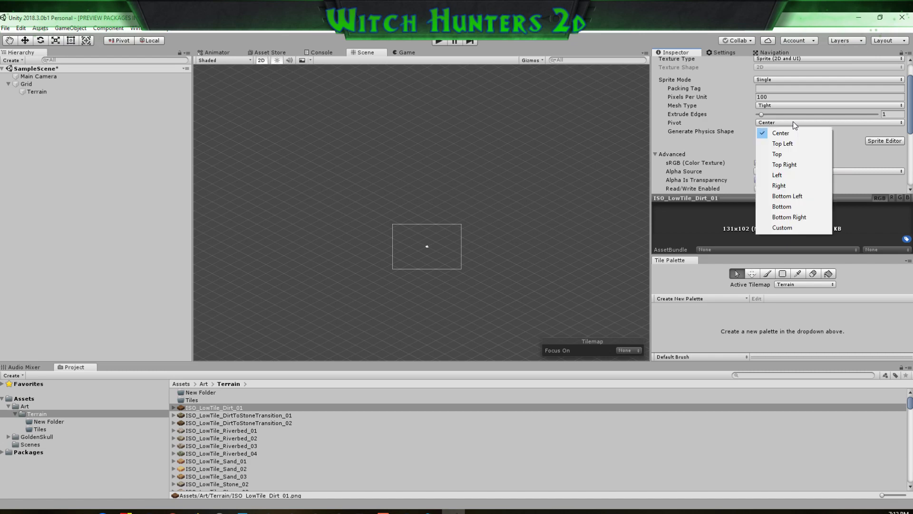
{"action": "left_click", "coordinate": [204, 458]}
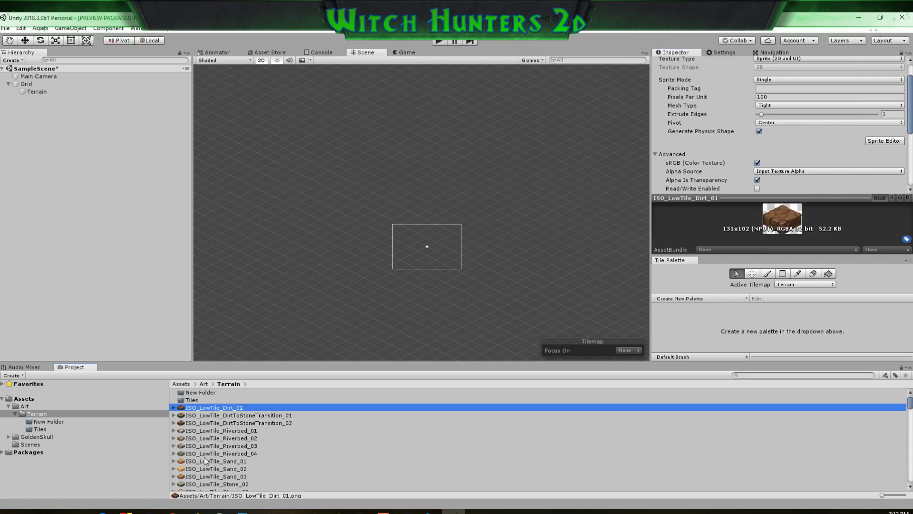
Set the ISO_Tile_Wood_04 sprite's pivot to Custom, apply the import settings and open it in the Sprite Editor
{"action": "scroll", "coordinate": [204, 458], "scroll_direction": "down", "scroll_amount": 15}
{"action": "scroll", "coordinate": [204, 457], "scroll_direction": "down", "scroll_amount": 20}
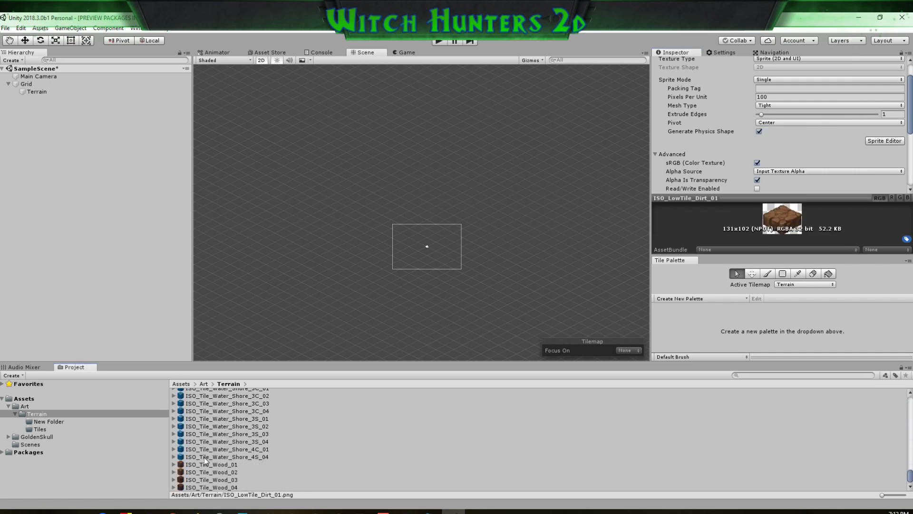
{"action": "left_click", "coordinate": [191, 487]}
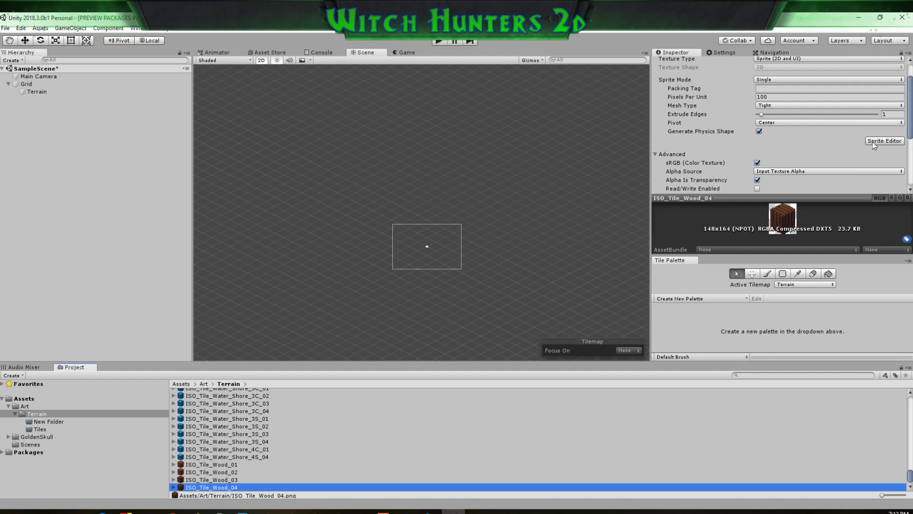
{"action": "left_click", "coordinate": [876, 122]}
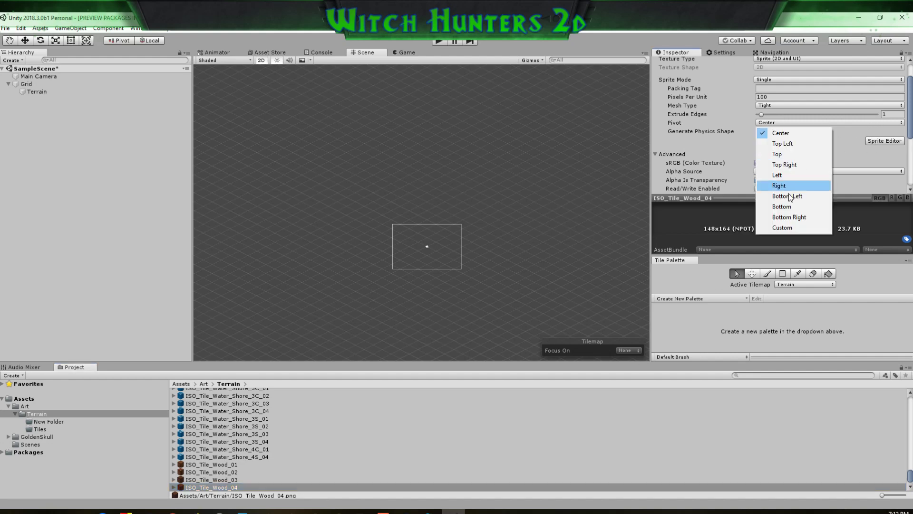
{"action": "left_click", "coordinate": [788, 231]}
{"action": "left_click", "coordinate": [902, 147]}
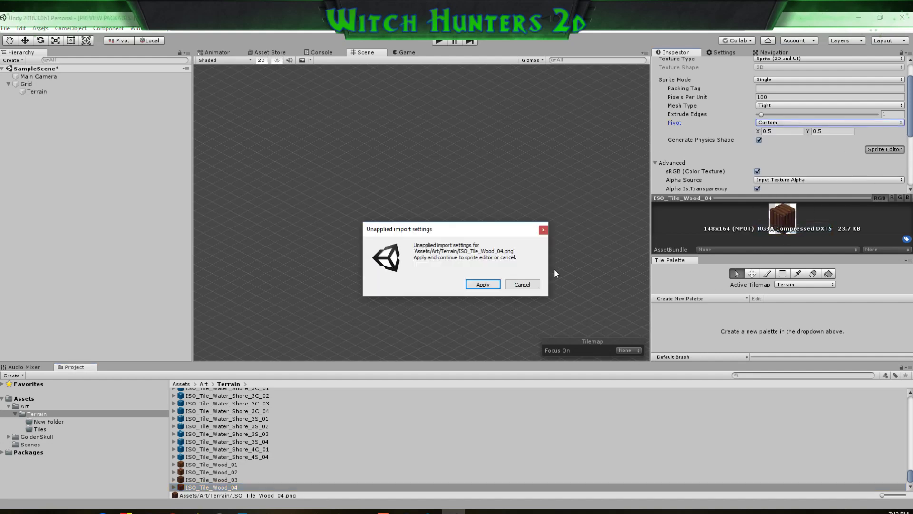
{"action": "left_click", "coordinate": [486, 287]}
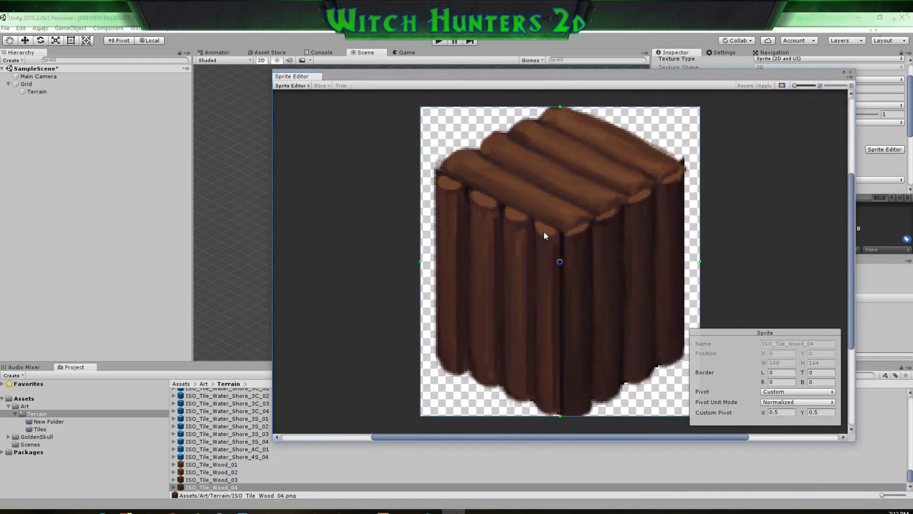
Align a border guide at 130 and the pivot at about Y 0.79 with the middle of the wood block's top face
{"action": "left_click_drag", "start_coordinate": [561, 417], "coordinate": [560, 357]}
{"action": "left_click_drag", "start_coordinate": [560, 263], "coordinate": [560, 345]}
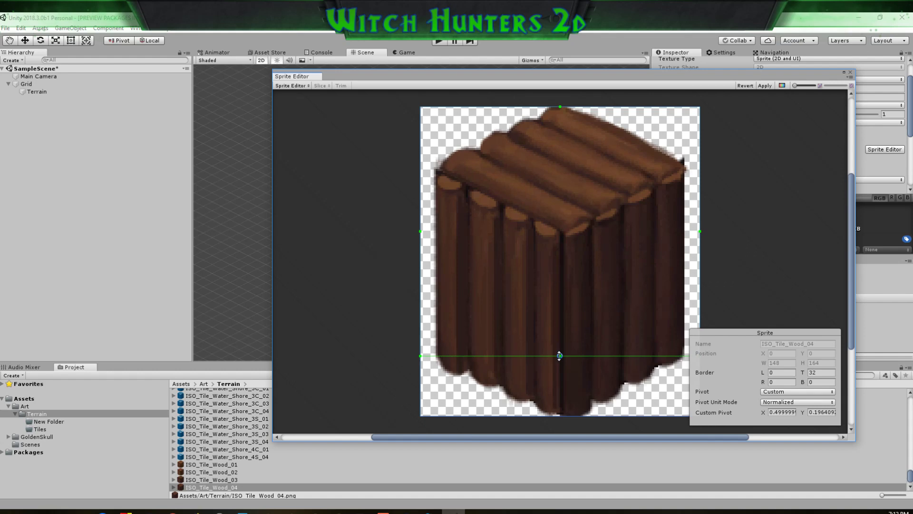
{"action": "left_click_drag", "start_coordinate": [560, 356], "coordinate": [569, 195]}
{"action": "left_click_drag", "start_coordinate": [560, 354], "coordinate": [559, 172]}
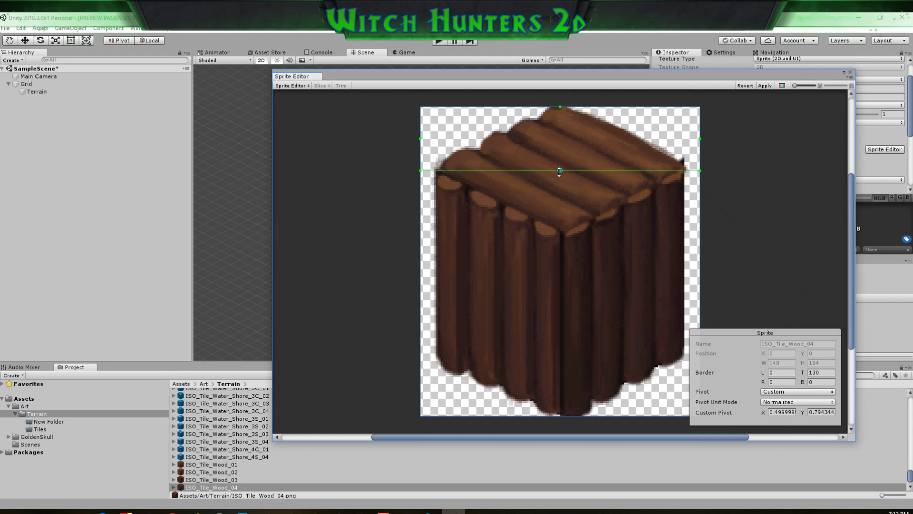
{"action": "left_click_drag", "start_coordinate": [560, 173], "coordinate": [560, 171]}
Set the wood sprite's custom pivot to X 0.5, Y 0.8 and close the Sprite Editor with the change applied
{"action": "left_click", "coordinate": [770, 412]}
{"action": "type", "text": ".5"}
{"action": "left_click", "coordinate": [833, 411]}
{"action": "left_click_drag", "start_coordinate": [831, 414], "coordinate": [817, 413]}
{"action": "type", "text": "0.8"}
{"action": "left_click", "coordinate": [799, 414]}
{"action": "left_click", "coordinate": [819, 412]}
{"action": "type", "text": "0.8"}
{"action": "key", "text": "Return"}
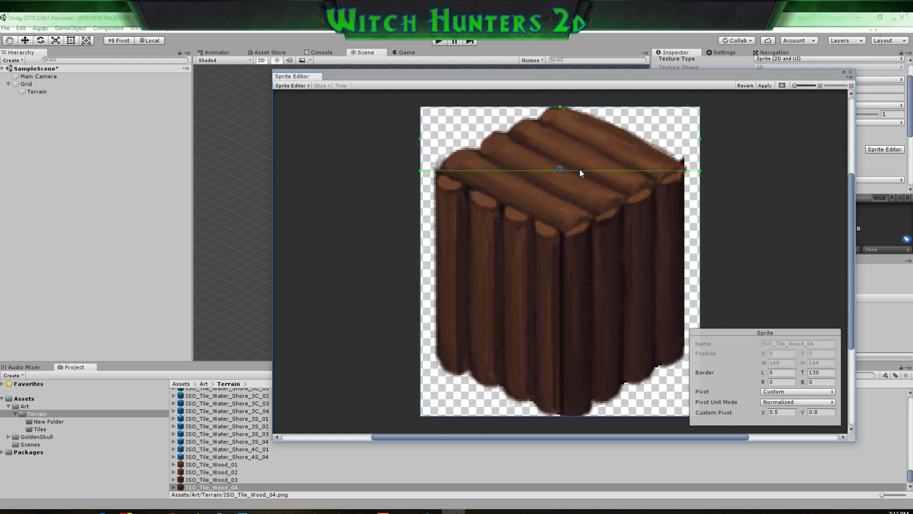
{"action": "left_click_drag", "start_coordinate": [580, 170], "coordinate": [555, 415]}
{"action": "left_click", "coordinate": [850, 72]}
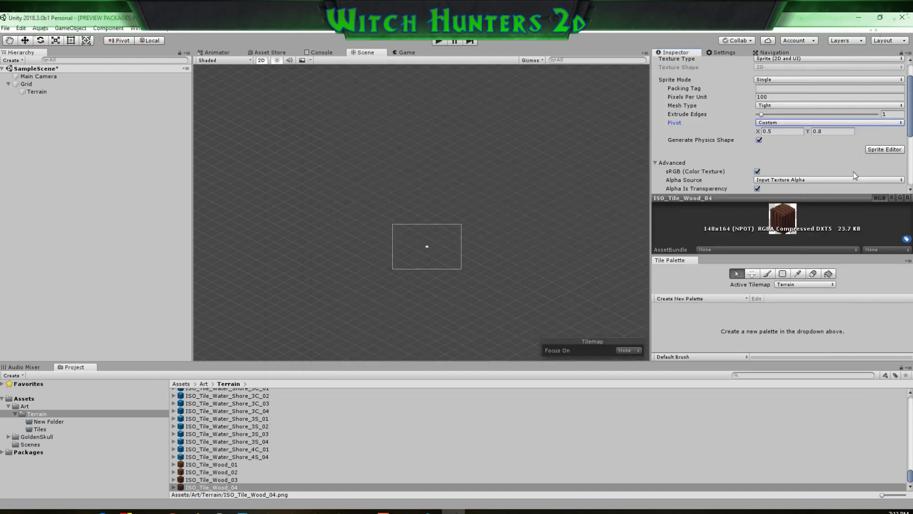
{"action": "scroll", "coordinate": [853, 172], "scroll_direction": "down", "scroll_amount": 5}
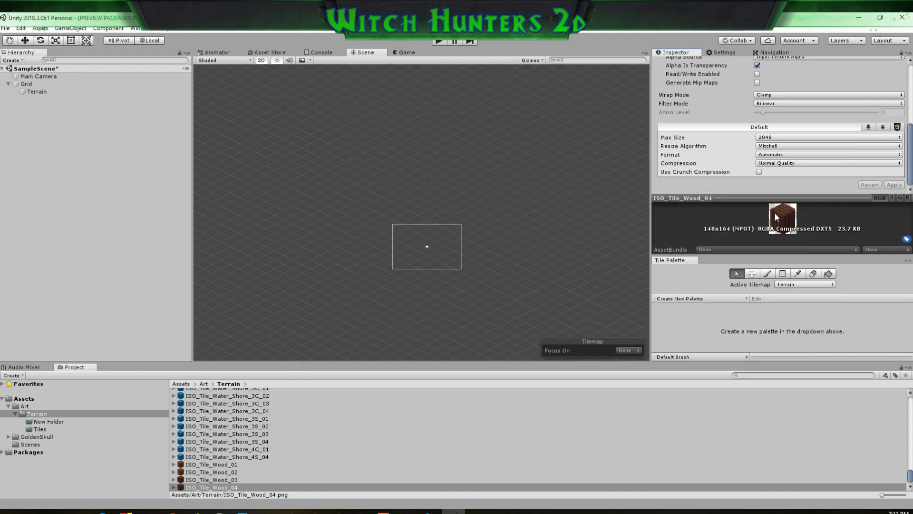
{"action": "scroll", "coordinate": [841, 170], "scroll_direction": "up", "scroll_amount": 5}
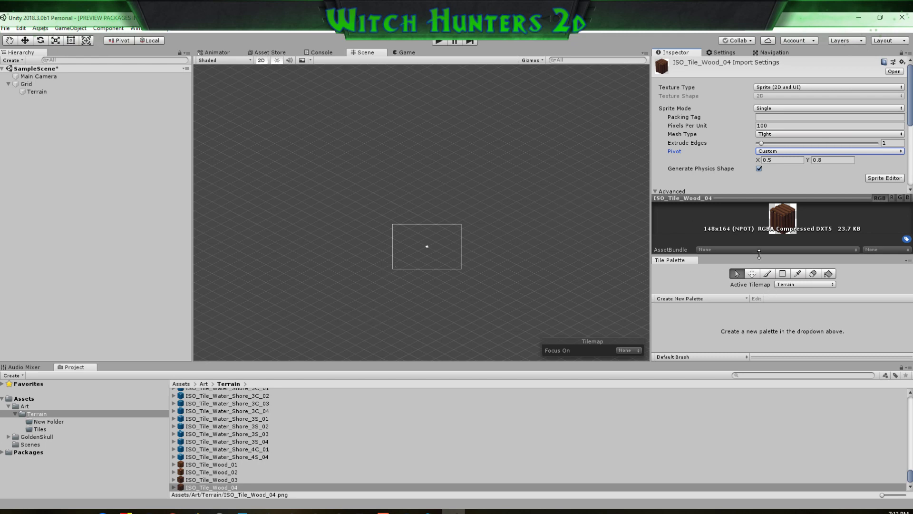
Start a new tile palette named TerrainTest1 with an Isometric Z As Y grid
{"action": "left_click_drag", "start_coordinate": [759, 255], "coordinate": [759, 145]}
{"action": "left_click", "coordinate": [711, 189]}
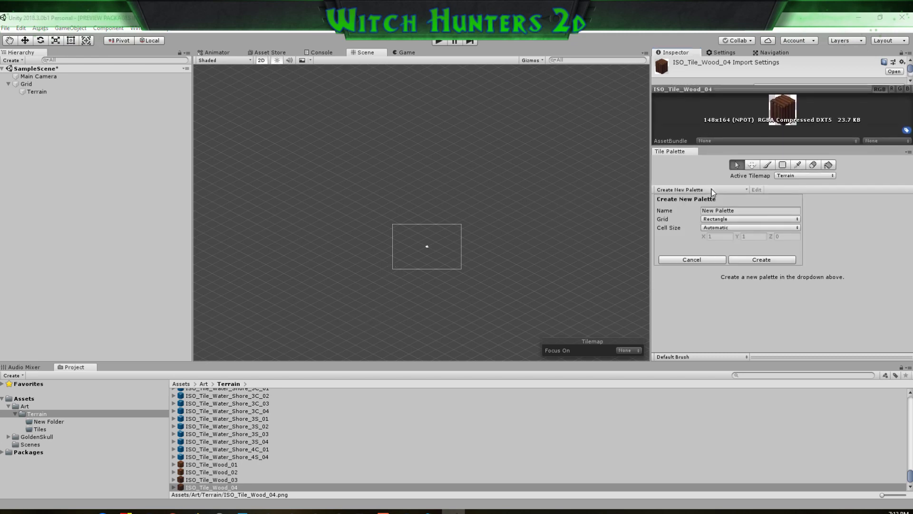
{"action": "left_click", "coordinate": [745, 210]}
{"action": "type", "text": "Terrai"}
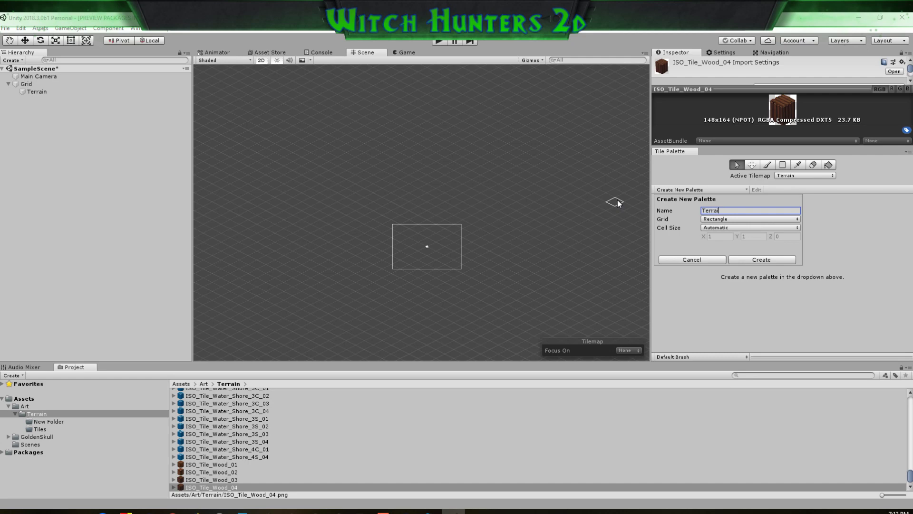
{"action": "type", "text": "nTest1"}
{"action": "left_click", "coordinate": [729, 219]}
{"action": "left_click", "coordinate": [738, 262]}
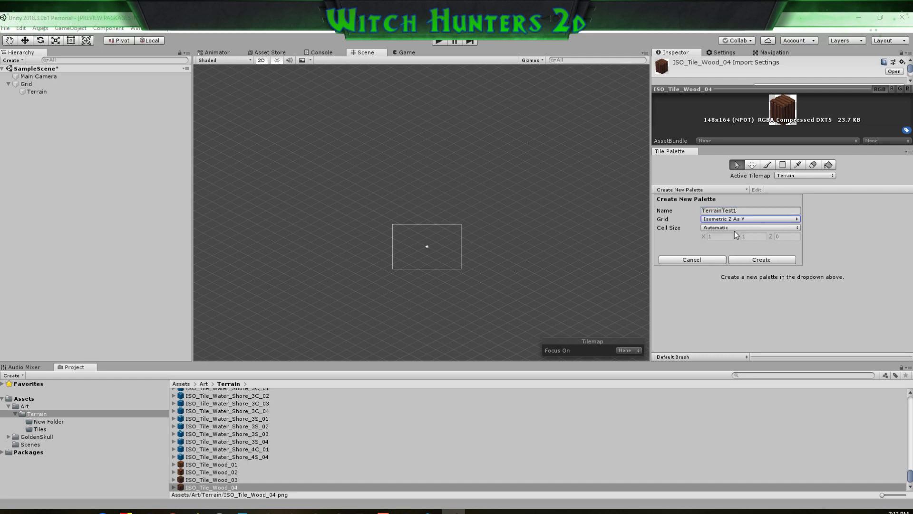
Give the new palette a manual cell size of X 4, Y 2 and create it in the Tiles folder
{"action": "left_click", "coordinate": [736, 227]}
{"action": "left_click", "coordinate": [734, 249]}
{"action": "left_click", "coordinate": [726, 237]}
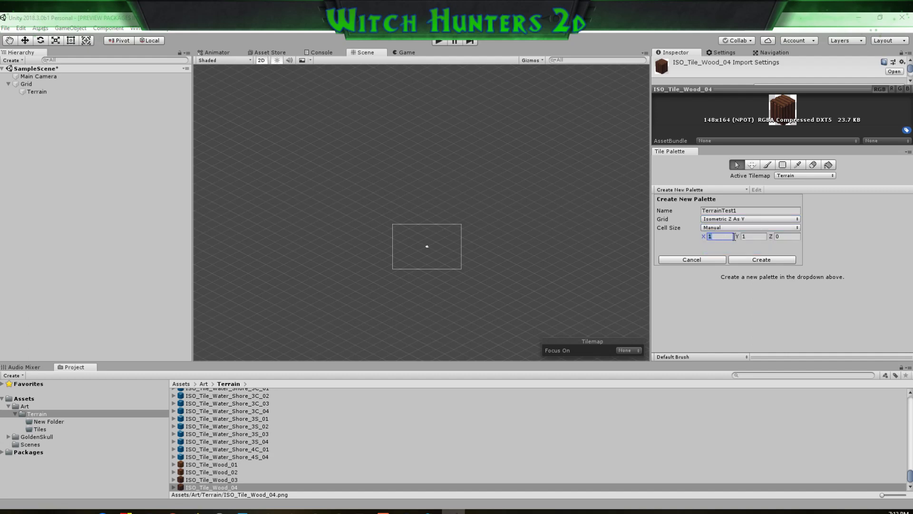
{"action": "type", "text": "4"}
{"action": "left_click", "coordinate": [756, 236]}
{"action": "type", "text": "2"}
{"action": "left_click", "coordinate": [761, 260]}
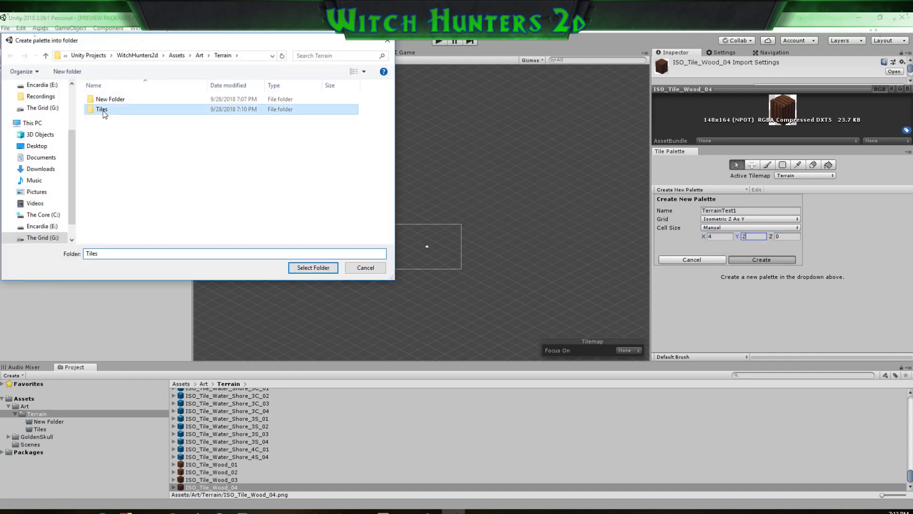
{"action": "double_click", "coordinate": [102, 109]}
{"action": "left_click", "coordinate": [313, 268]}
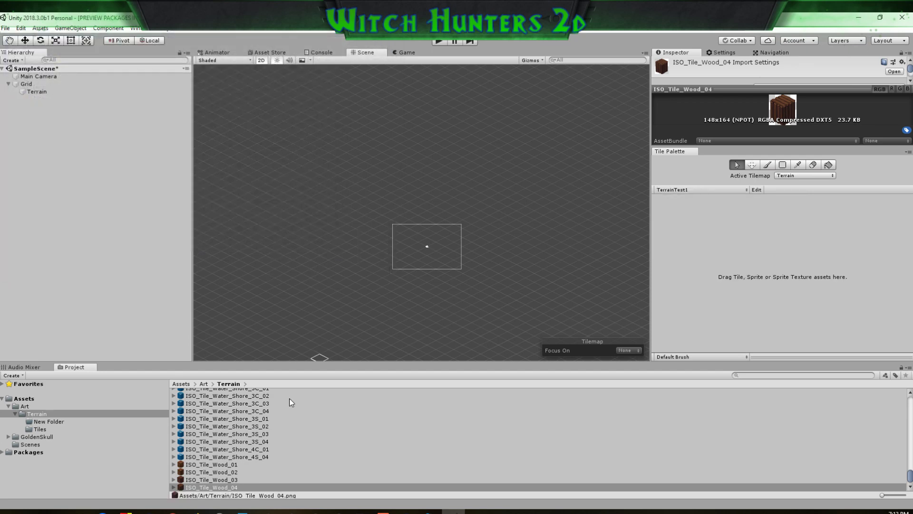
Add the ISO_Tile_Wood_04 sprite to the TerrainTest1 palette, saving its tile as ISO_Tile_Wood_04.asset in the Tiles folder
{"action": "scroll", "coordinate": [261, 412], "scroll_direction": "up", "scroll_amount": 5}
{"action": "scroll", "coordinate": [262, 412], "scroll_direction": "up", "scroll_amount": 10}
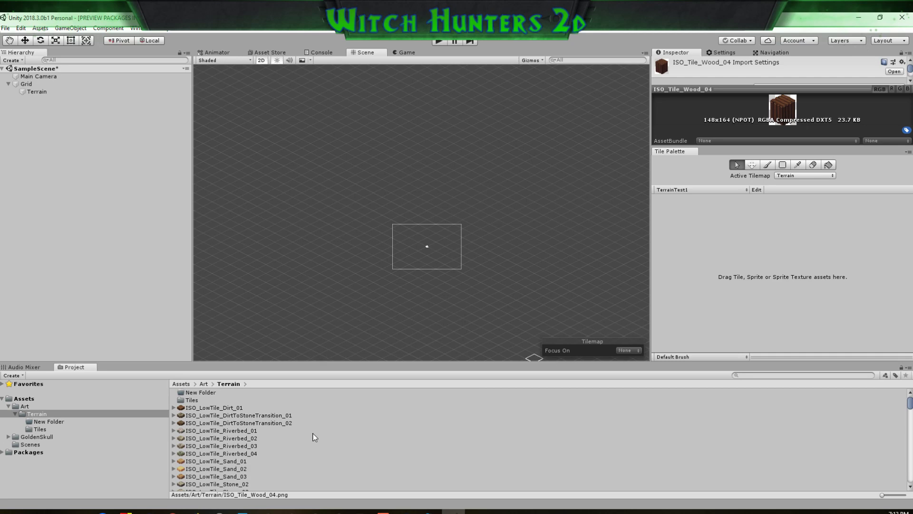
{"action": "scroll", "coordinate": [255, 431], "scroll_direction": "down", "scroll_amount": 10}
{"action": "scroll", "coordinate": [255, 431], "scroll_direction": "down", "scroll_amount": 15}
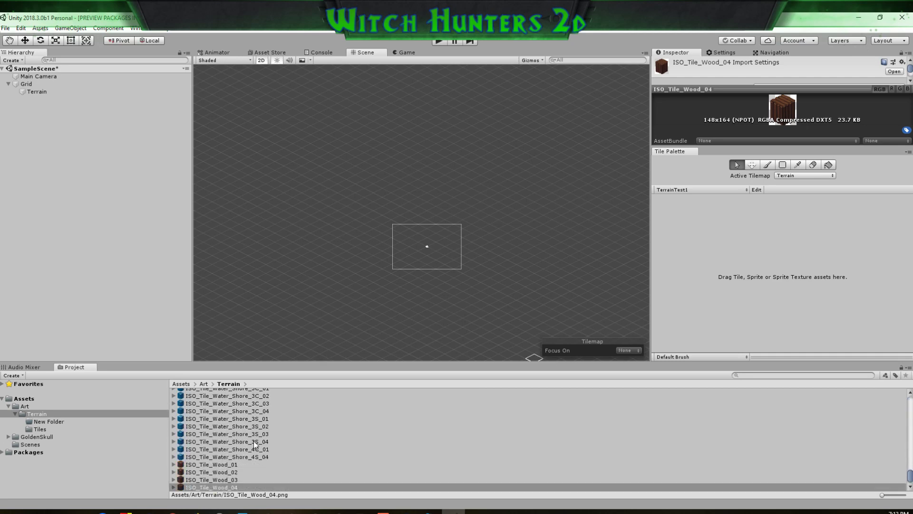
{"action": "left_click_drag", "start_coordinate": [199, 489], "coordinate": [771, 281]}
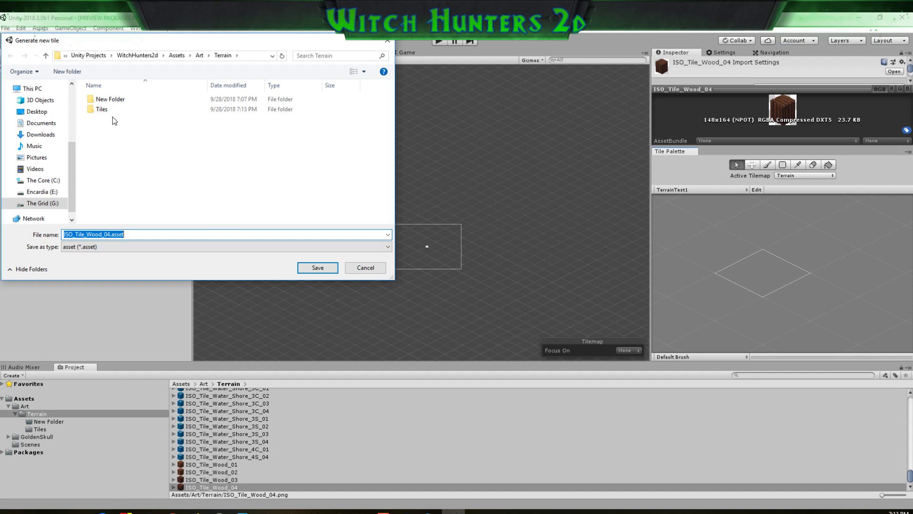
{"action": "double_click", "coordinate": [110, 107]}
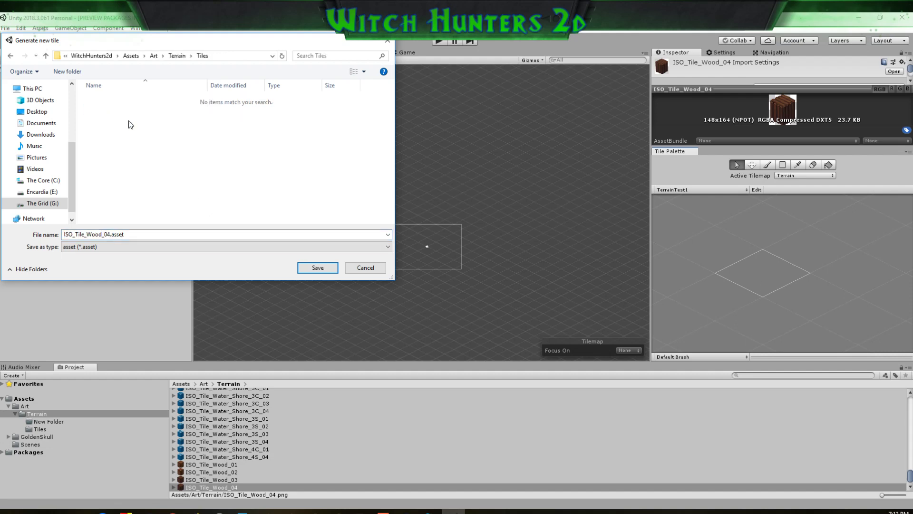
{"action": "left_click", "coordinate": [310, 270]}
Select the wood tile in the TerrainTest1 palette and activate the paint brush
{"action": "scroll", "coordinate": [806, 300], "scroll_direction": "down", "scroll_amount": 3}
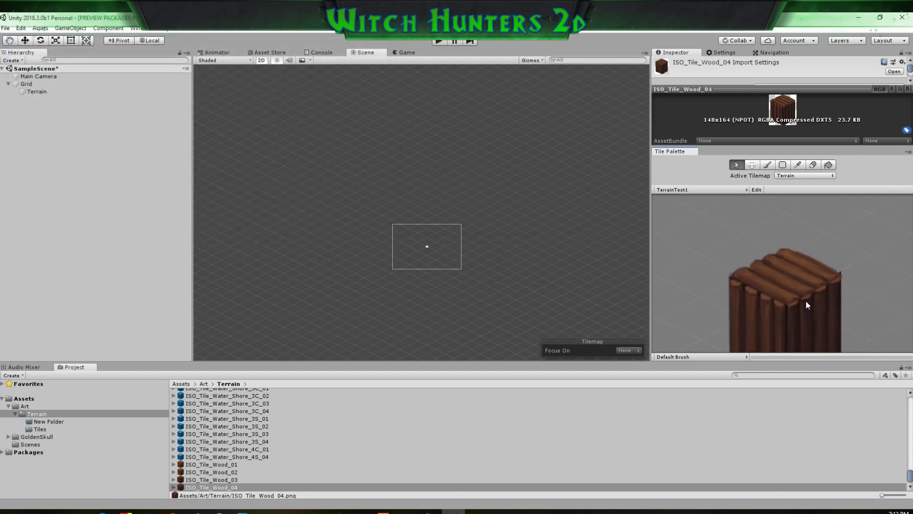
{"action": "scroll", "coordinate": [803, 313], "scroll_direction": "down", "scroll_amount": 4}
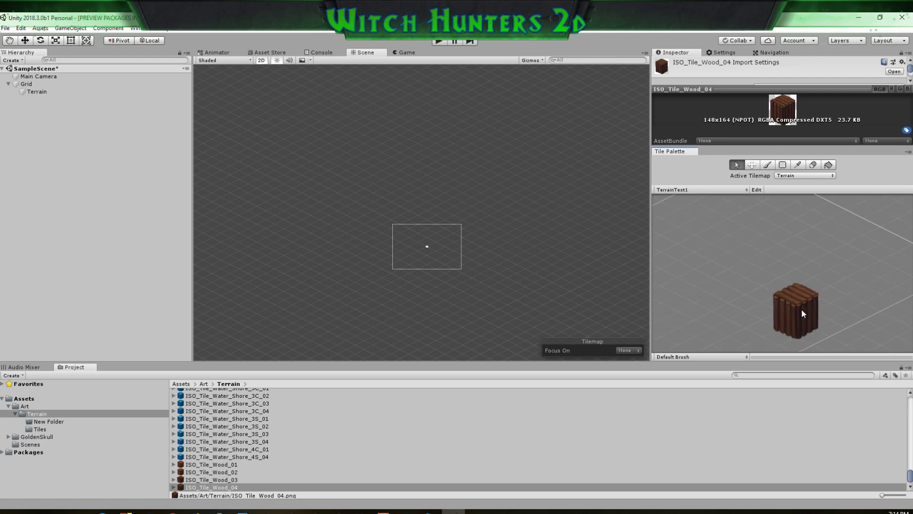
{"action": "middle_click_drag", "start_coordinate": [807, 325], "coordinate": [827, 304]}
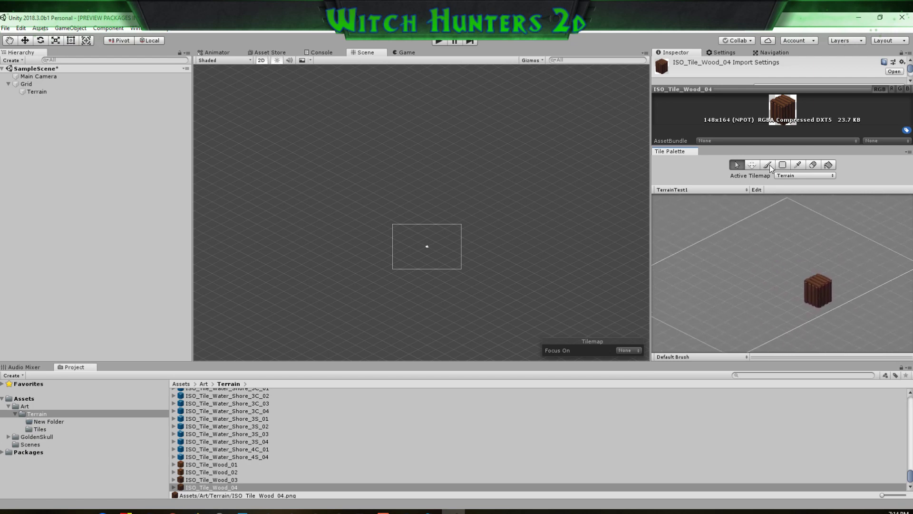
{"action": "left_click", "coordinate": [815, 295]}
{"action": "left_click", "coordinate": [819, 284]}
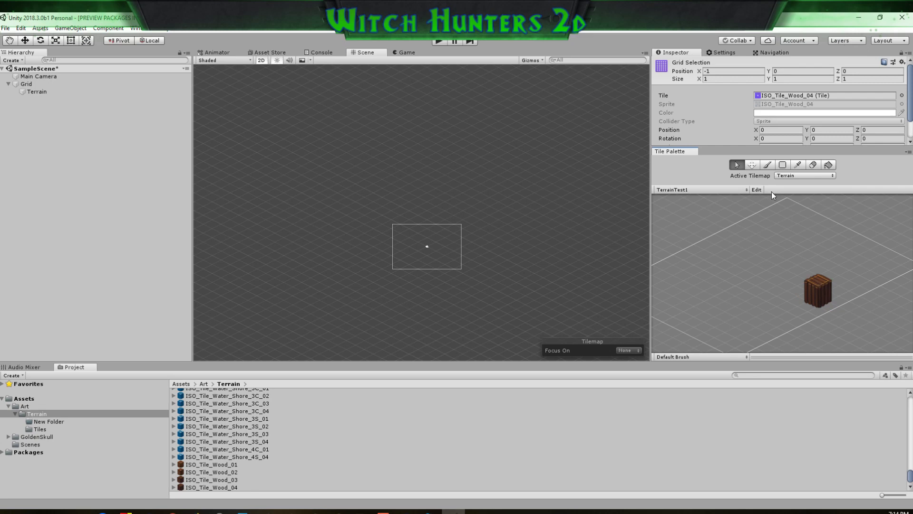
{"action": "key", "text": "b"}
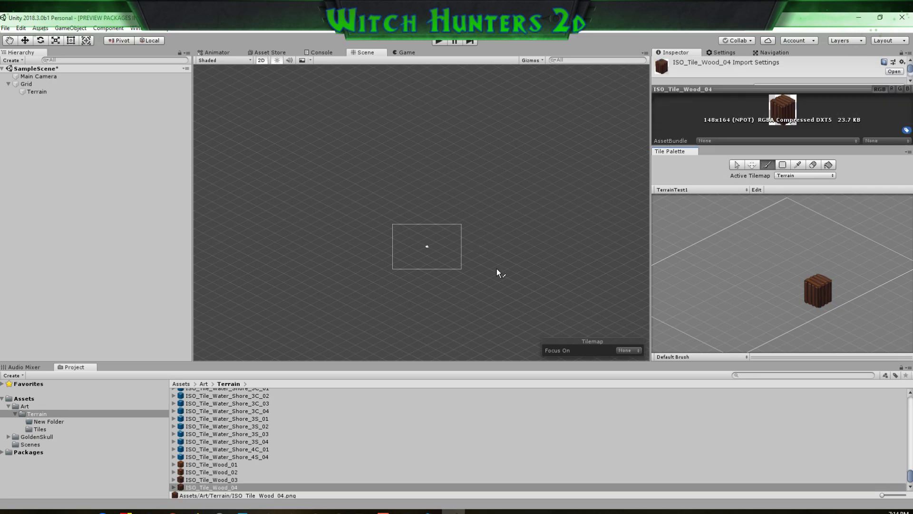
Try to select the wood tile's cell in the TerrainTest1 palette with the selection tool
{"action": "left_click", "coordinate": [737, 164]}
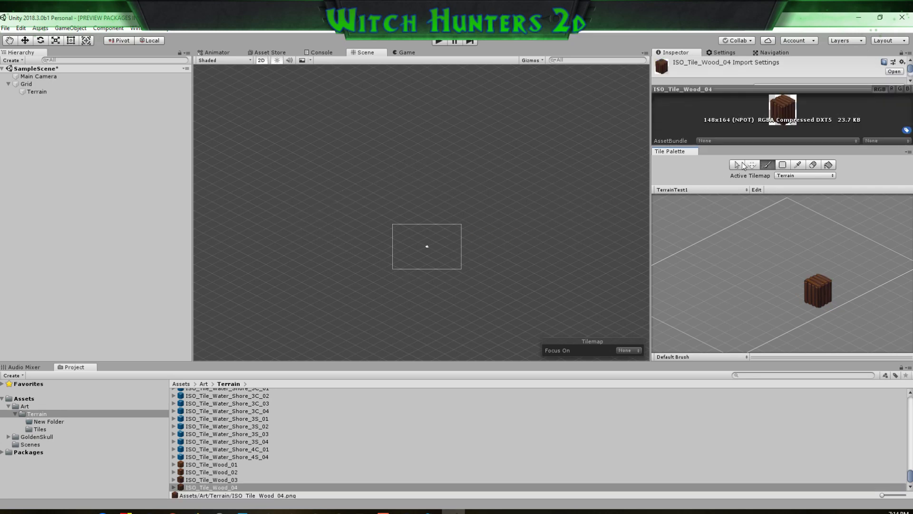
{"action": "left_click", "coordinate": [799, 239]}
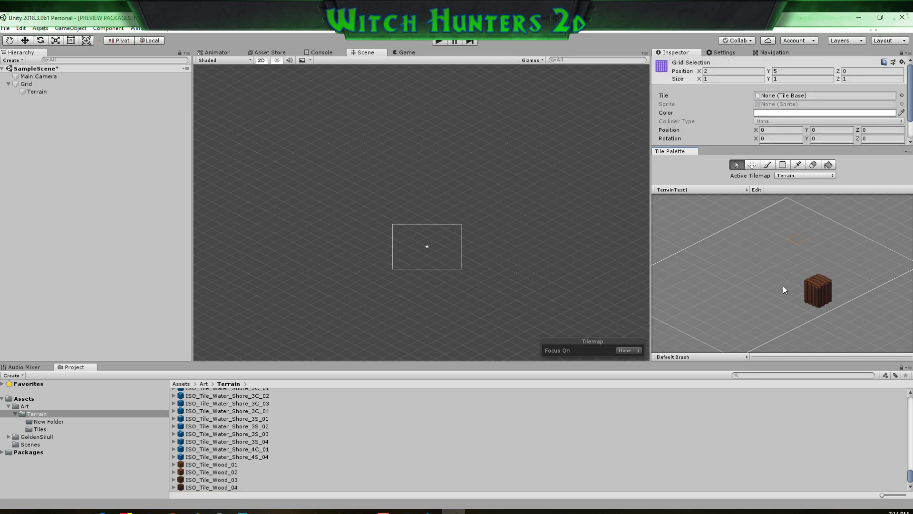
{"action": "left_click", "coordinate": [819, 298]}
{"action": "left_click", "coordinate": [783, 165]}
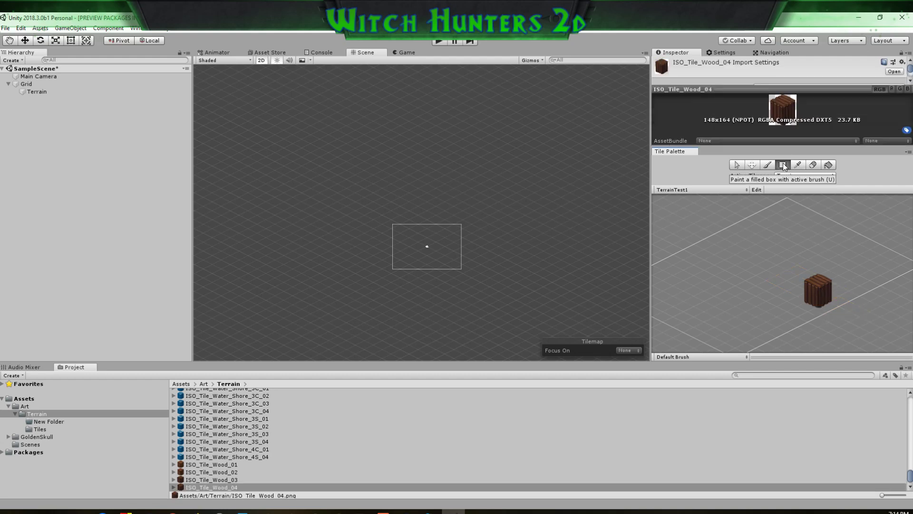
{"action": "left_click", "coordinate": [737, 165]}
{"action": "left_click", "coordinate": [817, 299]}
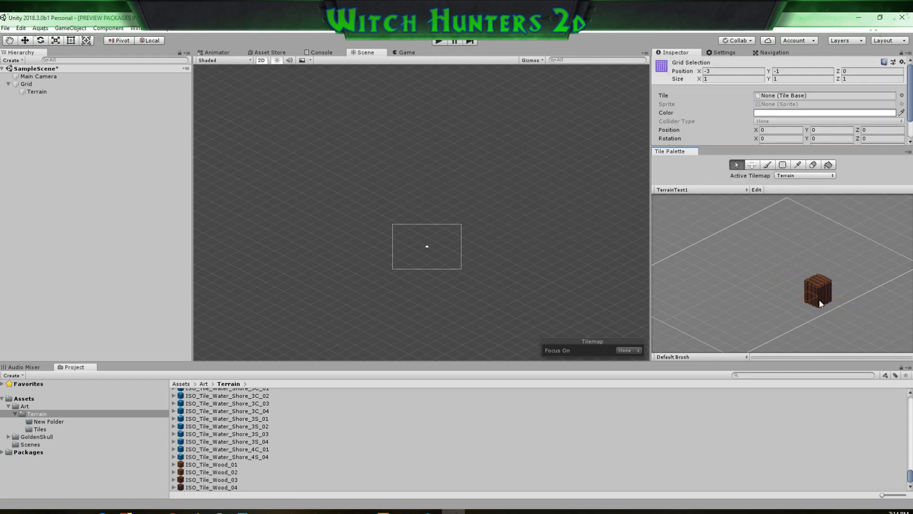
Pick the wood tile with the paint brush for the Terrain tilemap and compare its size with the scene grid cells
{"action": "left_click", "coordinate": [53, 93]}
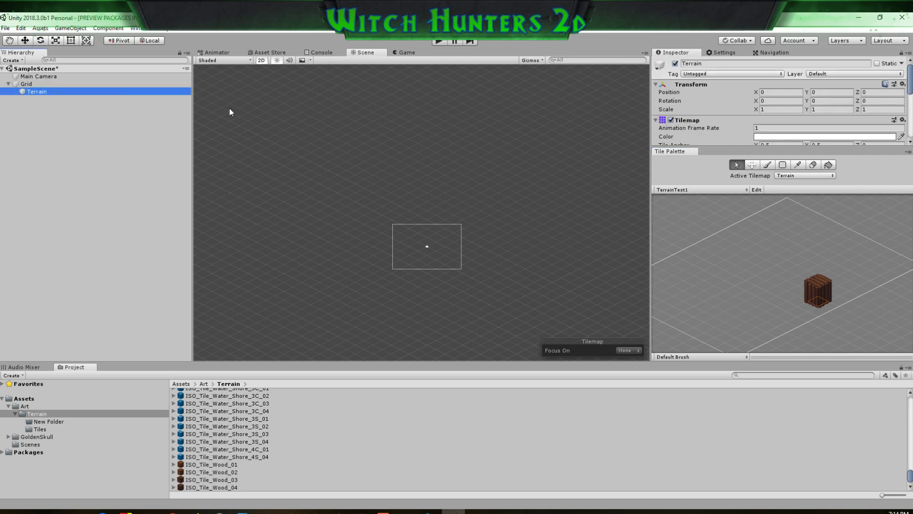
{"action": "left_click", "coordinate": [768, 165]}
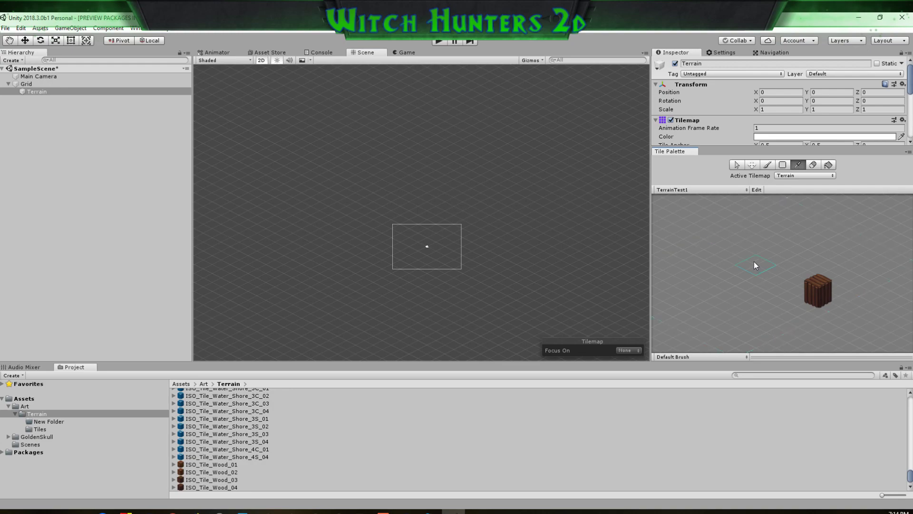
{"action": "left_click", "coordinate": [818, 305]}
{"action": "scroll", "coordinate": [448, 265], "scroll_direction": "up", "scroll_amount": 5}
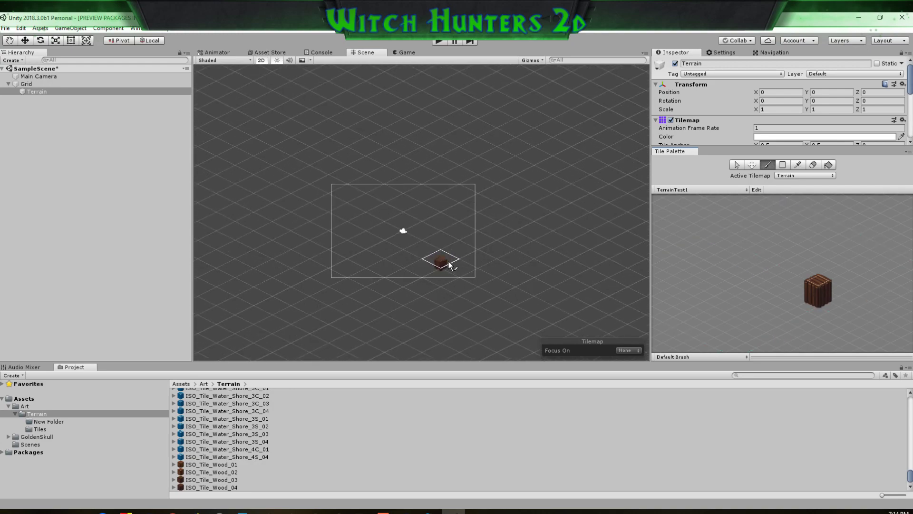
{"action": "scroll", "coordinate": [435, 217], "scroll_direction": "down", "scroll_amount": 3}
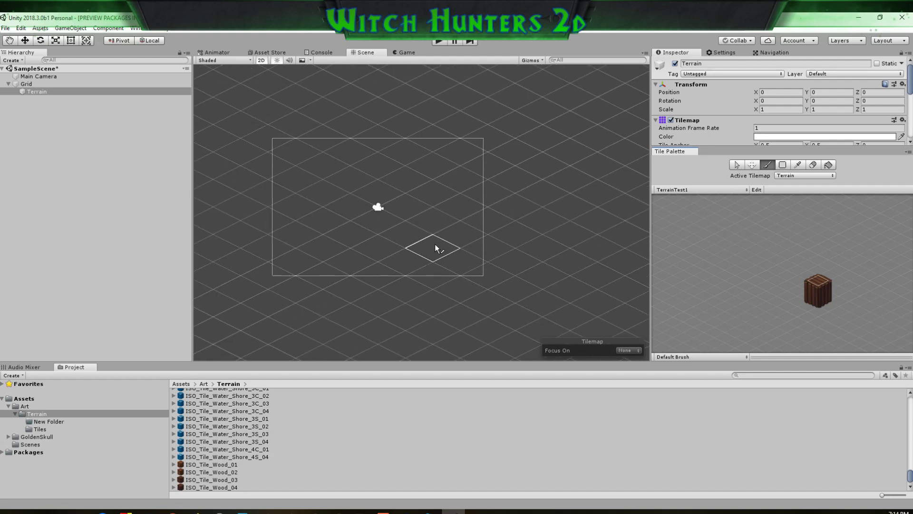
{"action": "left_click", "coordinate": [434, 273]}
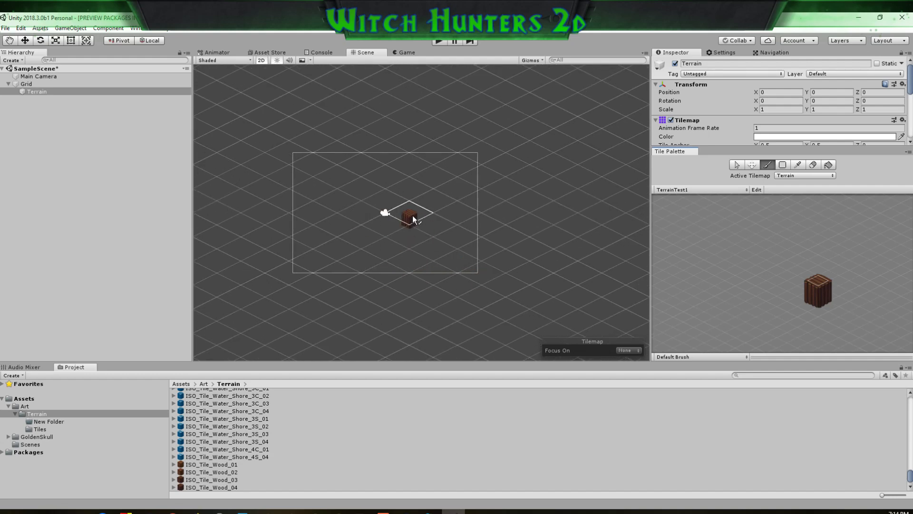
Examine the Terrain object's tilemap and renderer settings and the Grid object's cell size and layout
{"action": "scroll", "coordinate": [782, 119], "scroll_direction": "down", "scroll_amount": 1}
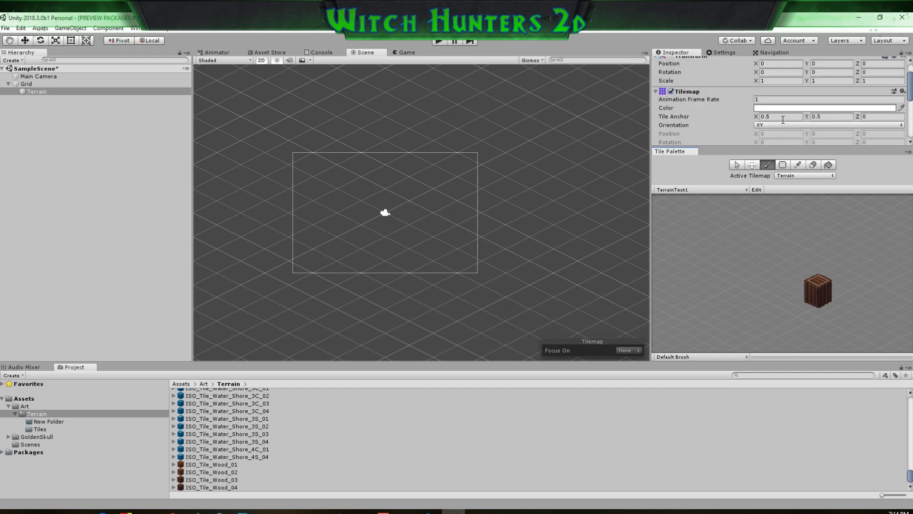
{"action": "scroll", "coordinate": [770, 111], "scroll_direction": "down", "scroll_amount": 2}
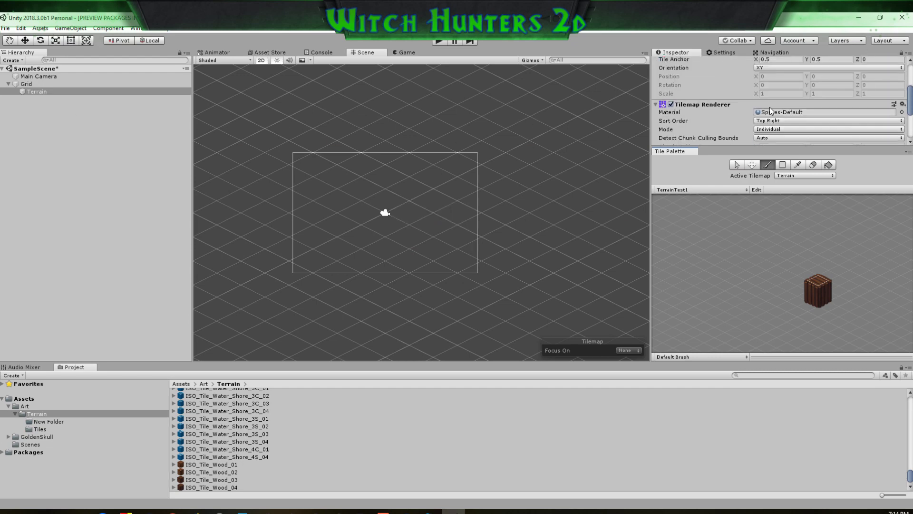
{"action": "scroll", "coordinate": [775, 96], "scroll_direction": "up", "scroll_amount": 1}
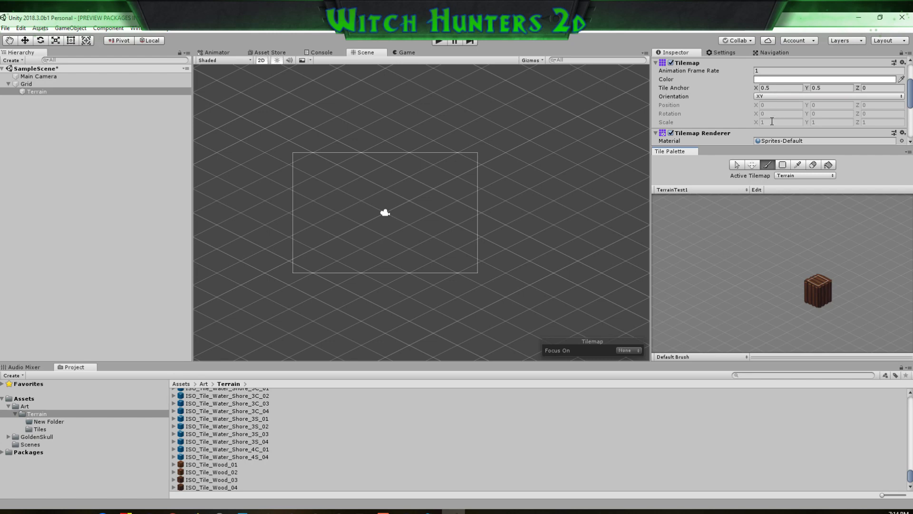
{"action": "scroll", "coordinate": [773, 114], "scroll_direction": "down", "scroll_amount": 2}
{"action": "scroll", "coordinate": [771, 121], "scroll_direction": "down", "scroll_amount": 1}
{"action": "scroll", "coordinate": [771, 122], "scroll_direction": "up", "scroll_amount": 4}
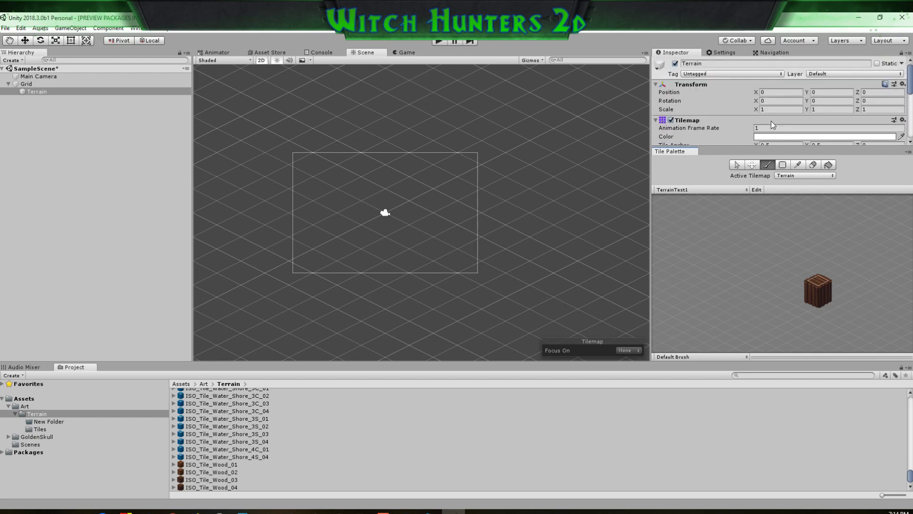
{"action": "left_click", "coordinate": [27, 84]}
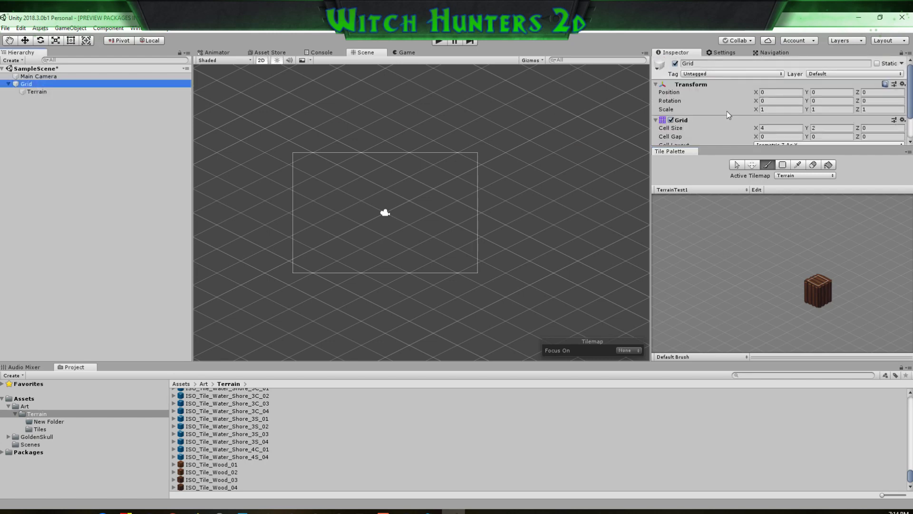
{"action": "scroll", "coordinate": [761, 116], "scroll_direction": "down", "scroll_amount": 2}
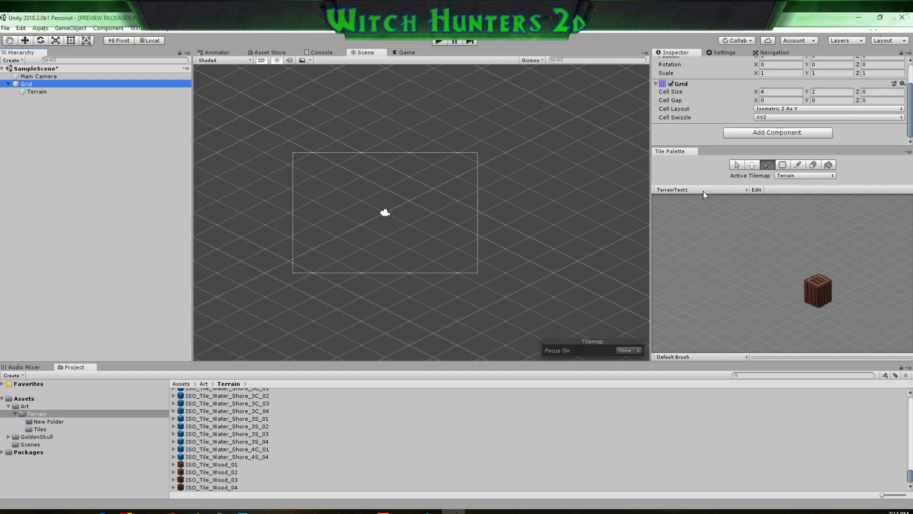
Set the Grid object's cell size to X 1, Y 0.5 so its cells fit the wood tile
{"action": "left_click", "coordinate": [821, 293]}
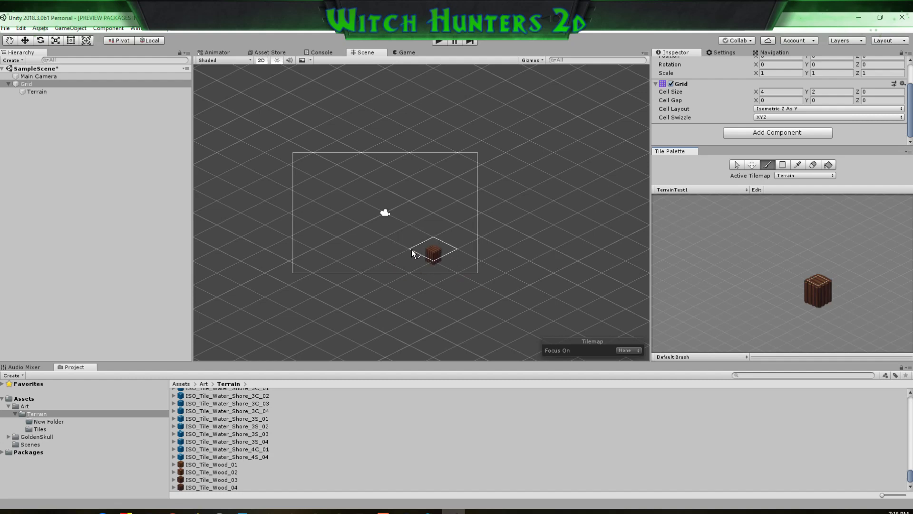
{"action": "left_click", "coordinate": [773, 93]}
{"action": "type", "text": "1"}
{"action": "left_click", "coordinate": [827, 90]}
{"action": "type", "text": "1"}
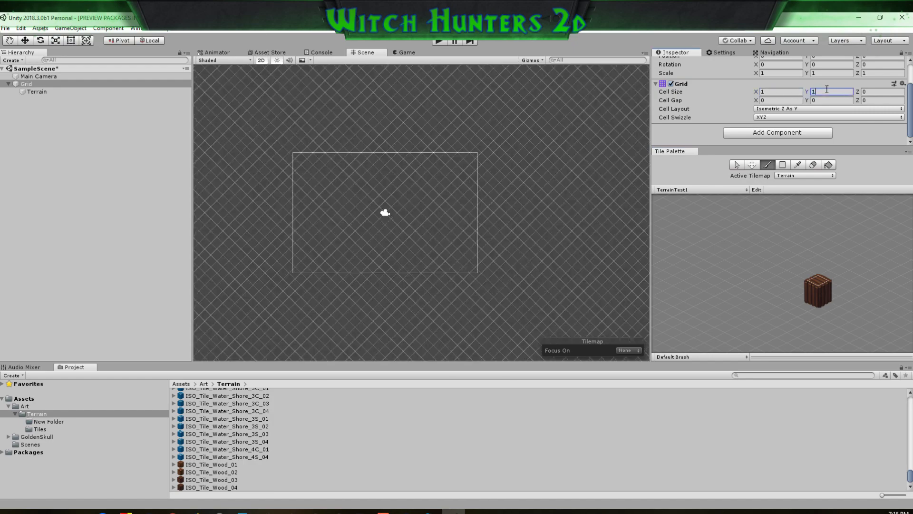
{"action": "key", "text": "Return"}
{"action": "type", "text": "0.5"}
{"action": "key", "text": "Tab"}
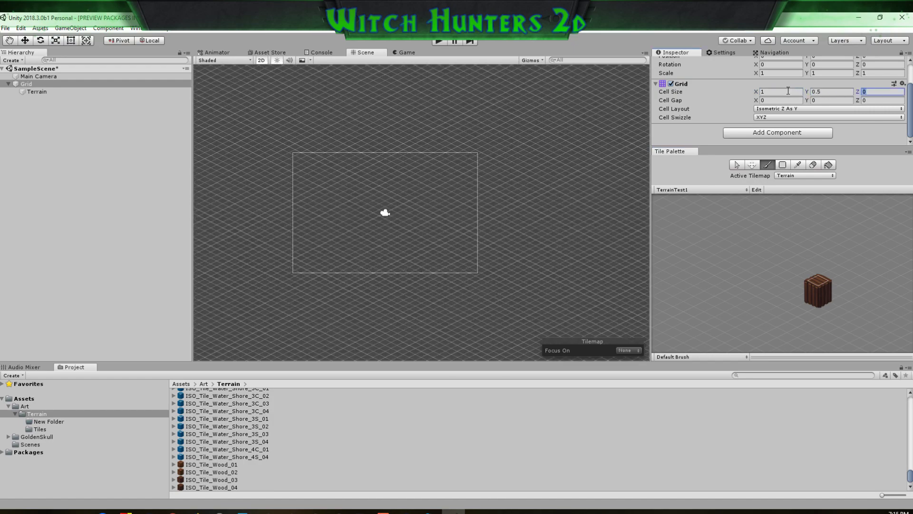
Paint a two-by-two block of wood tiles on the Terrain tilemap
{"action": "left_click", "coordinate": [424, 230]}
{"action": "left_click", "coordinate": [407, 266]}
{"action": "scroll", "coordinate": [409, 262], "scroll_direction": "up", "scroll_amount": 5}
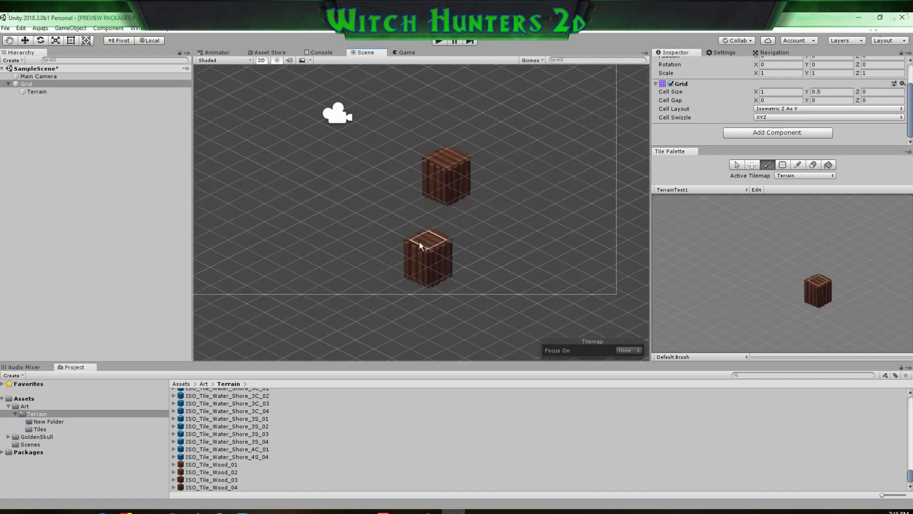
{"action": "left_click", "coordinate": [468, 172]}
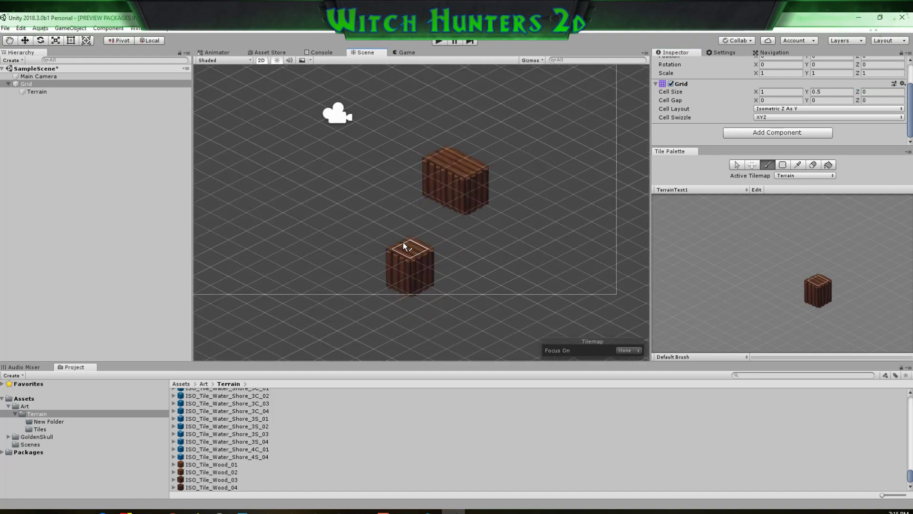
{"action": "left_click", "coordinate": [417, 168]}
{"action": "left_click", "coordinate": [451, 180]}
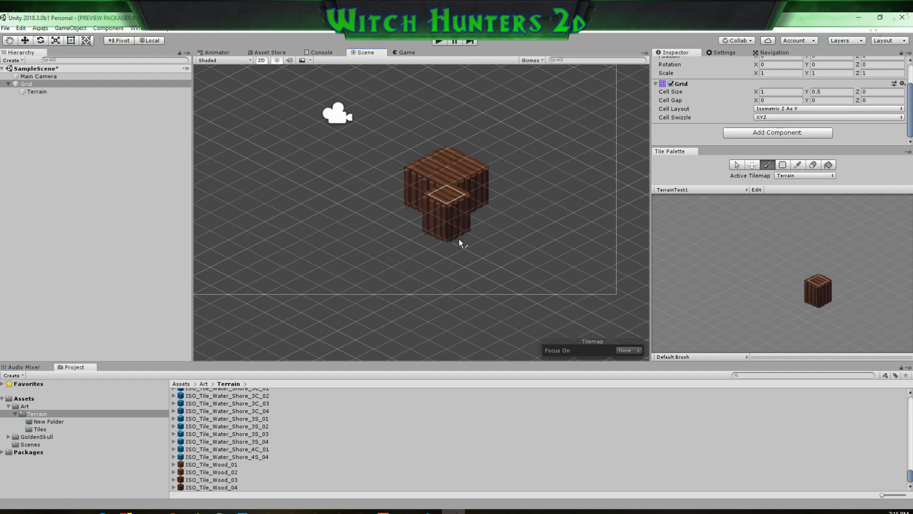
{"action": "scroll", "coordinate": [507, 167], "scroll_direction": "up", "scroll_amount": 5}
{"action": "scroll", "coordinate": [506, 166], "scroll_direction": "up", "scroll_amount": 2}
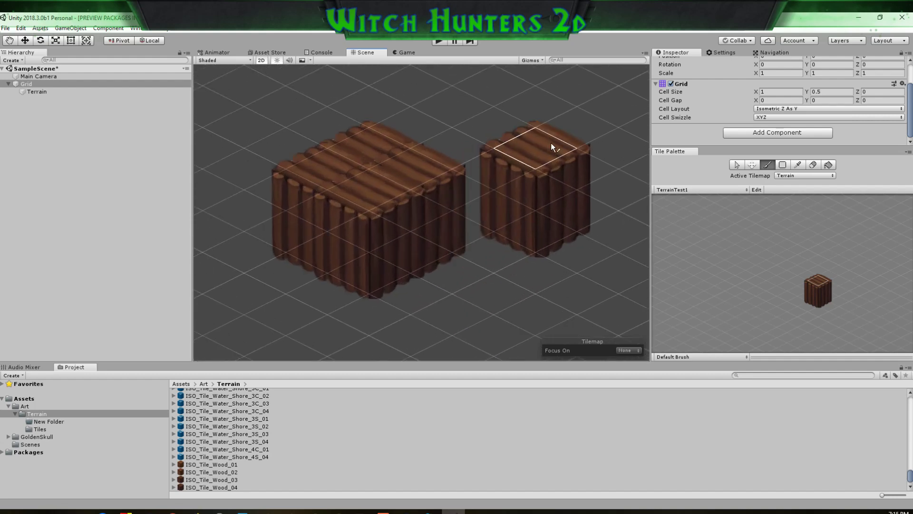
Extend the painted wood block to four by three tiles and test the brush along its front edge
{"action": "left_click", "coordinate": [463, 194]}
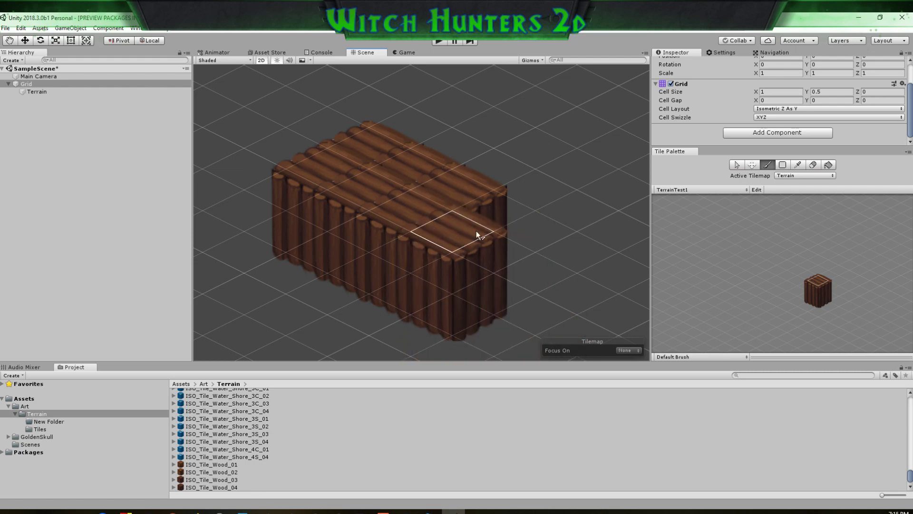
{"action": "left_click", "coordinate": [495, 222]}
{"action": "left_click", "coordinate": [548, 187]}
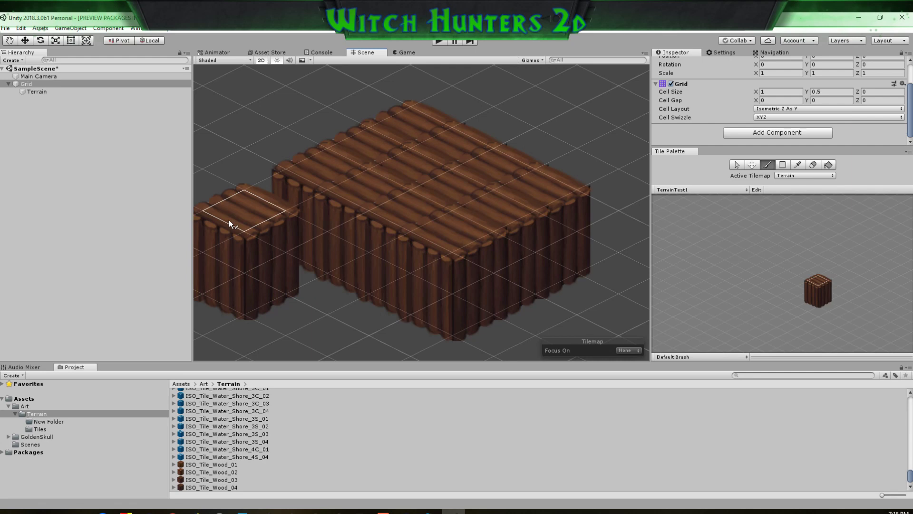
{"action": "scroll", "coordinate": [230, 219], "scroll_direction": "down", "scroll_amount": 3}
{"action": "middle_click_drag", "start_coordinate": [229, 219], "coordinate": [377, 226]}
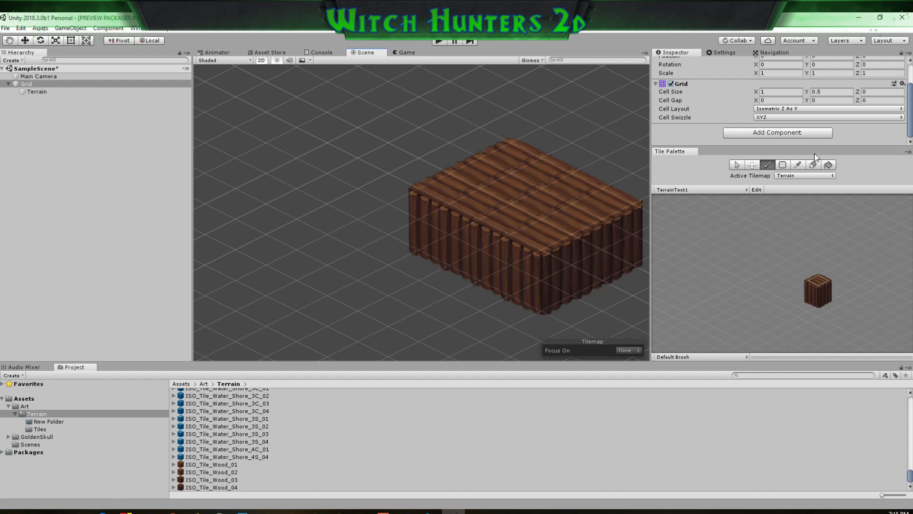
{"action": "scroll", "coordinate": [779, 91], "scroll_direction": "up", "scroll_amount": 3}
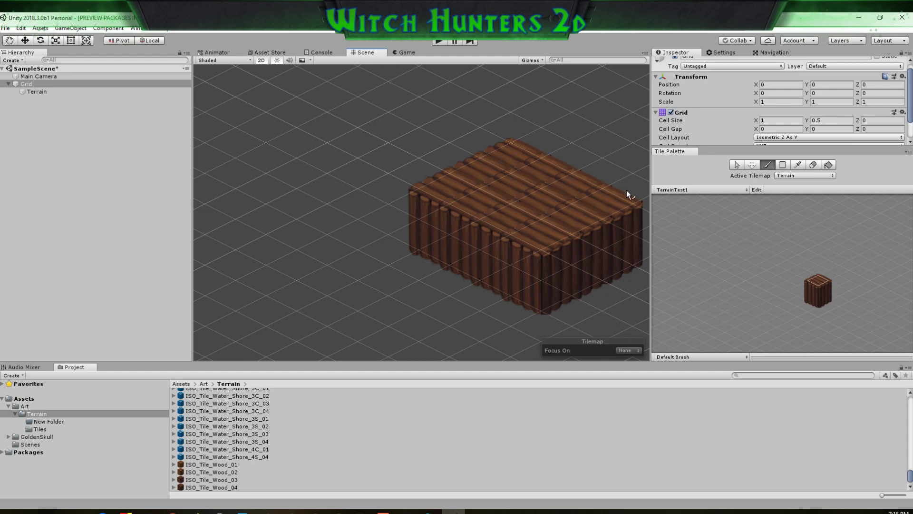
{"action": "middle_click_drag", "start_coordinate": [569, 237], "coordinate": [477, 224]}
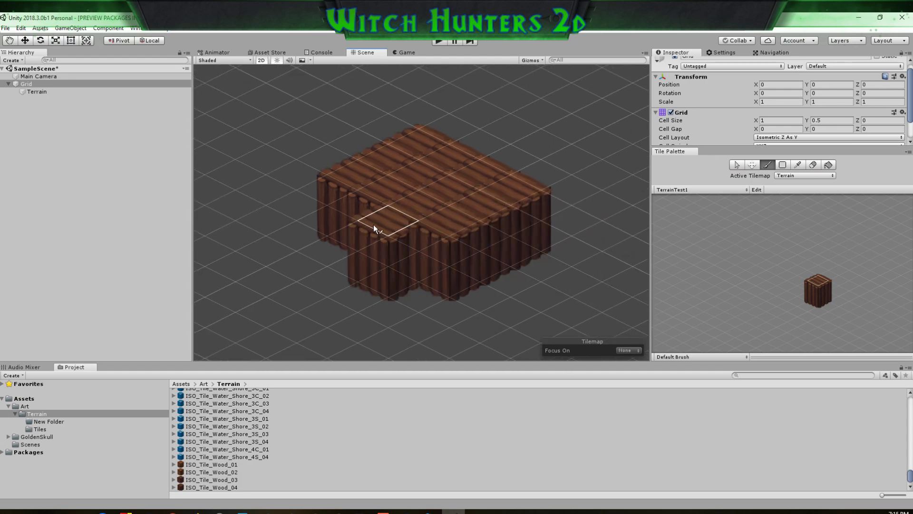
{"action": "left_click", "coordinate": [374, 227]}
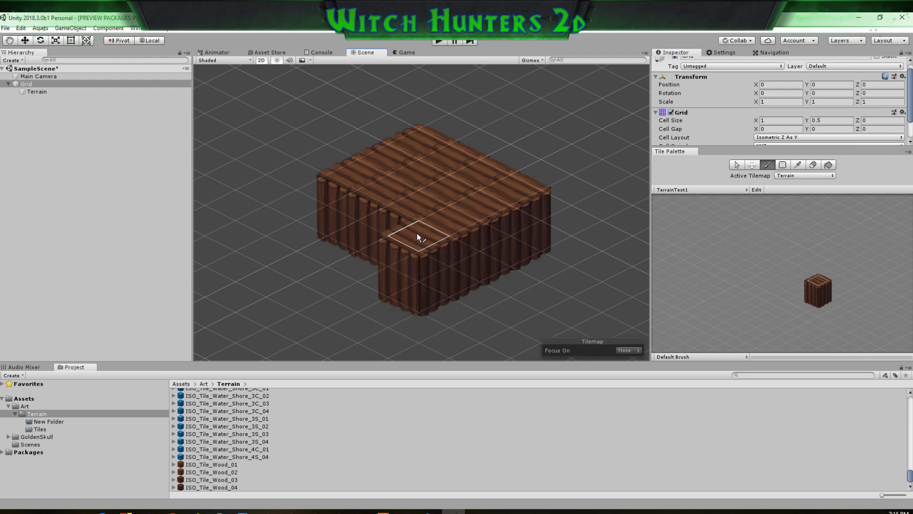
Change the Grid's cell layout to Isometric and paint more wood tiles around the existing block
{"action": "left_click", "coordinate": [794, 139]}
{"action": "left_click", "coordinate": [792, 169]}
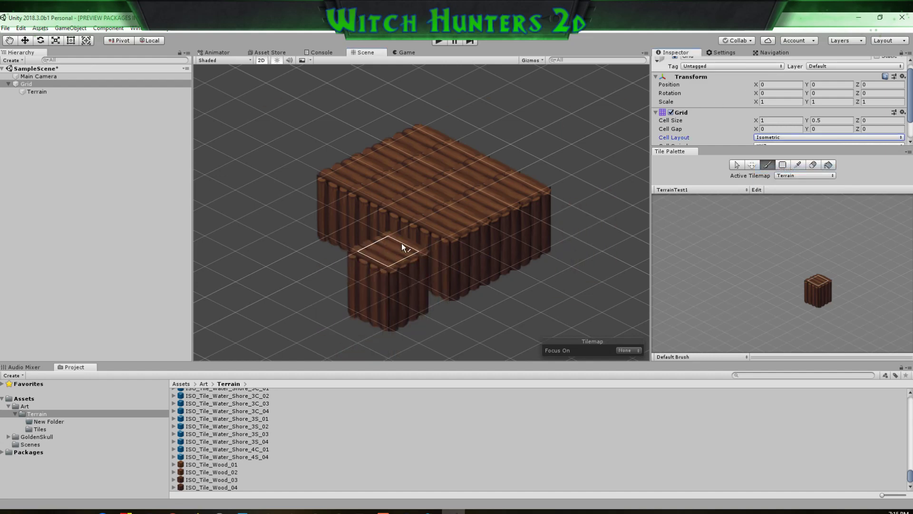
{"action": "mouse_move", "coordinate": [359, 215]}
{"action": "left_mouse_down"}
{"action": "mouse_move", "coordinate": [324, 198]}
{"action": "mouse_move", "coordinate": [358, 176]}
{"action": "mouse_move", "coordinate": [324, 150]}
{"action": "mouse_move", "coordinate": [393, 127]}
{"action": "mouse_move", "coordinate": [439, 123]}
{"action": "mouse_move", "coordinate": [537, 164]}
{"action": "left_mouse_up"}
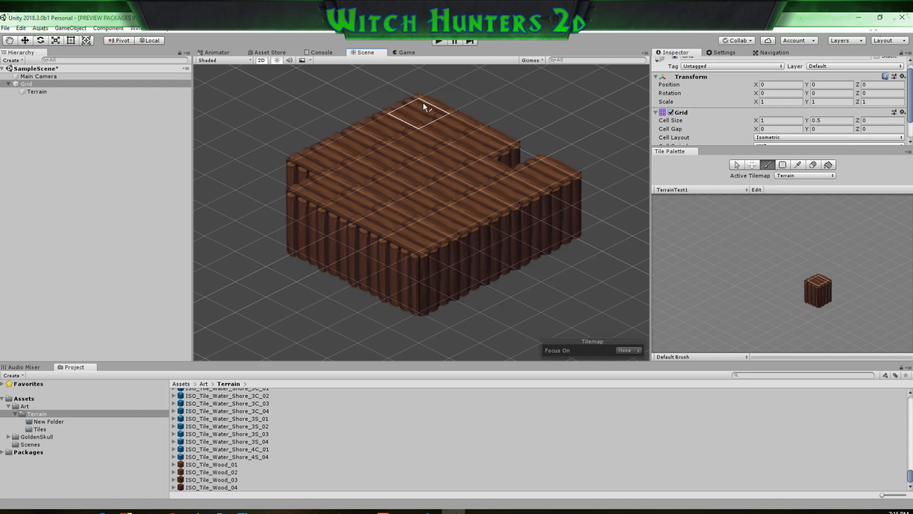
{"action": "left_click", "coordinate": [417, 282]}
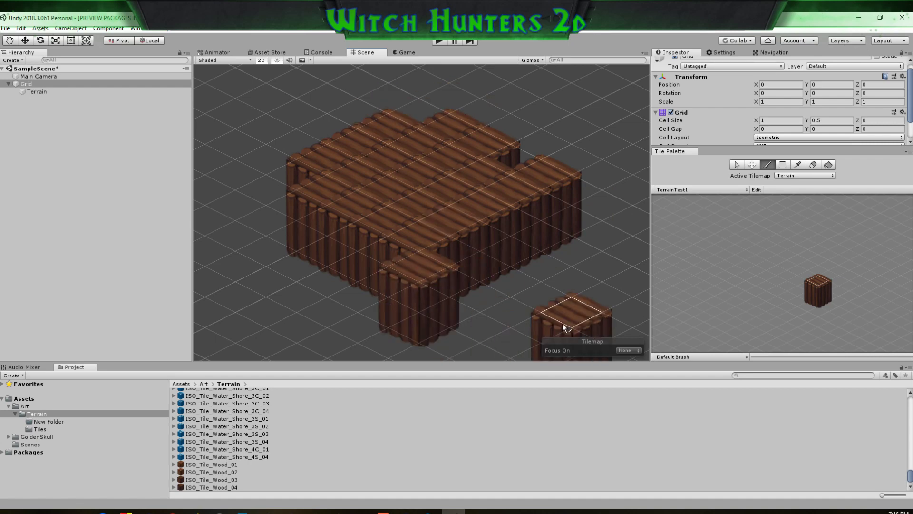
Erase all the painted wood tiles from the Terrain tilemap
{"action": "left_click", "coordinate": [812, 165]}
{"action": "mouse_move", "coordinate": [441, 304]}
{"action": "left_mouse_down"}
{"action": "mouse_move", "coordinate": [320, 173]}
{"action": "mouse_move", "coordinate": [447, 239]}
{"action": "mouse_move", "coordinate": [546, 223]}
{"action": "left_mouse_up"}
Create a palette named Terraintest2 with an Isometric grid and automatic cell size, stored in the Tiles folder
{"action": "left_click", "coordinate": [746, 189]}
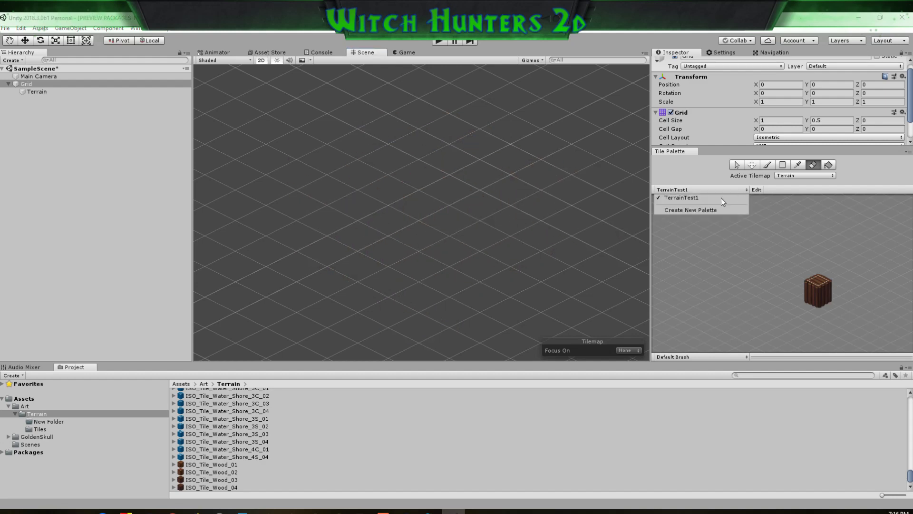
{"action": "left_click", "coordinate": [703, 208]}
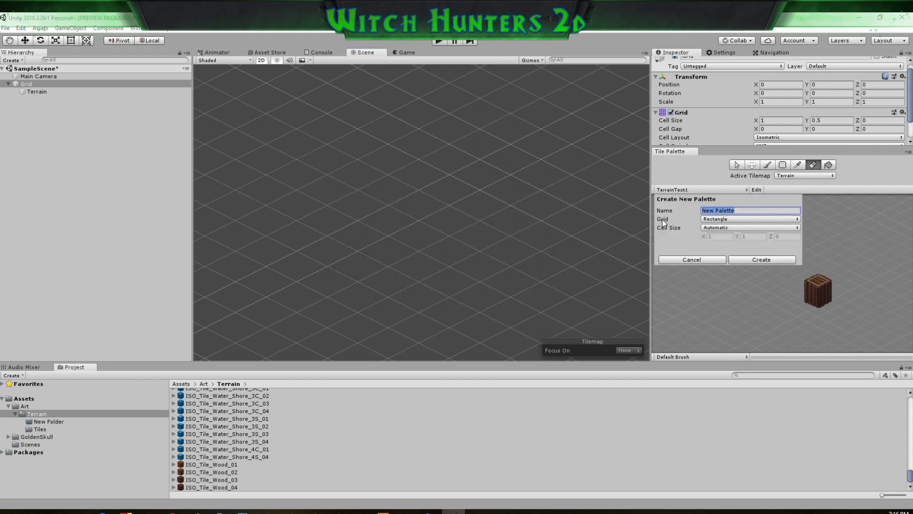
{"action": "type", "text": "Terraintest2"}
{"action": "left_click", "coordinate": [733, 218]}
{"action": "left_click", "coordinate": [734, 260]}
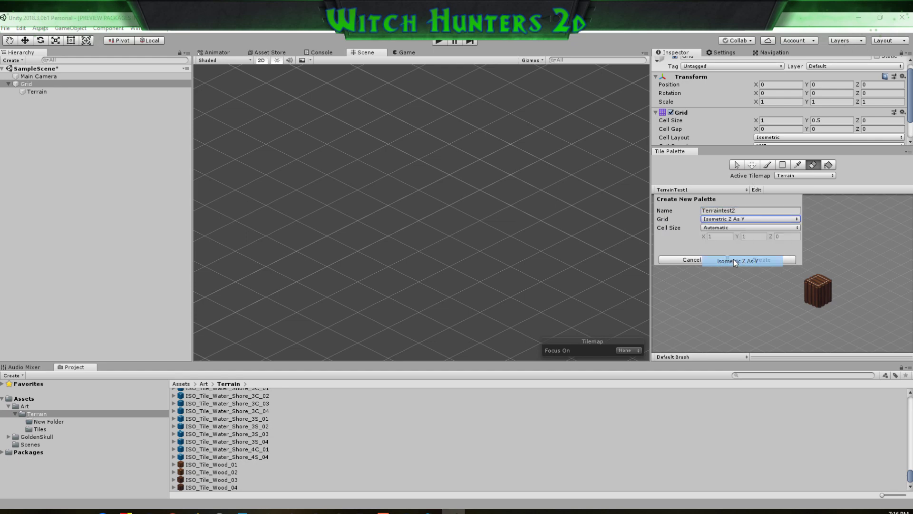
{"action": "left_click", "coordinate": [732, 219]}
{"action": "left_click", "coordinate": [737, 251]}
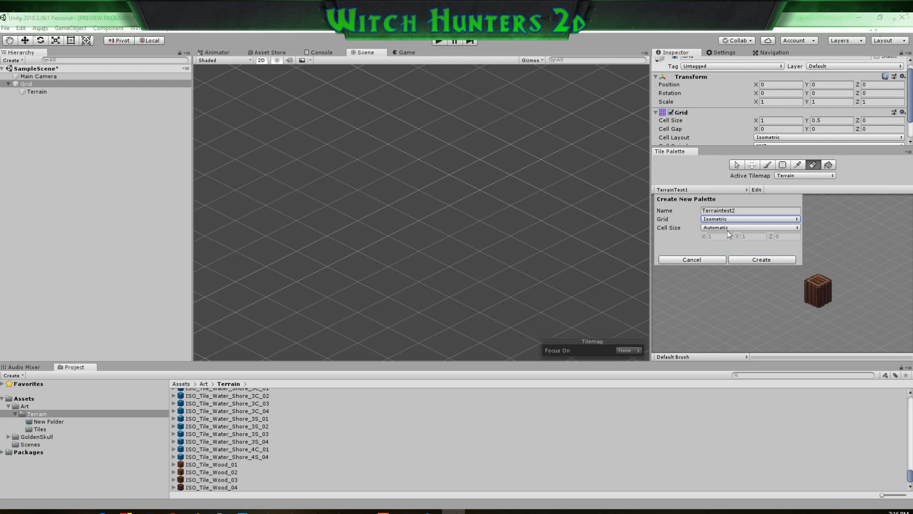
{"action": "left_click", "coordinate": [755, 261]}
{"action": "double_click", "coordinate": [119, 110]}
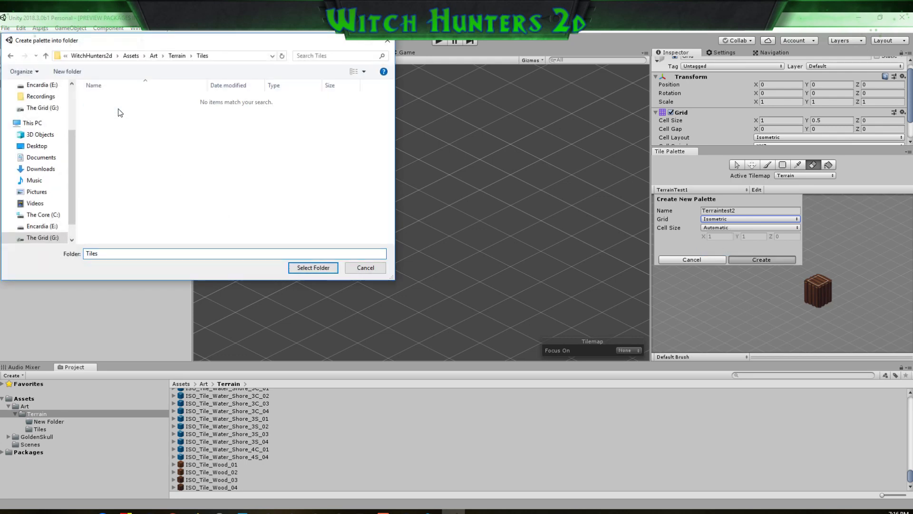
{"action": "left_click", "coordinate": [311, 267]}
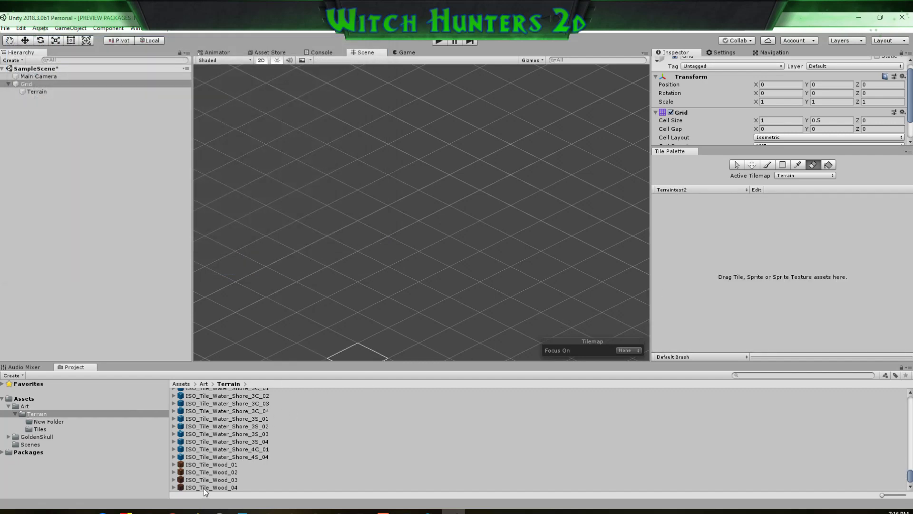
Add the ISO_Tile_Wood_04 sprite to the Terraintest2 palette, saving its tile asset in New Folder, and ready it for painting
{"action": "left_click_drag", "start_coordinate": [203, 487], "coordinate": [732, 269]}
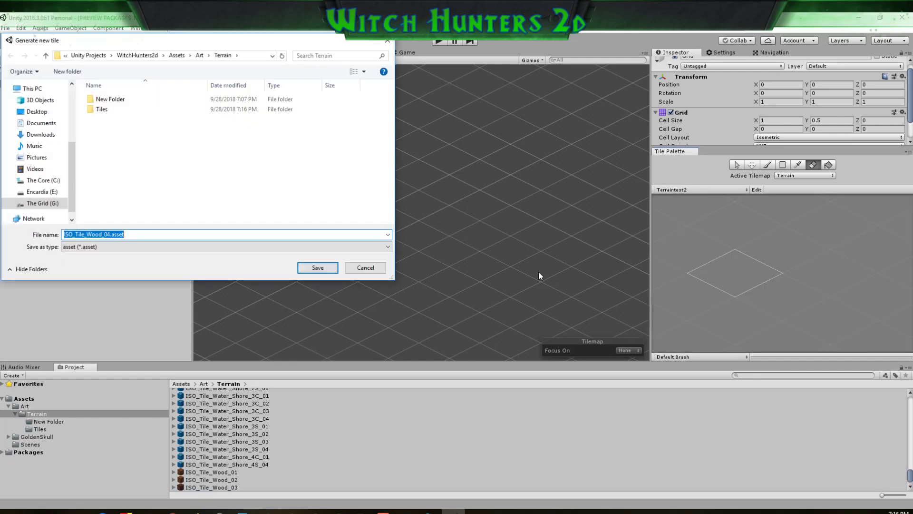
{"action": "double_click", "coordinate": [102, 99]}
{"action": "left_click", "coordinate": [317, 268]}
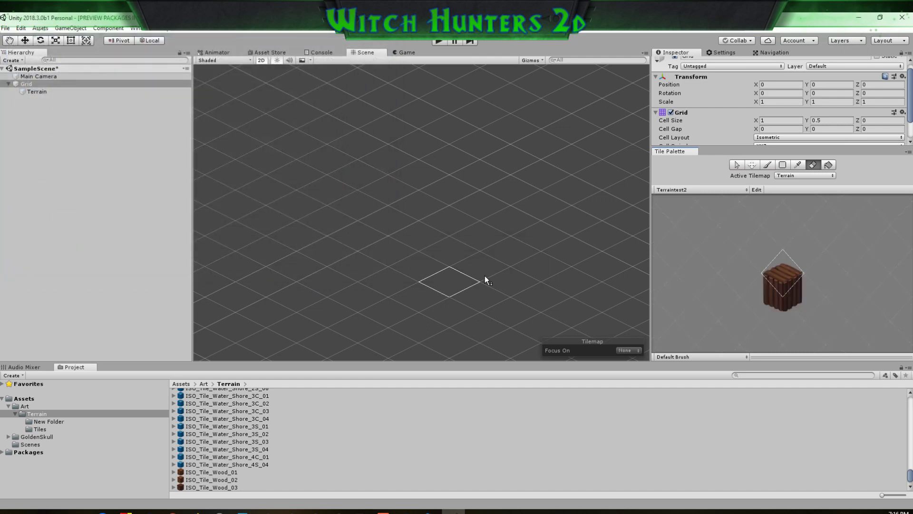
{"action": "left_click", "coordinate": [791, 278]}
{"action": "left_click", "coordinate": [767, 164]}
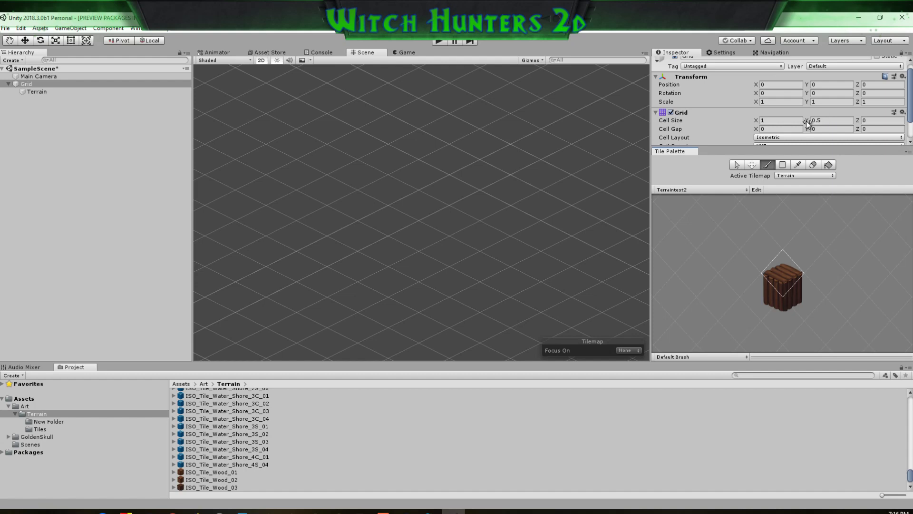
Set the Grid's cell size to X 4 and Y 2
{"action": "left_click_drag", "start_coordinate": [806, 121], "coordinate": [811, 121]}
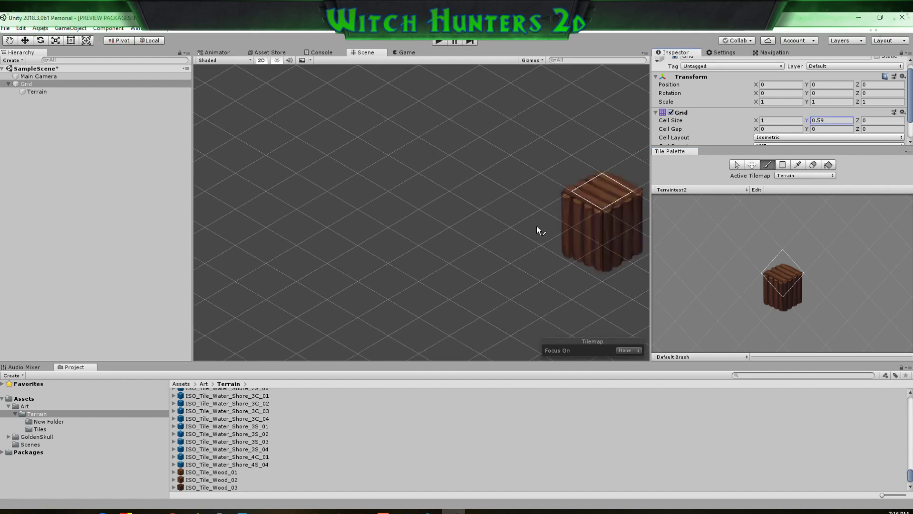
{"action": "left_click", "coordinate": [780, 120]}
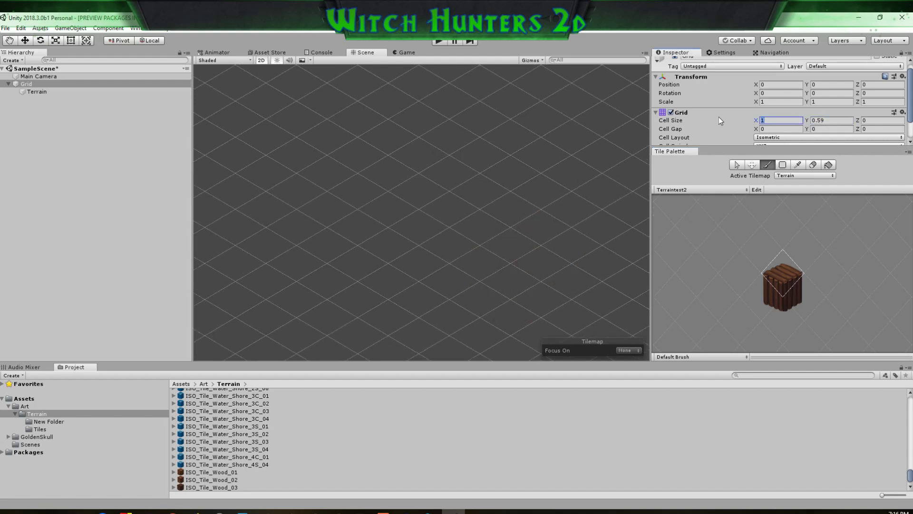
{"action": "type", "text": "3"}
{"action": "key", "text": "BackSpace"}
{"action": "type", "text": "4"}
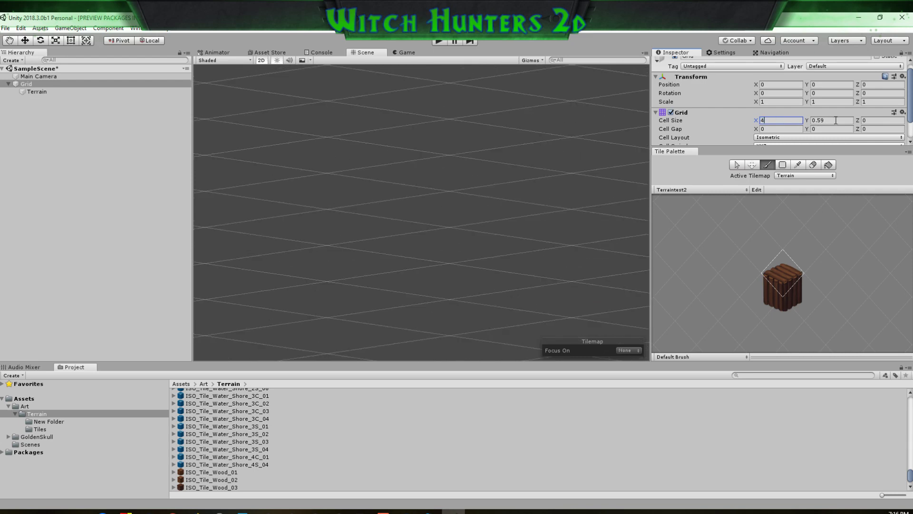
{"action": "key", "text": "Tab"}
{"action": "type", "text": "2"}
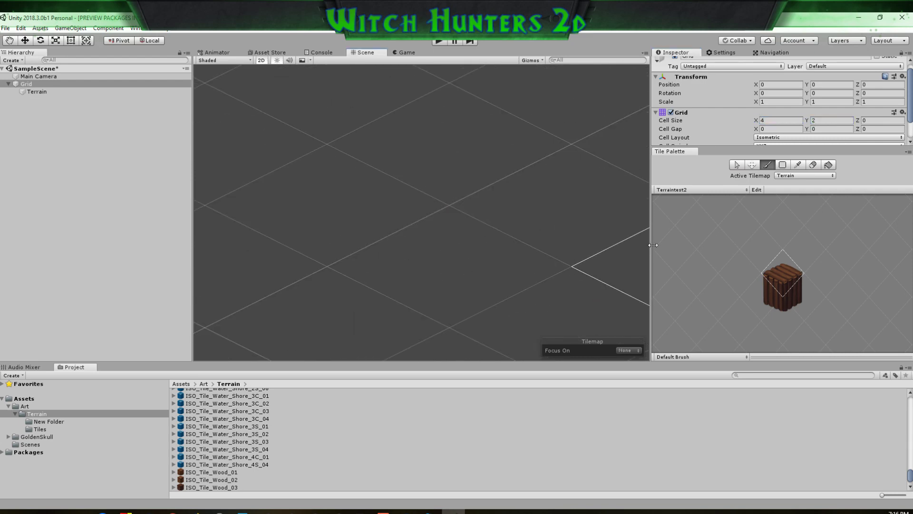
Paint one wood tile inside the camera frame to test its fit with the cell size, and erase it
{"action": "scroll", "coordinate": [547, 223], "scroll_direction": "down", "scroll_amount": 6}
{"action": "left_click", "coordinate": [498, 245]}
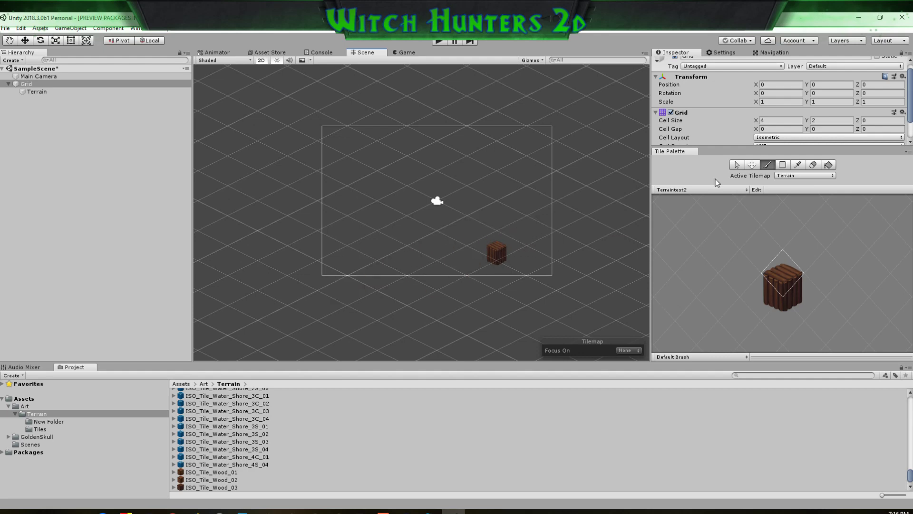
{"action": "left_click", "coordinate": [813, 164]}
{"action": "left_click", "coordinate": [513, 260]}
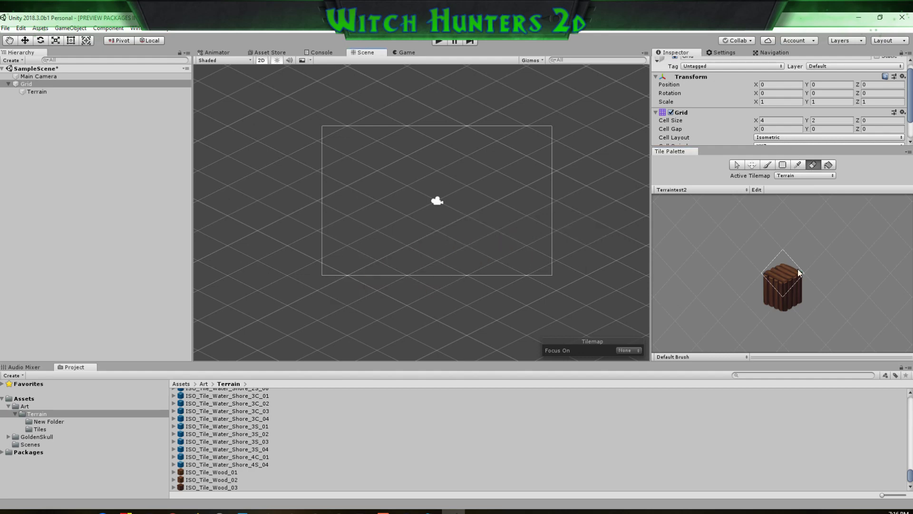
{"action": "left_click", "coordinate": [759, 290]}
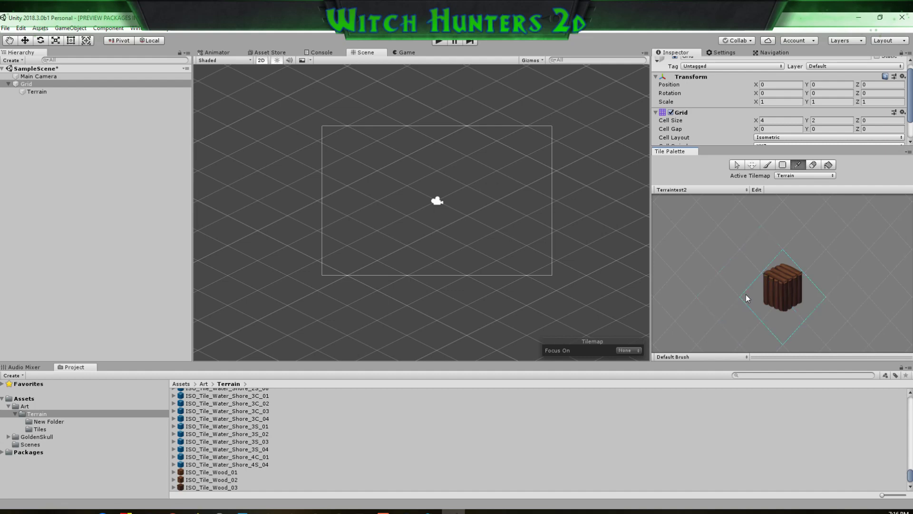
{"action": "key", "text": "d"}
{"action": "left_click", "coordinate": [741, 192]}
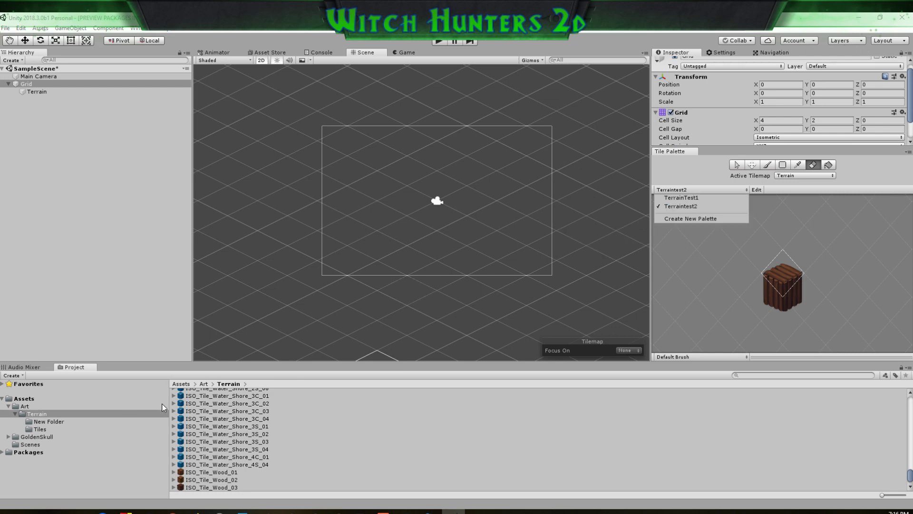
Delete the TerrainTest1 and Terraintest2 palette prefabs from the Tiles folder
{"action": "left_click", "coordinate": [40, 429]}
{"action": "left_click", "coordinate": [194, 400]}
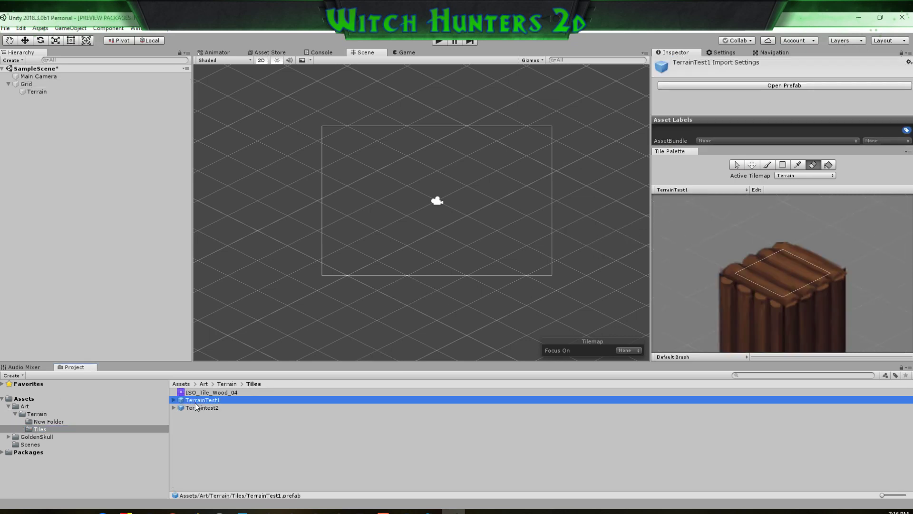
{"action": "left_click", "coordinate": [204, 408], "text": "shift"}
{"action": "key", "text": "Delete"}
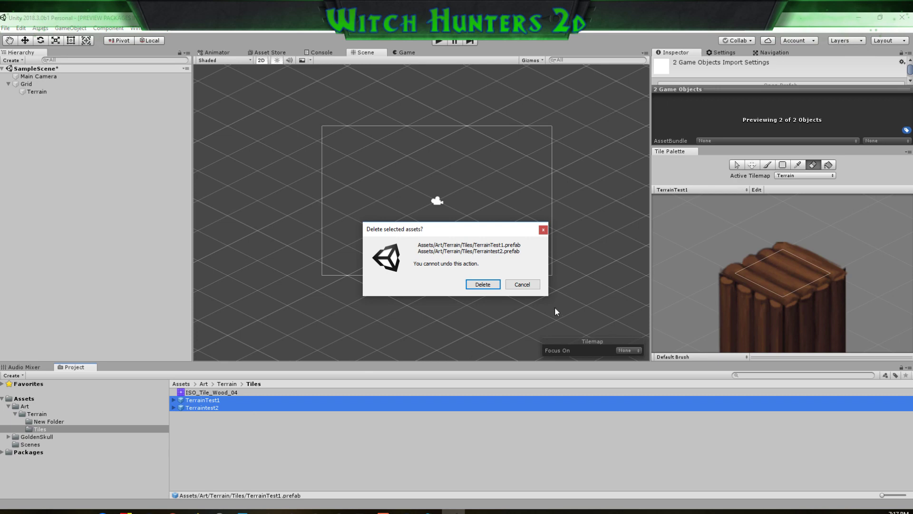
{"action": "left_click", "coordinate": [483, 284]}
Delete the ISO_Tile_Wood_04 tile assets from both the Tiles folder and New Folder
{"action": "left_click", "coordinate": [217, 393]}
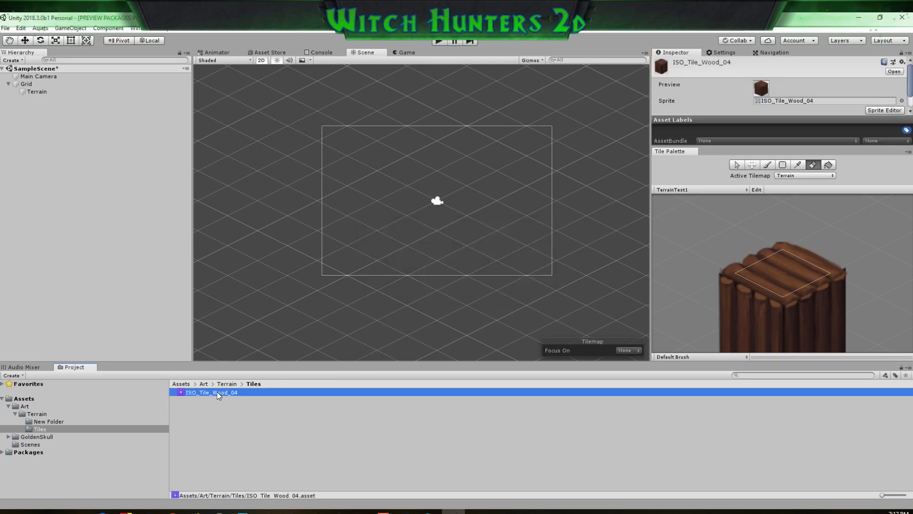
{"action": "key", "text": "Delete"}
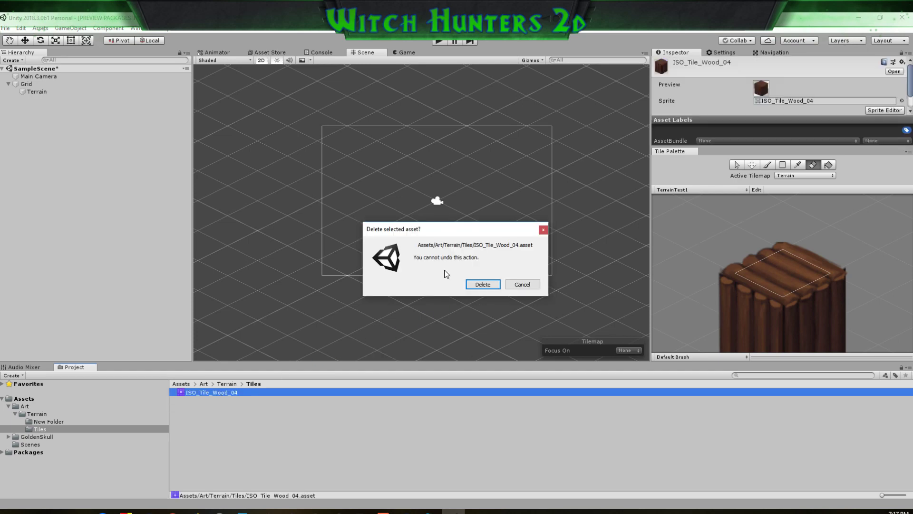
{"action": "left_click", "coordinate": [483, 284]}
{"action": "left_click", "coordinate": [67, 421]}
{"action": "left_click", "coordinate": [211, 394]}
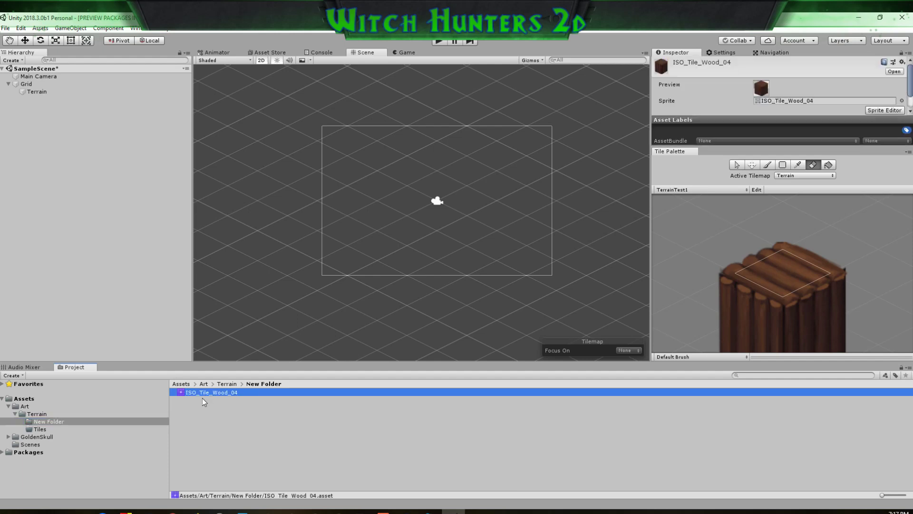
{"action": "key", "text": "Delete"}
{"action": "left_click", "coordinate": [469, 283]}
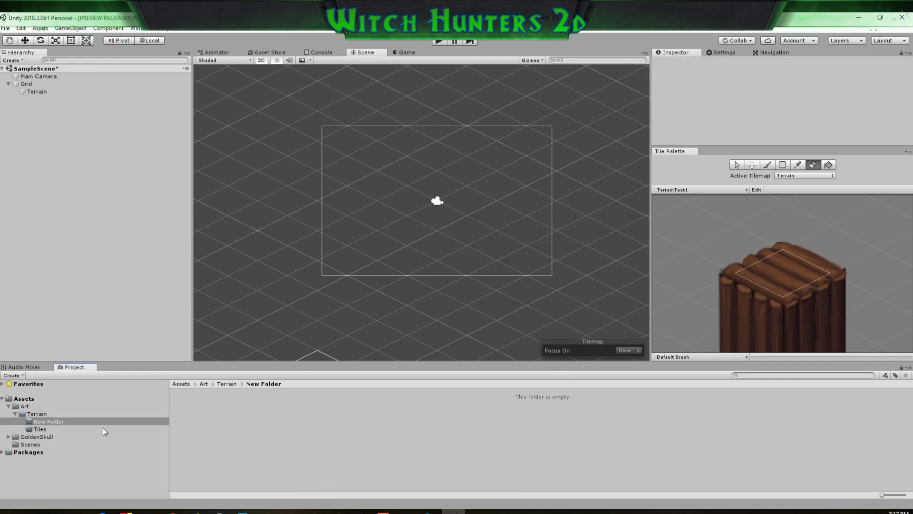
Start a new palette from the Terrain folder with an Isometric Z As Y grid and Manual cell size
{"action": "left_click", "coordinate": [36, 415]}
{"action": "left_click", "coordinate": [720, 190]}
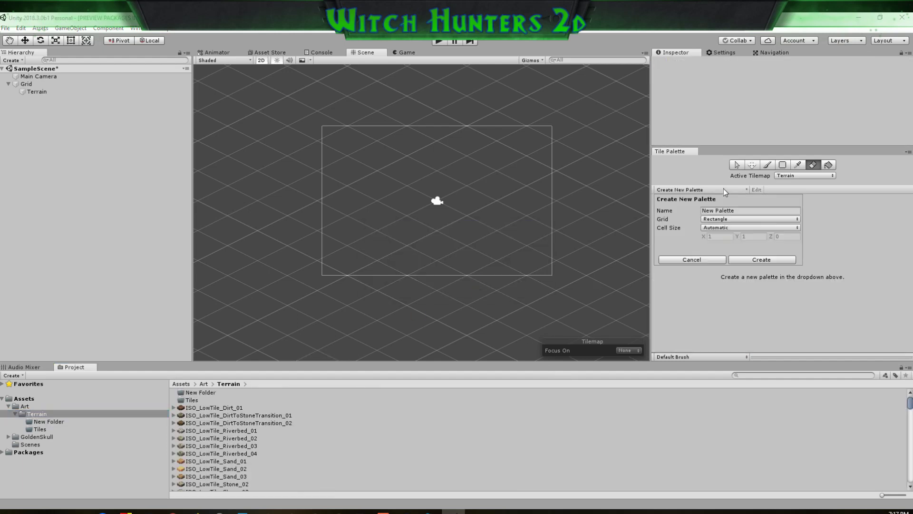
{"action": "left_click", "coordinate": [740, 208]}
{"action": "left_click", "coordinate": [736, 220]}
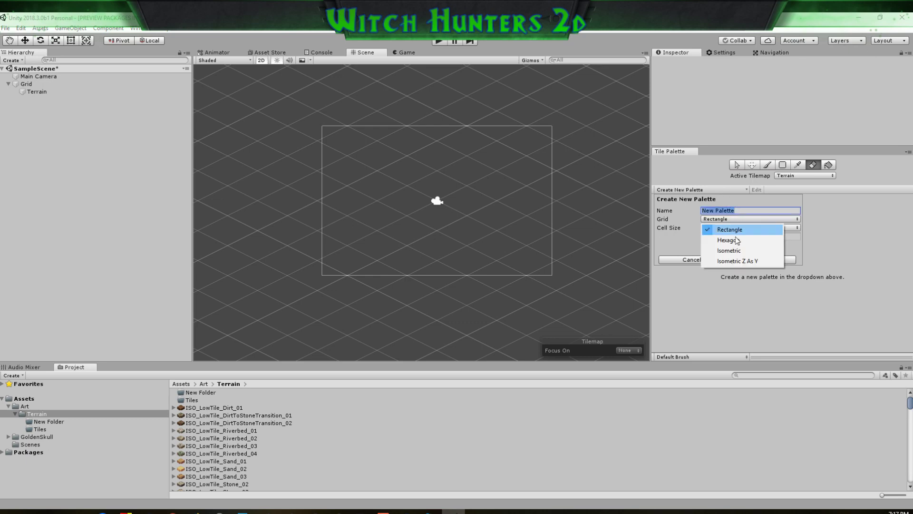
{"action": "left_click", "coordinate": [733, 261]}
{"action": "left_click", "coordinate": [736, 228]}
{"action": "left_click", "coordinate": [737, 247]}
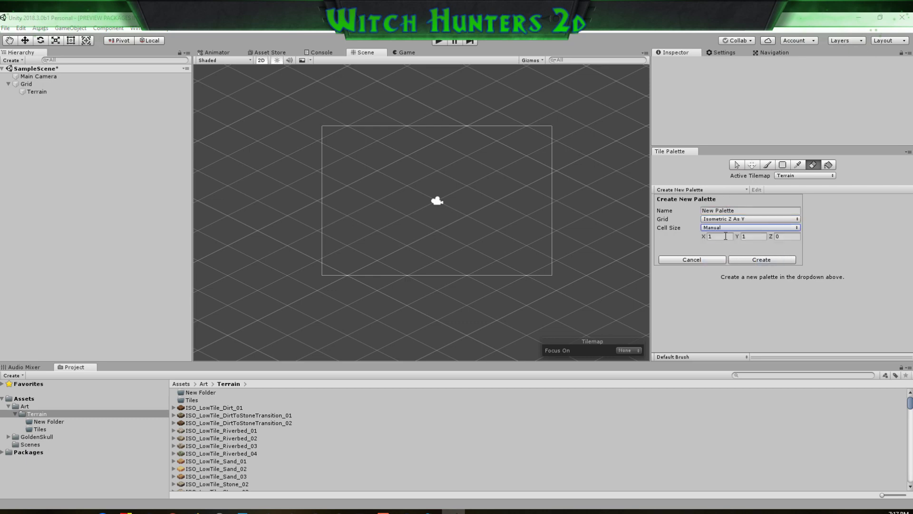
Set the palette's cell size to X 4 and Y 2 and create it in the Tiles folder
{"action": "left_click", "coordinate": [730, 235]}
{"action": "type", "text": "3"}
{"action": "key", "text": "BackSpace"}
{"action": "type", "text": "4"}
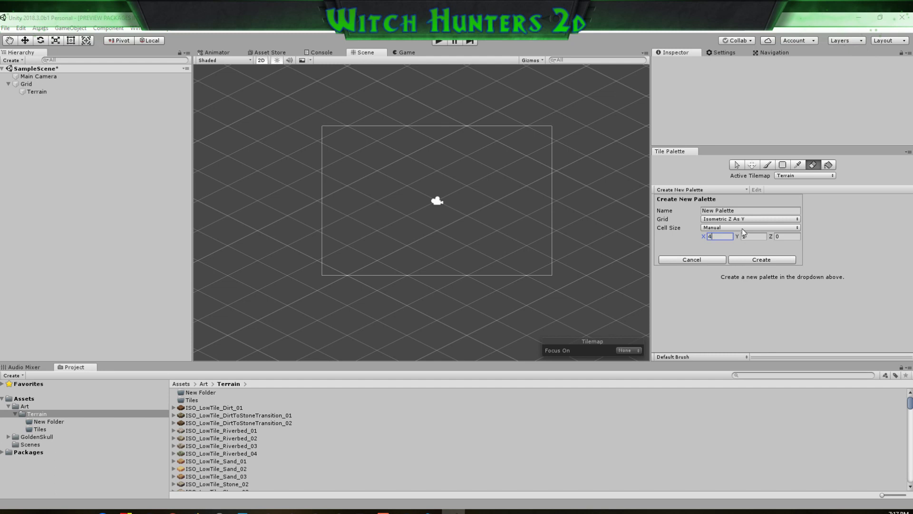
{"action": "left_click", "coordinate": [755, 236]}
{"action": "type", "text": "2"}
{"action": "left_click", "coordinate": [748, 264]}
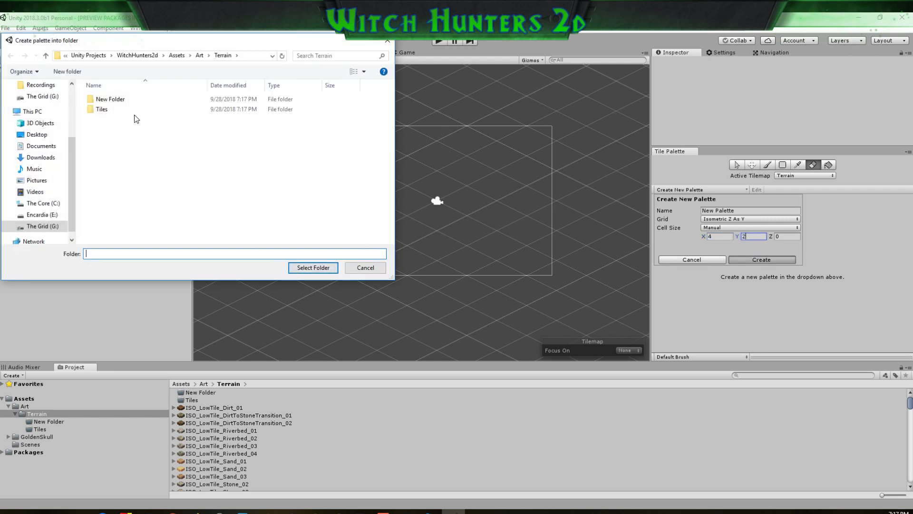
{"action": "double_click", "coordinate": [136, 110]}
{"action": "left_click", "coordinate": [313, 267]}
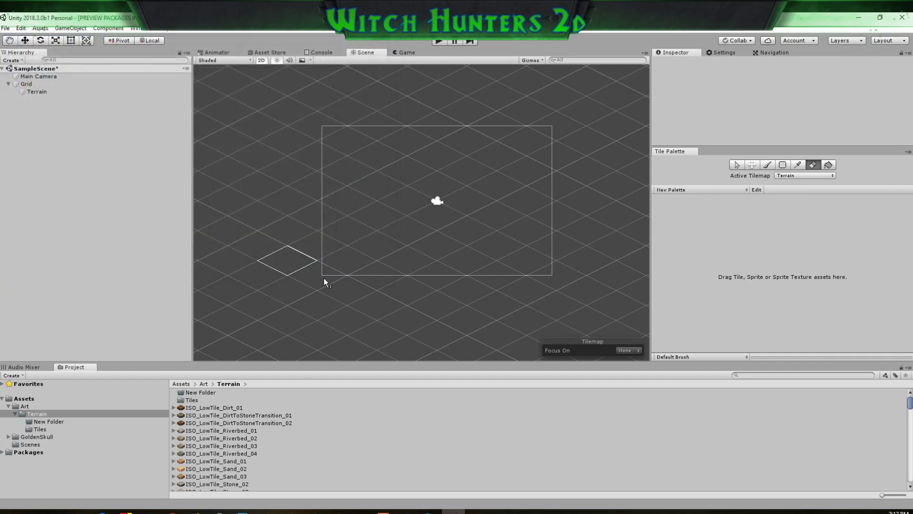
Add the ISO_LowTile_Dirt_01 sprite to the palette, saving its tile asset in the Tiles folder, and activate the paint brush
{"action": "left_click_drag", "start_coordinate": [214, 408], "coordinate": [738, 277]}
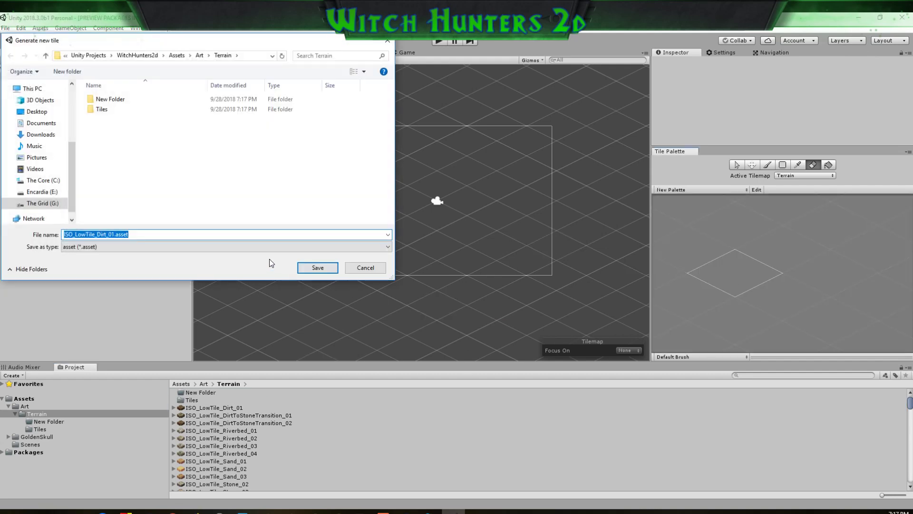
{"action": "double_click", "coordinate": [135, 109]}
{"action": "left_click", "coordinate": [315, 267]}
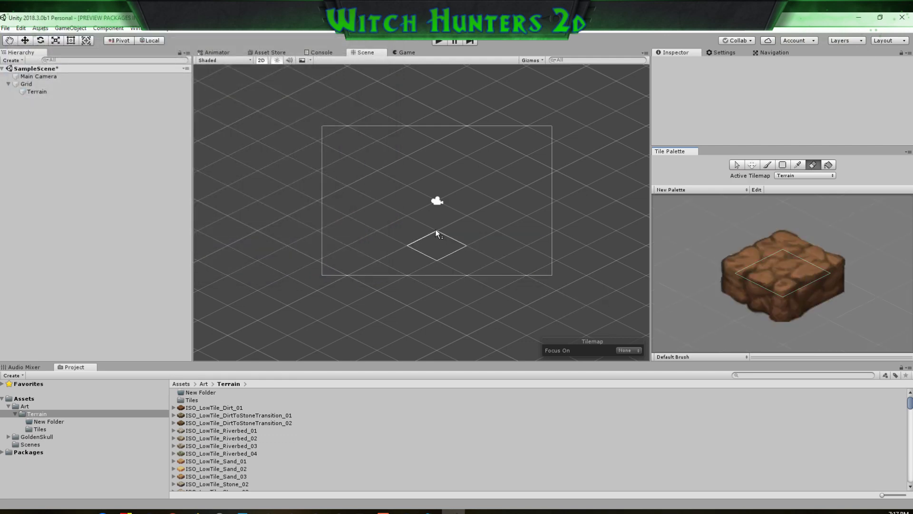
{"action": "left_click", "coordinate": [768, 166]}
{"action": "scroll", "coordinate": [461, 264], "scroll_direction": "up", "scroll_amount": 3}
{"action": "scroll", "coordinate": [468, 258], "scroll_direction": "down", "scroll_amount": 4}
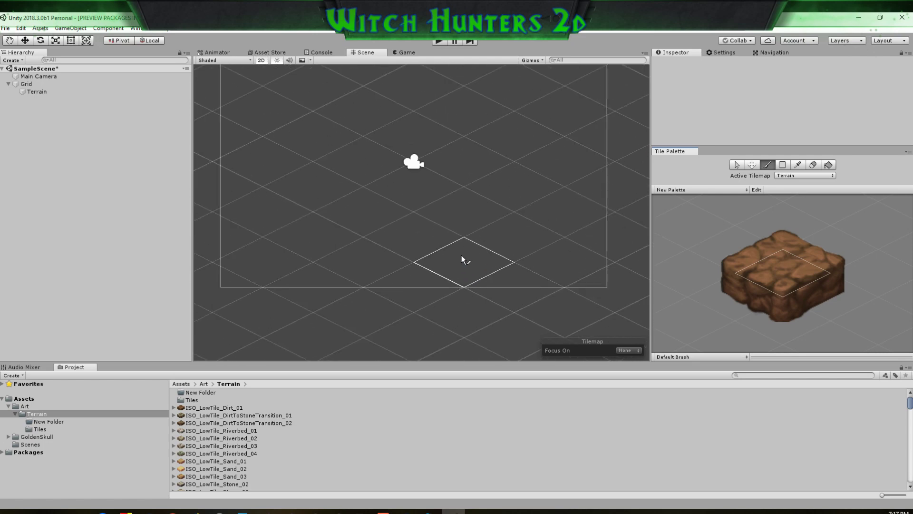
Set the Grid object's cell size to X 1 and Y 0.5
{"action": "left_click", "coordinate": [52, 85]}
{"action": "scroll", "coordinate": [785, 126], "scroll_direction": "down", "scroll_amount": 3}
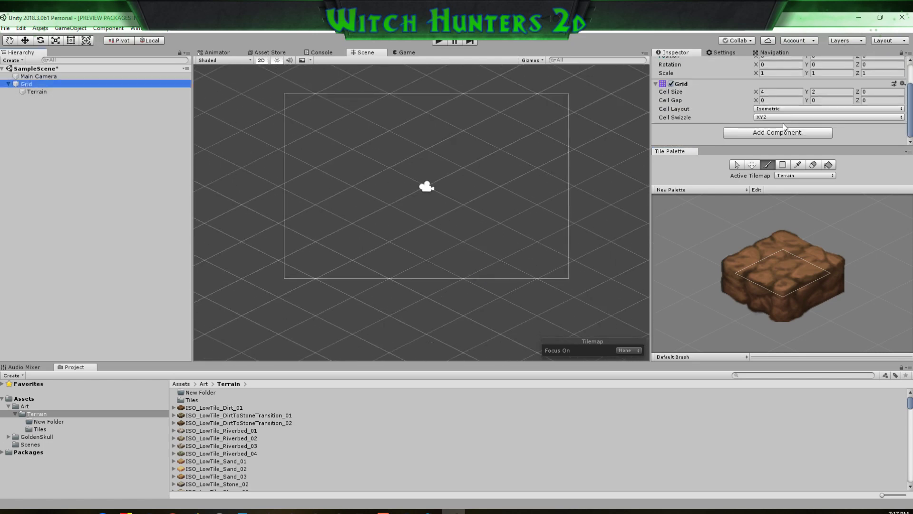
{"action": "left_click", "coordinate": [780, 92]}
{"action": "type", "text": "1"}
{"action": "left_click", "coordinate": [817, 93]}
{"action": "type", "text": "1"}
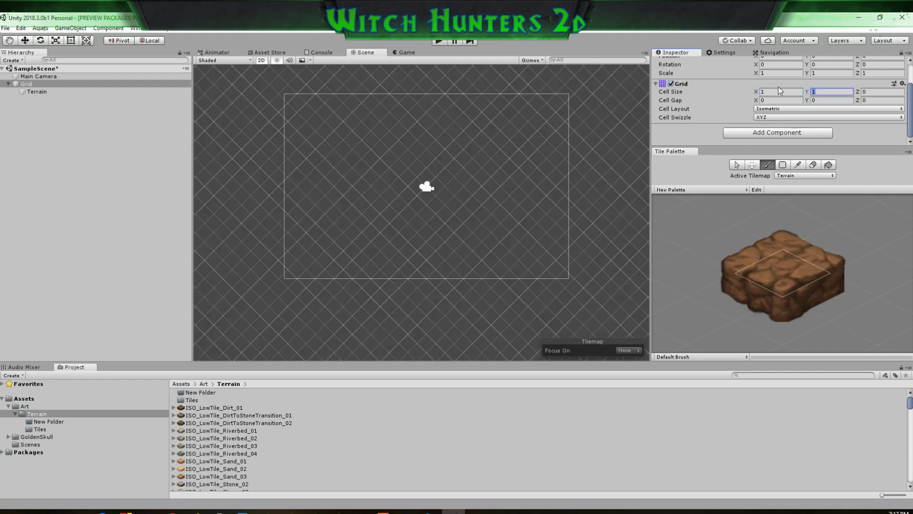
{"action": "type", "text": ".5"}
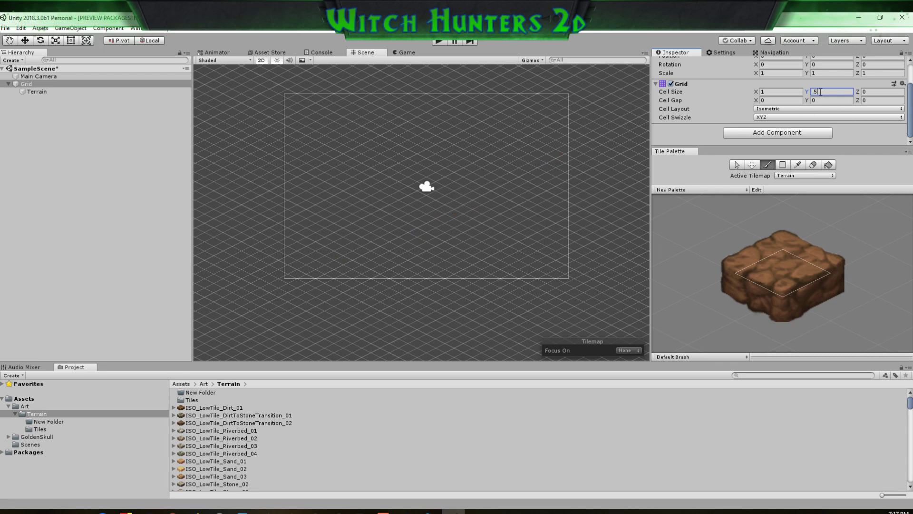
Try a cell size of X 1.25 and Y 0.75 on the Grid object
{"action": "left_click_drag", "start_coordinate": [820, 92], "coordinate": [815, 92]}
{"action": "type", "text": "75"}
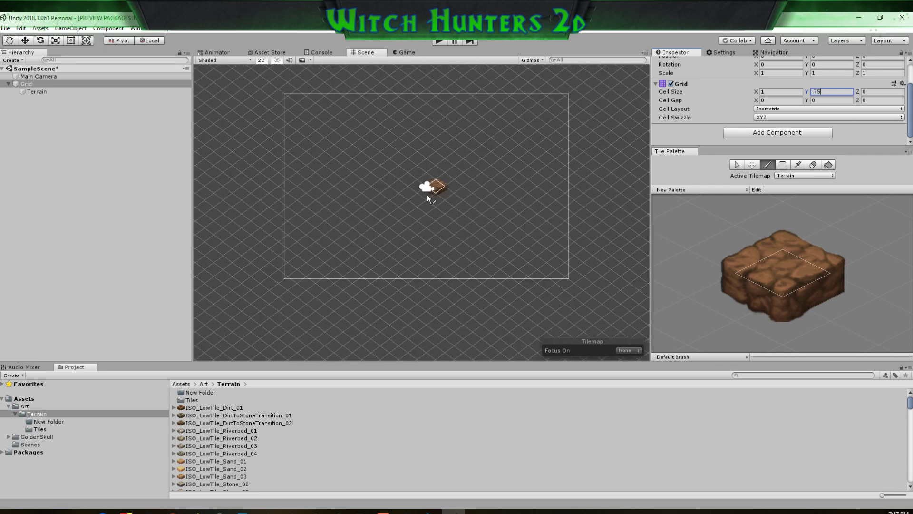
{"action": "left_click", "coordinate": [770, 91]}
{"action": "type", "text": "1.25"}
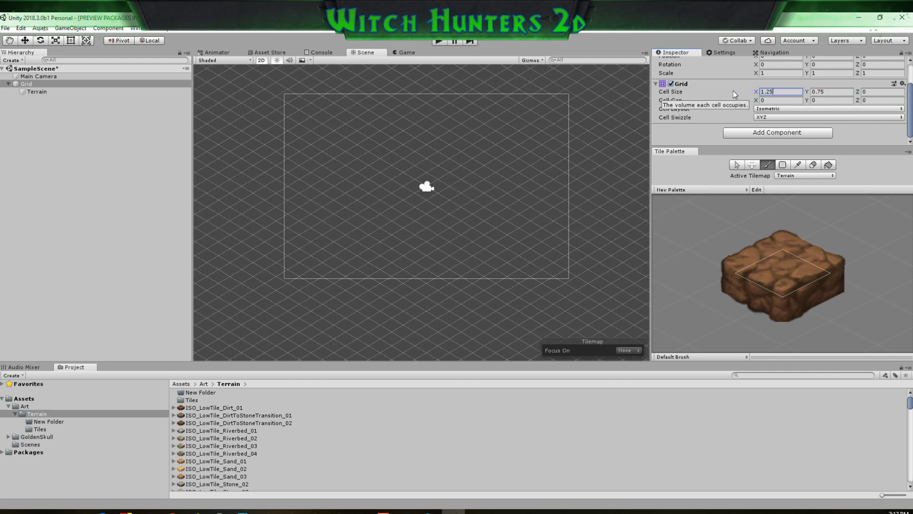
Try a Grid cell size of X 1.2, with Y at 0.8 and at 0.5
{"action": "scroll", "coordinate": [490, 201], "scroll_direction": "up", "scroll_amount": 6}
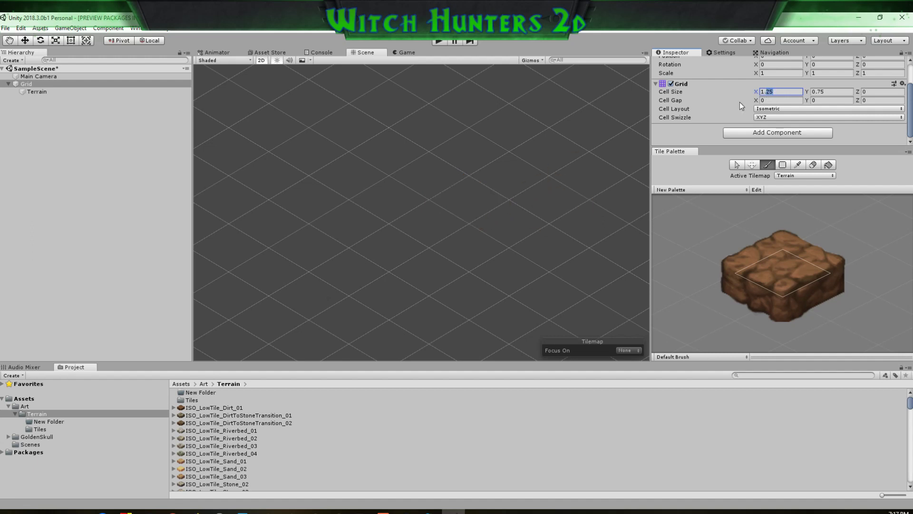
{"action": "type", "text": "2"}
{"action": "left_click_drag", "start_coordinate": [827, 91], "coordinate": [820, 94]}
{"action": "type", "text": "8"}
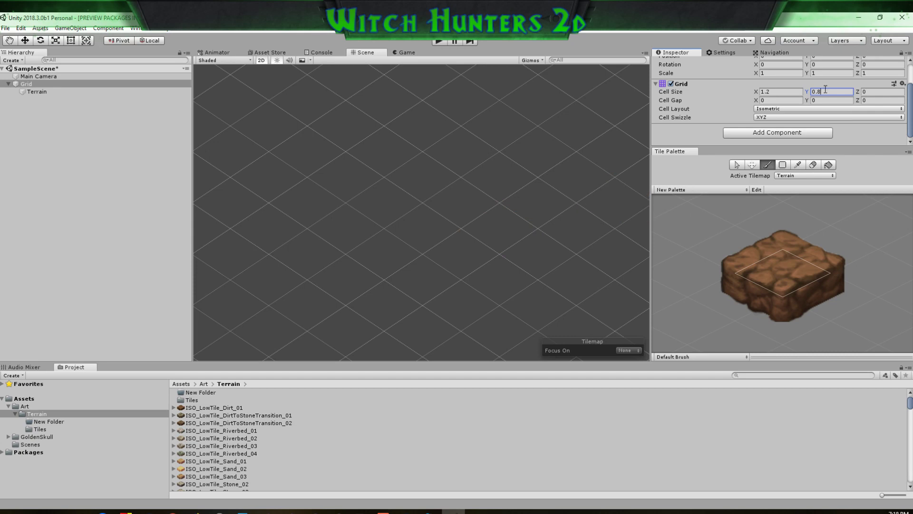
{"action": "type", "text": "5"}
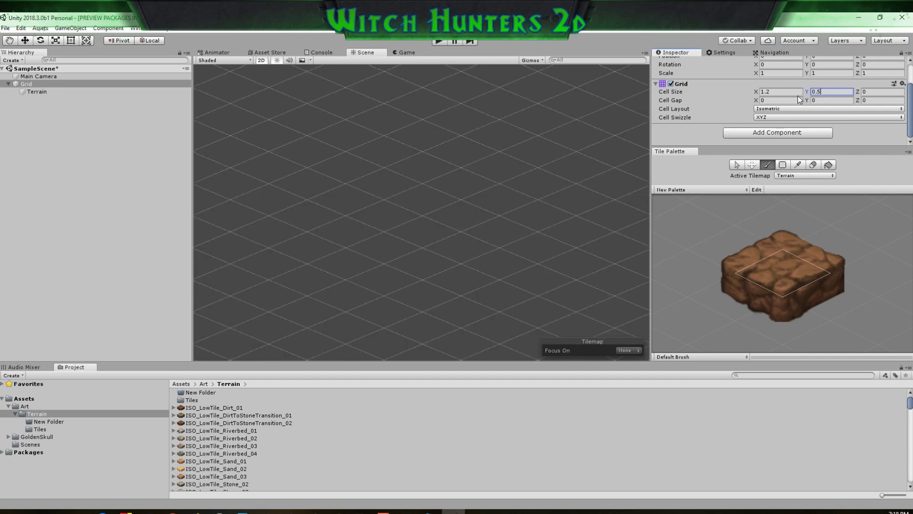
Switch the Grid's cell layout to Isometric Z As Y and set its cell size X to 1
{"action": "left_click", "coordinate": [786, 109]}
{"action": "left_click", "coordinate": [791, 152]}
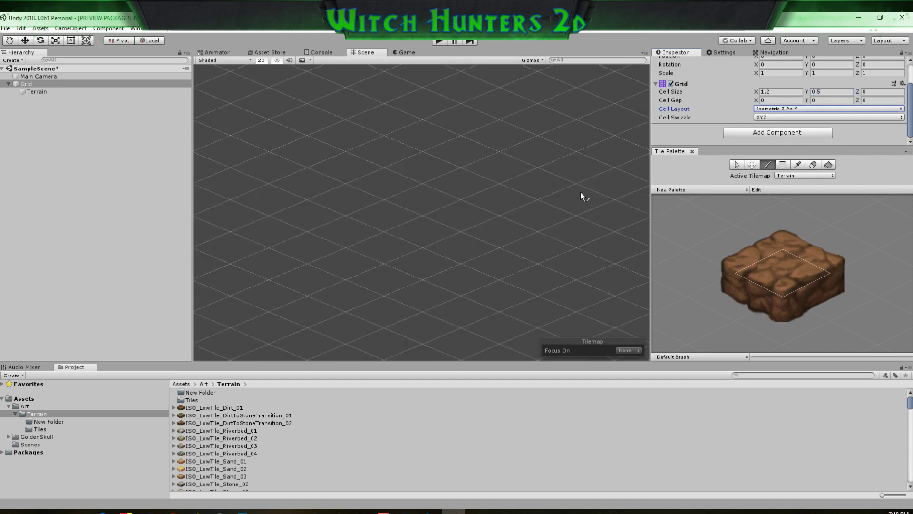
{"action": "left_click", "coordinate": [770, 93]}
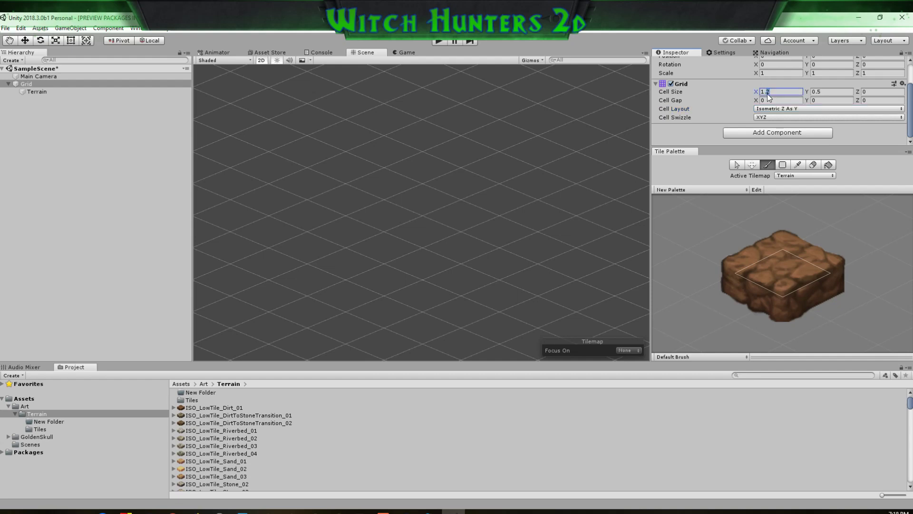
{"action": "type", "text": "1"}
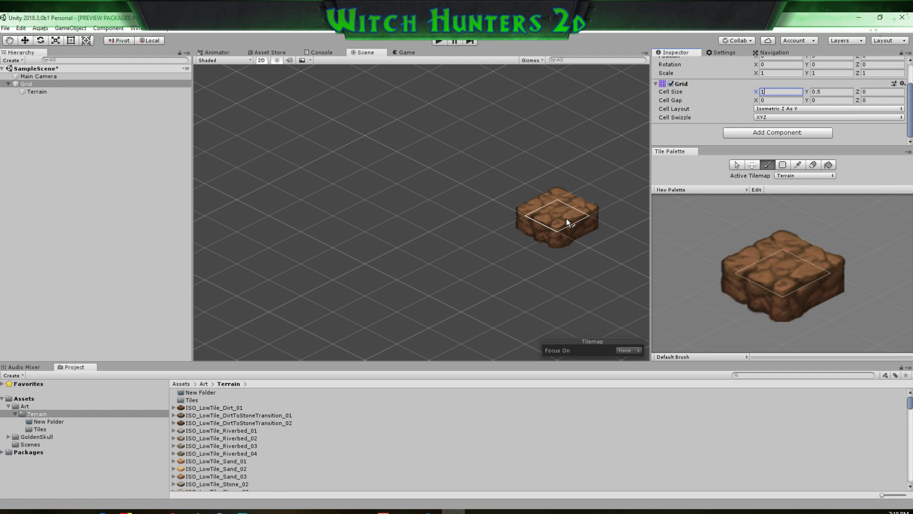
Add the ISO_Tile_Wood_04 sprite to the palette, saving its tile asset in the Terrain folder, and paint one wood tile in the scene
{"action": "scroll", "coordinate": [231, 406], "scroll_direction": "down", "scroll_amount": 10}
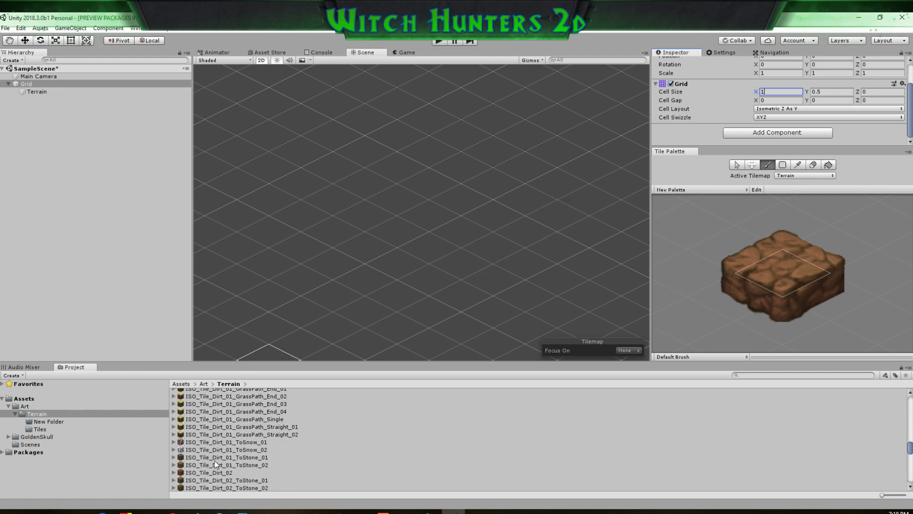
{"action": "scroll", "coordinate": [215, 462], "scroll_direction": "down", "scroll_amount": 10}
{"action": "left_click_drag", "start_coordinate": [197, 487], "coordinate": [697, 228]}
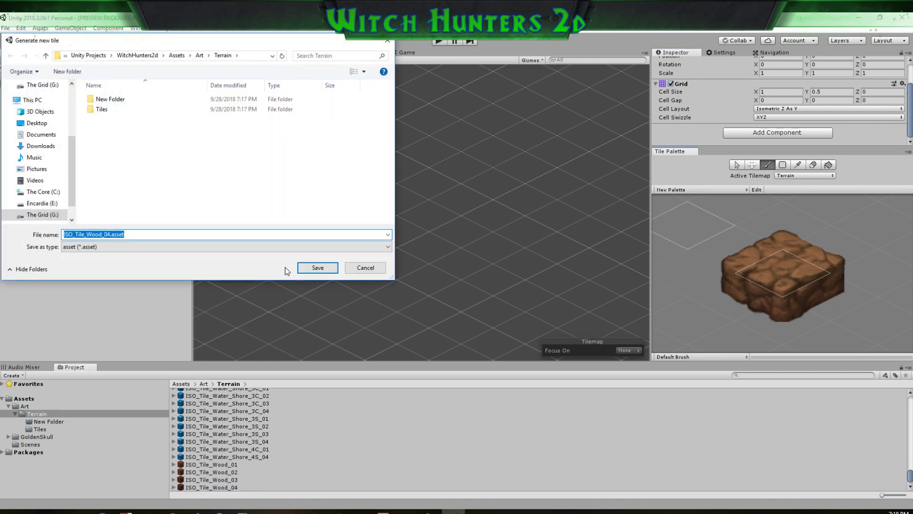
{"action": "left_click", "coordinate": [312, 269]}
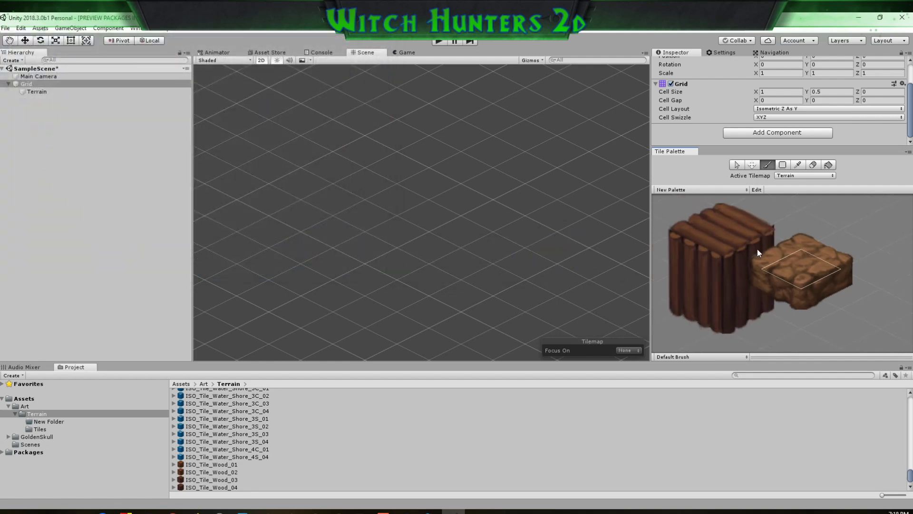
{"action": "left_click", "coordinate": [719, 222]}
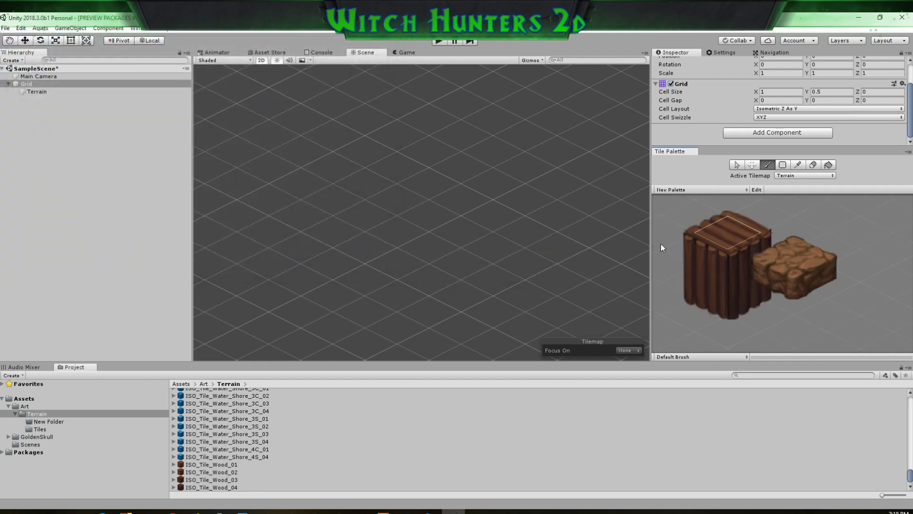
{"action": "left_click", "coordinate": [518, 272]}
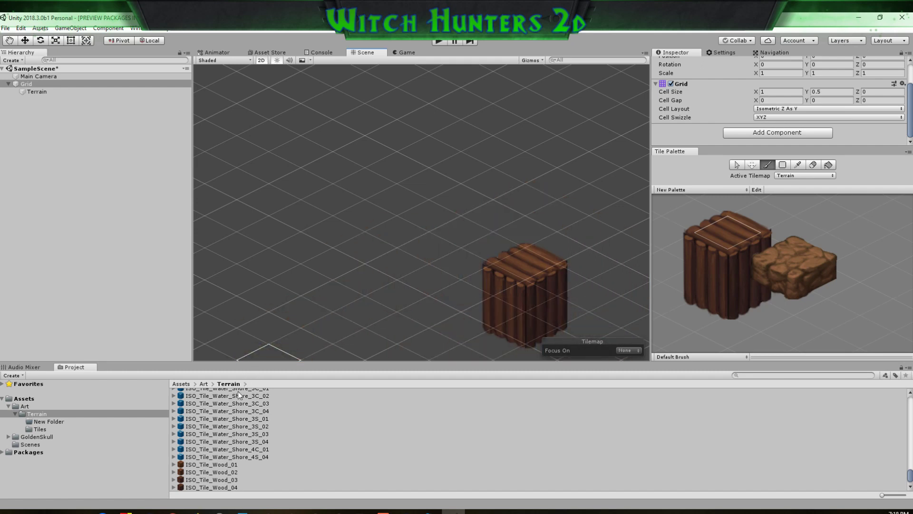
Try to erase the wood and dirt tiles from the tile palette
{"action": "scroll", "coordinate": [272, 423], "scroll_direction": "up", "scroll_amount": 10}
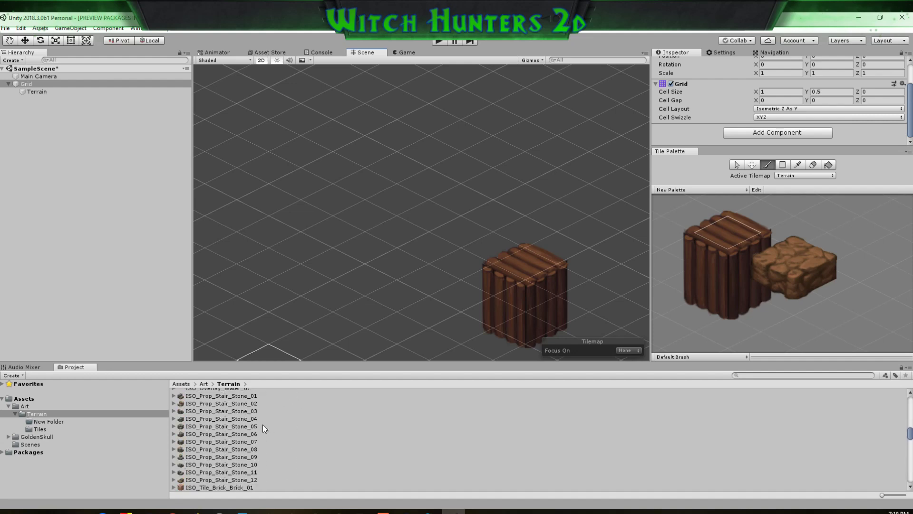
{"action": "scroll", "coordinate": [264, 428], "scroll_direction": "up", "scroll_amount": 10}
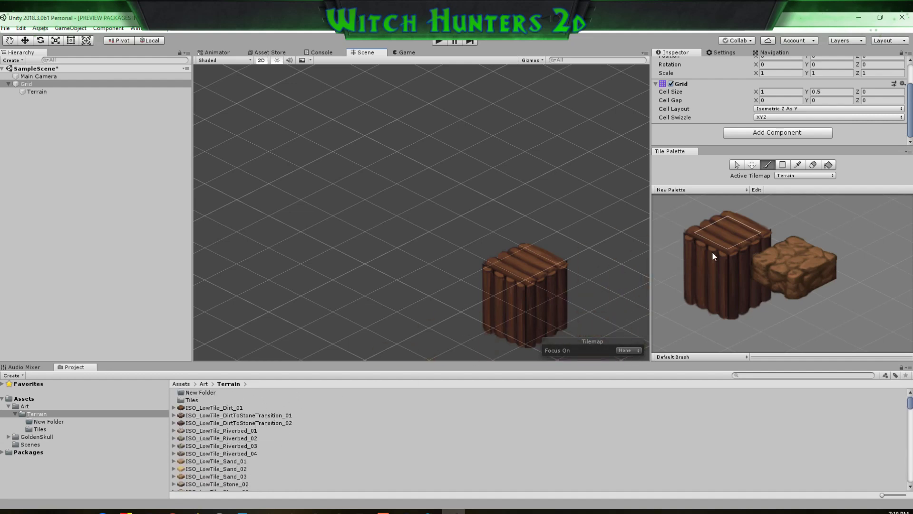
{"action": "left_click", "coordinate": [814, 165]}
{"action": "left_click_drag", "start_coordinate": [739, 244], "coordinate": [731, 280]}
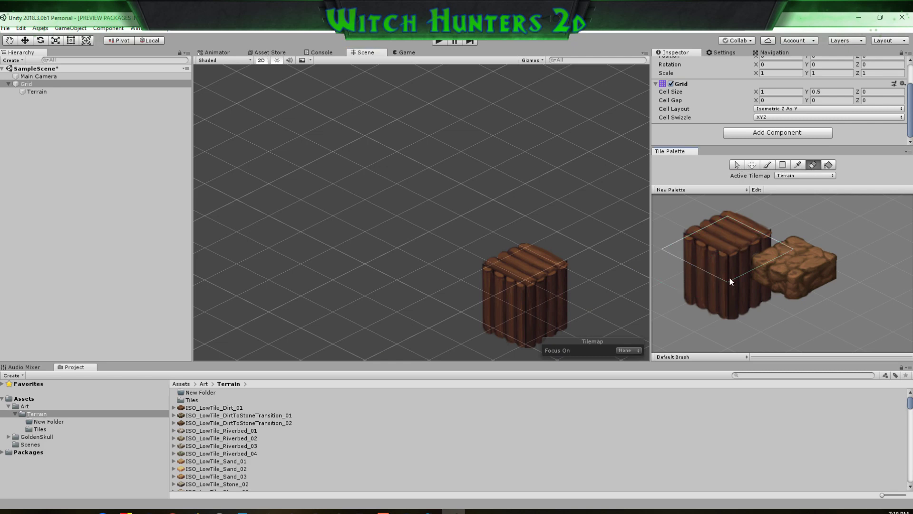
{"action": "left_click", "coordinate": [797, 280]}
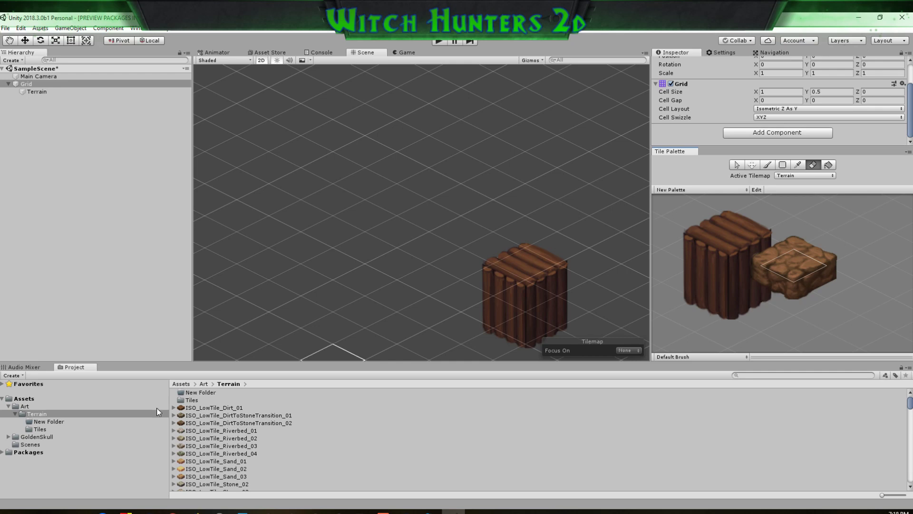
Delete the ISO_LowTile_Dirt_01 tile asset and New Palette from the Tiles folder
{"action": "double_click", "coordinate": [192, 400]}
{"action": "left_click", "coordinate": [201, 400]}
{"action": "left_click", "coordinate": [199, 392], "text": "shift"}
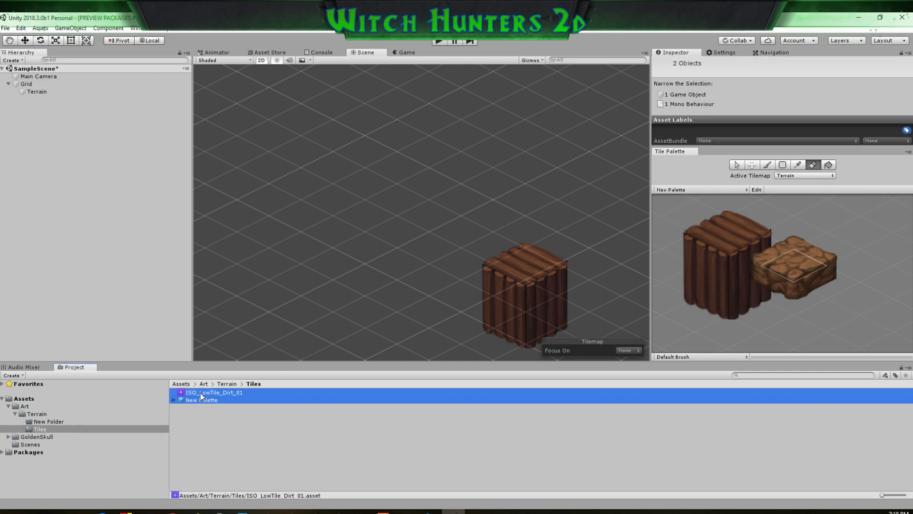
{"action": "key", "text": "Delete"}
{"action": "left_click", "coordinate": [482, 284]}
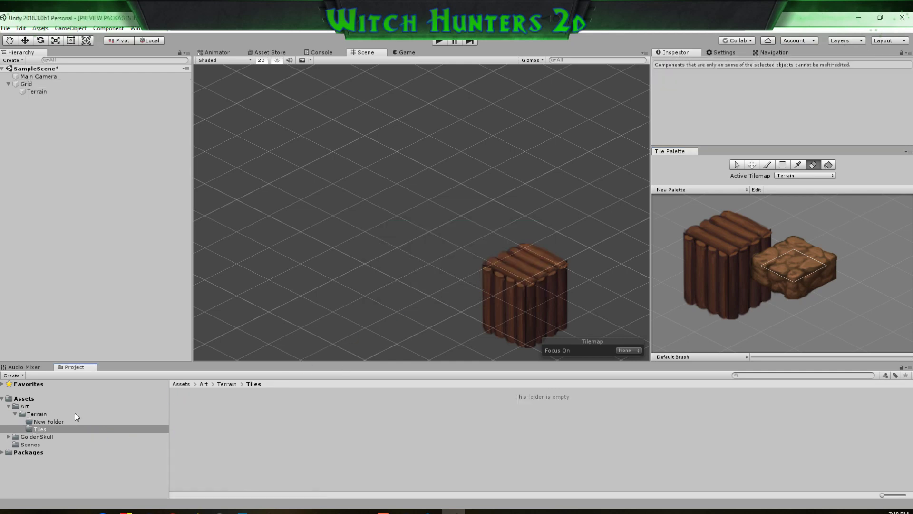
Delete the ISO_Tile_Wood_04 tile asset from the Terrain folder and erase its painted tile from the Terrain tilemap
{"action": "left_click", "coordinate": [42, 421]}
{"action": "left_click", "coordinate": [35, 414]}
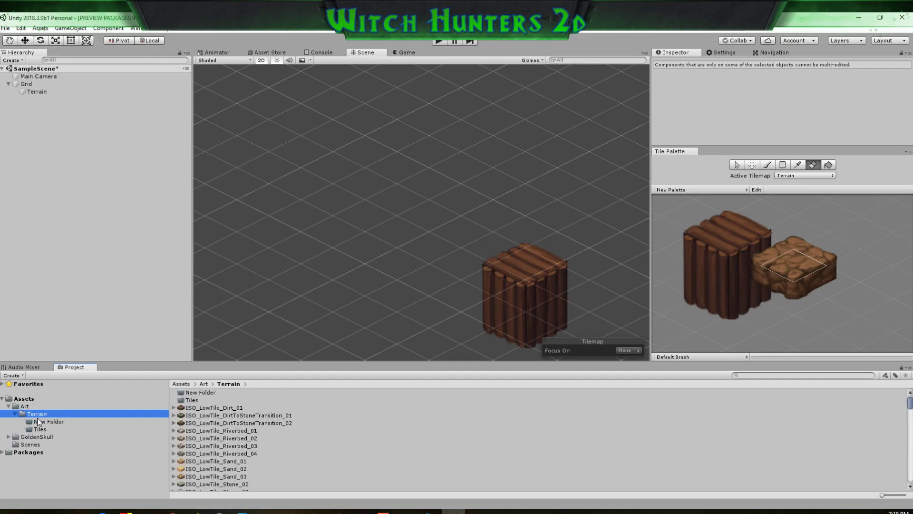
{"action": "scroll", "coordinate": [243, 415], "scroll_direction": "down", "scroll_amount": 10}
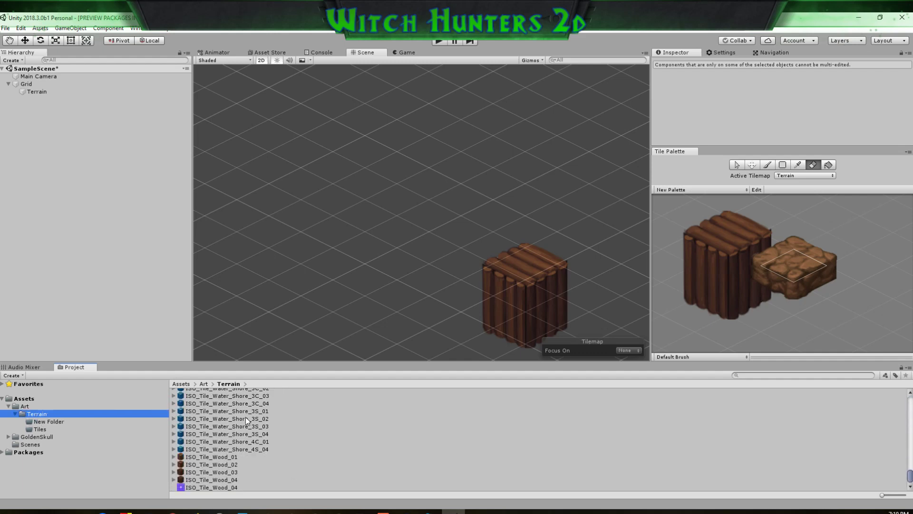
{"action": "left_click", "coordinate": [204, 487]}
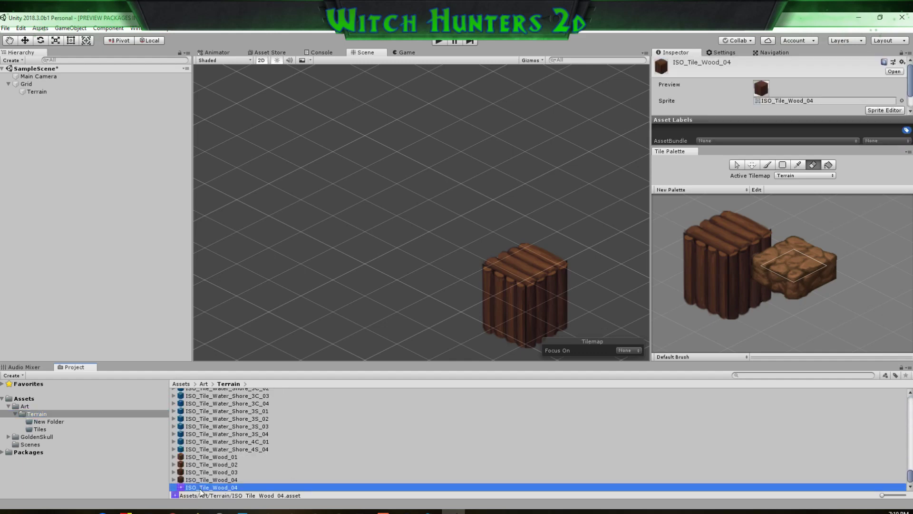
{"action": "key", "text": "Delete"}
{"action": "left_click", "coordinate": [485, 285]}
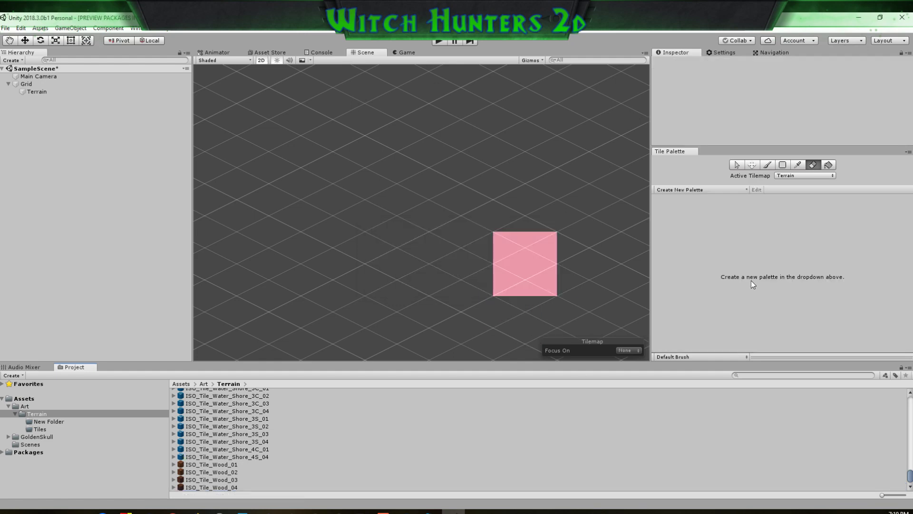
{"action": "left_click", "coordinate": [36, 91]}
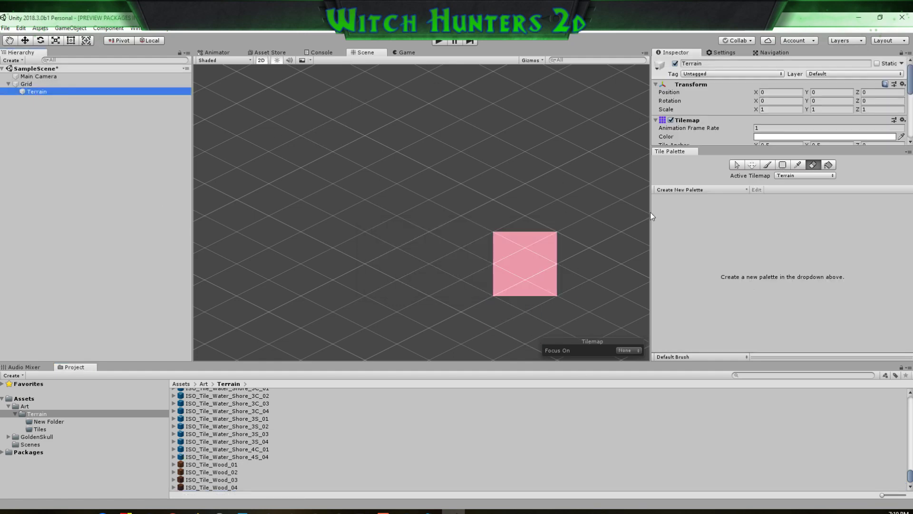
{"action": "left_click", "coordinate": [550, 264]}
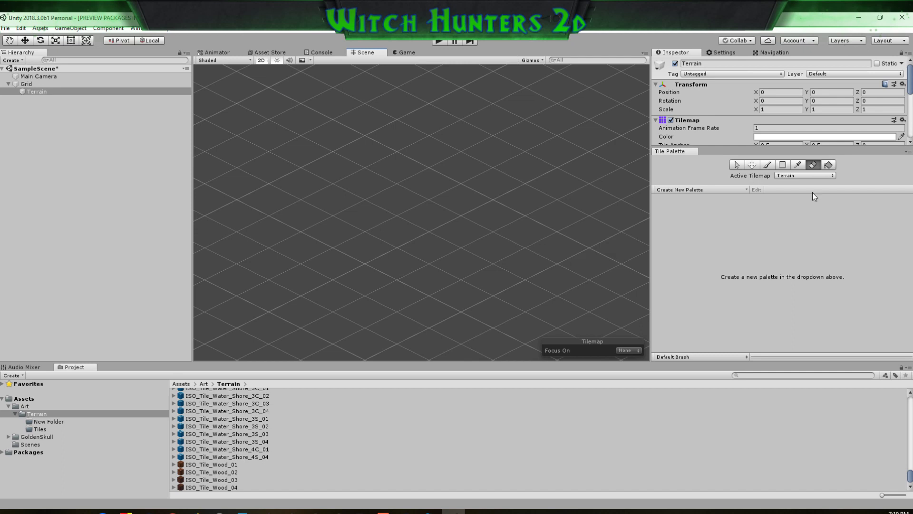
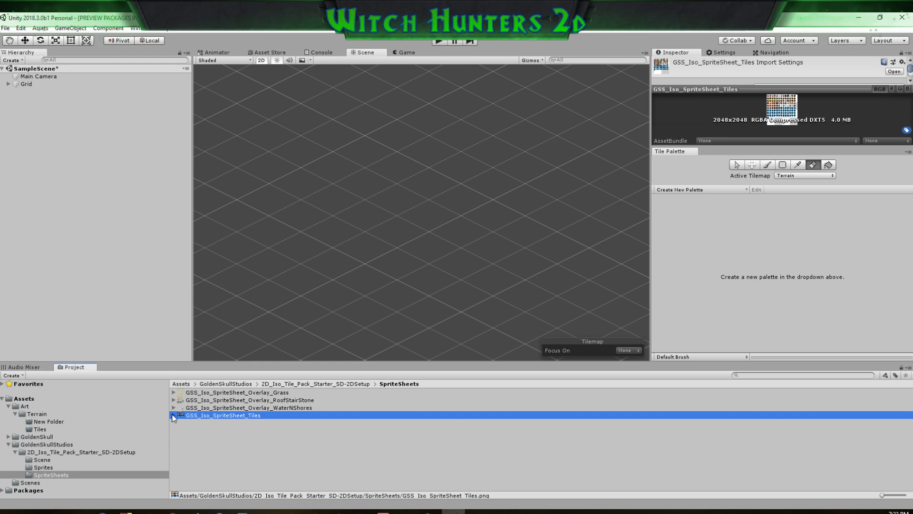
Examine the first sprite inside the GSS_Iso_SpriteSheet_Tiles sheet
{"action": "left_click", "coordinate": [214, 424]}
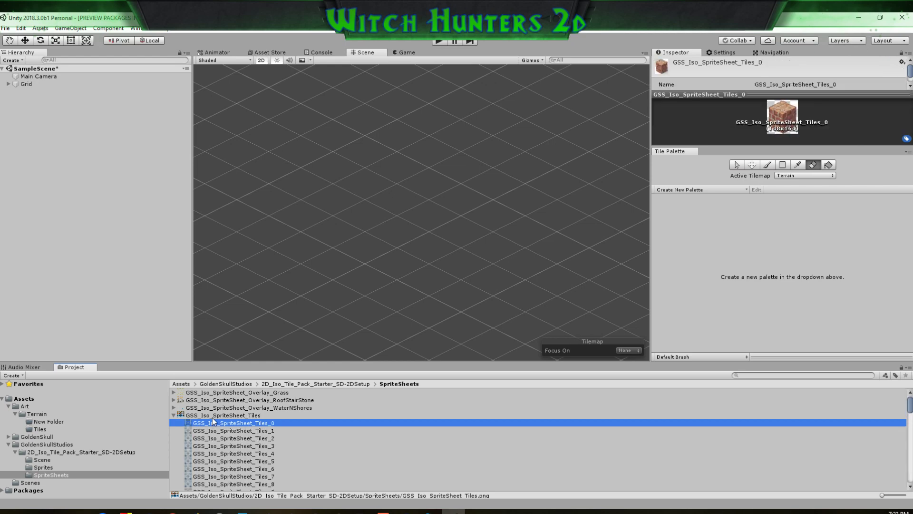
{"action": "left_click", "coordinate": [174, 415]}
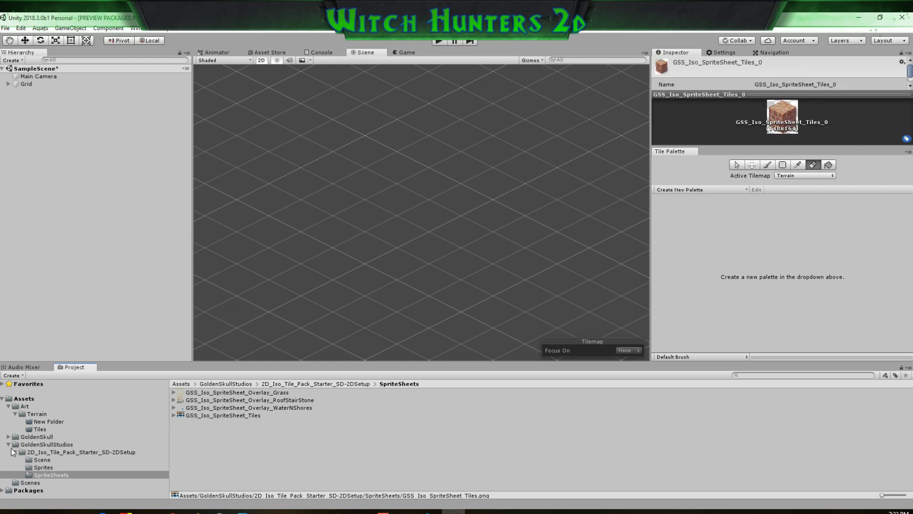
Delete all sprites from ISO_LowTile_Dirt_01 through ISO_Tile_Wood_04 in the Terrain folder
{"action": "left_click", "coordinate": [33, 414]}
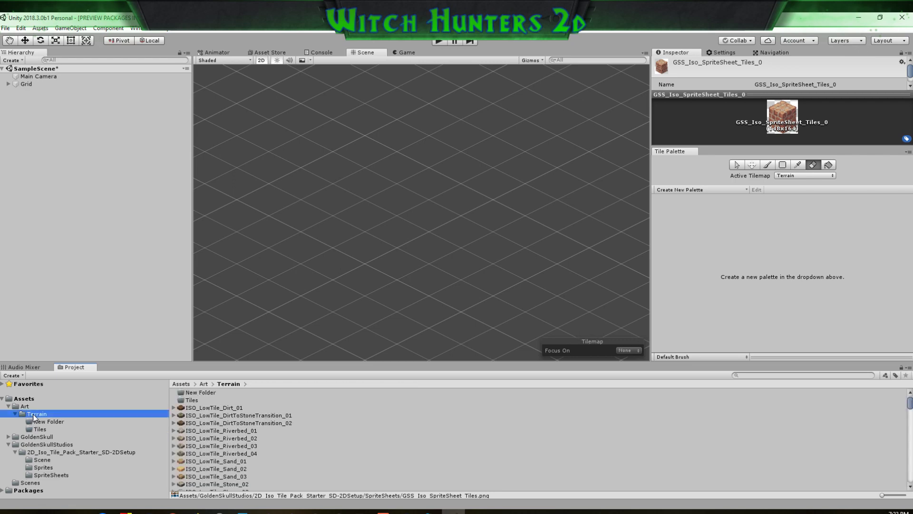
{"action": "left_click", "coordinate": [214, 408]}
{"action": "scroll", "coordinate": [243, 465], "scroll_direction": "down", "scroll_amount": 15}
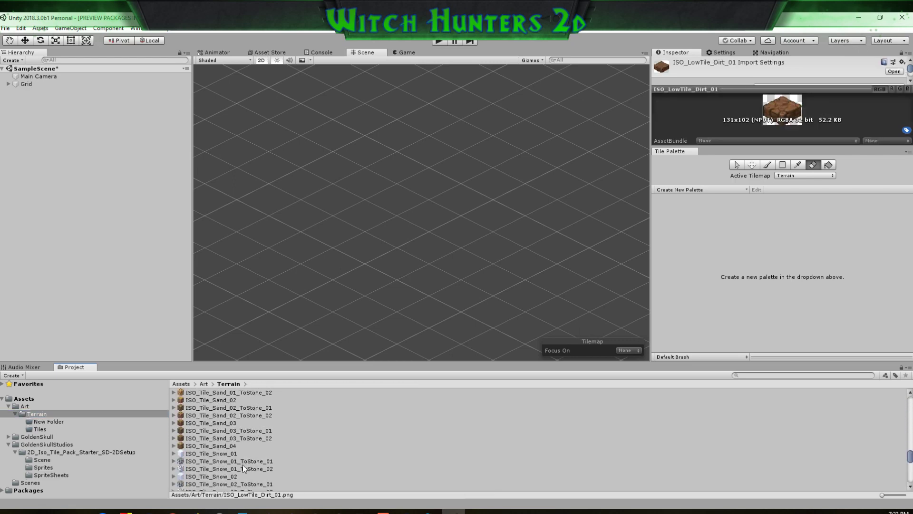
{"action": "left_click", "coordinate": [212, 487], "text": "shift"}
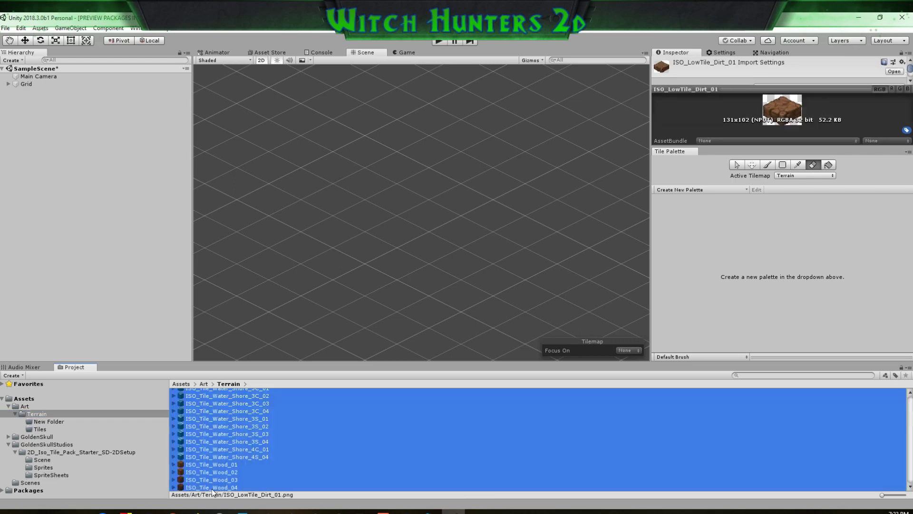
{"action": "key", "text": "Delete"}
{"action": "left_click", "coordinate": [493, 289]}
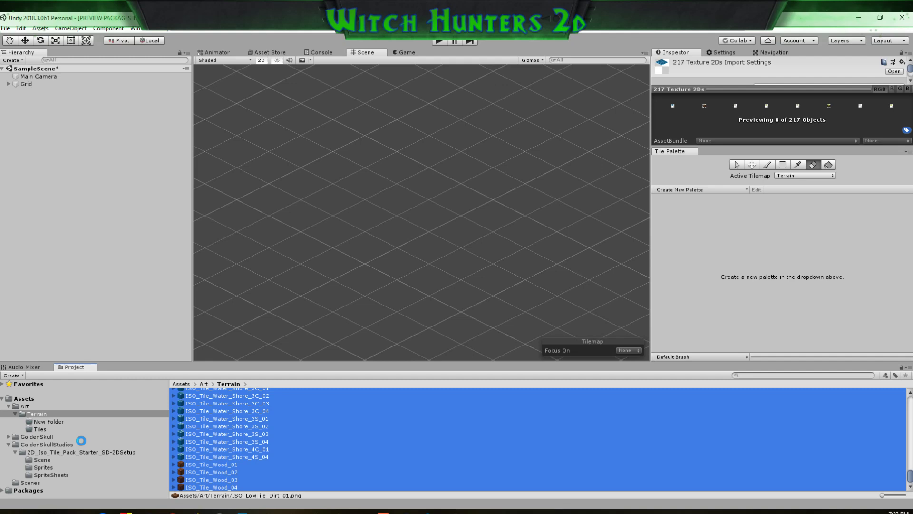
Start a new tile palette named TerrainTiles with an Isometric Z As Y grid
{"action": "left_click", "coordinate": [148, 420]}
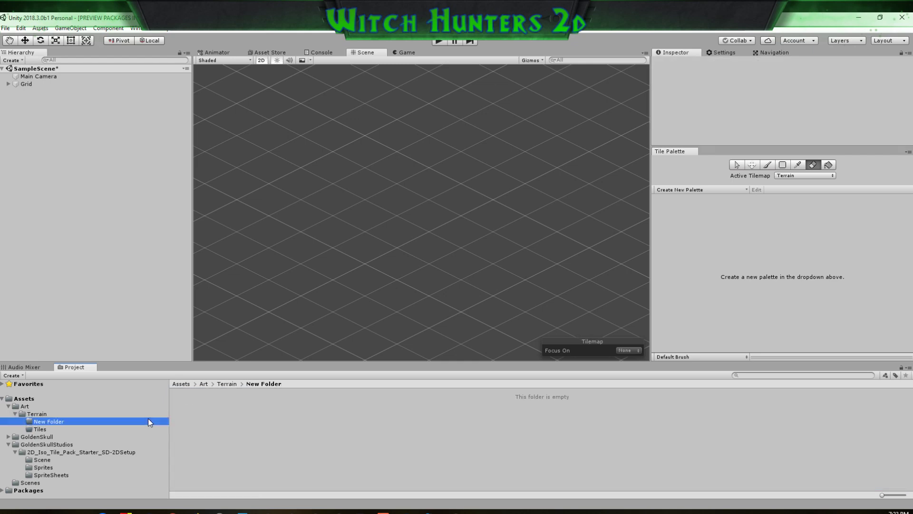
{"action": "left_click", "coordinate": [51, 452]}
{"action": "left_click", "coordinate": [49, 475]}
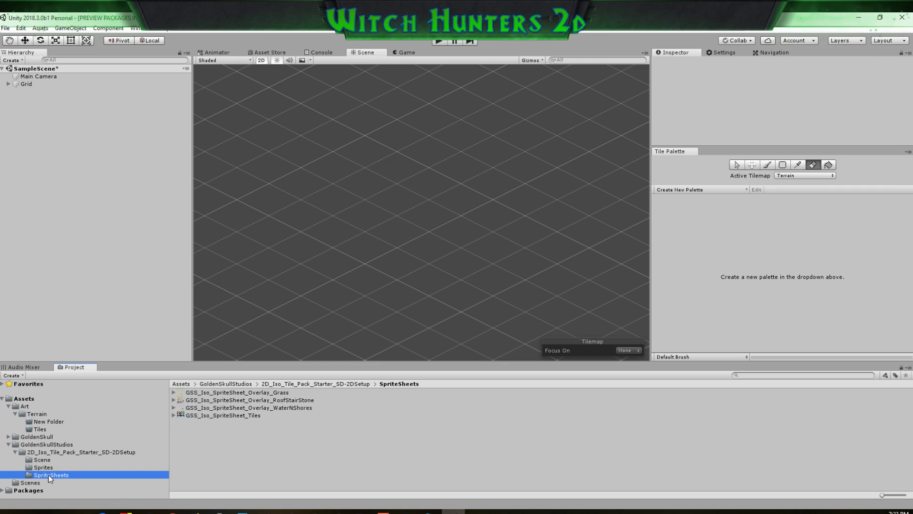
{"action": "left_click", "coordinate": [714, 189]}
{"action": "left_click", "coordinate": [740, 211]}
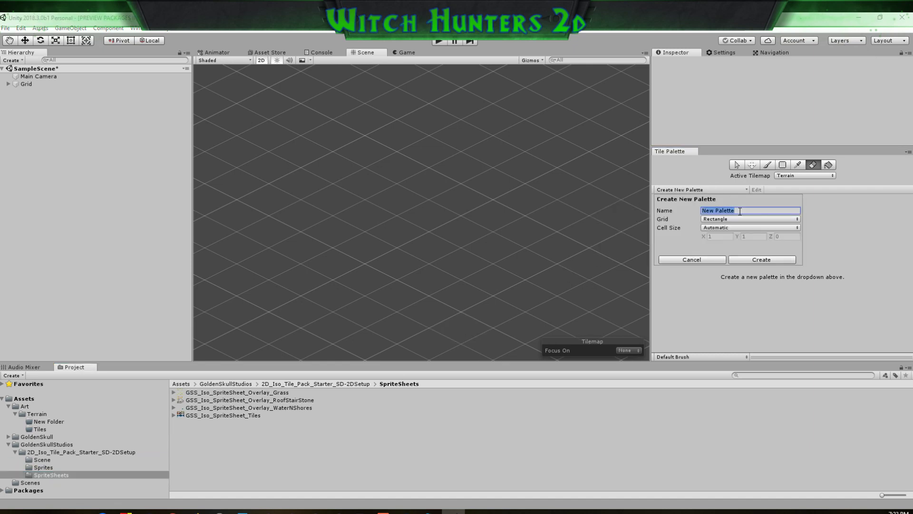
{"action": "type", "text": "Terr"}
{"action": "left_click", "coordinate": [742, 219]}
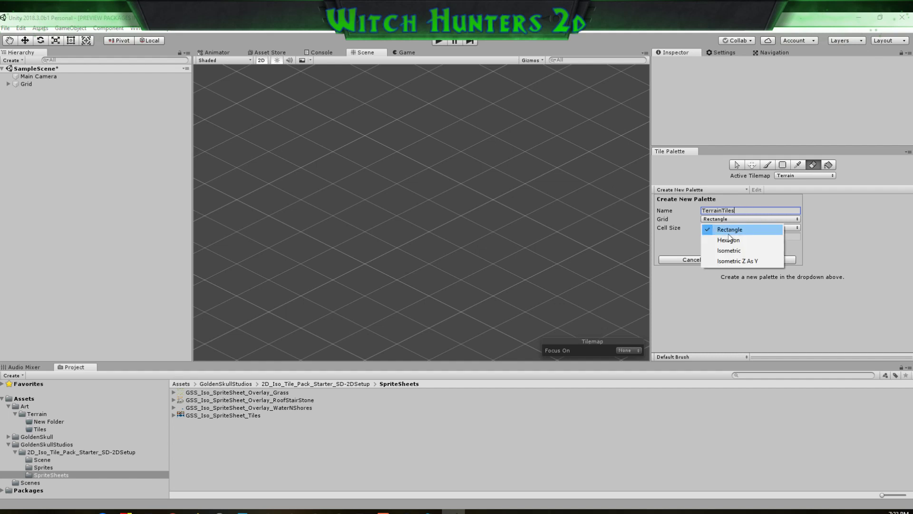
{"action": "left_click", "coordinate": [743, 260]}
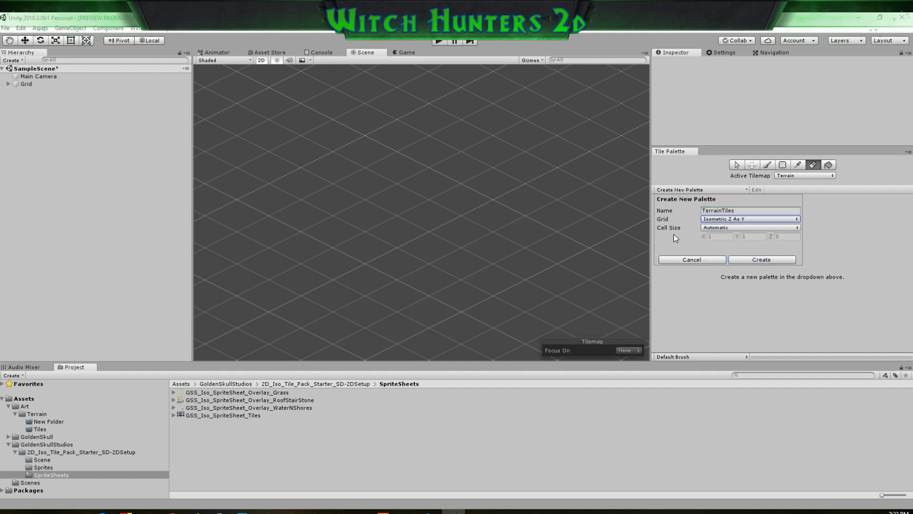
Set the new palette's cell size to Manual with X 4 and Y 2
{"action": "left_click", "coordinate": [727, 227]}
{"action": "left_click", "coordinate": [730, 248]}
{"action": "left_click", "coordinate": [720, 235]}
{"action": "left_click", "coordinate": [759, 237]}
{"action": "type", "text": "2"}
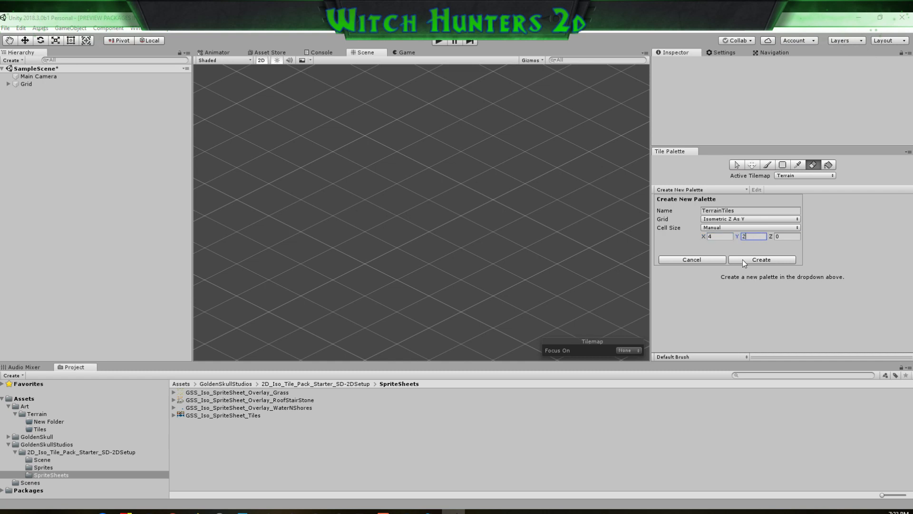
Create the TerrainTiles palette in the Assets/Art/Terrain/Tiles folder
{"action": "left_click", "coordinate": [743, 261]}
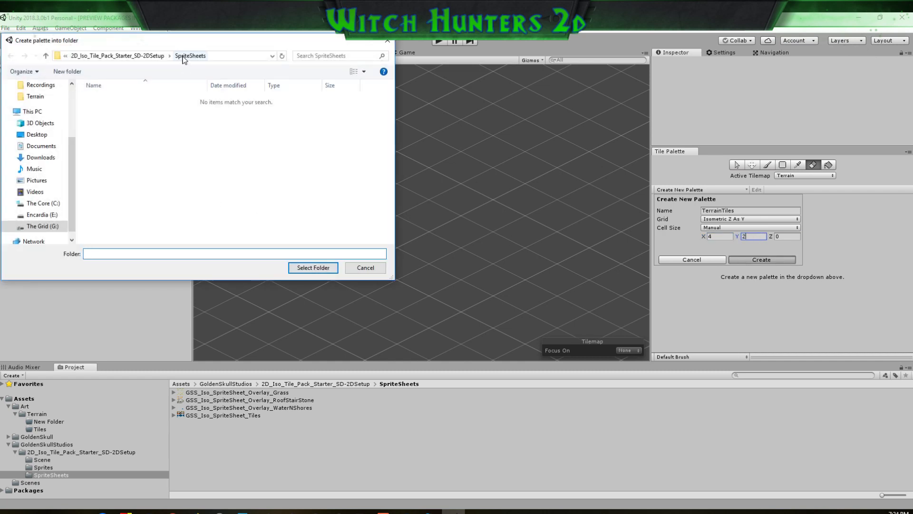
{"action": "left_click", "coordinate": [65, 57]}
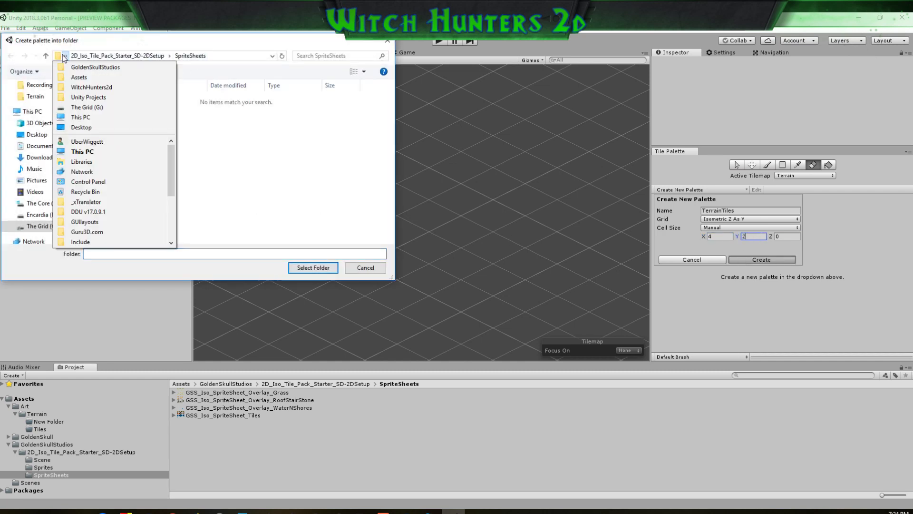
{"action": "left_click", "coordinate": [88, 57]}
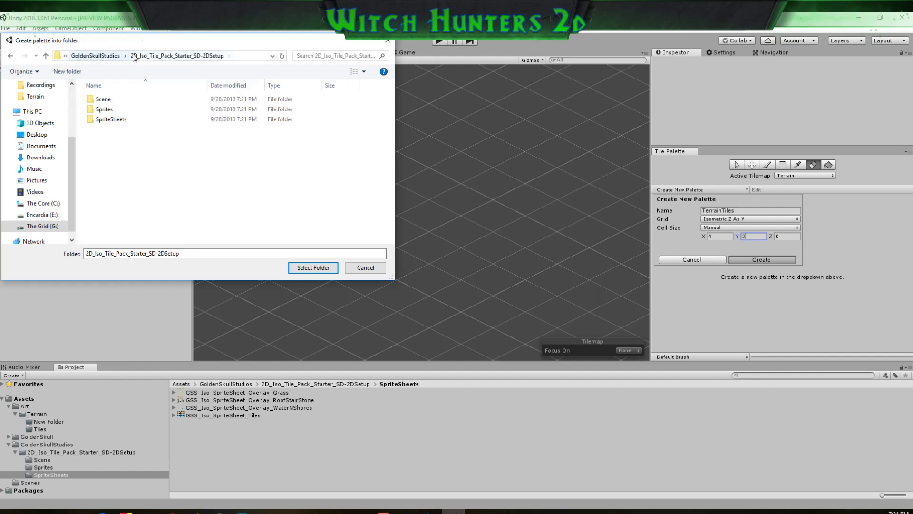
{"action": "left_click", "coordinate": [139, 56]}
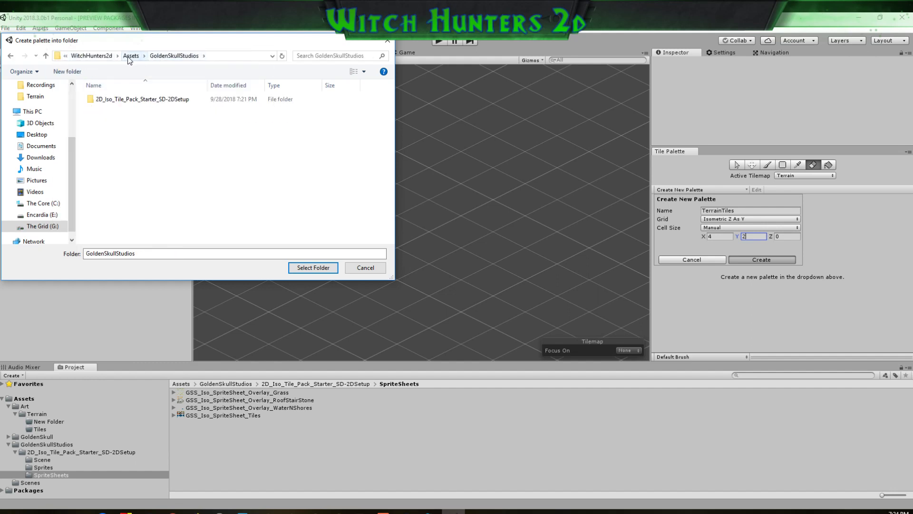
{"action": "left_click", "coordinate": [130, 56]}
{"action": "left_click", "coordinate": [109, 99]}
{"action": "double_click", "coordinate": [110, 99]}
{"action": "double_click", "coordinate": [109, 101]}
{"action": "double_click", "coordinate": [112, 113]}
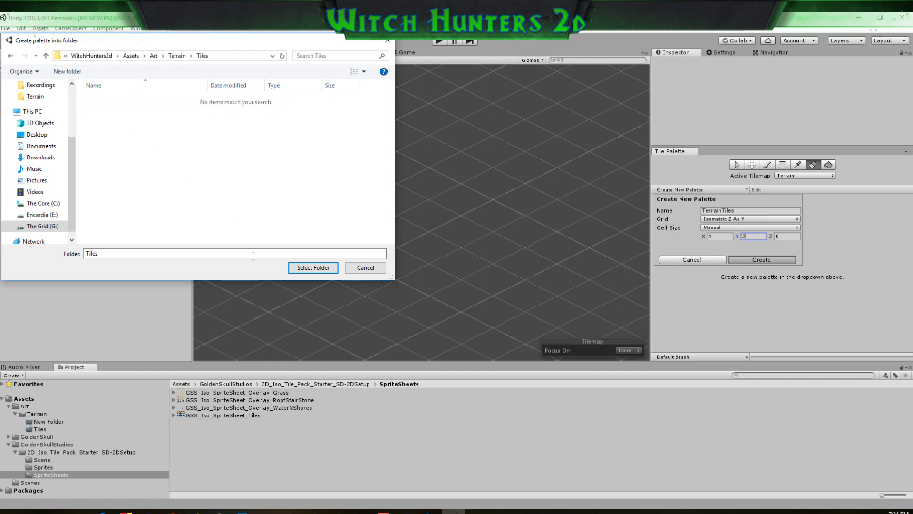
{"action": "left_click", "coordinate": [312, 268]}
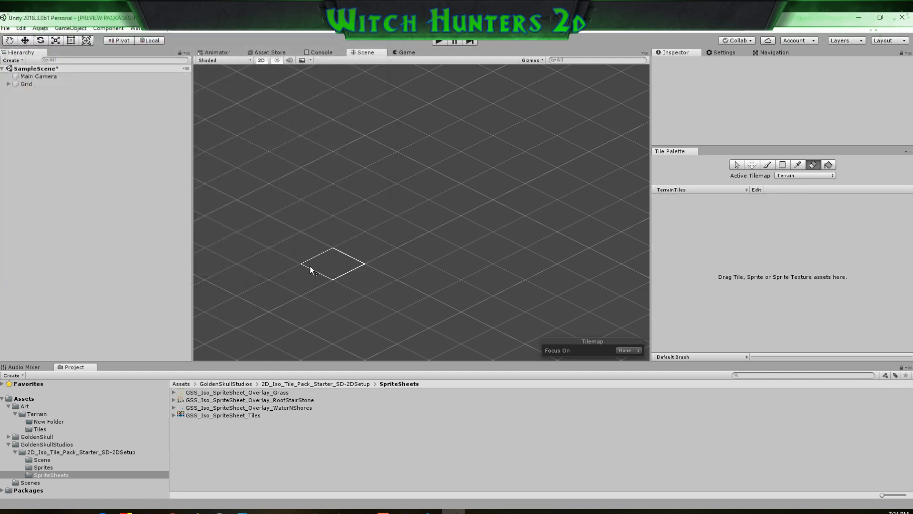
Add the GSS_Iso_SpriteSheet_Tiles sheet to the TerrainTiles palette, generating its tiles into Assets/Art/Terrain/Tiles
{"action": "left_click", "coordinate": [173, 416]}
{"action": "left_click", "coordinate": [174, 416]}
{"action": "left_click_drag", "start_coordinate": [181, 415], "coordinate": [769, 267]}
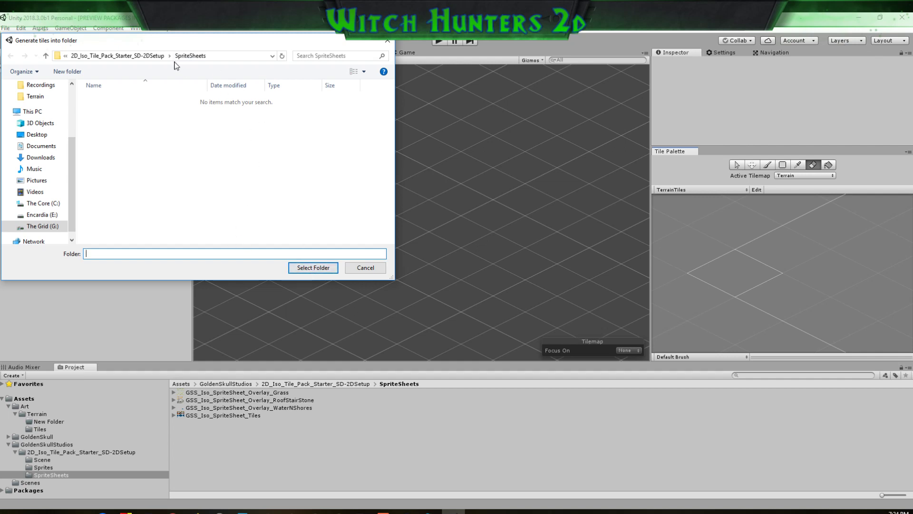
{"action": "left_click", "coordinate": [74, 56]}
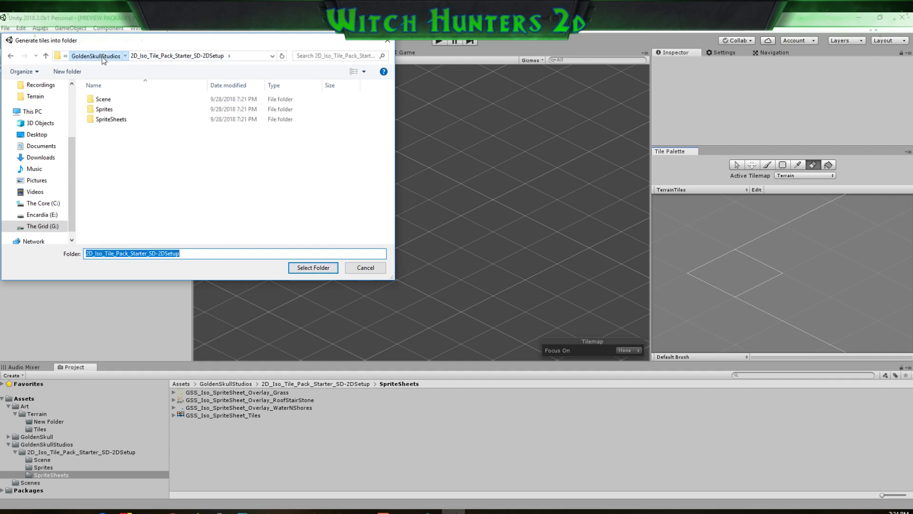
{"action": "left_click", "coordinate": [97, 55]}
{"action": "left_click", "coordinate": [131, 56]}
{"action": "double_click", "coordinate": [103, 99]}
{"action": "double_click", "coordinate": [110, 101]}
{"action": "double_click", "coordinate": [97, 111]}
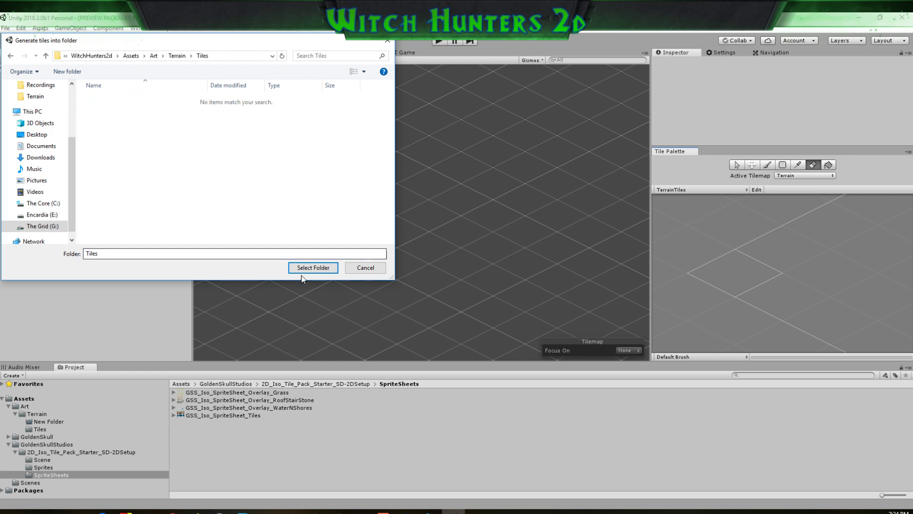
{"action": "left_click", "coordinate": [313, 267]}
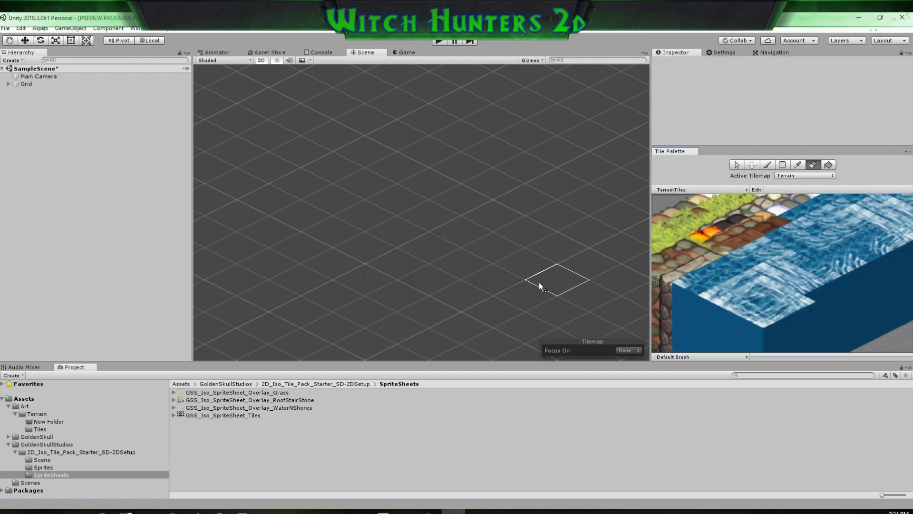
Pick the water and grassy dirt tiles from the TerrainTiles palette and preview them with the paint brush over the scene grid
{"action": "scroll", "coordinate": [769, 307], "scroll_direction": "down", "scroll_amount": 7}
{"action": "scroll", "coordinate": [770, 305], "scroll_direction": "up", "scroll_amount": 3}
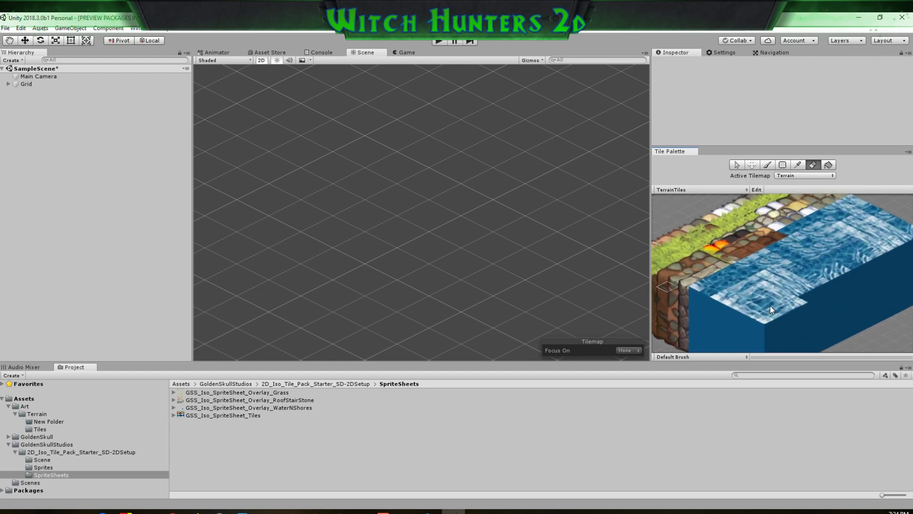
{"action": "scroll", "coordinate": [744, 306], "scroll_direction": "down", "scroll_amount": 4}
{"action": "scroll", "coordinate": [673, 301], "scroll_direction": "up", "scroll_amount": 2}
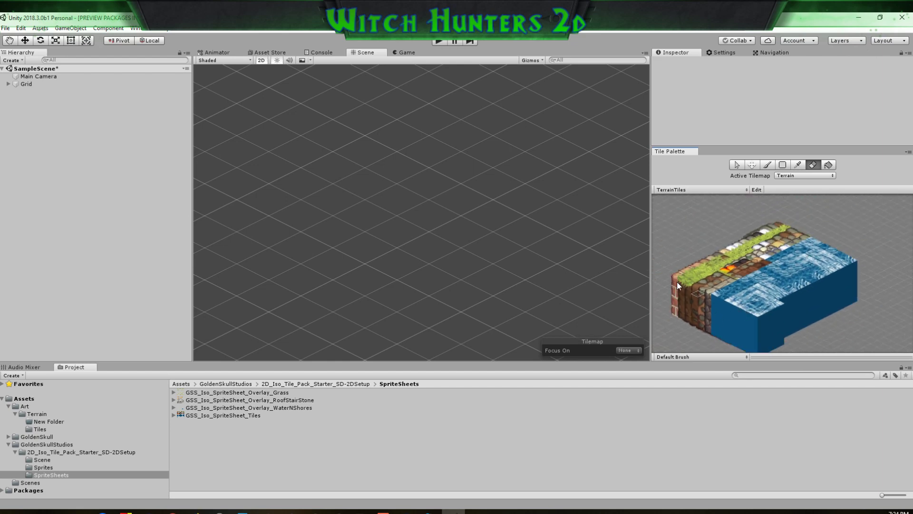
{"action": "scroll", "coordinate": [676, 282], "scroll_direction": "up", "scroll_amount": 2}
{"action": "scroll", "coordinate": [797, 295], "scroll_direction": "down", "scroll_amount": 2}
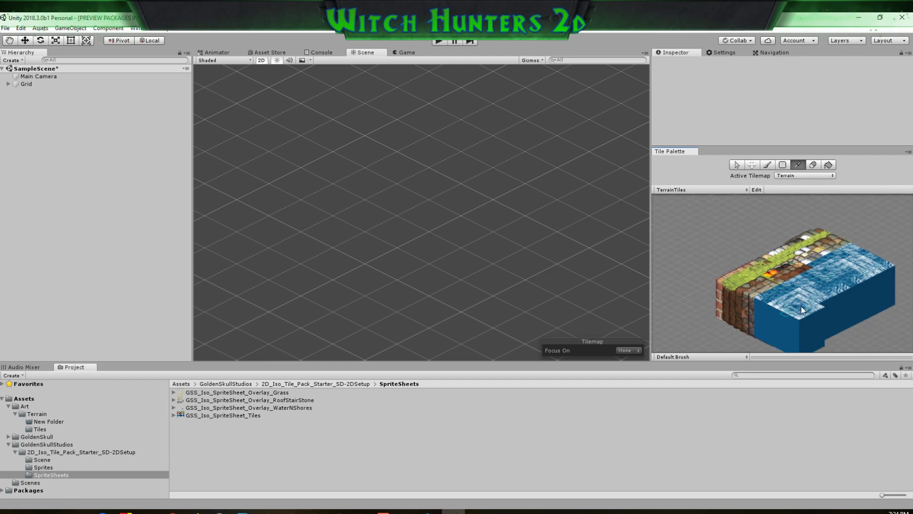
{"action": "left_click", "coordinate": [768, 165]}
{"action": "scroll", "coordinate": [437, 288], "scroll_direction": "down", "scroll_amount": 8}
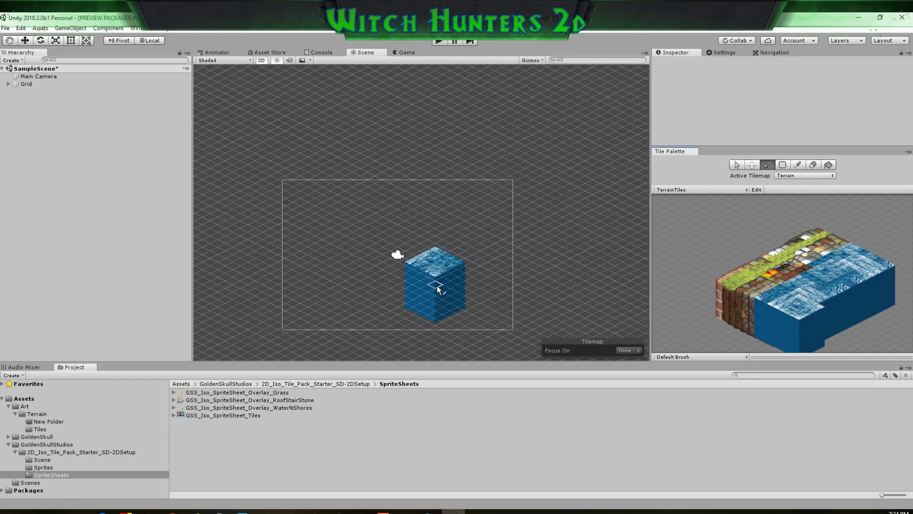
{"action": "middle_click_drag", "start_coordinate": [396, 294], "coordinate": [432, 269]}
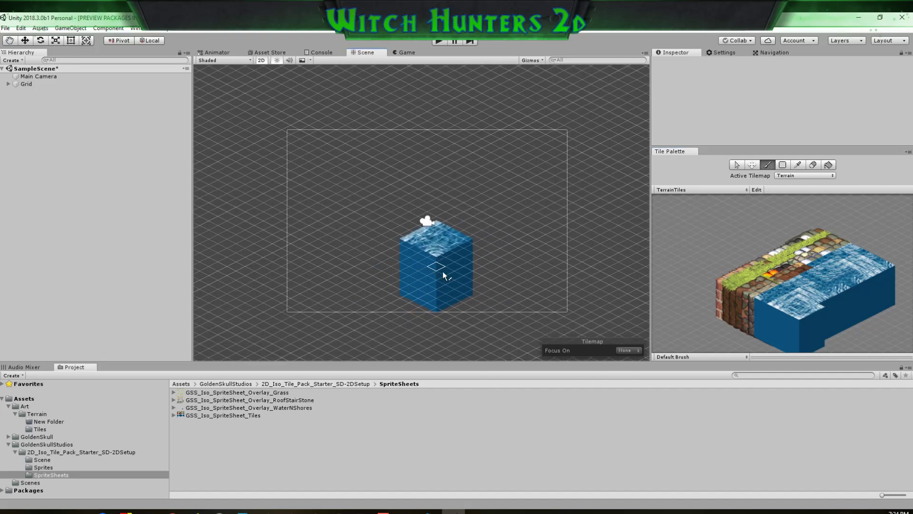
{"action": "left_click", "coordinate": [758, 285]}
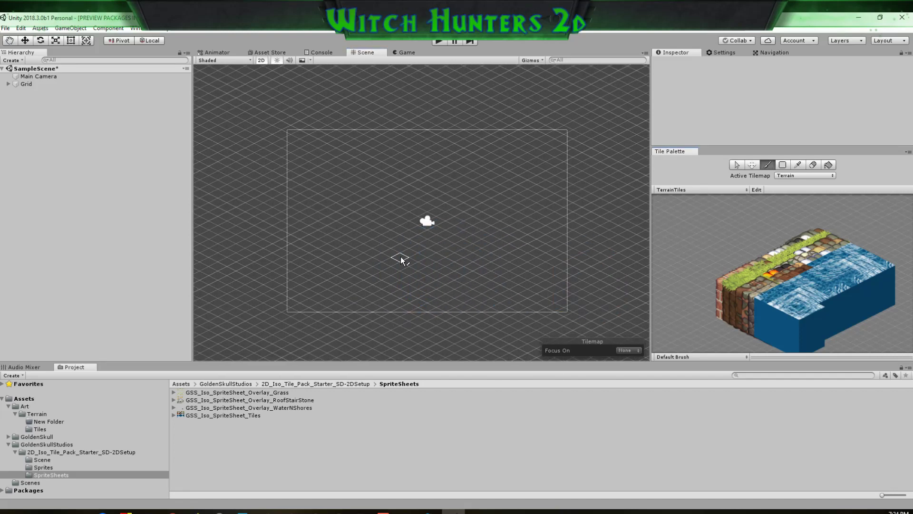
{"action": "left_click", "coordinate": [759, 285]}
{"action": "left_click", "coordinate": [751, 297]}
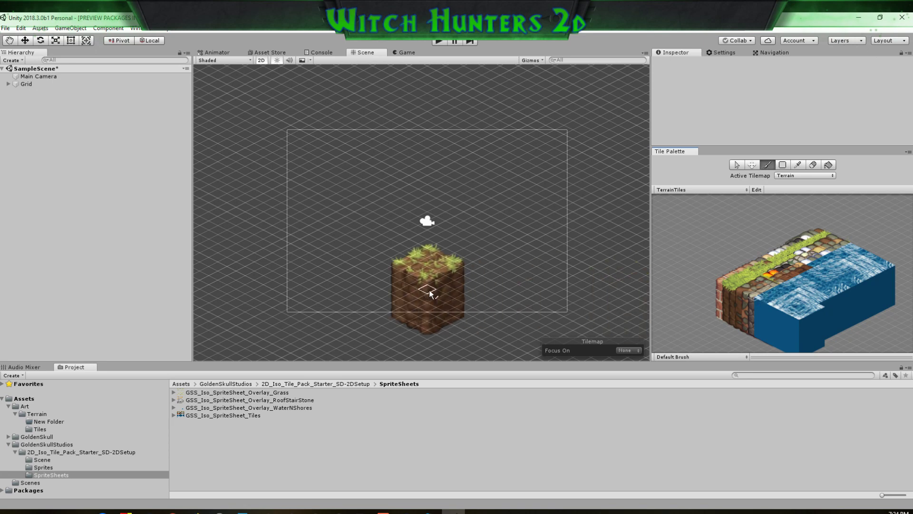
{"action": "left_click", "coordinate": [741, 283]}
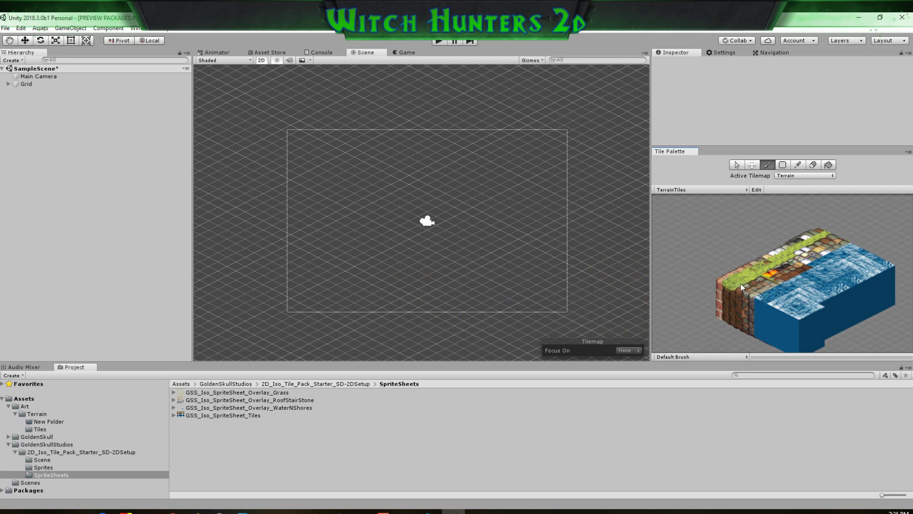
Try to move a grass tile out of the tile block in the TerrainTiles palette with the Move tool
{"action": "left_click", "coordinate": [751, 167]}
{"action": "left_click", "coordinate": [741, 284]}
{"action": "left_click_drag", "start_coordinate": [735, 278], "coordinate": [689, 260]}
{"action": "left_click", "coordinate": [766, 283]}
{"action": "middle_click_drag", "start_coordinate": [812, 316], "coordinate": [755, 284]}
{"action": "scroll", "coordinate": [756, 285], "scroll_direction": "down", "scroll_amount": 2}
{"action": "left_click", "coordinate": [749, 281]}
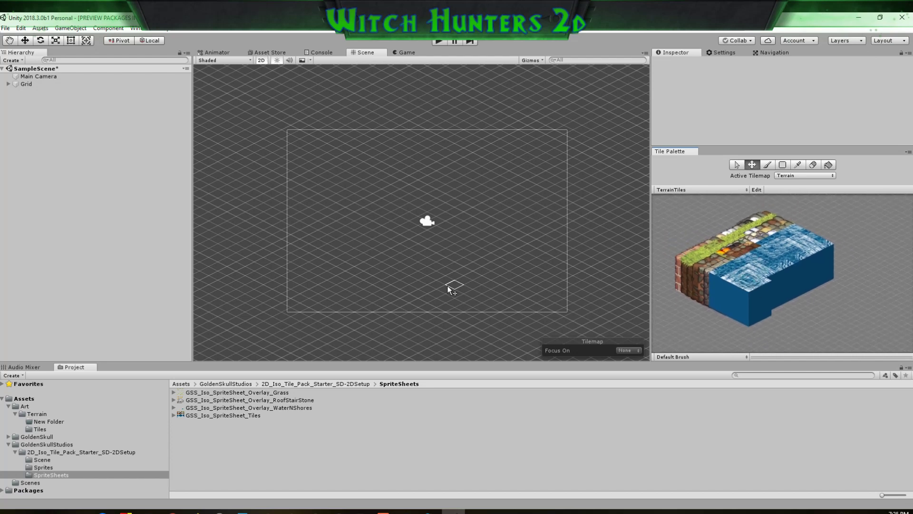
Paint a solid block of cobblestone tiles on the Terrain tilemap and undo the last extra brush stroke
{"action": "left_click", "coordinate": [767, 165]}
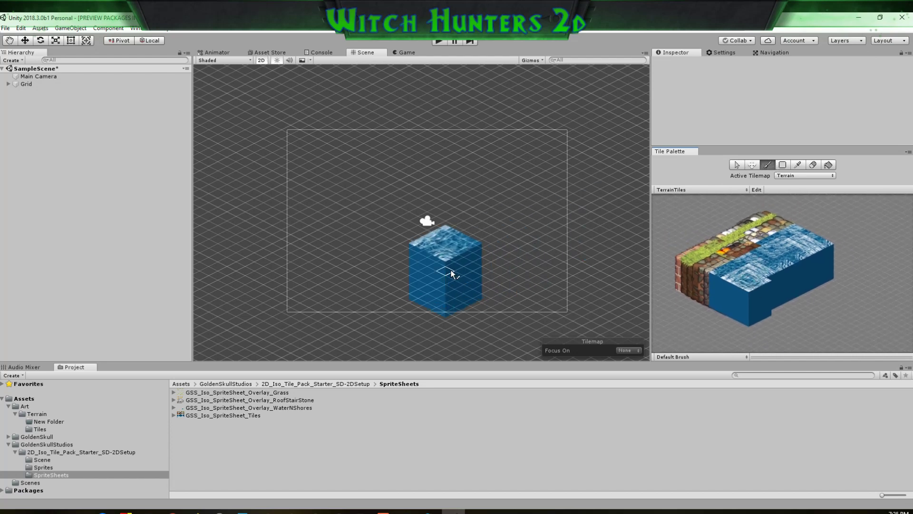
{"action": "left_click", "coordinate": [769, 259]}
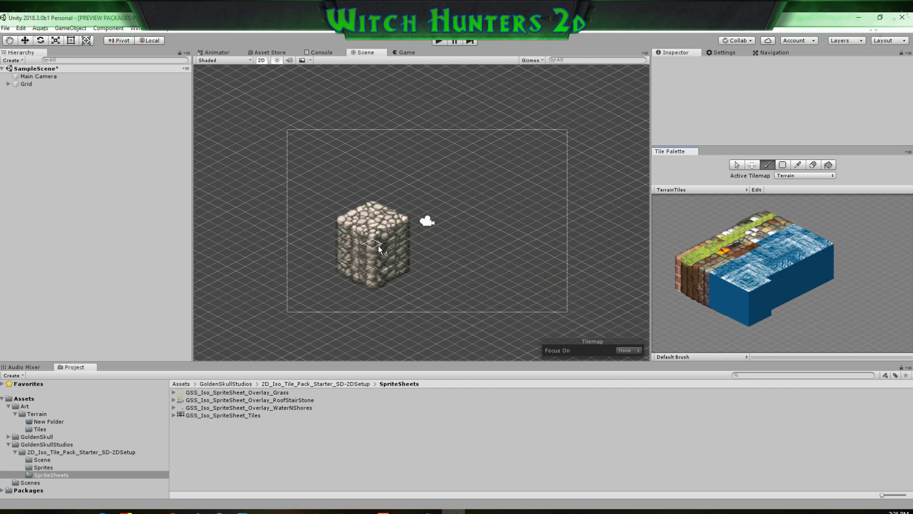
{"action": "mouse_move", "coordinate": [394, 240]}
{"action": "left_mouse_down"}
{"action": "mouse_move", "coordinate": [446, 210]}
{"action": "mouse_move", "coordinate": [480, 212]}
{"action": "mouse_move", "coordinate": [483, 232]}
{"action": "mouse_move", "coordinate": [406, 261]}
{"action": "left_mouse_up"}
{"action": "left_click", "coordinate": [540, 262]}
{"action": "scroll", "coordinate": [501, 264], "scroll_direction": "up", "scroll_amount": 5}
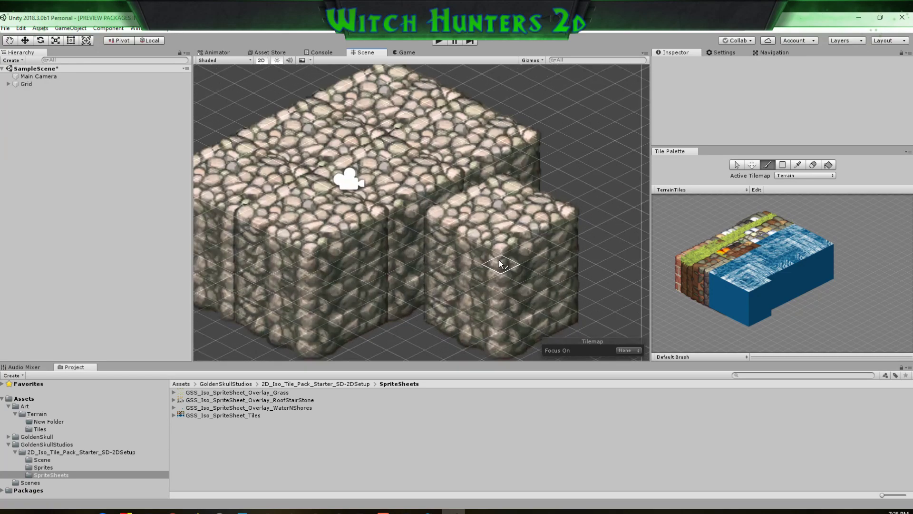
{"action": "scroll", "coordinate": [500, 263], "scroll_direction": "down", "scroll_amount": 8}
{"action": "key", "text": "ctrl+z"}
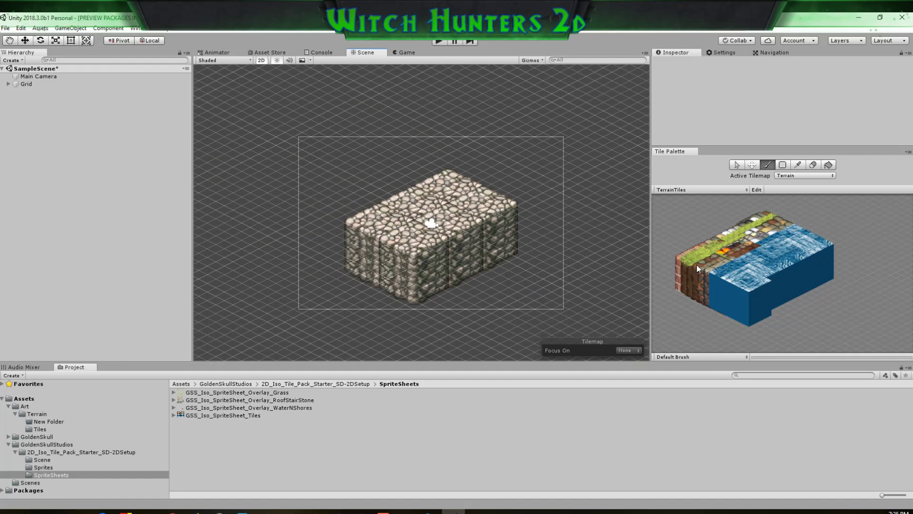
Inspect the first sprite of the GSS_Iso_SpriteSheet_Tiles sheet, enlarging the Inspector to show its pivot and border details
{"action": "left_click", "coordinate": [239, 418]}
{"action": "left_click", "coordinate": [196, 400]}
{"action": "left_click", "coordinate": [193, 409]}
{"action": "left_click", "coordinate": [174, 416]}
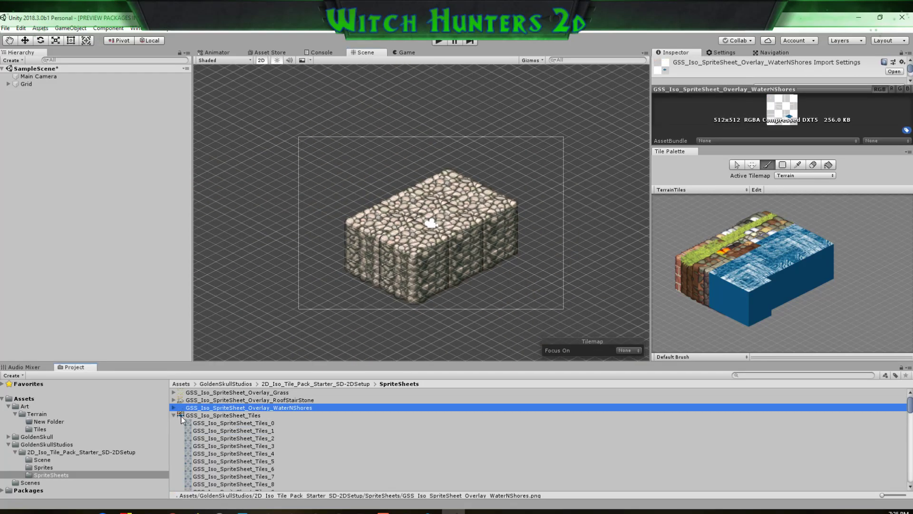
{"action": "left_click", "coordinate": [216, 422]}
{"action": "left_click", "coordinate": [791, 93]}
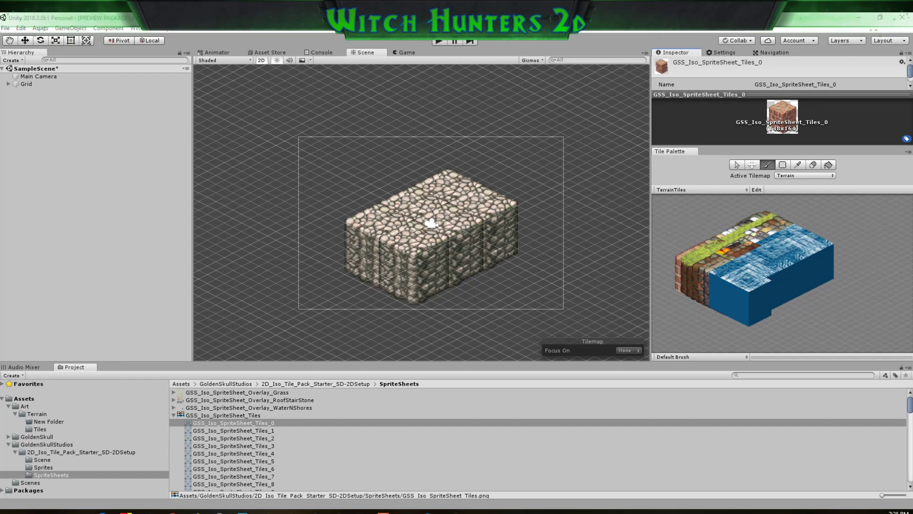
{"action": "left_click", "coordinate": [776, 93]}
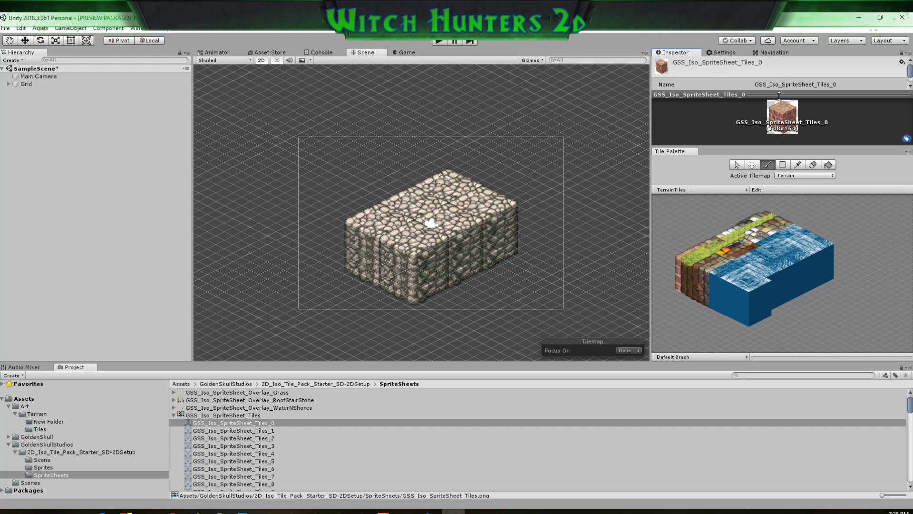
{"action": "left_click_drag", "start_coordinate": [731, 146], "coordinate": [759, 305]}
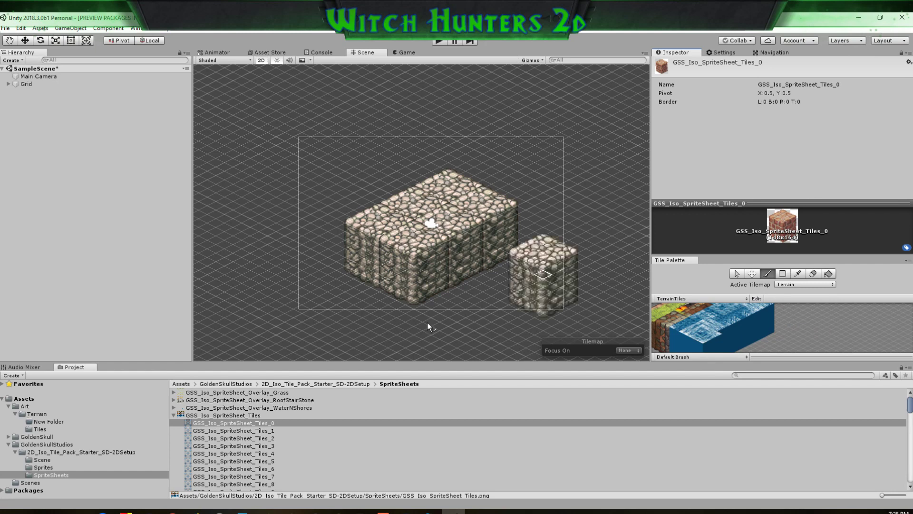
Review the import settings of the GSS_Iso_SpriteSheet_Tiles sheet and enlarge its preview to examine the tiles
{"action": "left_click", "coordinate": [216, 416]}
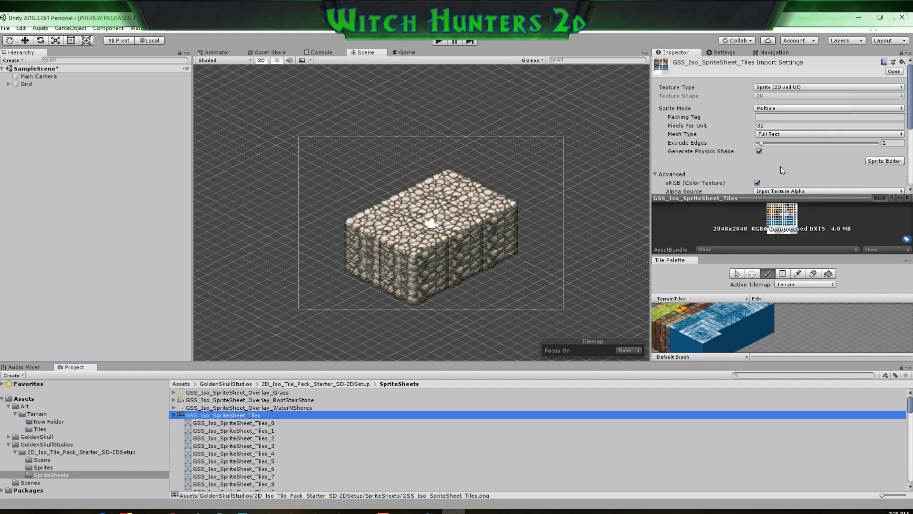
{"action": "scroll", "coordinate": [801, 174], "scroll_direction": "down", "scroll_amount": 2}
{"action": "scroll", "coordinate": [812, 167], "scroll_direction": "down", "scroll_amount": 4}
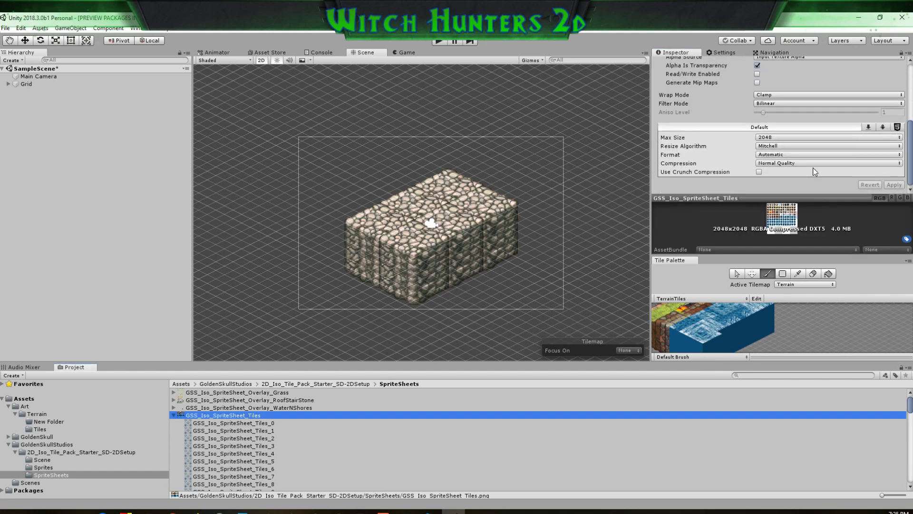
{"action": "left_click_drag", "start_coordinate": [792, 198], "coordinate": [811, 89]}
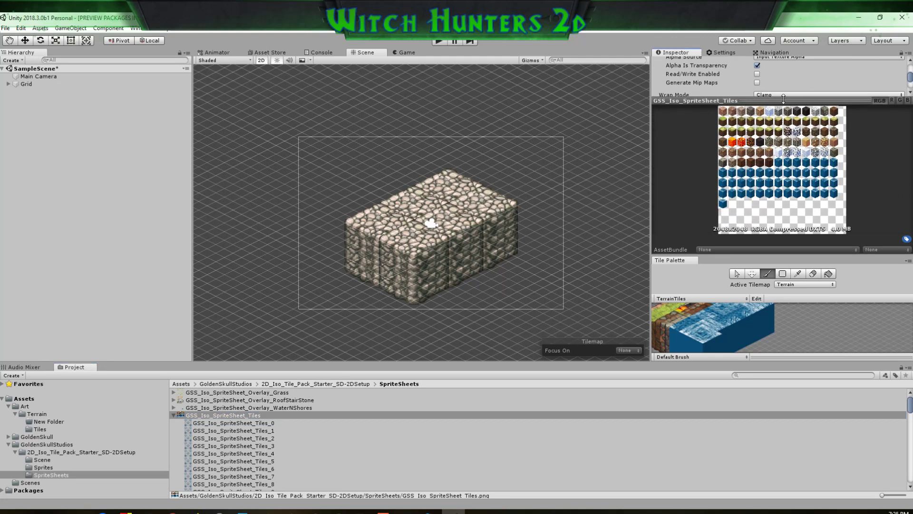
{"action": "left_click_drag", "start_coordinate": [823, 100], "coordinate": [828, 182]}
{"action": "scroll", "coordinate": [846, 115], "scroll_direction": "up", "scroll_amount": 6}
Open the sheet in the Sprite Editor and move the first brick sprite's pivot up to the middle of its top face
{"action": "left_click", "coordinate": [886, 160]}
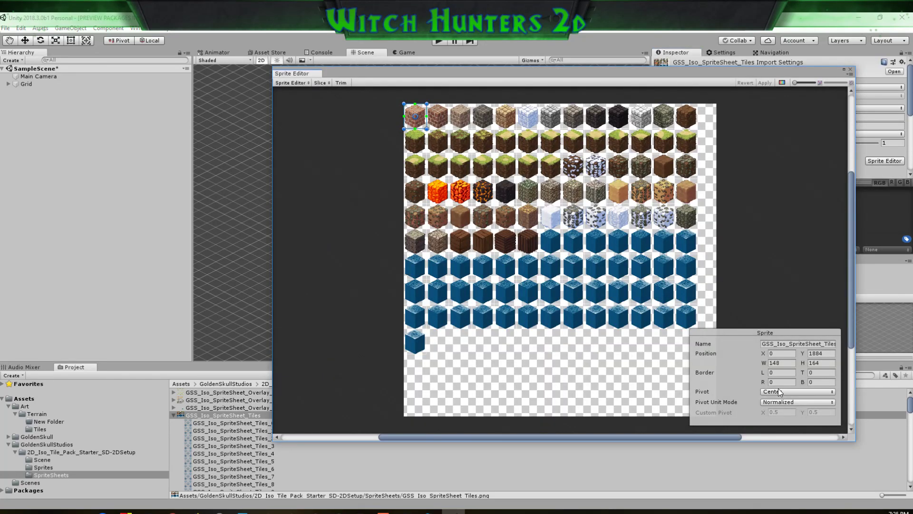
{"action": "scroll", "coordinate": [409, 110], "scroll_direction": "up", "scroll_amount": 6}
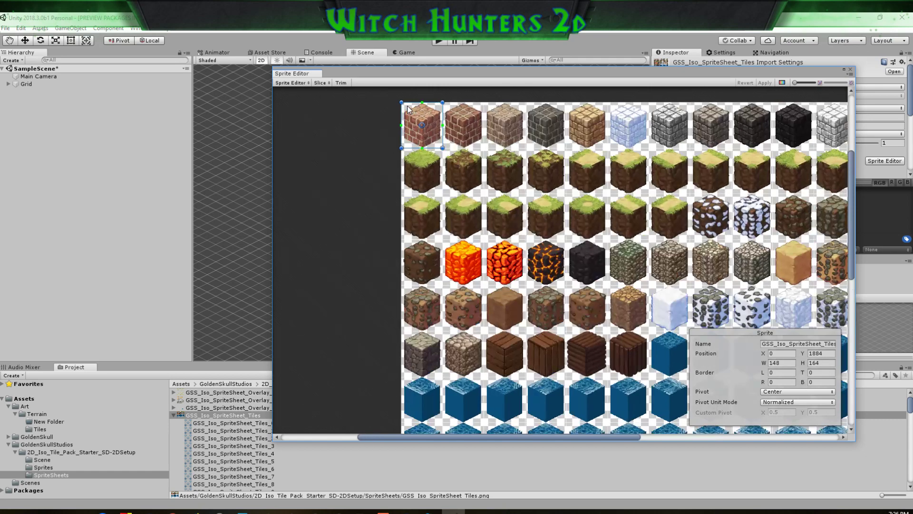
{"action": "scroll", "coordinate": [452, 150], "scroll_direction": "down", "scroll_amount": 2}
{"action": "left_click_drag", "start_coordinate": [450, 147], "coordinate": [447, 121]}
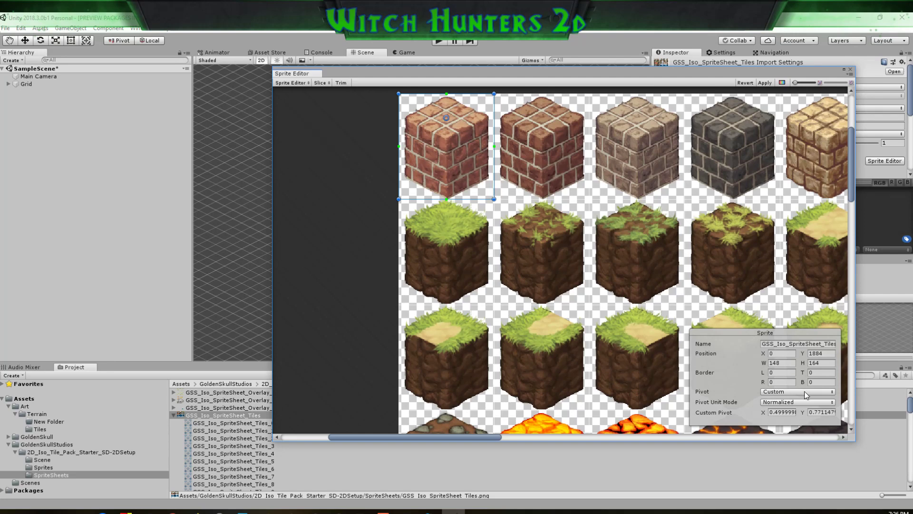
Set the first brick sprite's custom pivot X to 0.5 and close the Sprite Editor
{"action": "left_click_drag", "start_coordinate": [776, 411], "coordinate": [817, 412]}
{"action": "left_click", "coordinate": [793, 413]}
{"action": "double_click", "coordinate": [783, 411]}
{"action": "type", "text": "0.5"}
{"action": "left_click", "coordinate": [376, 286]}
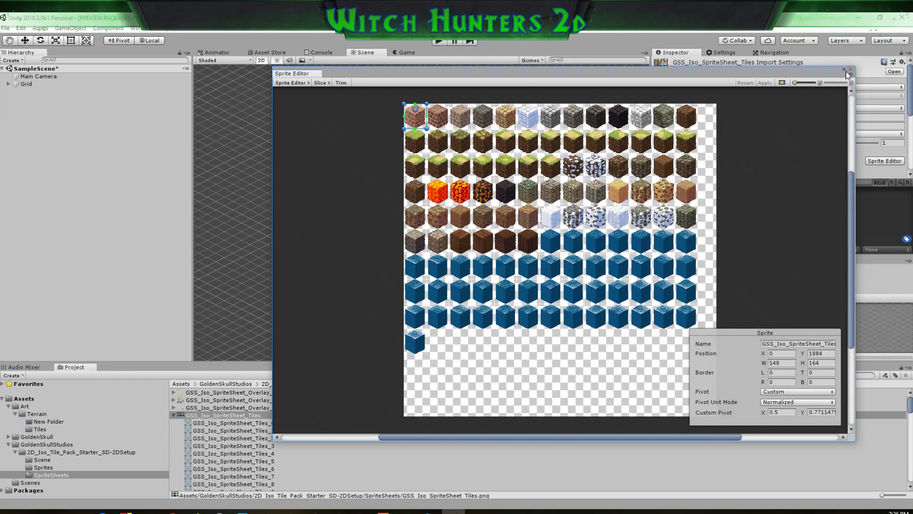
{"action": "left_click", "coordinate": [850, 71]}
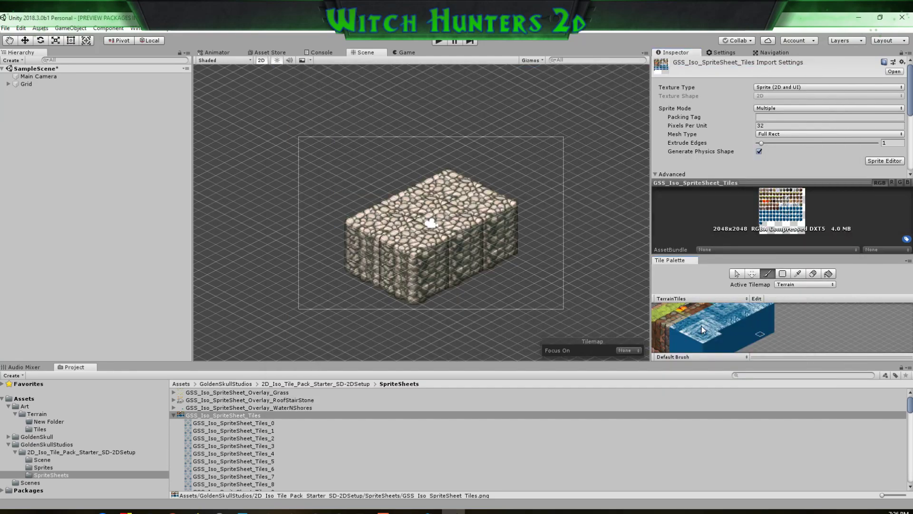
Enlarge the Tile Palette and paint a row of white stone brick tiles along the back-left side of the cobblestone block
{"action": "middle_click_drag", "start_coordinate": [698, 317], "coordinate": [760, 333]}
{"action": "left_click_drag", "start_coordinate": [792, 257], "coordinate": [793, 144]}
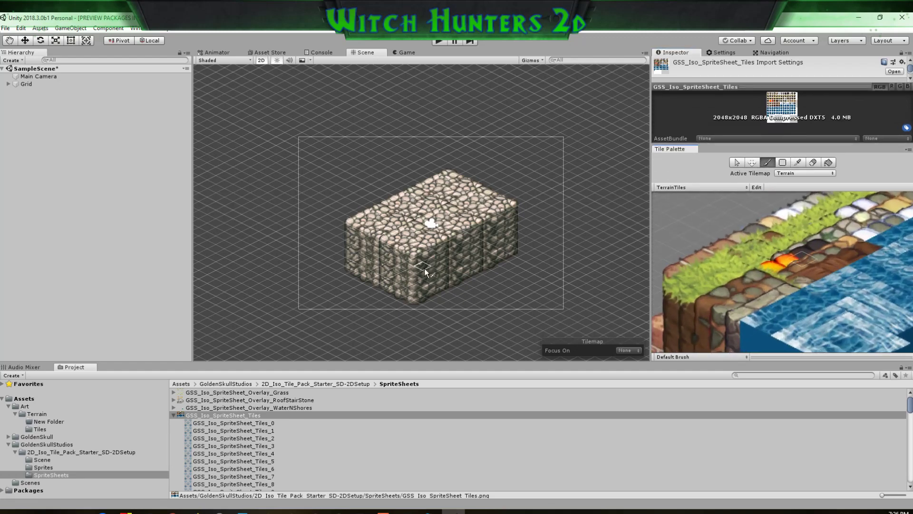
{"action": "left_click", "coordinate": [342, 230]}
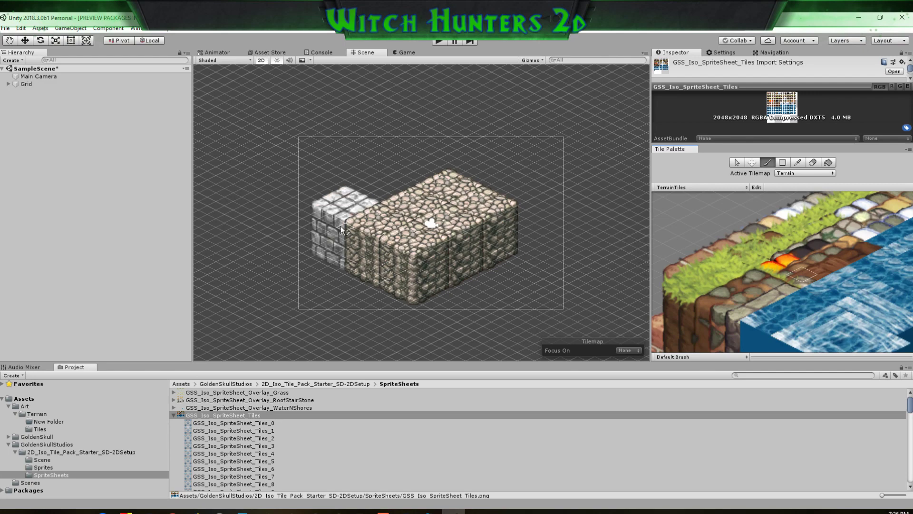
{"action": "left_click_drag", "start_coordinate": [341, 230], "coordinate": [415, 190]}
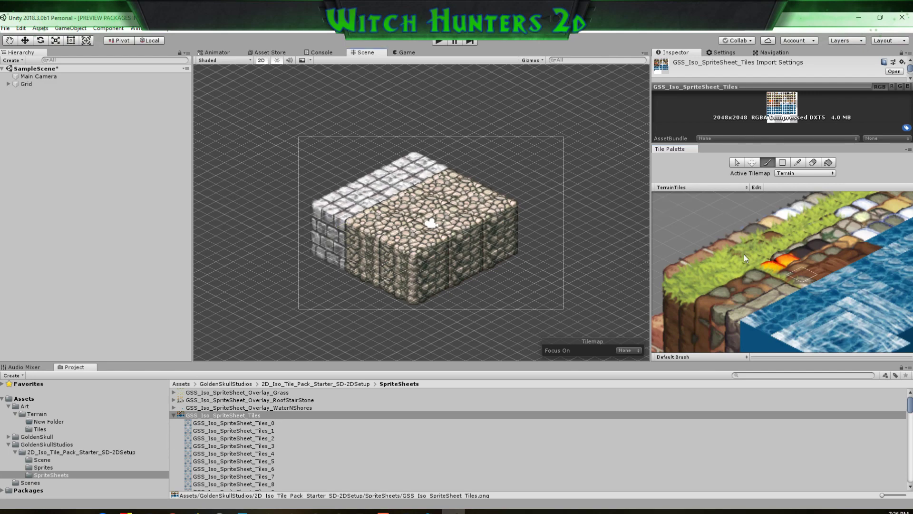
Pick the wooden plank tile from the TerrainTiles palette and paint a row of it along the front-right side of the cobblestone block
{"action": "scroll", "coordinate": [748, 255], "scroll_direction": "down", "scroll_amount": 5}
{"action": "left_click", "coordinate": [735, 278]}
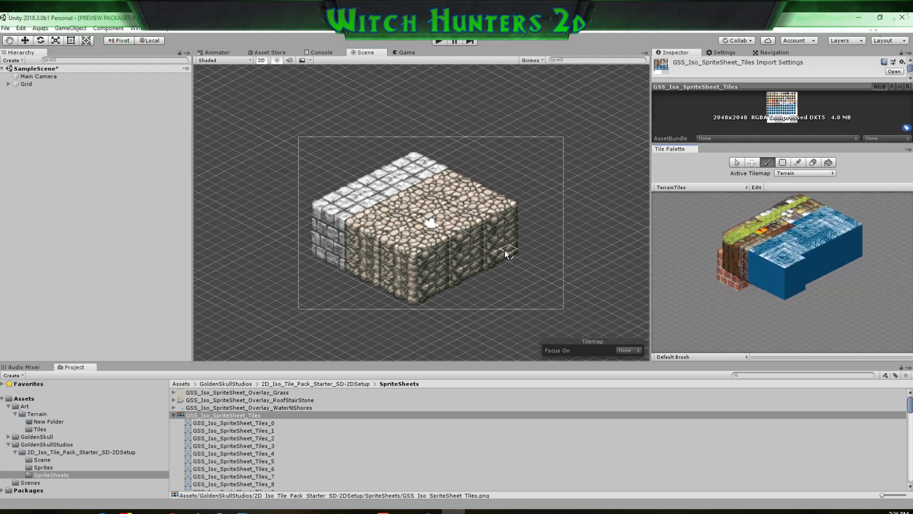
{"action": "left_click", "coordinate": [790, 276]}
{"action": "left_click", "coordinate": [811, 277]}
{"action": "left_click", "coordinate": [774, 263]}
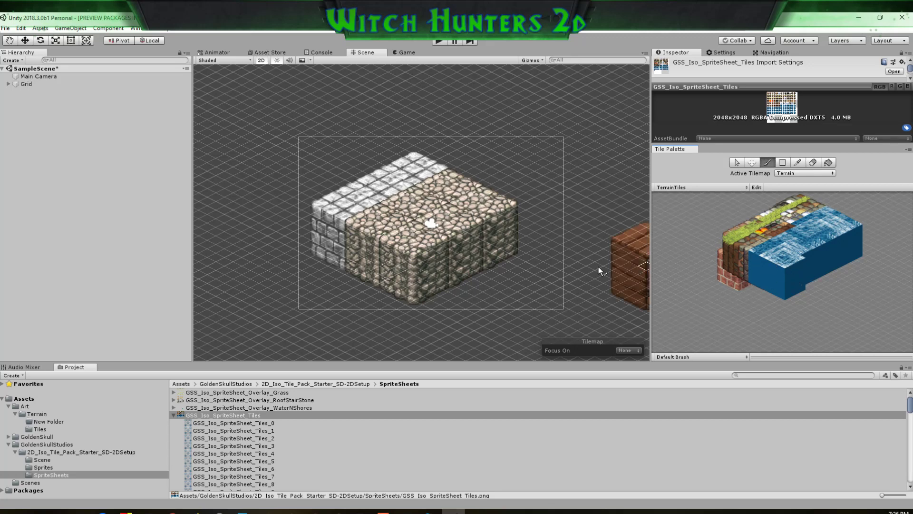
{"action": "left_click_drag", "start_coordinate": [455, 279], "coordinate": [522, 244]}
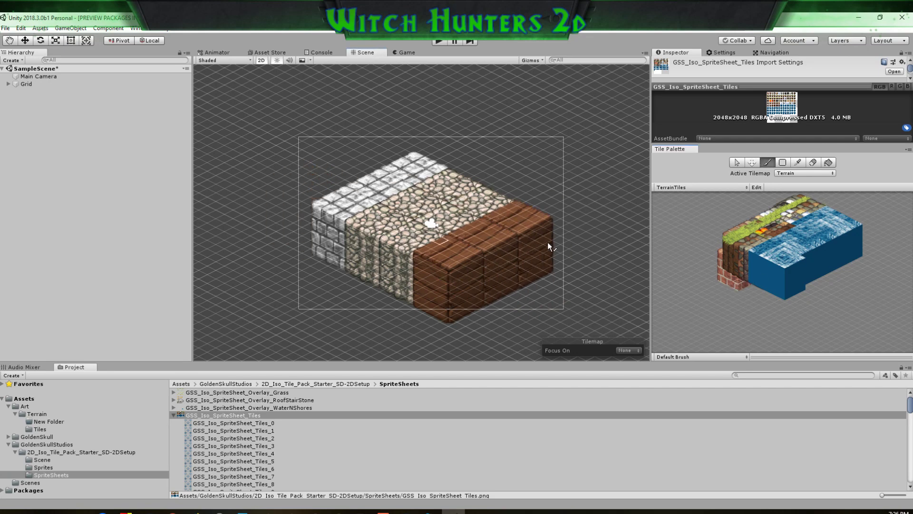
Erase all painted stone brick, cobblestone and wood tiles from the Terrain tilemap
{"action": "left_click", "coordinate": [729, 255]}
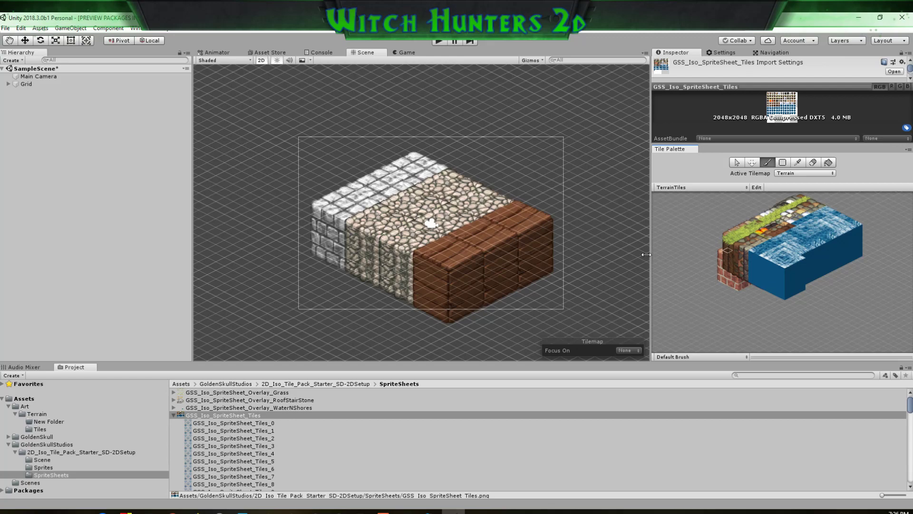
{"action": "left_click", "coordinate": [732, 257]}
{"action": "scroll", "coordinate": [431, 201], "scroll_direction": "down", "scroll_amount": 3}
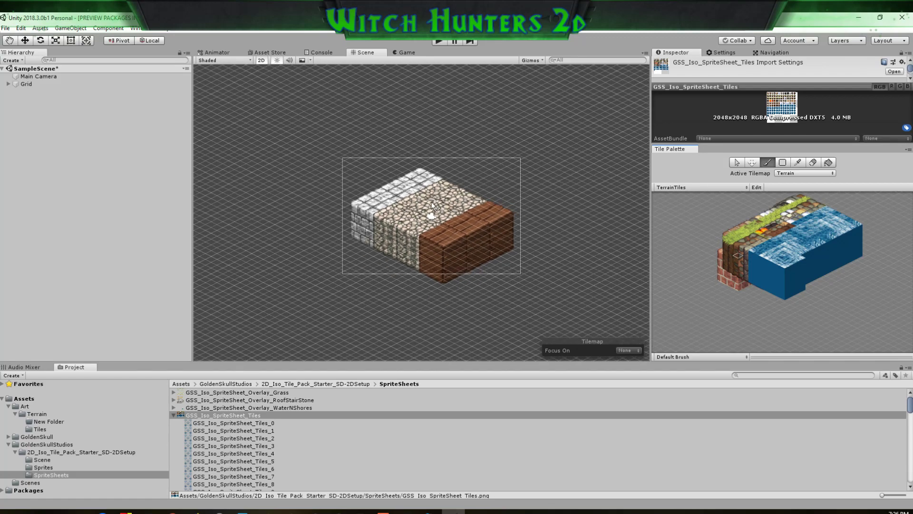
{"action": "left_click", "coordinate": [813, 163]}
{"action": "mouse_move", "coordinate": [380, 179]}
{"action": "left_mouse_down"}
{"action": "mouse_move", "coordinate": [329, 210]}
{"action": "mouse_move", "coordinate": [435, 243]}
{"action": "mouse_move", "coordinate": [456, 224]}
{"action": "mouse_move", "coordinate": [475, 287]}
{"action": "mouse_move", "coordinate": [390, 240]}
{"action": "mouse_move", "coordinate": [484, 235]}
{"action": "left_mouse_up"}
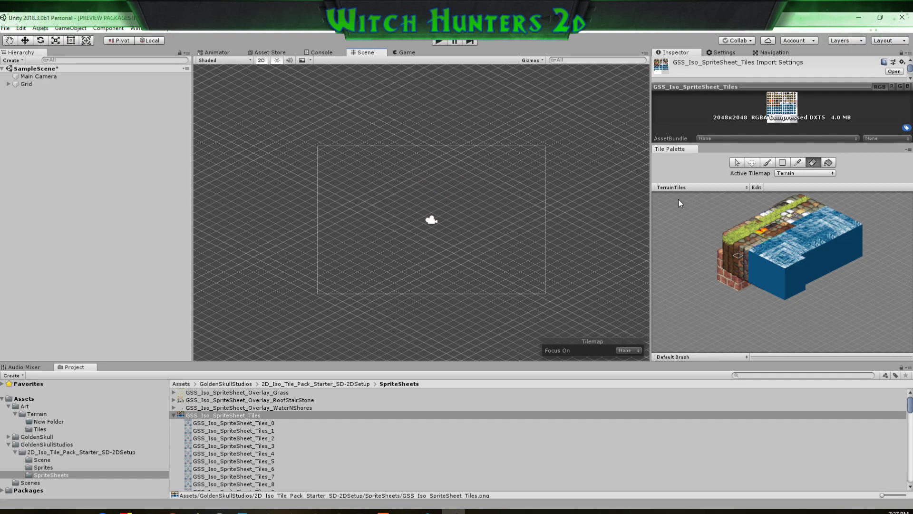
Enlarge the Tile Palette in height and width and collapse the GSS_Iso_SpriteSheet_Tiles sheet in the project files
{"action": "key", "text": "alt+Tab"}
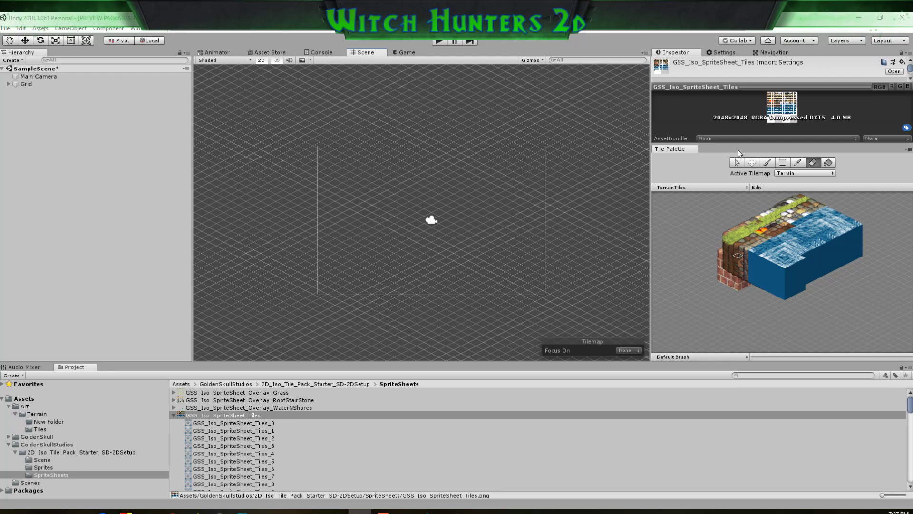
{"action": "left_click_drag", "start_coordinate": [735, 144], "coordinate": [732, 116]}
{"action": "left_click_drag", "start_coordinate": [650, 231], "coordinate": [593, 237]}
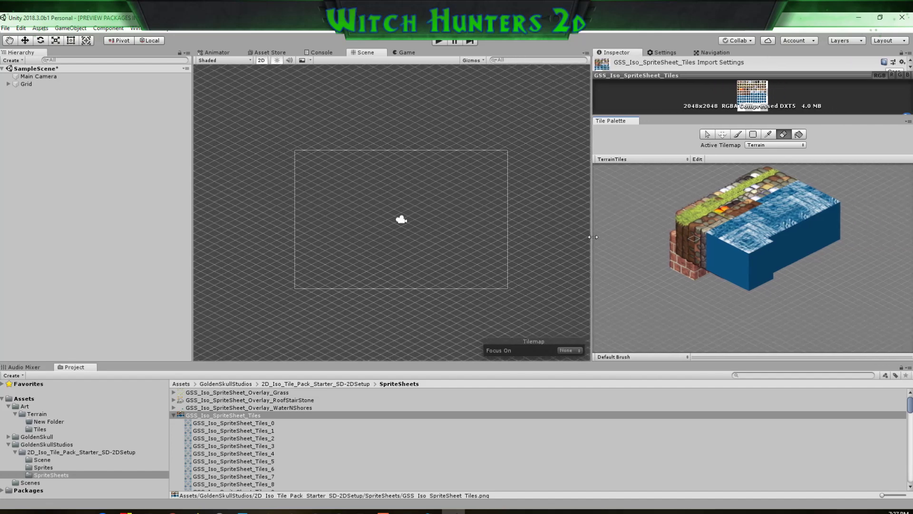
{"action": "left_click", "coordinate": [198, 415]}
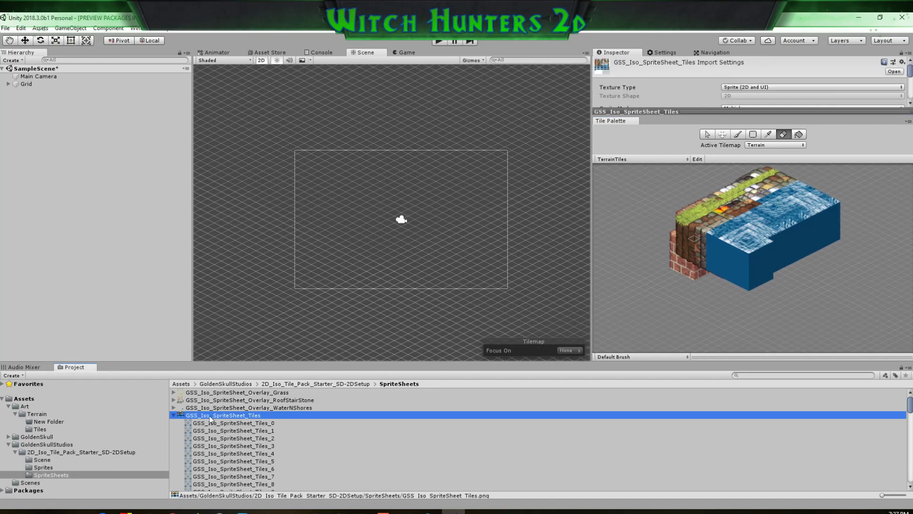
{"action": "key", "text": "Left"}
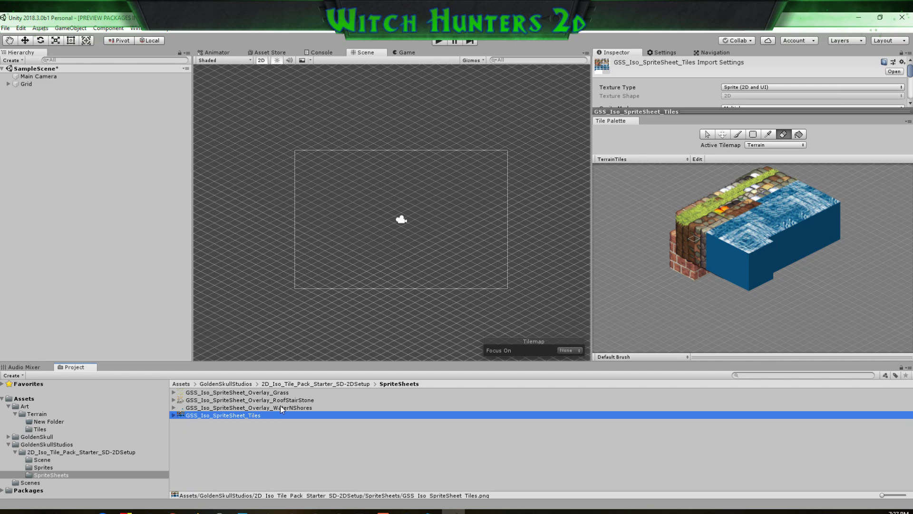
Create a tile palette named Autotest with an Isometric Z As Y grid and Automatic cell size, saved in the SpriteSheets folder
{"action": "left_click", "coordinate": [643, 159]}
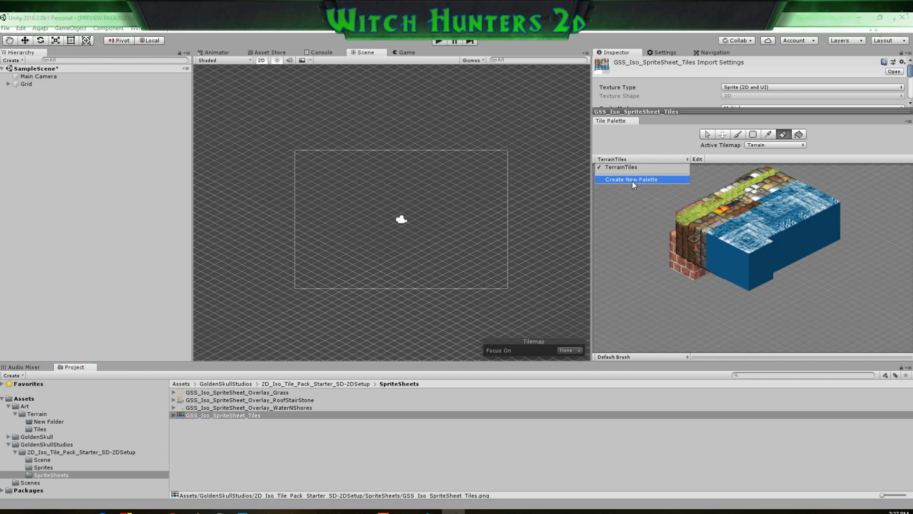
{"action": "left_click", "coordinate": [632, 180]}
{"action": "type", "text": "Autotest"}
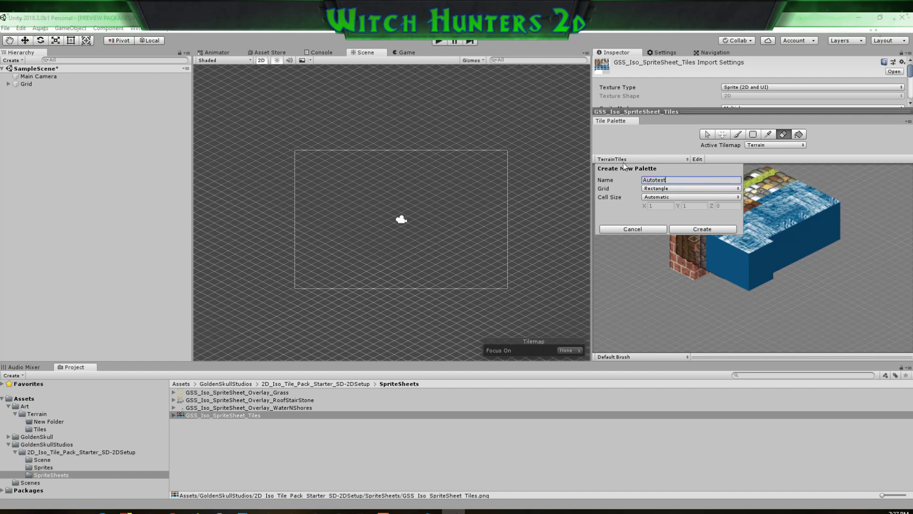
{"action": "left_click", "coordinate": [652, 188]}
{"action": "left_click", "coordinate": [675, 229]}
{"action": "left_click", "coordinate": [674, 197]}
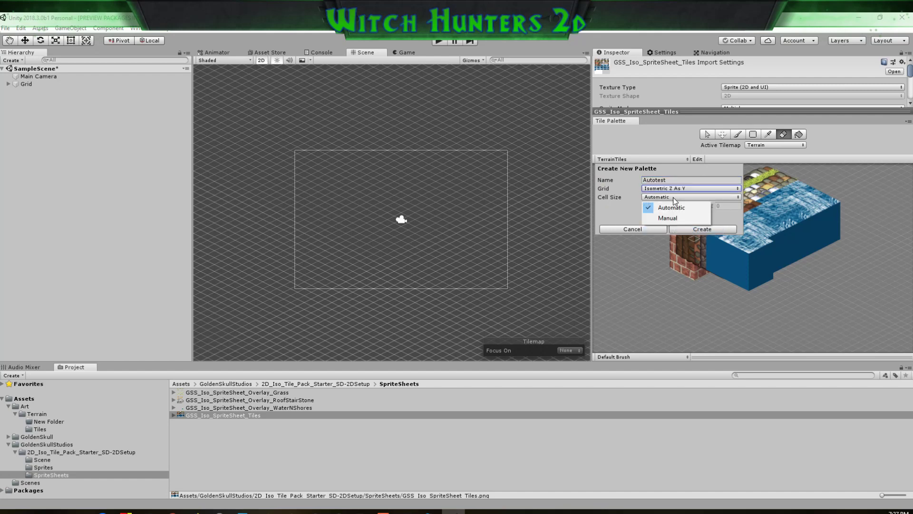
{"action": "left_click", "coordinate": [675, 208]}
{"action": "left_click", "coordinate": [673, 232]}
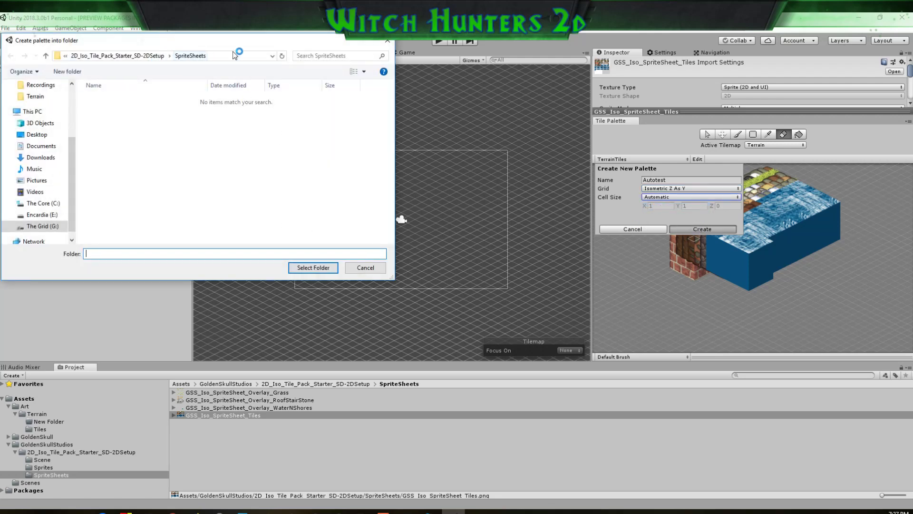
{"action": "left_click", "coordinate": [321, 267]}
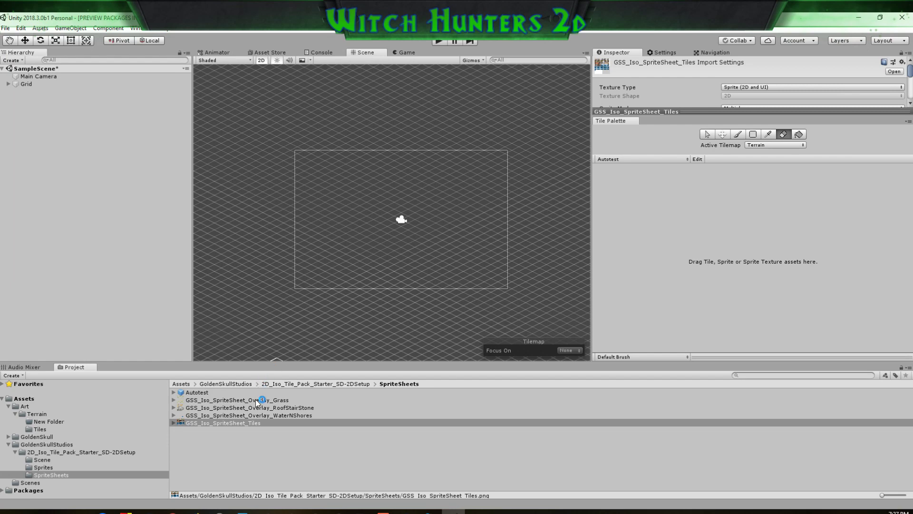
Add the GSS_Iso_SpriteSheet_Tiles sheet to the Autotest palette, generating its tile assets in the SpriteSheets folder
{"action": "left_click_drag", "start_coordinate": [245, 423], "coordinate": [776, 235]}
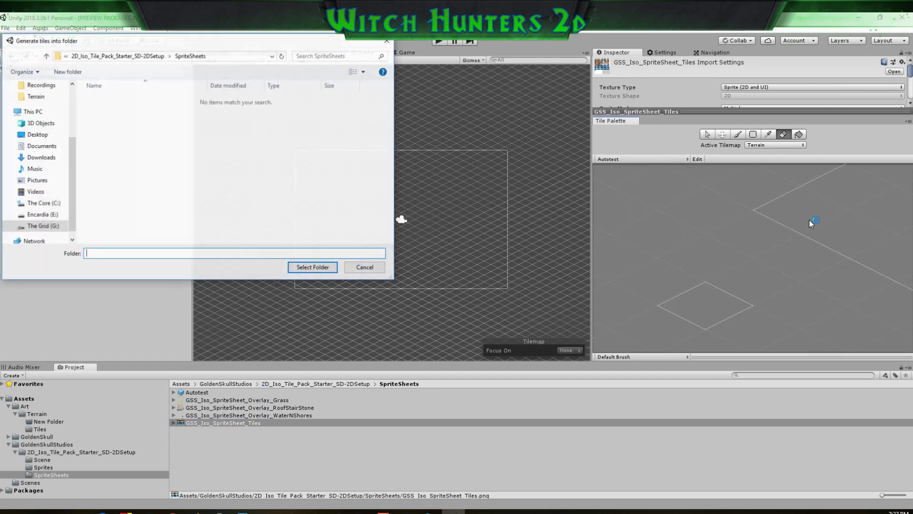
{"action": "left_click", "coordinate": [305, 268]}
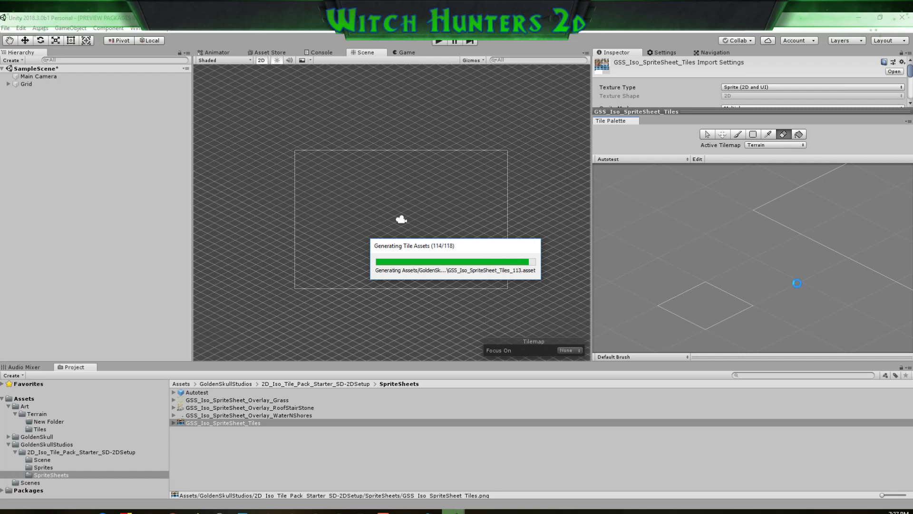
{"action": "scroll", "coordinate": [790, 278], "scroll_direction": "up", "scroll_amount": 3}
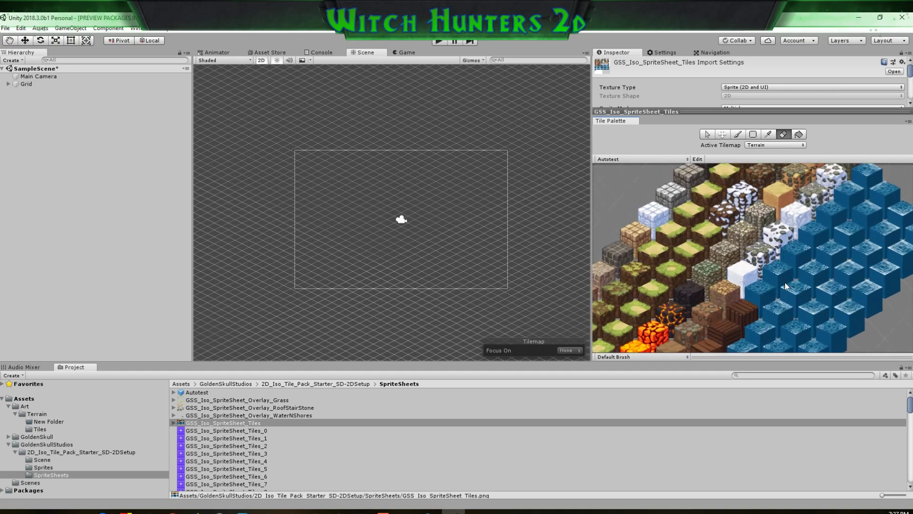
{"action": "middle_click_drag", "start_coordinate": [772, 328], "coordinate": [771, 308]}
{"action": "middle_click_drag", "start_coordinate": [789, 242], "coordinate": [772, 321]}
{"action": "scroll", "coordinate": [721, 241], "scroll_direction": "up", "scroll_amount": 3}
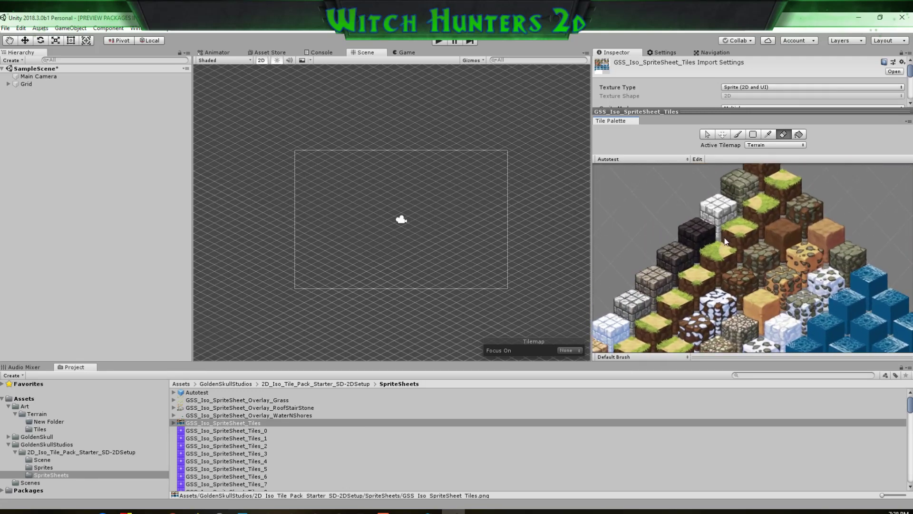
Pick the plain dirt tile for the paint brush and set the Grid object's Cell Size to X 4 and Y 2
{"action": "scroll", "coordinate": [396, 245], "scroll_direction": "up", "scroll_amount": 3}
{"action": "key", "text": "b"}
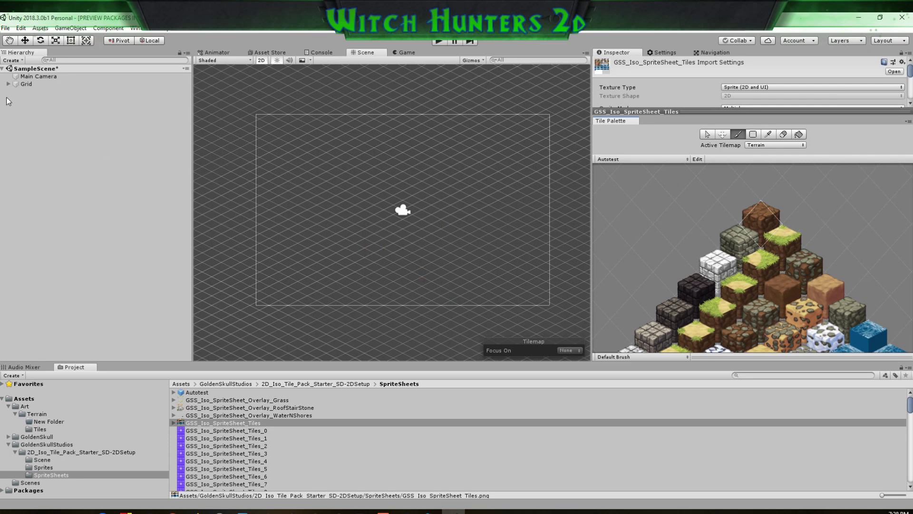
{"action": "left_click", "coordinate": [20, 84]}
{"action": "scroll", "coordinate": [754, 89], "scroll_direction": "down", "scroll_amount": 4}
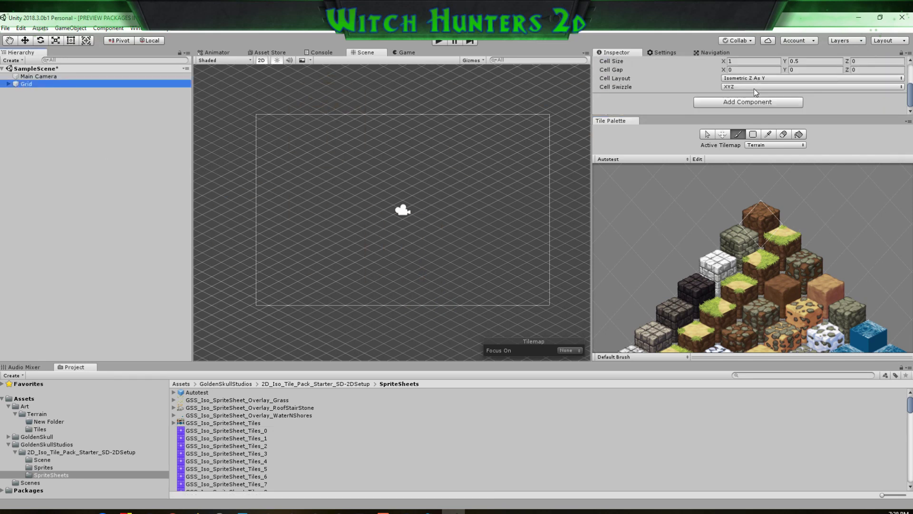
{"action": "left_click", "coordinate": [755, 89]}
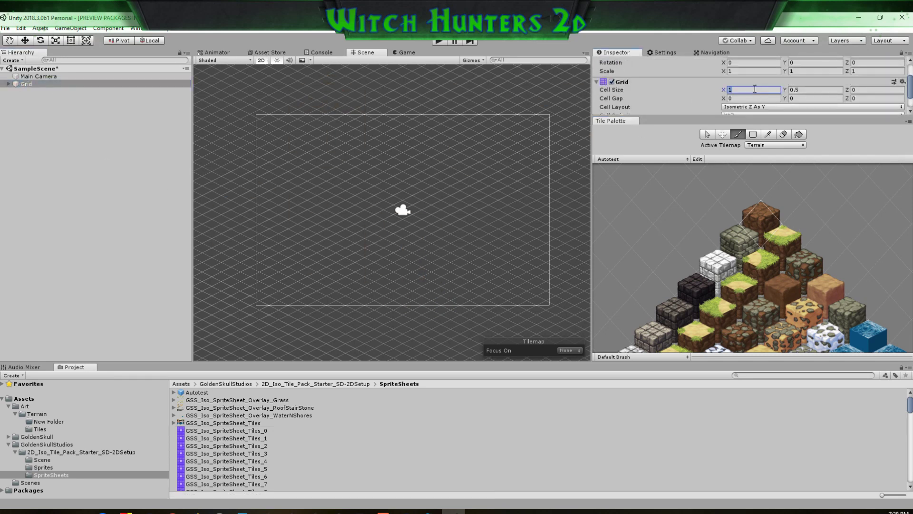
{"action": "type", "text": "4"}
{"action": "key", "text": "Tab"}
{"action": "type", "text": "2"}
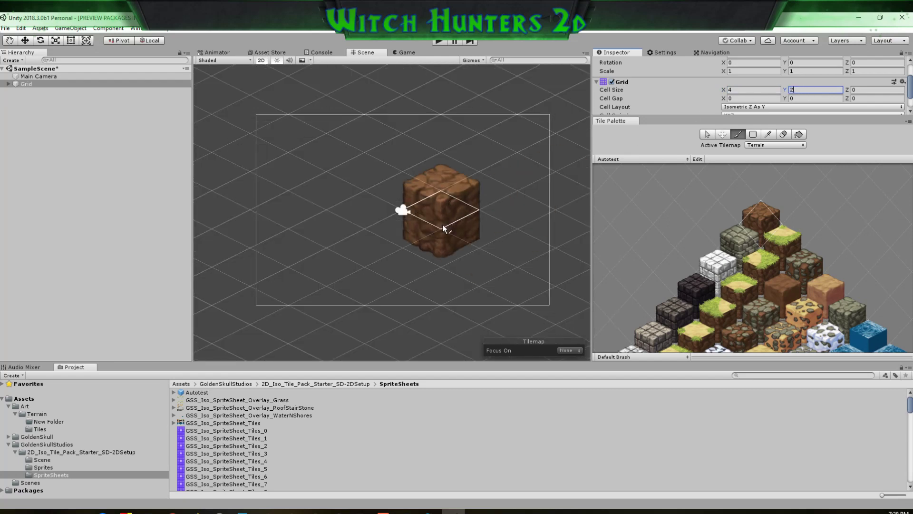
{"action": "scroll", "coordinate": [683, 243], "scroll_direction": "down", "scroll_amount": 5}
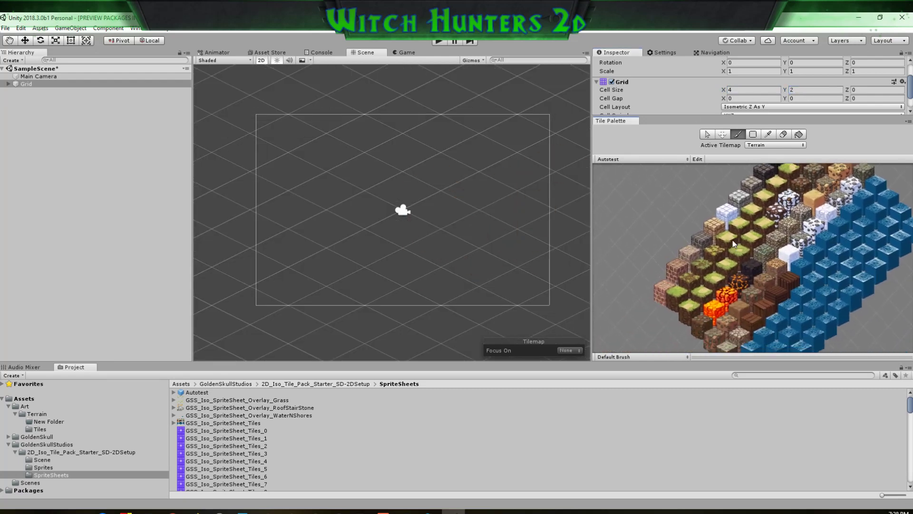
Paint one red brick tile on the Terrain tilemap just below the camera using the Autotest palette
{"action": "left_click", "coordinate": [660, 290]}
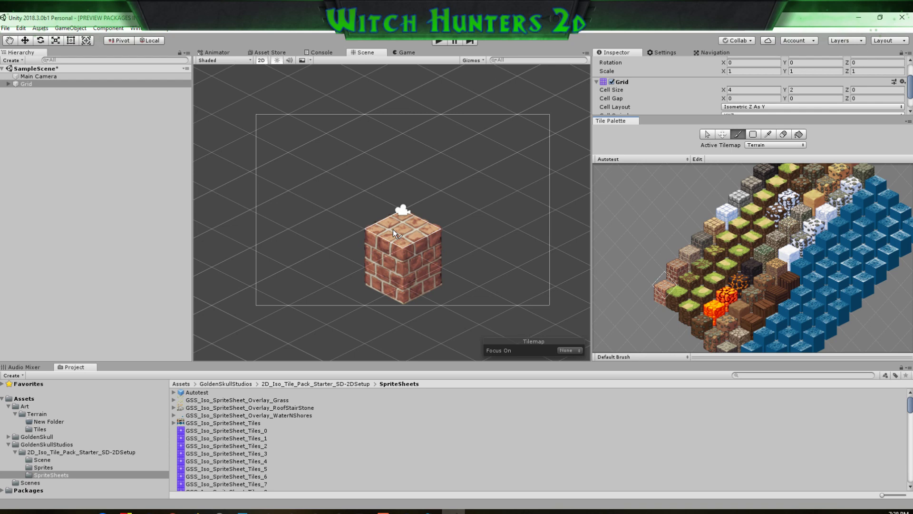
{"action": "left_click", "coordinate": [392, 229]}
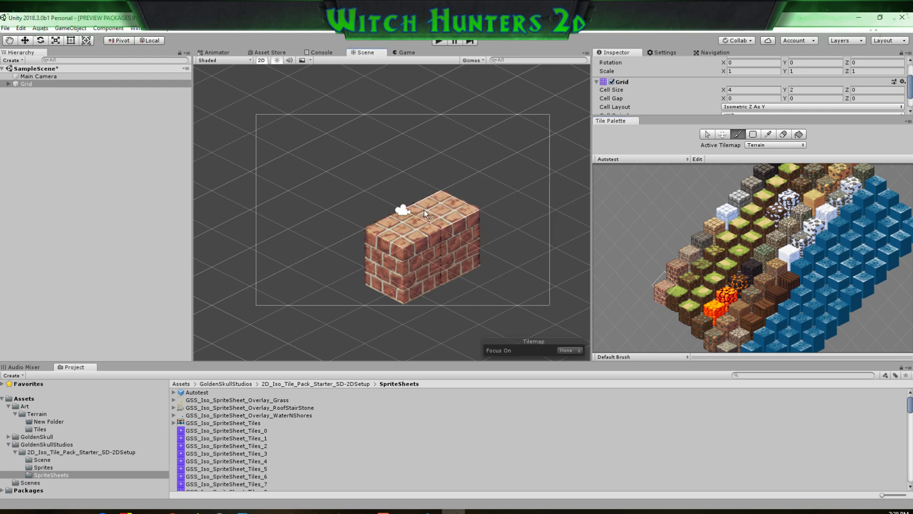
Enlarge the Inspector for the GSS_Iso_SpriteSheet_Tiles sheet and open that sheet in the Sprite Editor
{"action": "left_click", "coordinate": [204, 423]}
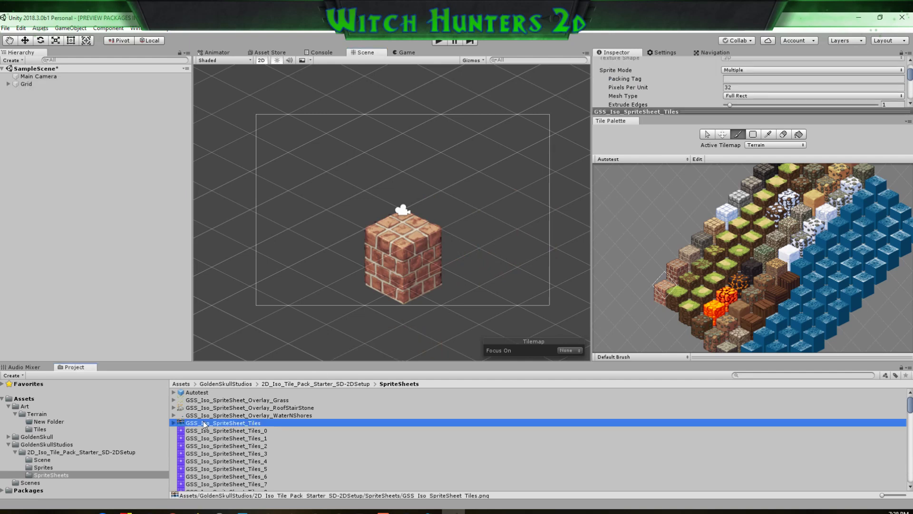
{"action": "left_click_drag", "start_coordinate": [796, 108], "coordinate": [813, 244]}
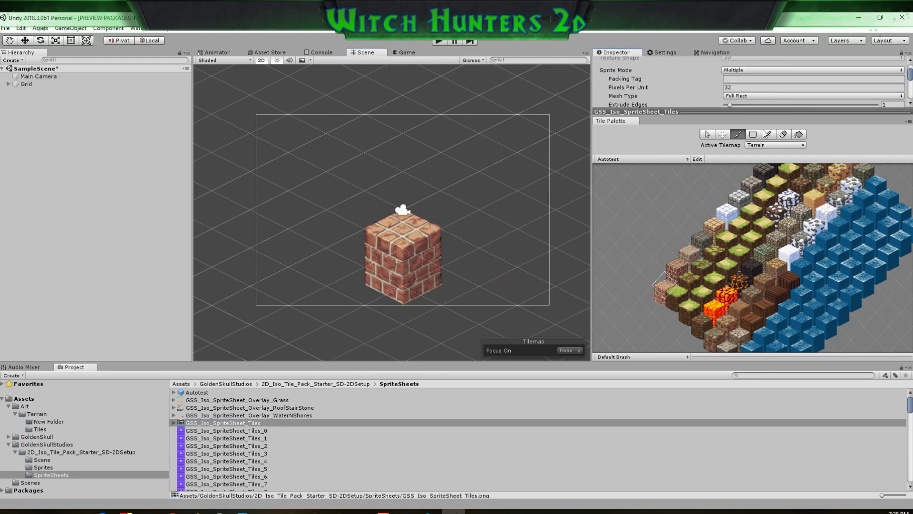
{"action": "left_click_drag", "start_coordinate": [678, 112], "coordinate": [704, 285]}
{"action": "scroll", "coordinate": [787, 127], "scroll_direction": "up", "scroll_amount": 3}
{"action": "scroll", "coordinate": [788, 156], "scroll_direction": "down", "scroll_amount": 5}
{"action": "scroll", "coordinate": [792, 147], "scroll_direction": "up", "scroll_amount": 3}
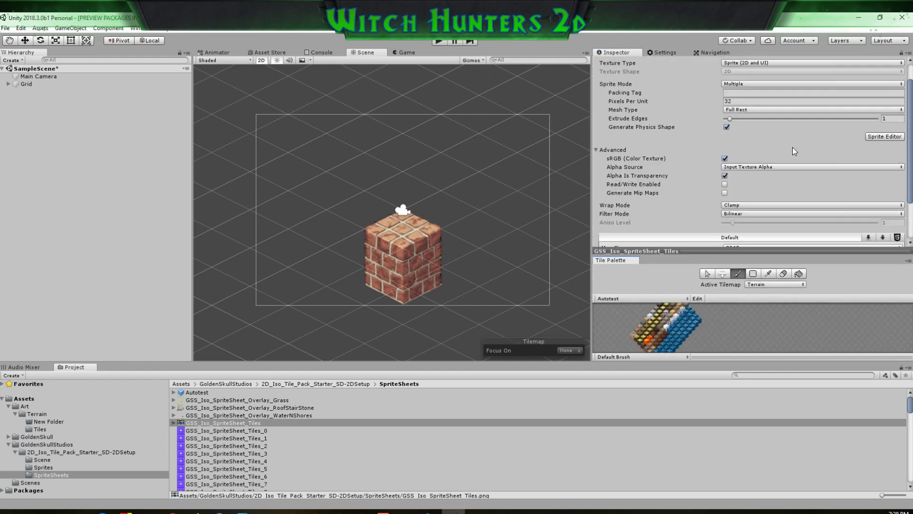
{"action": "left_click", "coordinate": [877, 136]}
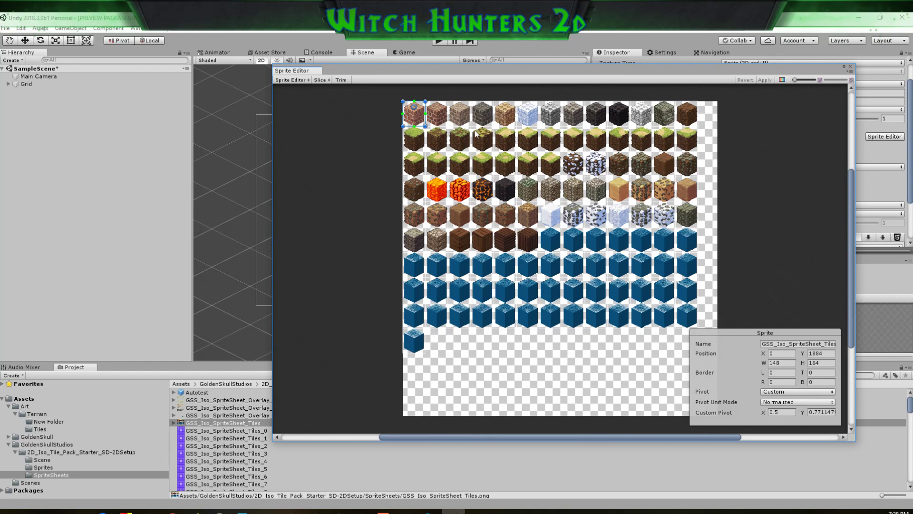
Check the pivots of two tile sprites and try to select all the sprites at once with one large box
{"action": "left_click", "coordinate": [438, 118]}
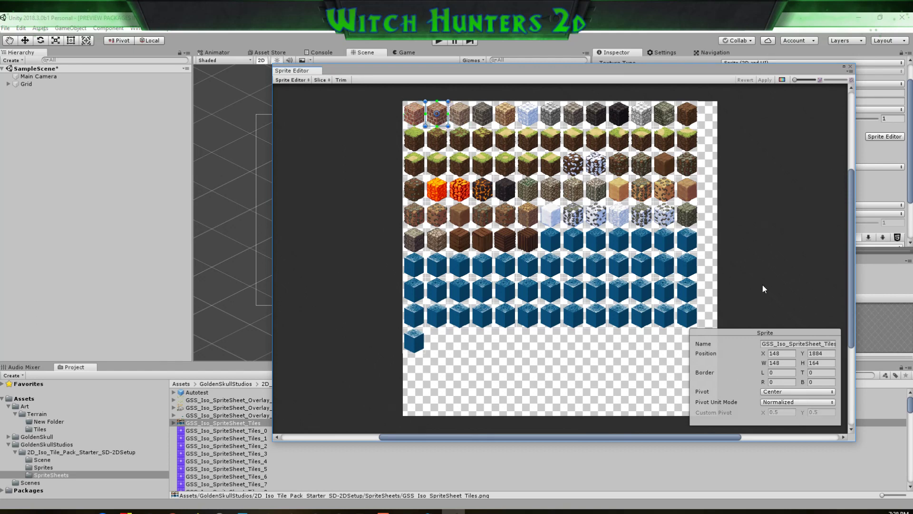
{"action": "left_click", "coordinate": [693, 319]}
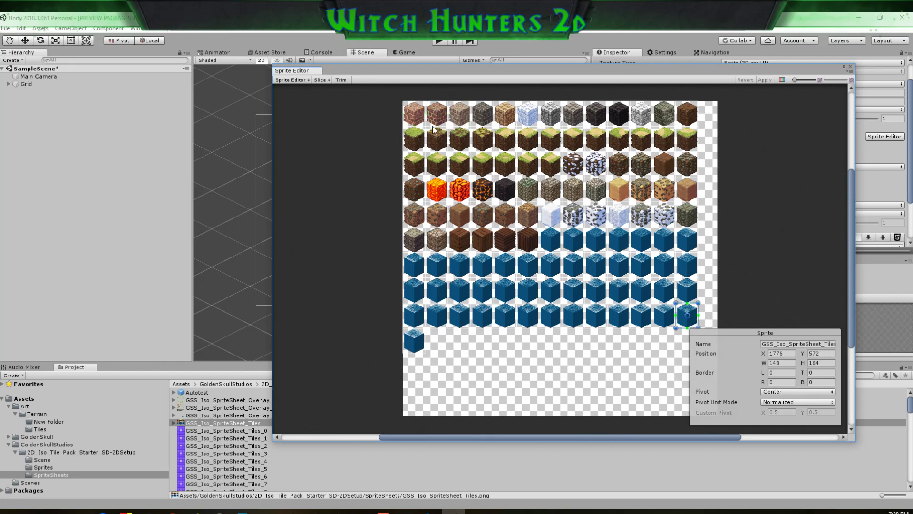
{"action": "left_click_drag", "start_coordinate": [407, 372], "coordinate": [707, 79]}
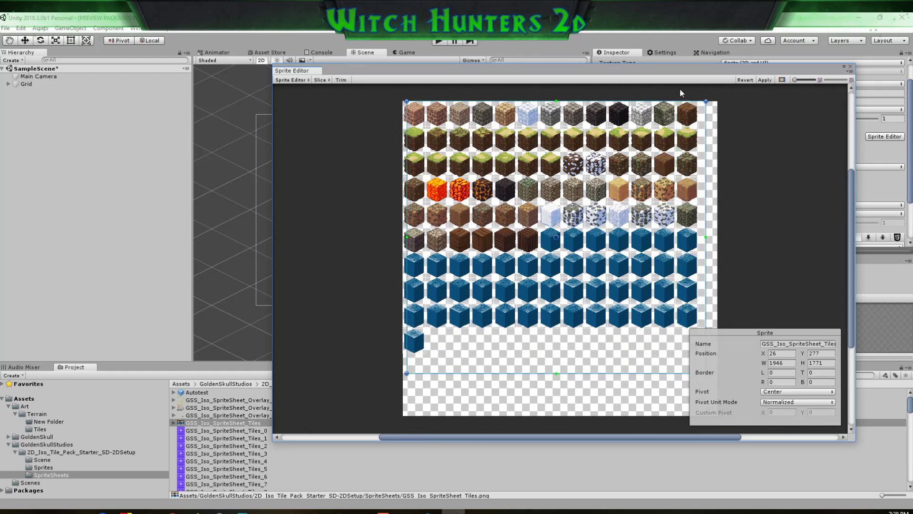
{"action": "left_click", "coordinate": [544, 399]}
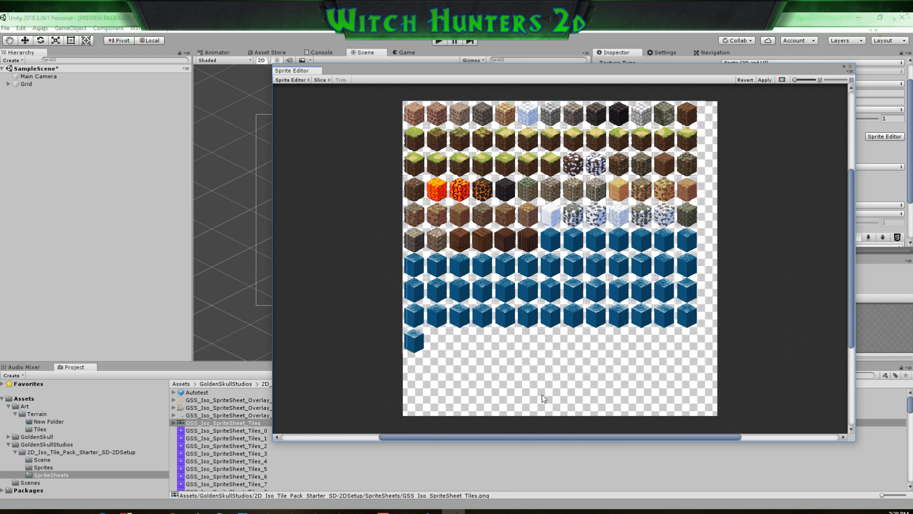
Give the second brick sprite in the sheet's first row a Custom pivot with Y at 0.77
{"action": "left_click", "coordinate": [442, 116]}
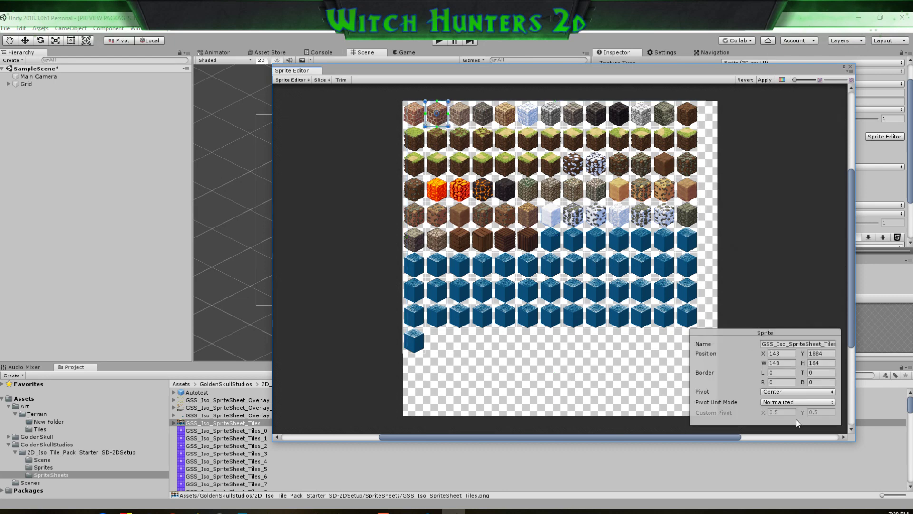
{"action": "left_click", "coordinate": [784, 392]}
{"action": "left_click", "coordinate": [804, 499]}
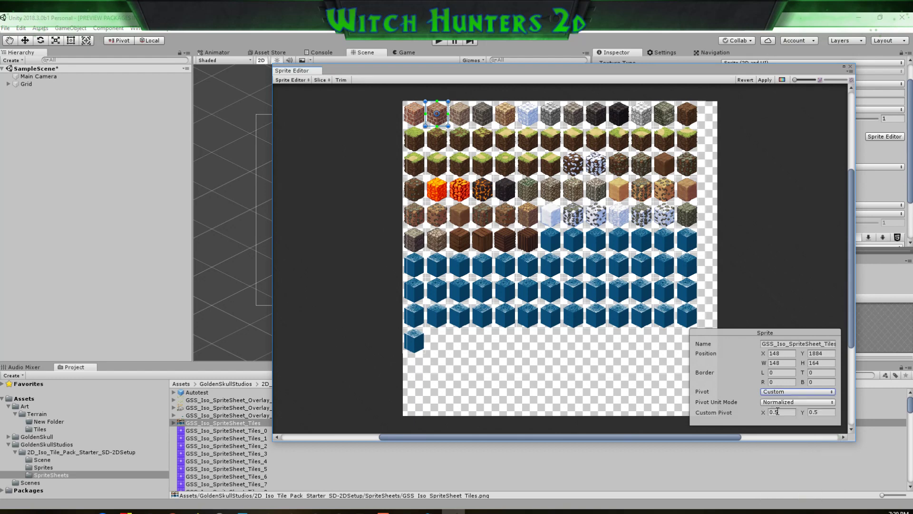
{"action": "left_click", "coordinate": [817, 412]}
{"action": "key", "text": "BackSpace"}
{"action": "type", "text": "77"}
Delete the stray large sprite rectangle covering the sheet and compare the pivots of the first two brick sprites
{"action": "left_click", "coordinate": [621, 347]}
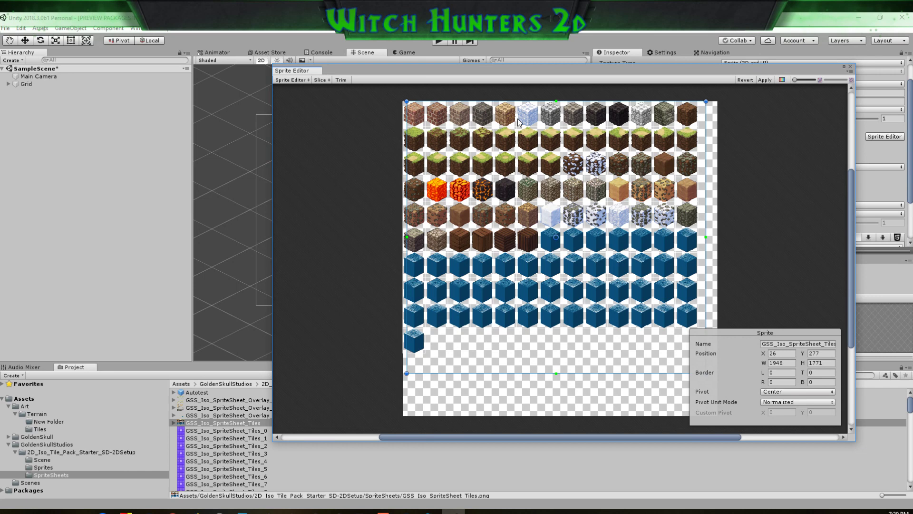
{"action": "key", "text": "Delete"}
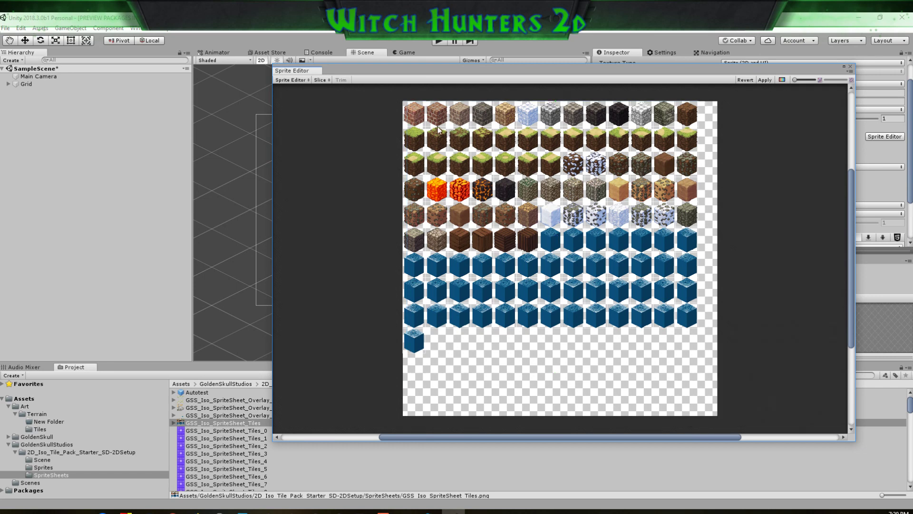
{"action": "left_click", "coordinate": [415, 120]}
{"action": "left_click", "coordinate": [438, 118]}
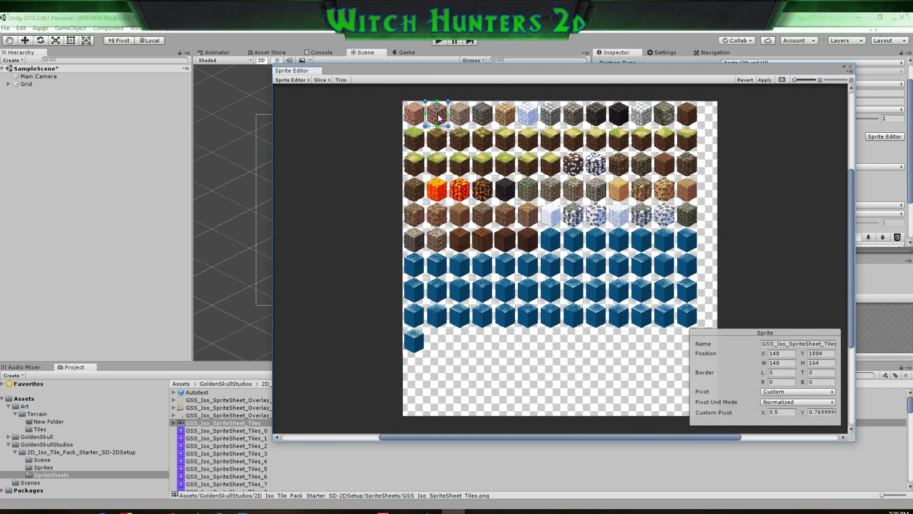
{"action": "left_click", "coordinate": [415, 121]}
Give the third brick sprite in the first row a Custom pivot with Y at 0.77, keeping Normalized units
{"action": "left_click", "coordinate": [458, 121]}
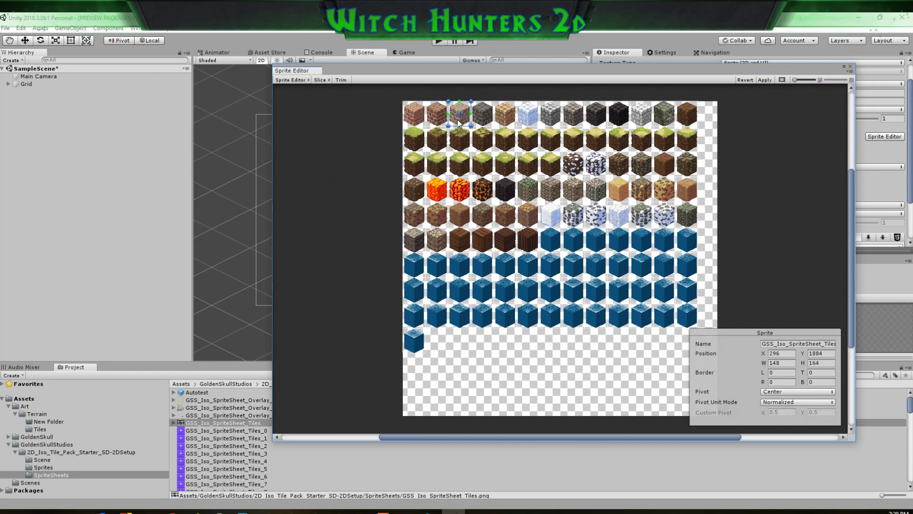
{"action": "left_click", "coordinate": [813, 392]}
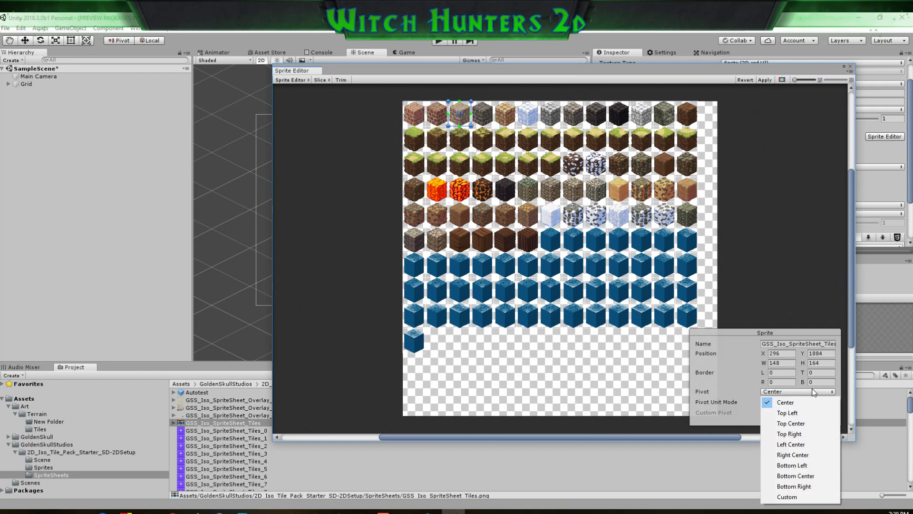
{"action": "left_click", "coordinate": [792, 496]}
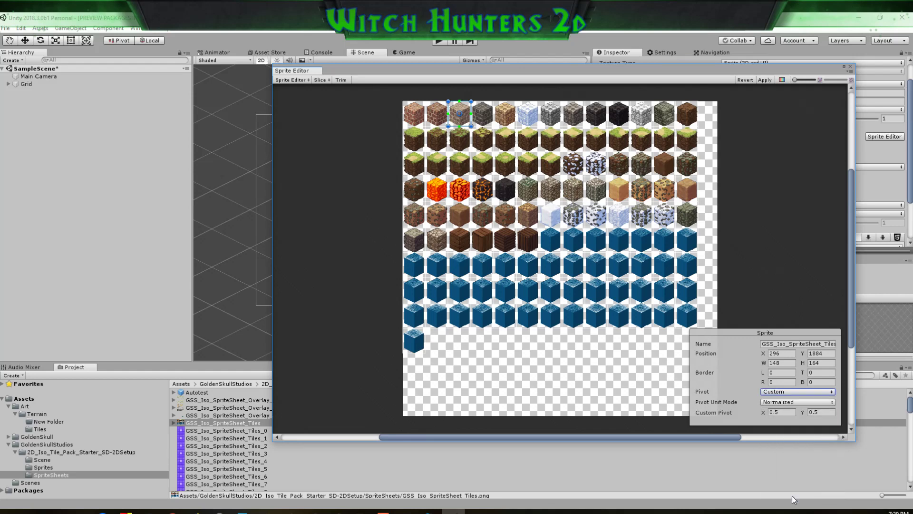
{"action": "left_click", "coordinate": [789, 403]}
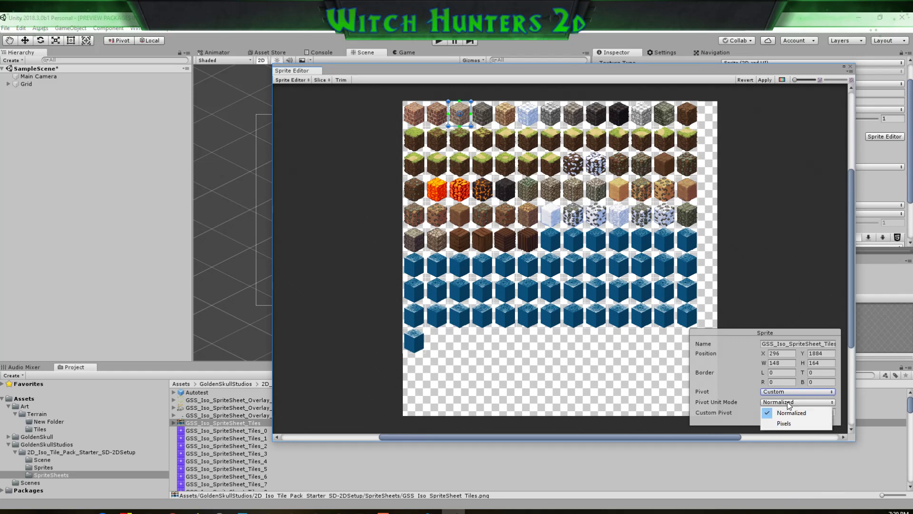
{"action": "left_click", "coordinate": [843, 401]}
{"action": "left_click", "coordinate": [823, 412]}
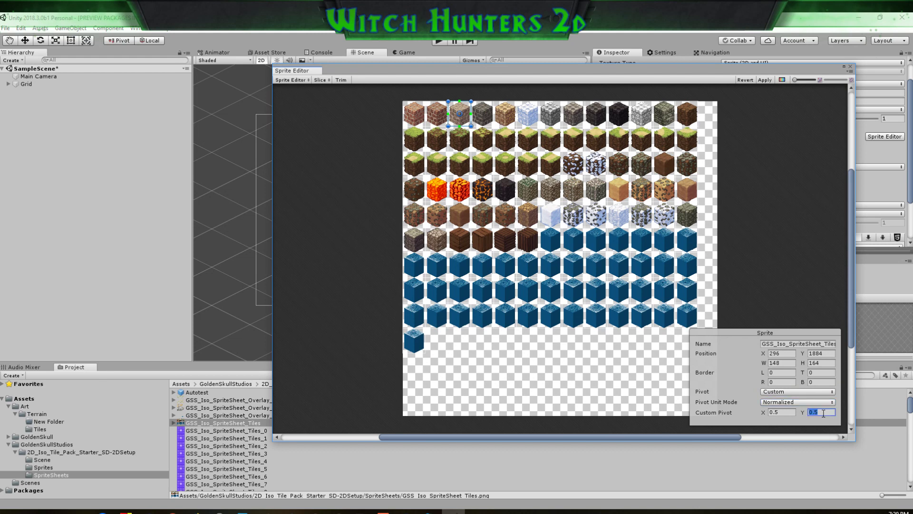
{"action": "type", "text": ".77"}
{"action": "left_click", "coordinate": [549, 380]}
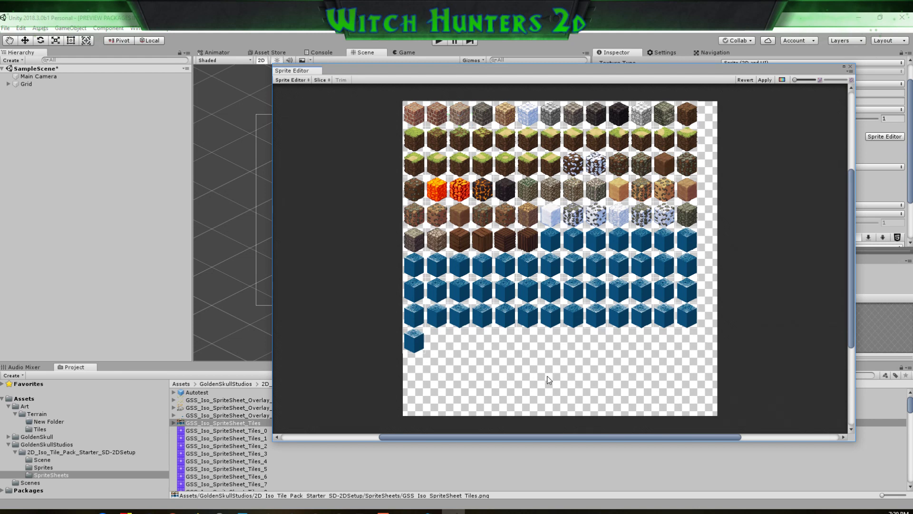
Give the dark grey brick sprite, fourth in the first row, a Custom pivot with Y at 0.77
{"action": "left_click", "coordinate": [482, 116]}
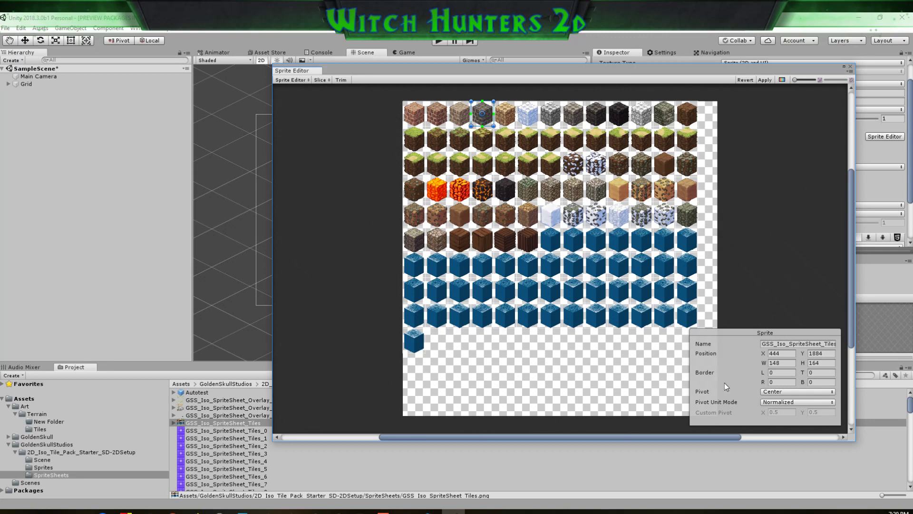
{"action": "left_click", "coordinate": [789, 392]}
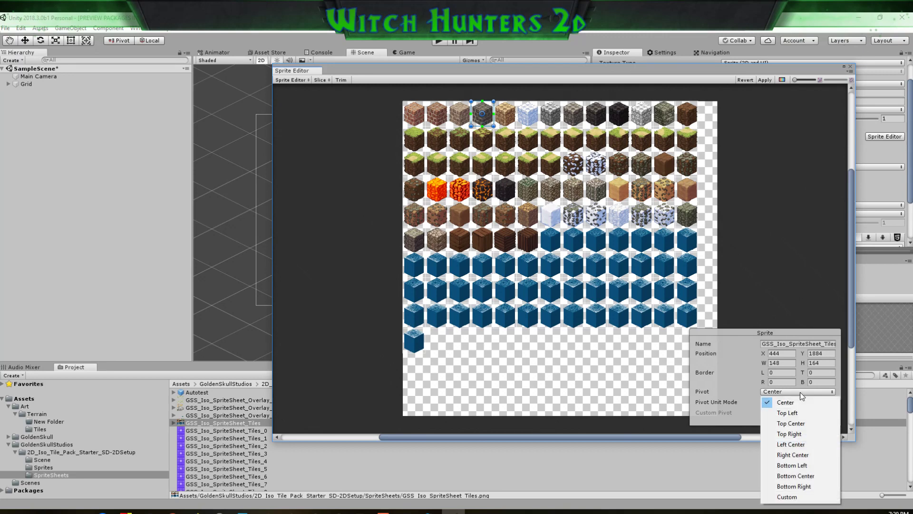
{"action": "left_click", "coordinate": [800, 494]}
{"action": "left_click", "coordinate": [823, 413]}
{"action": "type", "text": ".77"}
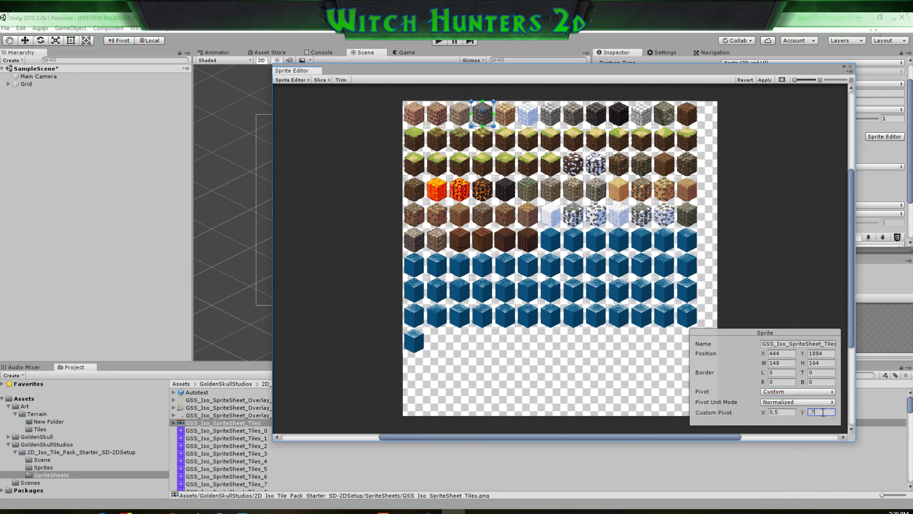
Give the tan brick sprite, fifth in the first row, a Custom pivot with Y at 0.77 and compare it with its neighbour
{"action": "left_click", "coordinate": [504, 117]}
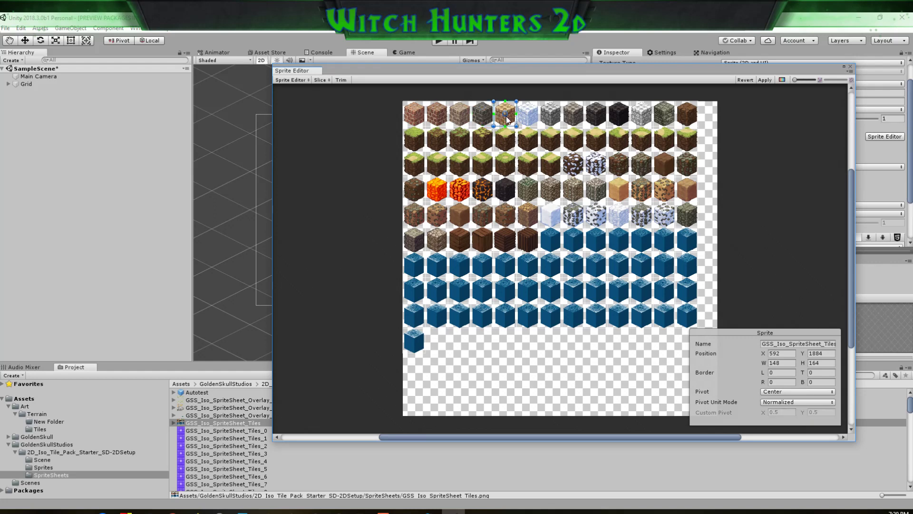
{"action": "left_click", "coordinate": [818, 392]}
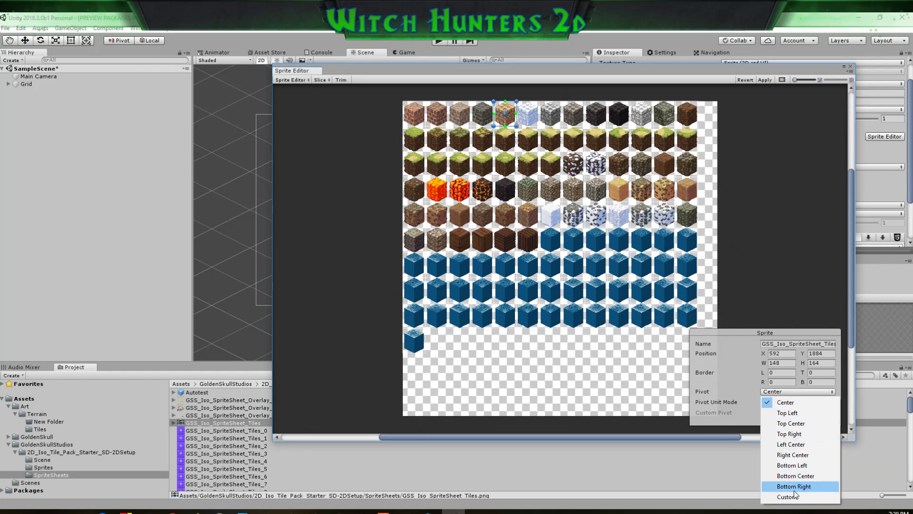
{"action": "left_click", "coordinate": [787, 497]}
{"action": "left_click", "coordinate": [830, 412]}
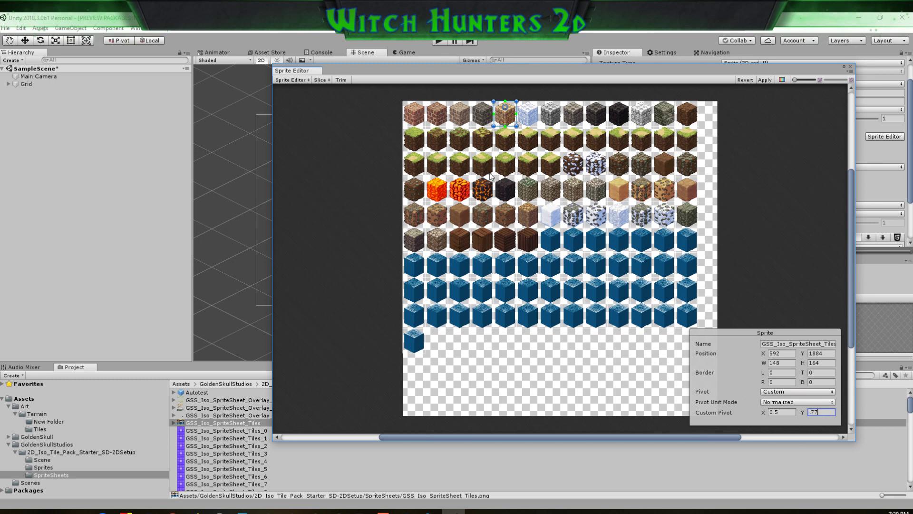
{"action": "left_click", "coordinate": [484, 118]}
{"action": "left_click", "coordinate": [513, 119]}
{"action": "left_click", "coordinate": [484, 122]}
Switch the white brick sprite, sixth in the first row, to a Custom pivot and open its Y value for editing
{"action": "left_click", "coordinate": [530, 123]}
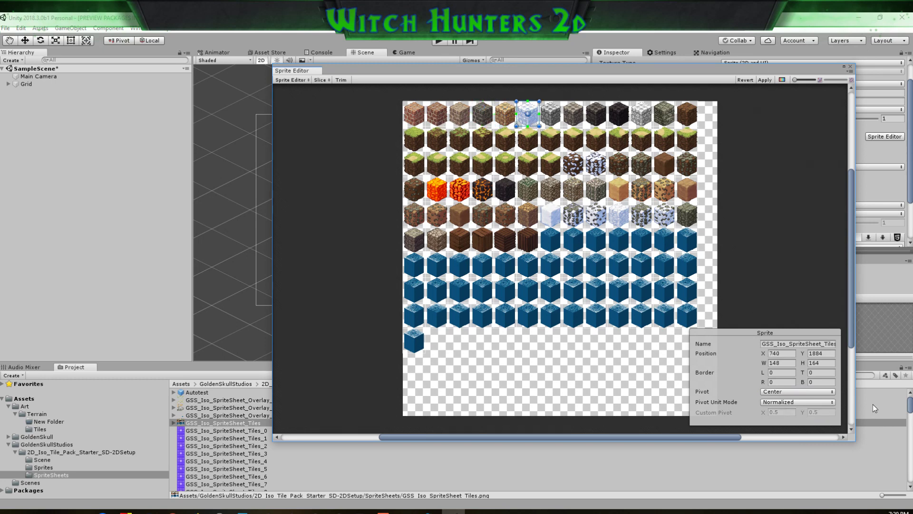
{"action": "left_click", "coordinate": [790, 392]}
{"action": "left_click", "coordinate": [803, 499]}
{"action": "left_click", "coordinate": [827, 410]}
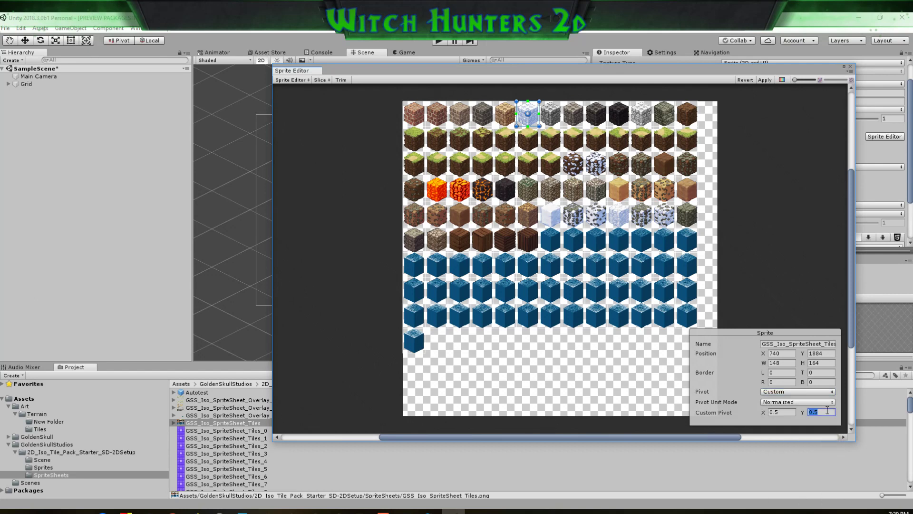
Give the light grey brick sprite, seventh in the first row, a Custom pivot with Y at 0.77
{"action": "left_click", "coordinate": [557, 126]}
{"action": "left_click", "coordinate": [794, 392]}
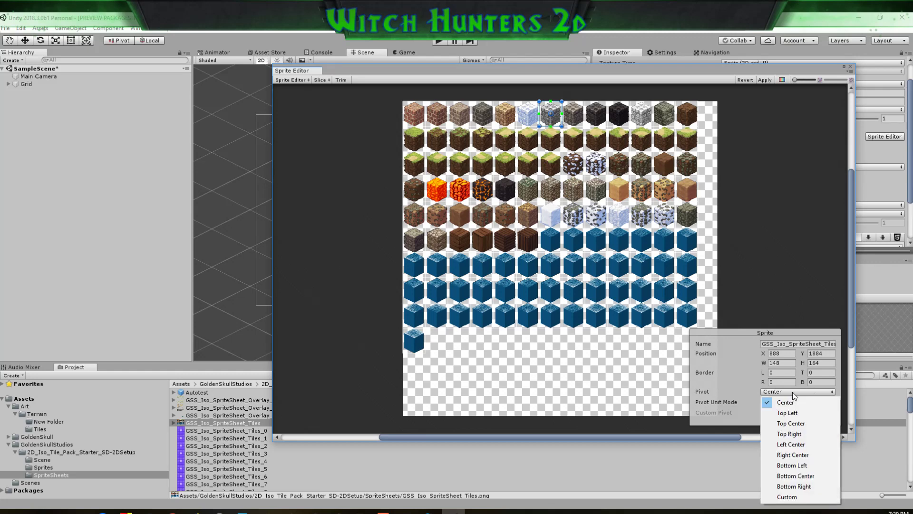
{"action": "left_click", "coordinate": [799, 497]}
{"action": "left_click", "coordinate": [827, 412]}
{"action": "type", "text": ".77"}
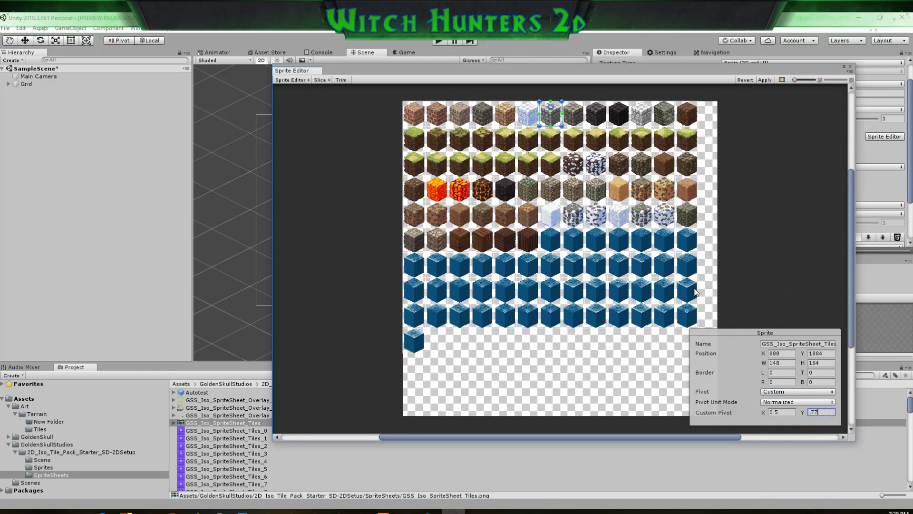
Reposition the Sprite Editor window and give the eighth sprite in the first row a Custom pivot with Y at 0.77
{"action": "left_click", "coordinate": [585, 122]}
{"action": "left_click_drag", "start_coordinate": [713, 76], "coordinate": [472, 237]}
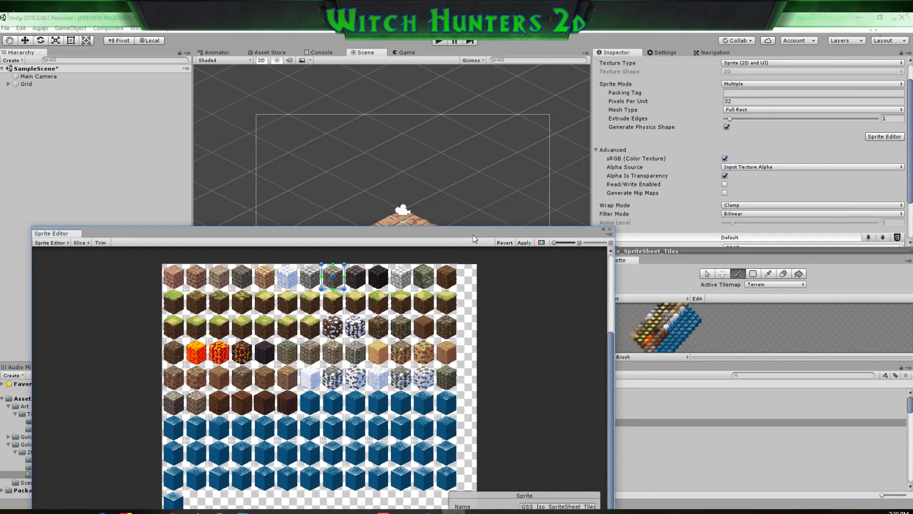
{"action": "left_click_drag", "start_coordinate": [473, 235], "coordinate": [633, 94]}
{"action": "left_click", "coordinate": [728, 411]}
{"action": "left_click", "coordinate": [723, 409]}
{"action": "left_click", "coordinate": [750, 431]}
{"action": "key", "text": "BackSpace"}
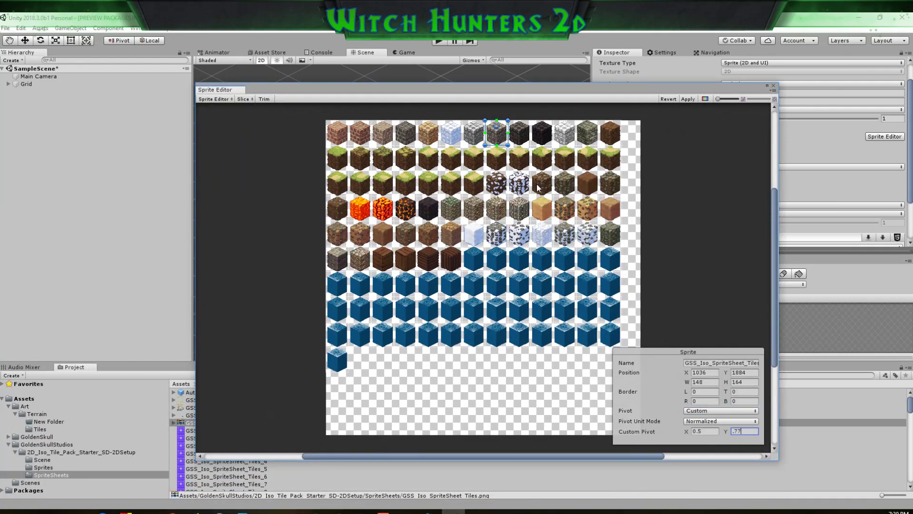
Give the dark brick sprite, ninth in the first row, a Custom pivot with Y at 0.77
{"action": "left_click", "coordinate": [521, 138]}
{"action": "left_click", "coordinate": [726, 412]}
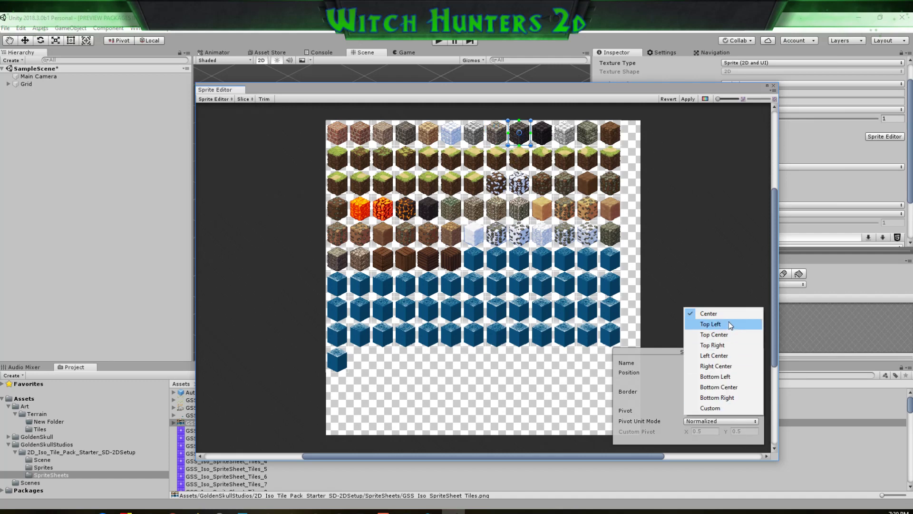
{"action": "left_click", "coordinate": [710, 408]}
{"action": "left_click", "coordinate": [744, 431]}
{"action": "type", "text": ".77"}
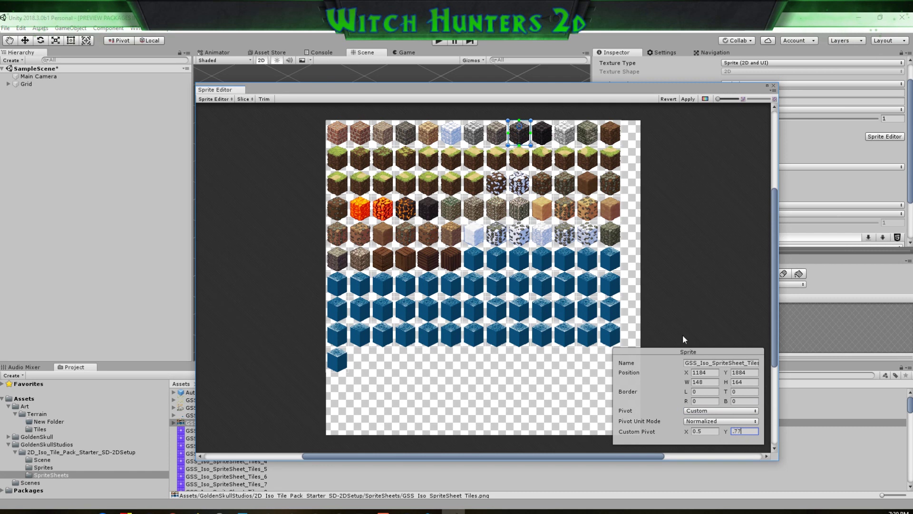
Give the black brick sprite, tenth in the first row, a Custom pivot with Y at 0.77
{"action": "left_click", "coordinate": [550, 129]}
{"action": "left_click", "coordinate": [720, 410]}
{"action": "left_click", "coordinate": [711, 410]}
{"action": "left_click", "coordinate": [748, 431]}
{"action": "type", "text": ".77"}
Give the pale grey brick sprite, eleventh in the first row, a Custom pivot with Y at 0.77
{"action": "left_click", "coordinate": [563, 134]}
{"action": "left_click", "coordinate": [718, 411]}
{"action": "left_click", "coordinate": [713, 416]}
{"action": "left_click", "coordinate": [748, 431]}
{"action": "type", "text": ".77"}
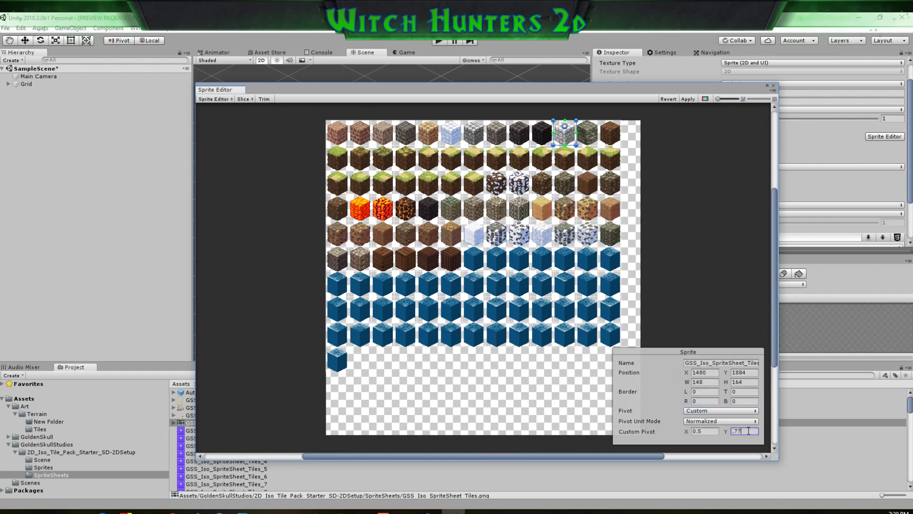
Give the mossy brick sprite, twelfth in the first row, a Custom pivot with Y at 0.77
{"action": "left_click", "coordinate": [590, 136]}
{"action": "left_click", "coordinate": [720, 411]}
{"action": "left_click", "coordinate": [735, 409]}
{"action": "left_click", "coordinate": [751, 431]}
{"action": "type", "text": ".77"}
Give the brown sprite, last in the first row, a Custom pivot with Y at 0.77
{"action": "left_click", "coordinate": [608, 138]}
{"action": "left_click", "coordinate": [722, 411]}
{"action": "left_click", "coordinate": [727, 412]}
{"action": "left_click", "coordinate": [744, 431]}
{"action": "type", "text": ".77"}
Give the first grass block sprite in the second row a Custom pivot with Y at 0.77
{"action": "left_click", "coordinate": [333, 166]}
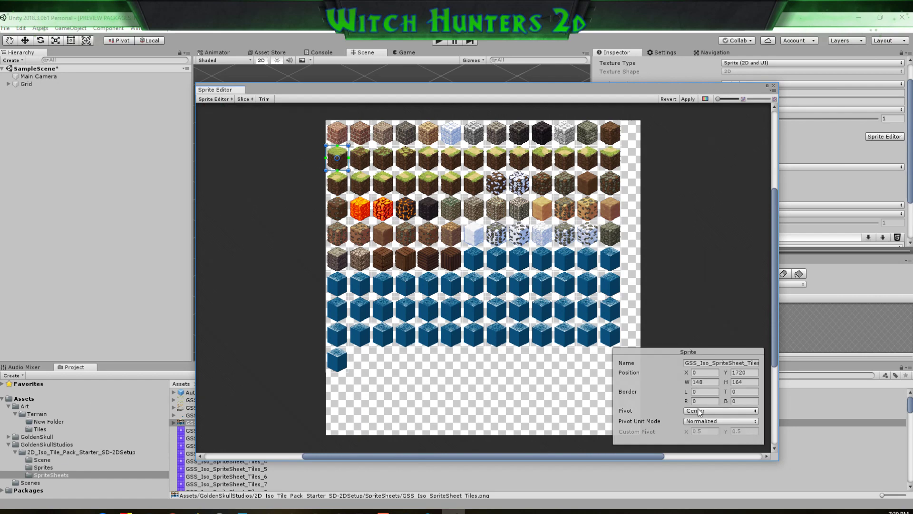
{"action": "double_click", "coordinate": [699, 409]}
{"action": "left_click", "coordinate": [700, 409]}
{"action": "left_click", "coordinate": [700, 410]}
{"action": "left_click_drag", "start_coordinate": [754, 430], "coordinate": [724, 409]}
{"action": "type", "text": ".77"}
Switch the second sprite in the second row to a Custom pivot and open its Y value for editing
{"action": "left_click", "coordinate": [366, 162]}
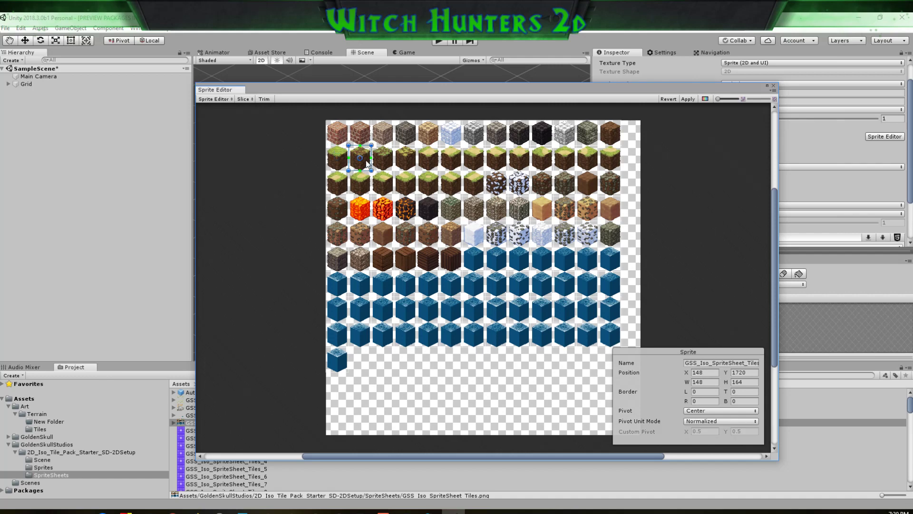
{"action": "left_click", "coordinate": [724, 410]}
{"action": "left_click", "coordinate": [722, 409]}
{"action": "left_click", "coordinate": [745, 433]}
Give the third sprite in the second row a Custom pivot with Y at 0.77
{"action": "left_click", "coordinate": [384, 166]}
{"action": "left_click", "coordinate": [737, 412]}
{"action": "left_click", "coordinate": [738, 413]}
{"action": "left_click", "coordinate": [744, 431]}
{"action": "type", "text": ".77"}
Give the fourth sprite in the second row a Custom pivot with Y at 0.77
{"action": "left_click", "coordinate": [408, 162]}
{"action": "left_click", "coordinate": [738, 409]}
{"action": "left_click", "coordinate": [737, 413]}
{"action": "left_click", "coordinate": [745, 431]}
{"action": "type", "text": ".77"}
Switch the fifth sprite in the second row to a Custom pivot
{"action": "left_click", "coordinate": [427, 160]}
{"action": "left_click", "coordinate": [737, 410]}
{"action": "left_click", "coordinate": [738, 413]}
Give the sixth sprite in the second row a Custom pivot with Y at 0.77
{"action": "left_click", "coordinate": [452, 159]}
{"action": "left_click", "coordinate": [721, 411]}
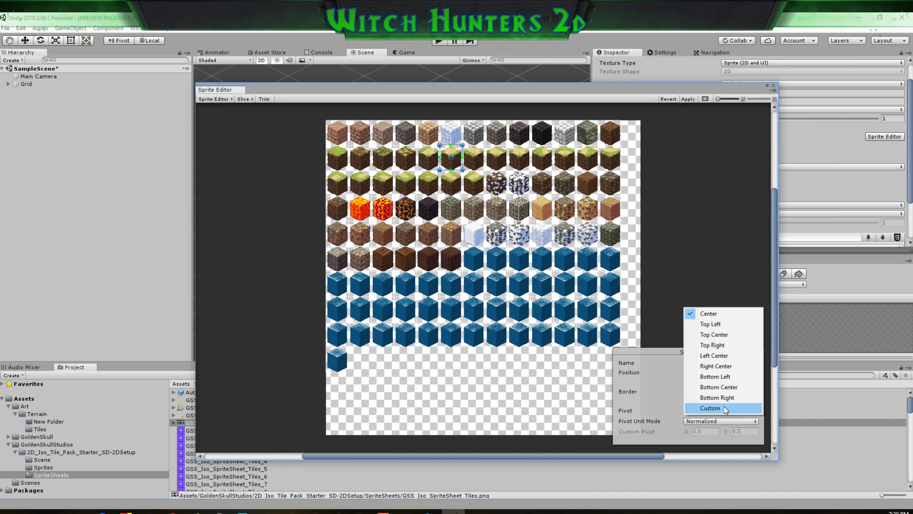
{"action": "left_click", "coordinate": [724, 406]}
{"action": "left_click", "coordinate": [745, 431]}
{"action": "type", "text": ".77"}
Switch the seventh sprite in the second row to a Custom pivot
{"action": "left_click", "coordinate": [474, 158]}
{"action": "left_click", "coordinate": [721, 411]}
{"action": "left_click", "coordinate": [726, 406]}
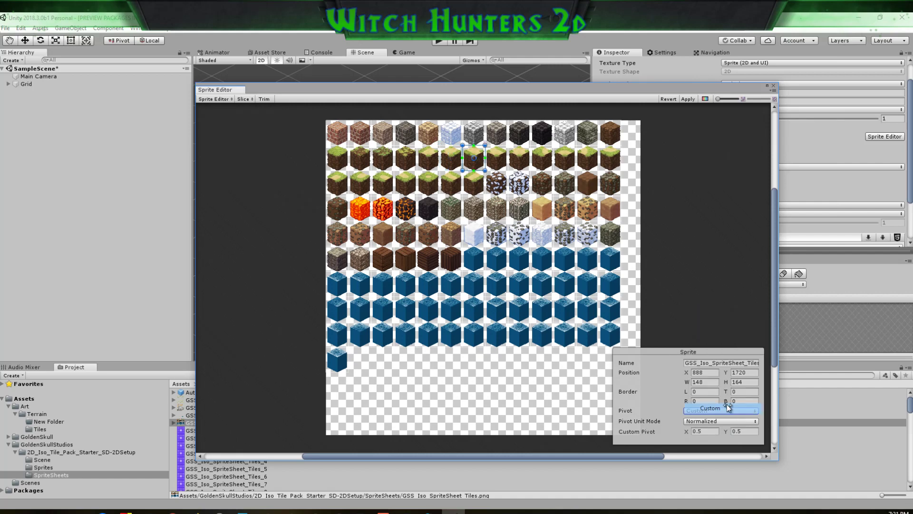
Give the eighth sprite in the second row a Custom pivot with Y at 0.77
{"action": "left_click", "coordinate": [498, 171]}
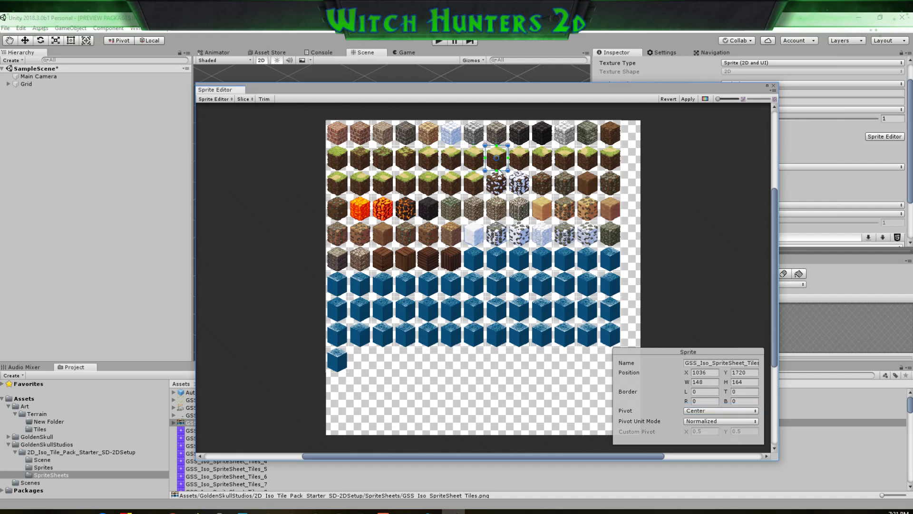
{"action": "left_click", "coordinate": [721, 410]}
{"action": "left_click", "coordinate": [720, 406]}
{"action": "left_click", "coordinate": [745, 431]}
{"action": "type", "text": ".77"}
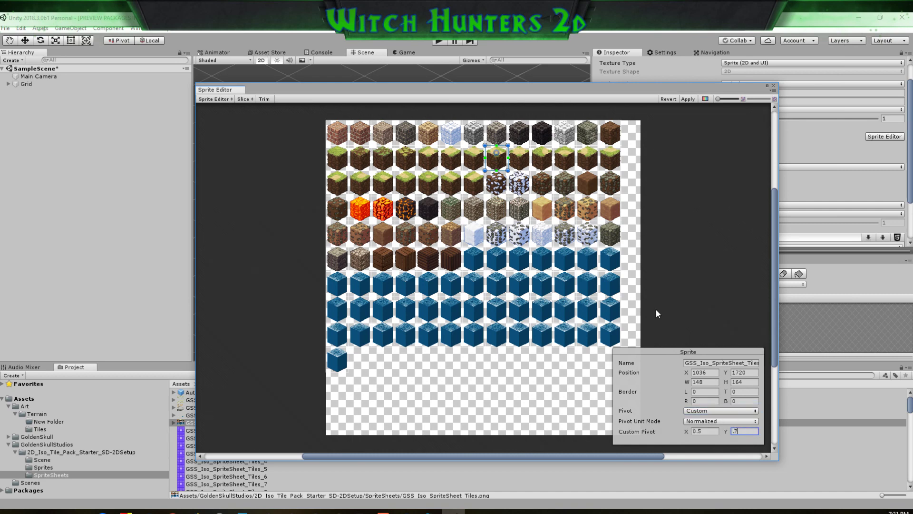
Switch the ninth sprite in the second row to a Custom pivot
{"action": "left_click", "coordinate": [517, 170]}
{"action": "left_click", "coordinate": [724, 412]}
{"action": "left_click", "coordinate": [729, 415]}
Switch the tenth sprite in the second row to a Custom pivot and edit its Y value
{"action": "left_click", "coordinate": [538, 168]}
{"action": "left_click", "coordinate": [700, 411]}
{"action": "left_click", "coordinate": [730, 418]}
{"action": "left_click", "coordinate": [745, 431]}
{"action": "type", "text": "."}
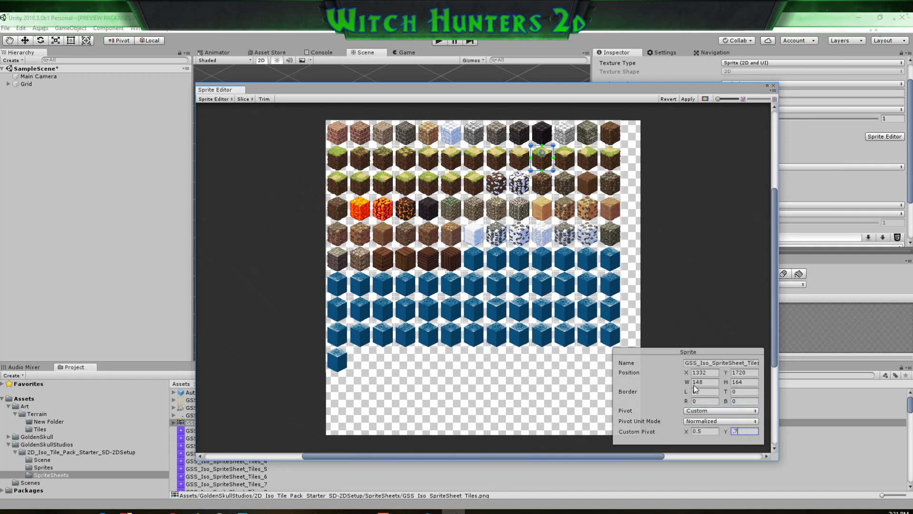
Give the eleventh sprite in the second row a Custom pivot with Y at 0.77
{"action": "left_click", "coordinate": [565, 158]}
{"action": "left_click", "coordinate": [722, 410]}
{"action": "left_click", "coordinate": [729, 413]}
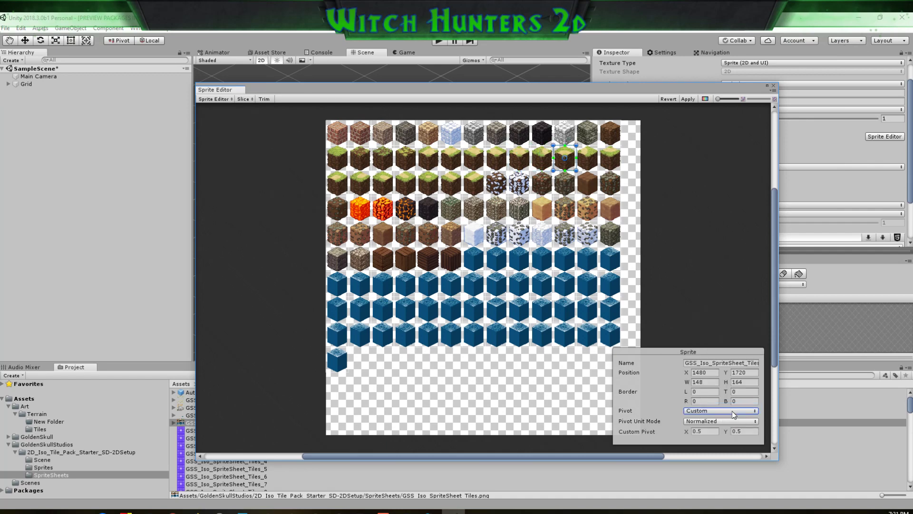
{"action": "left_click", "coordinate": [742, 431]}
{"action": "type", "text": ".77"}
Give the twelfth sprite in the second row a Custom pivot with Y at 0.77
{"action": "left_click", "coordinate": [583, 156]}
{"action": "left_click", "coordinate": [723, 411]}
{"action": "left_click", "coordinate": [728, 413]}
{"action": "left_click", "coordinate": [742, 431]}
{"action": "type", "text": ".77"}
Give the last sprite in the second row a Custom pivot with Y at 0.77
{"action": "left_click", "coordinate": [611, 168]}
{"action": "left_click", "coordinate": [720, 410]}
{"action": "left_click", "coordinate": [714, 414]}
{"action": "left_click", "coordinate": [746, 431]}
{"action": "type", "text": ".77"}
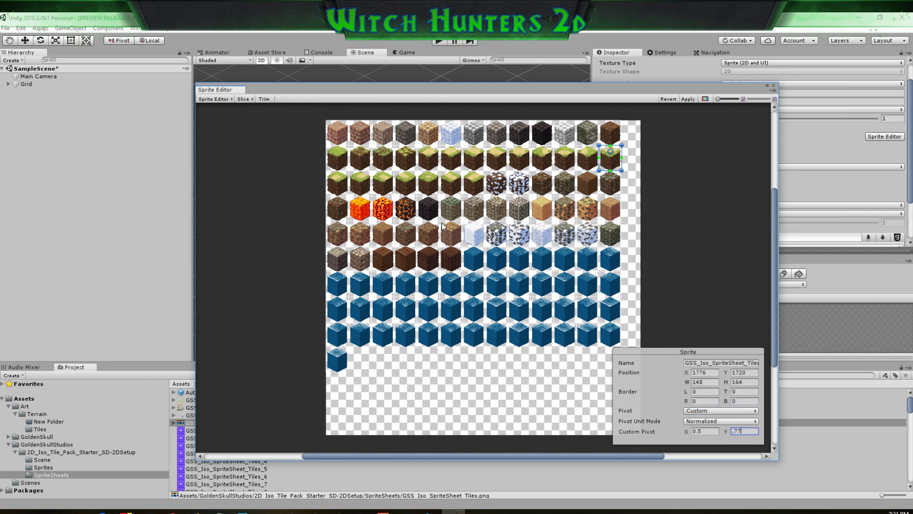
Give the first grass block sprite in the third row a Custom pivot with Y at 0.77
{"action": "left_click", "coordinate": [341, 185]}
{"action": "left_click", "coordinate": [730, 412]}
{"action": "left_click", "coordinate": [723, 414]}
{"action": "left_click", "coordinate": [745, 431]}
{"action": "type", "text": ".77"}
Switch the second sprite in the third row to a Custom pivot and open its Y value for editing
{"action": "left_click", "coordinate": [360, 183]}
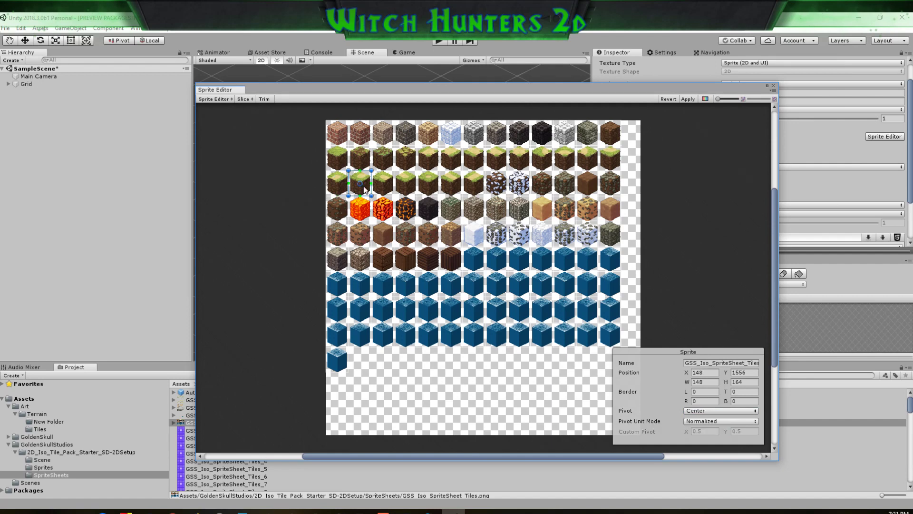
{"action": "left_click", "coordinate": [742, 410]}
{"action": "left_click", "coordinate": [737, 413]}
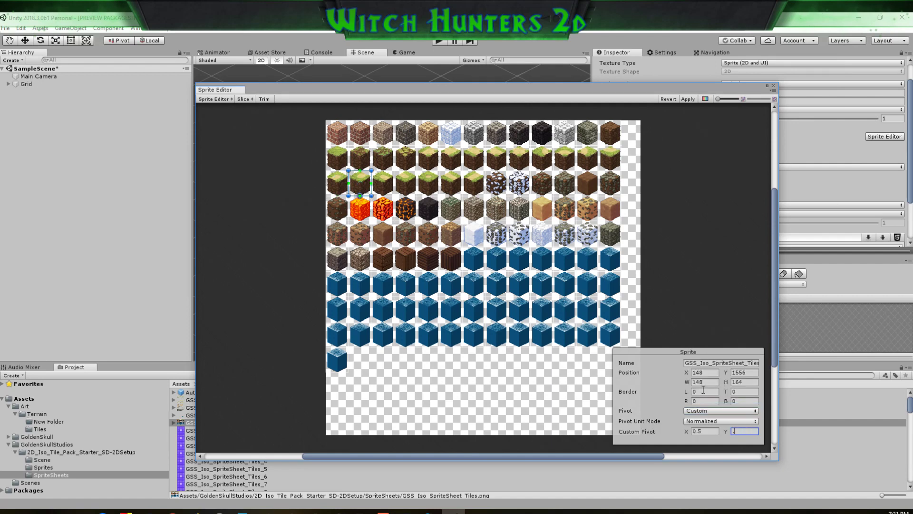
Give the third sprite in the third row a Custom pivot with Y at 0.77
{"action": "left_click", "coordinate": [386, 186]}
{"action": "left_click", "coordinate": [720, 411]}
{"action": "left_click", "coordinate": [702, 417]}
{"action": "left_click", "coordinate": [744, 431]}
{"action": "type", "text": ".77"}
Give the fourth sprite in the third row a Custom pivot with Y at 0.77
{"action": "left_click", "coordinate": [408, 186]}
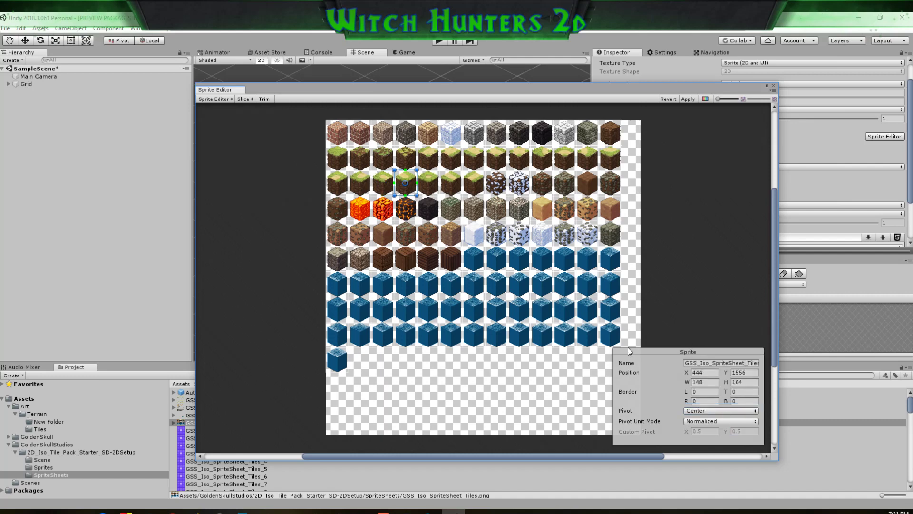
{"action": "left_click", "coordinate": [706, 411]}
{"action": "left_click", "coordinate": [711, 413]}
{"action": "left_click", "coordinate": [749, 433]}
{"action": "type", "text": ".77"}
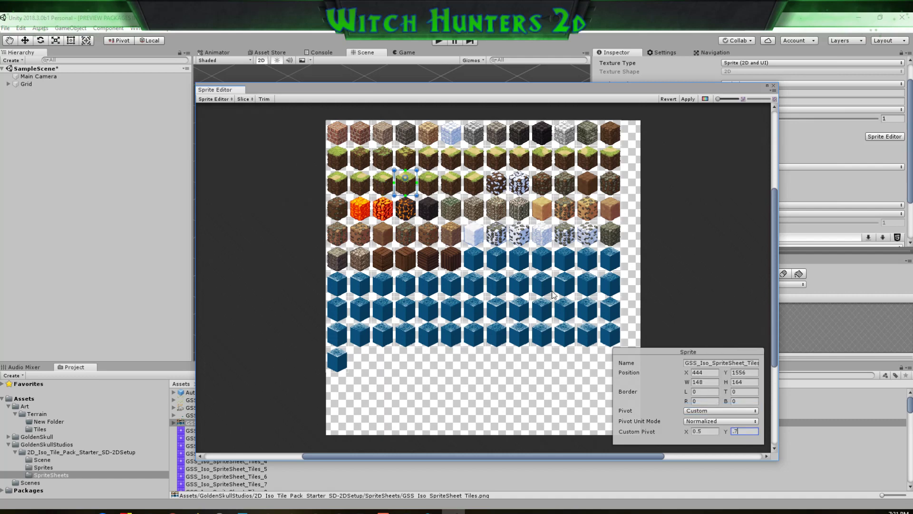
Give the fifth sprite in the third row a Custom pivot with Y at 0.77
{"action": "left_click", "coordinate": [423, 185]}
{"action": "left_click", "coordinate": [713, 411]}
{"action": "left_click", "coordinate": [704, 407]}
{"action": "left_click", "coordinate": [744, 431]}
{"action": "type", "text": ".77"}
Give the sixth sprite in the third row a Custom pivot with Y at 0.77
{"action": "left_click", "coordinate": [450, 184]}
{"action": "left_click", "coordinate": [728, 411]}
{"action": "left_click", "coordinate": [741, 408]}
{"action": "type", "text": ".77"}
Give the seventh sprite in the third row a Custom pivot with Y at 0.77
{"action": "left_click", "coordinate": [477, 182]}
{"action": "left_click", "coordinate": [720, 410]}
{"action": "left_click", "coordinate": [732, 408]}
{"action": "left_click", "coordinate": [744, 432]}
{"action": "type", "text": ".77"}
Give the speckled sprite, eighth in the third row, a Custom pivot with Y at 0.77
{"action": "left_click", "coordinate": [503, 189]}
{"action": "left_click", "coordinate": [728, 412]}
{"action": "left_click", "coordinate": [732, 408]}
{"action": "left_click", "coordinate": [743, 431]}
{"action": "type", "text": ".77"}
Give the white speckled sprite, ninth in the third row, a Custom pivot with Y at 0.77
{"action": "left_click", "coordinate": [520, 188]}
{"action": "left_click", "coordinate": [721, 411]}
{"action": "left_click", "coordinate": [731, 408]}
{"action": "left_click", "coordinate": [744, 432]}
{"action": "type", "text": ".77"}
Give the tenth sprite in the third row a Custom pivot with Y at 0.77
{"action": "left_click", "coordinate": [543, 186]}
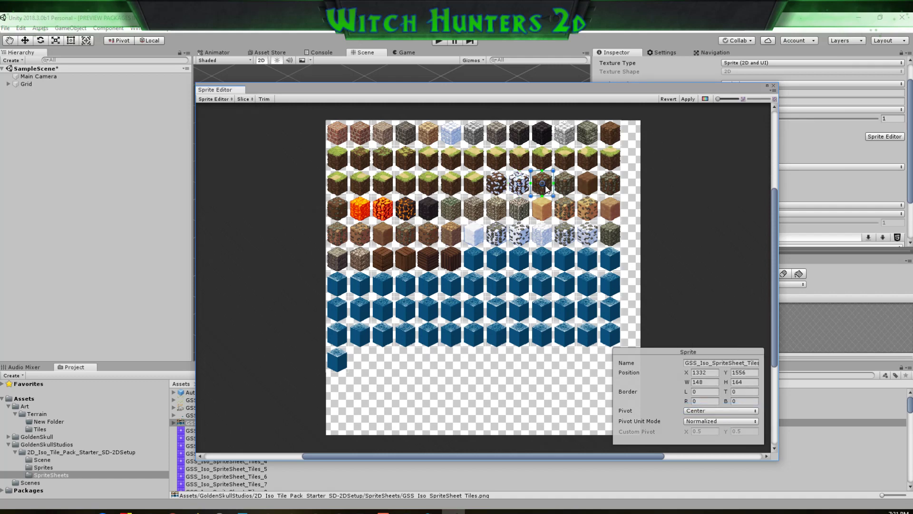
{"action": "left_click", "coordinate": [721, 410]}
{"action": "left_click", "coordinate": [732, 408]}
{"action": "left_click", "coordinate": [744, 431]}
{"action": "type", "text": ".77"}
Give the eleventh sprite in the third row a Custom pivot with Y at 0.77
{"action": "left_click", "coordinate": [565, 187]}
{"action": "left_click", "coordinate": [720, 411]}
{"action": "left_click", "coordinate": [732, 408]}
{"action": "left_click", "coordinate": [744, 431]}
{"action": "type", "text": ".77"}
Give the plain brown sprite, twelfth in the third row, a Custom pivot with Y at 0.77
{"action": "left_click", "coordinate": [590, 190]}
{"action": "left_click", "coordinate": [728, 415]}
{"action": "left_click", "coordinate": [739, 412]}
{"action": "left_click", "coordinate": [742, 431]}
{"action": "type", "text": ".77"}
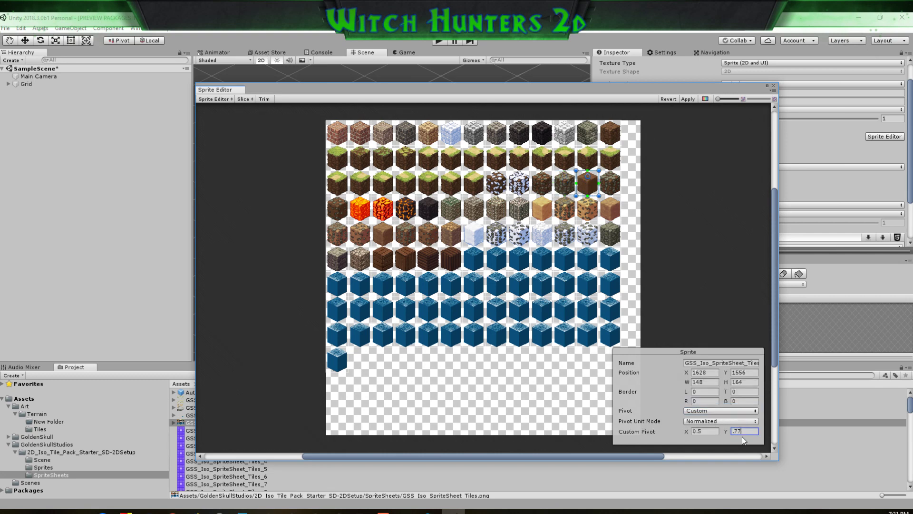
Give the last sprite in the third row a Custom pivot with Y at 0.77
{"action": "left_click", "coordinate": [611, 183]}
{"action": "left_click", "coordinate": [720, 411]}
{"action": "left_click", "coordinate": [720, 407]}
{"action": "left_click", "coordinate": [745, 430]}
{"action": "double_click", "coordinate": [745, 431]}
{"action": "type", "text": ".77"}
Switch the brown sprite, first in the fourth row, to a Custom pivot and edit its Y value
{"action": "left_click", "coordinate": [335, 206]}
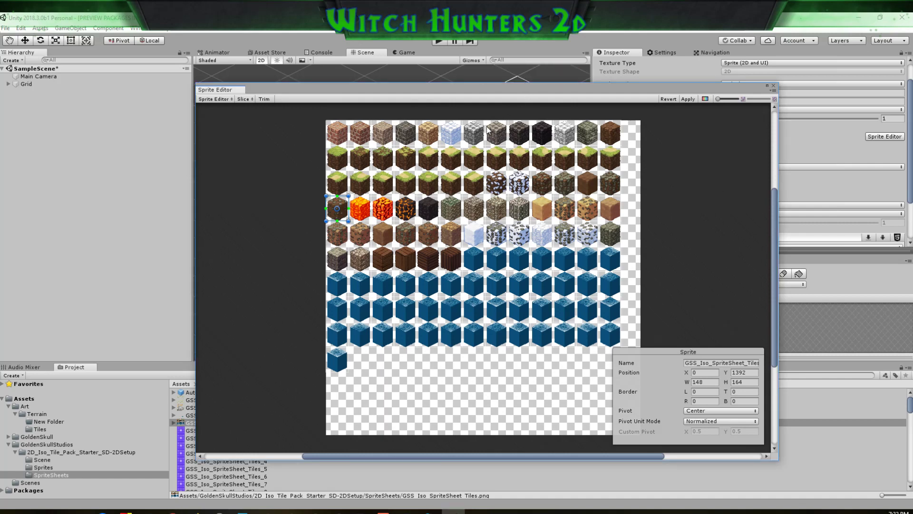
{"action": "left_click", "coordinate": [733, 411]}
{"action": "left_click", "coordinate": [733, 410]}
{"action": "left_click", "coordinate": [742, 429]}
{"action": "type", "text": "."}
Give the orange lava sprite, second in the fourth row, a Custom pivot with Y at 0.77
{"action": "left_click", "coordinate": [360, 213]}
{"action": "left_click", "coordinate": [733, 411]}
{"action": "left_click", "coordinate": [713, 410]}
{"action": "left_click", "coordinate": [744, 431]}
{"action": "type", "text": ".77"}
Give the cracked lava sprite, third in the fourth row, a Custom pivot with Y at 0.77
{"action": "left_click", "coordinate": [389, 217]}
{"action": "left_click", "coordinate": [755, 410]}
{"action": "left_click", "coordinate": [733, 408]}
{"action": "left_click", "coordinate": [750, 430]}
{"action": "type", "text": ".77"}
Give the dark cracked lava sprite, fourth in the fourth row, a Custom pivot with Y at 0.77
{"action": "left_click", "coordinate": [404, 210]}
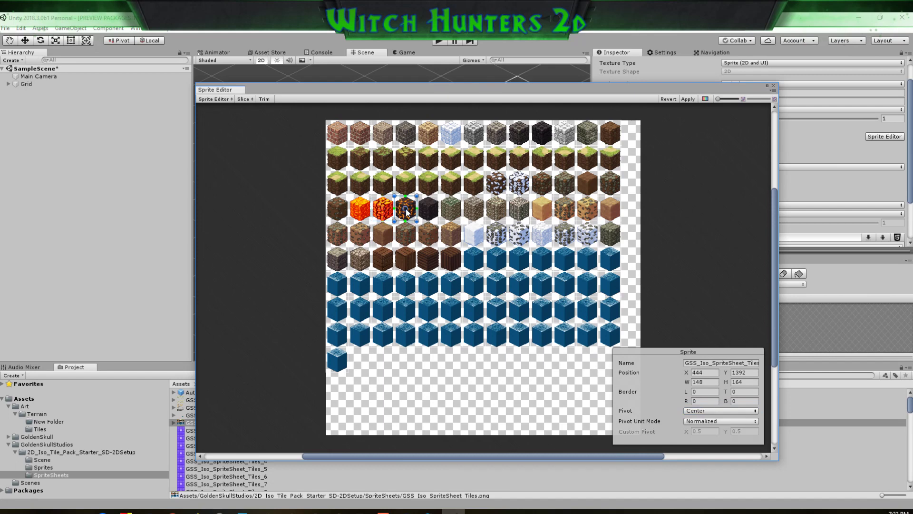
{"action": "left_click", "coordinate": [733, 411]}
{"action": "left_click", "coordinate": [751, 430]}
{"action": "type", "text": ".77"}
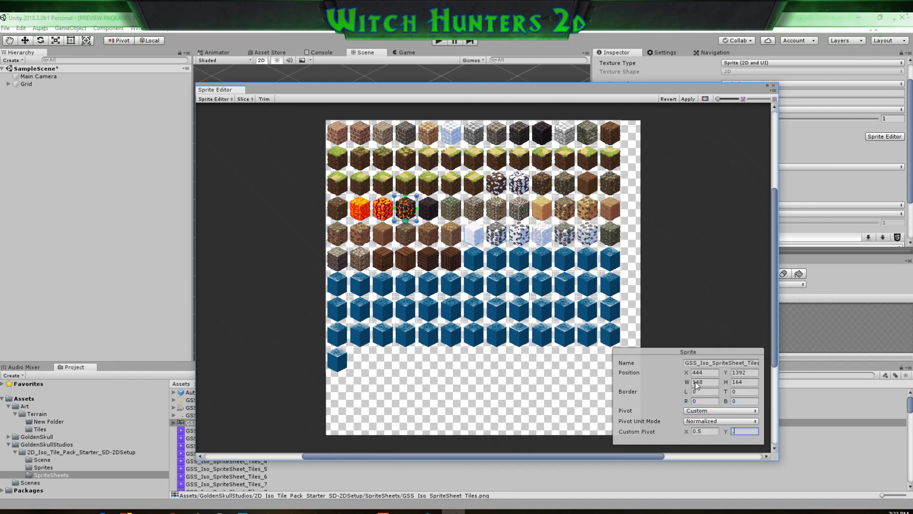
Give the black sprite, fifth in the fourth row, a Custom pivot with Y at 0.77
{"action": "left_click", "coordinate": [431, 209]}
{"action": "left_click", "coordinate": [733, 410]}
{"action": "left_click", "coordinate": [730, 410]}
{"action": "left_click", "coordinate": [743, 431]}
{"action": "type", "text": ".77"}
Give the sixth and seventh sprites in the fourth row Custom pivots with Y at 0.77
{"action": "left_click", "coordinate": [451, 210]}
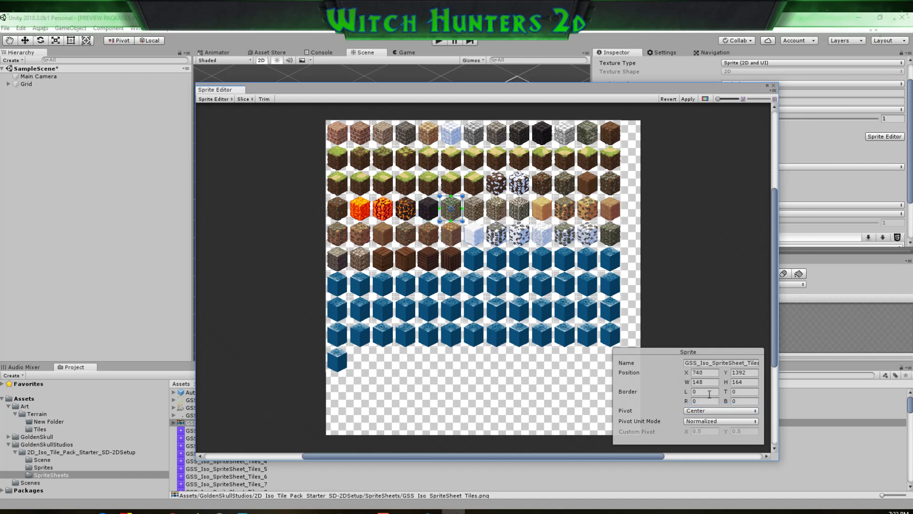
{"action": "left_click", "coordinate": [713, 410]}
{"action": "left_click", "coordinate": [724, 412]}
{"action": "left_click", "coordinate": [742, 431]}
{"action": "type", "text": "."}
{"action": "left_click", "coordinate": [473, 208]}
{"action": "left_click", "coordinate": [704, 412]}
{"action": "left_click", "coordinate": [724, 408]}
{"action": "left_click", "coordinate": [744, 431]}
{"action": "type", "text": ".77"}
Give the eighth and ninth sprites in the fourth row Custom pivots with Y at 0.77
{"action": "left_click", "coordinate": [497, 209]}
{"action": "left_click", "coordinate": [722, 410]}
{"action": "left_click", "coordinate": [729, 406]}
{"action": "left_click", "coordinate": [744, 430]}
{"action": "type", "text": "."}
{"action": "left_click", "coordinate": [517, 209]}
{"action": "left_click", "coordinate": [714, 412]}
{"action": "left_click", "coordinate": [723, 408]}
{"action": "left_click", "coordinate": [744, 431]}
{"action": "type", "text": ".77"}
Give the sand-coloured sprite, tenth in the fourth row, a Custom pivot with Y at 0.77
{"action": "left_click", "coordinate": [542, 209]}
{"action": "left_click", "coordinate": [704, 412]}
{"action": "left_click", "coordinate": [723, 408]}
{"action": "left_click", "coordinate": [744, 431]}
{"action": "type", "text": ".77"}
Give the eleventh sprite in the fourth row a Custom pivot with Y at 0.77
{"action": "left_click", "coordinate": [568, 208]}
{"action": "left_click", "coordinate": [714, 410]}
{"action": "left_click", "coordinate": [728, 413]}
{"action": "left_click", "coordinate": [742, 431]}
{"action": "type", "text": ".77"}
Give the twelfth sprite in the fourth row a Custom pivot with Y at 0.77
{"action": "left_click", "coordinate": [591, 211]}
{"action": "left_click", "coordinate": [733, 411]}
{"action": "left_click", "coordinate": [726, 408]}
{"action": "left_click", "coordinate": [743, 430]}
{"action": "type", "text": ".77"}
Give the last sprite in the fourth row a Custom pivot with Y at 0.77
{"action": "left_click", "coordinate": [611, 219]}
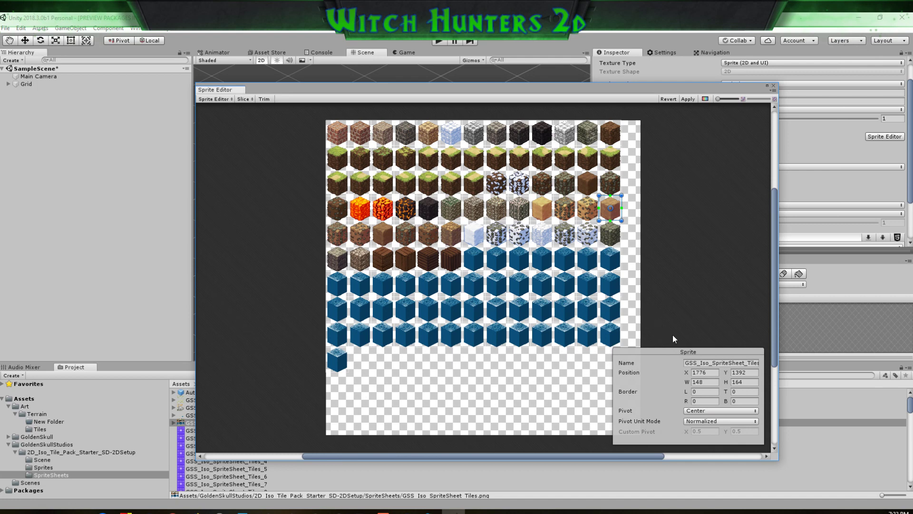
{"action": "left_click", "coordinate": [734, 412]}
{"action": "left_click", "coordinate": [733, 408]}
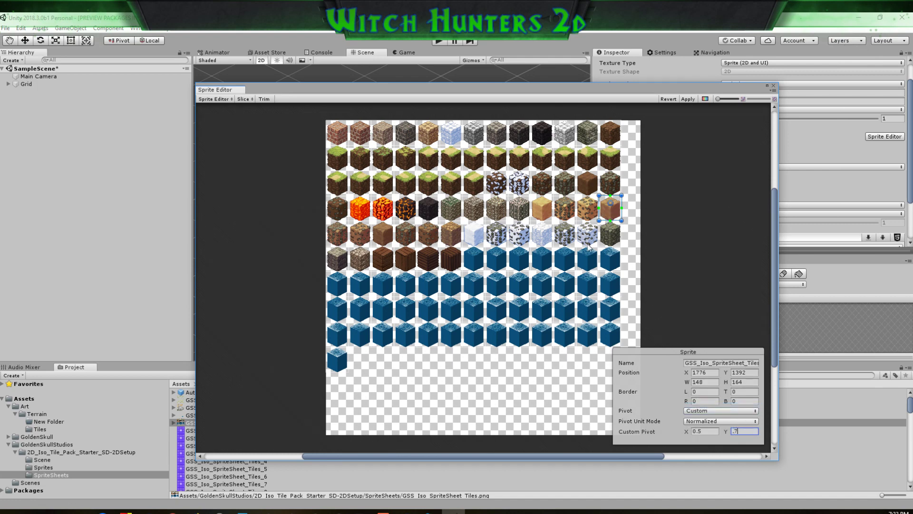
{"action": "left_click", "coordinate": [580, 215]}
Give the first two sprites in the fifth row Custom pivots with Y at 0.77
{"action": "left_click", "coordinate": [341, 235]}
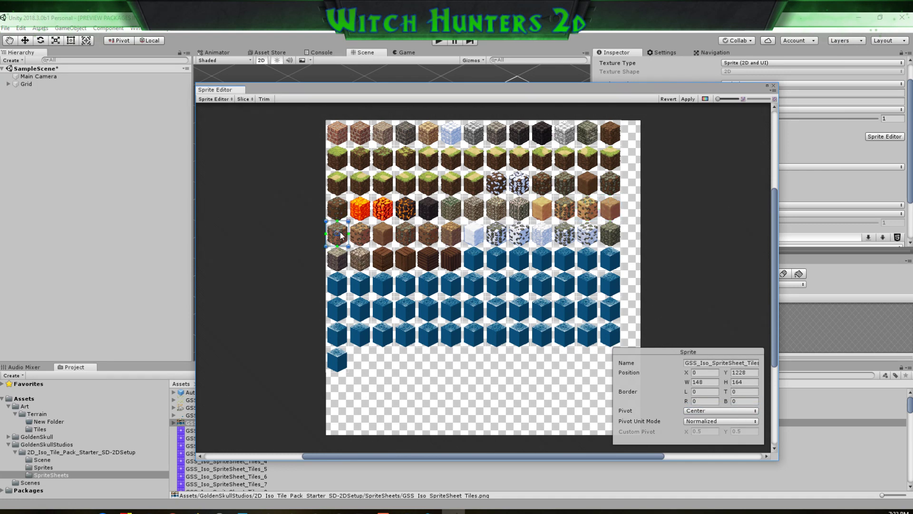
{"action": "left_click", "coordinate": [724, 412]}
{"action": "left_click", "coordinate": [728, 410]}
{"action": "left_click", "coordinate": [360, 233]}
{"action": "left_click", "coordinate": [740, 409]}
{"action": "left_click", "coordinate": [740, 413]}
{"action": "left_click", "coordinate": [743, 431]}
{"action": "type", "text": ".77"}
Give the third and fourth sprites in the fifth row Custom pivots with Y at 0.77
{"action": "left_click", "coordinate": [384, 236]}
{"action": "left_click", "coordinate": [738, 412]}
{"action": "left_click", "coordinate": [740, 411]}
{"action": "left_click", "coordinate": [751, 432]}
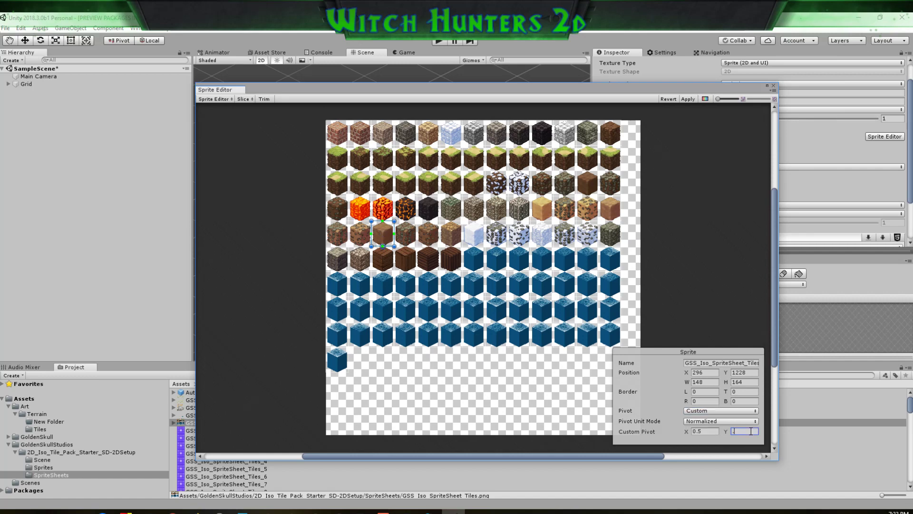
{"action": "left_click", "coordinate": [406, 235]}
{"action": "left_click", "coordinate": [714, 410]}
{"action": "left_click", "coordinate": [719, 416]}
{"action": "left_click", "coordinate": [744, 430]}
{"action": "type", "text": ".77"}
Give the fifth sprite in the fifth row a Custom pivot with Y at 0.77
{"action": "left_click", "coordinate": [432, 236]}
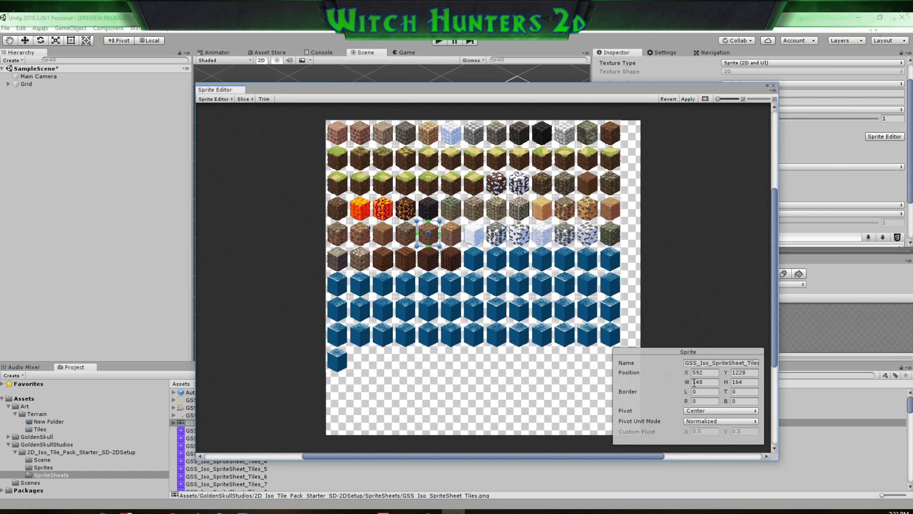
{"action": "left_click", "coordinate": [722, 411]}
{"action": "left_click", "coordinate": [718, 408]}
{"action": "left_click", "coordinate": [745, 431]}
{"action": "type", "text": ".77"}
Give the sixth sprite and the white seventh sprite in the fifth row Custom pivots with Y at 0.77
{"action": "left_click", "coordinate": [455, 236]}
{"action": "left_click", "coordinate": [721, 410]}
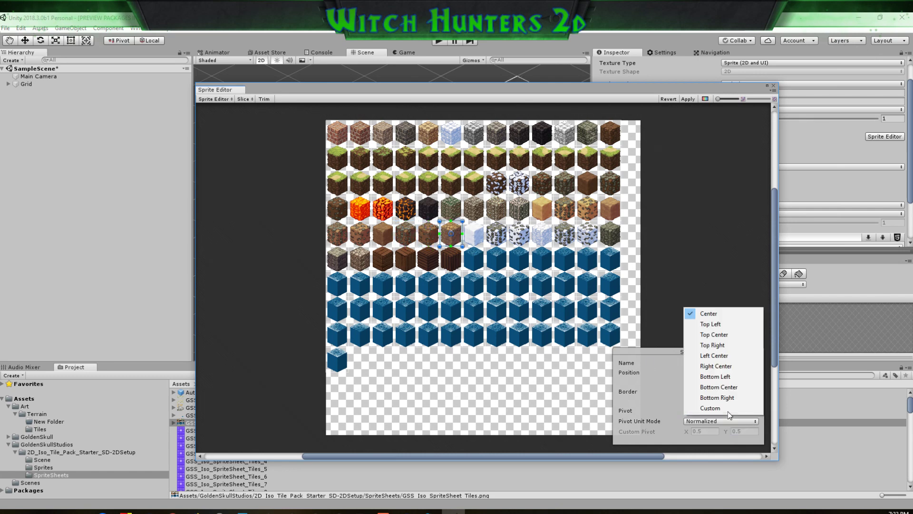
{"action": "left_click", "coordinate": [719, 408]}
{"action": "left_click", "coordinate": [744, 430]}
{"action": "left_click", "coordinate": [478, 242]}
{"action": "left_click", "coordinate": [731, 410]}
{"action": "left_click", "coordinate": [716, 407]}
{"action": "left_click", "coordinate": [744, 430]}
{"action": "type", "text": ".77"}
Give the snowy rock sprite, eighth in the fifth row, a Custom pivot with Y at 0.77
{"action": "left_click", "coordinate": [493, 236]}
{"action": "left_click", "coordinate": [727, 412]}
{"action": "left_click", "coordinate": [715, 414]}
{"action": "left_click", "coordinate": [744, 431]}
{"action": "type", "text": ".77"}
Give the ninth sprite in the fifth row a Custom pivot with Y at 0.77
{"action": "left_click", "coordinate": [519, 237]}
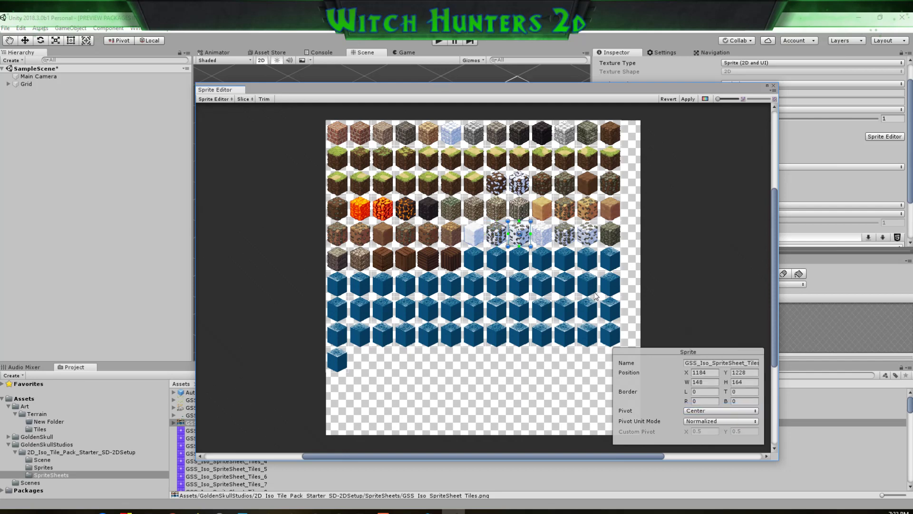
{"action": "left_click", "coordinate": [730, 411]}
{"action": "left_click", "coordinate": [716, 409]}
{"action": "left_click", "coordinate": [744, 430]}
{"action": "type", "text": ".77"}
Give the tenth and eleventh sprites in the fifth row Custom pivots with Y at 0.77
{"action": "left_click", "coordinate": [542, 233]}
{"action": "left_click", "coordinate": [723, 410]}
{"action": "left_click", "coordinate": [704, 408]}
{"action": "left_click", "coordinate": [750, 431]}
{"action": "type", "text": ".77"}
{"action": "left_click", "coordinate": [565, 234]}
{"action": "left_click", "coordinate": [728, 411]}
{"action": "left_click", "coordinate": [711, 408]}
{"action": "left_click", "coordinate": [744, 431]}
{"action": "type", "text": ".7"}
Give the last two sprites in the fifth row Custom pivots with Y at 0.77
{"action": "left_click", "coordinate": [588, 244]}
{"action": "left_click", "coordinate": [721, 410]}
{"action": "left_click", "coordinate": [711, 409]}
{"action": "left_click", "coordinate": [744, 431]}
{"action": "type", "text": ".7"}
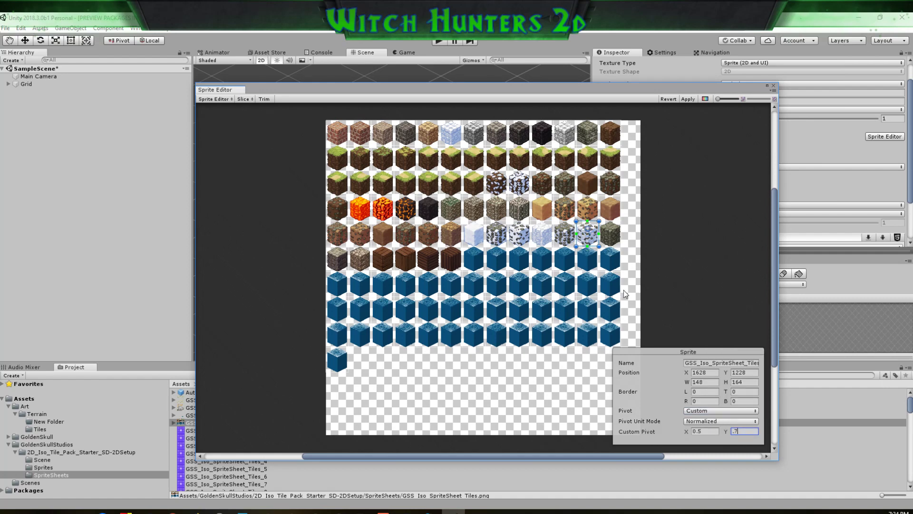
{"action": "left_click", "coordinate": [612, 238]}
{"action": "left_click", "coordinate": [720, 410]}
{"action": "left_click", "coordinate": [710, 409]}
{"action": "left_click", "coordinate": [745, 431]}
{"action": "type", "text": ".77"}
Give the grey stone sprite, first in the sixth row, a Custom pivot with Y at 0.77
{"action": "left_click", "coordinate": [346, 263]}
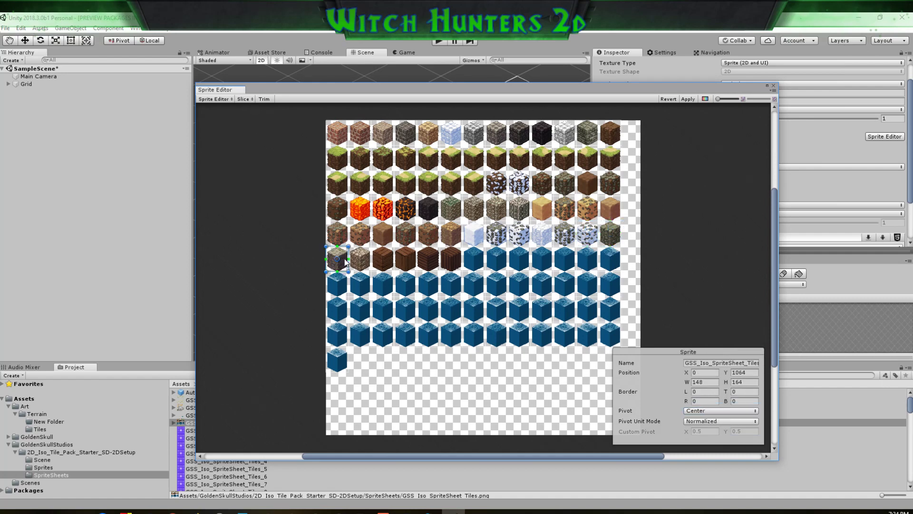
{"action": "left_click", "coordinate": [726, 411]}
{"action": "left_click", "coordinate": [714, 409]}
{"action": "left_click", "coordinate": [744, 431]}
{"action": "type", "text": ".77"}
Give the second sprite in the sixth row a Custom pivot with Y at 0.77
{"action": "left_click", "coordinate": [364, 258]}
{"action": "left_click", "coordinate": [708, 411]}
{"action": "left_click", "coordinate": [713, 412]}
{"action": "left_click", "coordinate": [744, 431]}
{"action": "type", "text": ".77"}
Switch the brown wood sprite, third in the sixth row, to a Custom pivot and reselect it
{"action": "left_click", "coordinate": [386, 256]}
{"action": "left_click", "coordinate": [716, 410]}
{"action": "left_click", "coordinate": [717, 409]}
{"action": "left_click", "coordinate": [755, 438]}
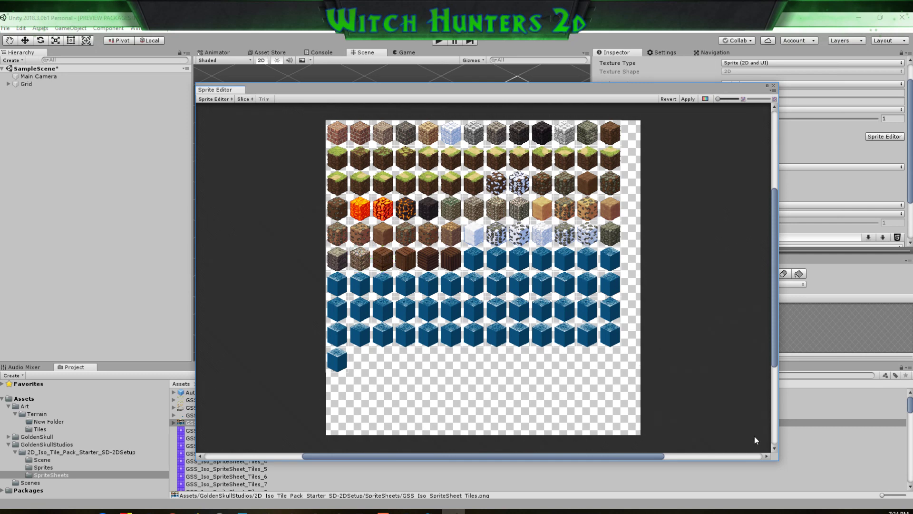
{"action": "left_click", "coordinate": [356, 263]}
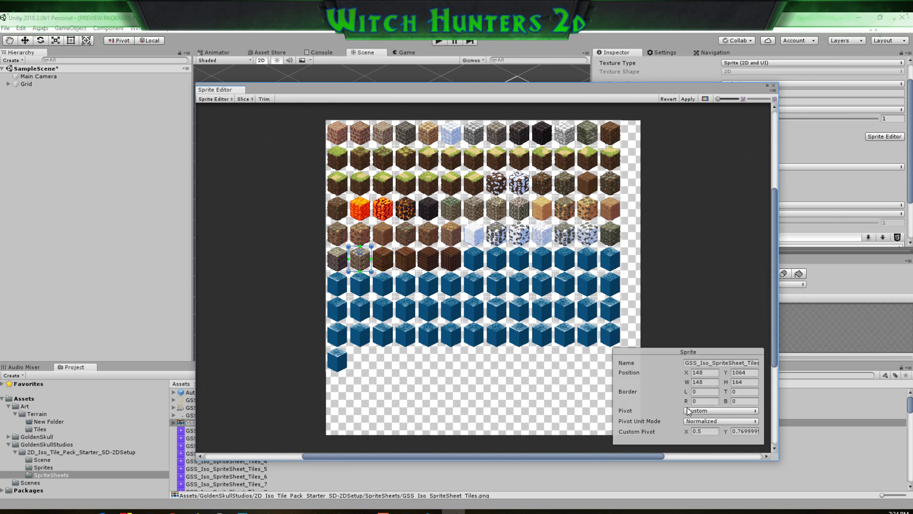
{"action": "left_click", "coordinate": [380, 263]}
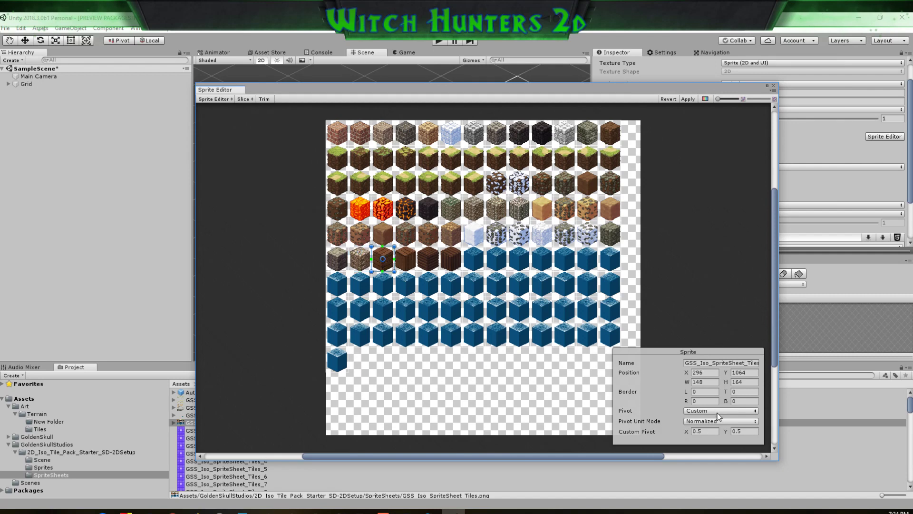
Give the fourth and fifth sprites in the sixth row Custom pivots with Y at 0.77
{"action": "left_click", "coordinate": [405, 258]}
{"action": "left_click", "coordinate": [720, 410]}
{"action": "left_click", "coordinate": [710, 408]}
{"action": "left_click", "coordinate": [428, 259]}
{"action": "left_click", "coordinate": [736, 411]}
{"action": "left_click", "coordinate": [710, 408]}
{"action": "left_click", "coordinate": [744, 431]}
{"action": "type", "text": ".77"}
Give the dark wood sprite, sixth in the sixth row, a Custom pivot with Y at 0.77
{"action": "left_click", "coordinate": [454, 264]}
{"action": "left_click", "coordinate": [724, 411]}
{"action": "left_click", "coordinate": [714, 409]}
{"action": "left_click", "coordinate": [744, 431]}
{"action": "type", "text": ".77"}
Switch the first two blue sprites in the sixth row to Custom pivots and edit their Y values
{"action": "left_click", "coordinate": [468, 262]}
{"action": "left_click", "coordinate": [735, 411]}
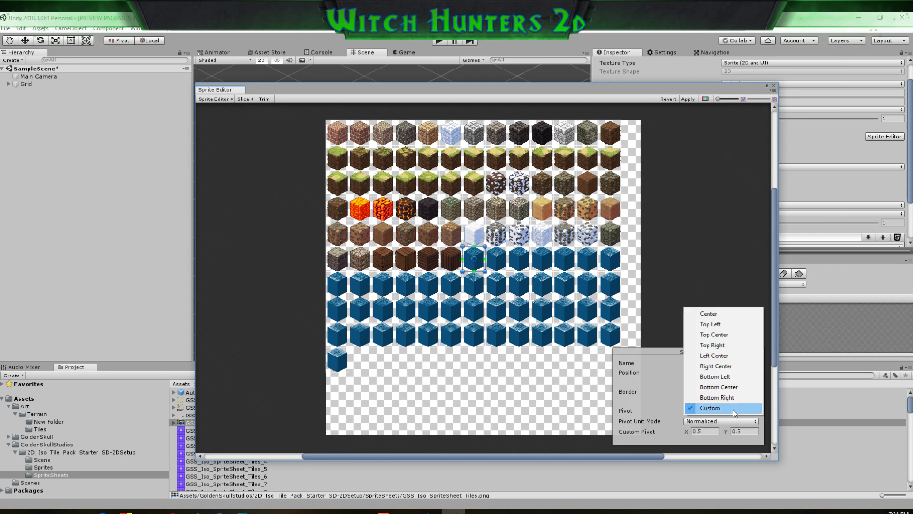
{"action": "left_click", "coordinate": [733, 408]}
{"action": "left_click", "coordinate": [747, 431]}
{"action": "left_click", "coordinate": [497, 262]}
{"action": "left_click", "coordinate": [721, 411]}
{"action": "left_click", "coordinate": [730, 409]}
{"action": "left_click", "coordinate": [740, 429]}
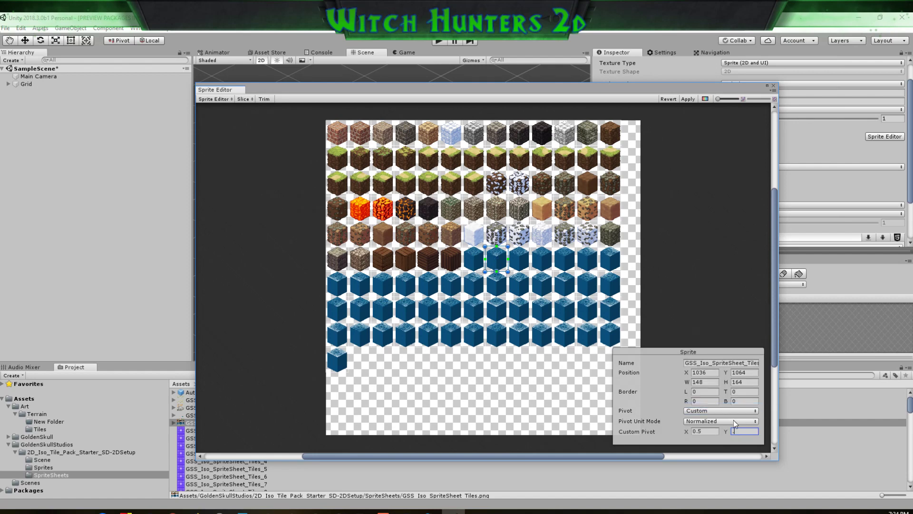
Give the ninth tile in the sixth row a Custom pivot with Y set to 0.77
{"action": "left_click", "coordinate": [514, 263]}
{"action": "left_click", "coordinate": [721, 411]}
{"action": "left_click", "coordinate": [728, 408]}
{"action": "left_click", "coordinate": [745, 430]}
{"action": "type", "text": ".77"}
Give the tenth and eleventh tiles in the sixth row a Custom pivot with Y 0.77
{"action": "left_click", "coordinate": [539, 267]}
{"action": "left_click", "coordinate": [713, 411]}
{"action": "left_click", "coordinate": [566, 263]}
{"action": "left_click", "coordinate": [736, 410]}
{"action": "left_click", "coordinate": [709, 441]}
{"action": "left_click", "coordinate": [744, 430]}
{"action": "type", "text": "."}
Set the last two tiles of the sixth row to a Custom pivot with Y 0.77
{"action": "left_click", "coordinate": [592, 271]}
{"action": "left_click", "coordinate": [716, 411]}
{"action": "left_click", "coordinate": [728, 412]}
{"action": "left_click", "coordinate": [744, 431]}
{"action": "type", "text": ".77"}
{"action": "left_click", "coordinate": [612, 265]}
{"action": "left_click", "coordinate": [722, 410]}
{"action": "left_click", "coordinate": [730, 411]}
{"action": "left_click", "coordinate": [743, 431]}
{"action": "type", "text": ".77"}
Set the first two tiles of the seventh row to a Custom pivot with Y 0.77
{"action": "left_click", "coordinate": [341, 294]}
{"action": "left_click", "coordinate": [721, 410]}
{"action": "left_click", "coordinate": [727, 412]}
{"action": "left_click", "coordinate": [744, 431]}
{"action": "type", "text": ".7"}
{"action": "left_click", "coordinate": [363, 280]}
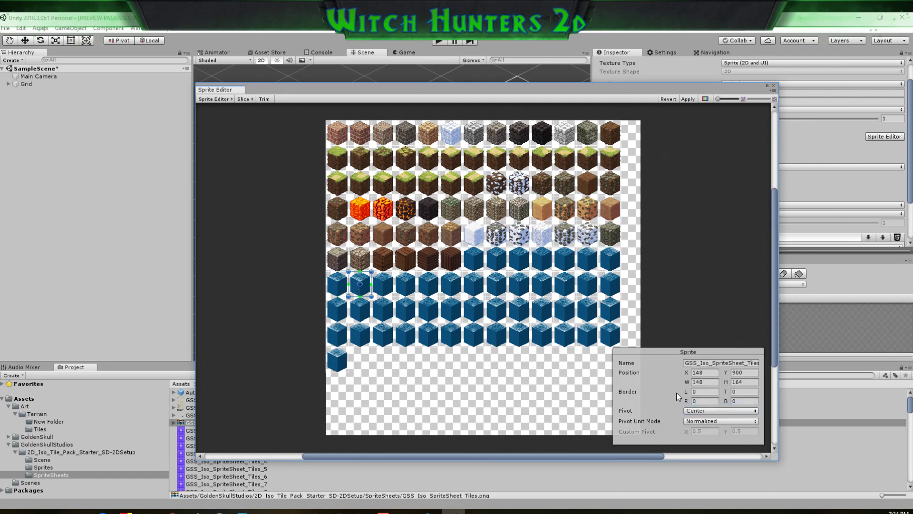
{"action": "left_click", "coordinate": [706, 411]}
{"action": "left_click", "coordinate": [713, 408]}
{"action": "left_click", "coordinate": [744, 431]}
{"action": "type", "text": ".77"}
Give the third tile in the seventh row a Custom pivot with Y 0.77 and recheck its neighbour's pivot
{"action": "left_click", "coordinate": [385, 287]}
{"action": "left_click", "coordinate": [725, 412]}
{"action": "left_click", "coordinate": [725, 412]}
{"action": "left_click", "coordinate": [758, 438]}
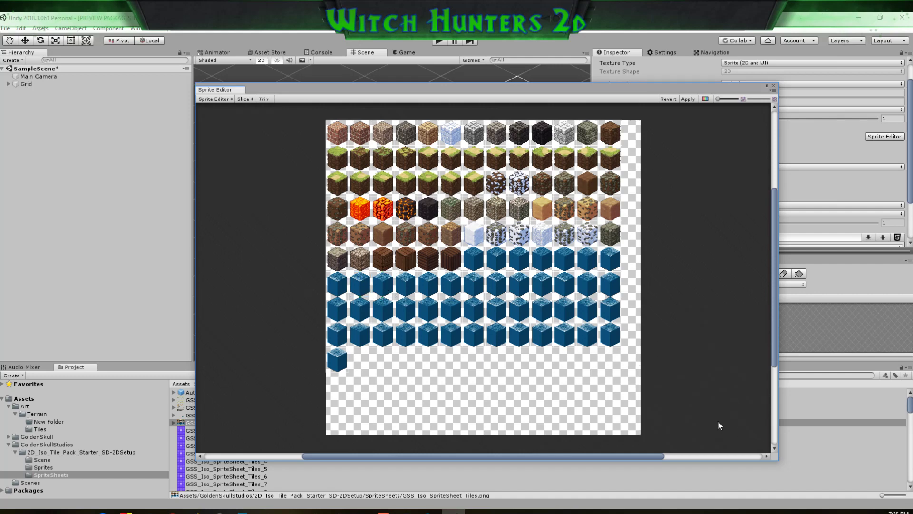
{"action": "left_click", "coordinate": [361, 286]}
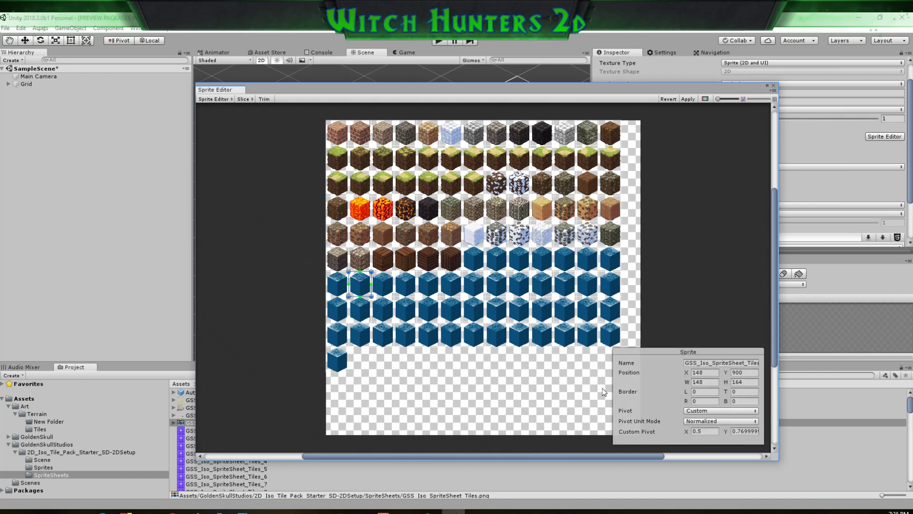
{"action": "left_click", "coordinate": [384, 284]}
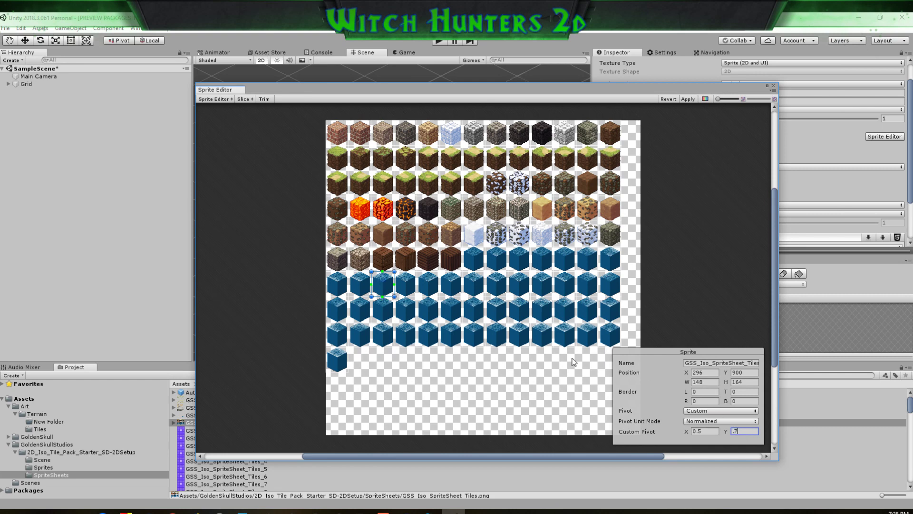
Give the fourth and fifth tiles in the seventh row a Custom pivot with Y 0.77
{"action": "left_click", "coordinate": [403, 284]}
{"action": "left_click", "coordinate": [731, 412]}
{"action": "left_click", "coordinate": [737, 418]}
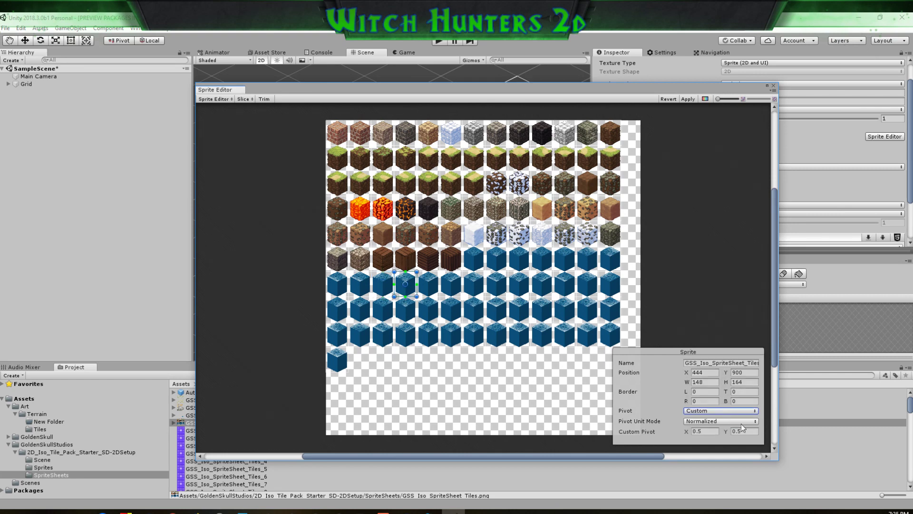
{"action": "left_click", "coordinate": [428, 285]}
{"action": "left_click", "coordinate": [731, 412]}
{"action": "left_click", "coordinate": [730, 410]}
Set the sixth tile in the seventh row to a Custom pivot with Y 0.77, and recheck the fourth to sixth tiles
{"action": "left_click", "coordinate": [451, 285]}
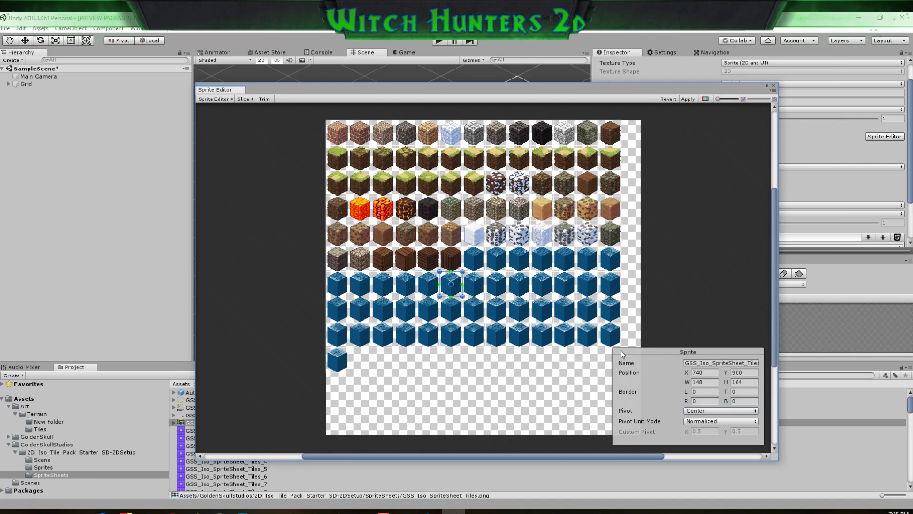
{"action": "left_click", "coordinate": [715, 411]}
{"action": "left_click", "coordinate": [723, 410]}
{"action": "left_click", "coordinate": [750, 435]}
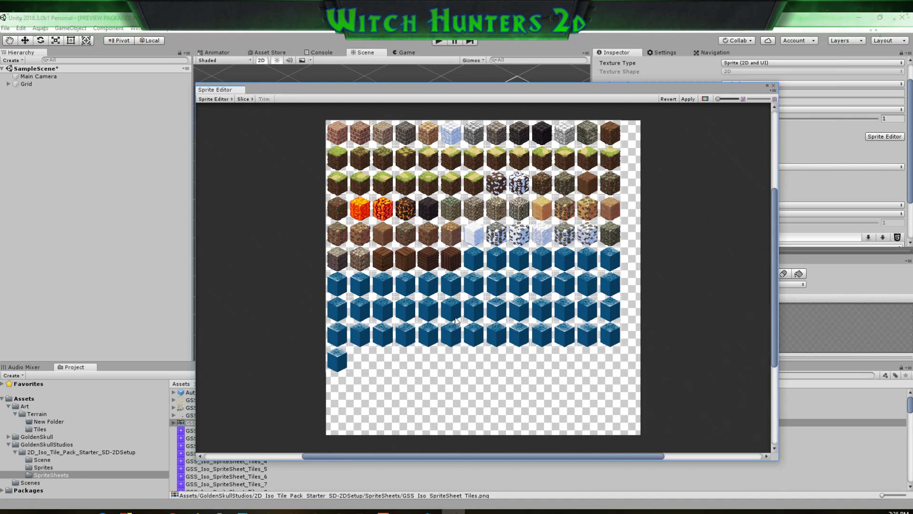
{"action": "left_click", "coordinate": [400, 280]}
{"action": "left_click", "coordinate": [428, 286]}
{"action": "left_click", "coordinate": [458, 286]}
Give the seventh and eighth tiles in the seventh row a Custom pivot with Y 0.77
{"action": "left_click", "coordinate": [478, 284]}
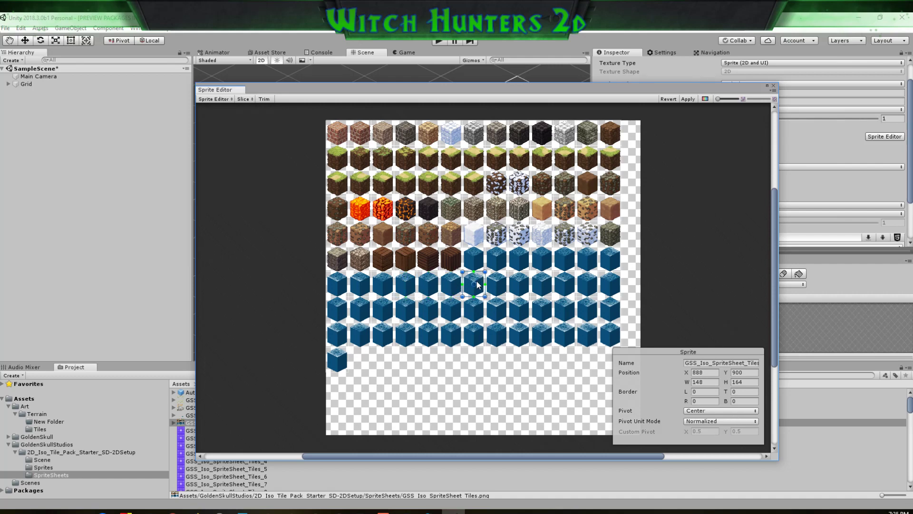
{"action": "left_click", "coordinate": [748, 412]}
{"action": "left_click", "coordinate": [740, 412]}
{"action": "left_click", "coordinate": [745, 431]}
{"action": "type", "text": ".77"}
{"action": "left_click", "coordinate": [497, 284]}
{"action": "left_click", "coordinate": [718, 411]}
{"action": "left_click", "coordinate": [718, 412]}
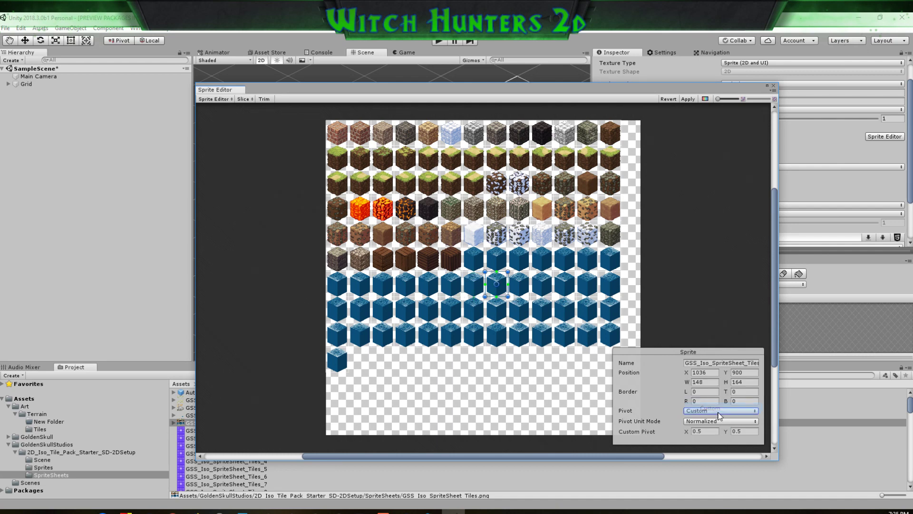
Give the ninth and tenth tiles in the seventh row a Custom pivot with Y 0.77
{"action": "left_click", "coordinate": [519, 284]}
{"action": "left_click", "coordinate": [738, 410]}
{"action": "left_click", "coordinate": [739, 408]}
{"action": "left_click", "coordinate": [542, 284]}
{"action": "left_click", "coordinate": [743, 408]}
{"action": "left_click", "coordinate": [738, 409]}
{"action": "left_click", "coordinate": [749, 431]}
Give the eleventh and twelfth tiles in the seventh row a Custom pivot, pasting 0.77 as the Y value
{"action": "left_click", "coordinate": [567, 291]}
{"action": "left_click", "coordinate": [710, 411]}
{"action": "left_click", "coordinate": [718, 411]}
{"action": "left_click", "coordinate": [747, 432]}
{"action": "key", "text": "ctrl+v"}
{"action": "left_click", "coordinate": [586, 283]}
{"action": "left_click", "coordinate": [718, 411]}
{"action": "left_click", "coordinate": [718, 412]}
{"action": "left_click", "coordinate": [747, 432]}
{"action": "key", "text": "ctrl+v"}
Set the last tile of the seventh row to a Custom pivot with Y 0.77
{"action": "left_click", "coordinate": [610, 284]}
{"action": "left_click", "coordinate": [726, 412]}
{"action": "left_click", "coordinate": [718, 410]}
{"action": "left_click", "coordinate": [746, 431]}
{"action": "type", "text": ".77"}
Set the first two tiles of the eighth row to a Custom pivot with Y 0.77
{"action": "left_click", "coordinate": [341, 311]}
{"action": "left_click", "coordinate": [695, 411]}
{"action": "left_click", "coordinate": [695, 414]}
{"action": "left_click", "coordinate": [748, 431]}
{"action": "type", "text": ".7"}
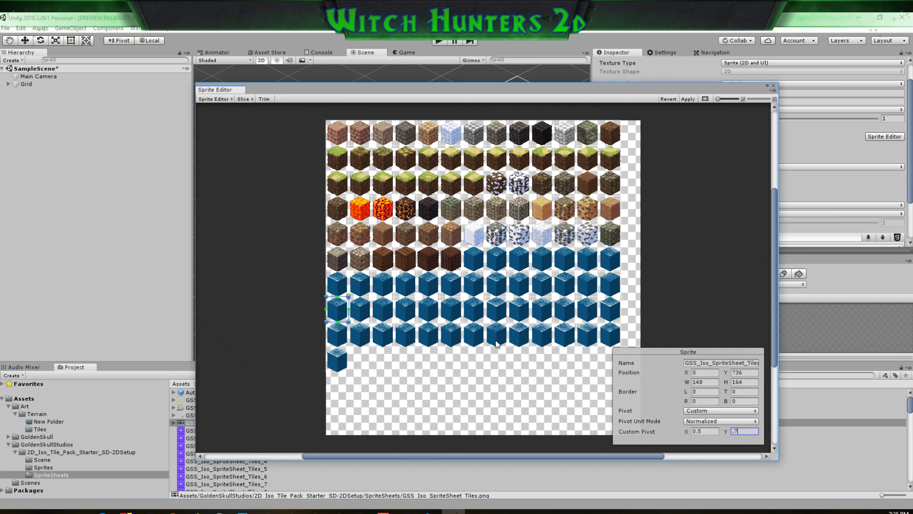
{"action": "left_click", "coordinate": [366, 313]}
{"action": "left_click", "coordinate": [719, 410]}
{"action": "left_click", "coordinate": [719, 413]}
{"action": "left_click", "coordinate": [741, 430]}
{"action": "type", "text": ".7"}
Give the third and fourth tiles in the eighth row a Custom pivot with Y 0.77
{"action": "left_click", "coordinate": [389, 312]}
{"action": "left_click", "coordinate": [719, 411]}
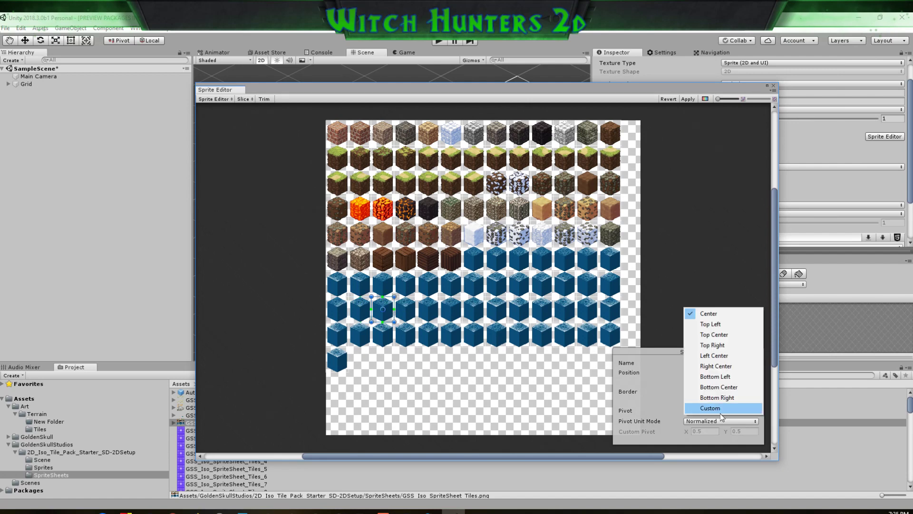
{"action": "left_click", "coordinate": [728, 412]}
{"action": "left_click", "coordinate": [753, 431]}
{"action": "left_click", "coordinate": [405, 309]}
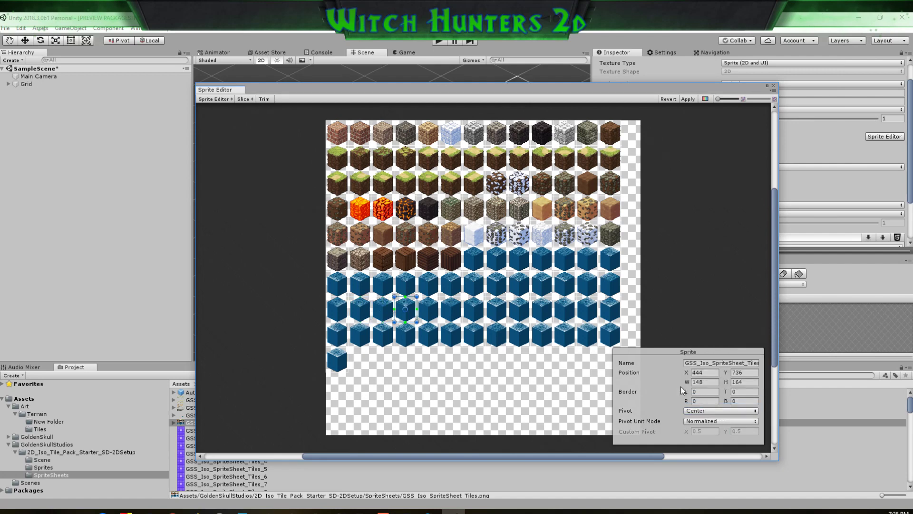
{"action": "left_click", "coordinate": [719, 410]}
{"action": "left_click", "coordinate": [723, 409]}
{"action": "left_click", "coordinate": [744, 432]}
{"action": "type", "text": ".77"}
Give the fifth and sixth tiles in the eighth row a Custom pivot with Y 0.77
{"action": "left_click", "coordinate": [427, 308]}
{"action": "left_click", "coordinate": [727, 410]}
{"action": "left_click", "coordinate": [726, 409]}
{"action": "left_click", "coordinate": [743, 430]}
{"action": "type", "text": ".7"}
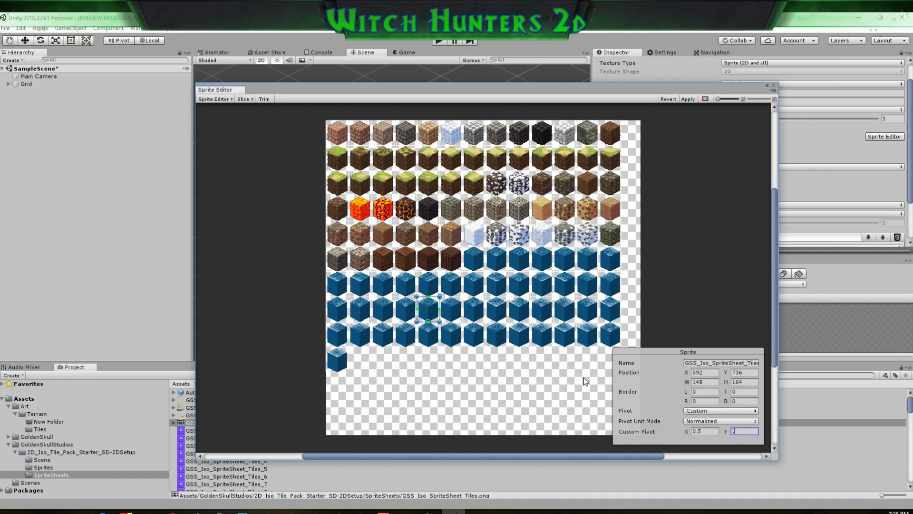
{"action": "left_click", "coordinate": [451, 309]}
{"action": "left_click", "coordinate": [724, 412]}
{"action": "left_click", "coordinate": [725, 409]}
{"action": "left_click", "coordinate": [748, 427]}
{"action": "type", "text": ".7"}
Give the seventh and eighth tiles in the eighth row a Custom pivot with Y 0.77
{"action": "left_click", "coordinate": [474, 309]}
{"action": "left_click", "coordinate": [728, 410]}
{"action": "left_click", "coordinate": [731, 409]}
{"action": "left_click", "coordinate": [744, 430]}
{"action": "type", "text": ".77"}
{"action": "left_click", "coordinate": [497, 309]}
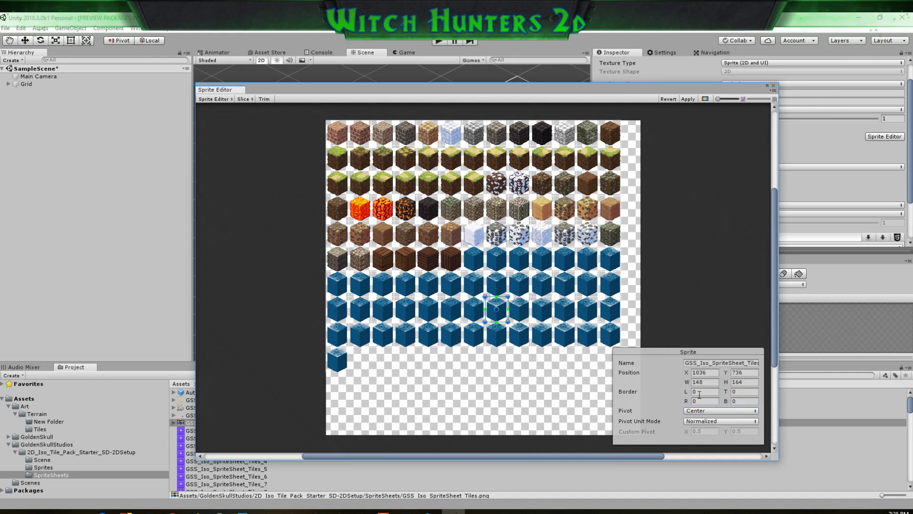
{"action": "left_click", "coordinate": [716, 412]}
{"action": "left_click", "coordinate": [723, 409]}
{"action": "left_click", "coordinate": [744, 431]}
{"action": "type", "text": ".77"}
Give the ninth and tenth tiles in the eighth row a Custom pivot with Y 0.77
{"action": "left_click", "coordinate": [519, 310]}
{"action": "left_click", "coordinate": [721, 410]}
{"action": "left_click", "coordinate": [724, 409]}
{"action": "left_click", "coordinate": [744, 431]}
{"action": "type", "text": ".77"}
{"action": "left_click", "coordinate": [542, 311]}
{"action": "left_click", "coordinate": [707, 412]}
{"action": "left_click", "coordinate": [723, 409]}
{"action": "left_click", "coordinate": [744, 431]}
{"action": "type", "text": ".77"}
Set the eleventh tile in the eighth row to a Custom pivot with Y 0.77
{"action": "left_click", "coordinate": [565, 310]}
{"action": "left_click", "coordinate": [729, 410]}
{"action": "left_click", "coordinate": [723, 408]}
{"action": "type", "text": ".77"}
Give the twelfth and thirteenth tiles in the eighth row a Custom pivot with Y 0.77
{"action": "left_click", "coordinate": [588, 310]}
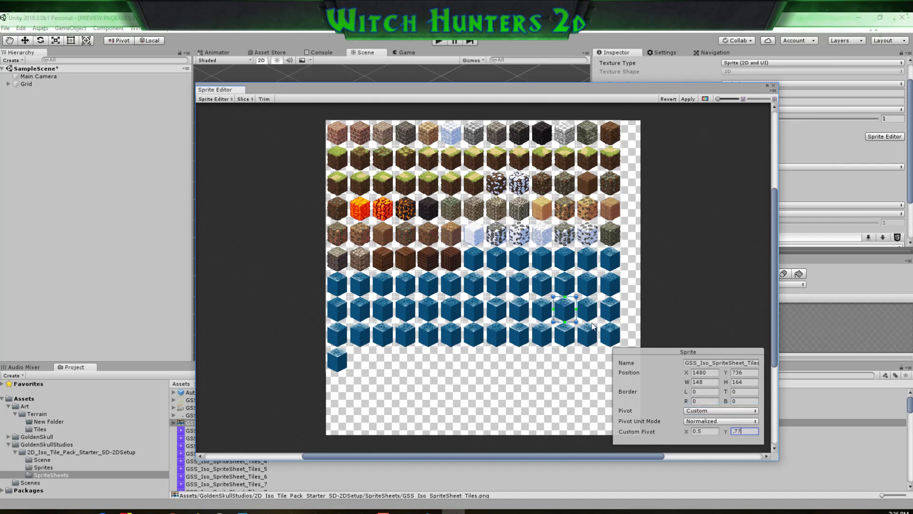
{"action": "left_click", "coordinate": [732, 412]}
{"action": "left_click", "coordinate": [731, 408]}
{"action": "left_click", "coordinate": [742, 431]}
{"action": "type", "text": "."}
{"action": "left_click", "coordinate": [612, 311]}
{"action": "left_click", "coordinate": [720, 410]}
{"action": "left_click", "coordinate": [724, 410]}
{"action": "left_click", "coordinate": [742, 431]}
{"action": "type", "text": ".7"}
Give the first and second tiles in the ninth row a Custom pivot with Y 0.77
{"action": "left_click", "coordinate": [339, 335]}
{"action": "left_click", "coordinate": [722, 411]}
{"action": "left_click", "coordinate": [728, 409]}
{"action": "left_click", "coordinate": [360, 334]}
{"action": "left_click", "coordinate": [721, 410]}
{"action": "left_click", "coordinate": [718, 409]}
{"action": "type", "text": ".77"}
Give the third and fourth tiles in the ninth row a Custom pivot with Y 0.77
{"action": "left_click", "coordinate": [387, 335]}
{"action": "left_click", "coordinate": [737, 410]}
{"action": "left_click", "coordinate": [741, 414]}
{"action": "left_click", "coordinate": [745, 431]}
{"action": "type", "text": ".7"}
{"action": "left_click", "coordinate": [410, 335]}
{"action": "left_click", "coordinate": [714, 411]}
{"action": "left_click", "coordinate": [723, 409]}
{"action": "left_click", "coordinate": [744, 431]}
Give the fifth and sixth tiles in the ninth row a Custom pivot with Y 0.77
{"action": "left_click", "coordinate": [428, 335]}
{"action": "left_click", "coordinate": [710, 411]}
{"action": "left_click", "coordinate": [731, 412]}
{"action": "left_click", "coordinate": [451, 334]}
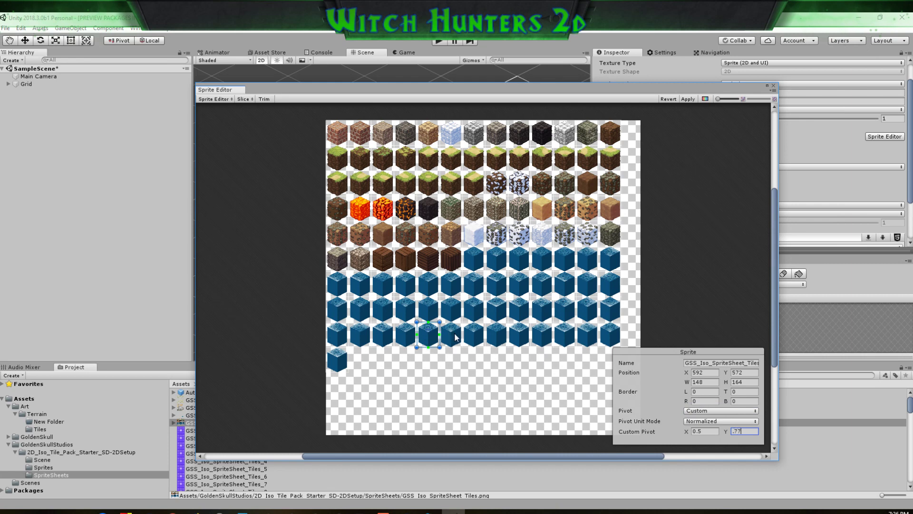
{"action": "left_click", "coordinate": [728, 410]}
{"action": "left_click", "coordinate": [731, 411]}
{"action": "left_click", "coordinate": [739, 430]}
{"action": "type", "text": "0.75"}
Give the seventh and eighth tiles in the ninth row a Custom pivot with Y 0.77
{"action": "left_click", "coordinate": [477, 335]}
{"action": "left_click", "coordinate": [744, 410]}
{"action": "left_click", "coordinate": [744, 408]}
{"action": "left_click", "coordinate": [740, 431]}
{"action": "type", "text": "0.75"}
{"action": "left_click", "coordinate": [496, 334]}
{"action": "left_click", "coordinate": [733, 410]}
{"action": "left_click", "coordinate": [733, 412]}
{"action": "left_click", "coordinate": [739, 431]}
{"action": "type", "text": "0.75"}
Give the ninth and tenth tiles in the ninth row a Custom pivot with Y 0.77
{"action": "left_click", "coordinate": [519, 334]}
{"action": "left_click", "coordinate": [734, 410]}
{"action": "left_click", "coordinate": [739, 410]}
{"action": "left_click", "coordinate": [742, 431]}
{"action": "type", "text": ".77"}
{"action": "left_click", "coordinate": [542, 335]}
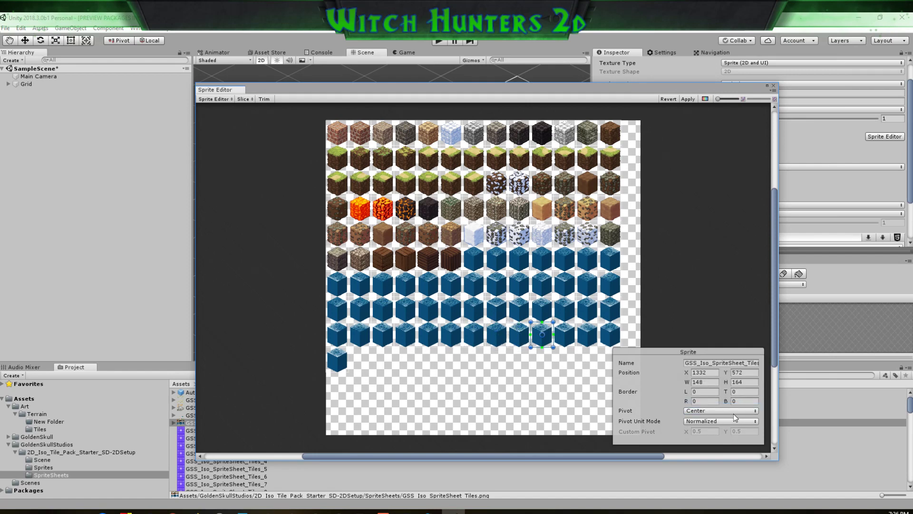
{"action": "left_click", "coordinate": [734, 410]}
{"action": "left_click", "coordinate": [735, 412]}
{"action": "left_click", "coordinate": [743, 430]}
Give the eleventh and twelfth tiles in the ninth row a Custom pivot with Y 0.77
{"action": "left_click", "coordinate": [565, 335]}
{"action": "left_click", "coordinate": [544, 338]}
{"action": "left_click", "coordinate": [565, 337]}
{"action": "left_click", "coordinate": [732, 411]}
{"action": "left_click", "coordinate": [710, 408]}
{"action": "left_click", "coordinate": [745, 430]}
{"action": "left_click", "coordinate": [590, 339]}
{"action": "left_click", "coordinate": [728, 411]}
{"action": "left_click", "coordinate": [710, 412]}
{"action": "left_click", "coordinate": [739, 430]}
Give the last tile in the ninth row and the single tile in the tenth row a Custom pivot with Y 0.77
{"action": "left_click", "coordinate": [610, 338]}
{"action": "left_click", "coordinate": [721, 411]}
{"action": "left_click", "coordinate": [711, 408]}
{"action": "left_click", "coordinate": [743, 431]}
{"action": "type", "text": ".77"}
{"action": "left_click", "coordinate": [350, 353]}
{"action": "left_click", "coordinate": [338, 360]}
{"action": "left_click", "coordinate": [714, 410]}
{"action": "left_click", "coordinate": [710, 408]}
{"action": "left_click", "coordinate": [744, 431]}
{"action": "type", "text": ".77"}
Check the last tiles, apply the pivot changes to the sprite sheet and close the Sprite Editor
{"action": "left_click", "coordinate": [617, 337]}
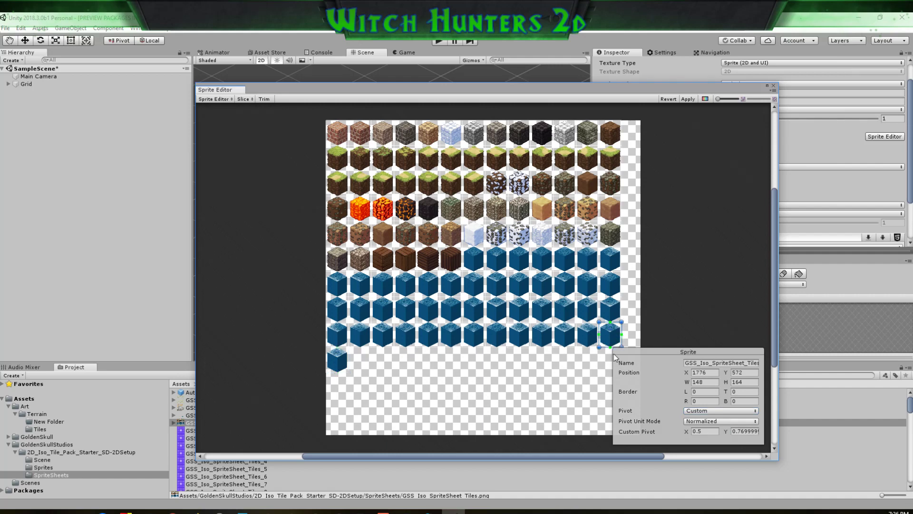
{"action": "left_click", "coordinate": [585, 337]}
{"action": "left_click", "coordinate": [461, 369]}
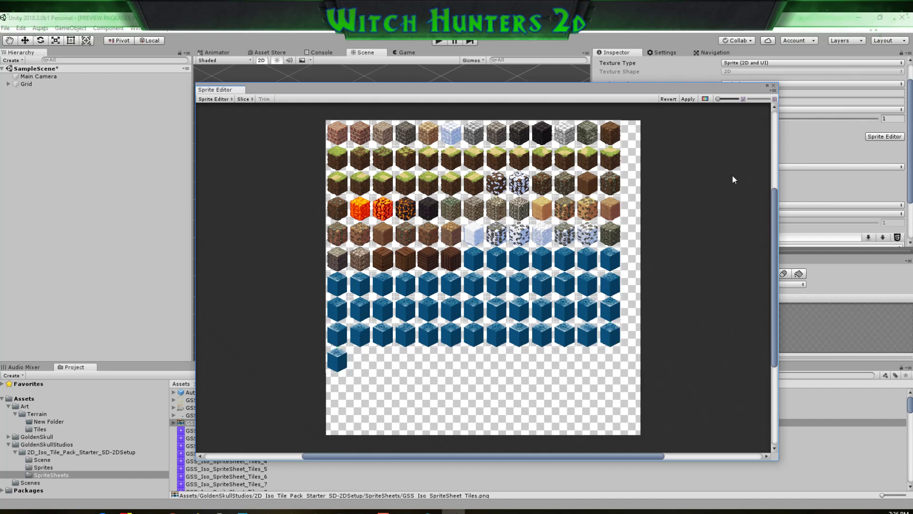
{"action": "left_click", "coordinate": [687, 100]}
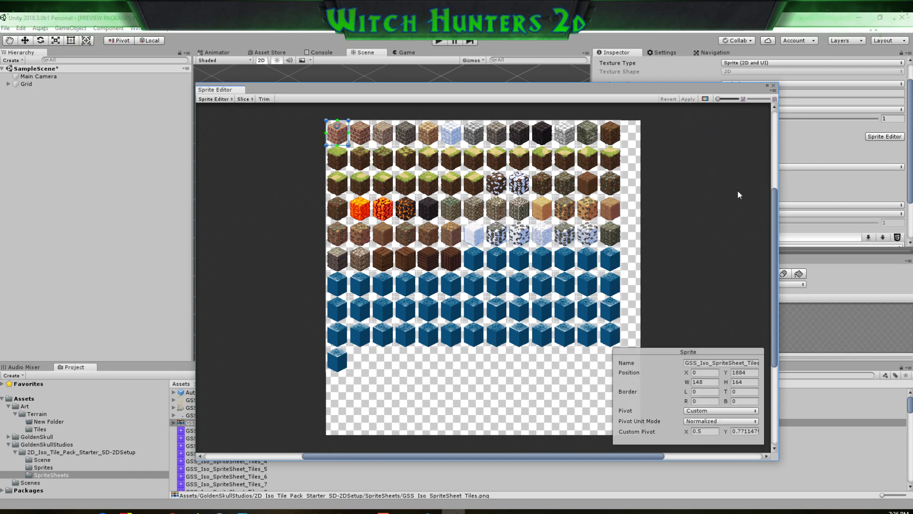
{"action": "left_click", "coordinate": [773, 86]}
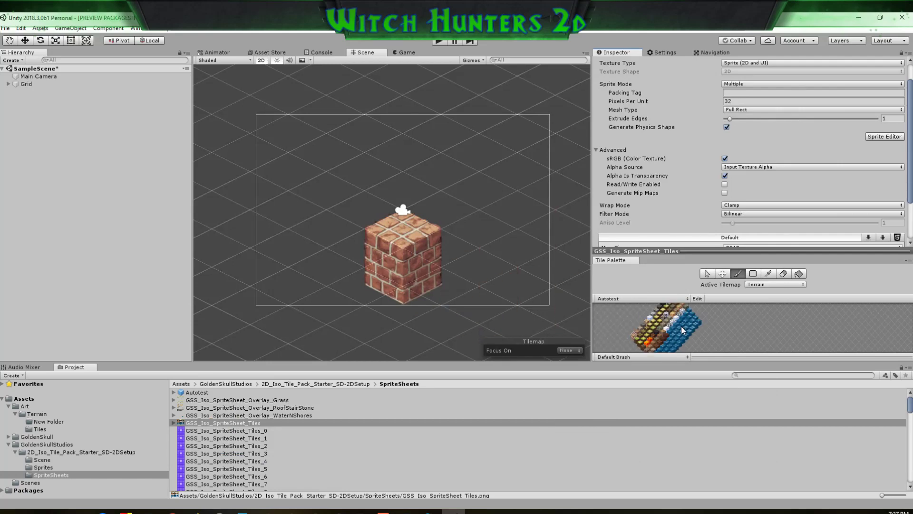
Enlarge the Tile Palette and pick the mossy stone tile next to the topmost tile for painting
{"action": "left_click_drag", "start_coordinate": [720, 249], "coordinate": [723, 91]}
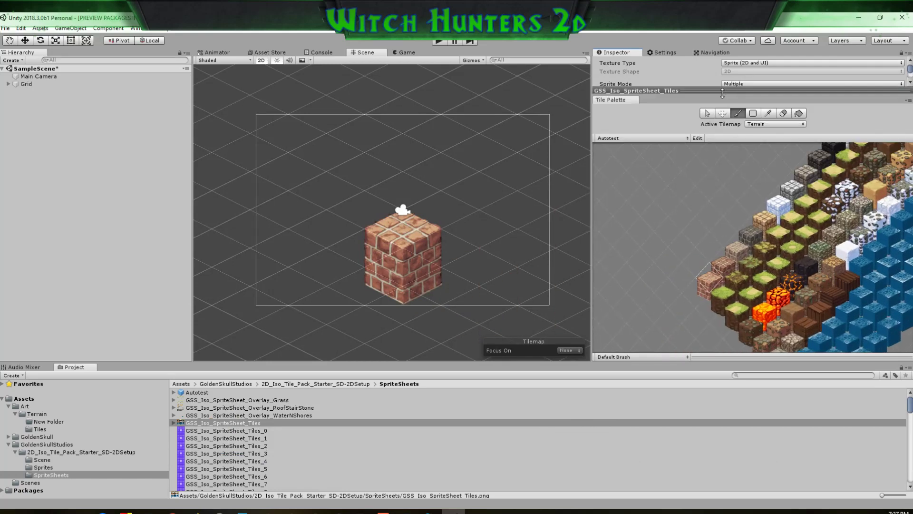
{"action": "scroll", "coordinate": [738, 289], "scroll_direction": "up", "scroll_amount": 3}
{"action": "middle_click_drag", "start_coordinate": [753, 275], "coordinate": [801, 299]}
{"action": "middle_click_drag", "start_coordinate": [809, 249], "coordinate": [802, 283]}
{"action": "left_click", "coordinate": [803, 170]}
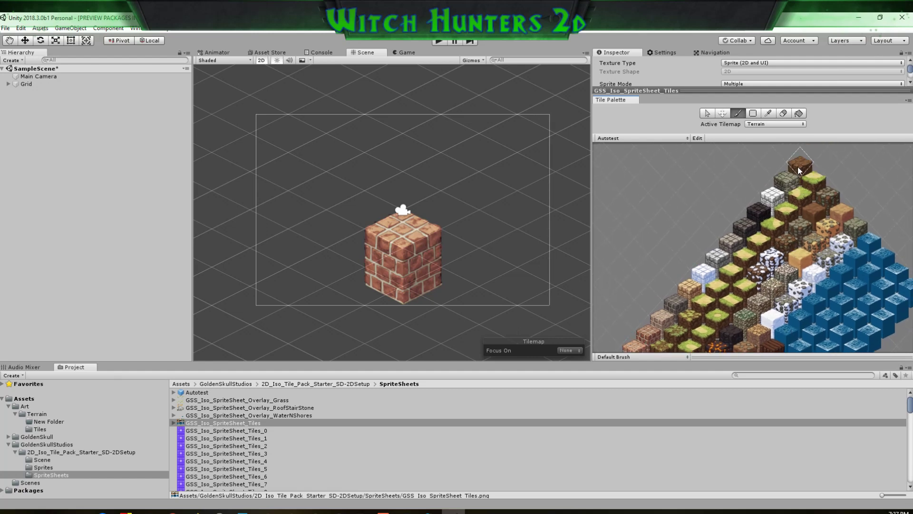
{"action": "left_click", "coordinate": [787, 182]}
Examine how the tiles line up across the palette and beside the brick cube in the Scene
{"action": "scroll", "coordinate": [689, 257], "scroll_direction": "down", "scroll_amount": 6}
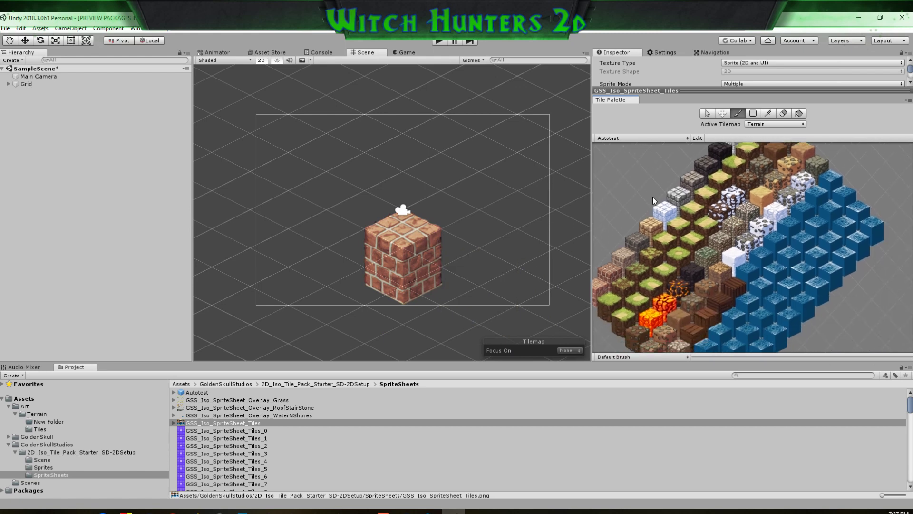
{"action": "middle_click_drag", "start_coordinate": [706, 295], "coordinate": [677, 227]}
{"action": "scroll", "coordinate": [761, 276], "scroll_direction": "up", "scroll_amount": 1}
{"action": "scroll", "coordinate": [761, 275], "scroll_direction": "up", "scroll_amount": 5}
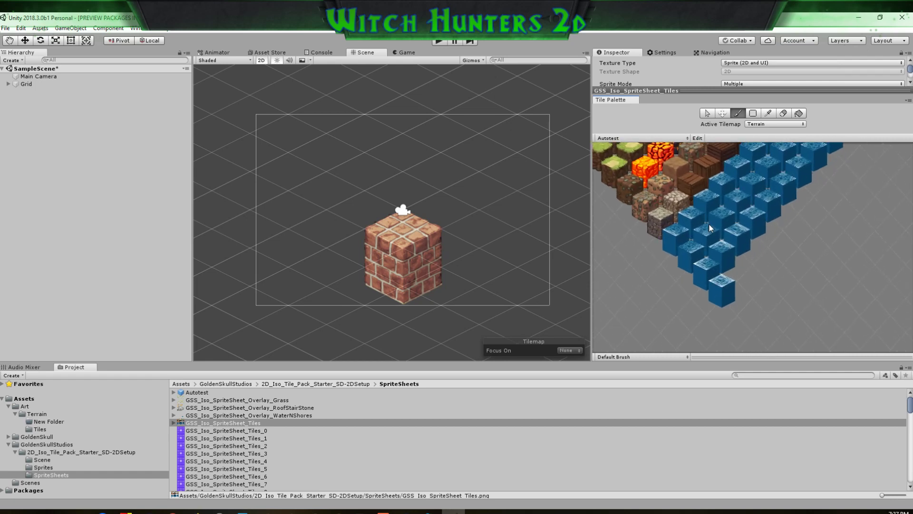
{"action": "middle_click_drag", "start_coordinate": [700, 271], "coordinate": [790, 283]}
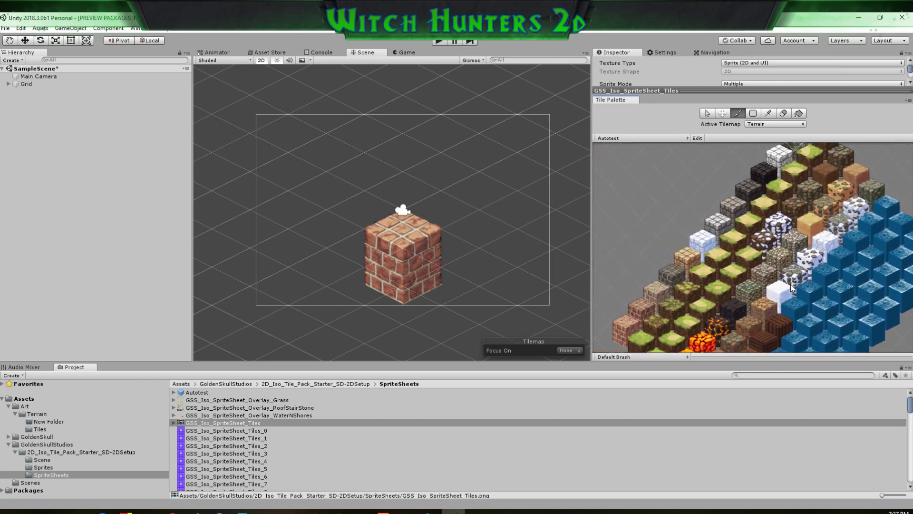
{"action": "scroll", "coordinate": [807, 231], "scroll_direction": "down", "scroll_amount": 3}
{"action": "scroll", "coordinate": [808, 231], "scroll_direction": "up", "scroll_amount": 3}
{"action": "scroll", "coordinate": [808, 231], "scroll_direction": "down", "scroll_amount": 3}
{"action": "scroll", "coordinate": [808, 232], "scroll_direction": "up", "scroll_amount": 4}
{"action": "scroll", "coordinate": [807, 231], "scroll_direction": "down", "scroll_amount": 2}
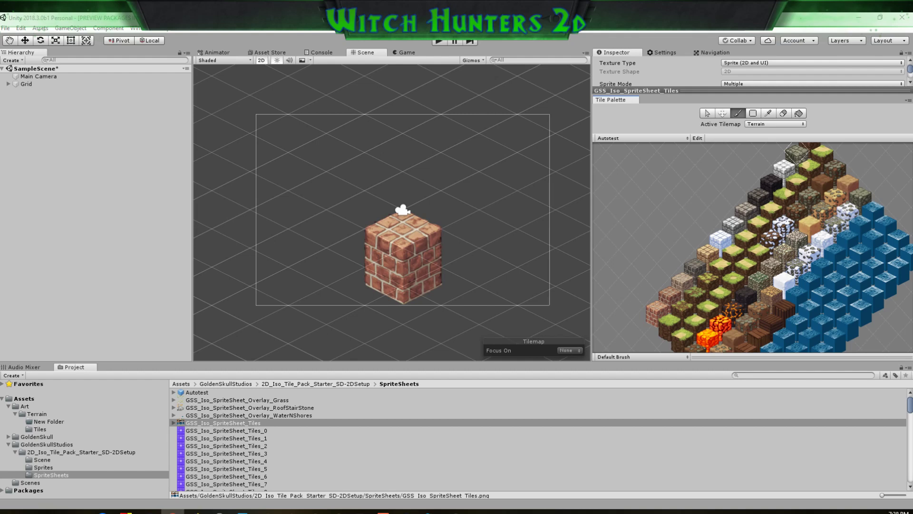
{"action": "left_click", "coordinate": [447, 252]}
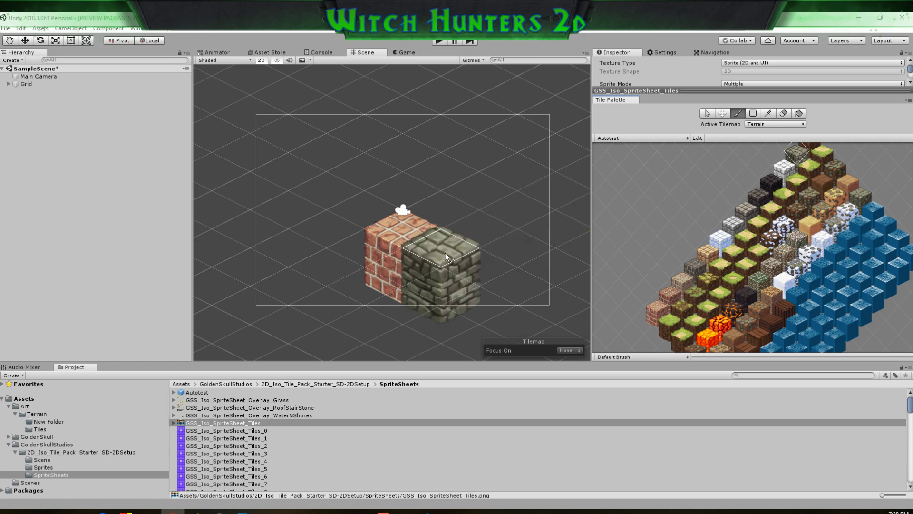
{"action": "scroll", "coordinate": [447, 252], "scroll_direction": "down", "scroll_amount": 4}
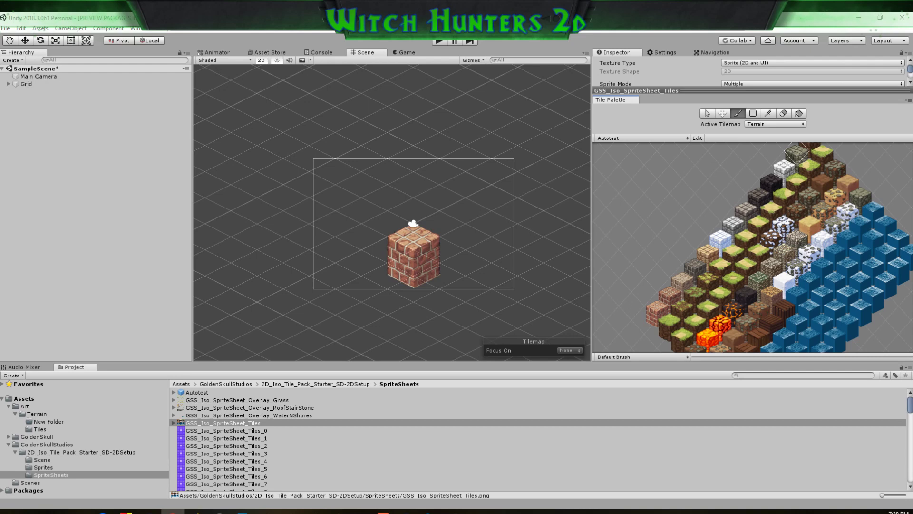
Switch to Azgaar's Fantasy Map Generator in the browser, permanently dismiss its update notice and expand the settings menu
{"action": "left_click_drag", "start_coordinate": [912, 75], "coordinate": [515, 42]}
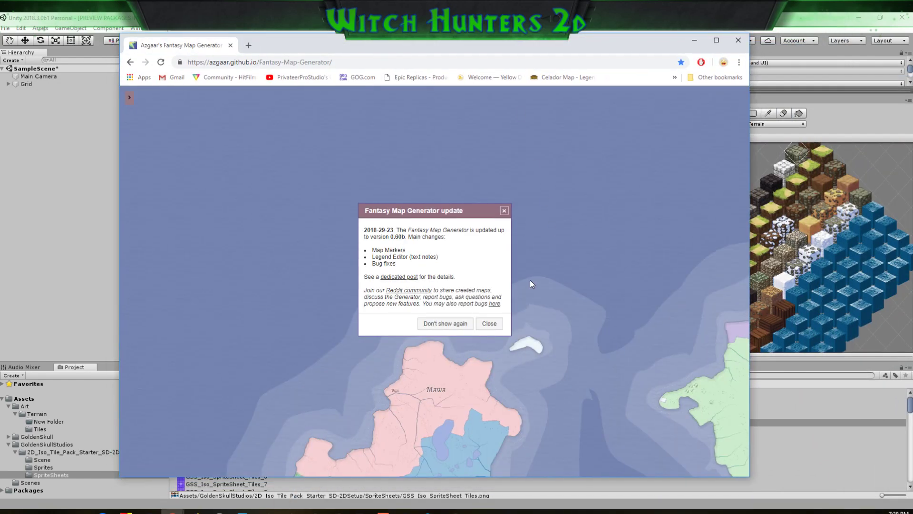
{"action": "left_click", "coordinate": [436, 324]}
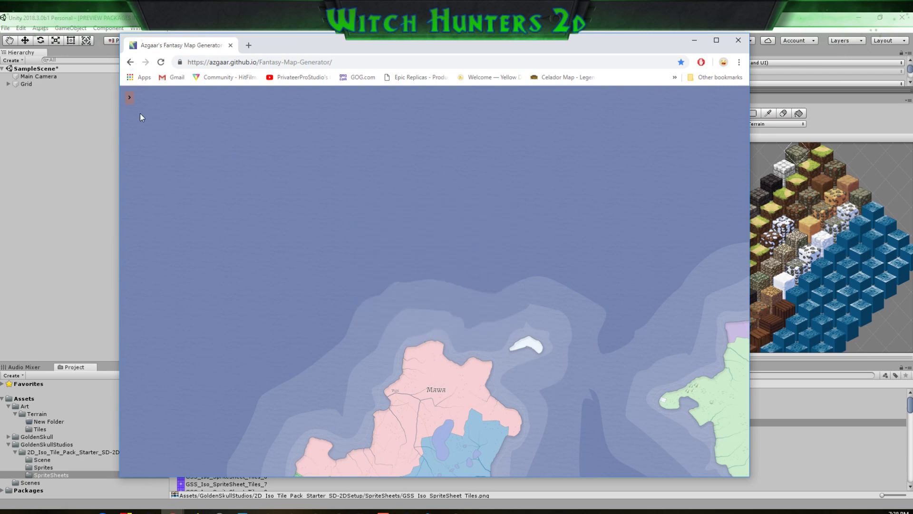
{"action": "left_click", "coordinate": [129, 97]}
Set the map size in the generation options to a width of 800 and a height of 600
{"action": "left_click_drag", "start_coordinate": [505, 324], "coordinate": [350, 177]}
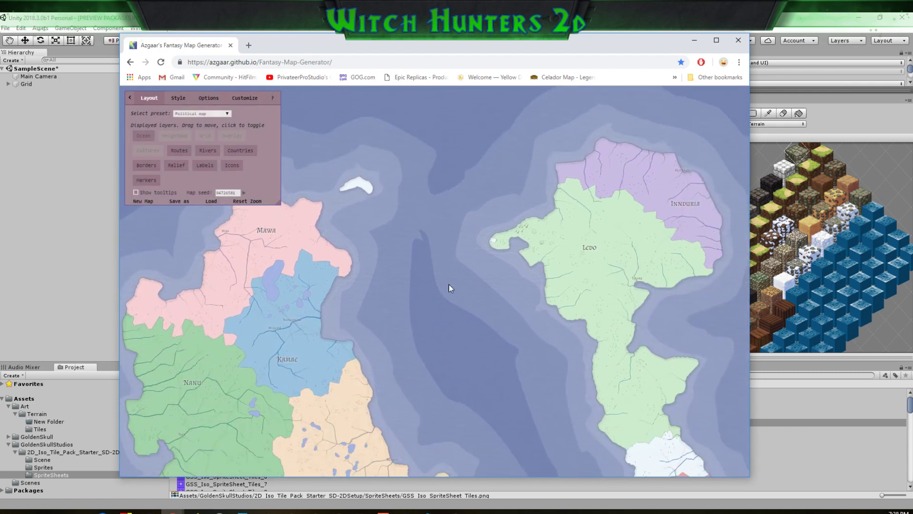
{"action": "scroll", "coordinate": [439, 321], "scroll_direction": "up", "scroll_amount": 3}
{"action": "scroll", "coordinate": [439, 321], "scroll_direction": "down", "scroll_amount": 3}
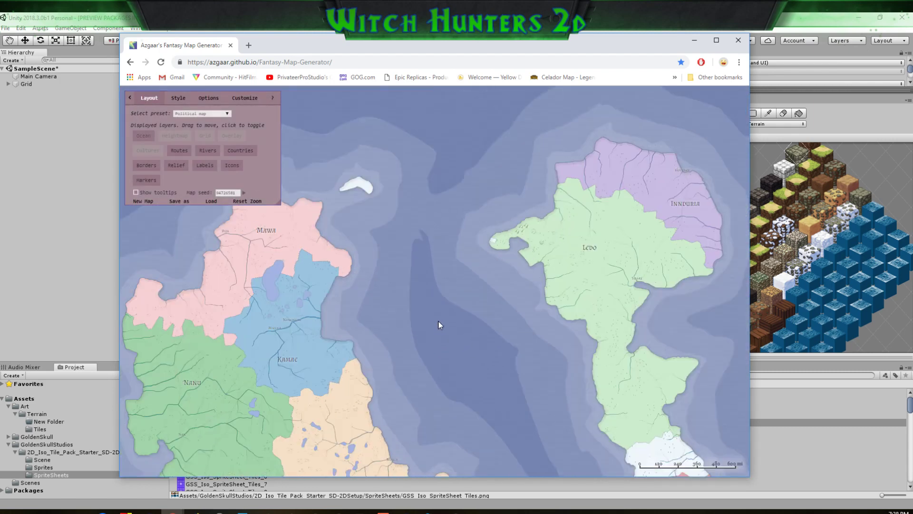
{"action": "left_click_drag", "start_coordinate": [397, 433], "coordinate": [382, 352]}
{"action": "left_click", "coordinate": [192, 100]}
{"action": "left_click", "coordinate": [197, 100]}
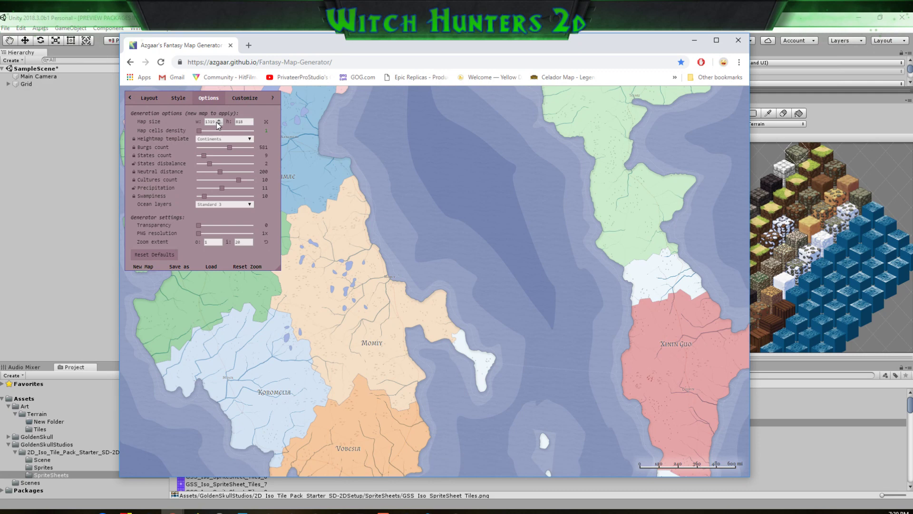
{"action": "double_click", "coordinate": [209, 122]}
{"action": "type", "text": "800"}
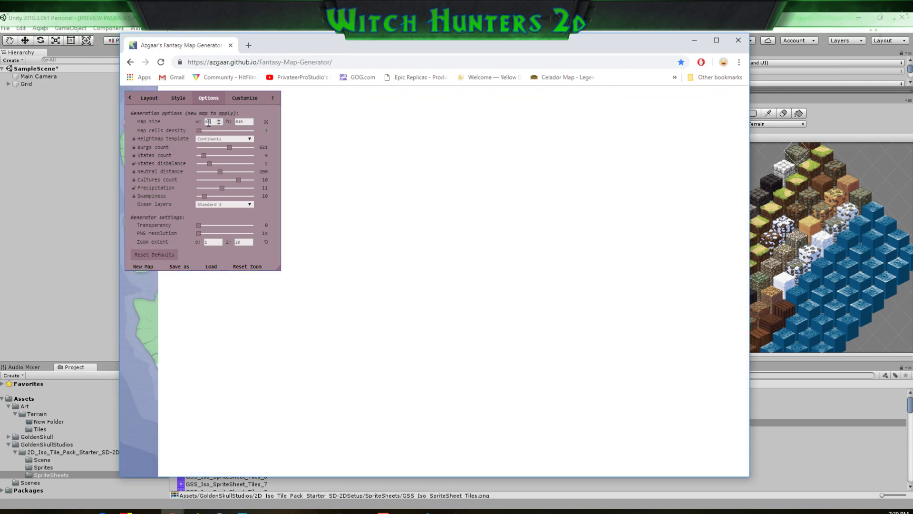
{"action": "left_click", "coordinate": [249, 122]}
{"action": "left_click_drag", "start_coordinate": [245, 122], "coordinate": [220, 123]}
{"action": "type", "text": "600"}
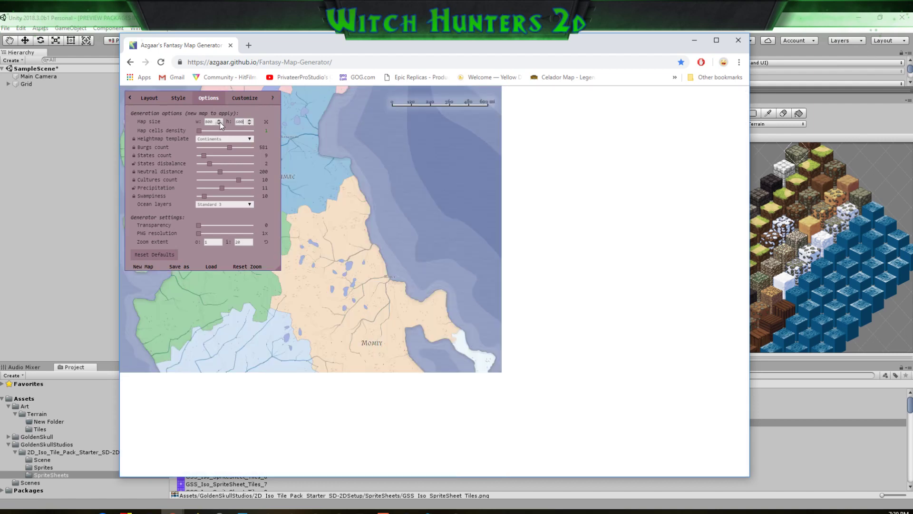
Choose the Mainland heightmap template, 254 burgs, 5 states, 5 cultures and No outline for the ocean layers
{"action": "left_click", "coordinate": [241, 138]}
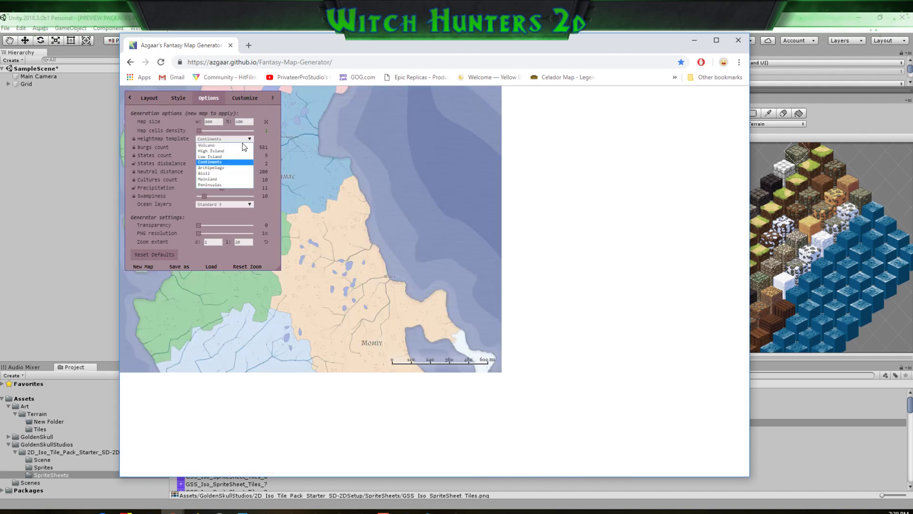
{"action": "left_click", "coordinate": [227, 178]}
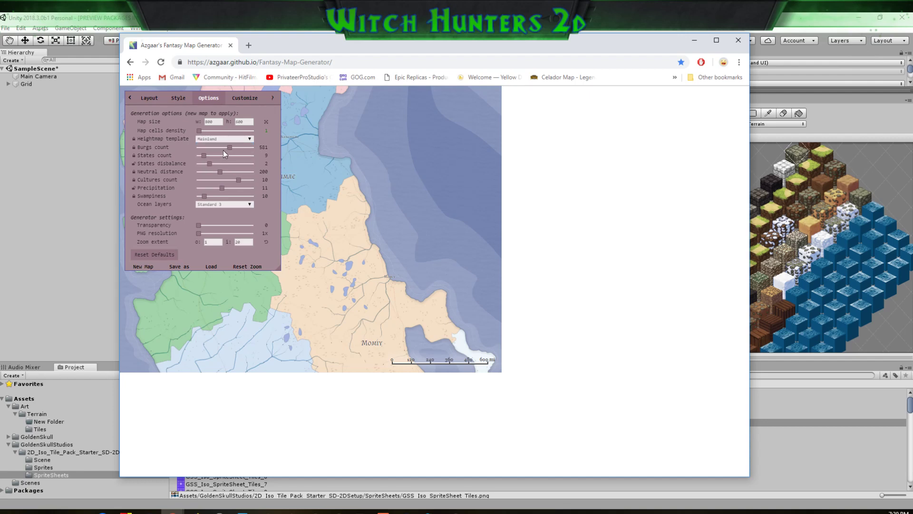
{"action": "left_click_drag", "start_coordinate": [230, 148], "coordinate": [202, 158]}
{"action": "left_click_drag", "start_coordinate": [233, 180], "coordinate": [217, 184]}
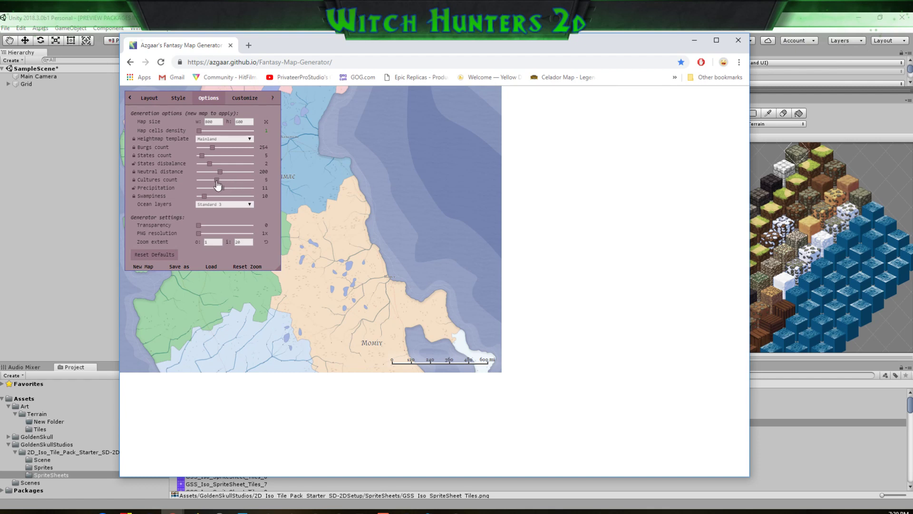
{"action": "left_click", "coordinate": [238, 205]}
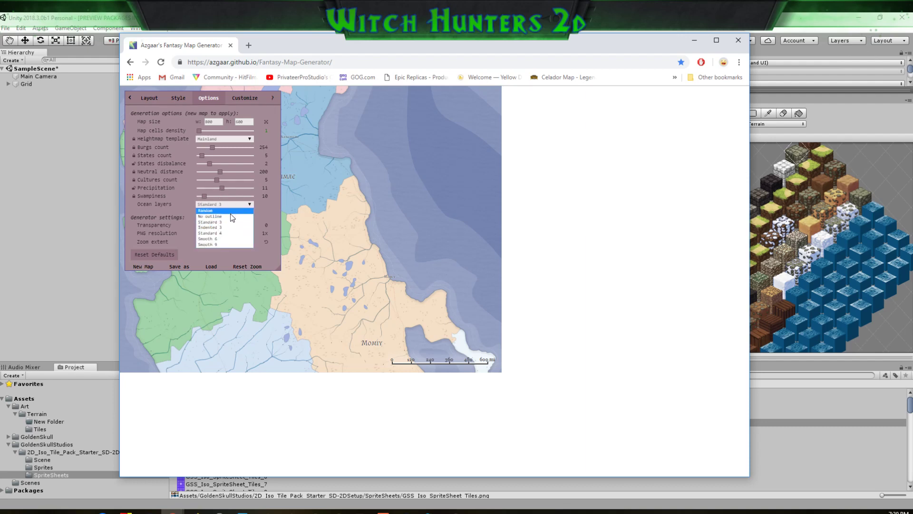
{"action": "left_click", "coordinate": [230, 216]}
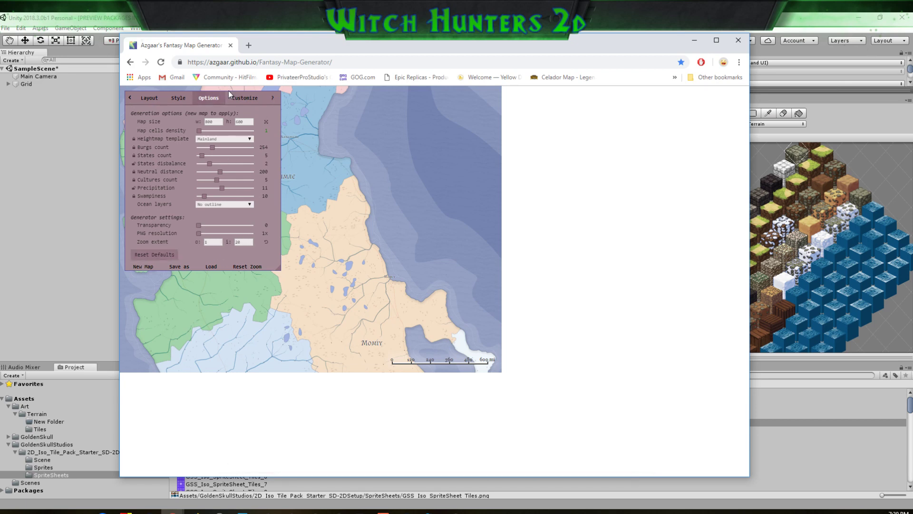
Look through the customization and style settings and generate a new map from the chosen options
{"action": "left_click", "coordinate": [244, 97]}
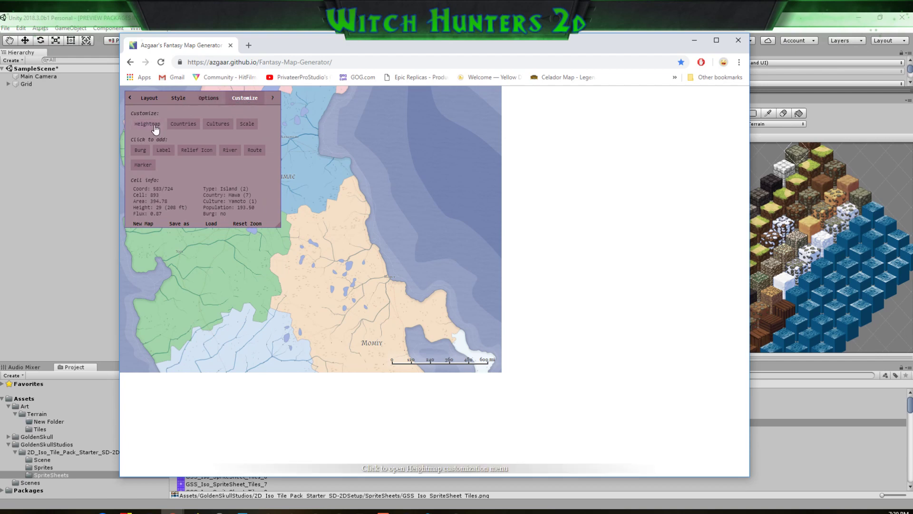
{"action": "left_click", "coordinate": [176, 99]}
{"action": "left_click", "coordinate": [205, 114]}
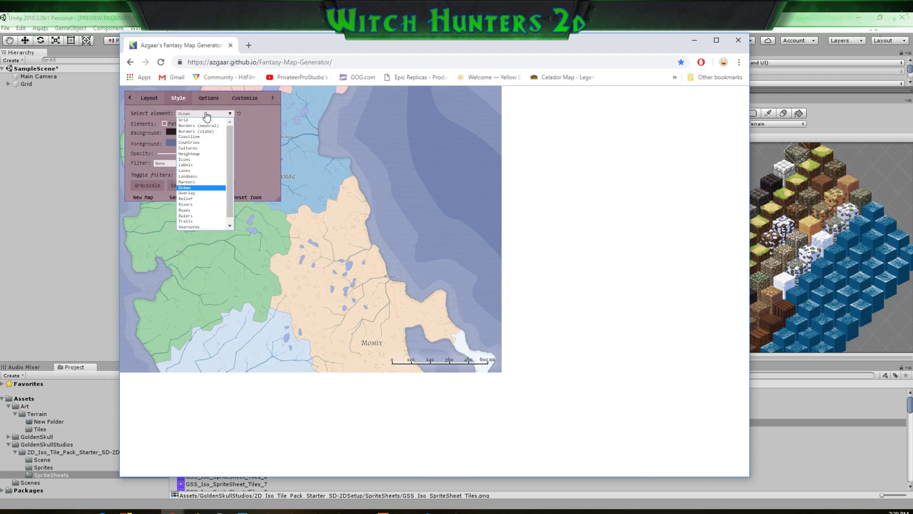
{"action": "left_click", "coordinate": [206, 115]}
{"action": "left_click", "coordinate": [149, 97]}
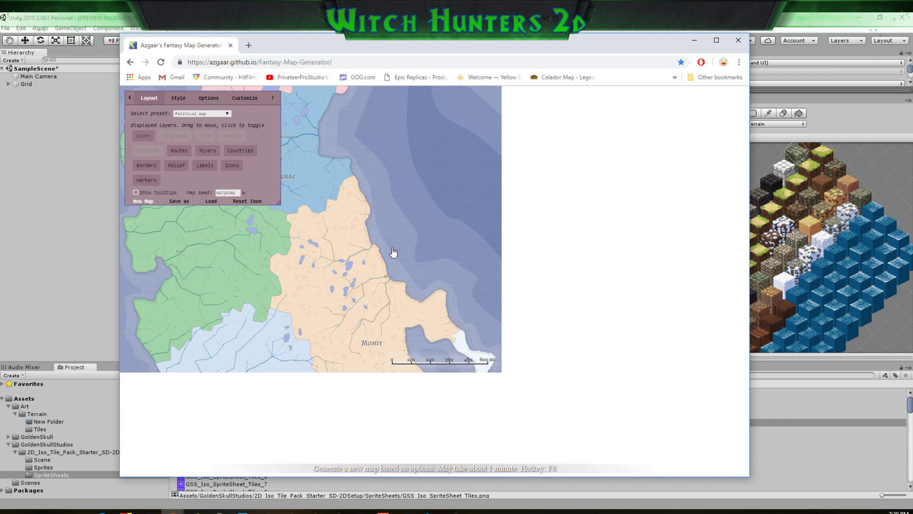
Fit the browser window around the new map beside the Tile Palette and collapse the settings menu
{"action": "left_click_drag", "start_coordinate": [520, 42], "coordinate": [603, 56]}
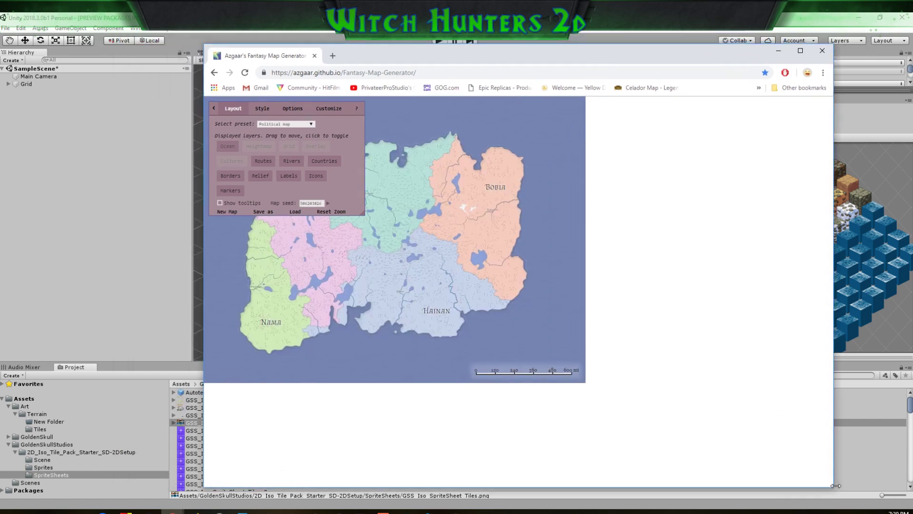
{"action": "left_click_drag", "start_coordinate": [834, 487], "coordinate": [589, 387]}
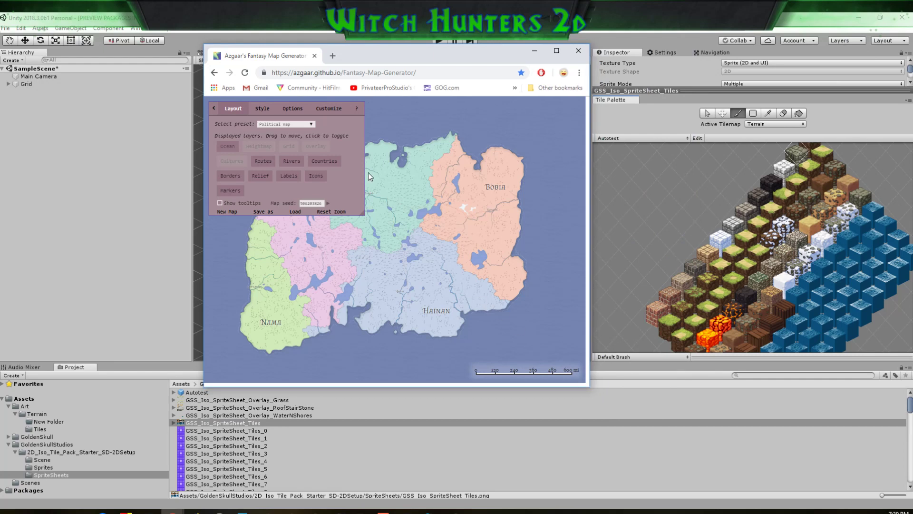
{"action": "left_click", "coordinate": [233, 105]}
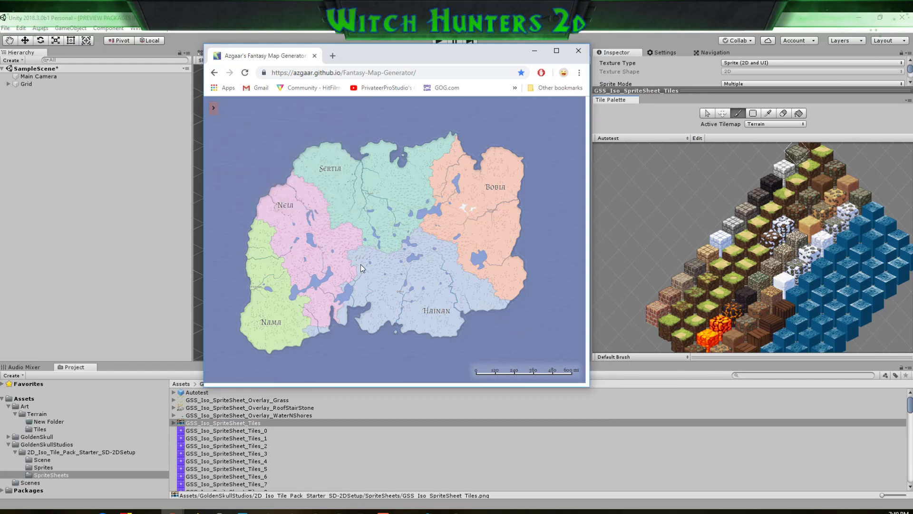
{"action": "scroll", "coordinate": [327, 226], "scroll_direction": "up", "scroll_amount": 2}
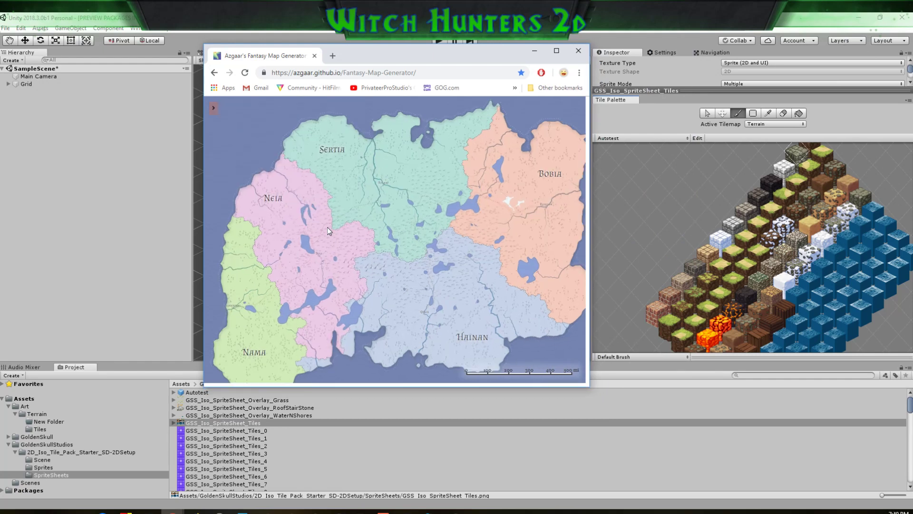
{"action": "scroll", "coordinate": [401, 219], "scroll_direction": "up", "scroll_amount": 3}
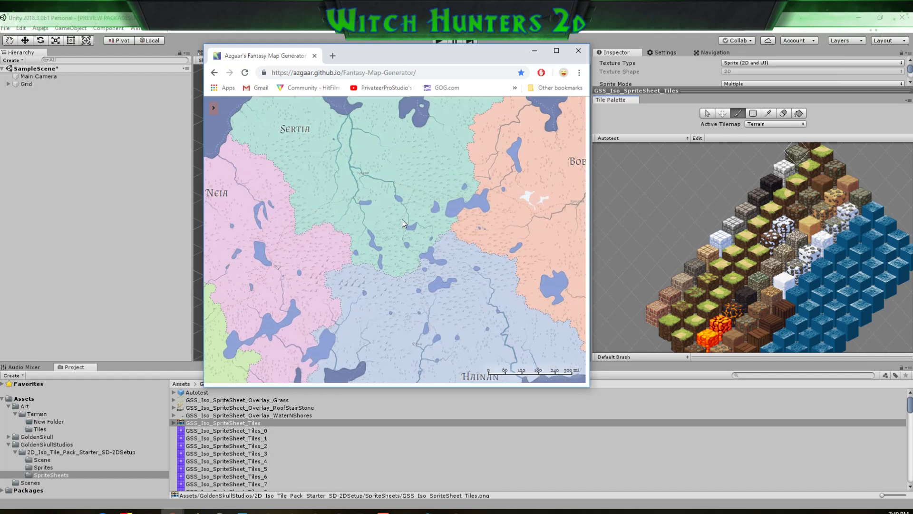
Compare the Pure landmass, Cultural map and Heightmap layout presets on the generated map and return to the Political map preset
{"action": "scroll", "coordinate": [370, 281], "scroll_direction": "down", "scroll_amount": 2}
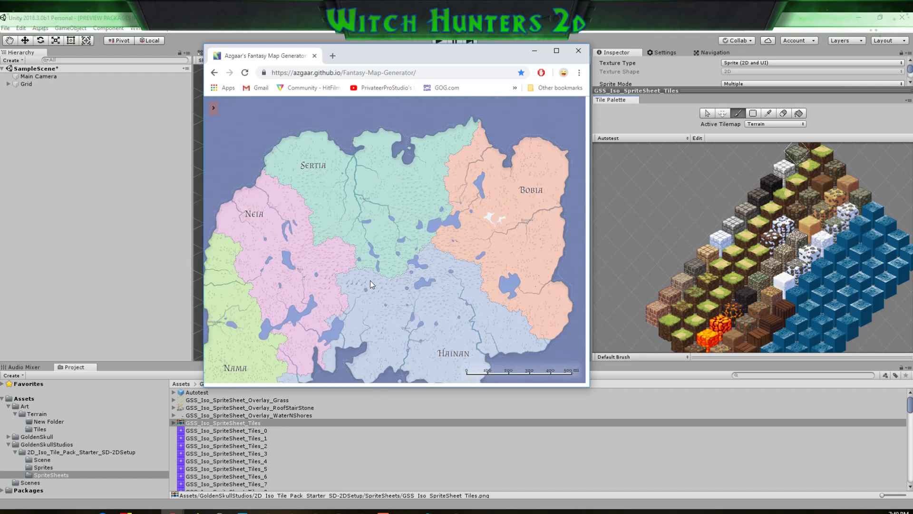
{"action": "scroll", "coordinate": [370, 281], "scroll_direction": "down", "scroll_amount": 1}
{"action": "left_click", "coordinate": [213, 108]}
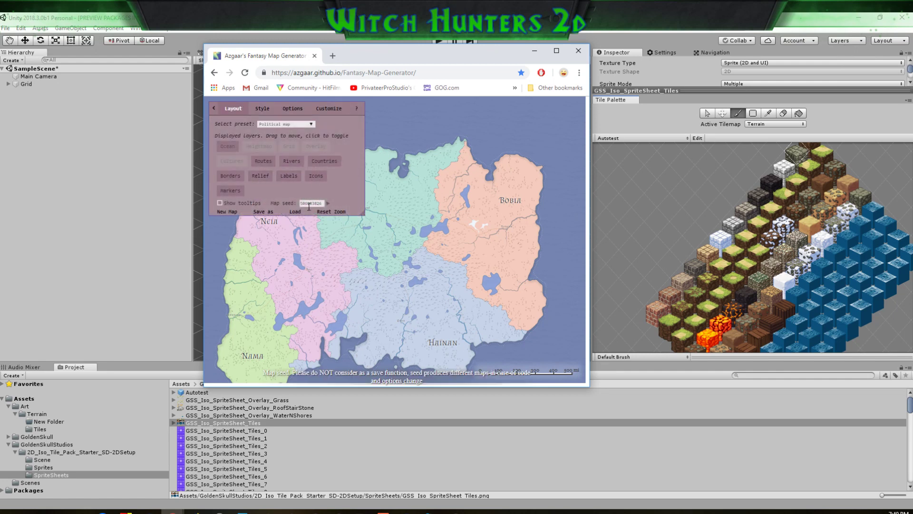
{"action": "left_click", "coordinate": [285, 125]}
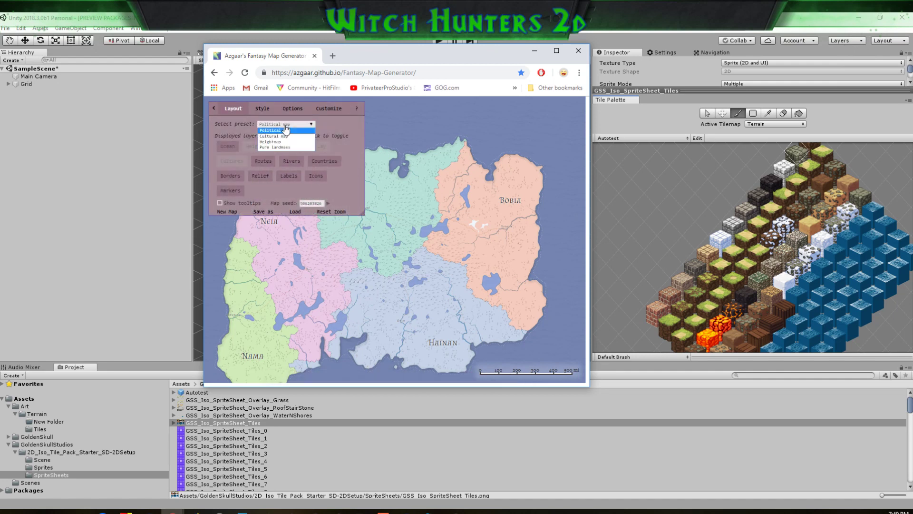
{"action": "left_click", "coordinate": [286, 147]}
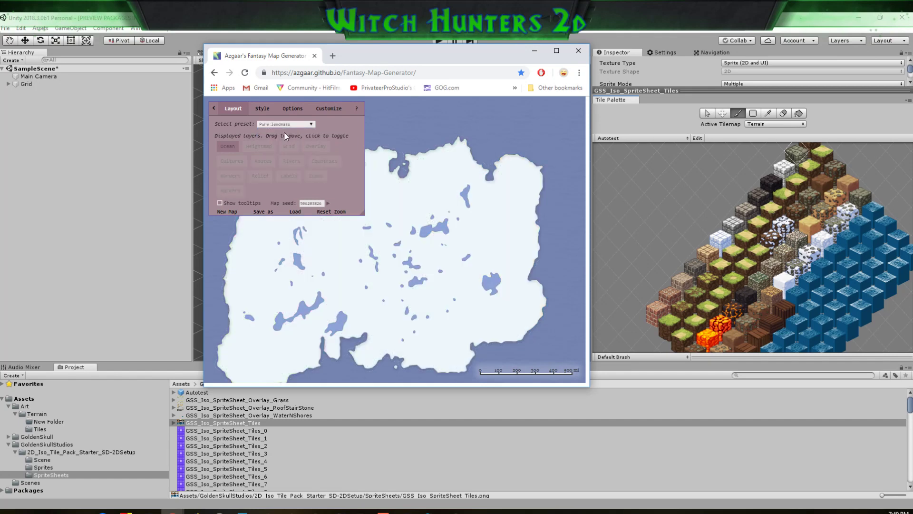
{"action": "left_click", "coordinate": [284, 124]}
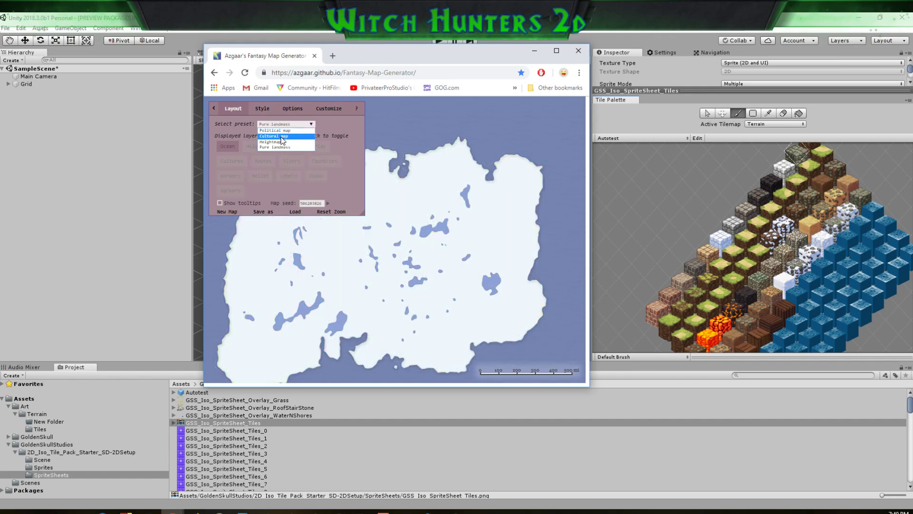
{"action": "left_click", "coordinate": [283, 136]}
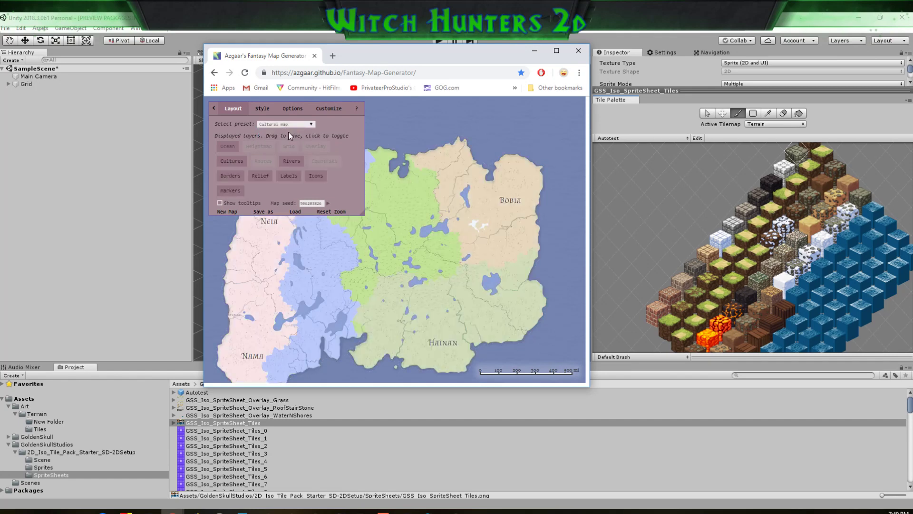
{"action": "left_click", "coordinate": [289, 125]}
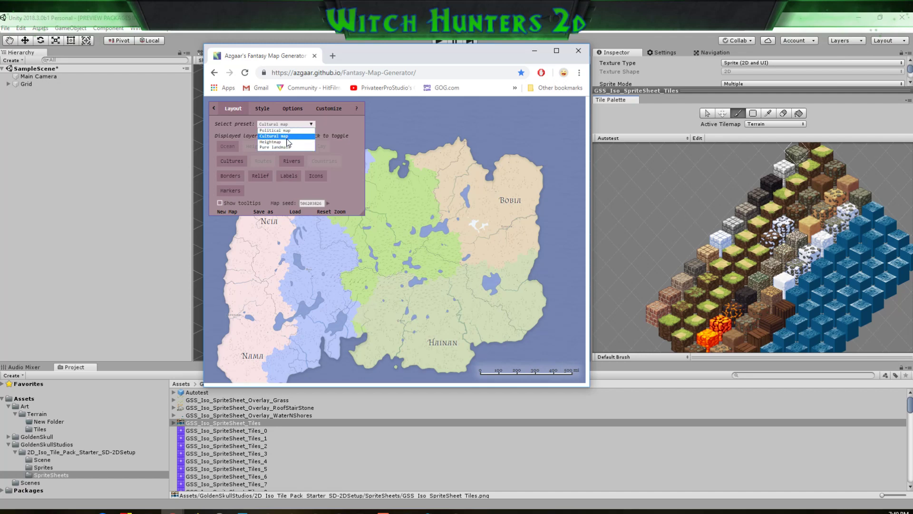
{"action": "left_click", "coordinate": [286, 142]}
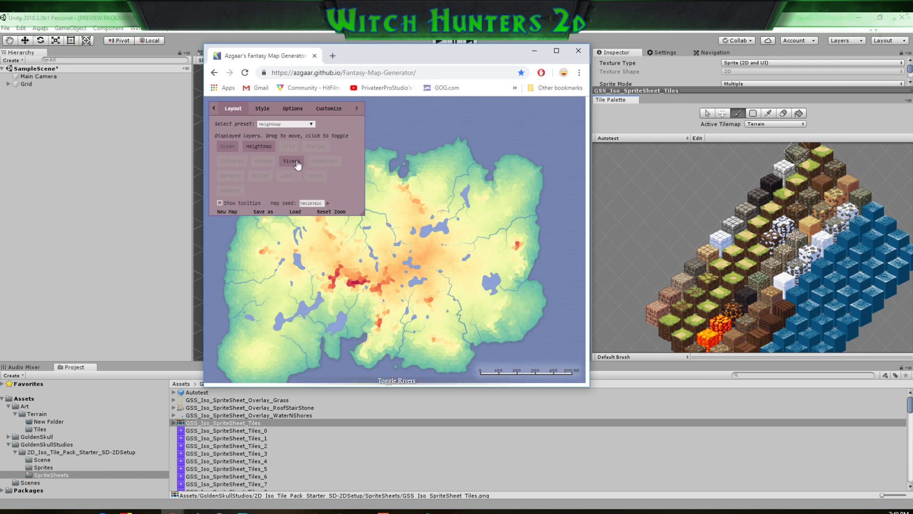
{"action": "left_click", "coordinate": [293, 124]}
{"action": "left_click", "coordinate": [285, 131]}
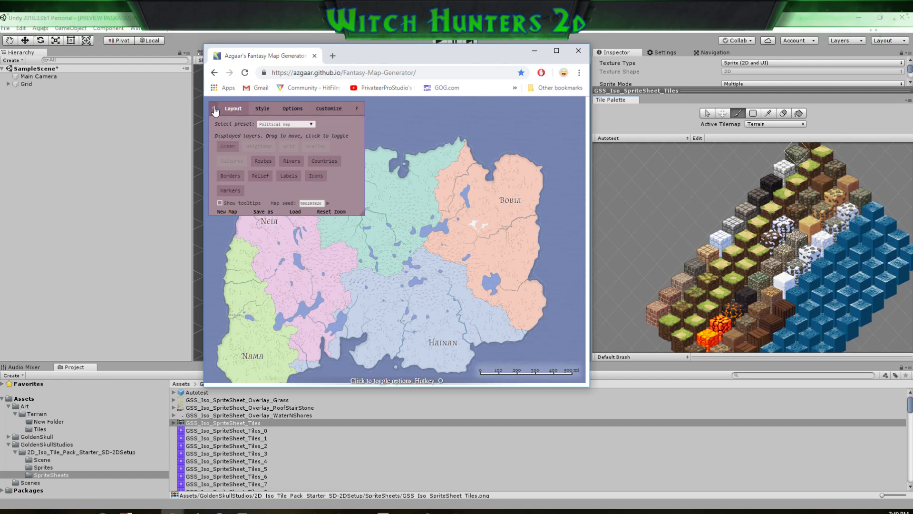
{"action": "mouse_move", "coordinate": [263, 212]}
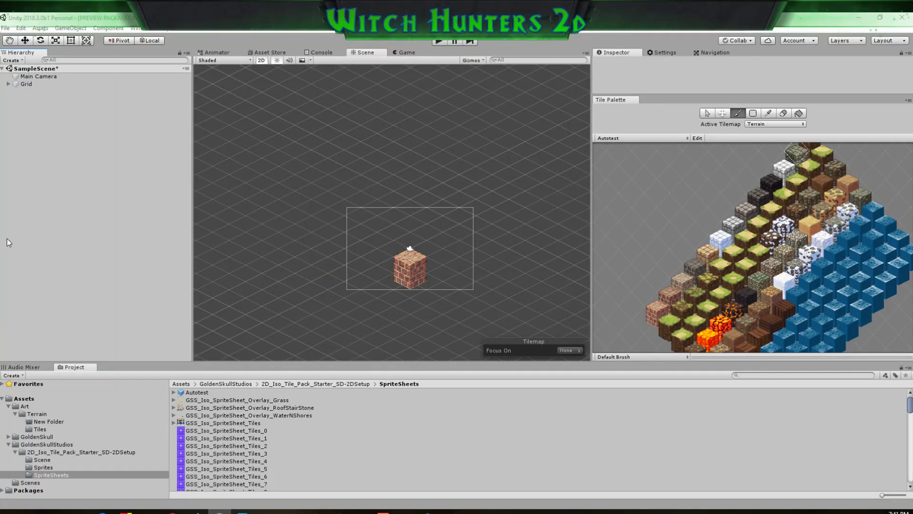
Switch to Unity and add a new 2D Sprite object to SampleScene
{"action": "left_click", "coordinate": [159, 19]}
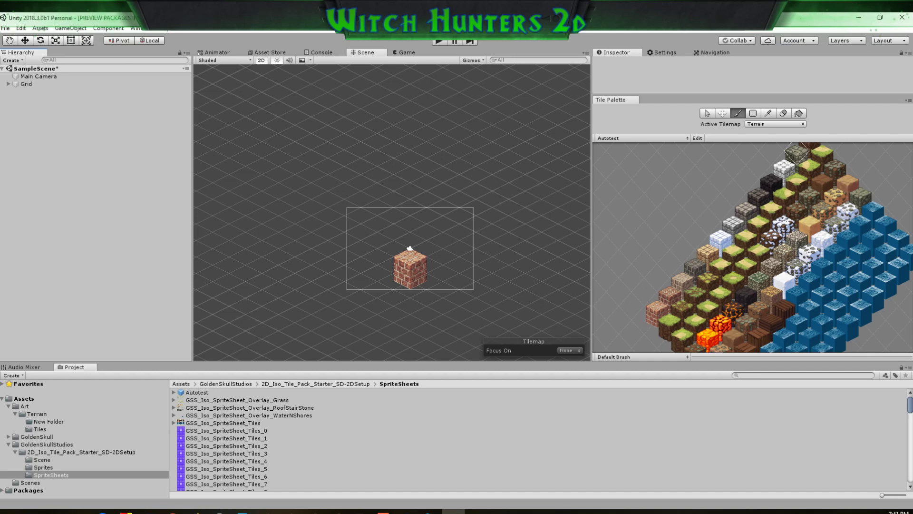
{"action": "right_click", "coordinate": [24, 144]}
{"action": "mouse_move", "coordinate": [79, 233]}
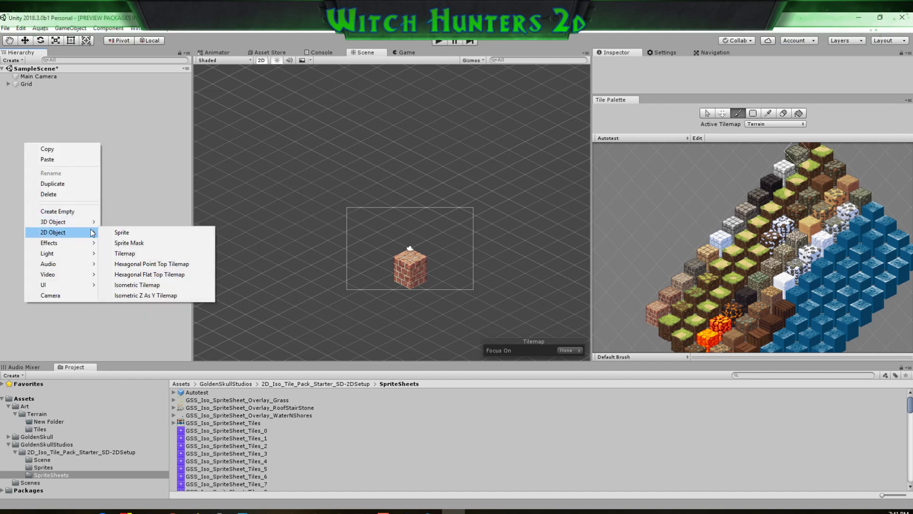
{"action": "left_click", "coordinate": [144, 234]}
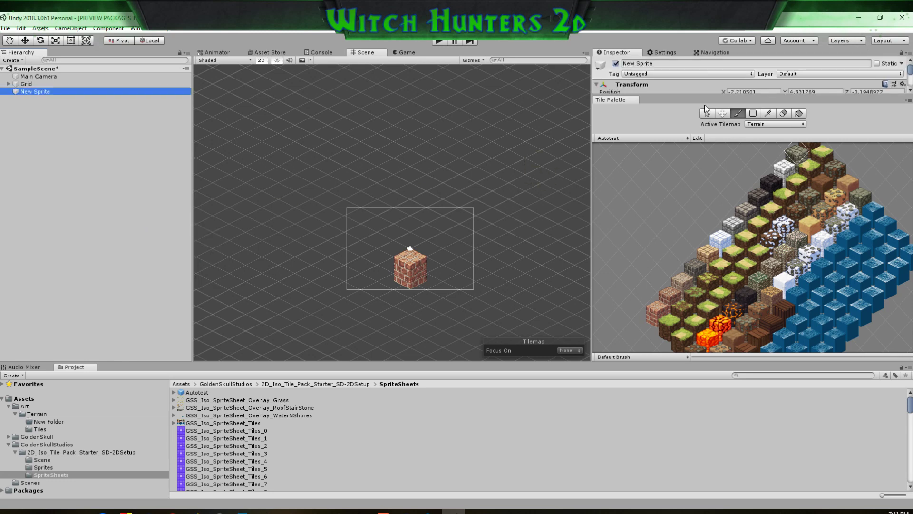
{"action": "left_click_drag", "start_coordinate": [703, 96], "coordinate": [732, 260]}
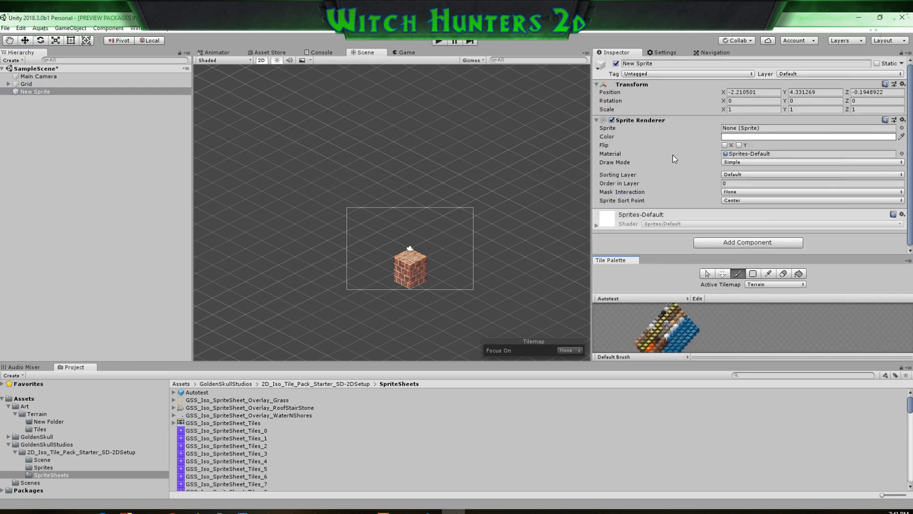
{"action": "left_click", "coordinate": [22, 406]}
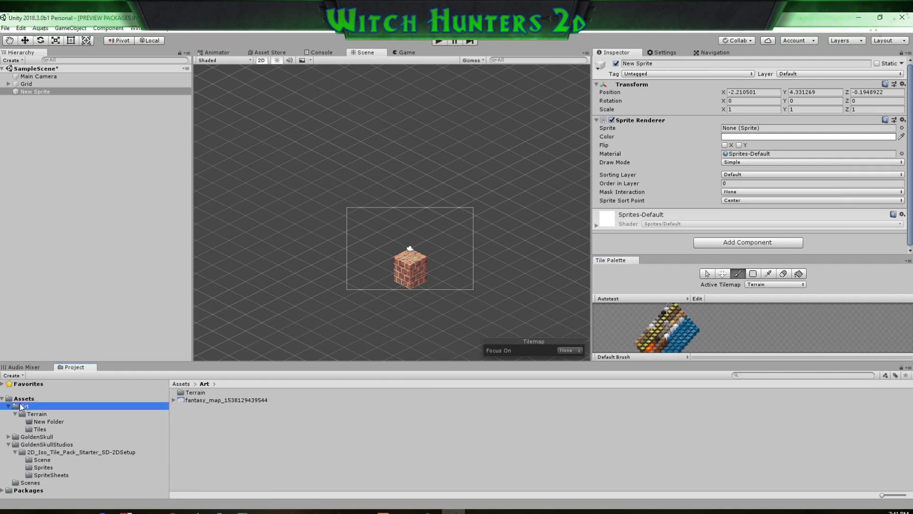
{"action": "left_click_drag", "start_coordinate": [189, 402], "coordinate": [753, 132]}
{"action": "left_click", "coordinate": [198, 397]}
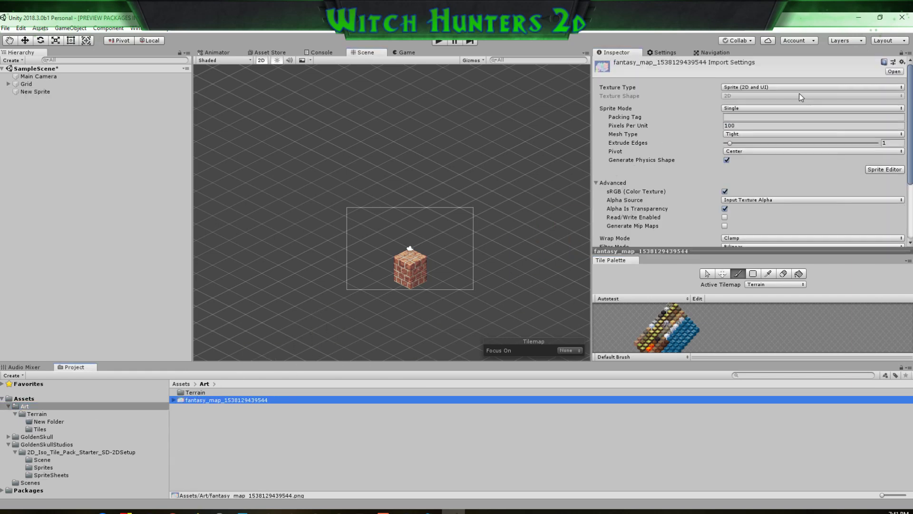
{"action": "left_click", "coordinate": [42, 93]}
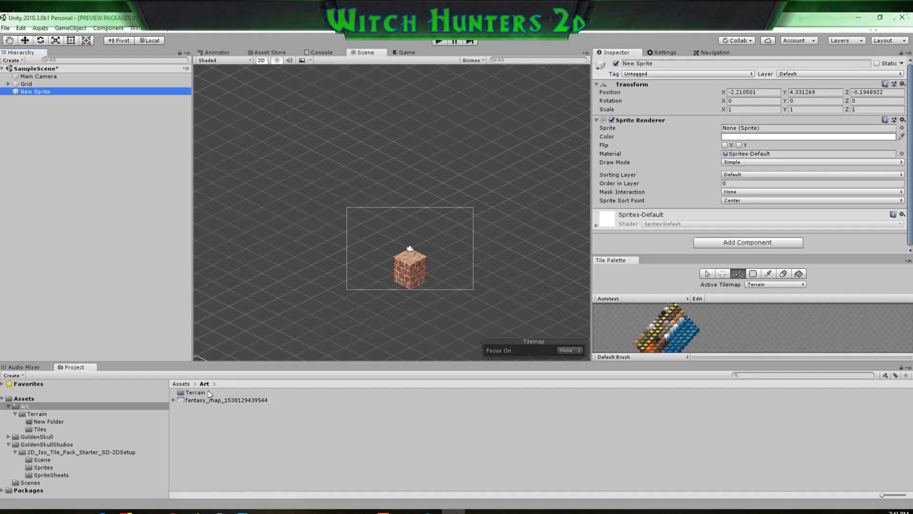
{"action": "left_click_drag", "start_coordinate": [208, 397], "coordinate": [763, 127]}
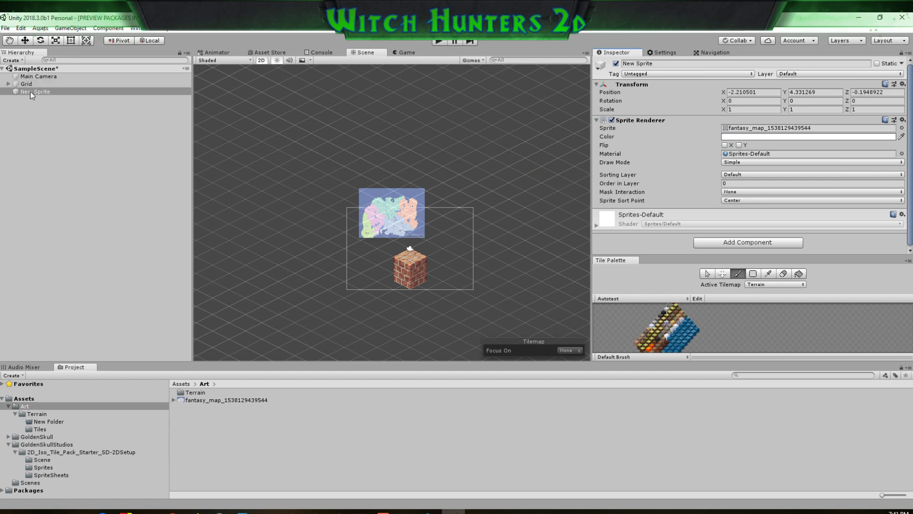
Stretch the map sprite with the Rect tool to a scale of about 186 by 149
{"action": "left_click", "coordinate": [71, 41]}
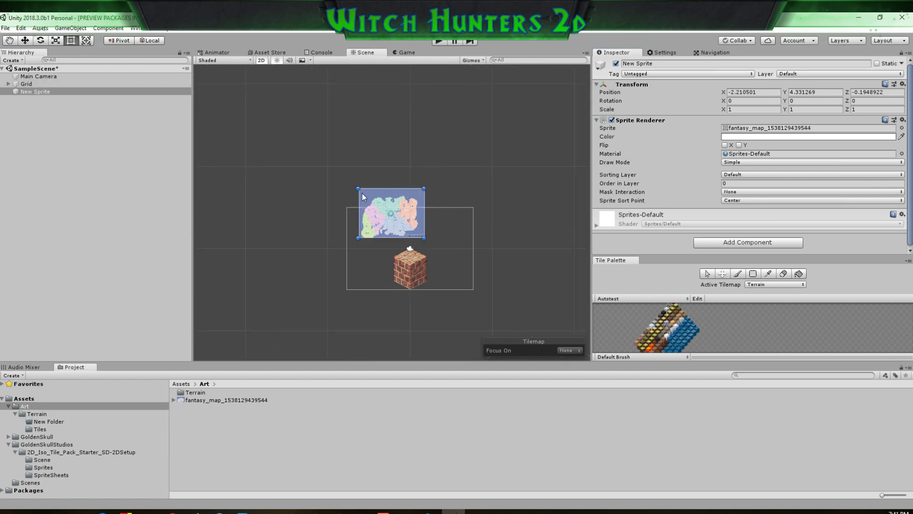
{"action": "scroll", "coordinate": [367, 234], "scroll_direction": "down", "scroll_amount": 6}
{"action": "left_click_drag", "start_coordinate": [366, 235], "coordinate": [207, 399]}
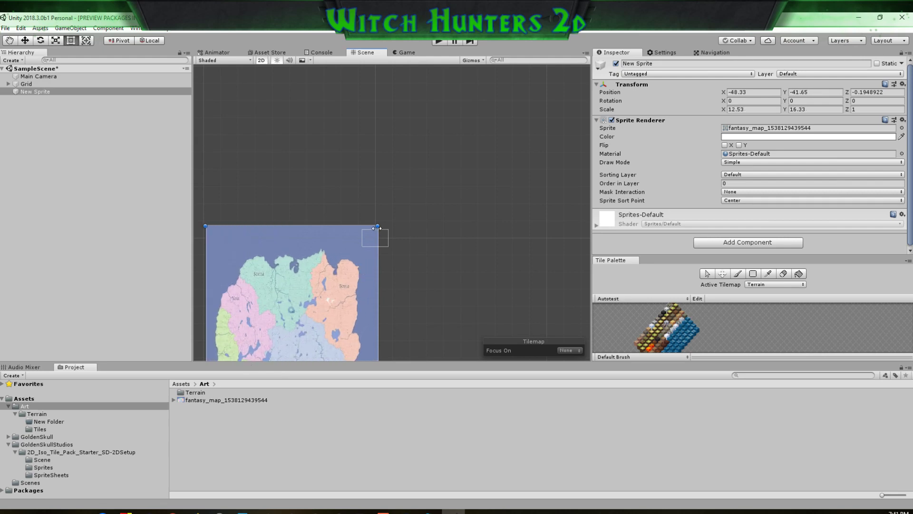
{"action": "left_click_drag", "start_coordinate": [378, 226], "coordinate": [649, 6]}
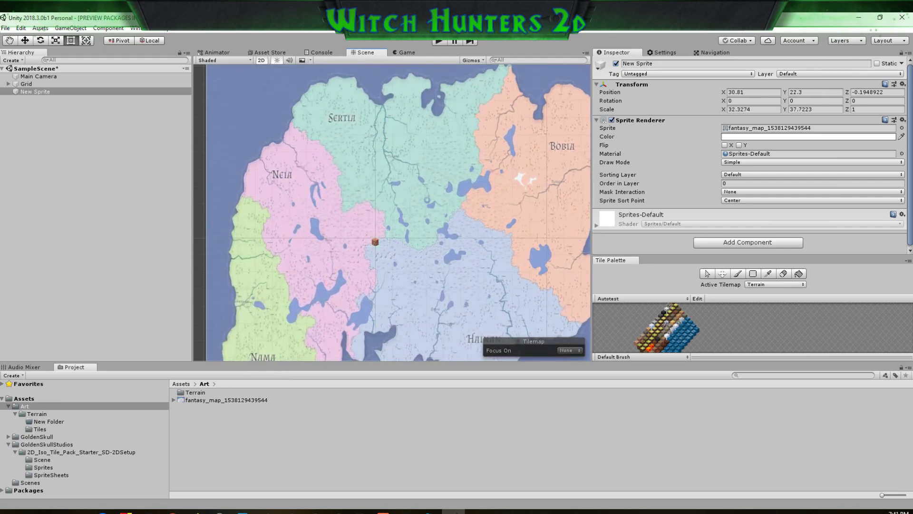
{"action": "scroll", "coordinate": [428, 309], "scroll_direction": "down", "scroll_amount": 10}
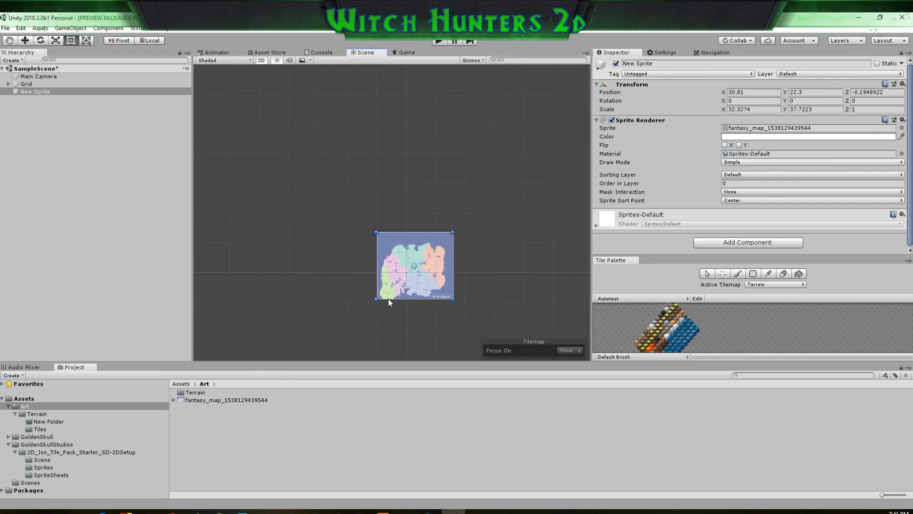
{"action": "left_click_drag", "start_coordinate": [374, 302], "coordinate": [208, 379]}
{"action": "left_click_drag", "start_coordinate": [452, 230], "coordinate": [607, 54], "text": "shift"}
{"action": "scroll", "coordinate": [384, 296], "scroll_direction": "up", "scroll_amount": 10}
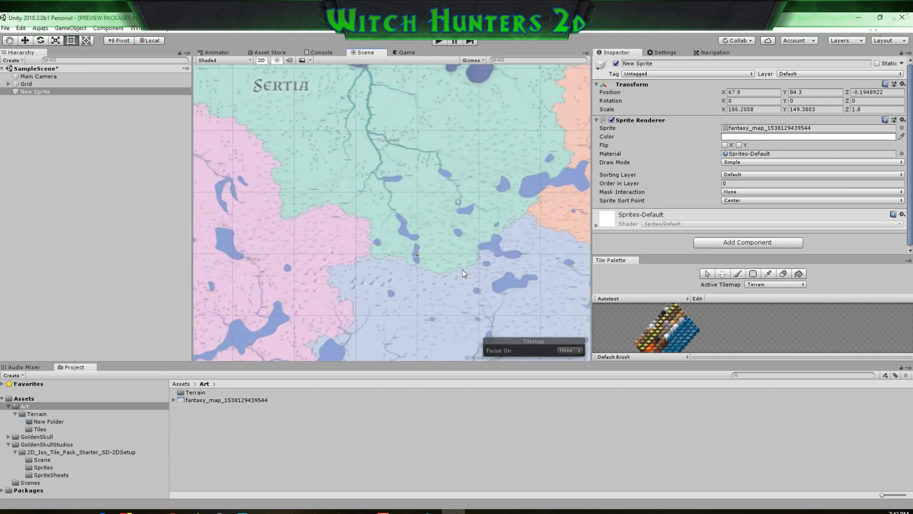
Examine the stretched map near and far to judge its size against the brick tile
{"action": "middle_click_drag", "start_coordinate": [361, 292], "coordinate": [470, 278]}
{"action": "scroll", "coordinate": [473, 278], "scroll_direction": "down", "scroll_amount": 10}
{"action": "scroll", "coordinate": [476, 278], "scroll_direction": "down", "scroll_amount": 6}
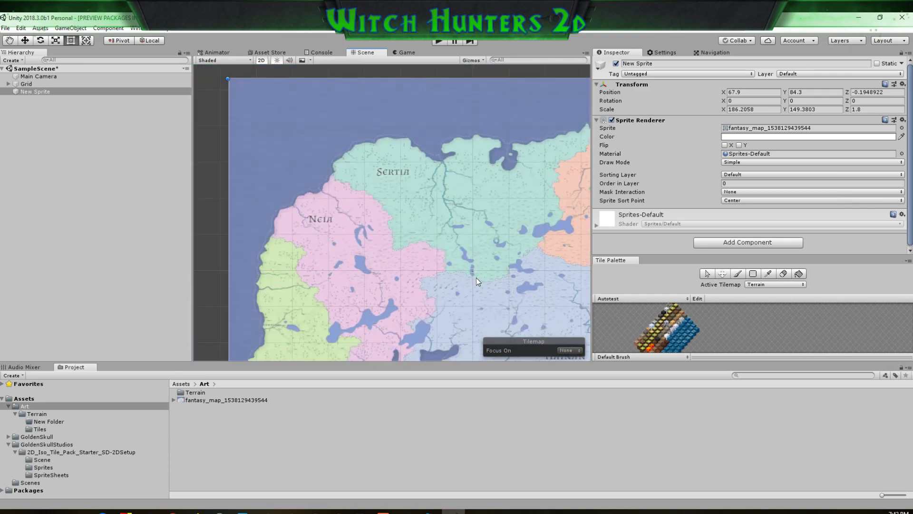
{"action": "scroll", "coordinate": [484, 279], "scroll_direction": "up", "scroll_amount": 5}
{"action": "scroll", "coordinate": [467, 296], "scroll_direction": "down", "scroll_amount": 5}
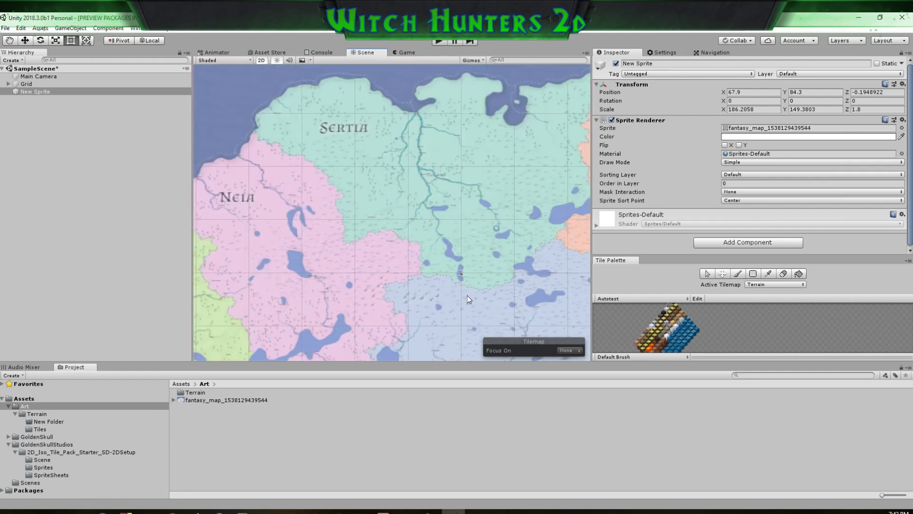
{"action": "scroll", "coordinate": [482, 281], "scroll_direction": "up", "scroll_amount": 3}
{"action": "scroll", "coordinate": [490, 285], "scroll_direction": "down", "scroll_amount": 4}
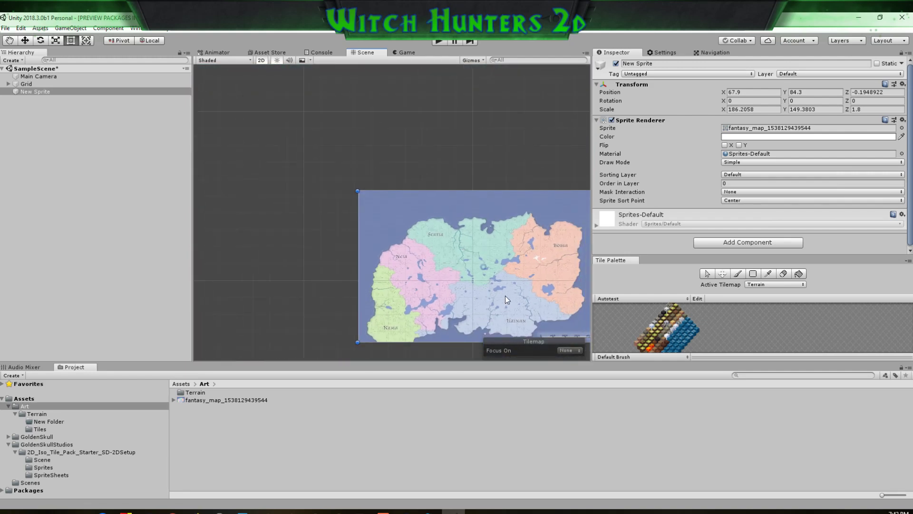
Shrink the map sprite to a scale of about 16.8 by 17.9 and place it at about X -24, Y 53, near the brick tile
{"action": "middle_click_drag", "start_coordinate": [500, 293], "coordinate": [452, 261]}
{"action": "left_click_drag", "start_coordinate": [444, 280], "coordinate": [479, 190]}
{"action": "key", "text": "ctrl+z"}
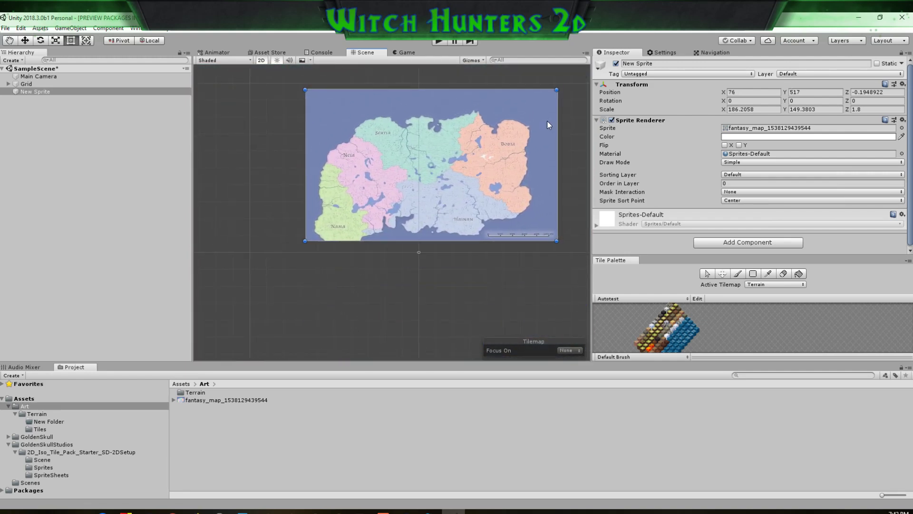
{"action": "left_click_drag", "start_coordinate": [558, 89], "coordinate": [420, 250]}
{"action": "scroll", "coordinate": [424, 267], "scroll_direction": "up", "scroll_amount": 8}
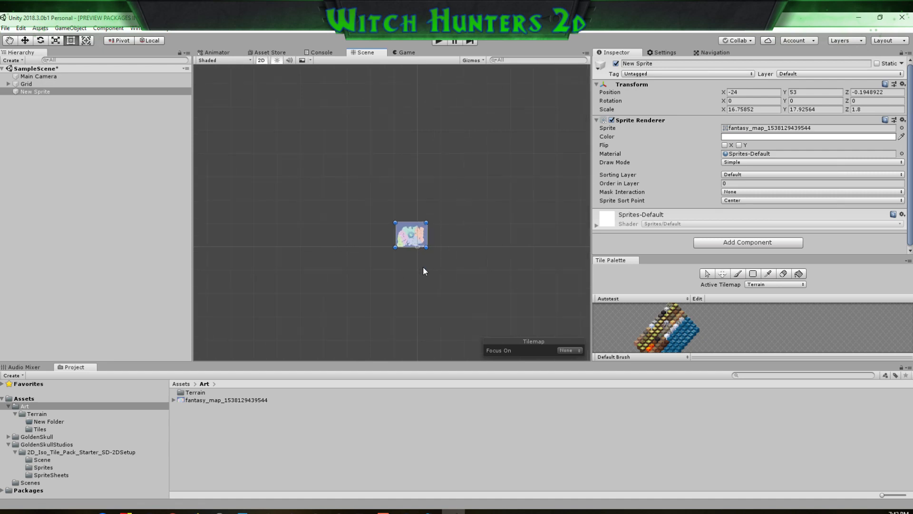
Examine the resized map's regions, lakes and coastlines in the Scene view, comparing its overall size with the brick tile
{"action": "scroll", "coordinate": [409, 245], "scroll_direction": "up", "scroll_amount": 14}
{"action": "middle_click_drag", "start_coordinate": [400, 203], "coordinate": [458, 261]}
{"action": "scroll", "coordinate": [458, 261], "scroll_direction": "down", "scroll_amount": 2}
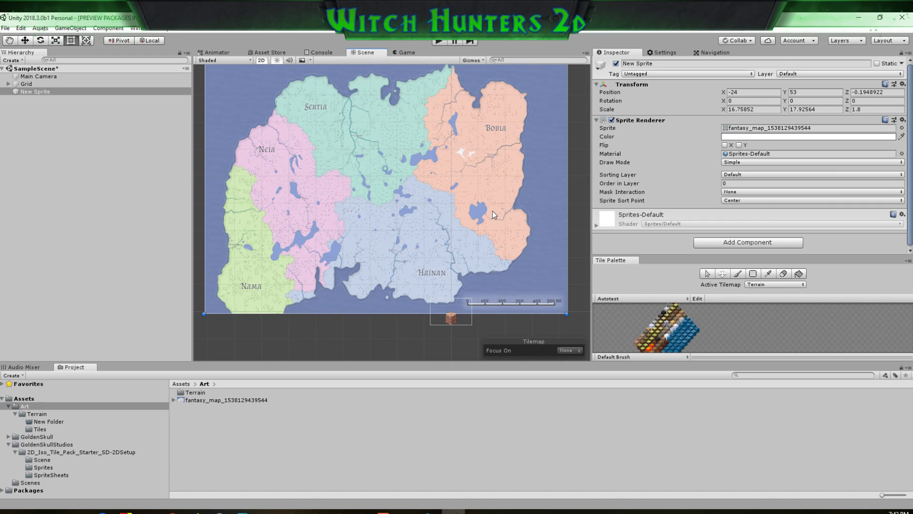
{"action": "scroll", "coordinate": [346, 235], "scroll_direction": "up", "scroll_amount": 8}
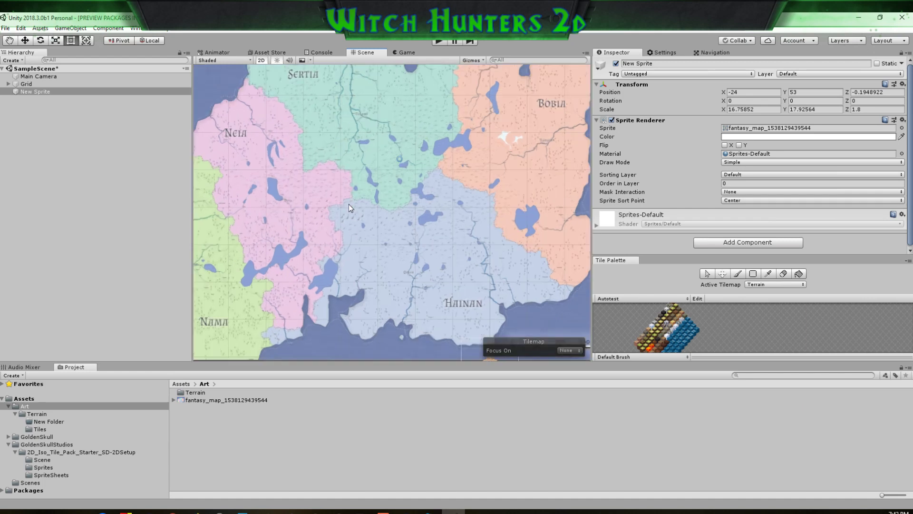
{"action": "scroll", "coordinate": [350, 226], "scroll_direction": "down", "scroll_amount": 5}
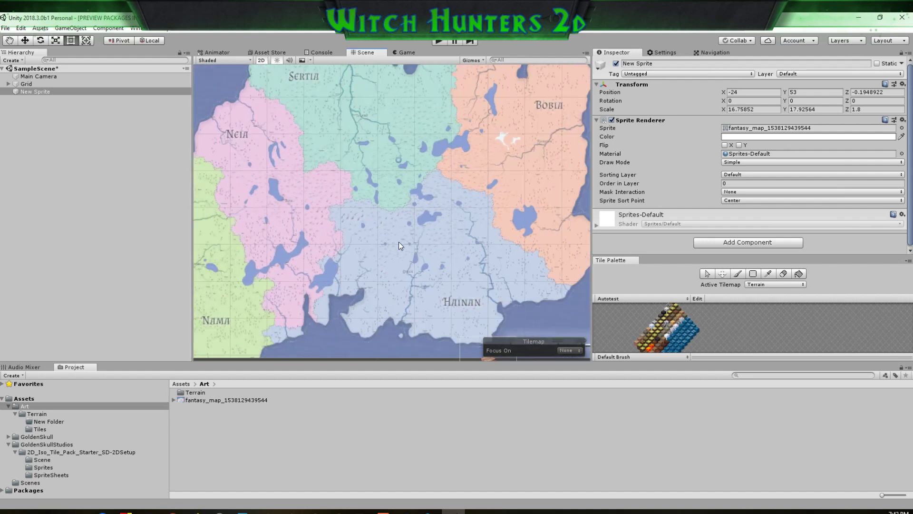
{"action": "middle_click_drag", "start_coordinate": [448, 218], "coordinate": [535, 213]}
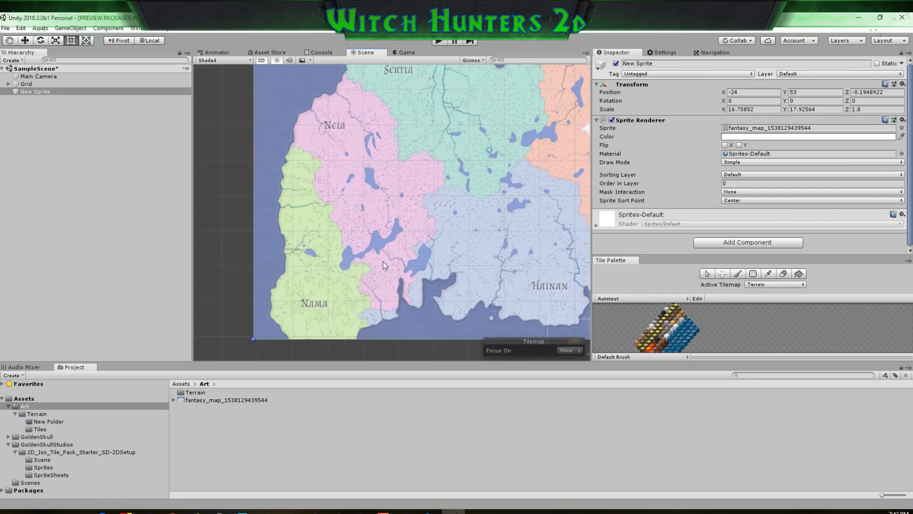
{"action": "middle_click_drag", "start_coordinate": [383, 261], "coordinate": [409, 230]}
{"action": "middle_click_drag", "start_coordinate": [577, 173], "coordinate": [446, 225]}
{"action": "scroll", "coordinate": [501, 164], "scroll_direction": "up", "scroll_amount": 12}
{"action": "scroll", "coordinate": [402, 226], "scroll_direction": "down", "scroll_amount": 8}
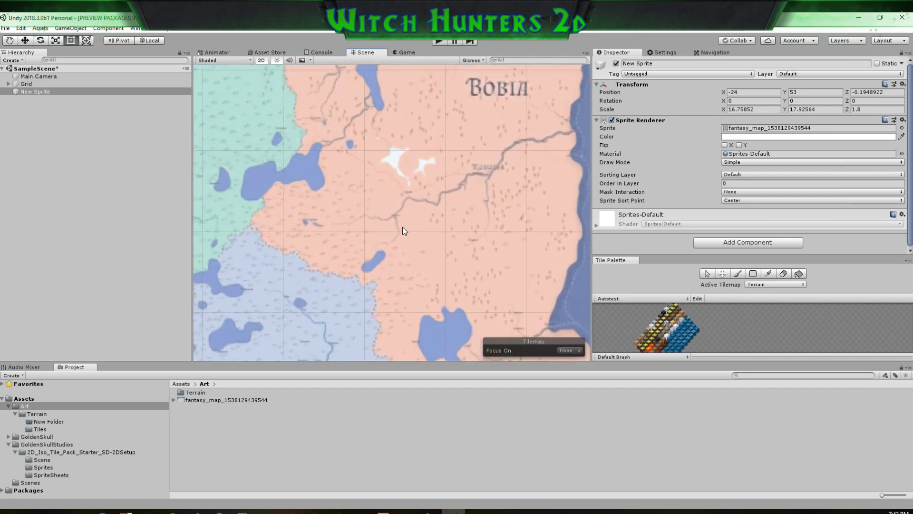
{"action": "scroll", "coordinate": [402, 227], "scroll_direction": "up", "scroll_amount": 5}
{"action": "middle_click_drag", "start_coordinate": [416, 228], "coordinate": [458, 229]}
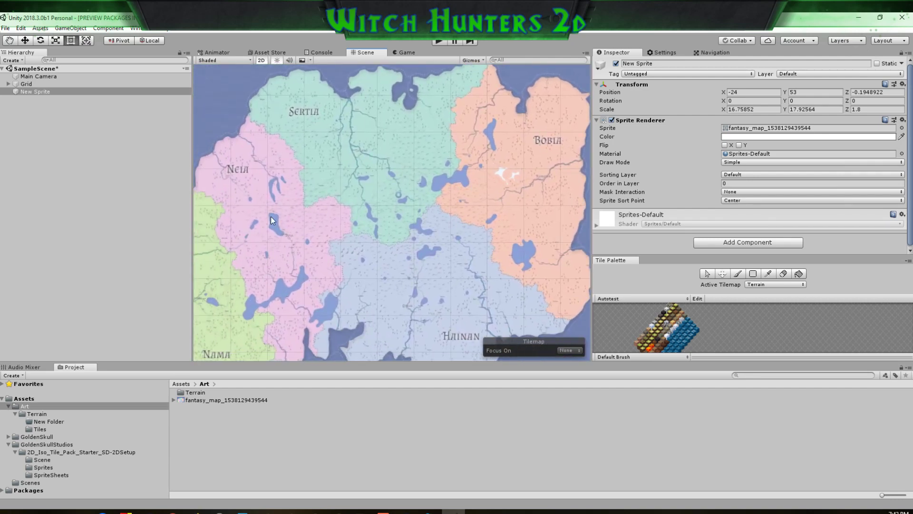
{"action": "middle_click_drag", "start_coordinate": [367, 276], "coordinate": [450, 302]}
{"action": "middle_click_drag", "start_coordinate": [439, 237], "coordinate": [461, 196]}
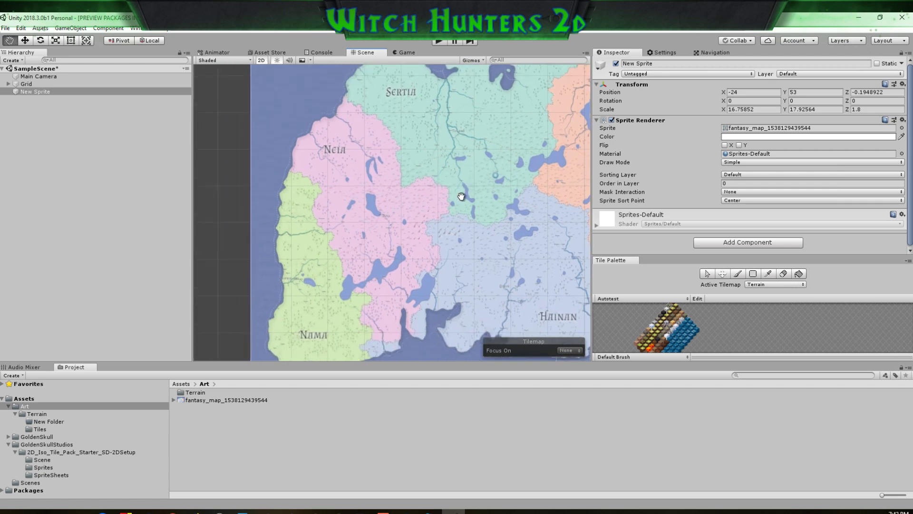
Examine the map's western coast, region borders and lakes up close, and the northern coastline from farther out
{"action": "middle_click_drag", "start_coordinate": [391, 255], "coordinate": [445, 215]}
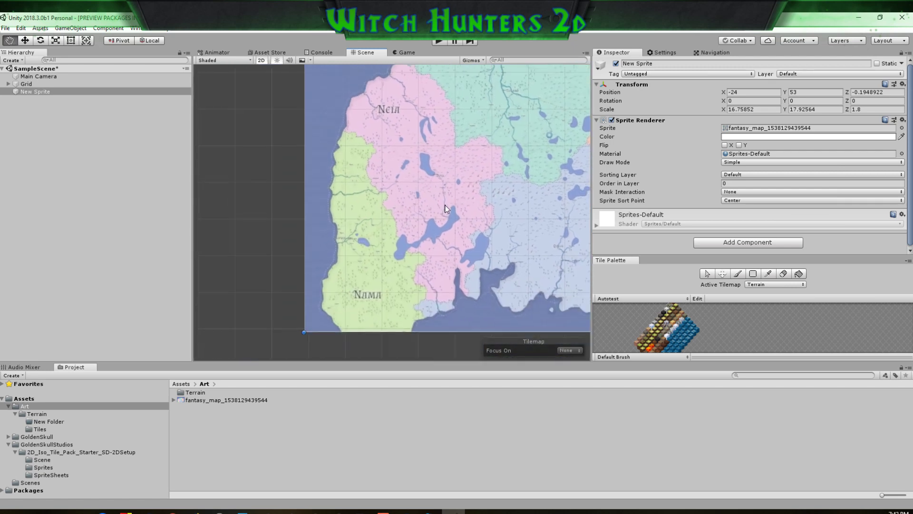
{"action": "middle_click_drag", "start_coordinate": [388, 277], "coordinate": [363, 291]}
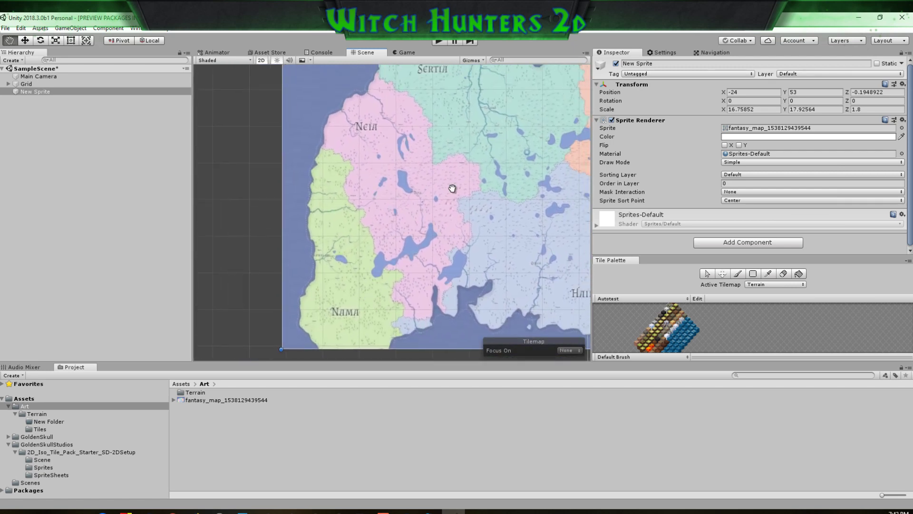
{"action": "middle_click_drag", "start_coordinate": [408, 177], "coordinate": [378, 198]}
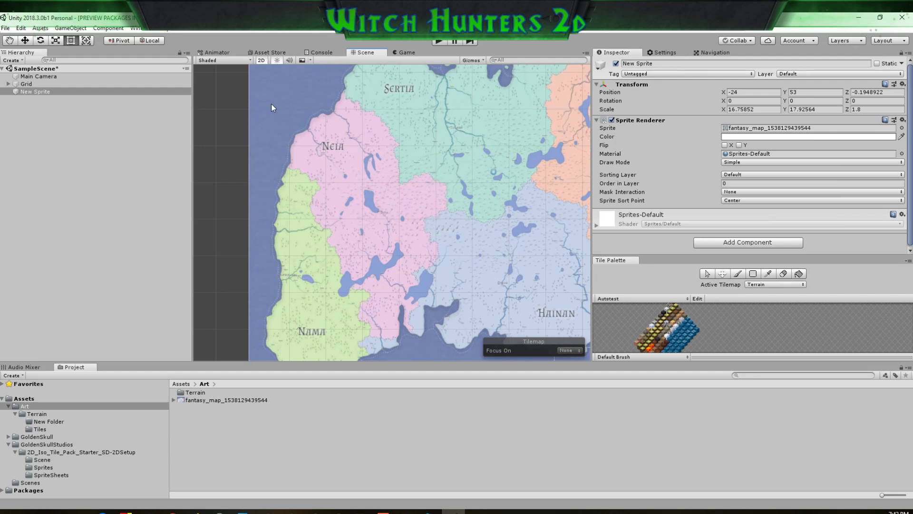
{"action": "middle_click_drag", "start_coordinate": [332, 167], "coordinate": [251, 179]}
{"action": "middle_click_drag", "start_coordinate": [442, 198], "coordinate": [435, 246]}
{"action": "scroll", "coordinate": [527, 221], "scroll_direction": "up", "scroll_amount": 10}
{"action": "scroll", "coordinate": [434, 247], "scroll_direction": "down", "scroll_amount": 5}
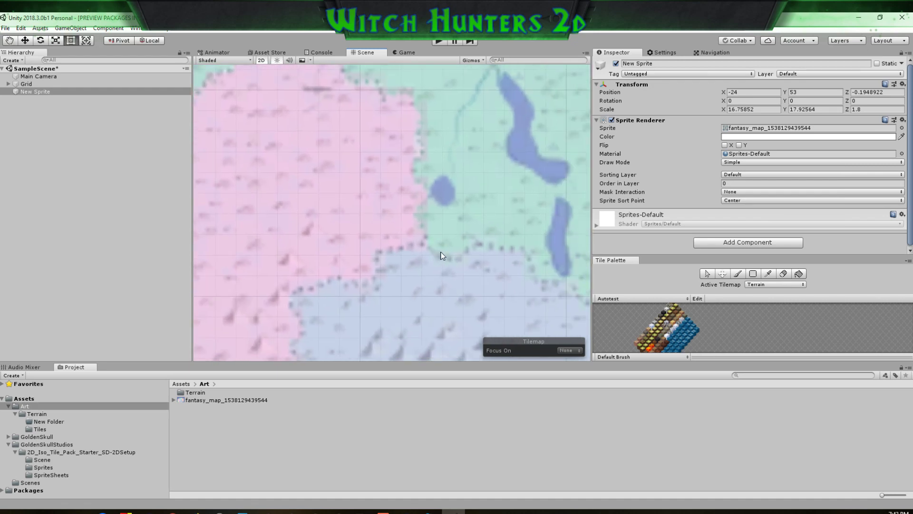
{"action": "scroll", "coordinate": [441, 256], "scroll_direction": "down", "scroll_amount": 10}
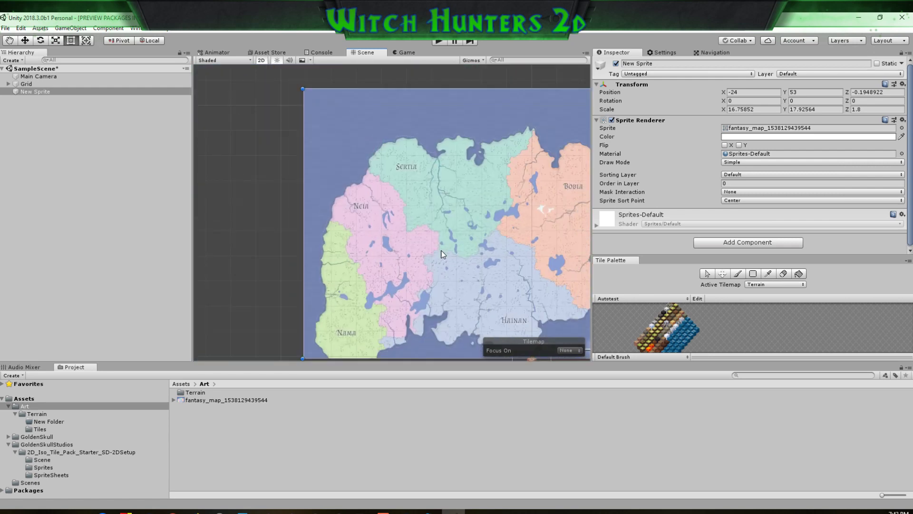
Shrink the map sprite to a scale of about 2.18 by 2.33 and place it at about X 0.67, Y 6.27, just above the brick tile
{"action": "left_click_drag", "start_coordinate": [391, 193], "coordinate": [499, 278]}
{"action": "scroll", "coordinate": [495, 285], "scroll_direction": "up", "scroll_amount": 10}
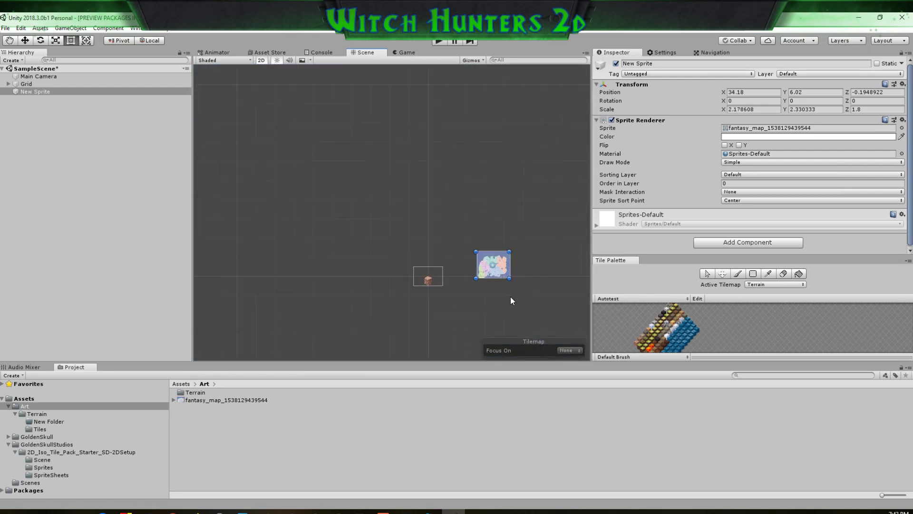
{"action": "scroll", "coordinate": [453, 304], "scroll_direction": "up", "scroll_amount": 5}
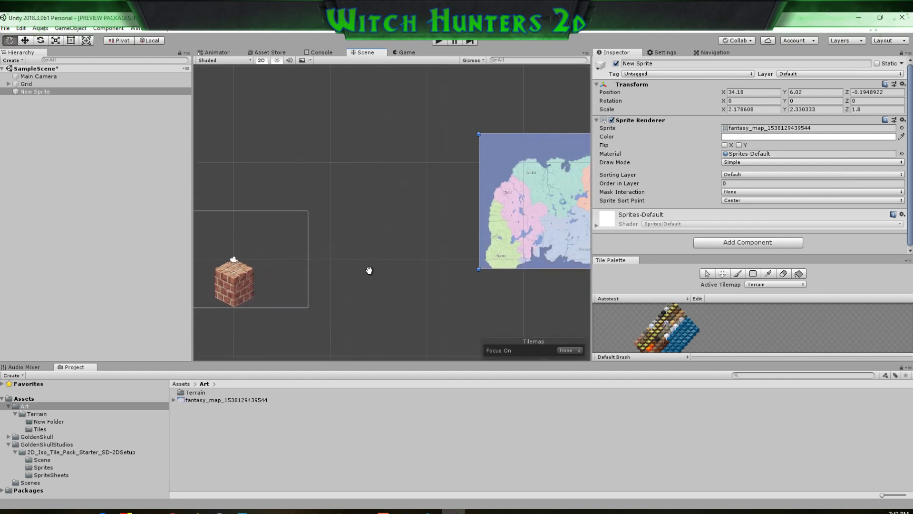
{"action": "left_click_drag", "start_coordinate": [543, 238], "coordinate": [220, 236]}
{"action": "middle_click_drag", "start_coordinate": [330, 292], "coordinate": [508, 260]}
{"action": "scroll", "coordinate": [431, 249], "scroll_direction": "up", "scroll_amount": 1}
{"action": "scroll", "coordinate": [432, 249], "scroll_direction": "up", "scroll_amount": 6}
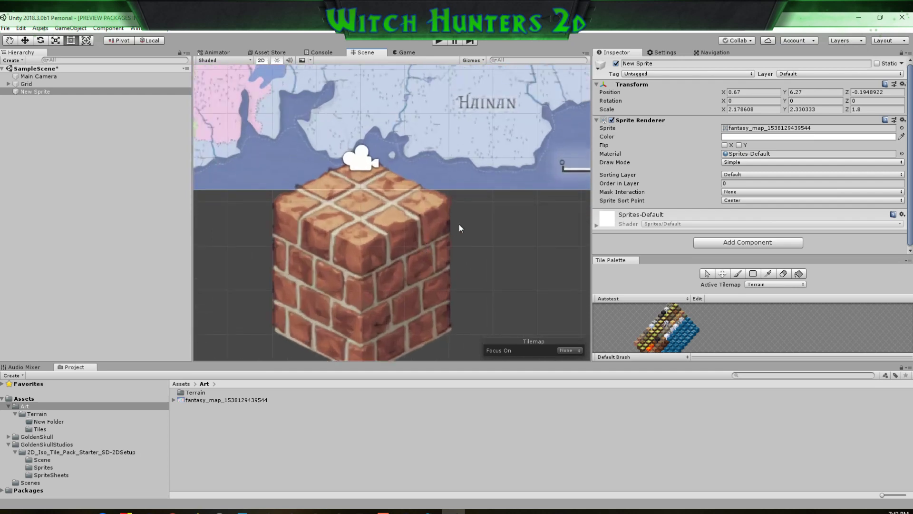
Display the isometric grid over the map sprite and compare its cell size with the map's regions
{"action": "left_click", "coordinate": [32, 84]}
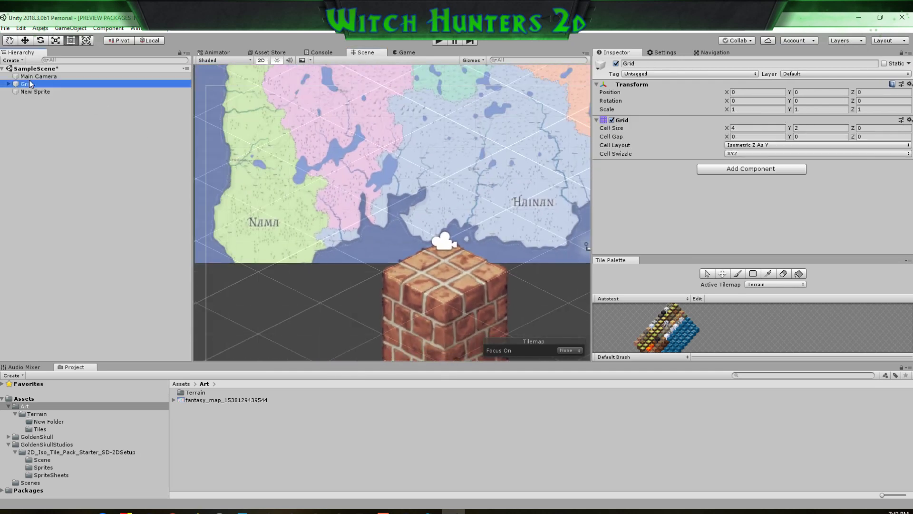
{"action": "scroll", "coordinate": [447, 245], "scroll_direction": "down", "scroll_amount": 3}
{"action": "scroll", "coordinate": [418, 174], "scroll_direction": "up", "scroll_amount": 4}
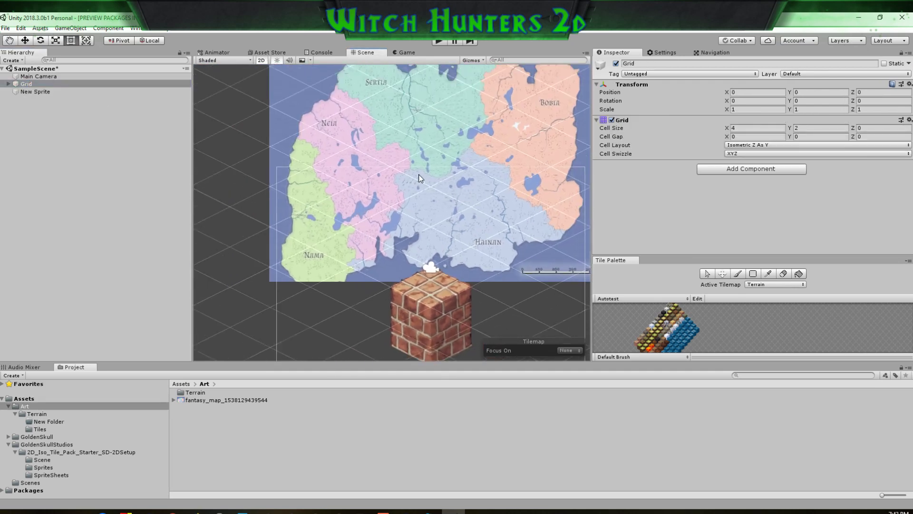
Delete the New Sprite map object and erase the brick tile from the Terrain tilemap
{"action": "left_click", "coordinate": [30, 90]}
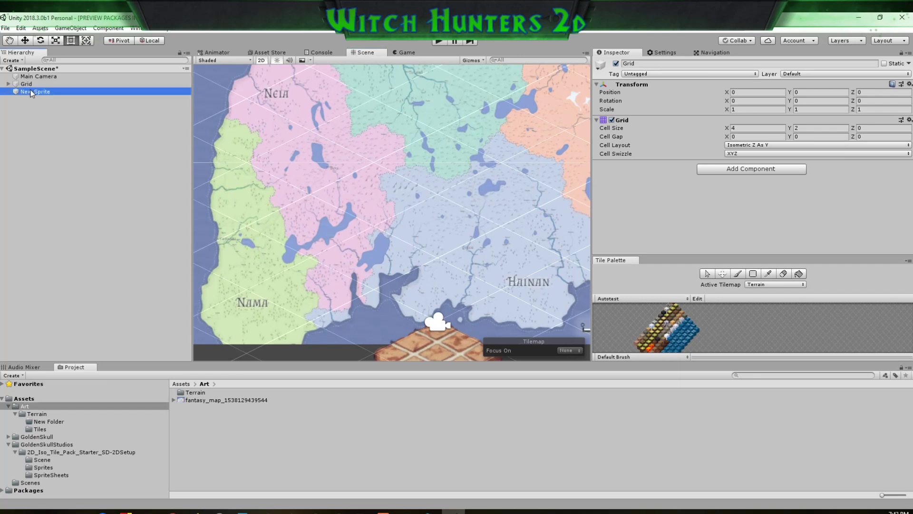
{"action": "key", "text": "Delete"}
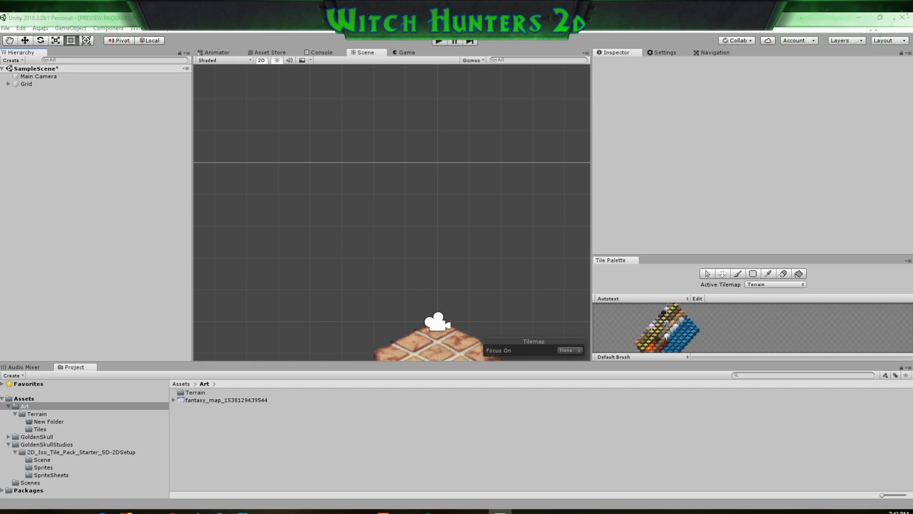
{"action": "scroll", "coordinate": [371, 327], "scroll_direction": "down", "scroll_amount": 5}
{"action": "middle_click_drag", "start_coordinate": [489, 314], "coordinate": [491, 238]}
{"action": "left_click", "coordinate": [21, 84]}
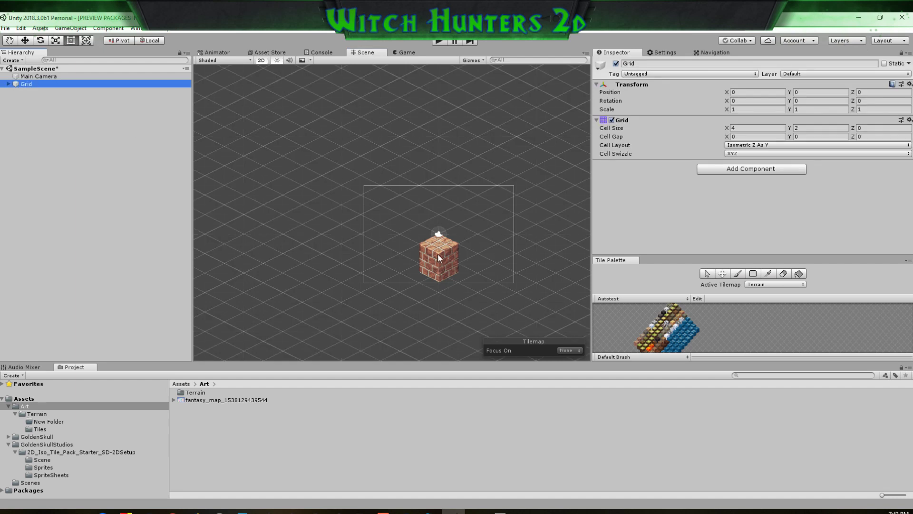
{"action": "left_click", "coordinate": [784, 274]}
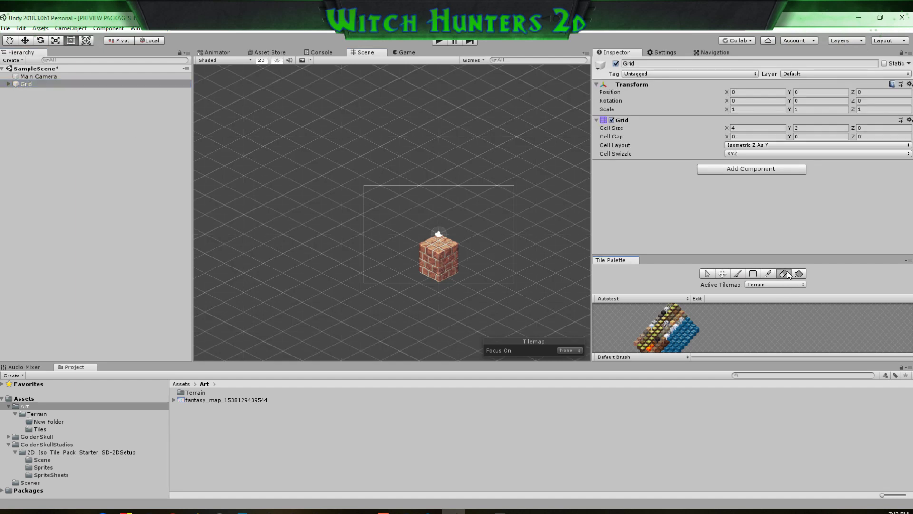
{"action": "left_click", "coordinate": [428, 269]}
Enlarge the tile palette and box-fill a large diamond-shaped area of the Terrain tilemap with the grass-topped dirt tile
{"action": "left_click_drag", "start_coordinate": [803, 256], "coordinate": [801, 110]}
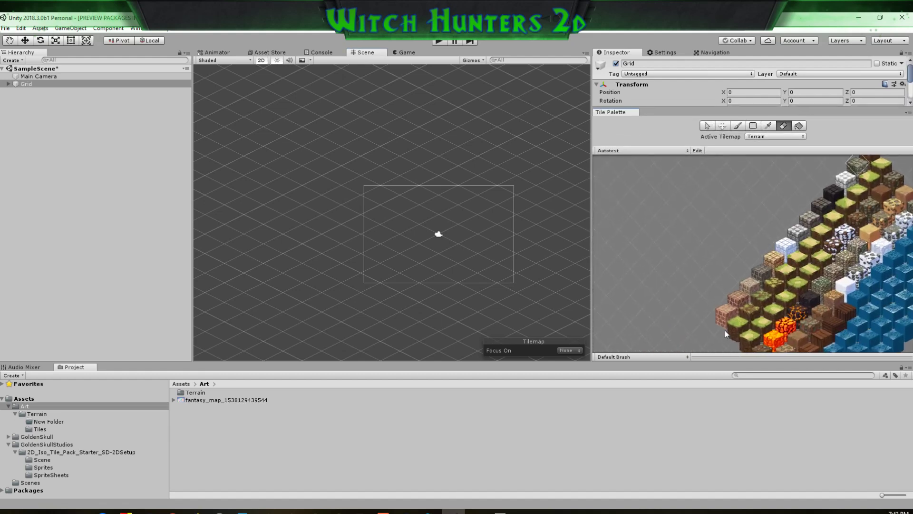
{"action": "left_click", "coordinate": [742, 325]}
{"action": "left_click", "coordinate": [753, 127]}
{"action": "scroll", "coordinate": [306, 279], "scroll_direction": "down", "scroll_amount": 5}
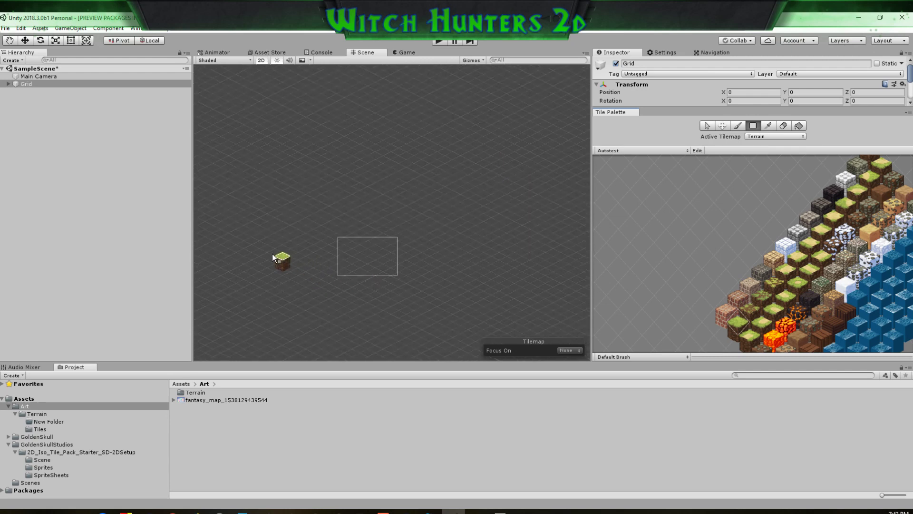
{"action": "left_click_drag", "start_coordinate": [215, 237], "coordinate": [585, 234]}
{"action": "scroll", "coordinate": [495, 261], "scroll_direction": "down", "scroll_amount": 4}
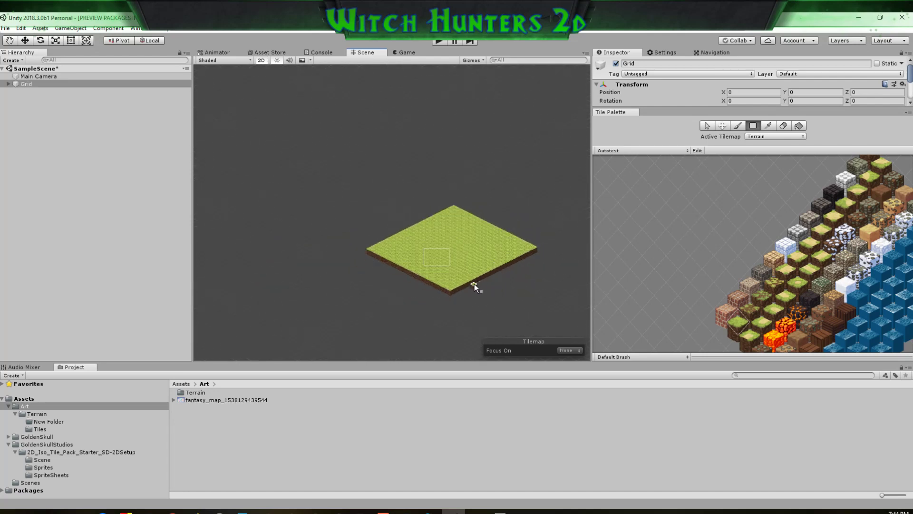
Extend the grass terrain with a second box-filled area of the same tile along its lower-right edge
{"action": "left_click_drag", "start_coordinate": [470, 284], "coordinate": [580, 272]}
{"action": "scroll", "coordinate": [597, 276], "scroll_direction": "down", "scroll_amount": 3}
{"action": "scroll", "coordinate": [569, 276], "scroll_direction": "down", "scroll_amount": 4}
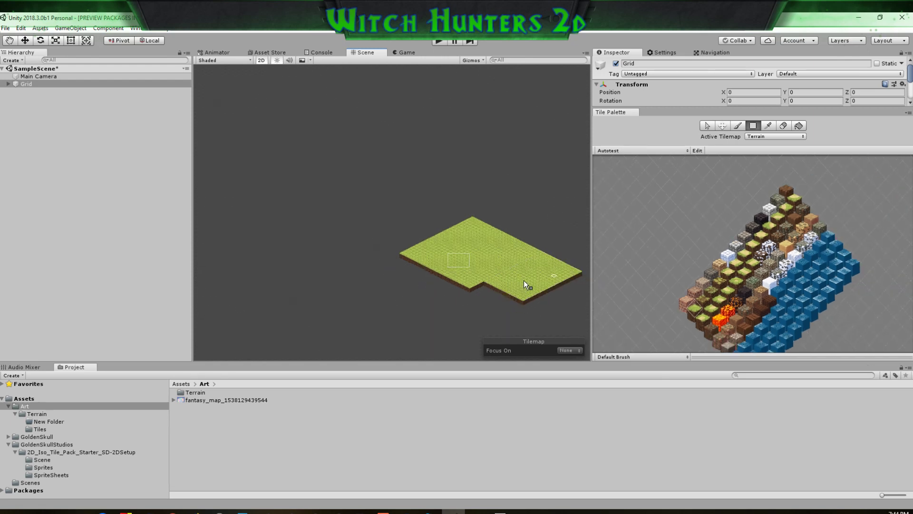
{"action": "middle_click_drag", "start_coordinate": [519, 281], "coordinate": [464, 281]}
{"action": "scroll", "coordinate": [456, 280], "scroll_direction": "up", "scroll_amount": 6}
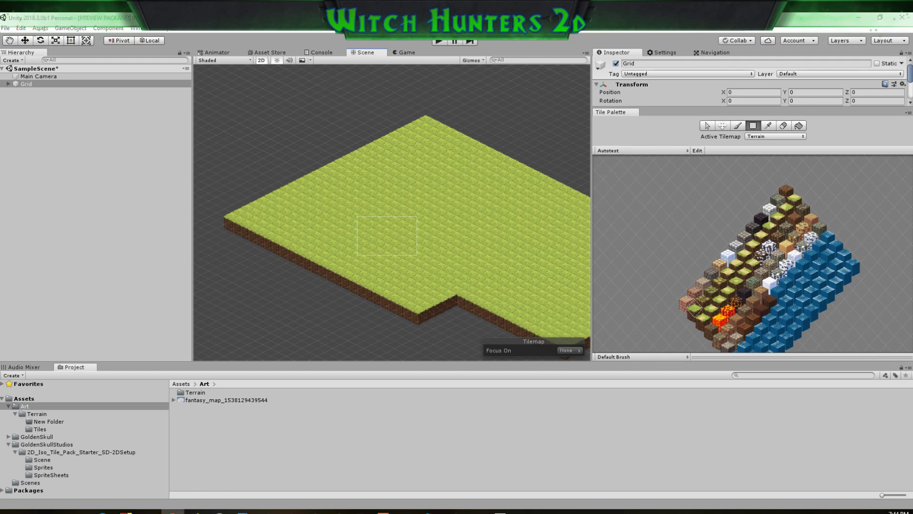
Search the Asset Store for "ummorpg" and open the uMMORPG 2D asset page
{"action": "left_click", "coordinate": [270, 53]}
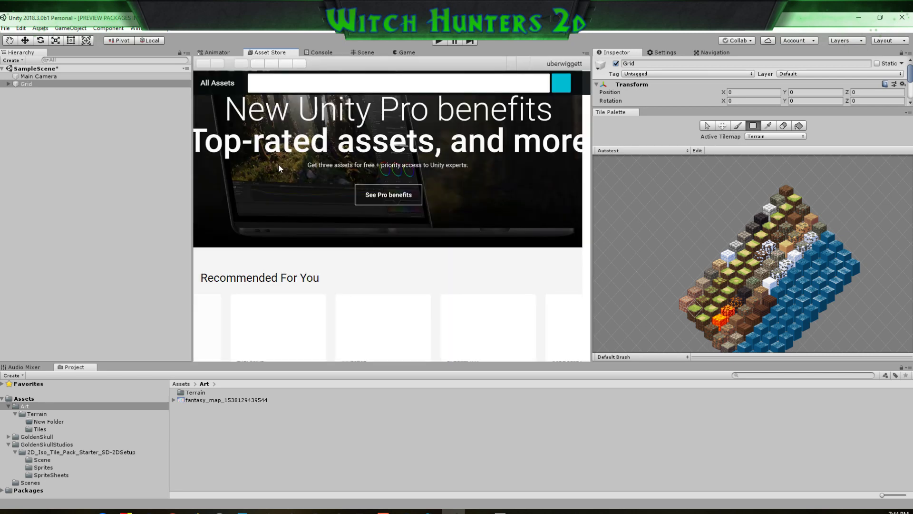
{"action": "left_click", "coordinate": [321, 83]}
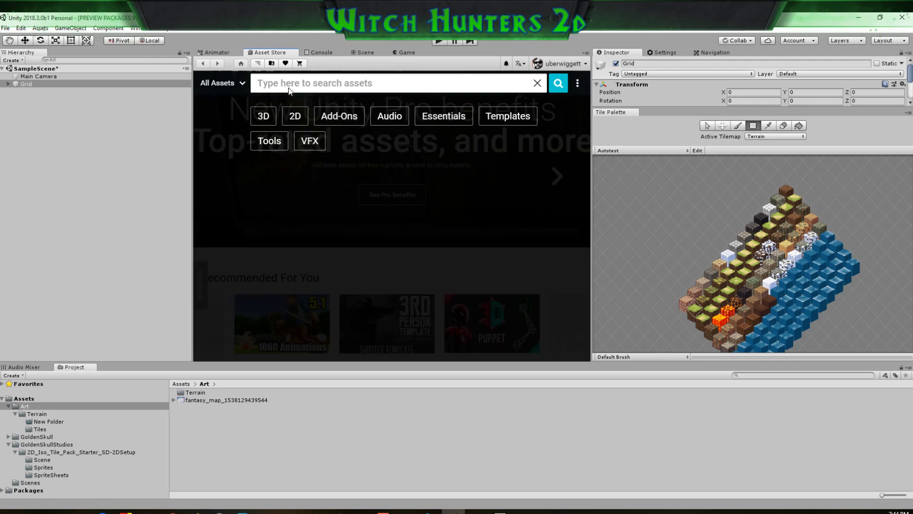
{"action": "type", "text": "umm"}
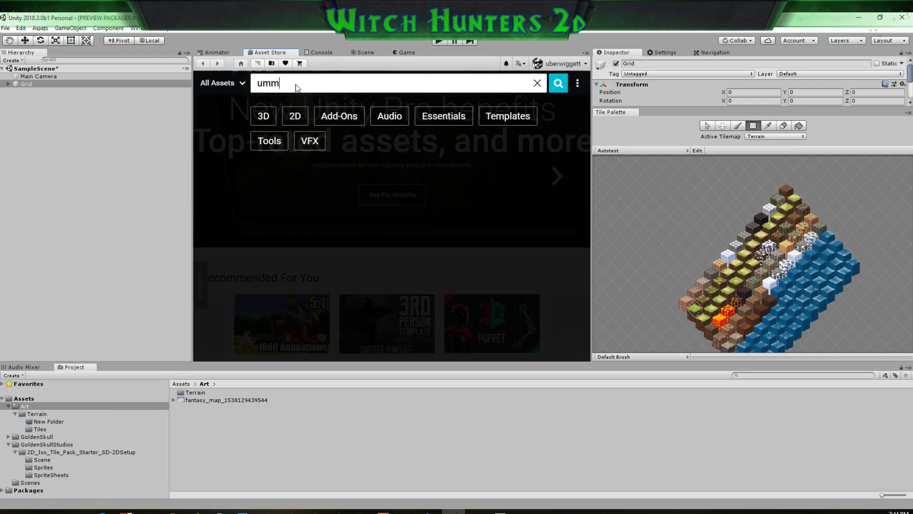
{"action": "type", "text": "orpg2d"}
{"action": "key", "text": "BackSpace"}
{"action": "key", "text": "BackSpace"}
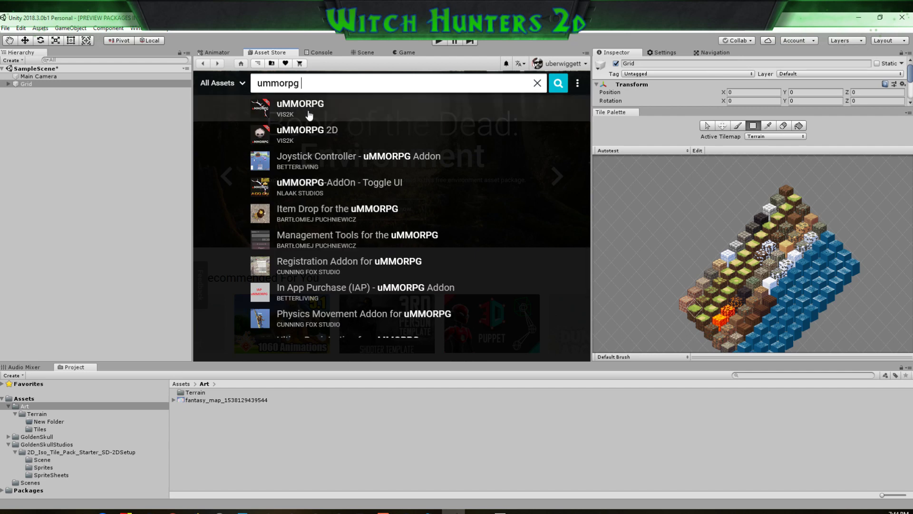
{"action": "left_click", "coordinate": [496, 188]}
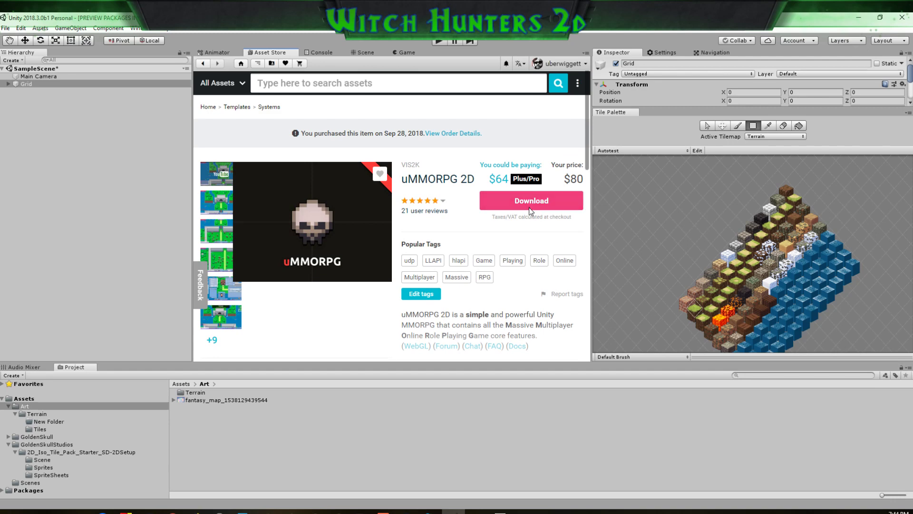
Download the uMMORPG 2D package and import it into the current project, accepting the overwrite of the project settings
{"action": "left_click", "coordinate": [529, 206]}
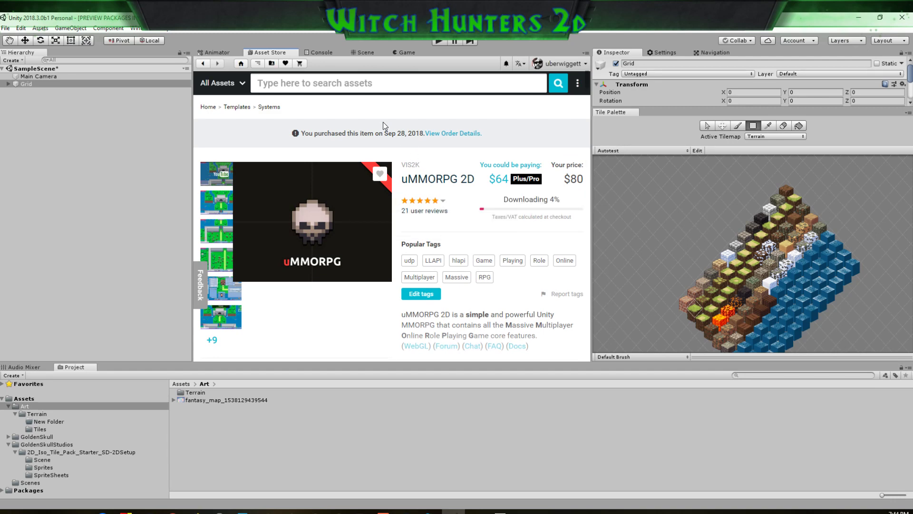
{"action": "left_click", "coordinate": [392, 85]}
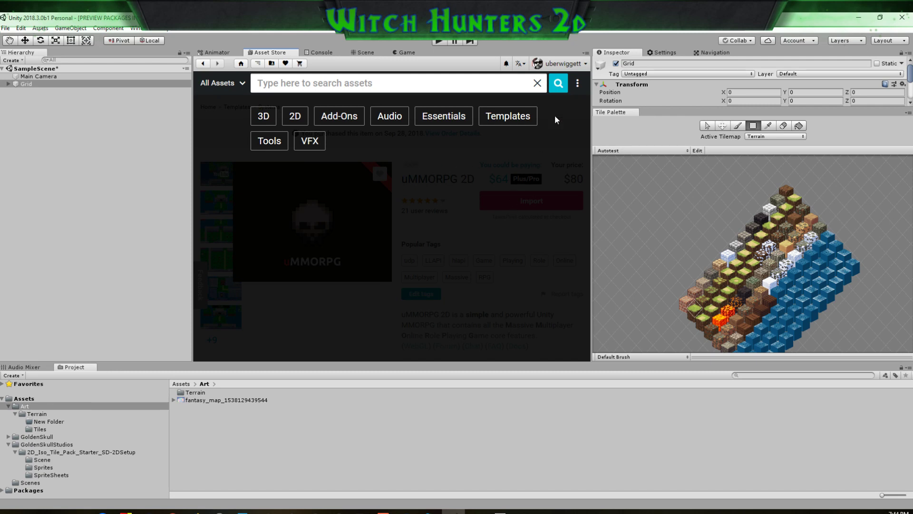
{"action": "left_click", "coordinate": [538, 83]}
{"action": "left_click", "coordinate": [529, 203]}
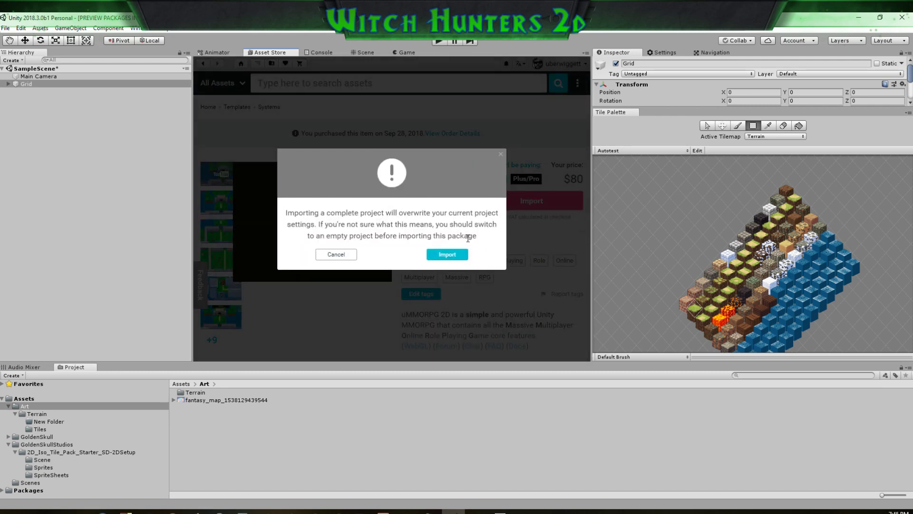
{"action": "left_click", "coordinate": [458, 255]}
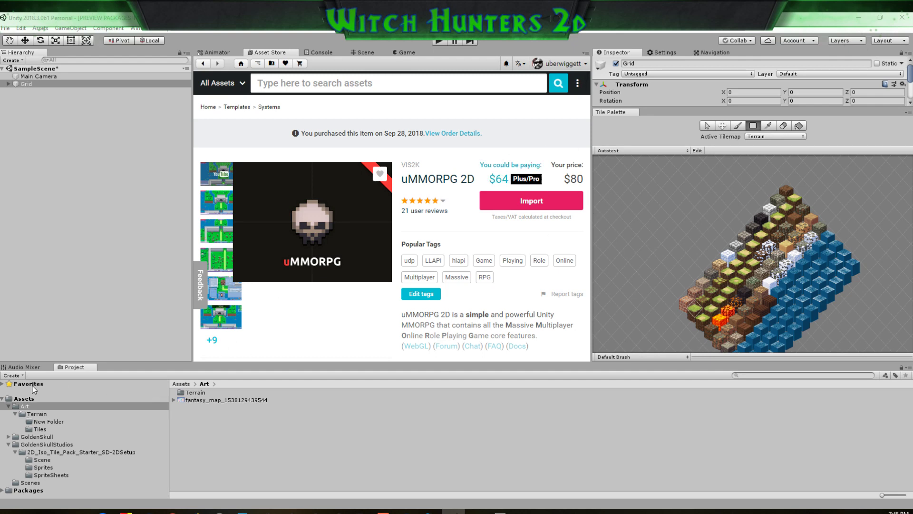
Collapse the GoldenSkullStudios and Art folders in the project's folder tree
{"action": "left_click", "coordinate": [9, 444]}
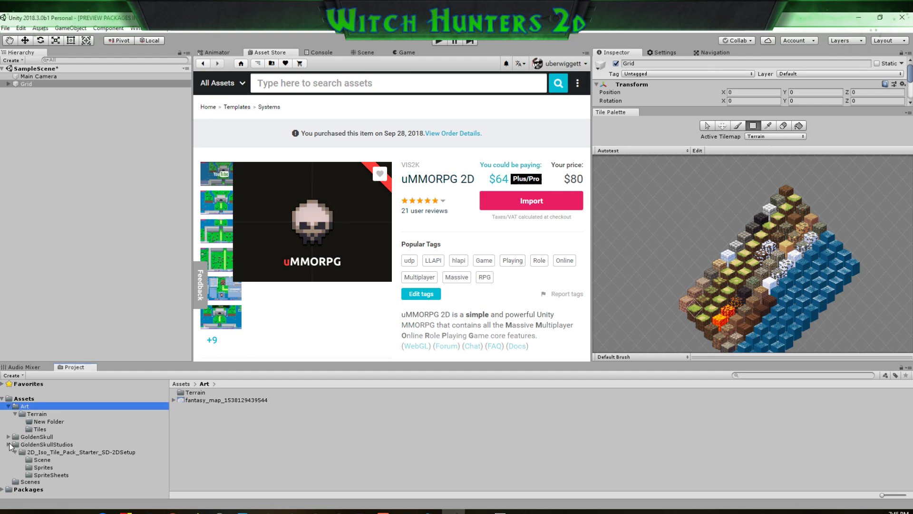
{"action": "left_click", "coordinate": [8, 407]}
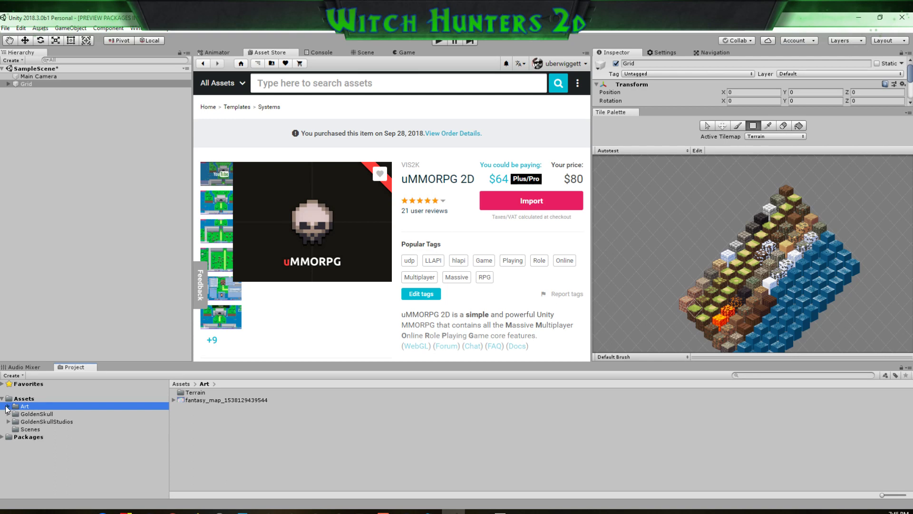
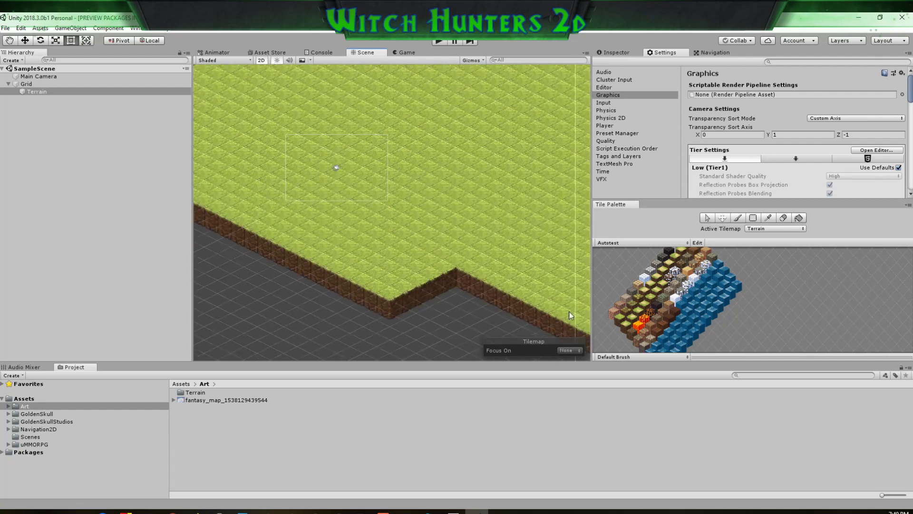
Fill the notch along the terrain's lower edge with patchy yellow grass-on-dirt tiles, brushing its inner edges and box-filling the rest
{"action": "middle_click_drag", "start_coordinate": [512, 259], "coordinate": [359, 253]}
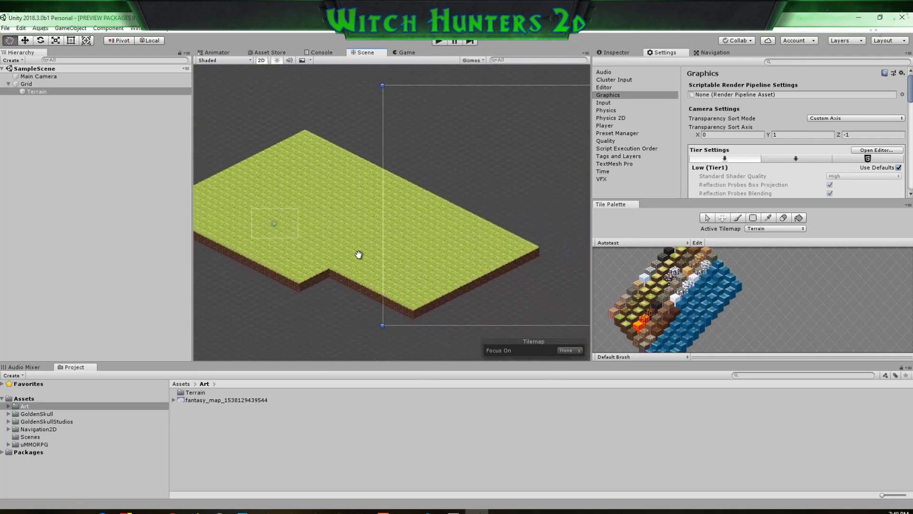
{"action": "middle_click_drag", "start_coordinate": [469, 255], "coordinate": [535, 247]}
{"action": "scroll", "coordinate": [372, 229], "scroll_direction": "up", "scroll_amount": 11}
{"action": "middle_click_drag", "start_coordinate": [410, 264], "coordinate": [424, 239]}
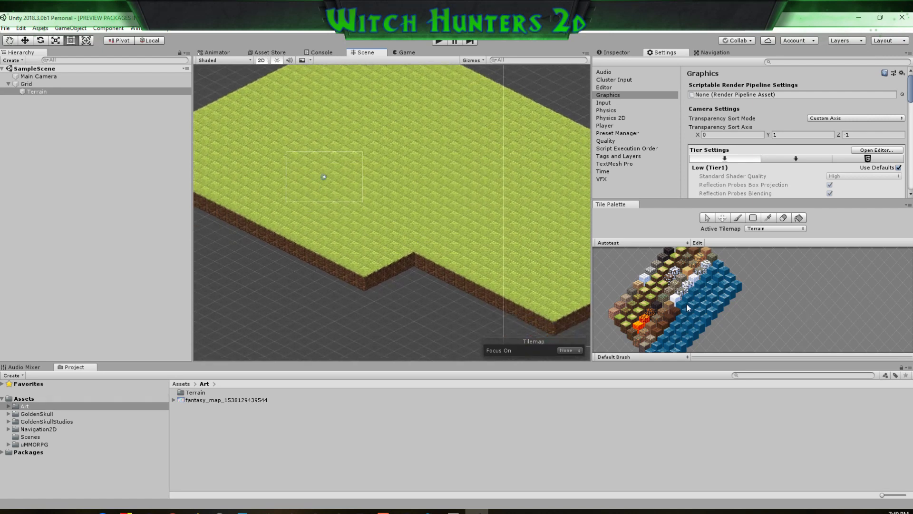
{"action": "left_click", "coordinate": [675, 284]}
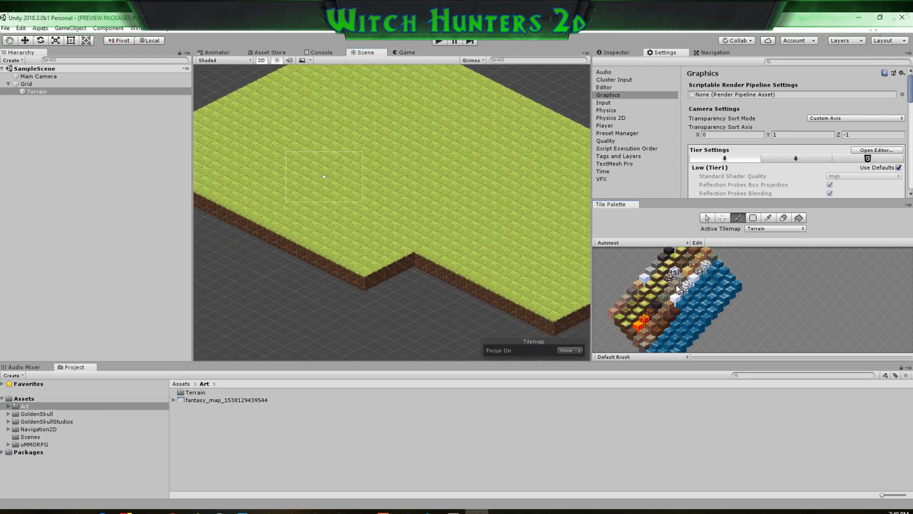
{"action": "left_click", "coordinate": [636, 297]}
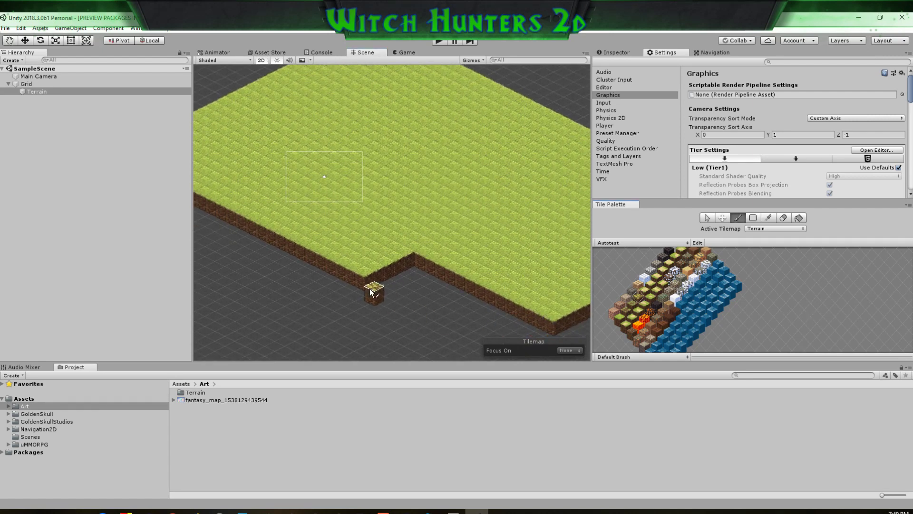
{"action": "left_click_drag", "start_coordinate": [374, 279], "coordinate": [416, 269]}
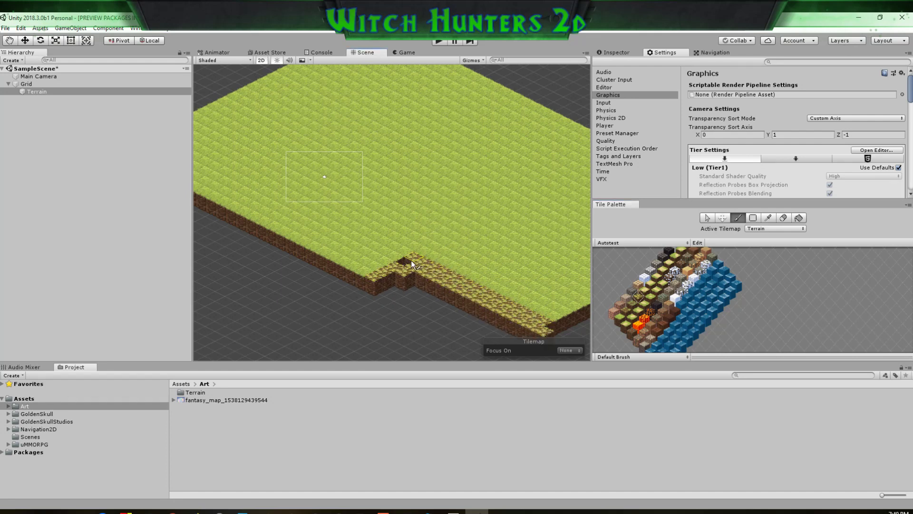
{"action": "left_click", "coordinate": [753, 217]}
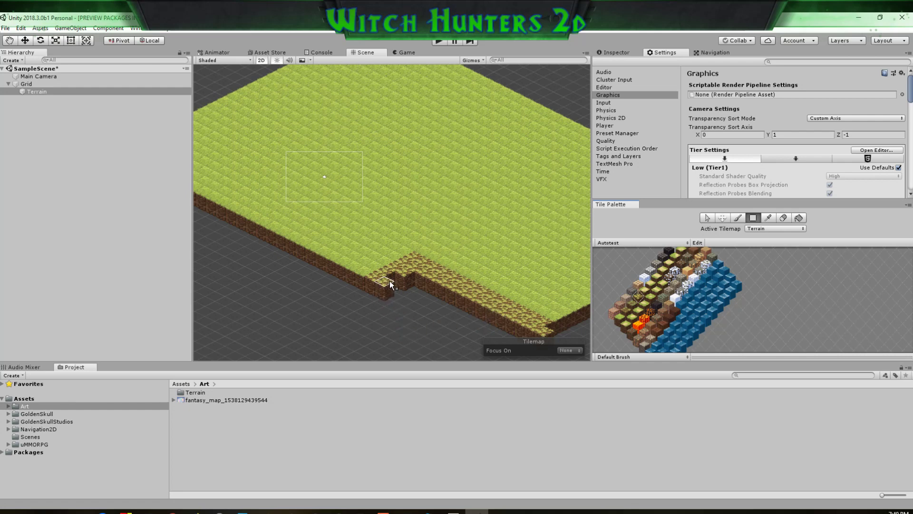
{"action": "left_click_drag", "start_coordinate": [404, 280], "coordinate": [531, 335]}
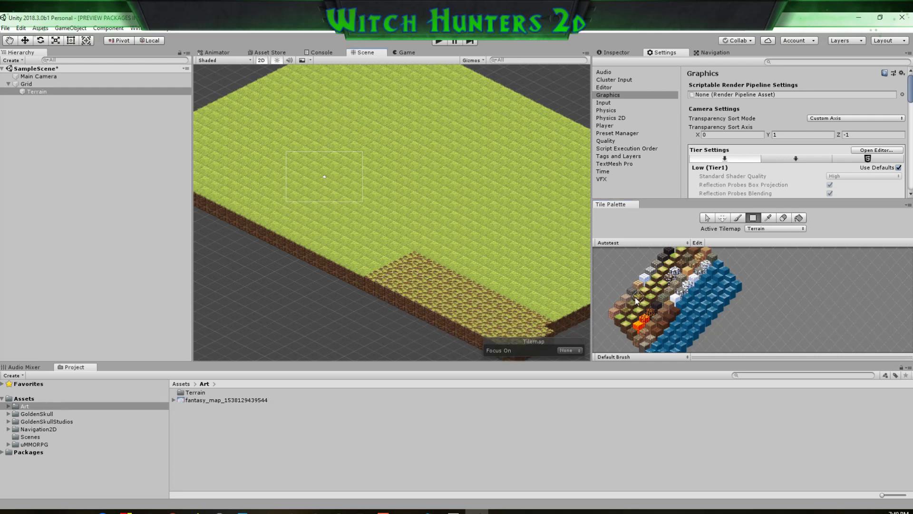
Box-fill a green mossy dirt area beside the patchy yellow grass and add a grass-on-dirt strip along its lower-right side
{"action": "left_click", "coordinate": [632, 307]}
{"action": "left_click_drag", "start_coordinate": [361, 286], "coordinate": [402, 355]}
{"action": "left_click", "coordinate": [627, 311]}
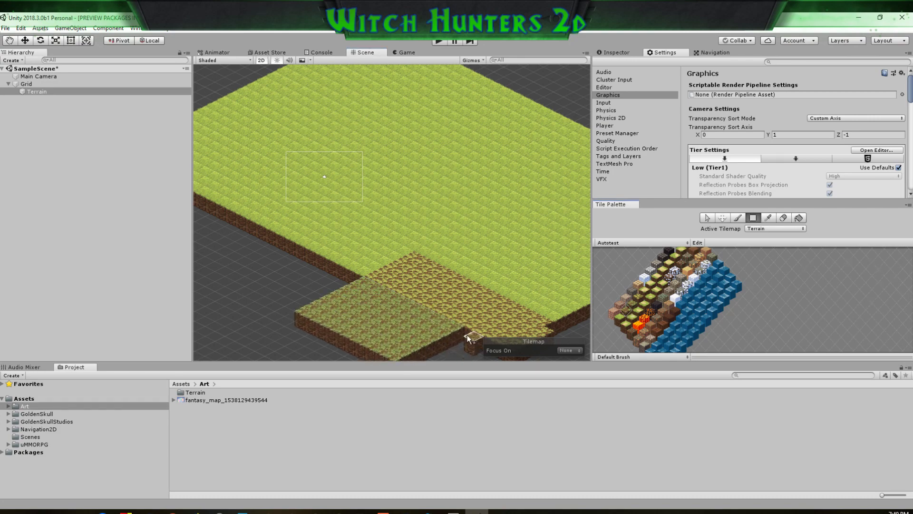
{"action": "left_click_drag", "start_coordinate": [473, 337], "coordinate": [401, 363]}
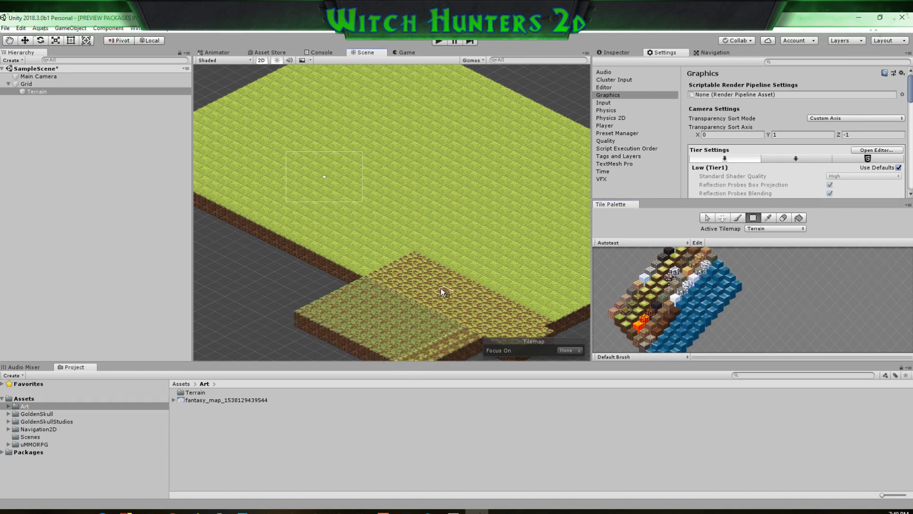
{"action": "middle_click_drag", "start_coordinate": [501, 297], "coordinate": [494, 246]}
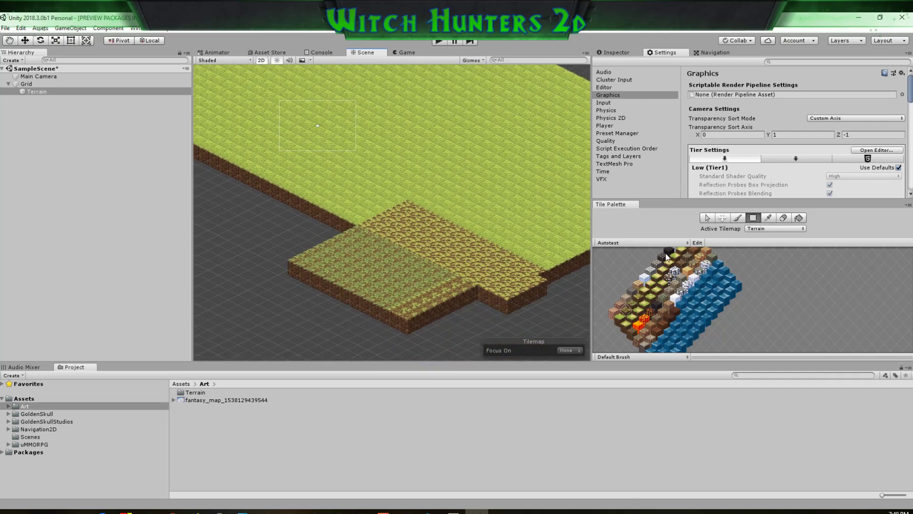
Box-fill a small area of plain brown dirt tiles at the lower-right corner of the new ground patches
{"action": "middle_click_drag", "start_coordinate": [682, 270], "coordinate": [675, 293]}
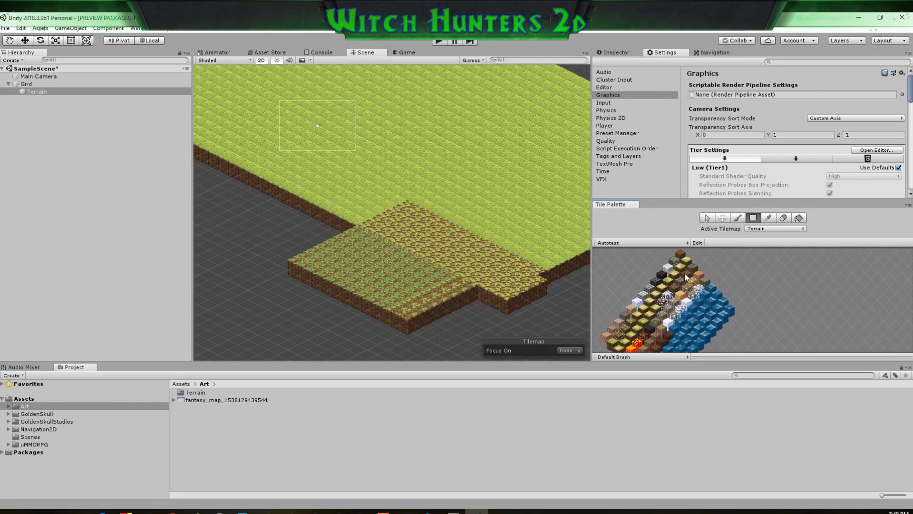
{"action": "left_click", "coordinate": [686, 274]}
{"action": "left_click", "coordinate": [680, 257]}
{"action": "left_click_drag", "start_coordinate": [478, 291], "coordinate": [447, 342]}
{"action": "scroll", "coordinate": [436, 326], "scroll_direction": "up", "scroll_amount": 5}
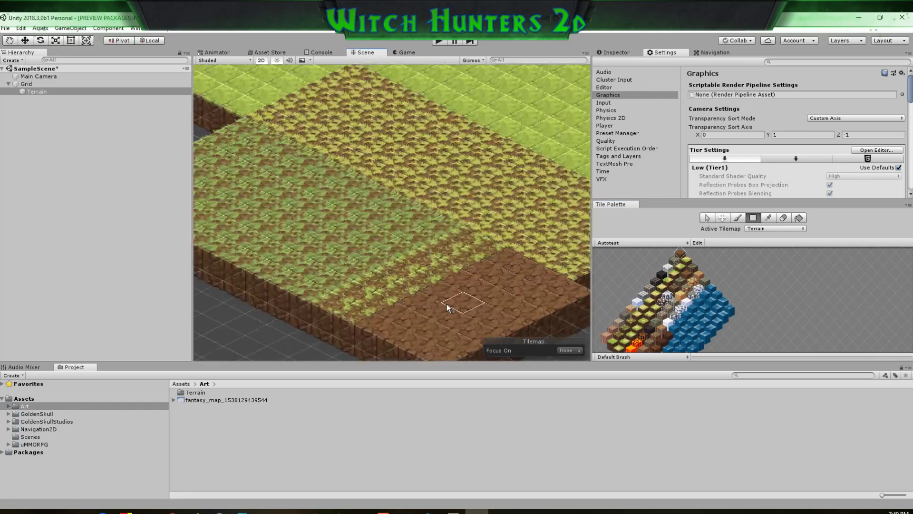
{"action": "scroll", "coordinate": [404, 257], "scroll_direction": "down", "scroll_amount": 6}
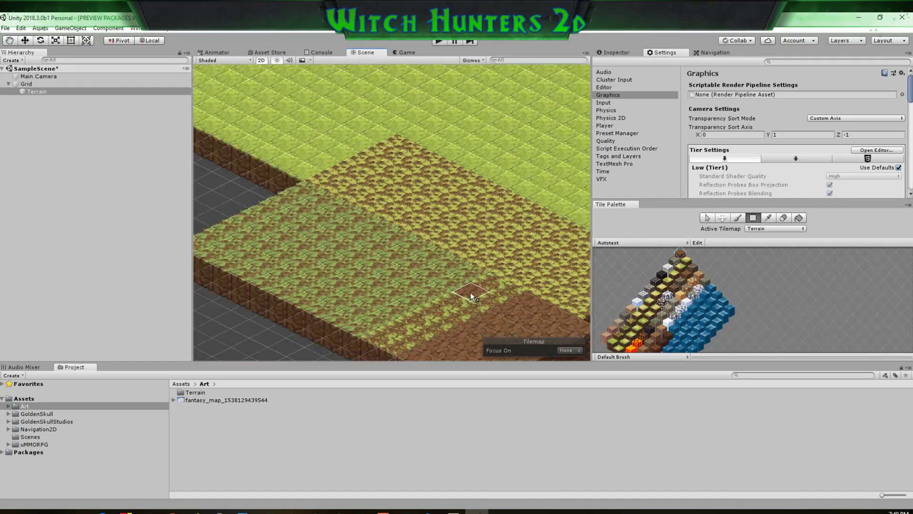
{"action": "scroll", "coordinate": [408, 285], "scroll_direction": "up", "scroll_amount": 2}
{"action": "scroll", "coordinate": [472, 279], "scroll_direction": "up", "scroll_amount": 2}
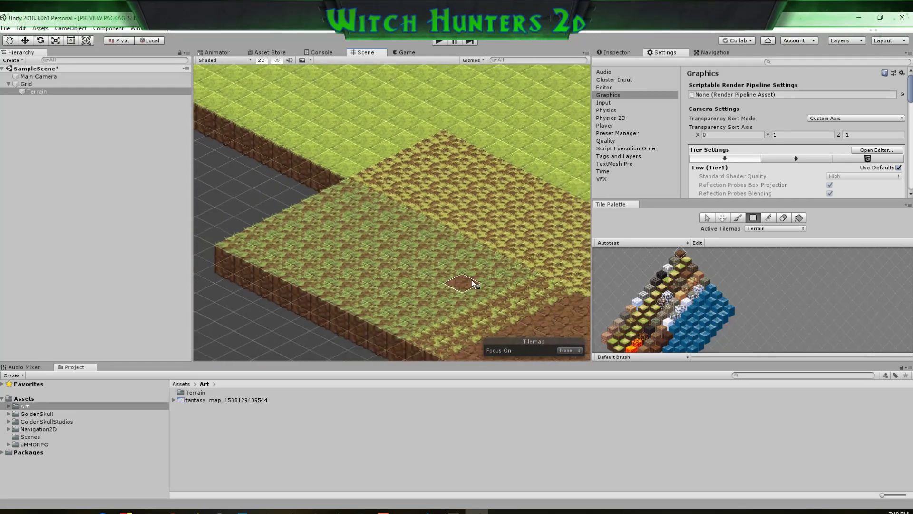
Box-fill over most of the green mossy area with a sparser grass-on-dirt tile
{"action": "left_click", "coordinate": [619, 335]}
{"action": "left_click_drag", "start_coordinate": [530, 273], "coordinate": [242, 258]}
{"action": "middle_click_drag", "start_coordinate": [318, 207], "coordinate": [382, 267]}
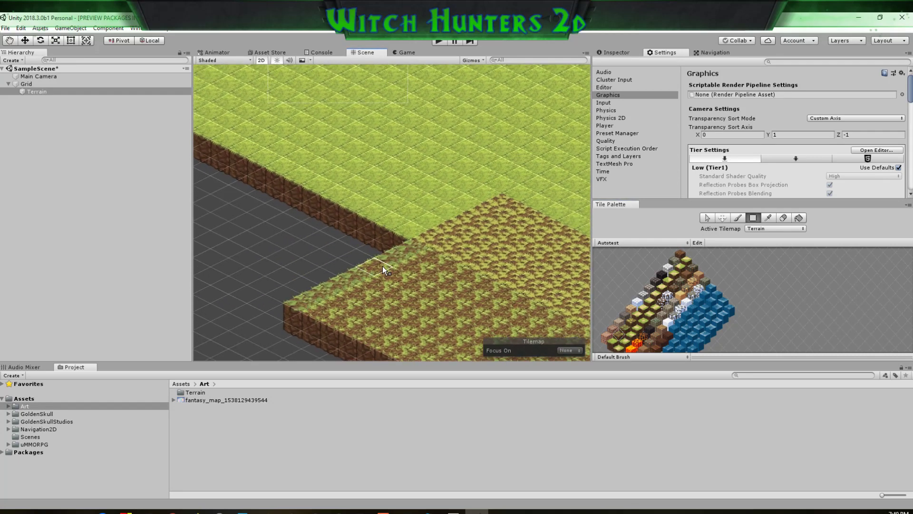
{"action": "scroll", "coordinate": [450, 294], "scroll_direction": "down", "scroll_amount": 2}
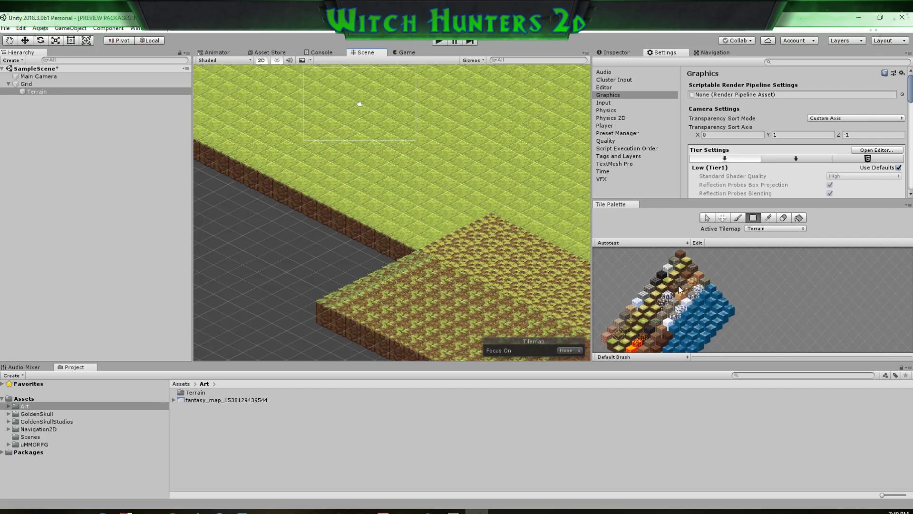
Place four curved sand path tiles on the grass above the patchy area so that they form a small ring
{"action": "left_click", "coordinate": [434, 173]}
{"action": "scroll", "coordinate": [495, 181], "scroll_direction": "up", "scroll_amount": 3}
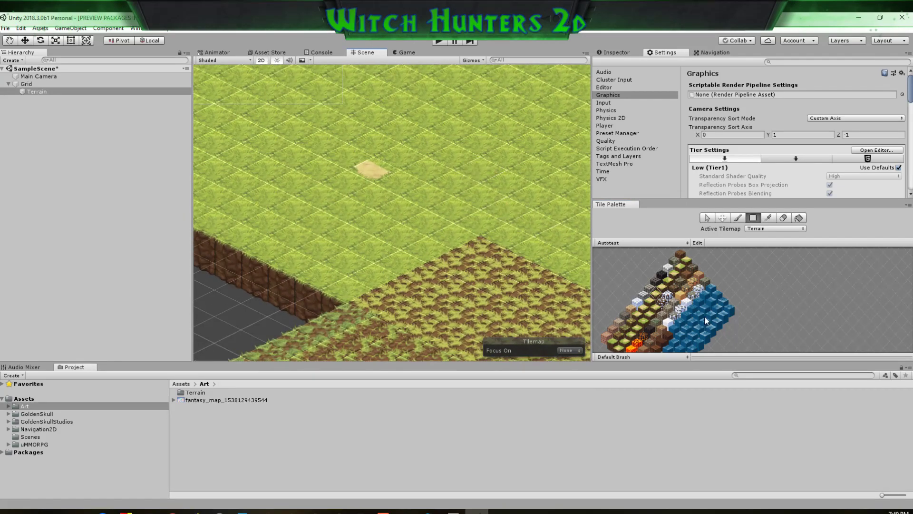
{"action": "left_click", "coordinate": [663, 286]}
{"action": "left_click", "coordinate": [349, 190]}
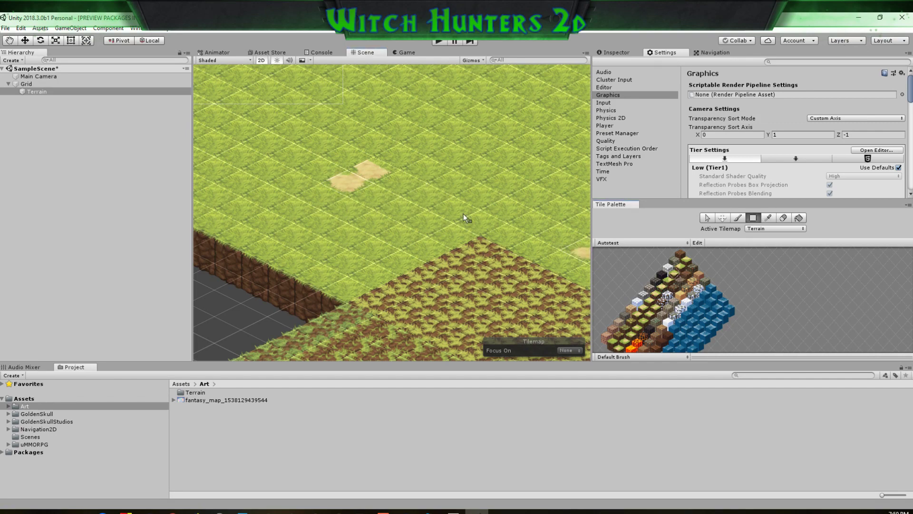
{"action": "left_click", "coordinate": [337, 159]}
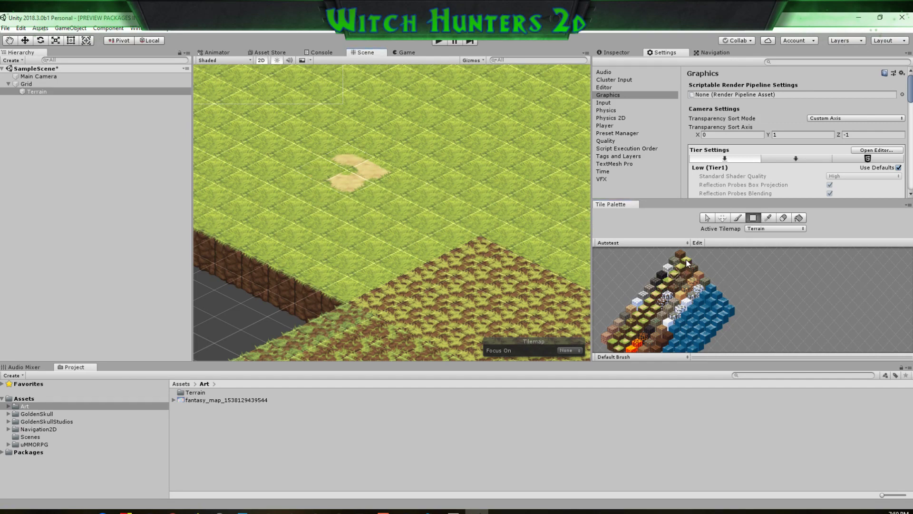
{"action": "key", "text": "i"}
{"action": "left_click", "coordinate": [669, 279]}
{"action": "left_click", "coordinate": [322, 175]}
Extend the sand ring with two parallel straight path strips running toward the patchy ground
{"action": "left_click", "coordinate": [652, 313]}
{"action": "left_click", "coordinate": [397, 188]}
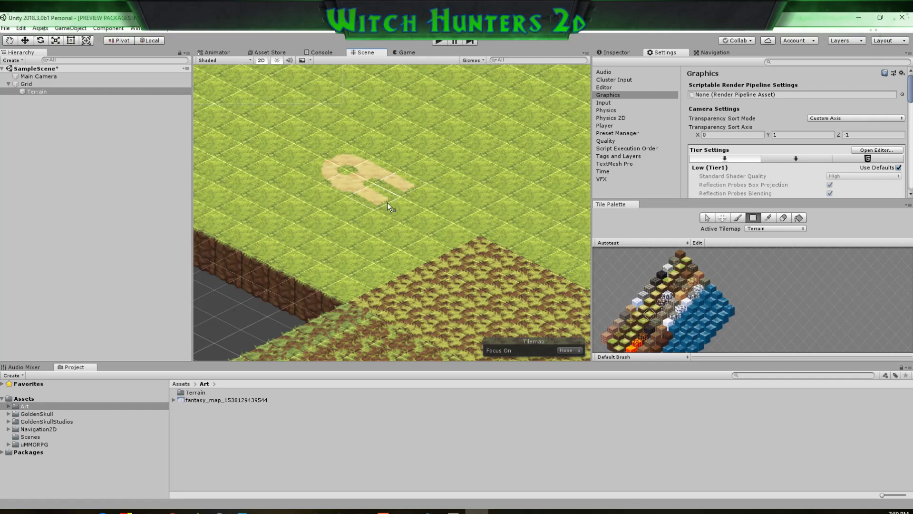
{"action": "left_click", "coordinate": [429, 224]}
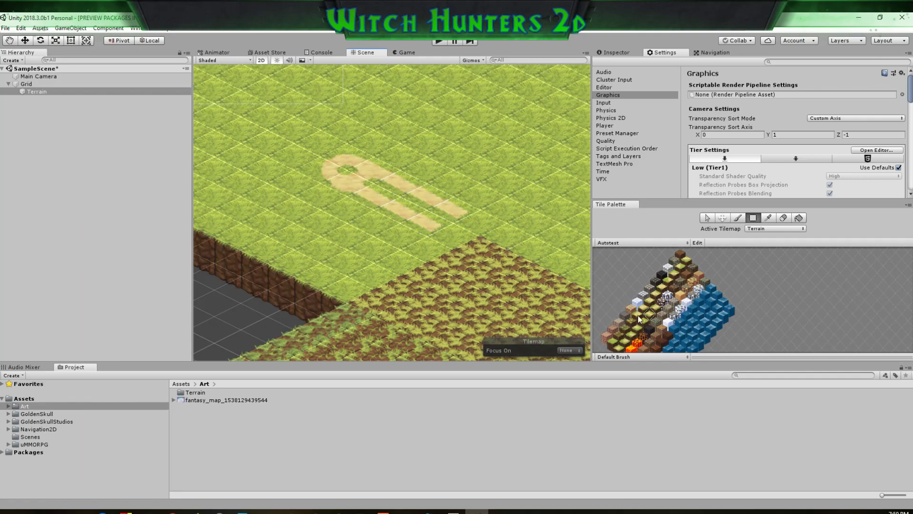
{"action": "scroll", "coordinate": [391, 219], "scroll_direction": "down", "scroll_amount": 10}
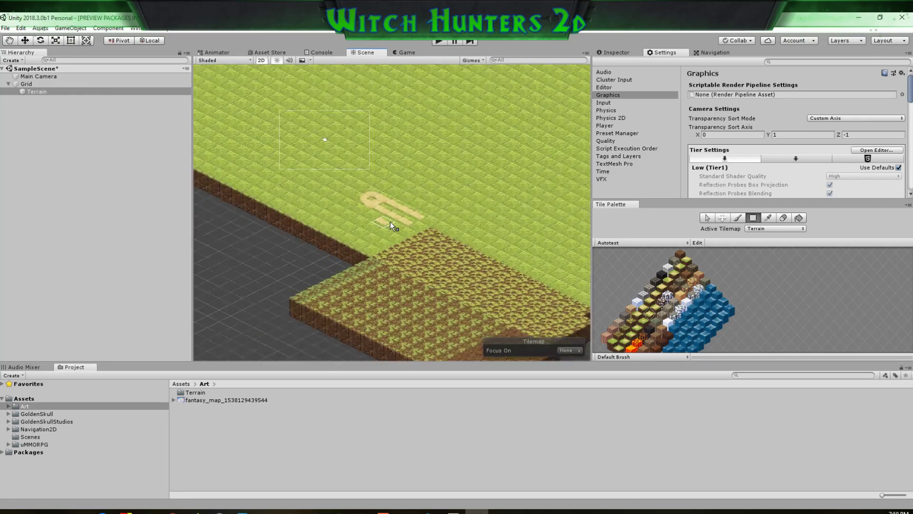
{"action": "scroll", "coordinate": [392, 226], "scroll_direction": "up", "scroll_amount": 1}
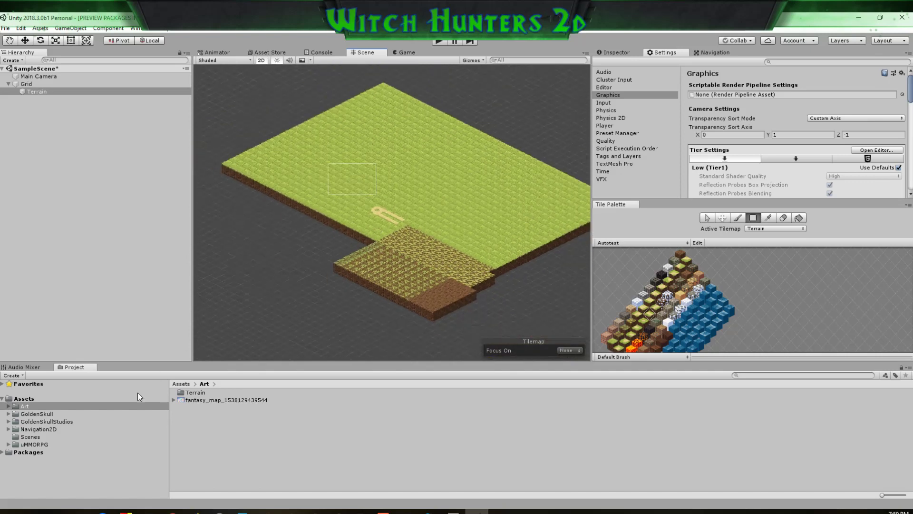
Open the uMMORPG folder and expand its subfolders in the project's folder tree
{"action": "left_click", "coordinate": [44, 444]}
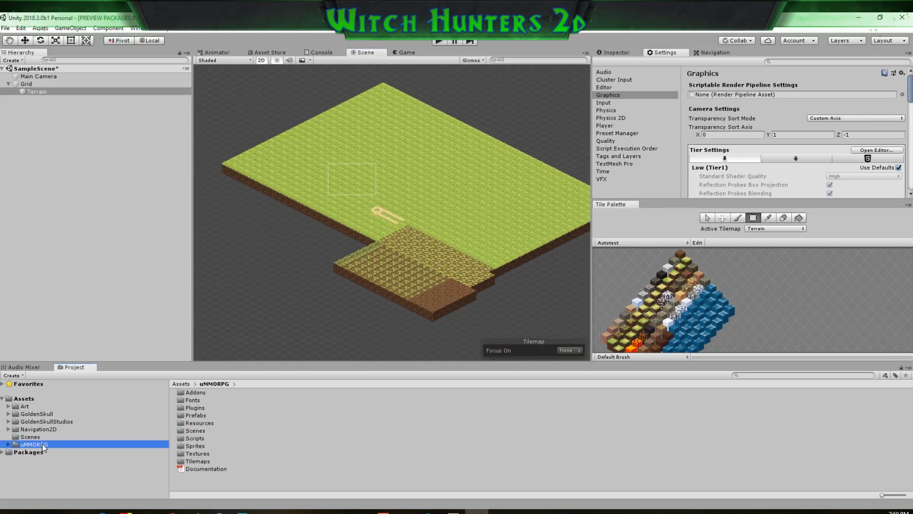
{"action": "left_click", "coordinate": [7, 445]}
{"action": "scroll", "coordinate": [116, 476], "scroll_direction": "down", "scroll_amount": 3}
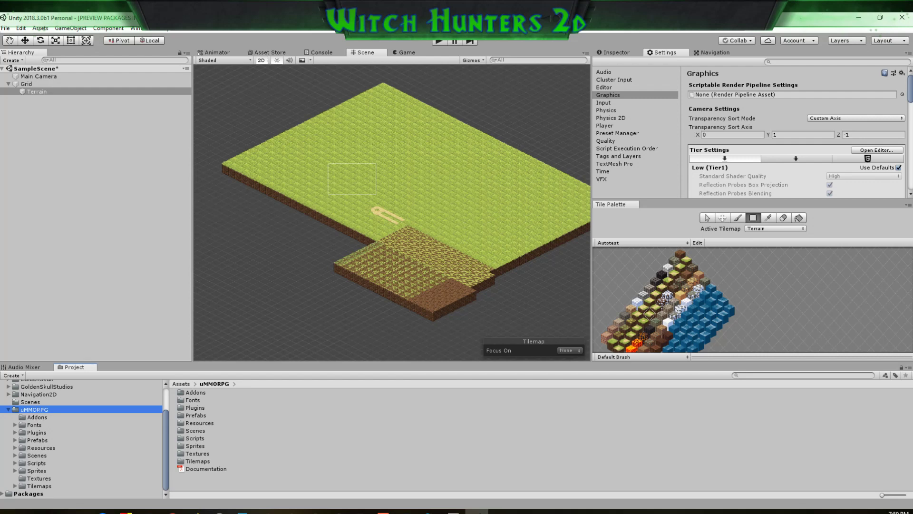
Open the DX4D folder under Assets in the Unity project
{"action": "key", "text": "alt+Tab"}
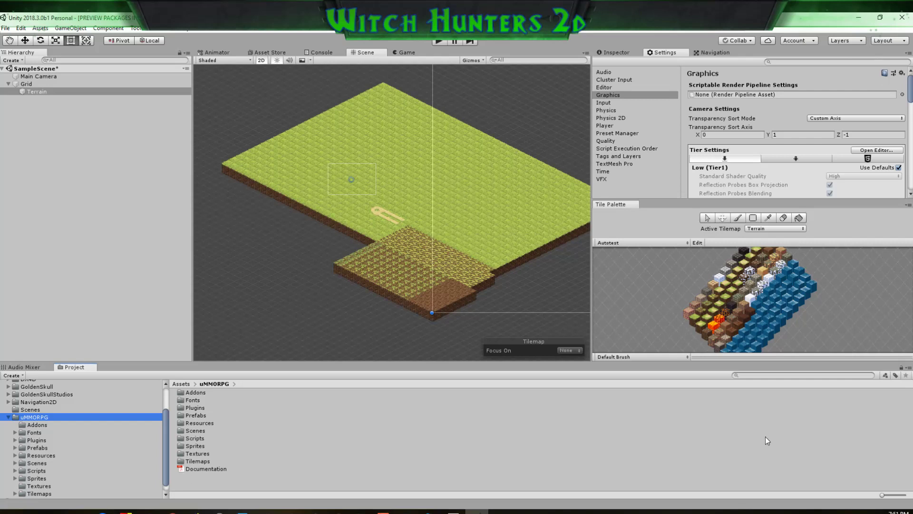
{"action": "scroll", "coordinate": [26, 427], "scroll_direction": "up", "scroll_amount": 3}
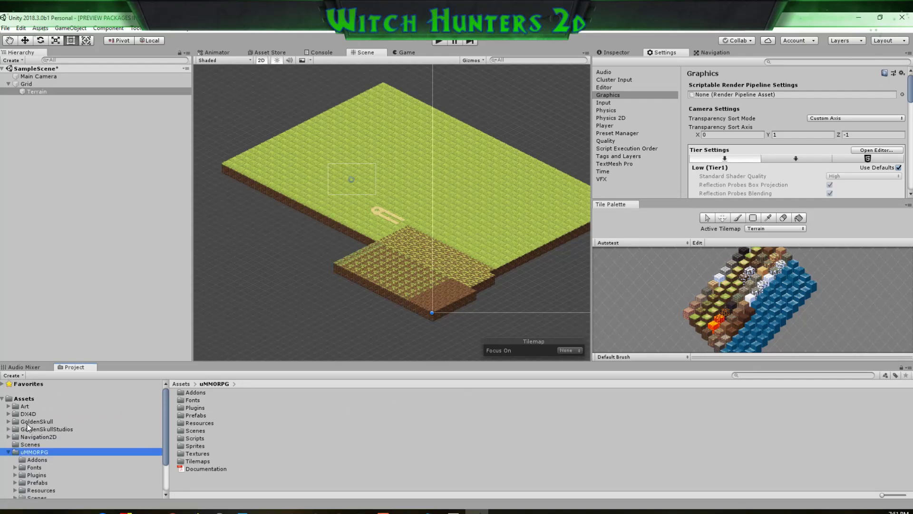
{"action": "left_click", "coordinate": [25, 414]}
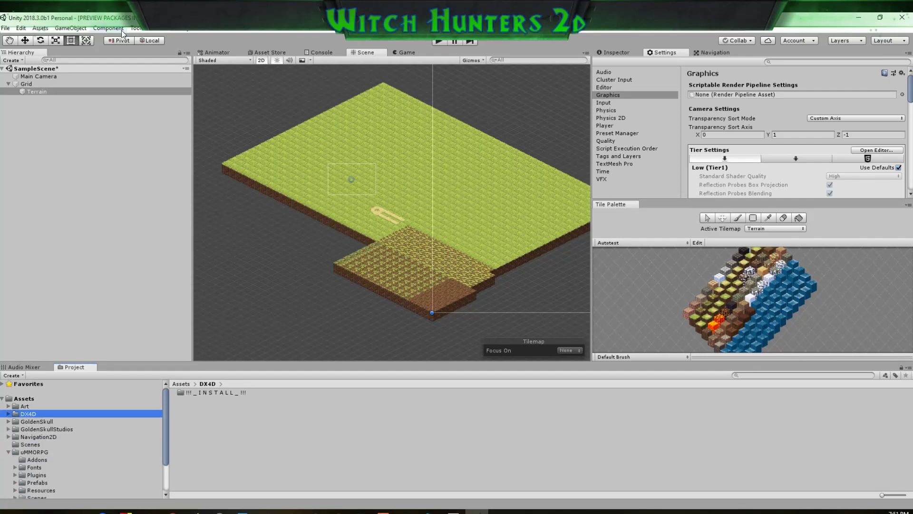
Apply the [DX4D]Complete Combat patch with the DX4D patch manager and close the manager
{"action": "left_click", "coordinate": [136, 28]}
{"action": "mouse_move", "coordinate": [157, 39]}
{"action": "left_click", "coordinate": [205, 39]}
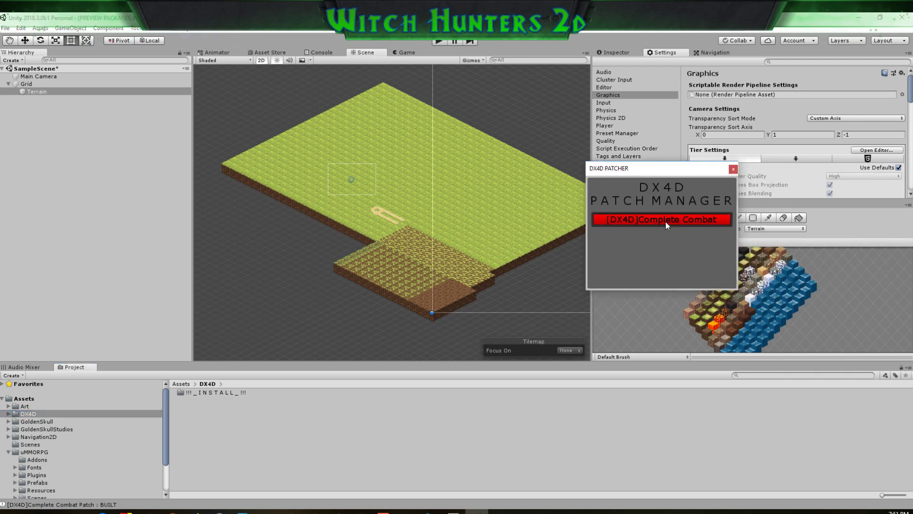
{"action": "left_click", "coordinate": [669, 218]}
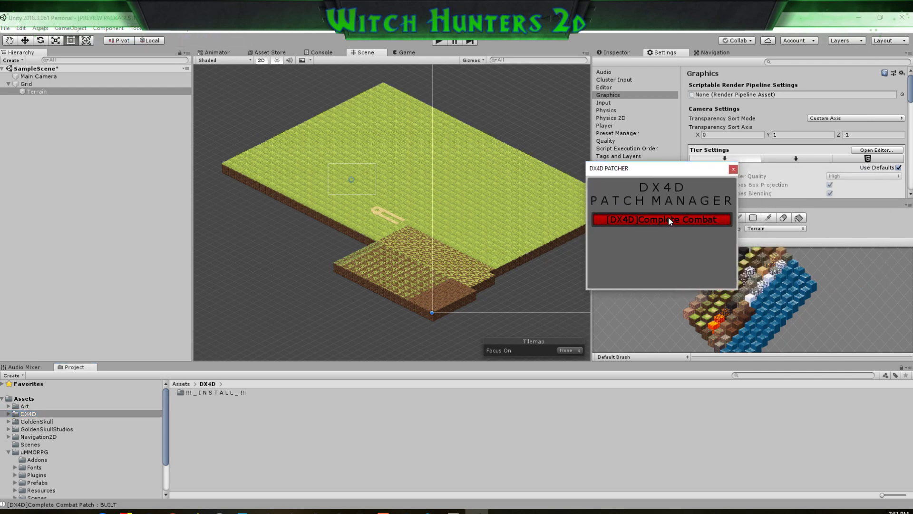
{"action": "left_click", "coordinate": [733, 169]}
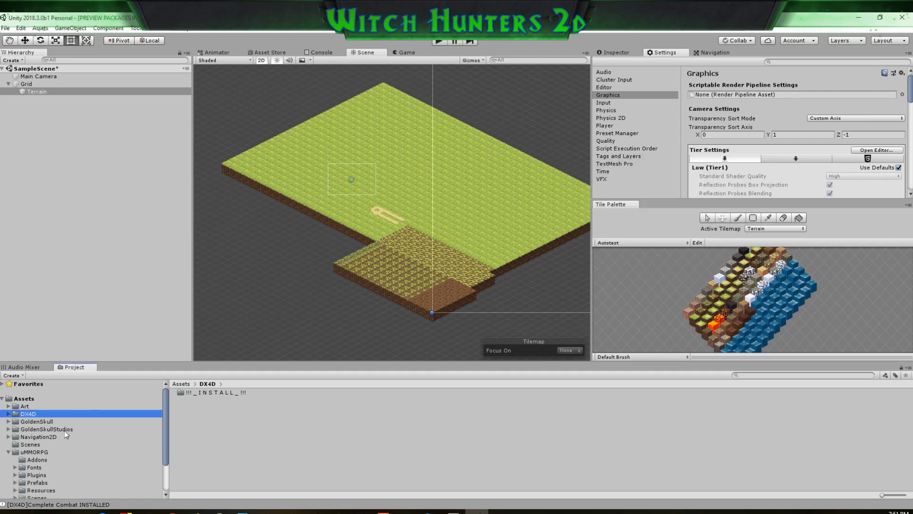
Open the add-ons folder inside DX4D's install folder and import the DX4D_ADDON_COMBAT_1.9.0 package
{"action": "double_click", "coordinate": [209, 393]}
{"action": "double_click", "coordinate": [207, 393]}
{"action": "double_click", "coordinate": [219, 392]}
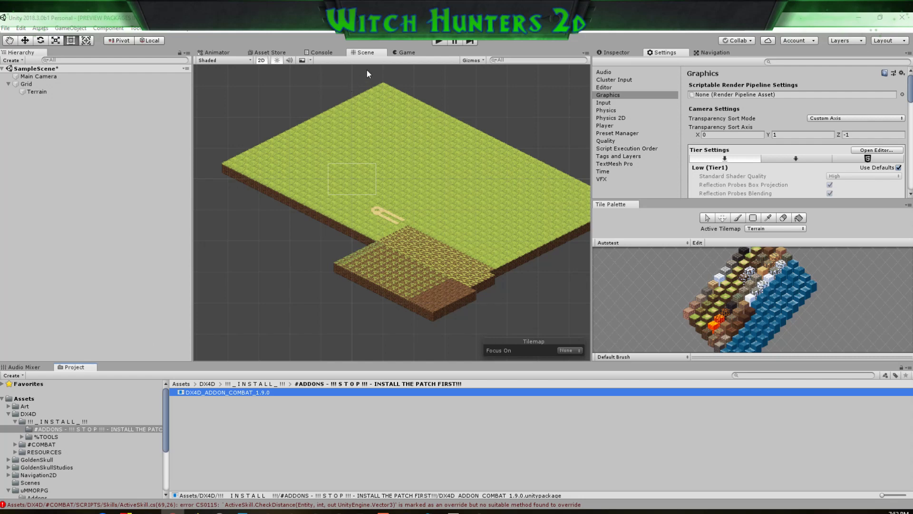
Examine the console's compile errors for the DX4D skill scripts, widening the console to read the messages
{"action": "left_click", "coordinate": [322, 53]}
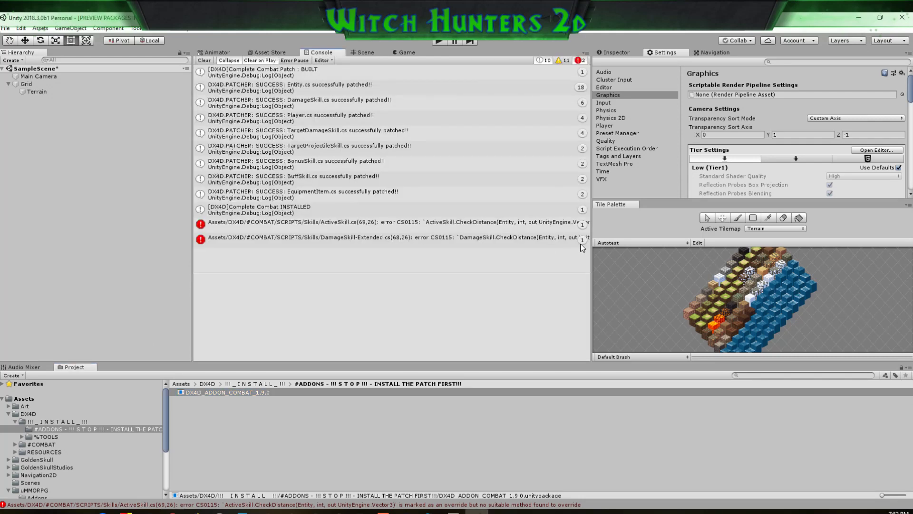
{"action": "left_click_drag", "start_coordinate": [591, 247], "coordinate": [803, 255]}
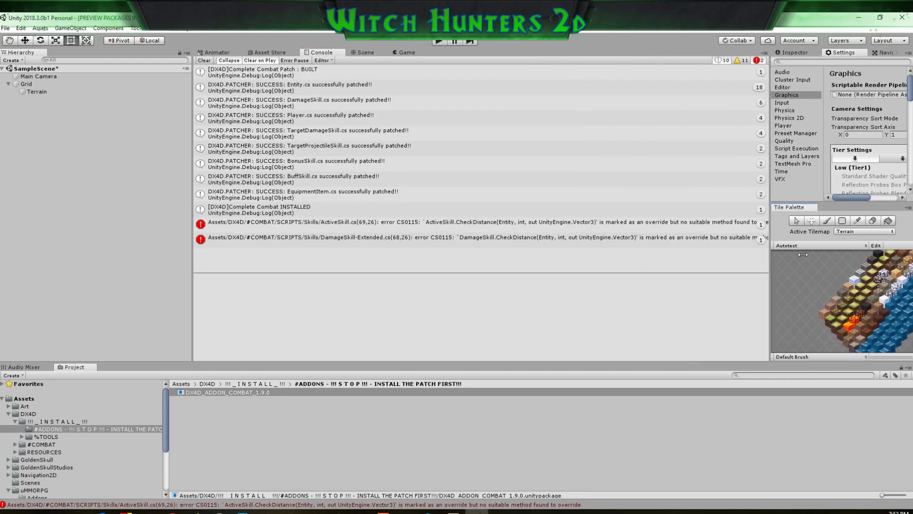
{"action": "left_click", "coordinate": [687, 238]}
{"action": "left_click", "coordinate": [554, 222]}
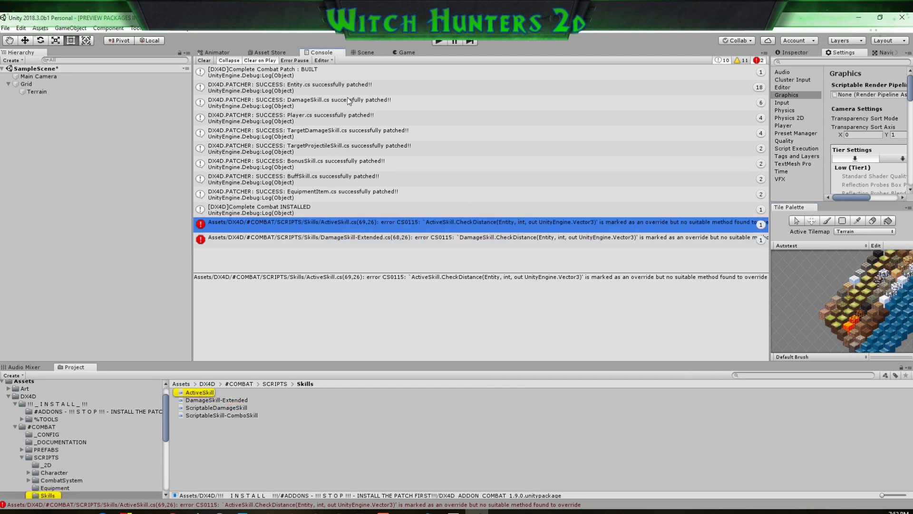
Clear the console and check the remaining compile errors for the ActiveSkill and DamageSkill-Extended scripts
{"action": "left_click", "coordinate": [204, 61]}
{"action": "left_click", "coordinate": [264, 75]}
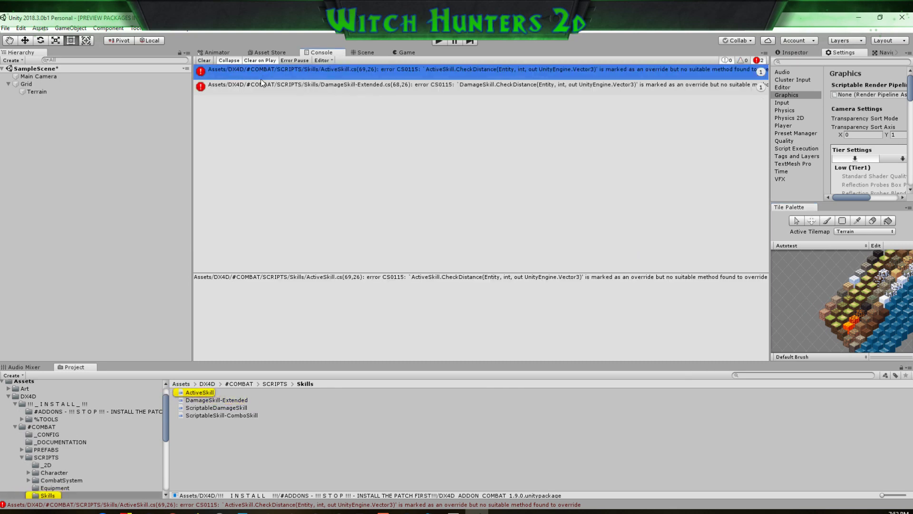
{"action": "left_click", "coordinate": [261, 85]}
{"action": "left_click", "coordinate": [276, 70]}
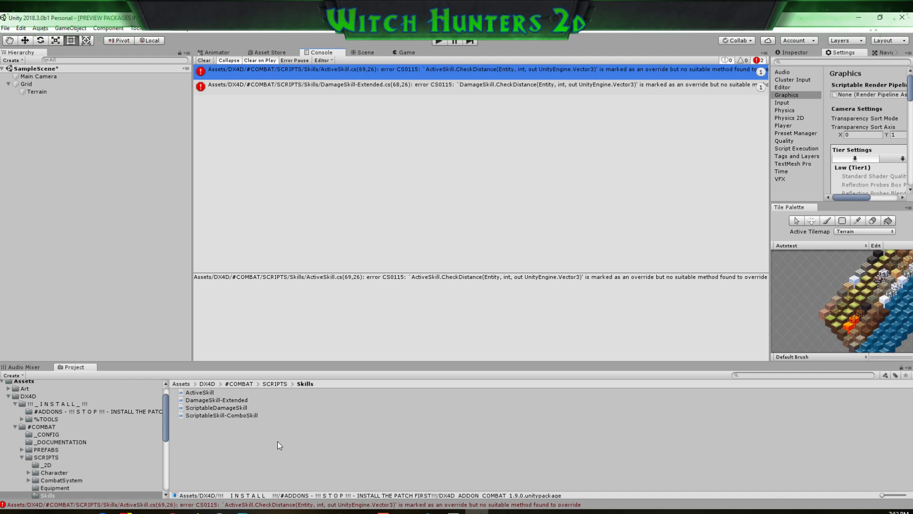
Collapse the DX4D folder and check the contents of uMMORPG's Addons folder
{"action": "left_click", "coordinate": [10, 395]}
{"action": "left_click", "coordinate": [21, 395]}
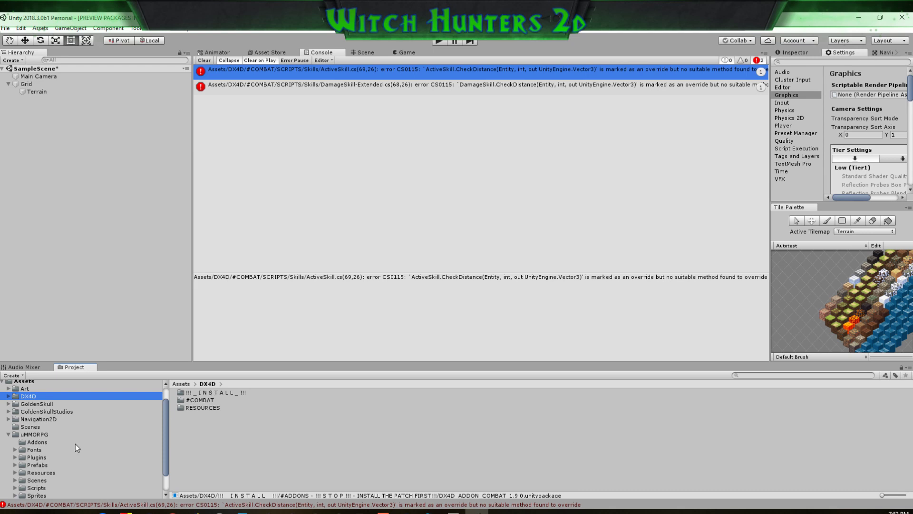
{"action": "scroll", "coordinate": [18, 457], "scroll_direction": "down", "scroll_amount": 2}
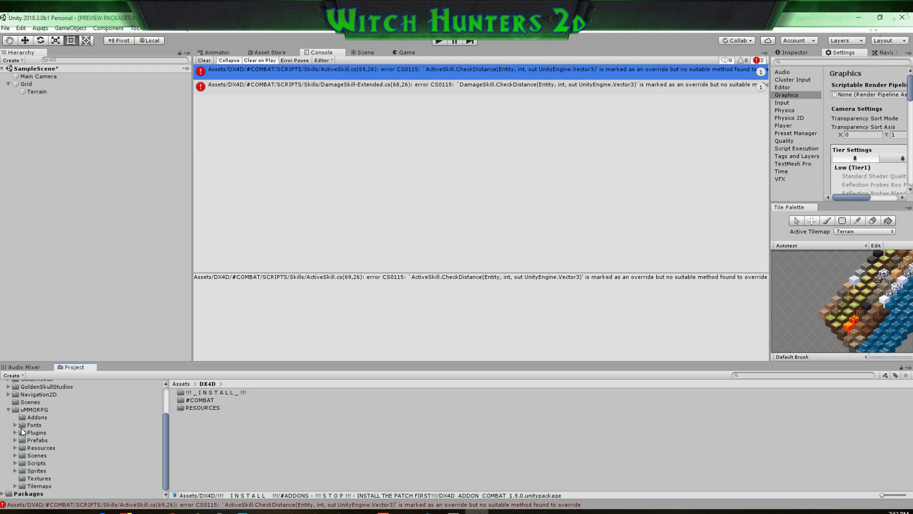
{"action": "left_click", "coordinate": [32, 417]}
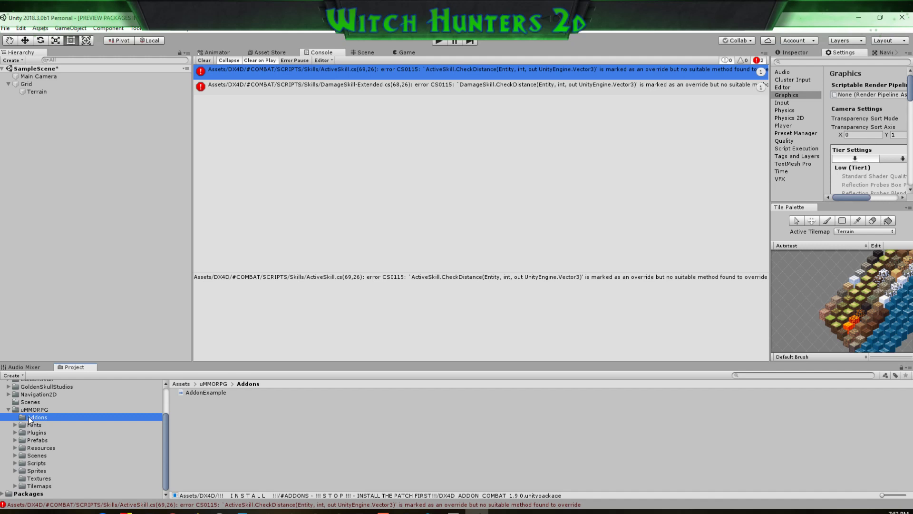
Delete the #COMBAT folder from the DX4D folder in the project assets
{"action": "scroll", "coordinate": [28, 416], "scroll_direction": "up", "scroll_amount": 3}
{"action": "left_click", "coordinate": [24, 418]}
{"action": "left_click", "coordinate": [27, 413]}
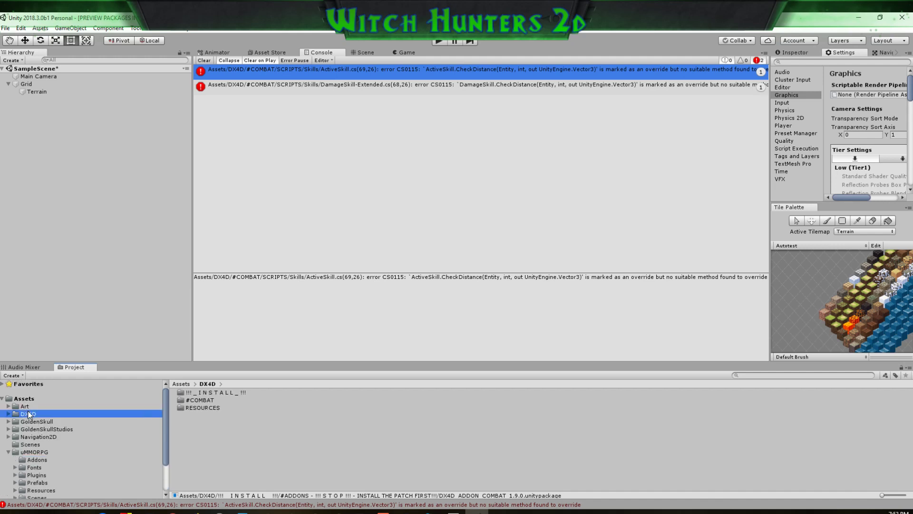
{"action": "double_click", "coordinate": [207, 398]}
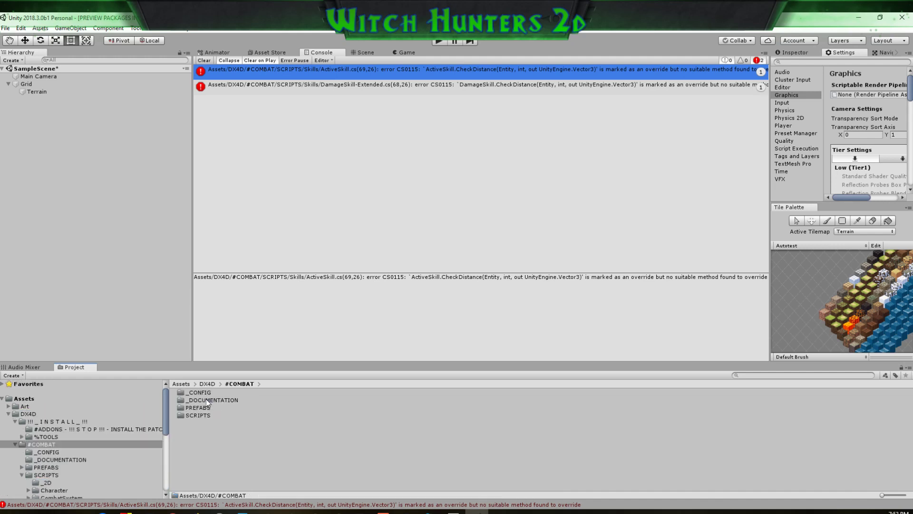
{"action": "left_click", "coordinate": [42, 444]}
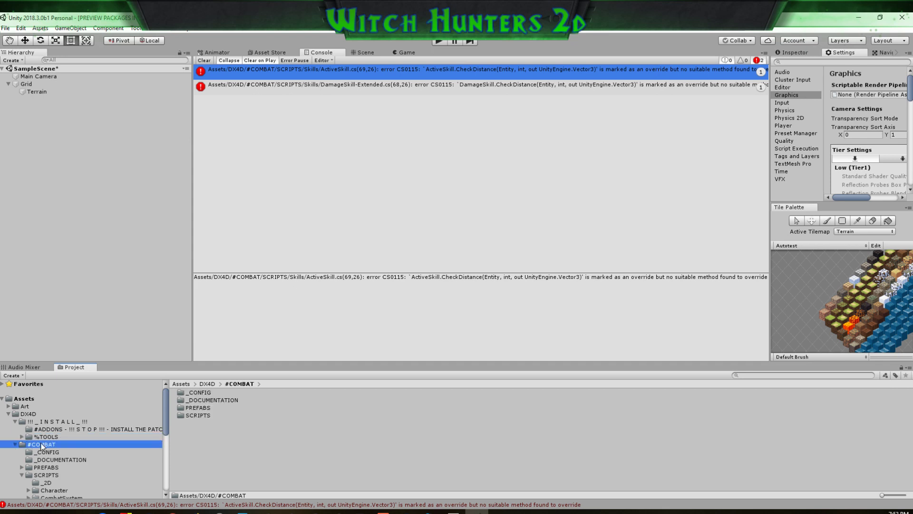
{"action": "key", "text": "Delete"}
{"action": "left_click", "coordinate": [482, 284]}
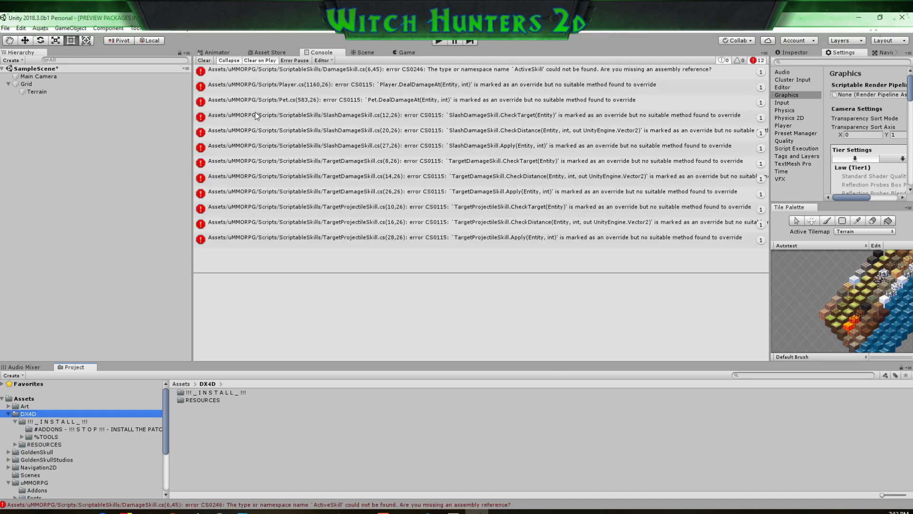
Uninstall the [DX4D]Complete Combat patch with the DX4D patch manager and close the manager
{"action": "left_click", "coordinate": [203, 60]}
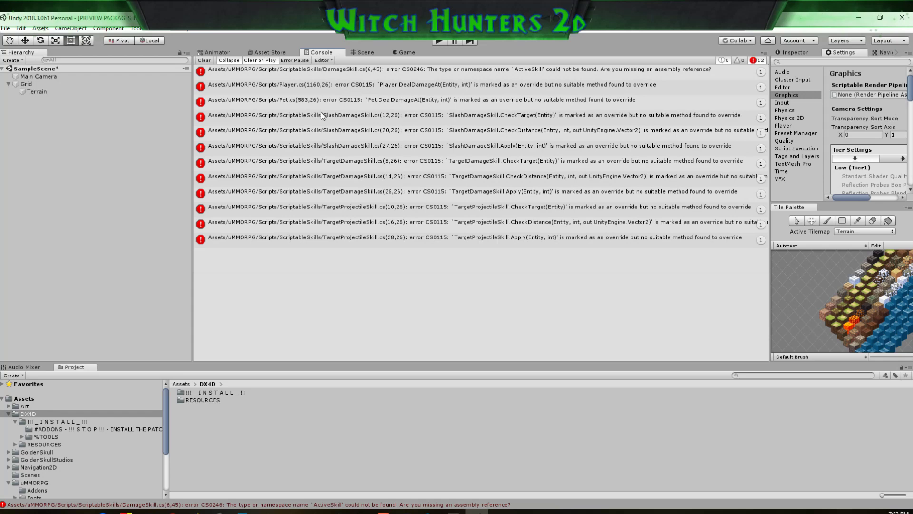
{"action": "left_click", "coordinate": [135, 28]}
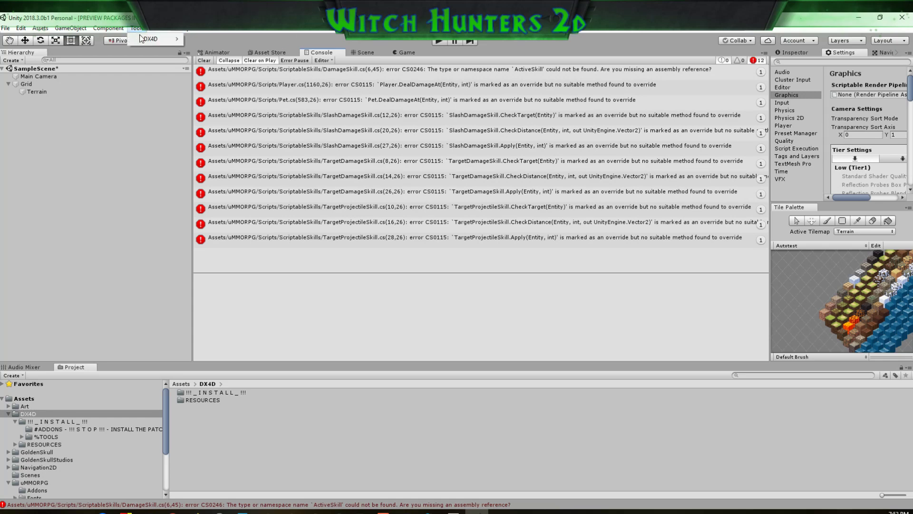
{"action": "mouse_move", "coordinate": [165, 37]}
{"action": "left_click", "coordinate": [217, 35]}
{"action": "left_click", "coordinate": [665, 218]}
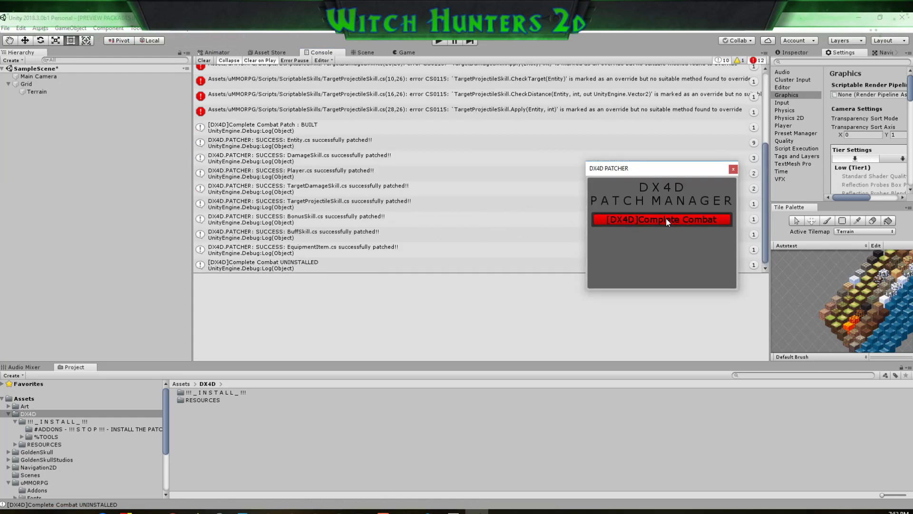
{"action": "left_click", "coordinate": [733, 169]}
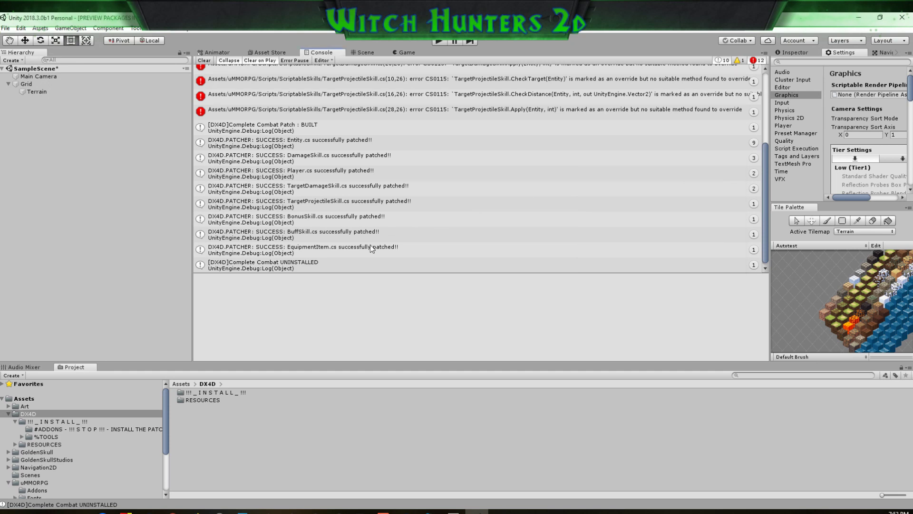
Check the Player script error in the console and delete the whole DX4D folder from Assets
{"action": "left_click", "coordinate": [329, 84]}
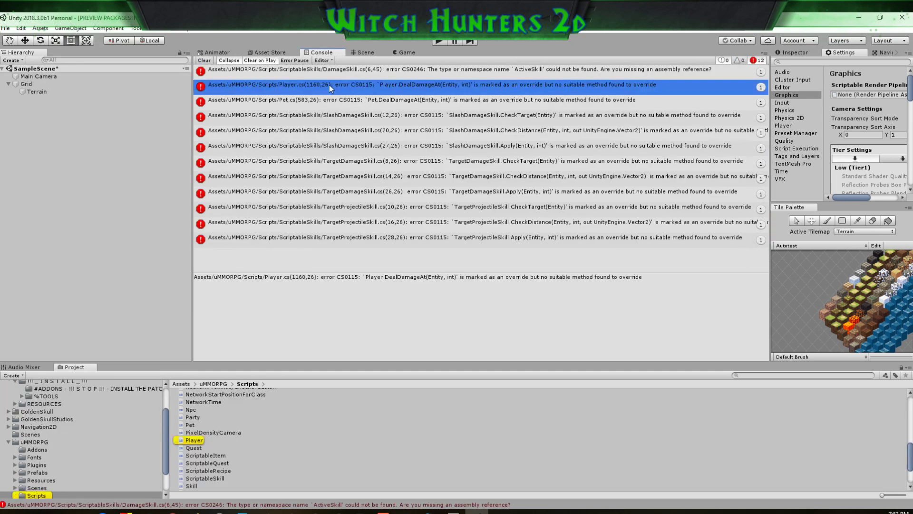
{"action": "scroll", "coordinate": [99, 459], "scroll_direction": "down", "scroll_amount": 2}
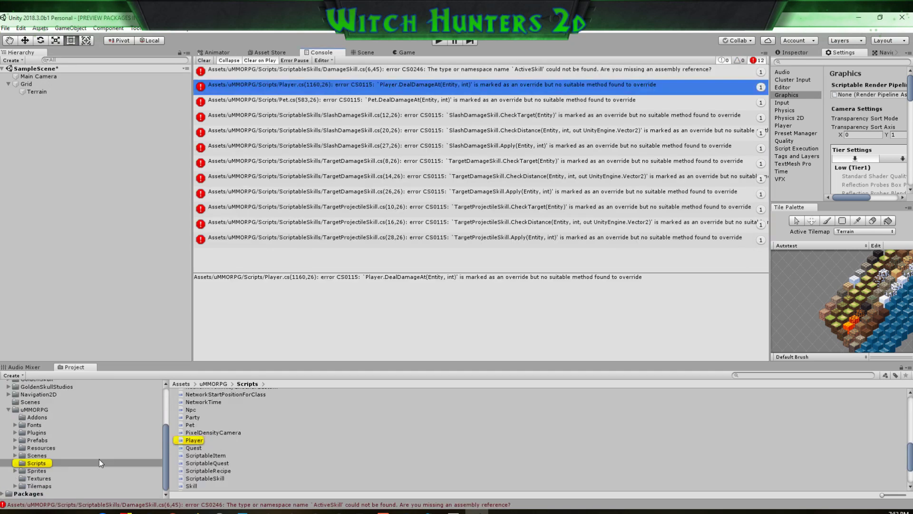
{"action": "scroll", "coordinate": [99, 459], "scroll_direction": "up", "scroll_amount": 5}
{"action": "scroll", "coordinate": [52, 439], "scroll_direction": "down", "scroll_amount": 2}
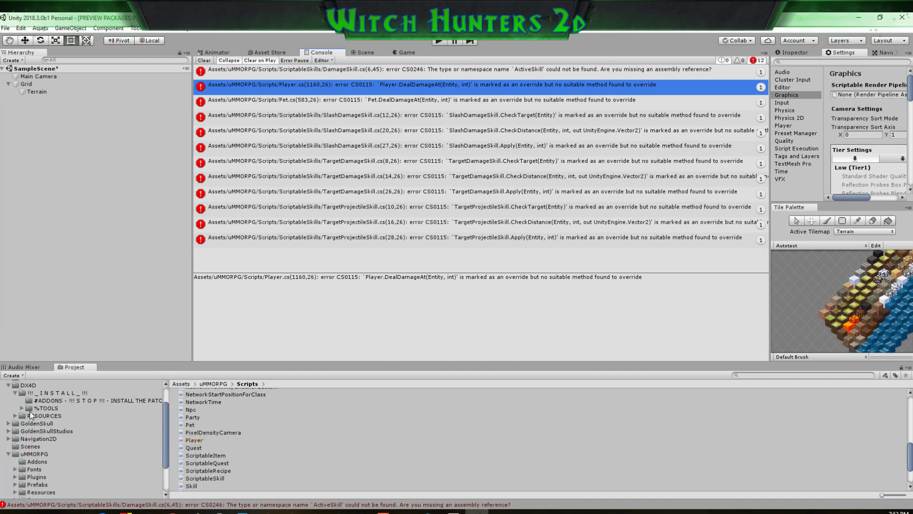
{"action": "scroll", "coordinate": [51, 438], "scroll_direction": "up", "scroll_amount": 2}
{"action": "left_click", "coordinate": [53, 415]}
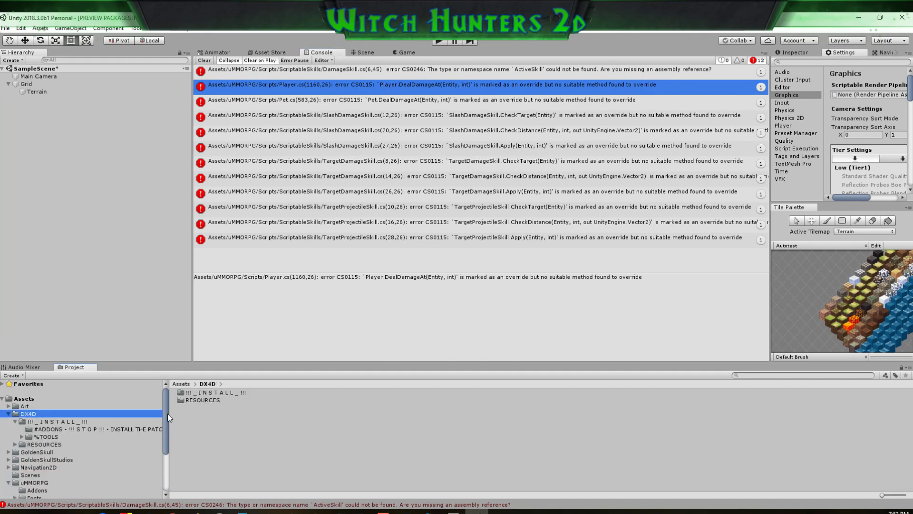
{"action": "key", "text": "Delete"}
{"action": "left_click", "coordinate": [478, 287]}
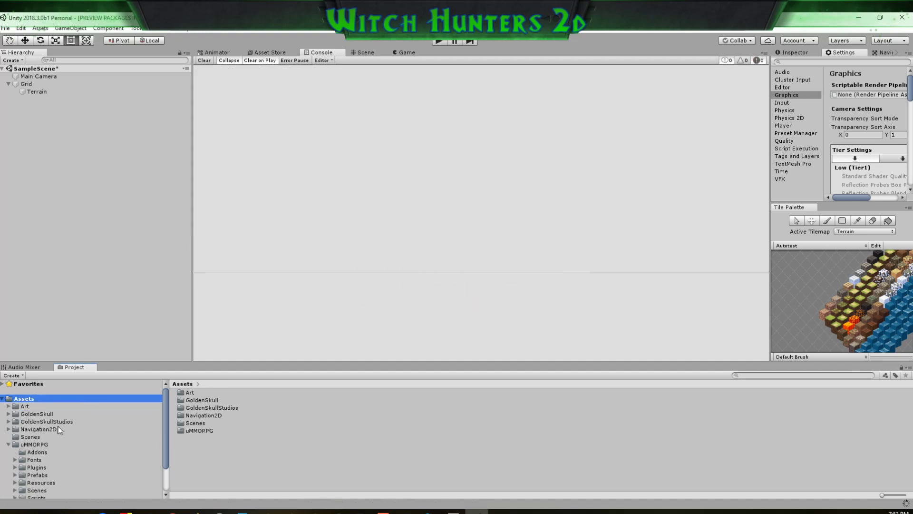
Look through the uMMORPG folder's subfolders and collapse the folder in the project tree
{"action": "left_click", "coordinate": [16, 442]}
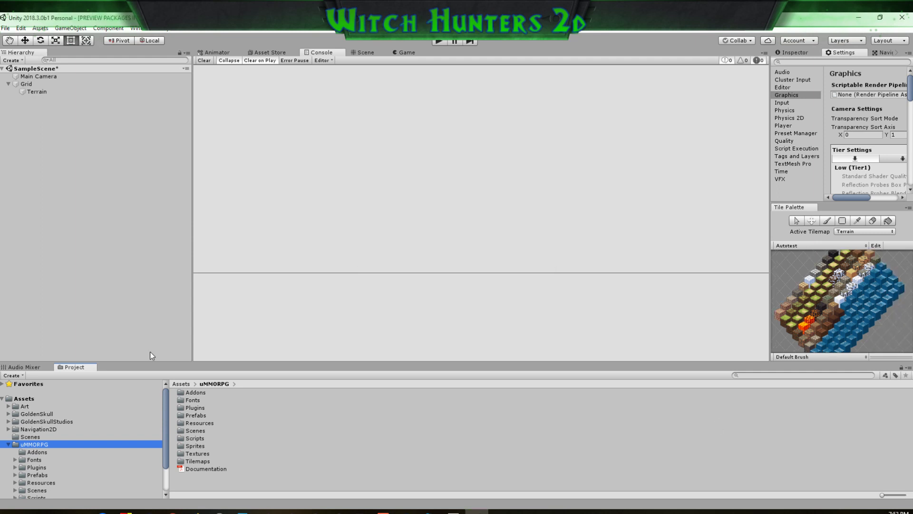
{"action": "left_click", "coordinate": [34, 453]}
{"action": "left_click", "coordinate": [33, 445]}
{"action": "left_click", "coordinate": [9, 445]}
{"action": "left_click", "coordinate": [9, 444]}
{"action": "scroll", "coordinate": [26, 471], "scroll_direction": "down", "scroll_amount": 1}
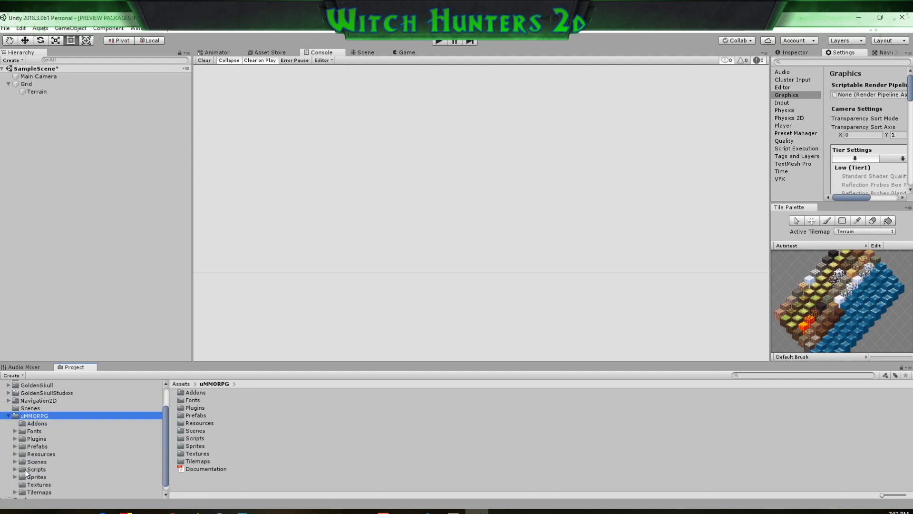
{"action": "scroll", "coordinate": [26, 471], "scroll_direction": "down", "scroll_amount": 1}
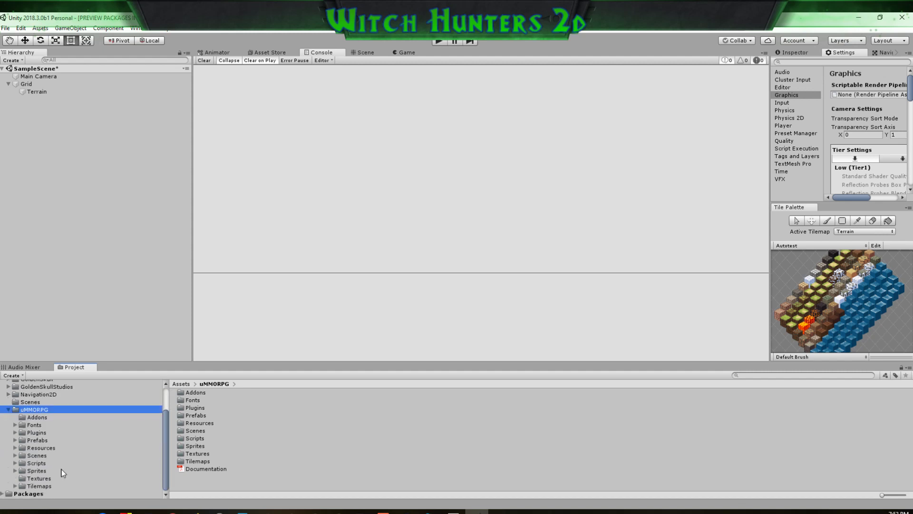
{"action": "left_click", "coordinate": [9, 410]}
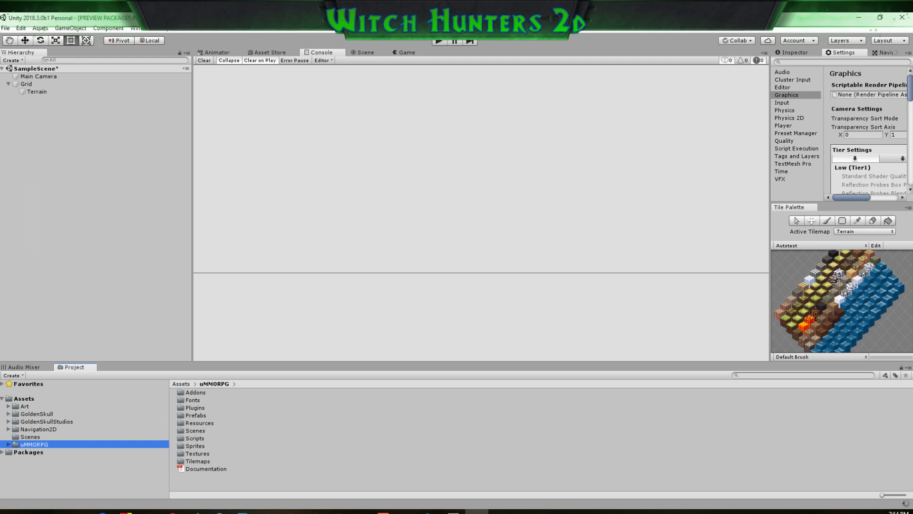
Show the scene, widen the Tile Palette area and switch the active palette to Autotest
{"action": "left_click", "coordinate": [366, 53]}
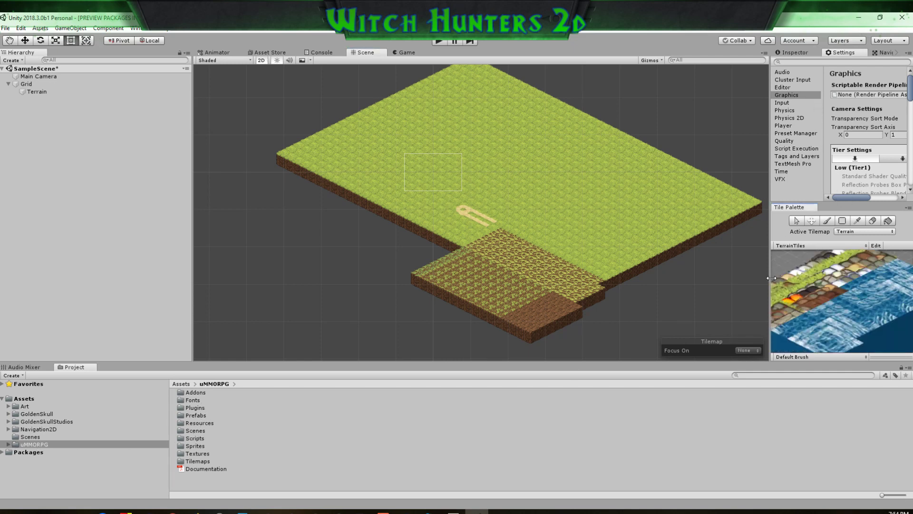
{"action": "left_click_drag", "start_coordinate": [770, 279], "coordinate": [602, 279]}
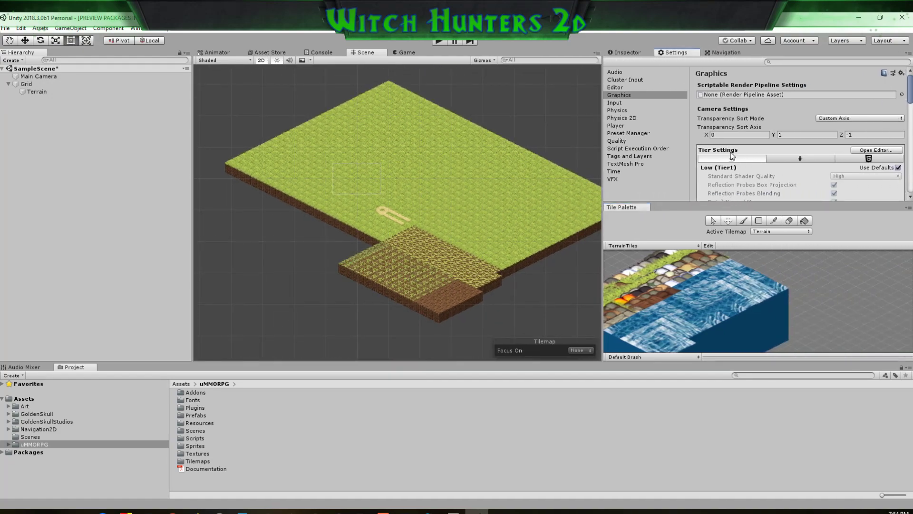
{"action": "left_click", "coordinate": [652, 246]}
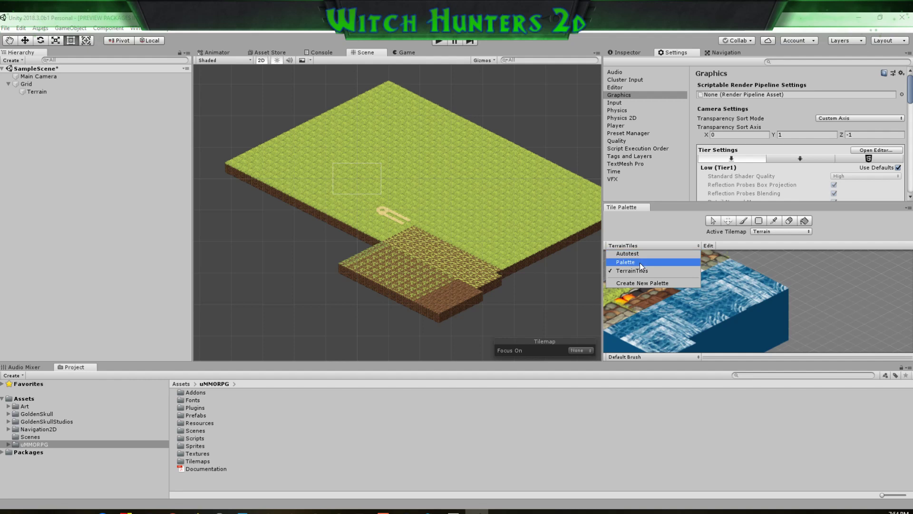
{"action": "left_click", "coordinate": [641, 263]}
{"action": "left_click", "coordinate": [640, 247]}
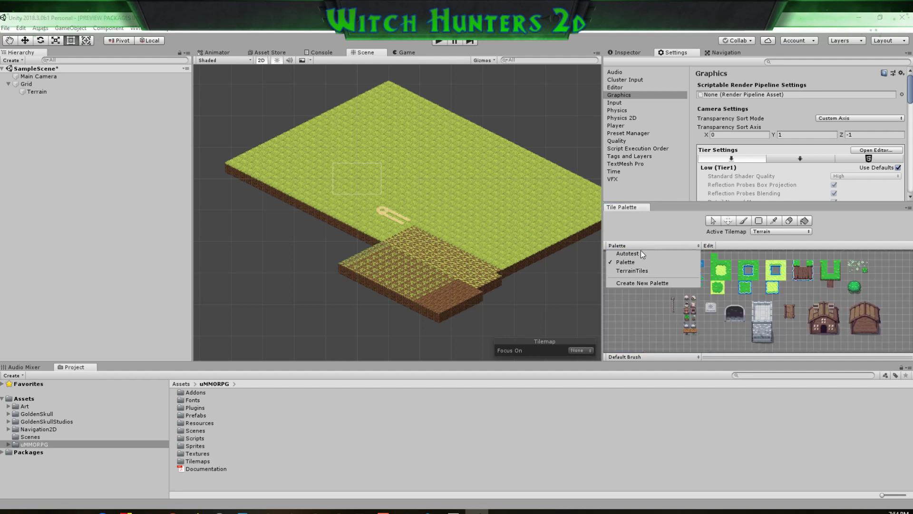
{"action": "left_click", "coordinate": [638, 255]}
{"action": "scroll", "coordinate": [761, 305], "scroll_direction": "up", "scroll_amount": 5}
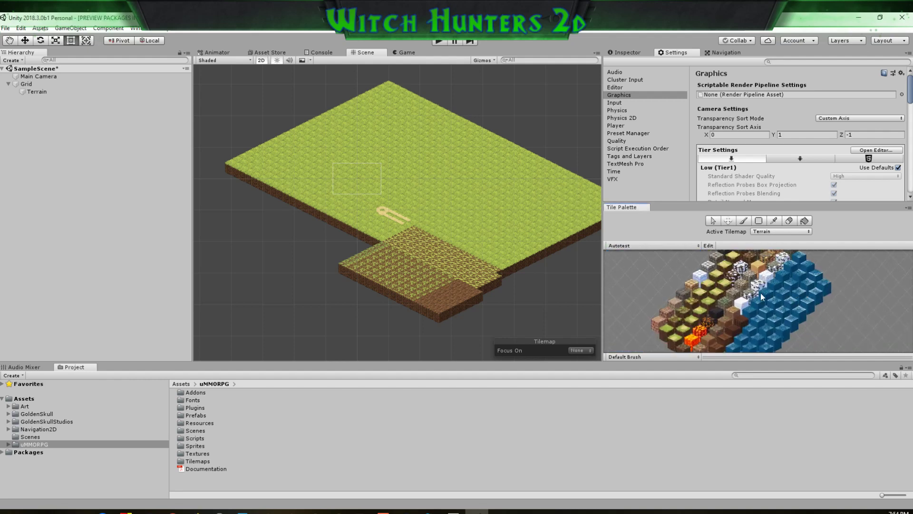
{"action": "scroll", "coordinate": [751, 292], "scroll_direction": "down", "scroll_amount": 4}
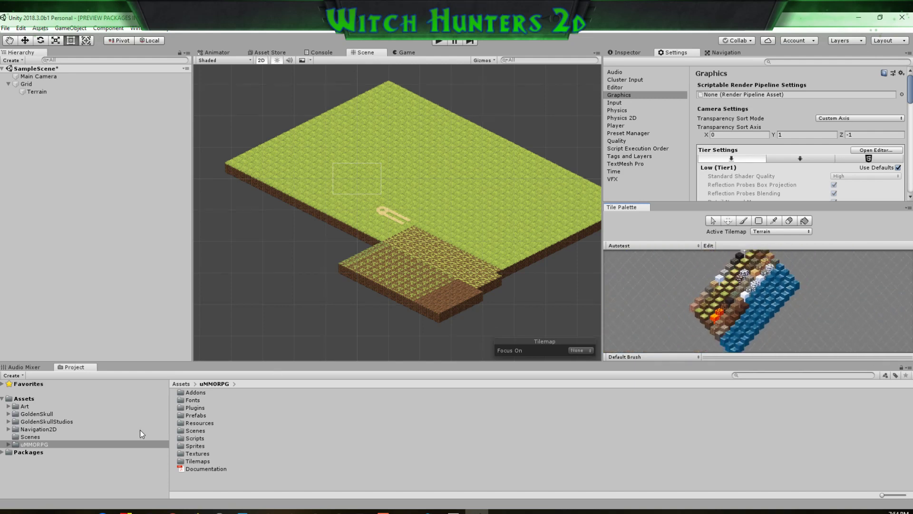
Open the World scene from uMMORPG's Scenes folder and bring its map into view
{"action": "double_click", "coordinate": [199, 429]}
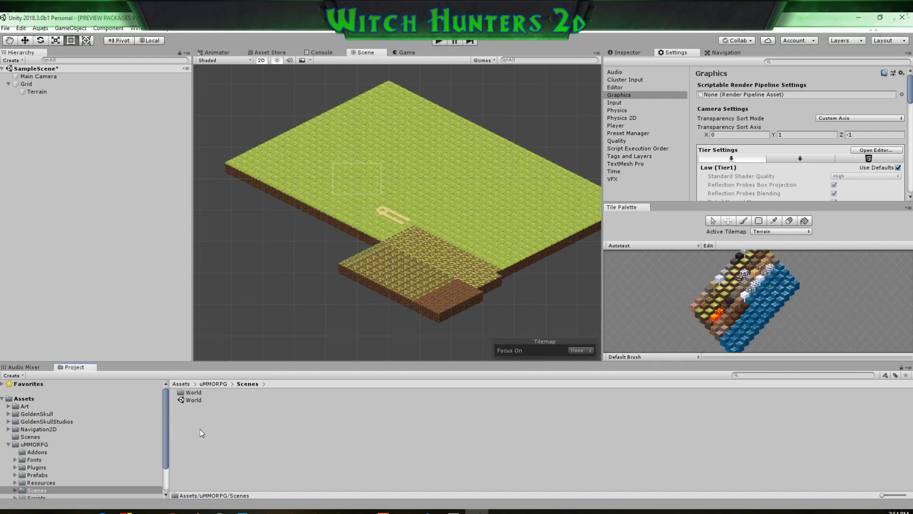
{"action": "double_click", "coordinate": [197, 401]}
{"action": "left_click", "coordinate": [480, 288]}
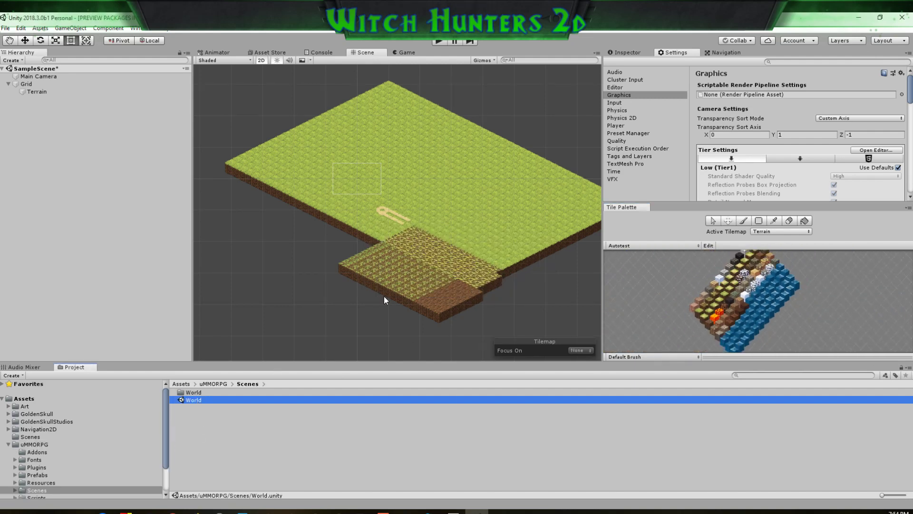
{"action": "middle_click_drag", "start_coordinate": [282, 134], "coordinate": [341, 191]}
{"action": "scroll", "coordinate": [372, 205], "scroll_direction": "up", "scroll_amount": 4}
{"action": "scroll", "coordinate": [373, 204], "scroll_direction": "up", "scroll_amount": 10}
{"action": "middle_click_drag", "start_coordinate": [463, 291], "coordinate": [461, 266]}
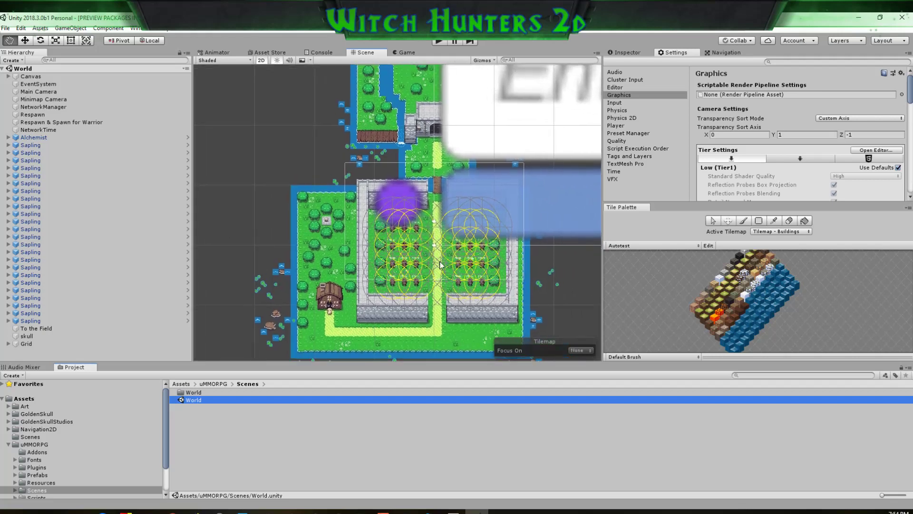
Deactivate the Canvas object in the World scene
{"action": "left_click", "coordinate": [37, 77]}
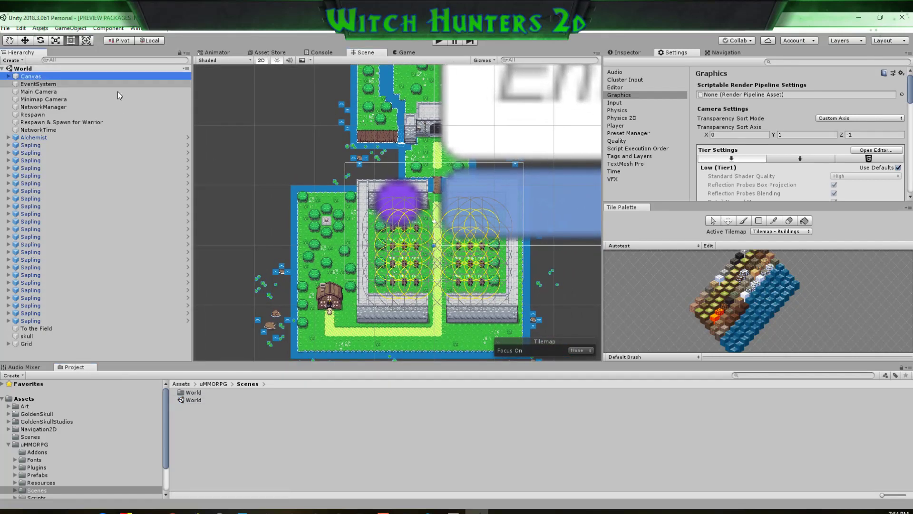
{"action": "left_click", "coordinate": [624, 53]}
{"action": "left_click", "coordinate": [627, 64]}
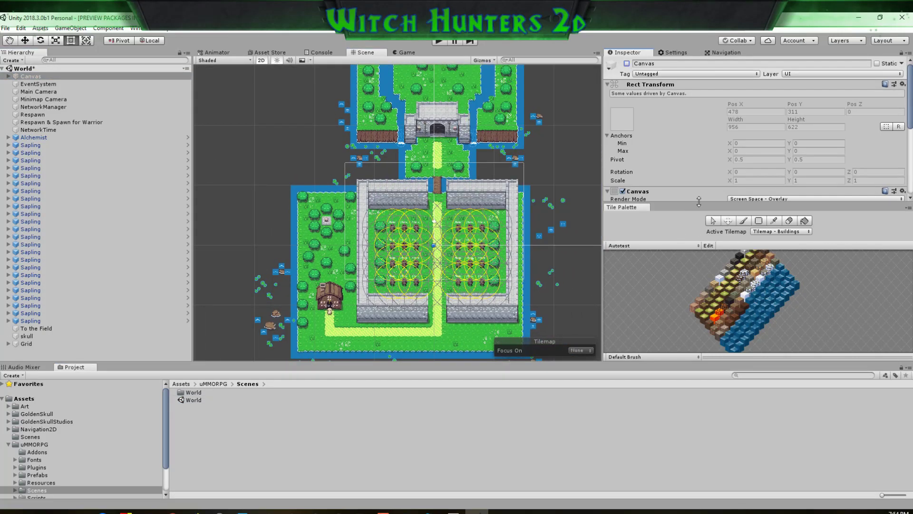
Enlarge the Tile Palette area and delete the old Grid object holding the World scene's map
{"action": "left_click_drag", "start_coordinate": [700, 203], "coordinate": [688, 116]}
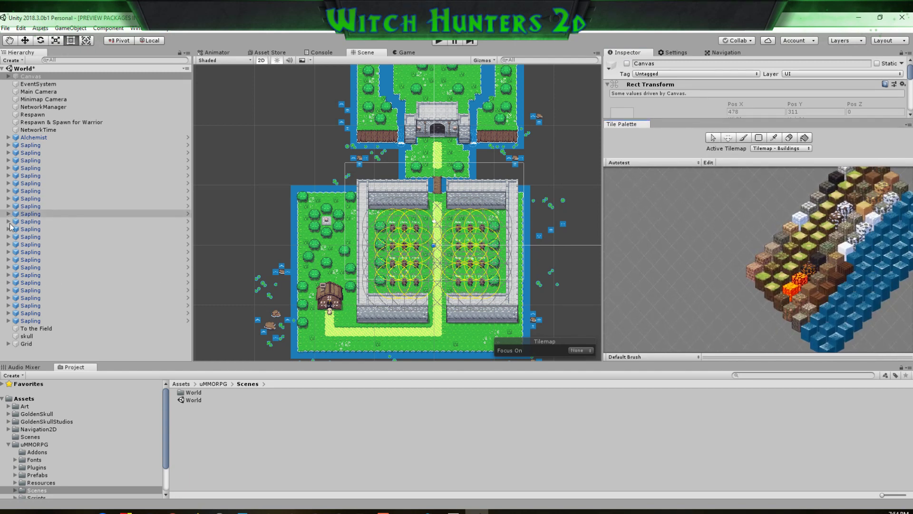
{"action": "left_click", "coordinate": [25, 343]}
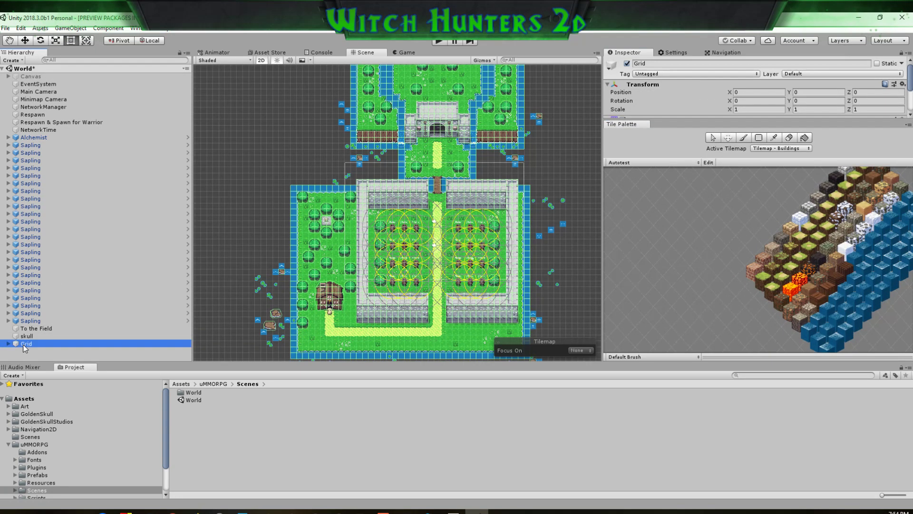
{"action": "key", "text": "Delete"}
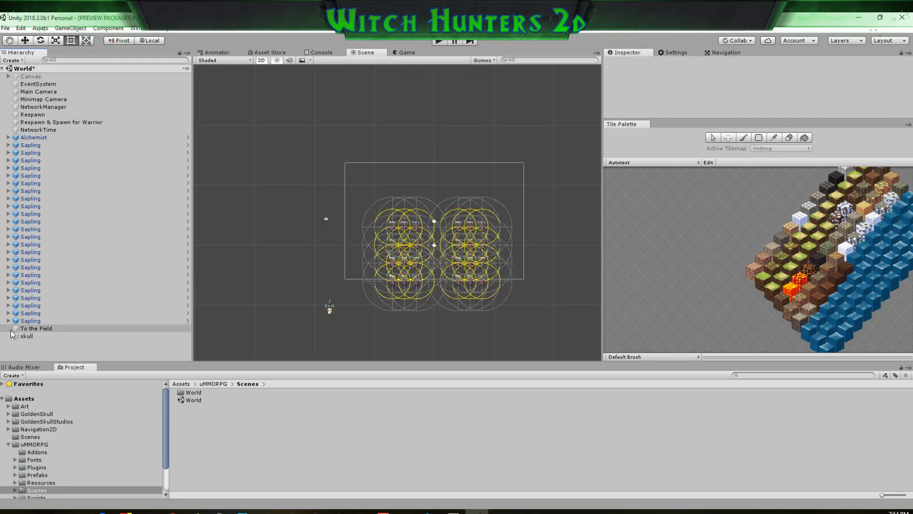
Delete all the Sapling monsters from the scene except the last two in the hierarchy
{"action": "left_click", "coordinate": [39, 145]}
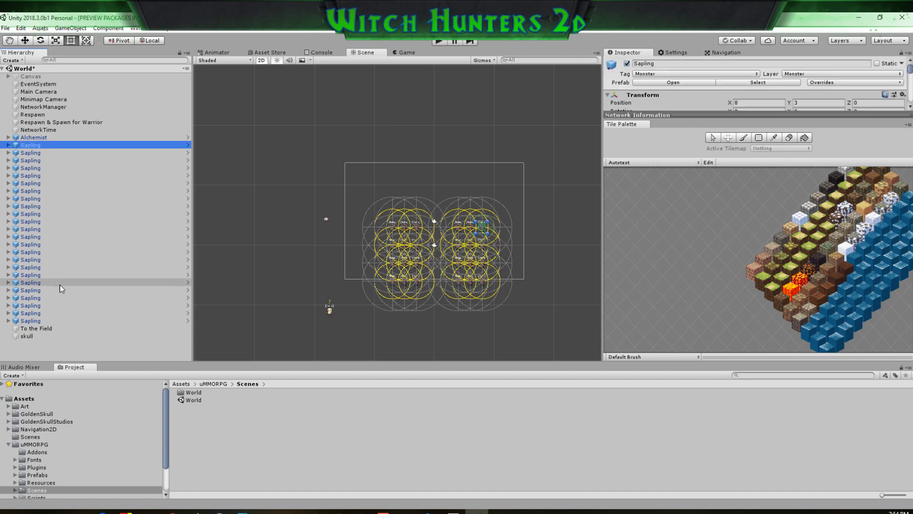
{"action": "left_click", "coordinate": [56, 305], "text": "shift"}
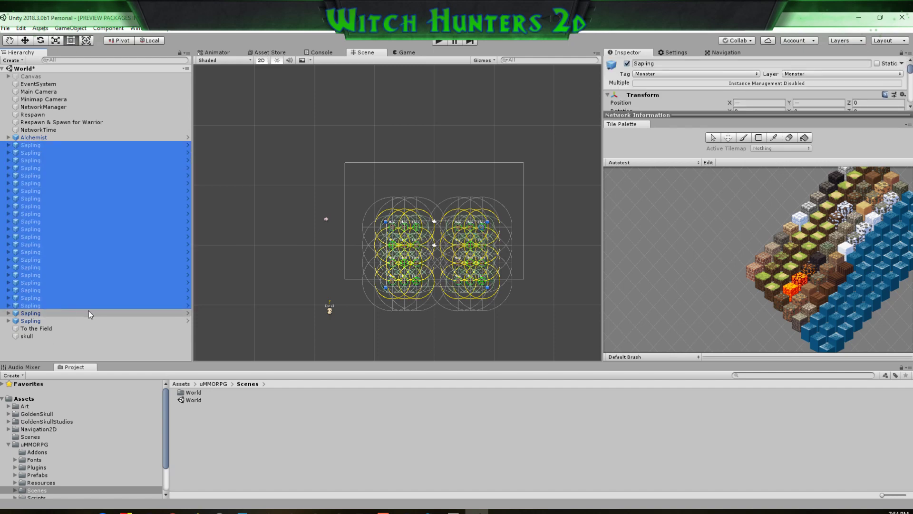
{"action": "key", "text": "Delete"}
Move the Alchemist and the two remaining Saplings together up and to the left in the scene, and delete the skull object
{"action": "left_click", "coordinate": [33, 137]}
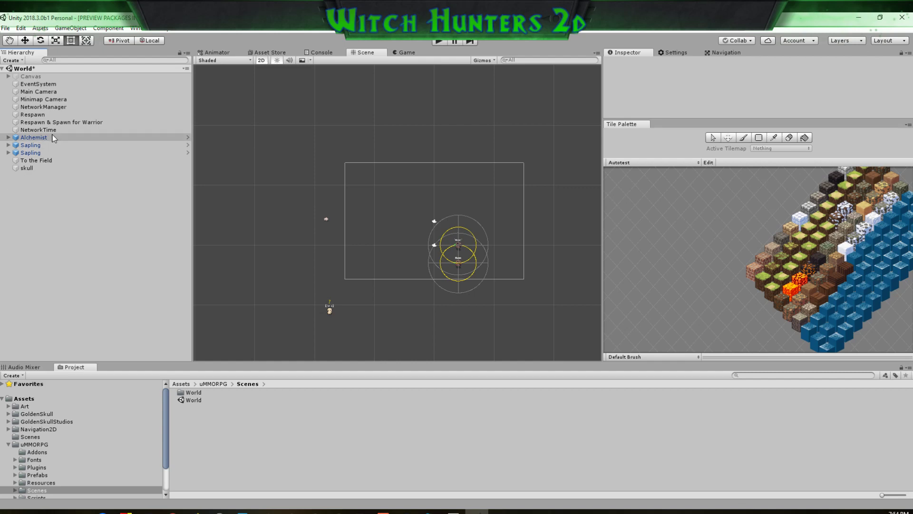
{"action": "left_click", "coordinate": [36, 152]}
{"action": "left_click", "coordinate": [33, 138], "text": "shift"}
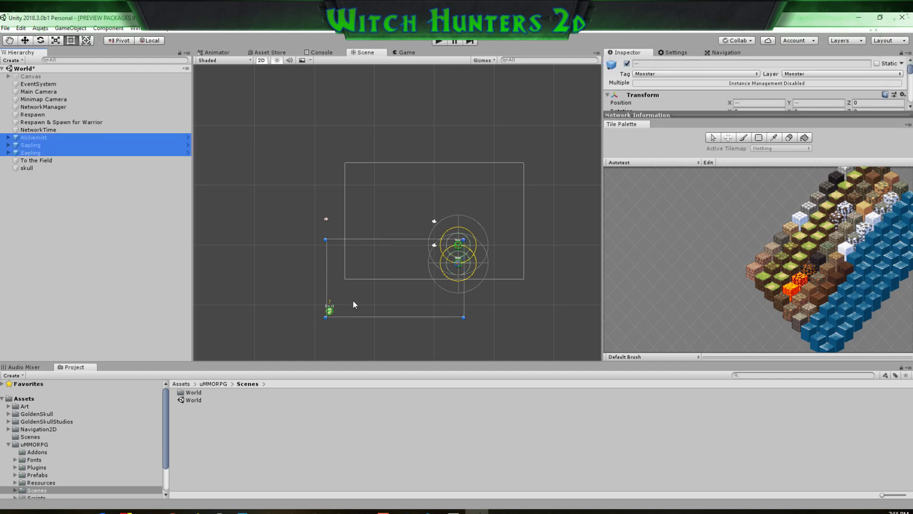
{"action": "left_click_drag", "start_coordinate": [385, 303], "coordinate": [241, 235]}
{"action": "left_click", "coordinate": [34, 168]}
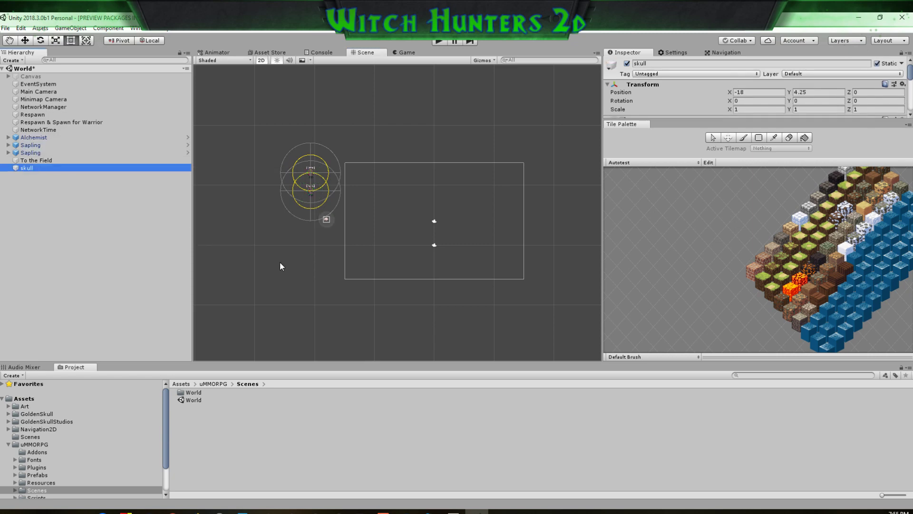
{"action": "left_click", "coordinate": [280, 267]}
Move the To the Field object next to the two Saplings, at about X -26.51, Y 9.51
{"action": "left_click", "coordinate": [48, 161]}
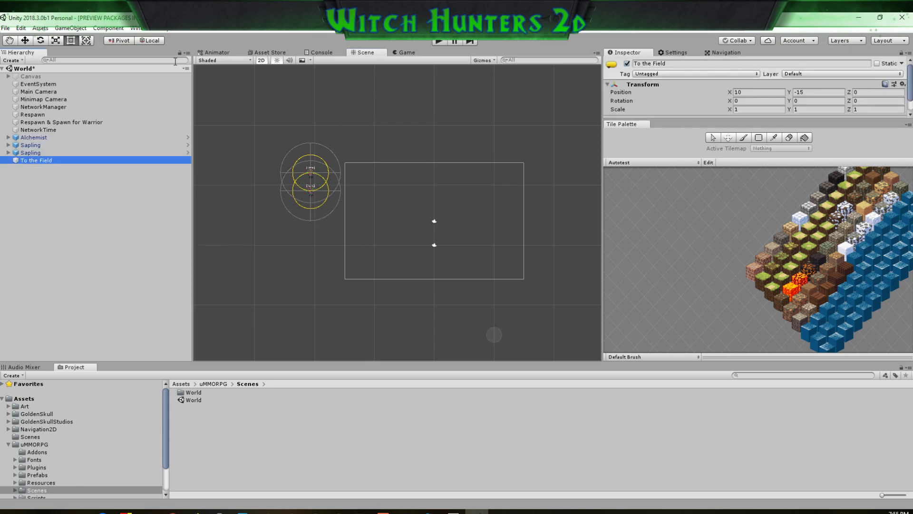
{"action": "scroll", "coordinate": [495, 334], "scroll_direction": "down", "scroll_amount": 3}
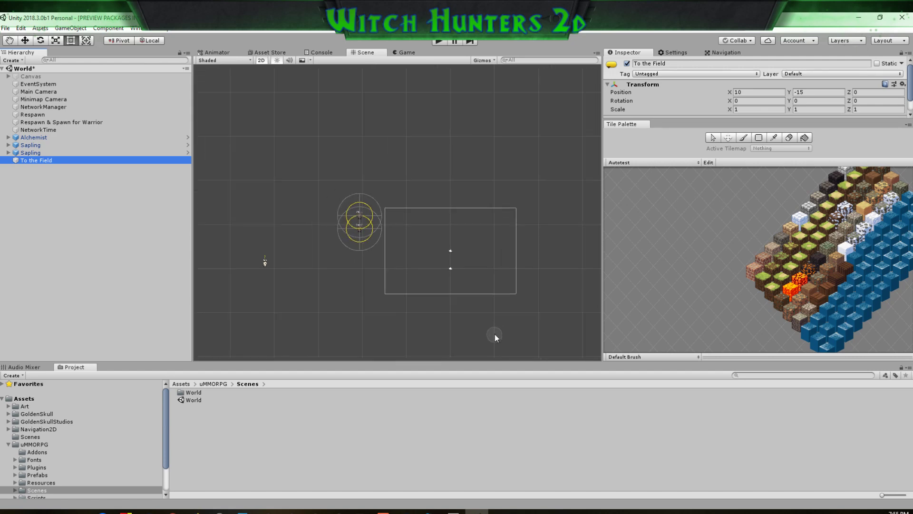
{"action": "scroll", "coordinate": [495, 334], "scroll_direction": "up", "scroll_amount": 2}
{"action": "left_click_drag", "start_coordinate": [495, 334], "coordinate": [475, 323]}
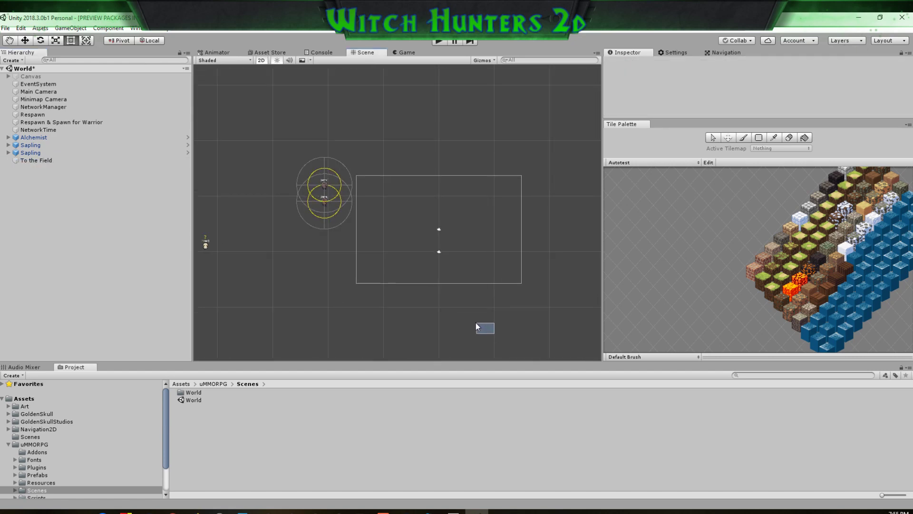
{"action": "left_click", "coordinate": [39, 160]}
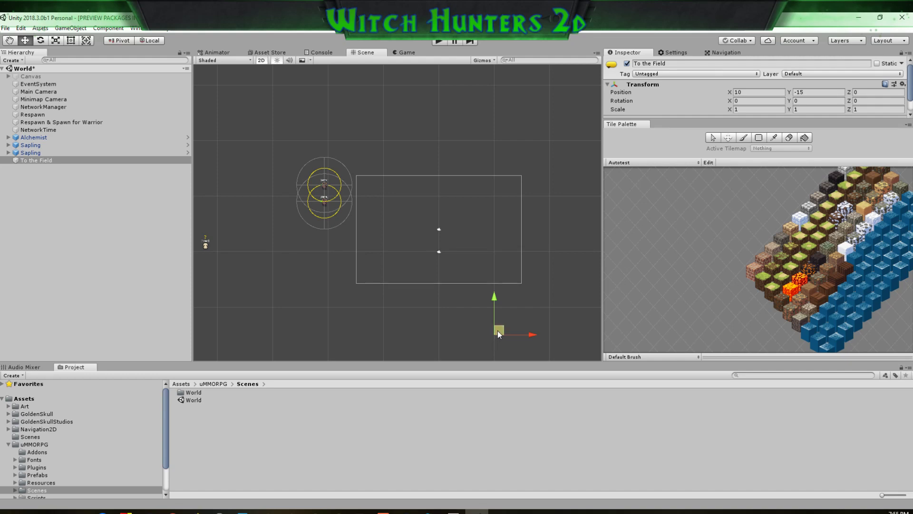
{"action": "left_click_drag", "start_coordinate": [497, 330], "coordinate": [297, 197]}
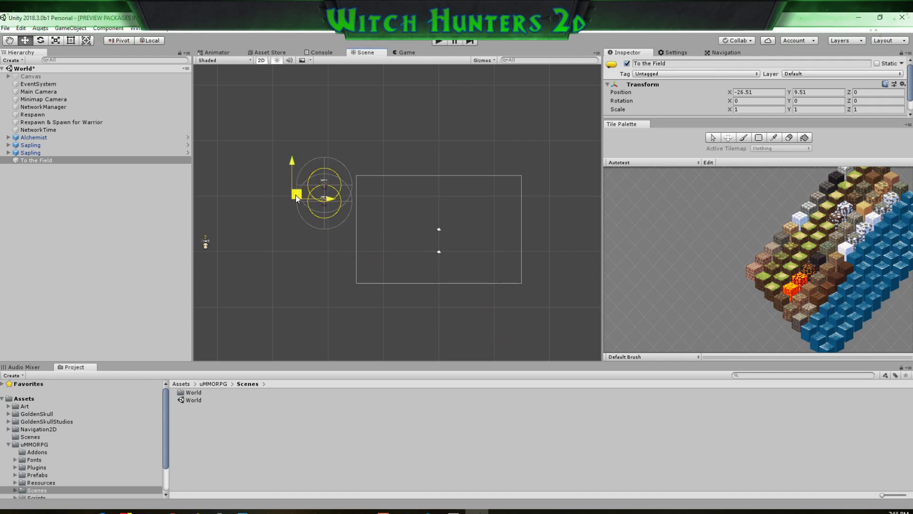
{"action": "scroll", "coordinate": [421, 270], "scroll_direction": "up", "scroll_amount": 4}
{"action": "scroll", "coordinate": [375, 271], "scroll_direction": "down", "scroll_amount": 3}
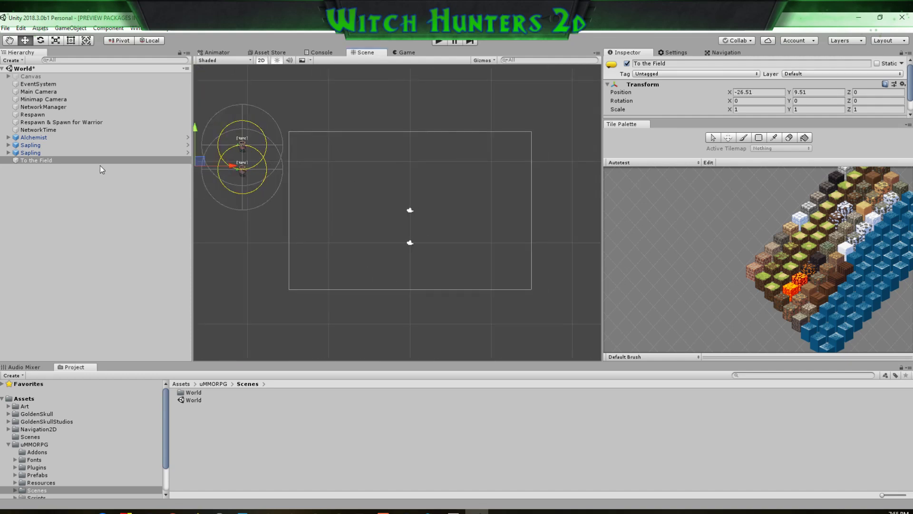
Add an Isometric Z As Y Tilemap to the World scene and select its Grid
{"action": "left_click", "coordinate": [46, 189]}
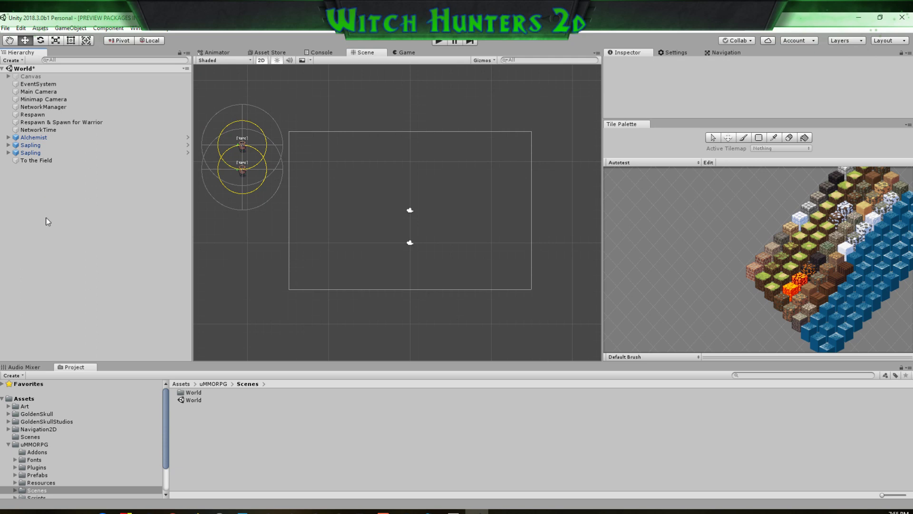
{"action": "right_click", "coordinate": [20, 175]}
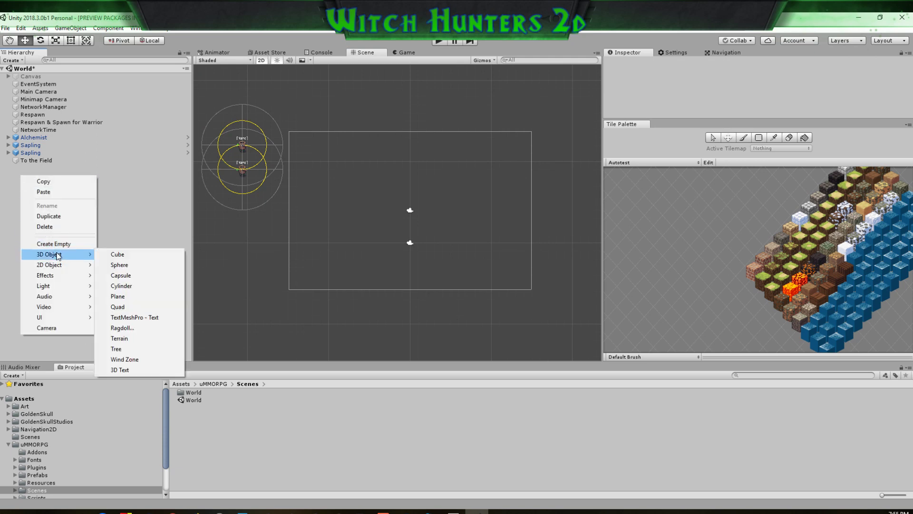
{"action": "mouse_move", "coordinate": [60, 265]}
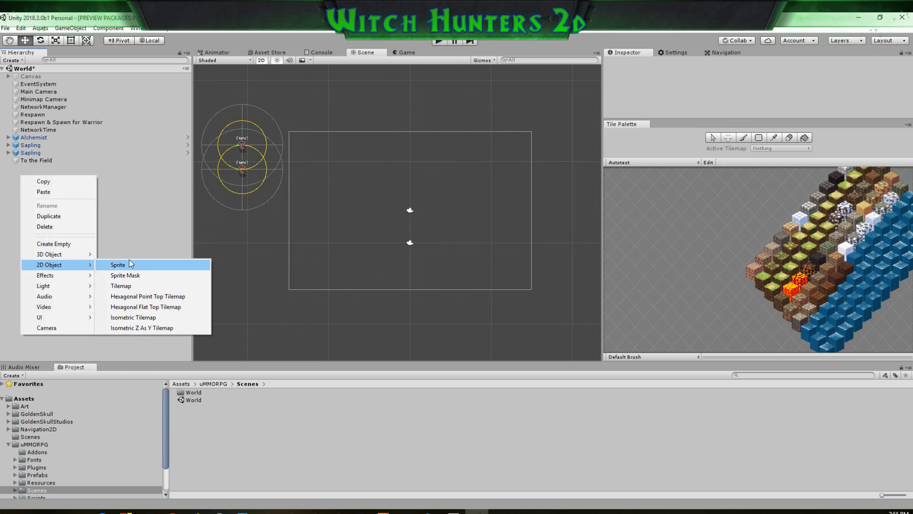
{"action": "left_click", "coordinate": [141, 327]}
{"action": "left_click", "coordinate": [19, 169]}
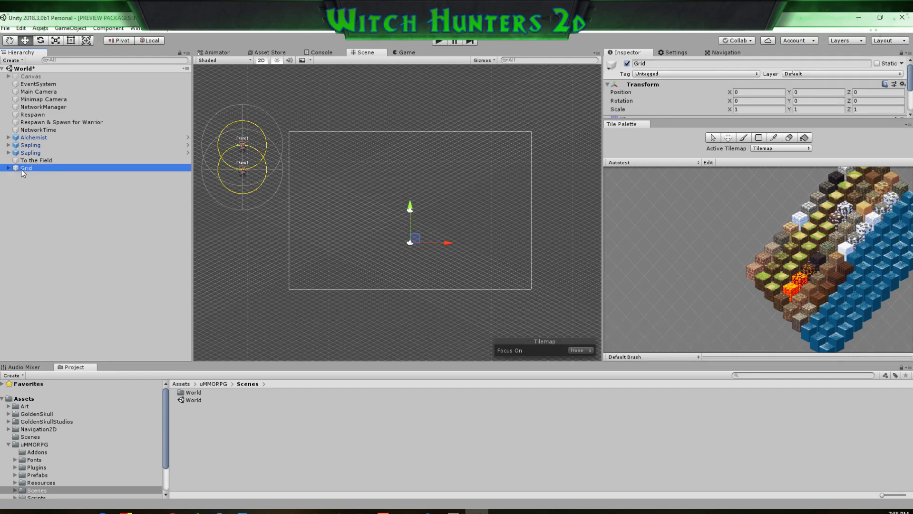
Enlarge the Inspector area and set the new Grid's cell size to X 4 and Y 2
{"action": "left_click_drag", "start_coordinate": [687, 117], "coordinate": [687, 246]}
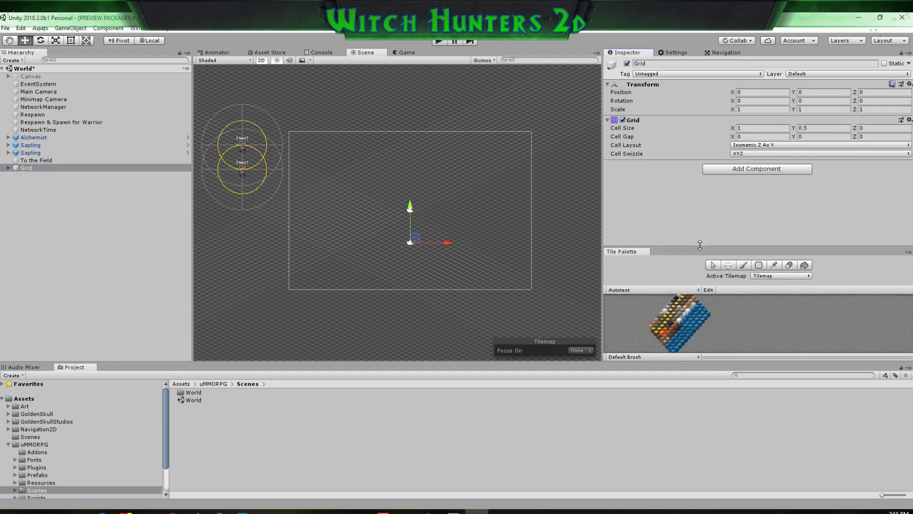
{"action": "left_click", "coordinate": [755, 127]}
{"action": "type", "text": "4"}
{"action": "left_click", "coordinate": [826, 128]}
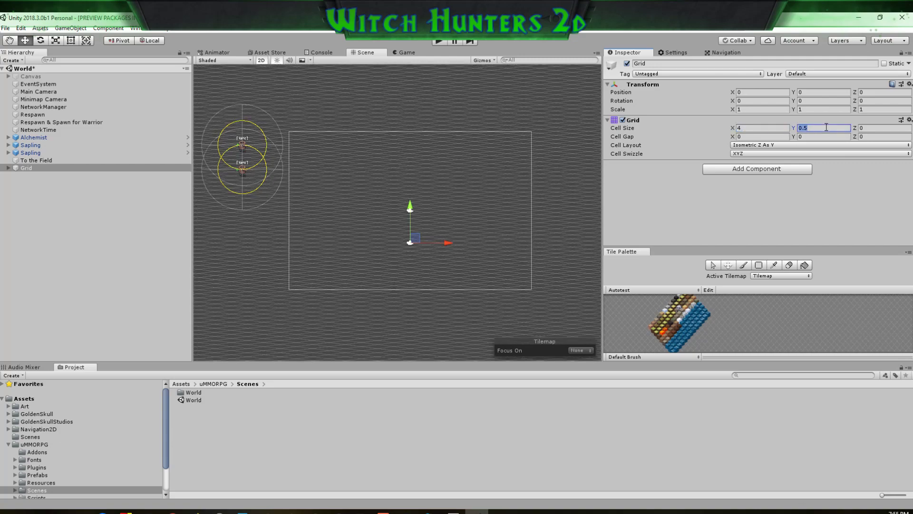
{"action": "type", "text": "2"}
Box-fill a large diamond-shaped field around the monsters with the grass block tile
{"action": "scroll", "coordinate": [704, 323], "scroll_direction": "up", "scroll_amount": 5}
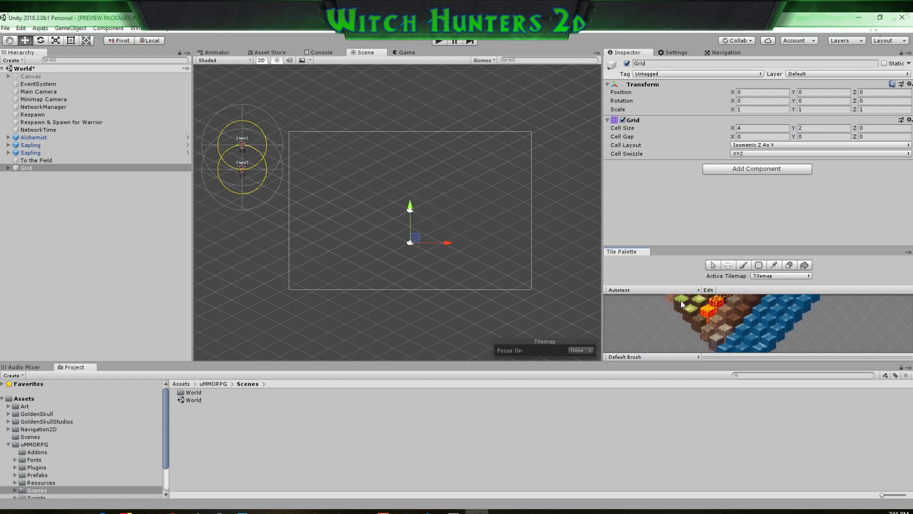
{"action": "left_click", "coordinate": [685, 305]}
{"action": "scroll", "coordinate": [332, 206], "scroll_direction": "down", "scroll_amount": 10}
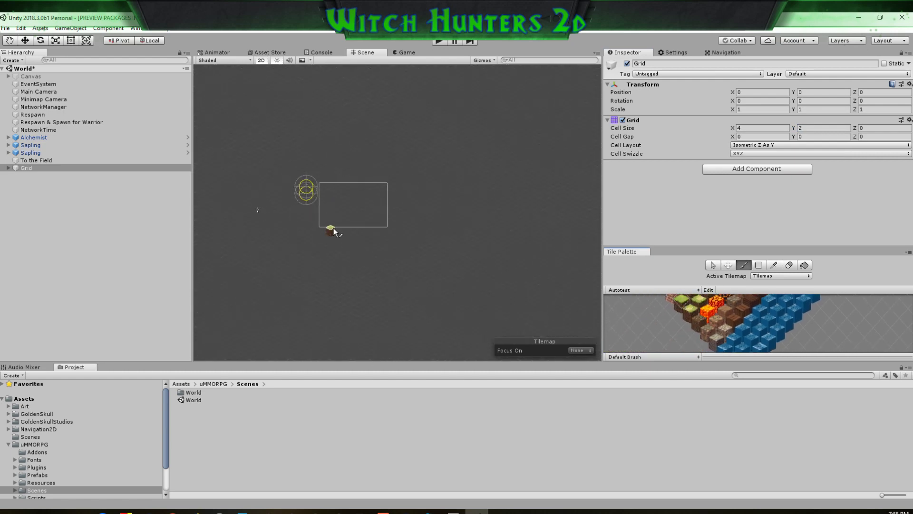
{"action": "left_click", "coordinate": [759, 265]}
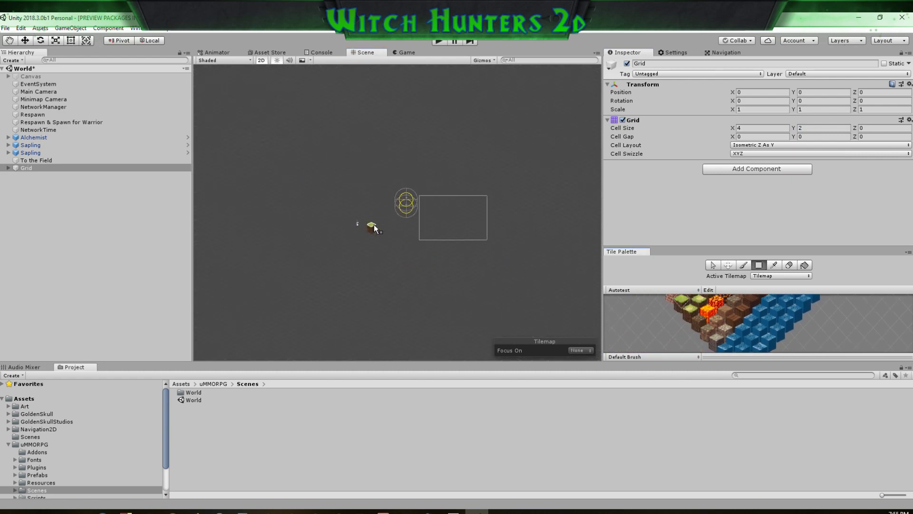
{"action": "mouse_move", "coordinate": [253, 227]}
{"action": "left_mouse_down"}
{"action": "mouse_move", "coordinate": [438, 163]}
{"action": "mouse_move", "coordinate": [591, 213]}
{"action": "left_mouse_up"}
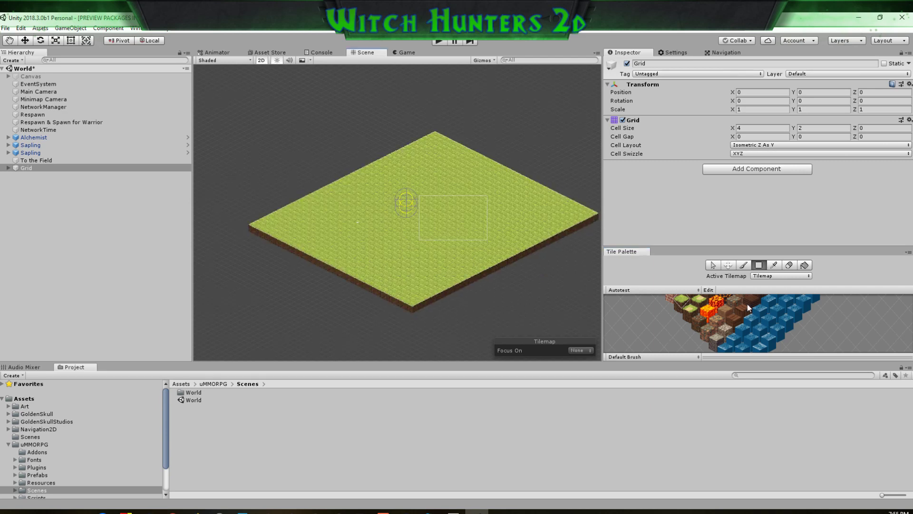
Try to box-fill a larger area with another block from the Autotest palette, and clear the painted field from the tilemap
{"action": "middle_click_drag", "start_coordinate": [695, 311], "coordinate": [690, 331]}
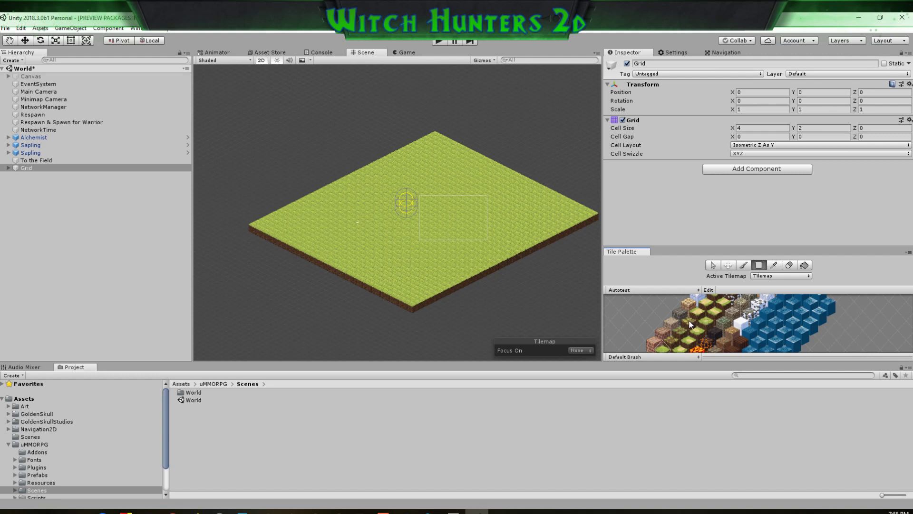
{"action": "left_click", "coordinate": [691, 324]}
{"action": "left_click", "coordinate": [671, 341]}
{"action": "left_click_drag", "start_coordinate": [204, 226], "coordinate": [716, 348]}
{"action": "scroll", "coordinate": [552, 235], "scroll_direction": "down", "scroll_amount": 5}
{"action": "left_click", "coordinate": [683, 326]}
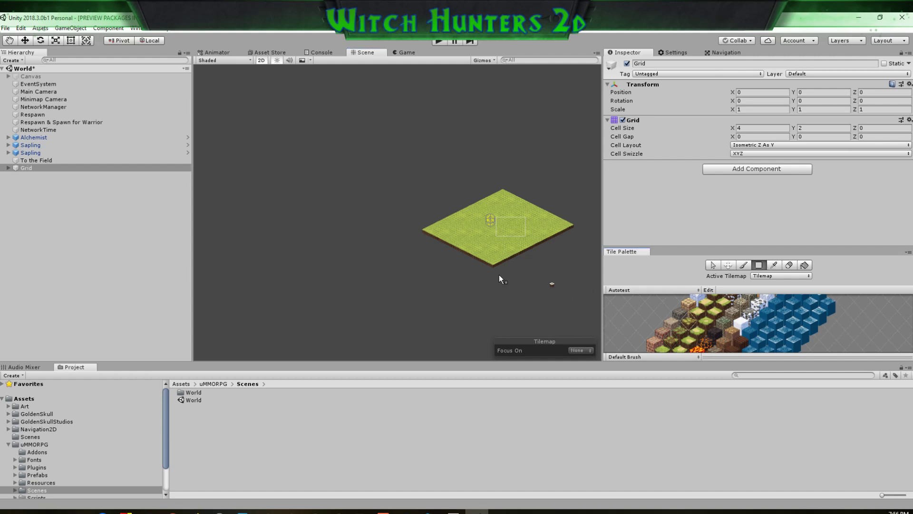
{"action": "scroll", "coordinate": [454, 231], "scroll_direction": "up", "scroll_amount": 3}
{"action": "scroll", "coordinate": [476, 241], "scroll_direction": "down", "scroll_amount": 5}
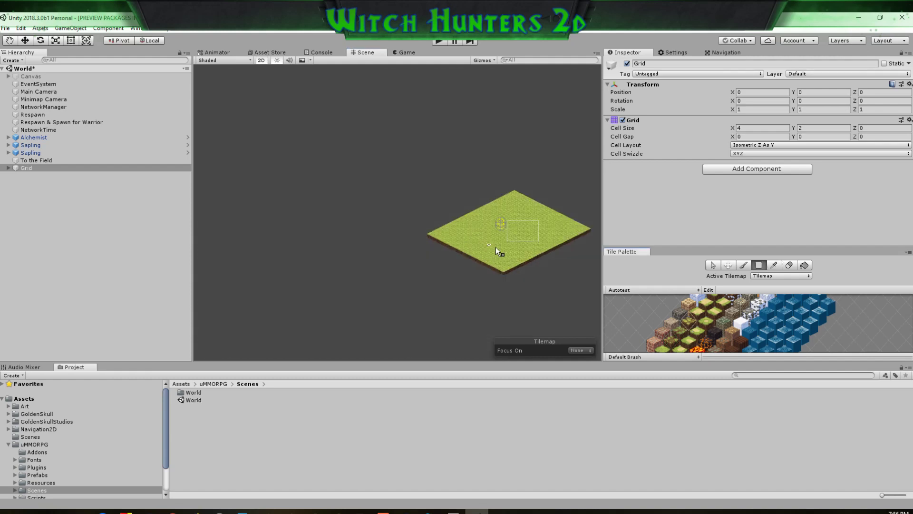
{"action": "scroll", "coordinate": [467, 269], "scroll_direction": "up", "scroll_amount": 3}
{"action": "scroll", "coordinate": [504, 271], "scroll_direction": "up", "scroll_amount": 5}
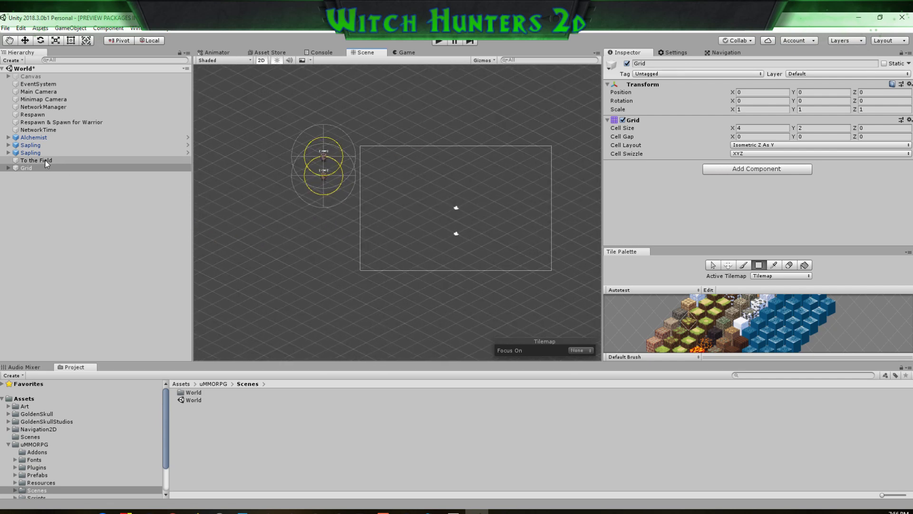
Try the Individual mode on the Tilemap Renderer of the Grid's Tilemap and set it back to Chunk
{"action": "left_click", "coordinate": [9, 168]}
{"action": "left_click", "coordinate": [34, 176]}
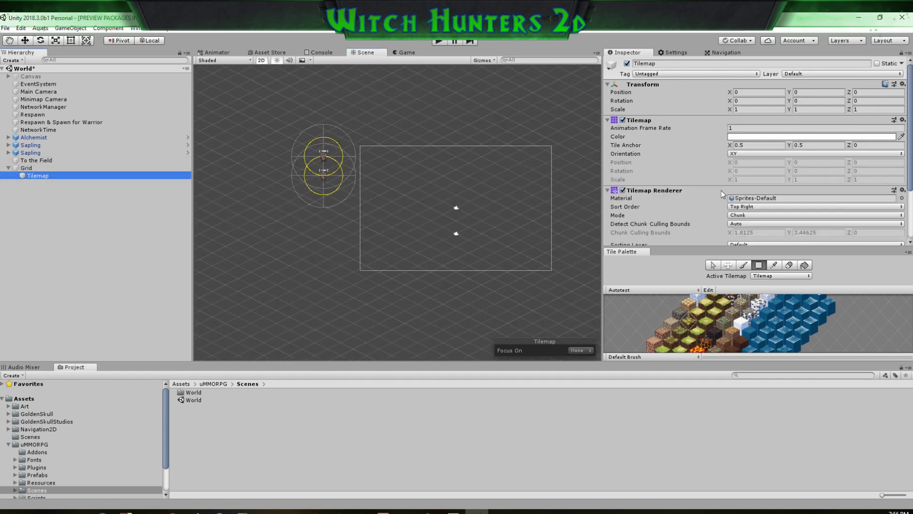
{"action": "scroll", "coordinate": [693, 211], "scroll_direction": "down", "scroll_amount": 3}
{"action": "left_click", "coordinate": [740, 140]}
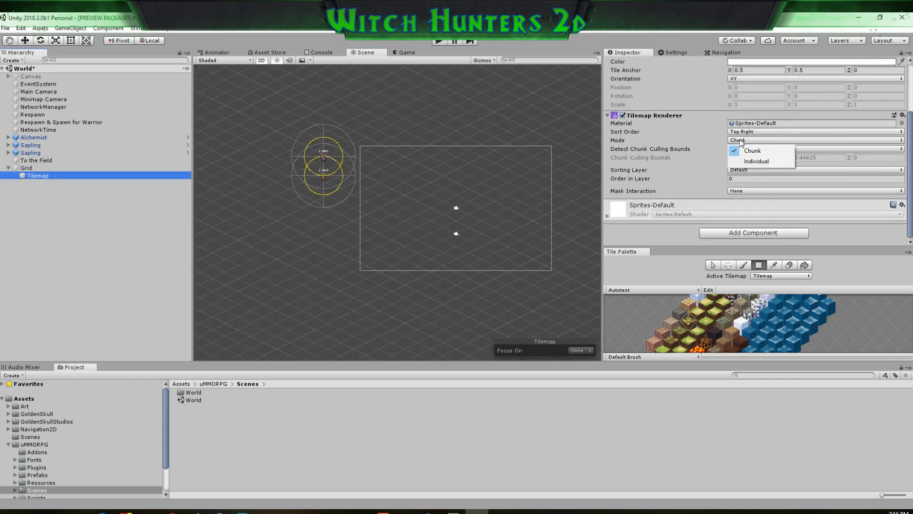
{"action": "left_click", "coordinate": [750, 161]}
{"action": "left_click", "coordinate": [749, 141]}
{"action": "left_click", "coordinate": [750, 151]}
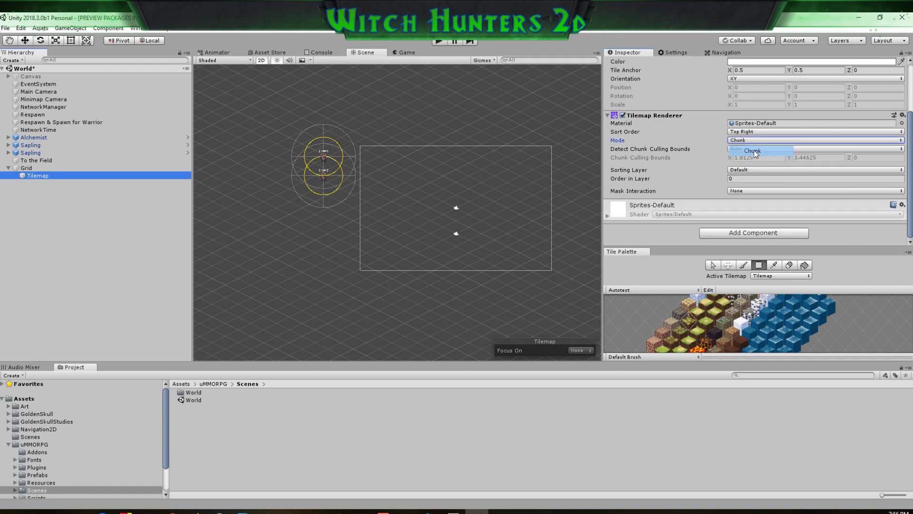
Try the Bottom Left sort order on the Tilemap Renderer and set it back to Top Right
{"action": "left_click", "coordinate": [749, 132]}
{"action": "left_click", "coordinate": [753, 144]}
{"action": "left_click", "coordinate": [752, 133]}
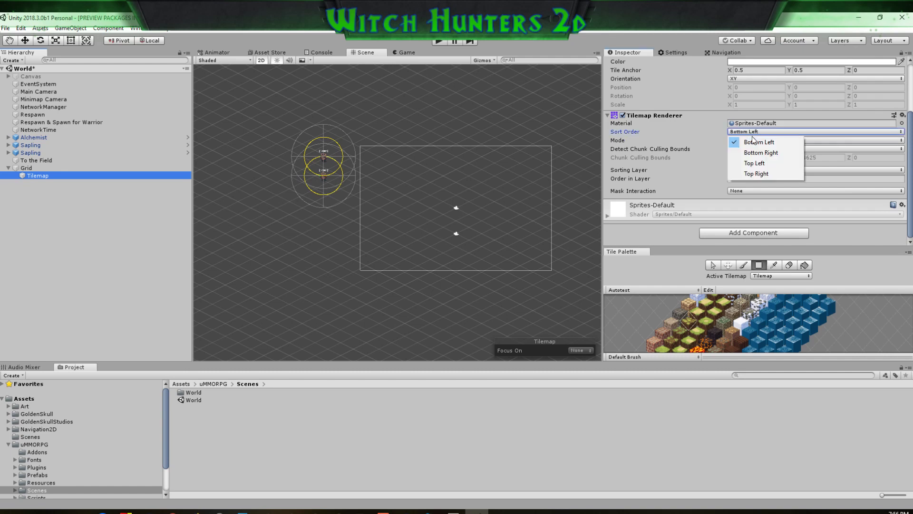
{"action": "left_click", "coordinate": [756, 174]}
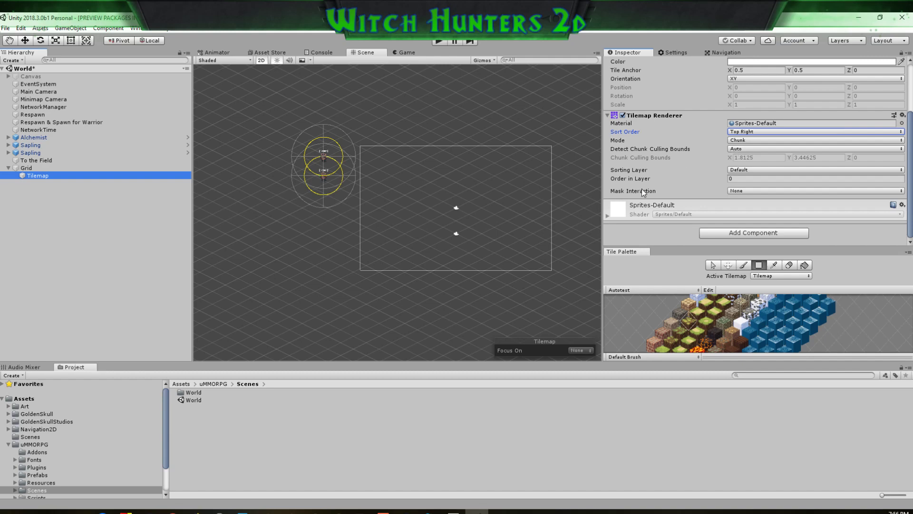
Set the Tilemap Renderer's sorting layer to Terrain and select the parent Grid
{"action": "left_click", "coordinate": [750, 171]}
{"action": "left_click", "coordinate": [753, 180]}
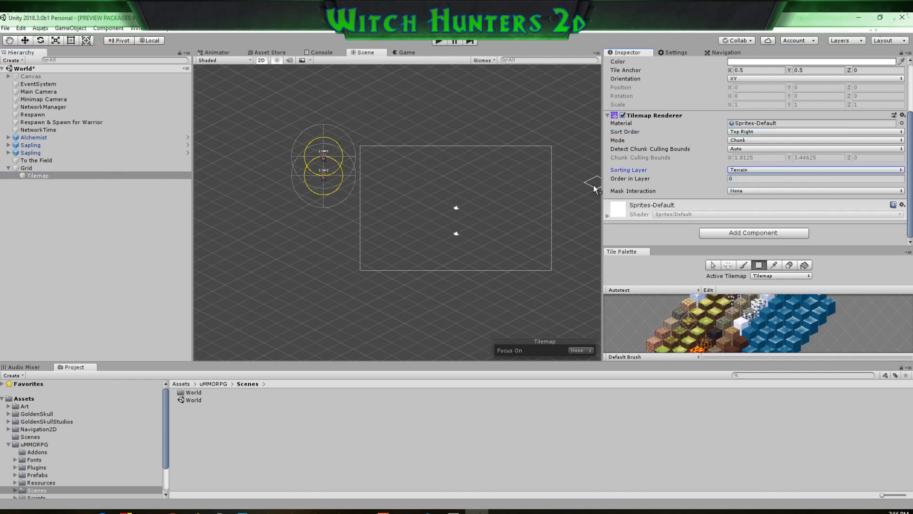
{"action": "left_click", "coordinate": [27, 170]}
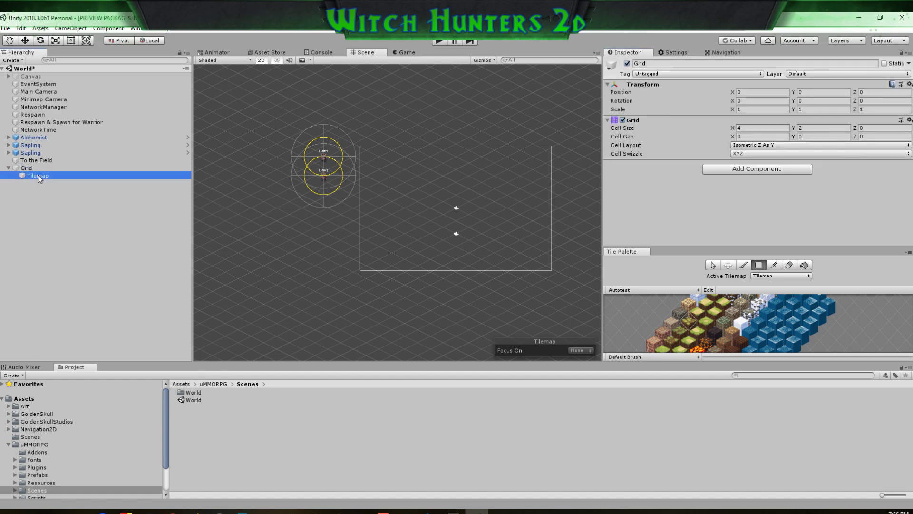
Delete the Tilemap under Grid and create a new Isometric Z As Y Tilemap as its child
{"action": "left_click", "coordinate": [39, 175]}
{"action": "key", "text": "Delete"}
{"action": "right_click", "coordinate": [32, 170]}
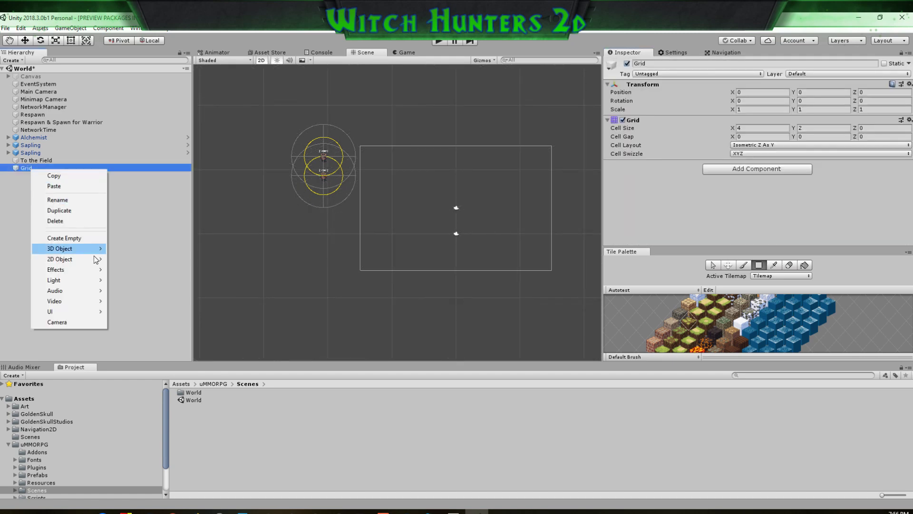
{"action": "mouse_move", "coordinate": [90, 260]}
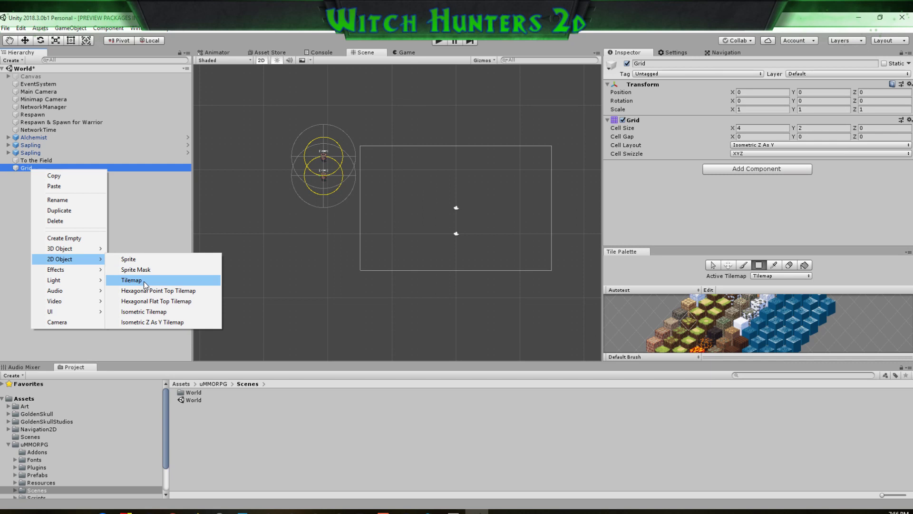
{"action": "left_click", "coordinate": [149, 322]}
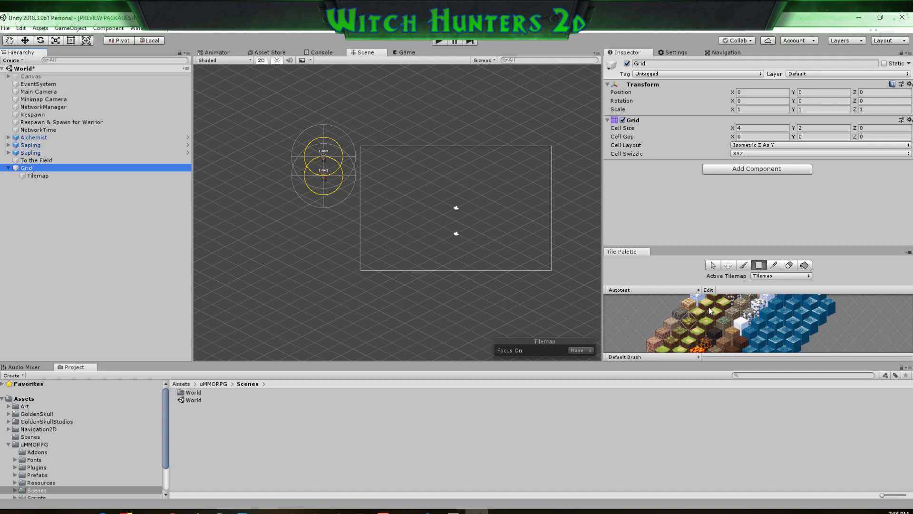
Widen the Scene view and box-fill a large diamond-shaped field with the full grass block from the Autotest palette
{"action": "left_click", "coordinate": [663, 351]}
{"action": "left_click", "coordinate": [382, 228]}
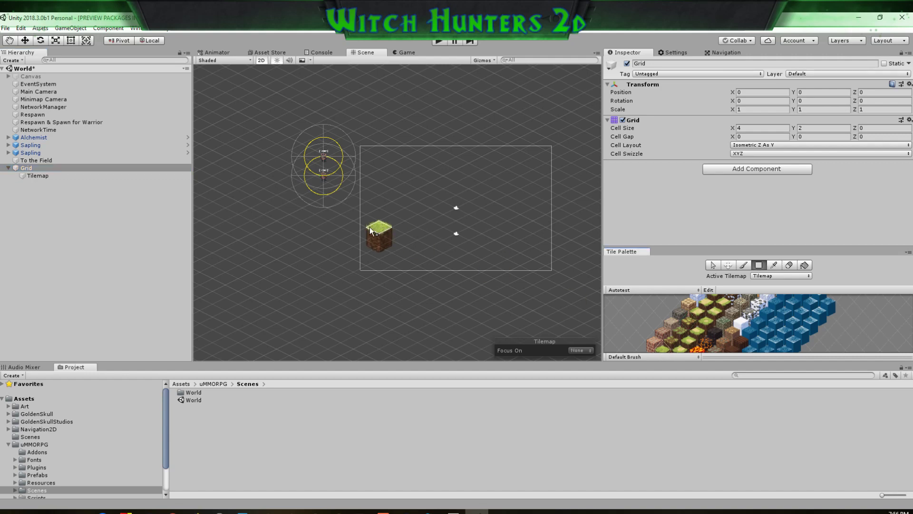
{"action": "middle_click_drag", "start_coordinate": [447, 233], "coordinate": [428, 238]}
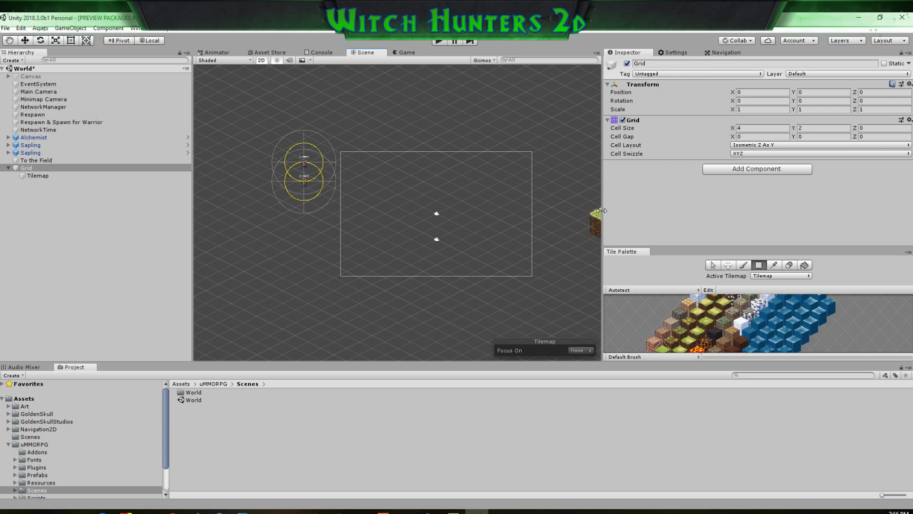
{"action": "left_click_drag", "start_coordinate": [602, 210], "coordinate": [782, 211]}
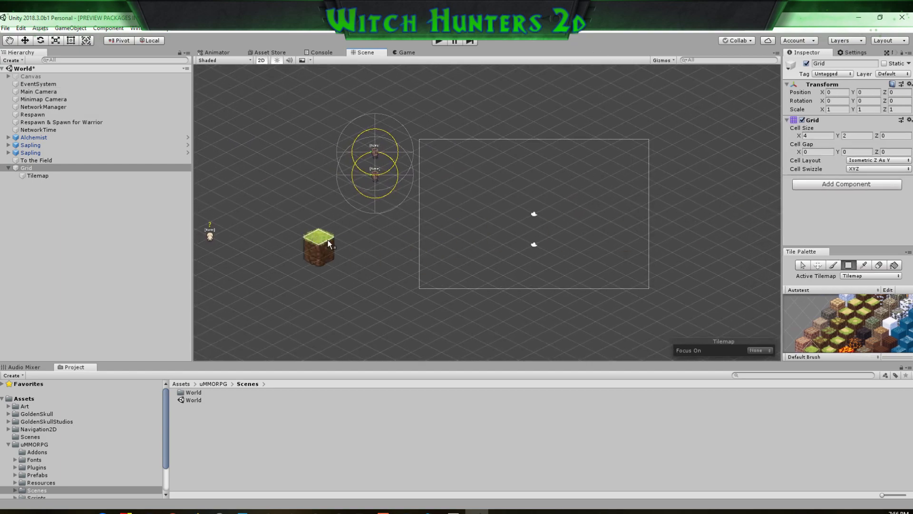
{"action": "scroll", "coordinate": [328, 244], "scroll_direction": "up", "scroll_amount": 5}
{"action": "mouse_move", "coordinate": [491, 247]}
{"action": "middle_mouse_down"}
{"action": "mouse_move", "coordinate": [378, 281]}
{"action": "mouse_move", "coordinate": [398, 266]}
{"action": "middle_mouse_up"}
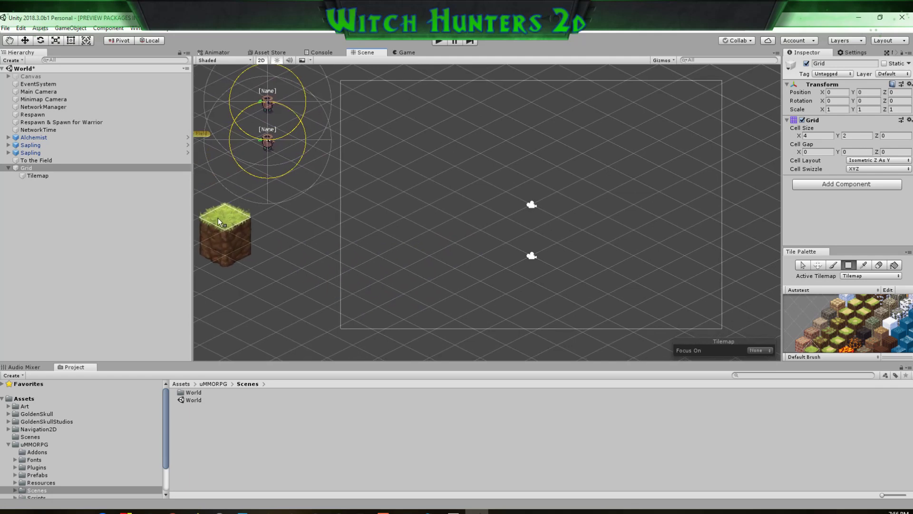
{"action": "left_click_drag", "start_coordinate": [216, 218], "coordinate": [752, 207]}
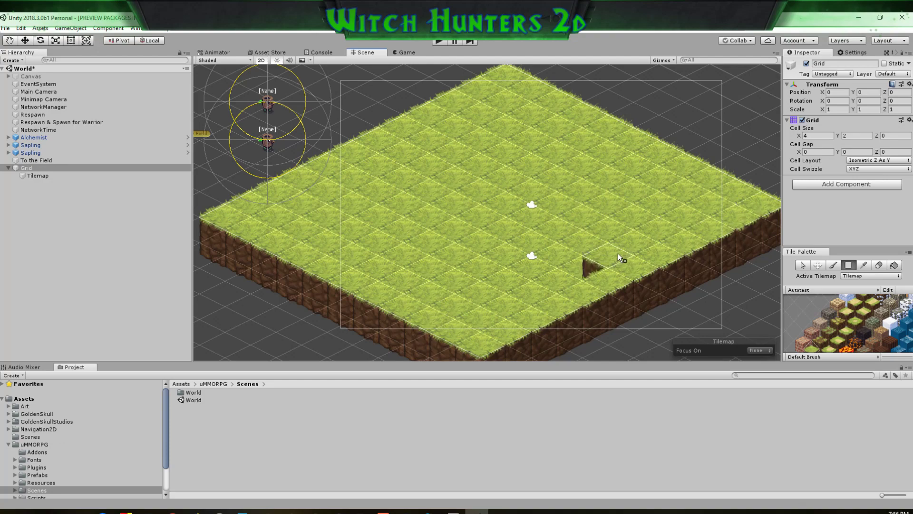
{"action": "middle_click_drag", "start_coordinate": [614, 254], "coordinate": [538, 188]}
{"action": "left_click_drag", "start_coordinate": [537, 188], "coordinate": [406, 270]}
Set the sorting layer of the new Tilemap's renderer to Terrain
{"action": "left_click", "coordinate": [34, 176]}
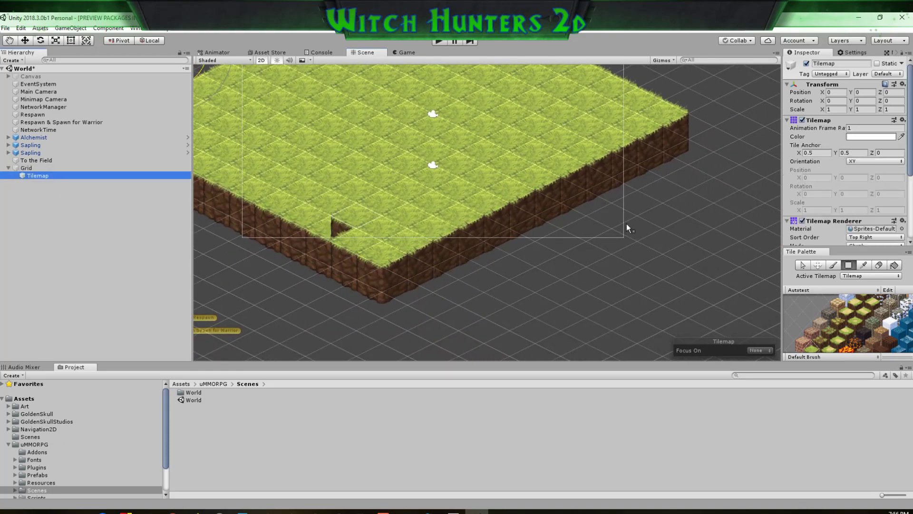
{"action": "scroll", "coordinate": [856, 225], "scroll_direction": "down", "scroll_amount": 4}
{"action": "left_click", "coordinate": [868, 171]}
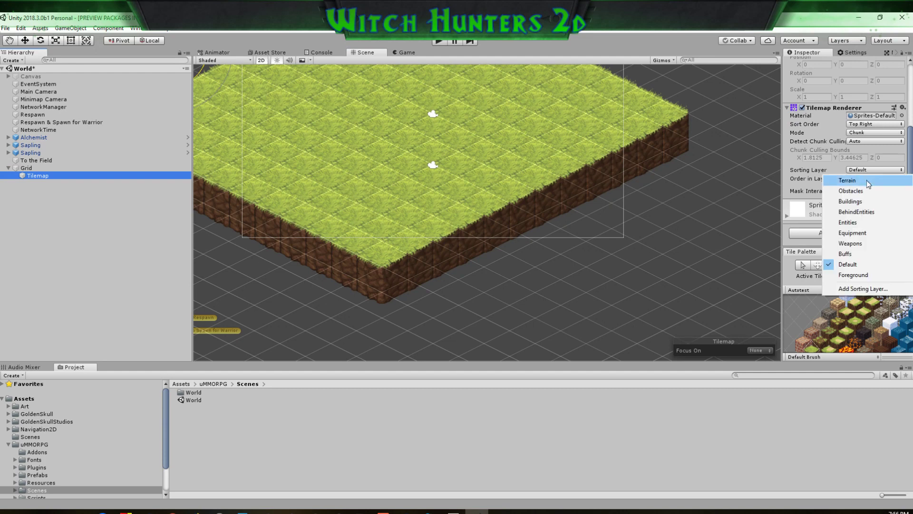
{"action": "left_click", "coordinate": [862, 179]}
{"action": "left_click", "coordinate": [862, 179]}
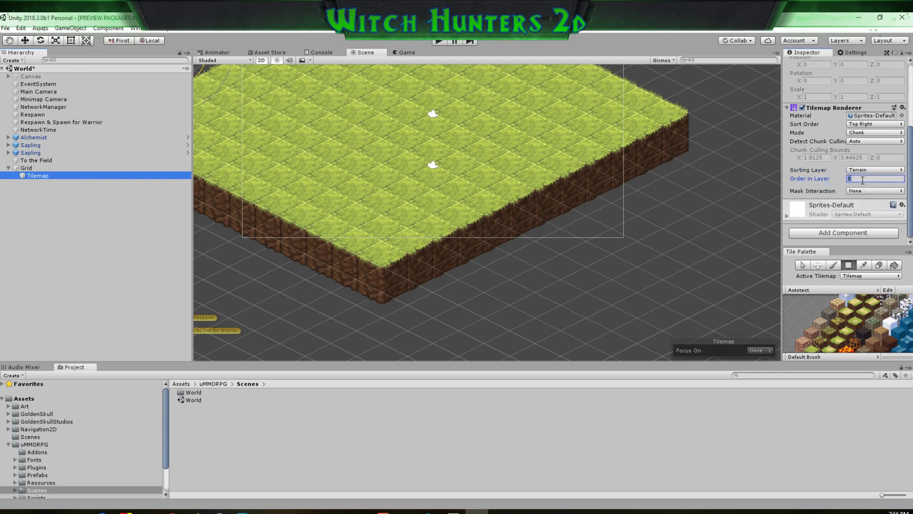
Extend the grass field with further overlapping box fills beyond its right and upper sides, giving it a stepped outline
{"action": "left_click_drag", "start_coordinate": [410, 271], "coordinate": [757, 159]}
{"action": "middle_click_drag", "start_coordinate": [633, 145], "coordinate": [523, 282]}
{"action": "left_click_drag", "start_coordinate": [390, 155], "coordinate": [775, 212]}
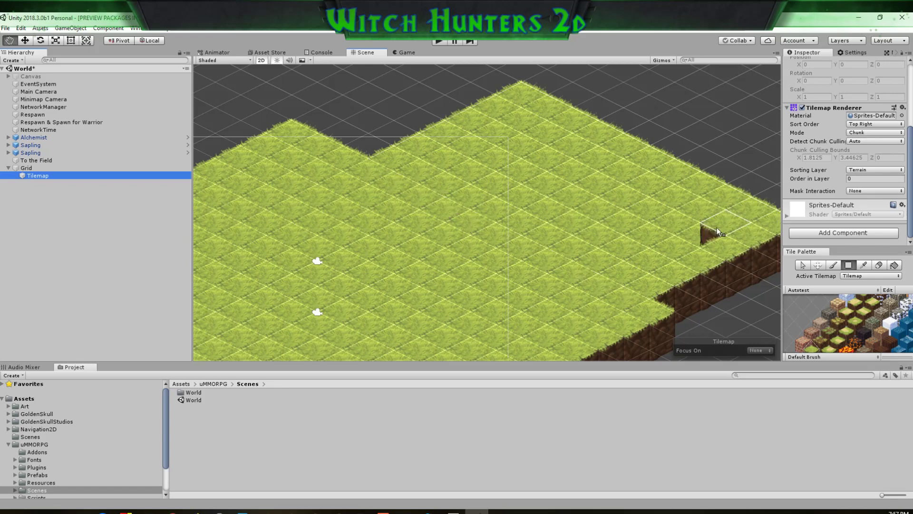
{"action": "middle_click_drag", "start_coordinate": [717, 228], "coordinate": [572, 188]}
{"action": "left_click_drag", "start_coordinate": [537, 258], "coordinate": [766, 241]}
{"action": "middle_click_drag", "start_coordinate": [470, 211], "coordinate": [719, 272]}
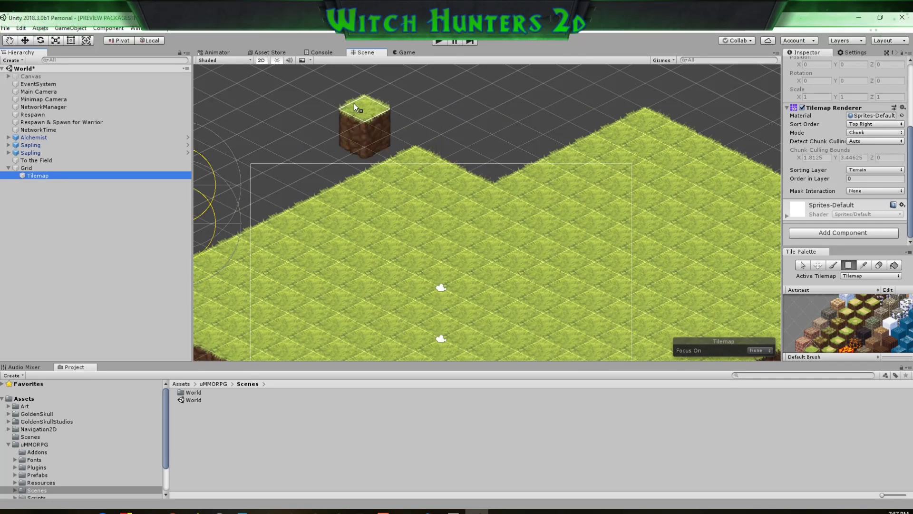
{"action": "middle_click_drag", "start_coordinate": [286, 92], "coordinate": [302, 173]}
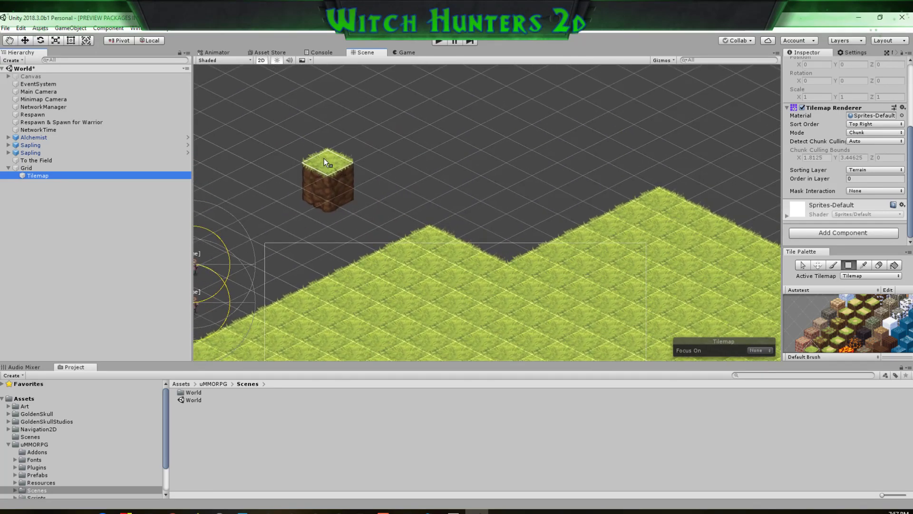
{"action": "left_click_drag", "start_coordinate": [324, 158], "coordinate": [561, 256]}
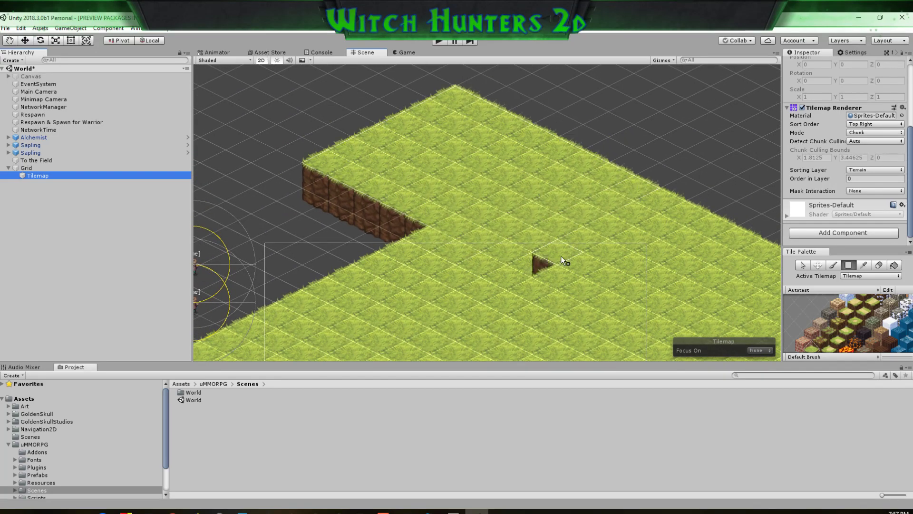
Line the stepped upper-left edge of the grass field with a row of patchy grass-and-dirt blocks
{"action": "middle_click_drag", "start_coordinate": [560, 256], "coordinate": [724, 259]}
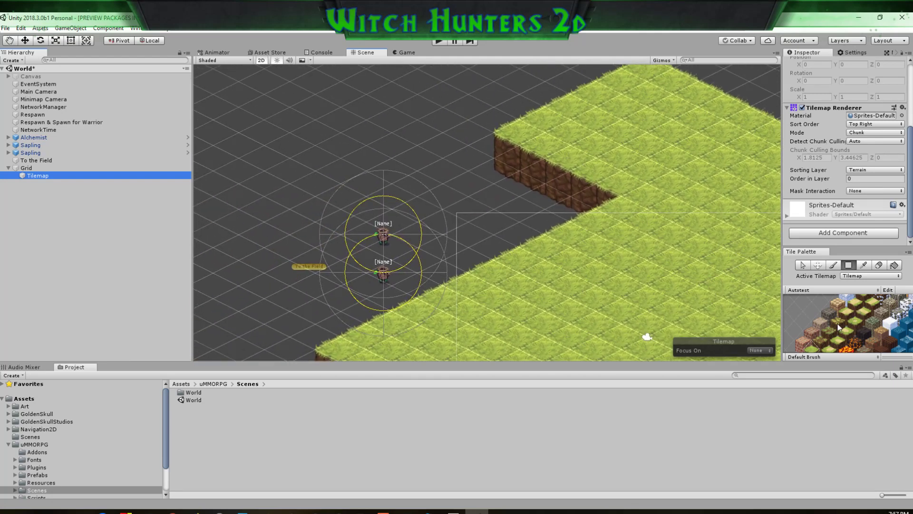
{"action": "left_click_drag", "start_coordinate": [496, 153], "coordinate": [478, 264]}
{"action": "left_click_drag", "start_coordinate": [339, 336], "coordinate": [316, 345]}
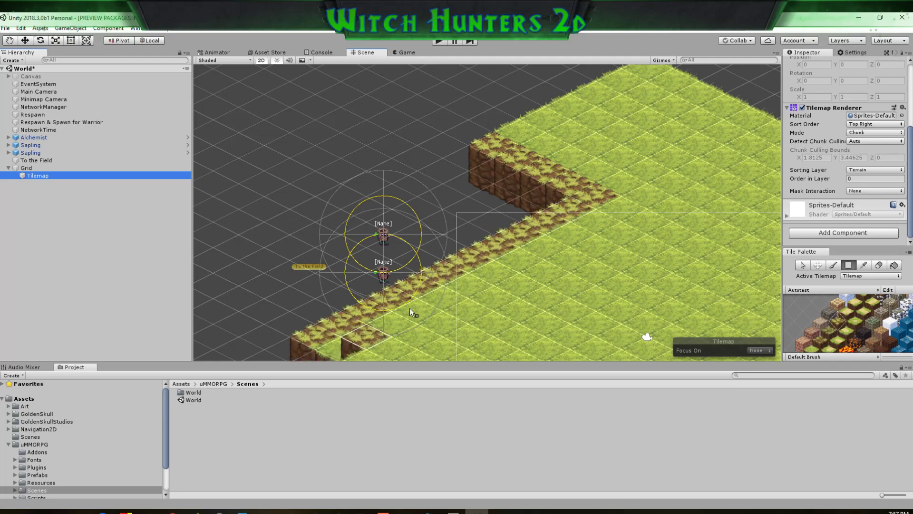
Line the stepped lower-right edge of the grass field with rows of patchy grass-and-dirt blocks
{"action": "middle_click_drag", "start_coordinate": [588, 285], "coordinate": [448, 169]}
{"action": "scroll", "coordinate": [446, 192], "scroll_direction": "down", "scroll_amount": 5}
{"action": "middle_click_drag", "start_coordinate": [492, 293], "coordinate": [444, 236]}
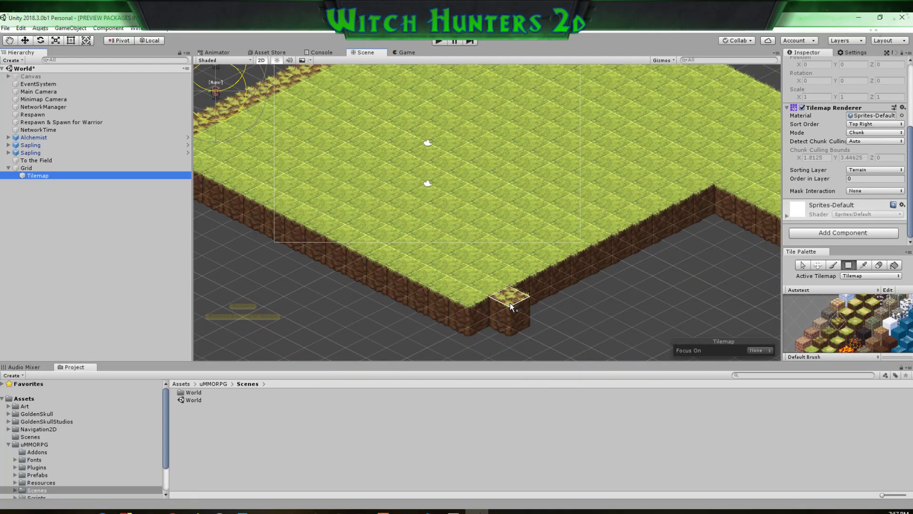
{"action": "left_click_drag", "start_coordinate": [510, 302], "coordinate": [717, 200]}
{"action": "middle_click_drag", "start_coordinate": [695, 225], "coordinate": [502, 200]}
{"action": "left_click_drag", "start_coordinate": [532, 176], "coordinate": [740, 147]}
Box-fill the notch at the field's lower-right edge with the plain brown dirt block from the Autotest palette
{"action": "middle_click_drag", "start_coordinate": [861, 340], "coordinate": [835, 344]}
{"action": "middle_click_drag", "start_coordinate": [847, 298], "coordinate": [819, 348]}
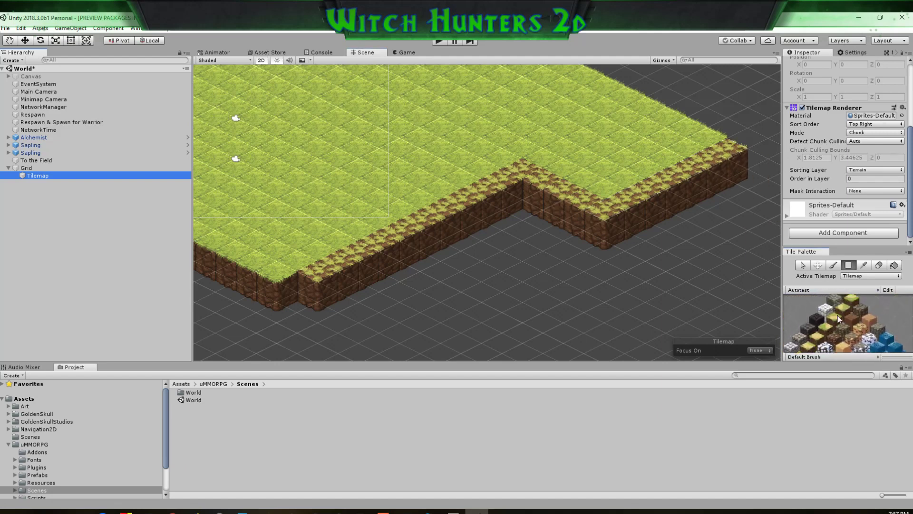
{"action": "middle_click_drag", "start_coordinate": [839, 319], "coordinate": [829, 334]}
{"action": "left_click", "coordinate": [833, 314]}
{"action": "middle_click_drag", "start_coordinate": [362, 292], "coordinate": [457, 275]}
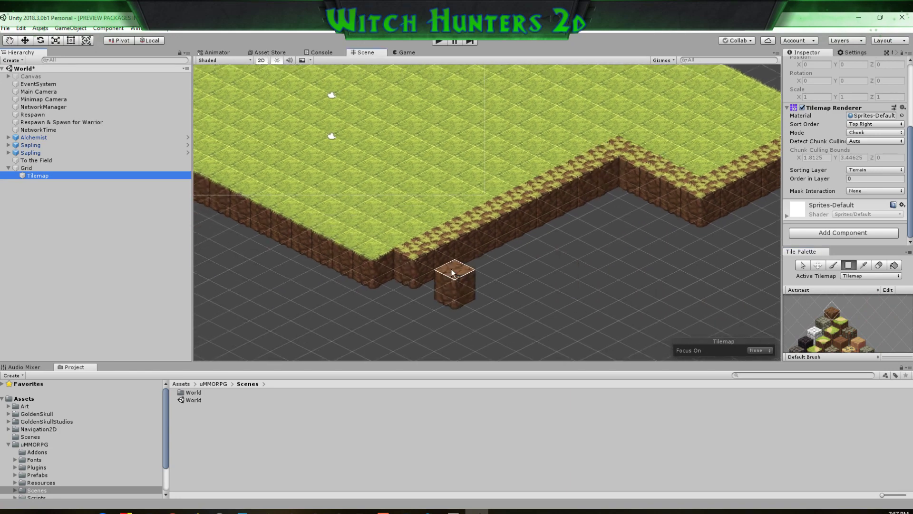
{"action": "left_click_drag", "start_coordinate": [432, 255], "coordinate": [672, 199]}
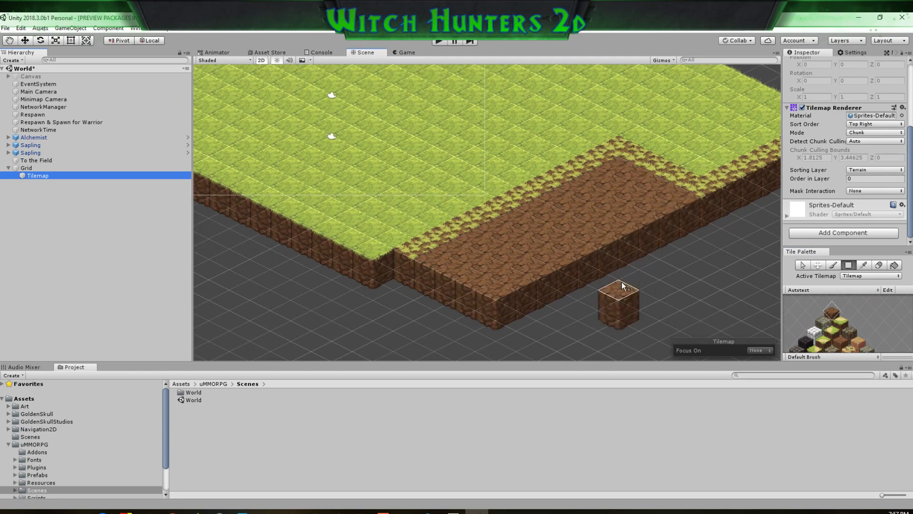
Scatter single sparse-grass dirt blocks over the dirt area next to its patchy border to soften the transition
{"action": "middle_click_drag", "start_coordinate": [678, 259], "coordinate": [655, 267]}
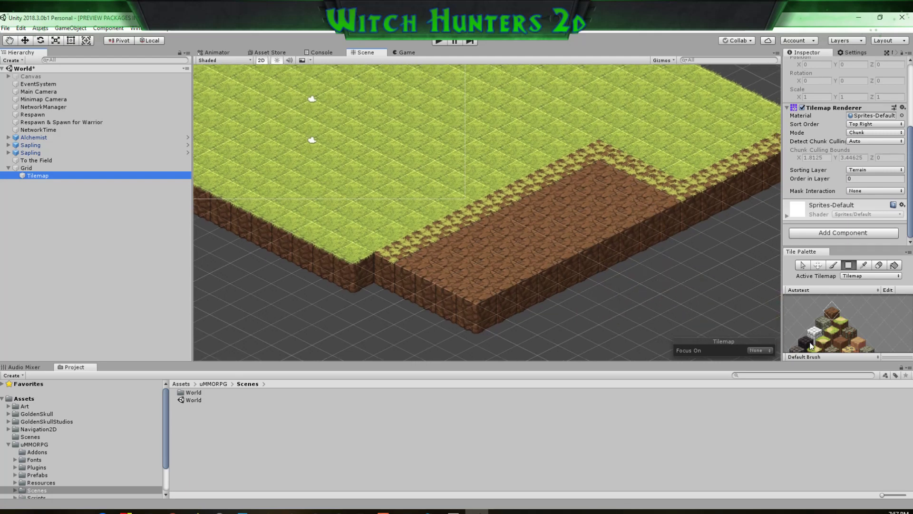
{"action": "scroll", "coordinate": [810, 346], "scroll_direction": "up", "scroll_amount": 5}
{"action": "left_click", "coordinate": [819, 334]}
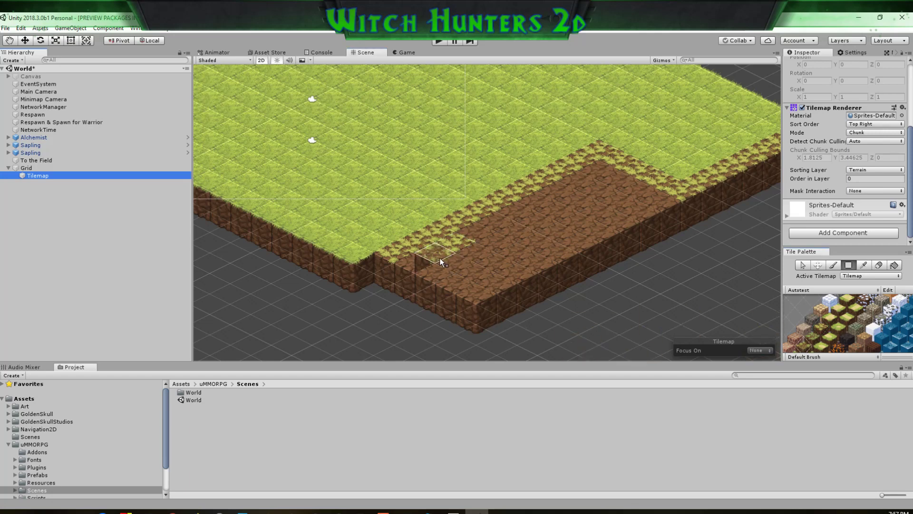
{"action": "left_click", "coordinate": [476, 236]}
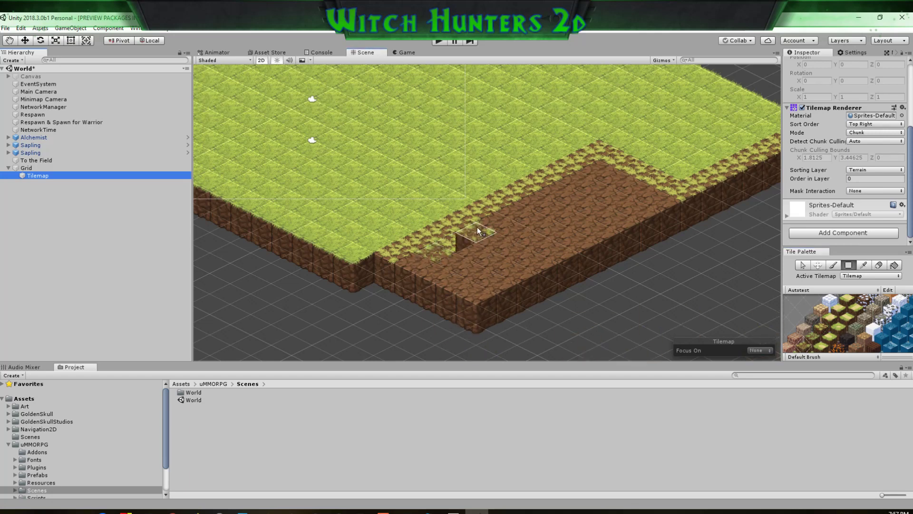
{"action": "left_click", "coordinate": [473, 253]}
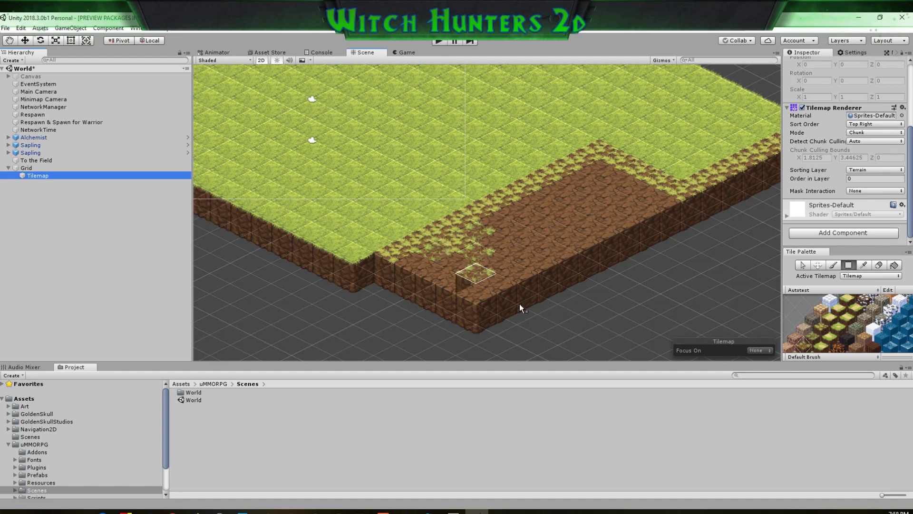
{"action": "left_click", "coordinate": [542, 200]}
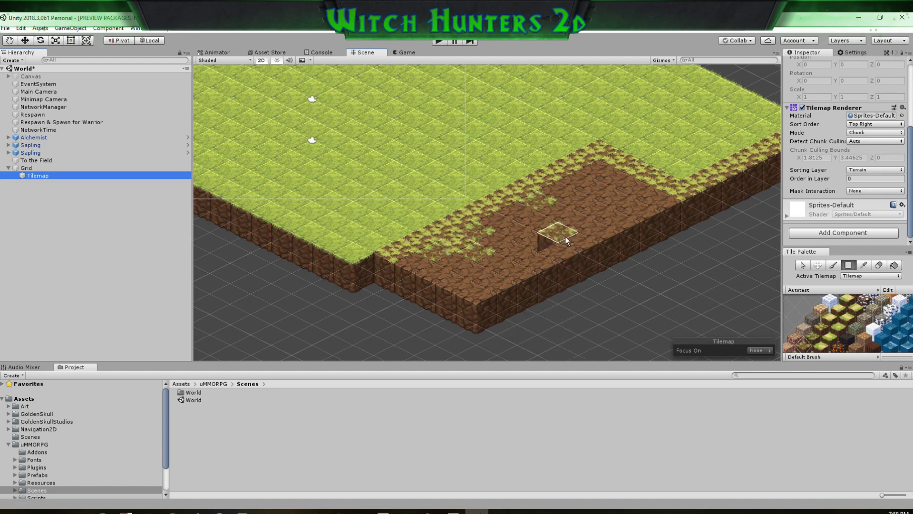
{"action": "left_click", "coordinate": [598, 191]}
{"action": "left_click", "coordinate": [661, 201]}
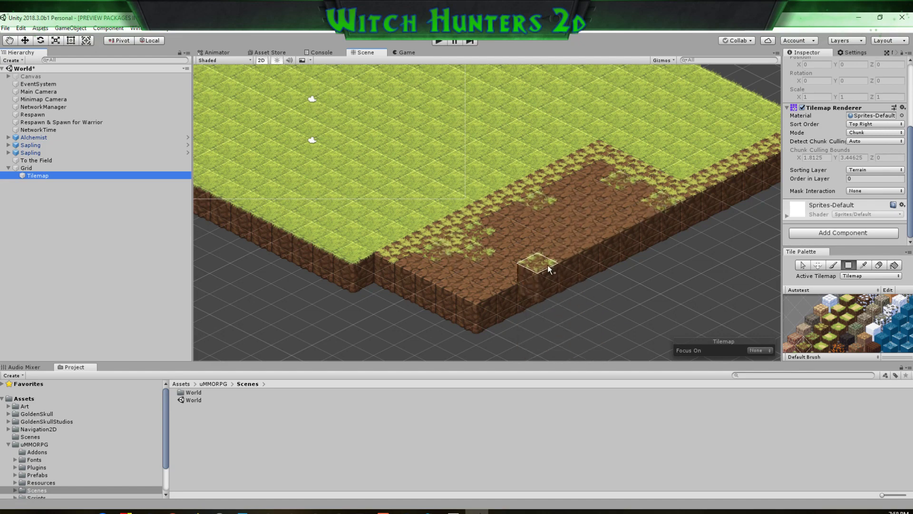
{"action": "left_click", "coordinate": [596, 220]}
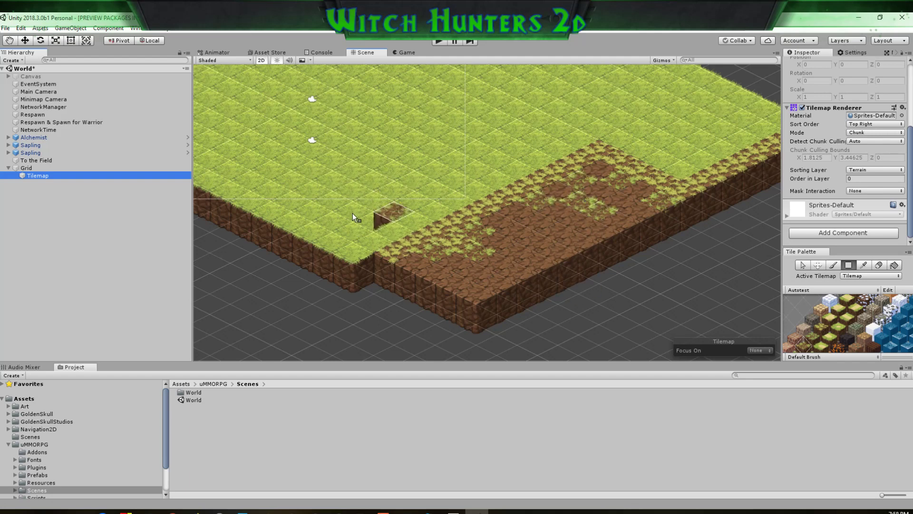
Look over the edges of the painted terrain and enlarge the Tile Palette so its blocks are shown bigger
{"action": "middle_click_drag", "start_coordinate": [330, 214], "coordinate": [595, 319]}
{"action": "middle_click_drag", "start_coordinate": [435, 225], "coordinate": [460, 218]}
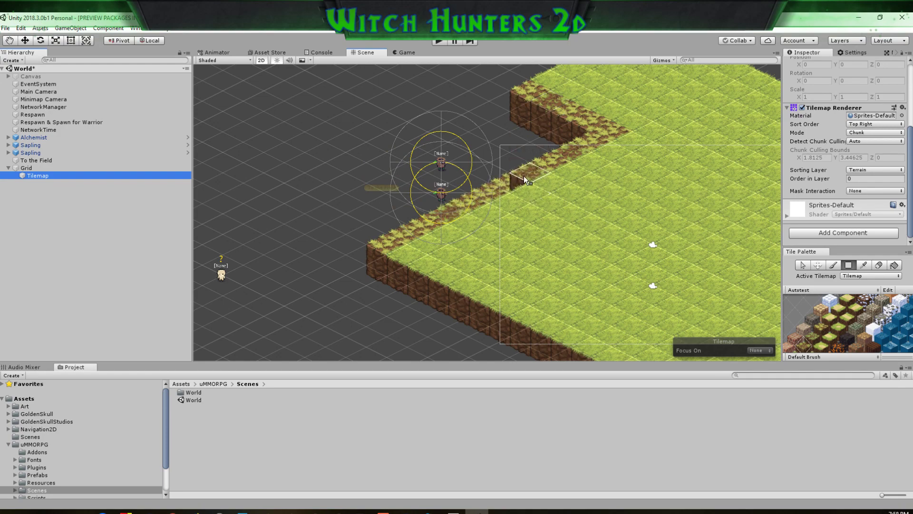
{"action": "middle_click_drag", "start_coordinate": [523, 259], "coordinate": [319, 174]}
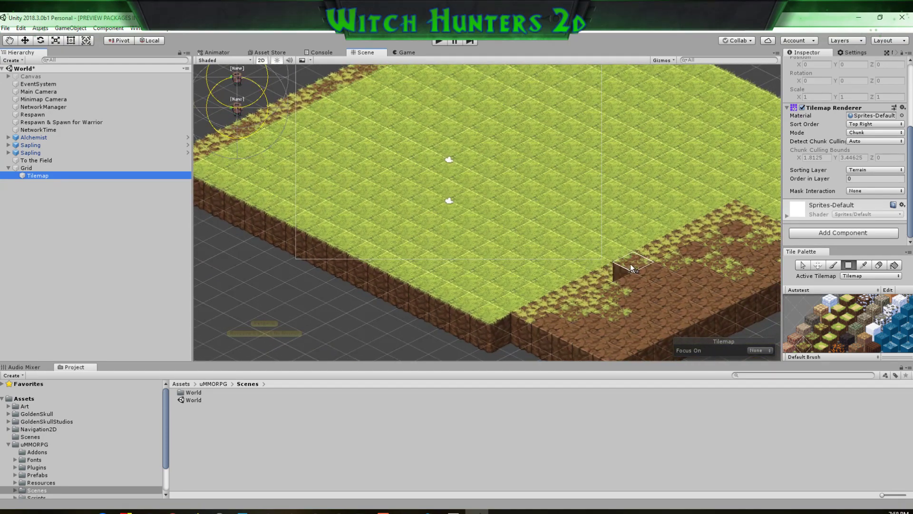
{"action": "middle_click_drag", "start_coordinate": [575, 214], "coordinate": [484, 230]}
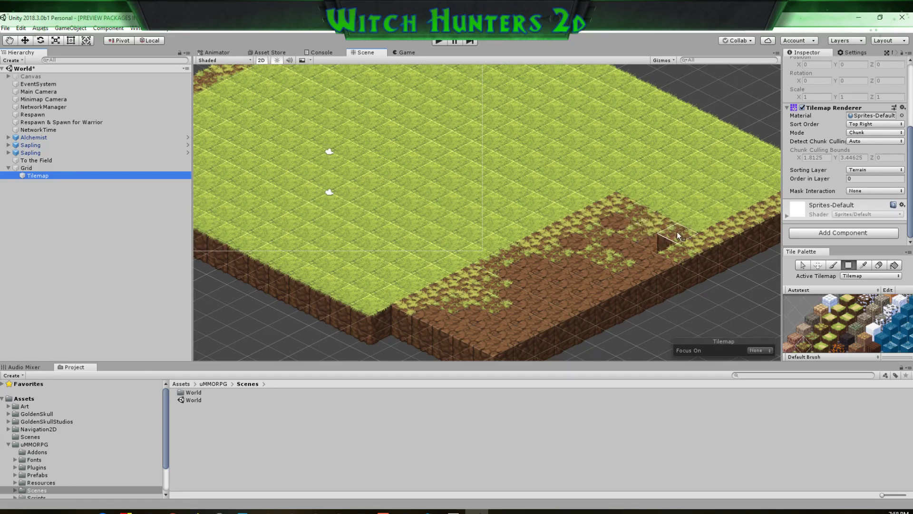
{"action": "mouse_move", "coordinate": [677, 232]}
{"action": "middle_mouse_down"}
{"action": "mouse_move", "coordinate": [594, 255]}
{"action": "mouse_move", "coordinate": [590, 242]}
{"action": "middle_mouse_up"}
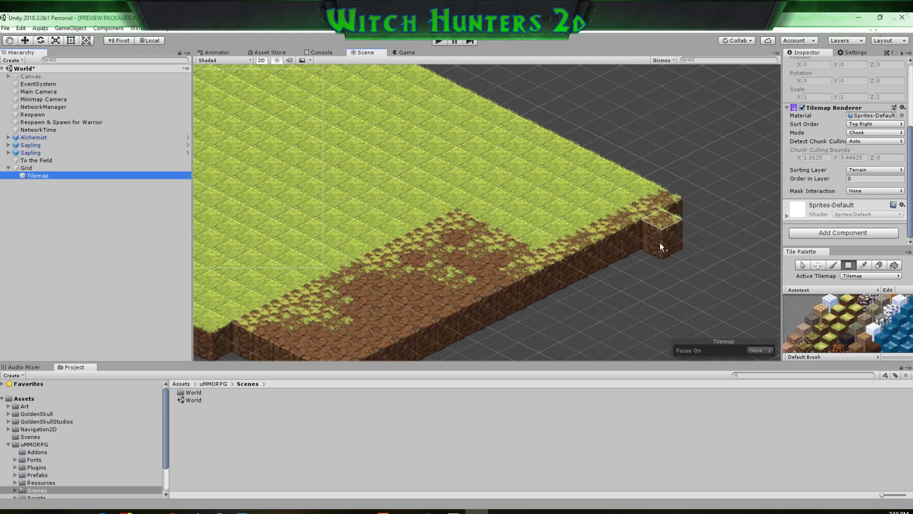
{"action": "mouse_move", "coordinate": [603, 296]}
{"action": "middle_mouse_down"}
{"action": "mouse_move", "coordinate": [698, 281]}
{"action": "mouse_move", "coordinate": [610, 309]}
{"action": "mouse_move", "coordinate": [674, 277]}
{"action": "mouse_move", "coordinate": [660, 251]}
{"action": "middle_mouse_up"}
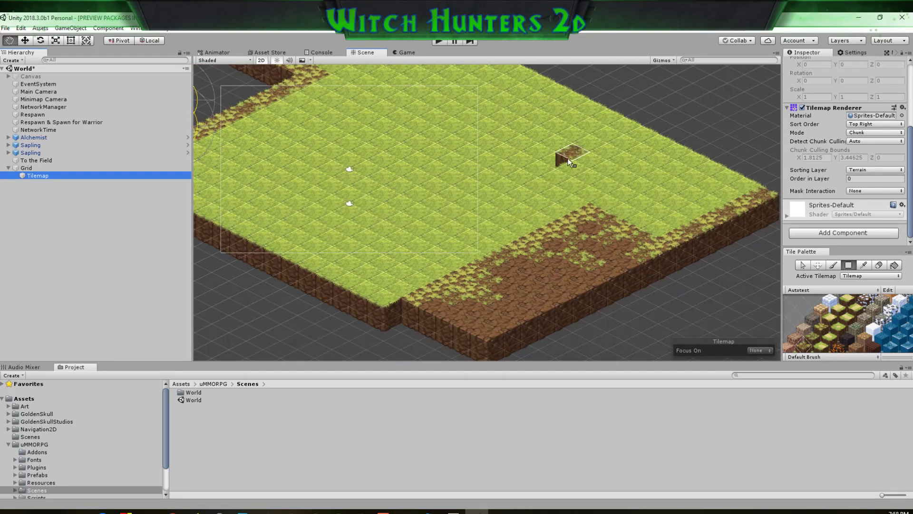
{"action": "mouse_move", "coordinate": [567, 157]}
{"action": "middle_mouse_down"}
{"action": "mouse_move", "coordinate": [635, 274]}
{"action": "mouse_move", "coordinate": [631, 260]}
{"action": "mouse_move", "coordinate": [695, 230]}
{"action": "mouse_move", "coordinate": [571, 261]}
{"action": "mouse_move", "coordinate": [632, 224]}
{"action": "mouse_move", "coordinate": [572, 207]}
{"action": "mouse_move", "coordinate": [600, 238]}
{"action": "mouse_move", "coordinate": [585, 282]}
{"action": "mouse_move", "coordinate": [648, 235]}
{"action": "mouse_move", "coordinate": [541, 237]}
{"action": "mouse_move", "coordinate": [654, 255]}
{"action": "mouse_move", "coordinate": [672, 250]}
{"action": "middle_mouse_up"}
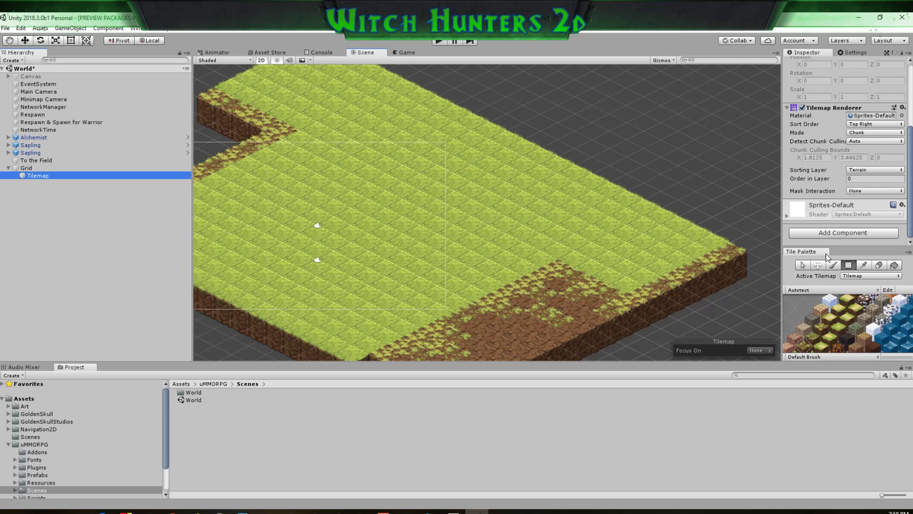
{"action": "left_click_drag", "start_coordinate": [826, 245], "coordinate": [825, 149]}
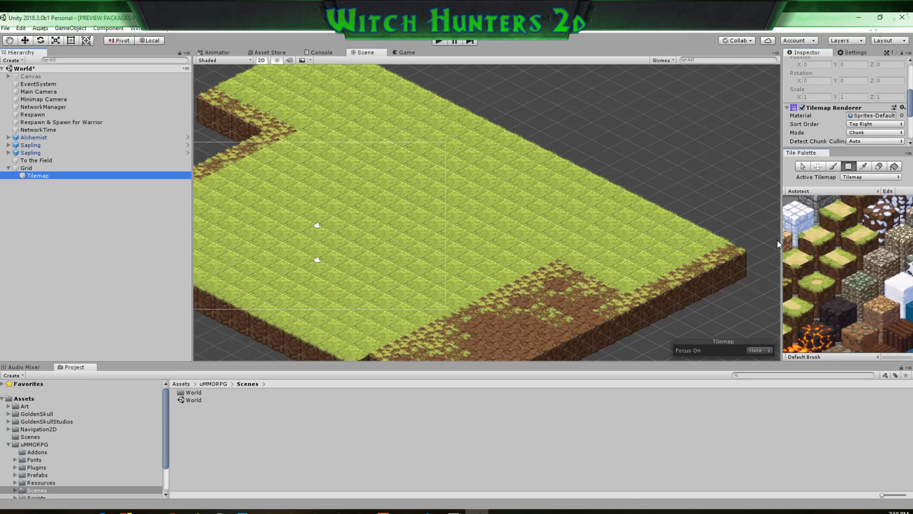
Widen the Inspector and Tile Palette area and bring the full set of Autotest blocks into view
{"action": "left_click_drag", "start_coordinate": [781, 240], "coordinate": [612, 241]}
{"action": "middle_click_drag", "start_coordinate": [780, 241], "coordinate": [771, 337]}
{"action": "scroll", "coordinate": [763, 267], "scroll_direction": "down", "scroll_amount": 3}
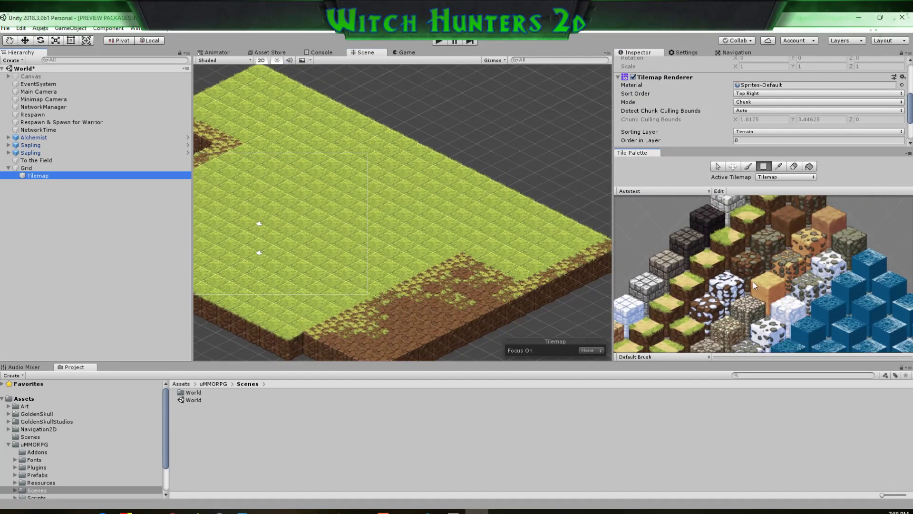
{"action": "middle_click_drag", "start_coordinate": [793, 234], "coordinate": [771, 279]}
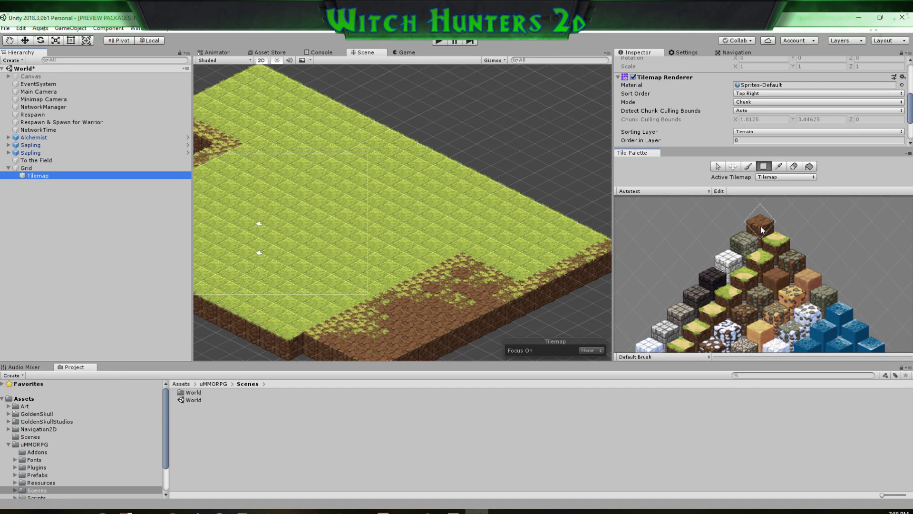
Box-fill the notch in the grass field's upper-left edge and the strip beyond it with the plain brown dirt block
{"action": "mouse_move", "coordinate": [474, 213]}
{"action": "middle_mouse_down"}
{"action": "mouse_move", "coordinate": [530, 313]}
{"action": "mouse_move", "coordinate": [446, 266]}
{"action": "mouse_move", "coordinate": [364, 239]}
{"action": "mouse_move", "coordinate": [567, 268]}
{"action": "mouse_move", "coordinate": [605, 261]}
{"action": "middle_mouse_up"}
{"action": "middle_click_drag", "start_coordinate": [353, 235], "coordinate": [446, 228]}
{"action": "scroll", "coordinate": [410, 192], "scroll_direction": "up", "scroll_amount": 7}
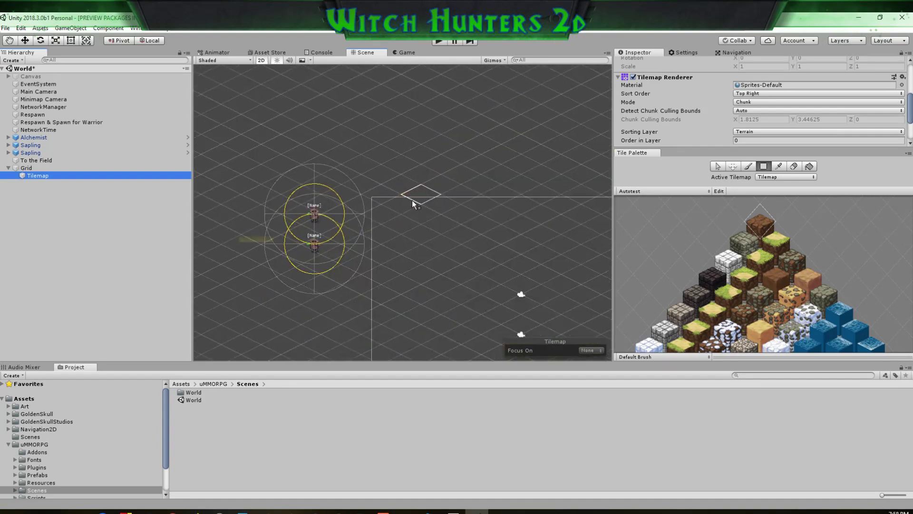
{"action": "scroll", "coordinate": [411, 200], "scroll_direction": "down", "scroll_amount": 1}
{"action": "left_click_drag", "start_coordinate": [429, 189], "coordinate": [201, 187]}
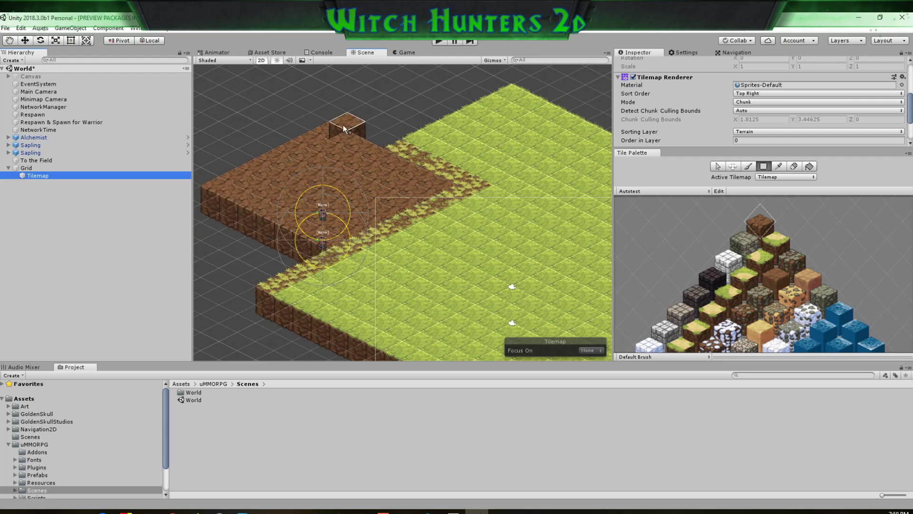
{"action": "left_click_drag", "start_coordinate": [336, 122], "coordinate": [490, 87]}
Line the new dirt strip's border along the grass's upper-left edge with patchy grass-and-dirt blocks
{"action": "middle_click_drag", "start_coordinate": [478, 163], "coordinate": [467, 191]}
{"action": "scroll", "coordinate": [722, 309], "scroll_direction": "down", "scroll_amount": 3}
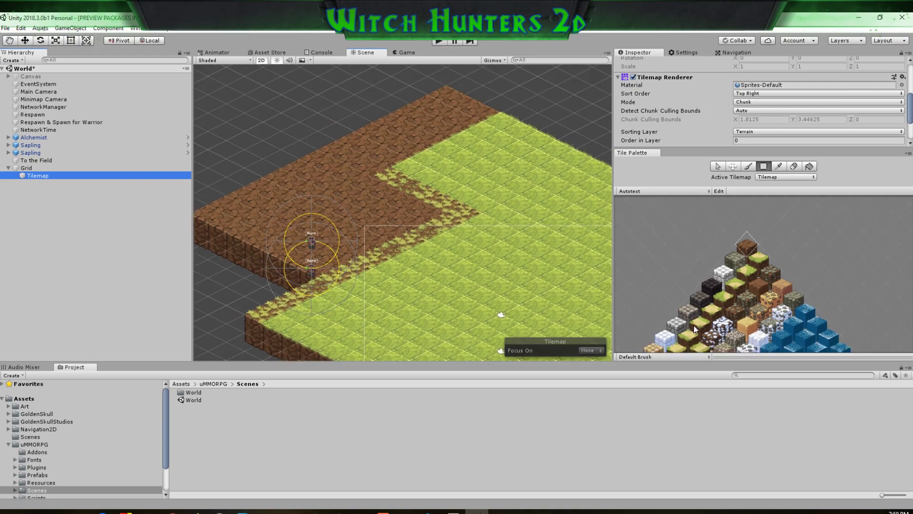
{"action": "left_click", "coordinate": [688, 321]}
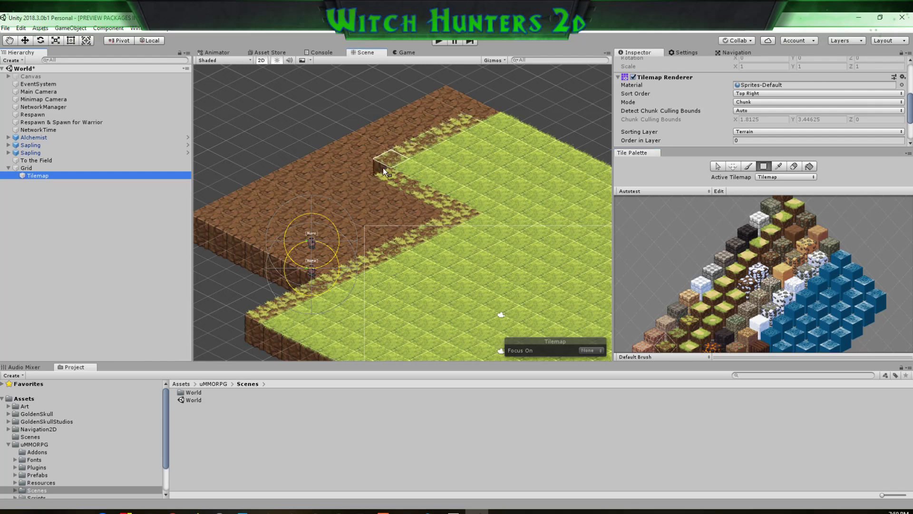
Extend the terrain beyond the lower-right dirt area with a large rectangular field of stony dirt blocks
{"action": "mouse_move", "coordinate": [517, 263]}
{"action": "middle_mouse_down"}
{"action": "mouse_move", "coordinate": [532, 241]}
{"action": "mouse_move", "coordinate": [504, 250]}
{"action": "mouse_move", "coordinate": [541, 240]}
{"action": "mouse_move", "coordinate": [581, 200]}
{"action": "mouse_move", "coordinate": [438, 177]}
{"action": "mouse_move", "coordinate": [316, 234]}
{"action": "mouse_move", "coordinate": [417, 247]}
{"action": "mouse_move", "coordinate": [315, 231]}
{"action": "mouse_move", "coordinate": [249, 251]}
{"action": "mouse_move", "coordinate": [479, 176]}
{"action": "mouse_move", "coordinate": [416, 228]}
{"action": "mouse_move", "coordinate": [517, 185]}
{"action": "mouse_move", "coordinate": [424, 172]}
{"action": "mouse_move", "coordinate": [490, 228]}
{"action": "mouse_move", "coordinate": [352, 218]}
{"action": "mouse_move", "coordinate": [404, 244]}
{"action": "mouse_move", "coordinate": [415, 219]}
{"action": "mouse_move", "coordinate": [513, 178]}
{"action": "mouse_move", "coordinate": [509, 159]}
{"action": "mouse_move", "coordinate": [524, 232]}
{"action": "mouse_move", "coordinate": [519, 205]}
{"action": "middle_mouse_up"}
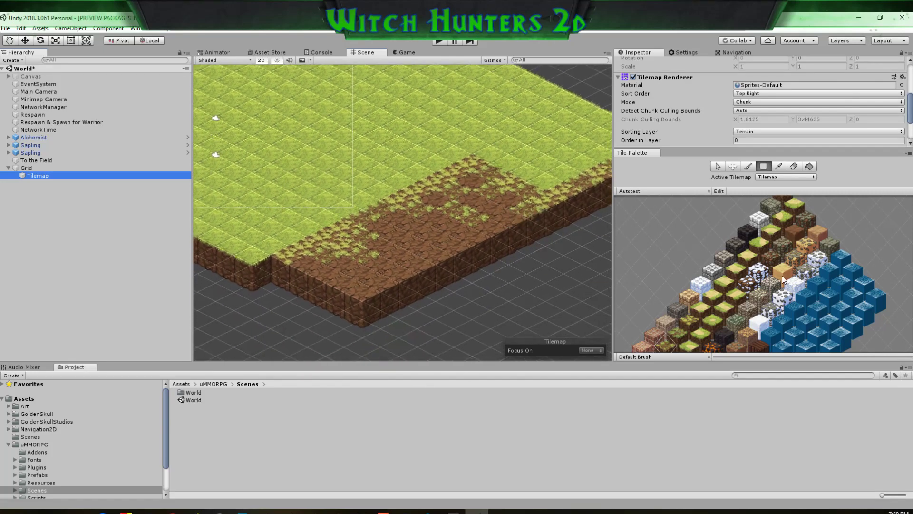
{"action": "left_click", "coordinate": [770, 257]}
{"action": "left_click", "coordinate": [379, 297]}
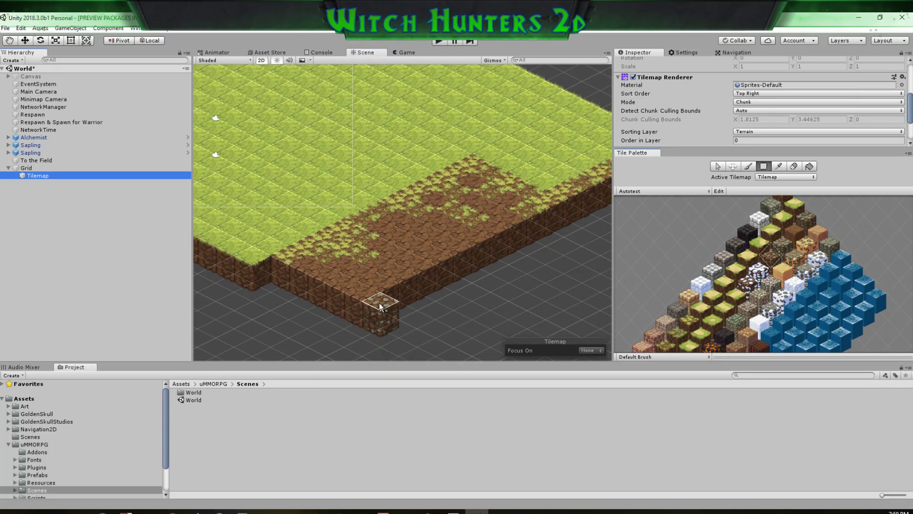
{"action": "left_click_drag", "start_coordinate": [406, 296], "coordinate": [598, 246]}
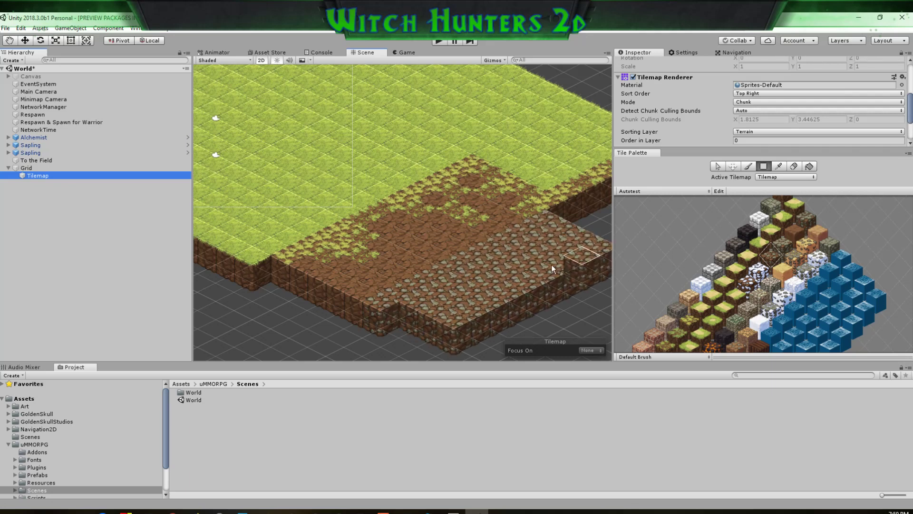
{"action": "left_click", "coordinate": [446, 334]}
{"action": "middle_click_drag", "start_coordinate": [514, 299], "coordinate": [479, 269]}
{"action": "left_click_drag", "start_coordinate": [445, 301], "coordinate": [600, 239]}
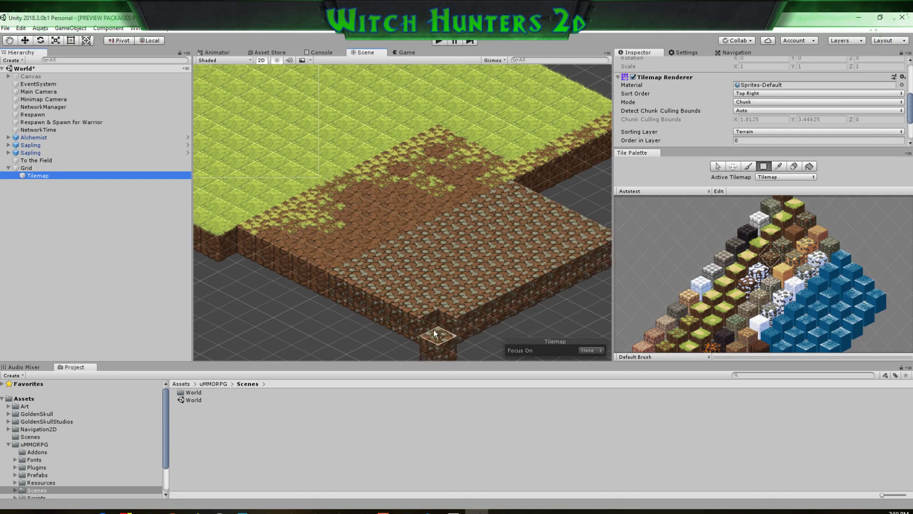
{"action": "left_click_drag", "start_coordinate": [438, 319], "coordinate": [564, 292]}
{"action": "middle_click_drag", "start_coordinate": [549, 293], "coordinate": [519, 252]}
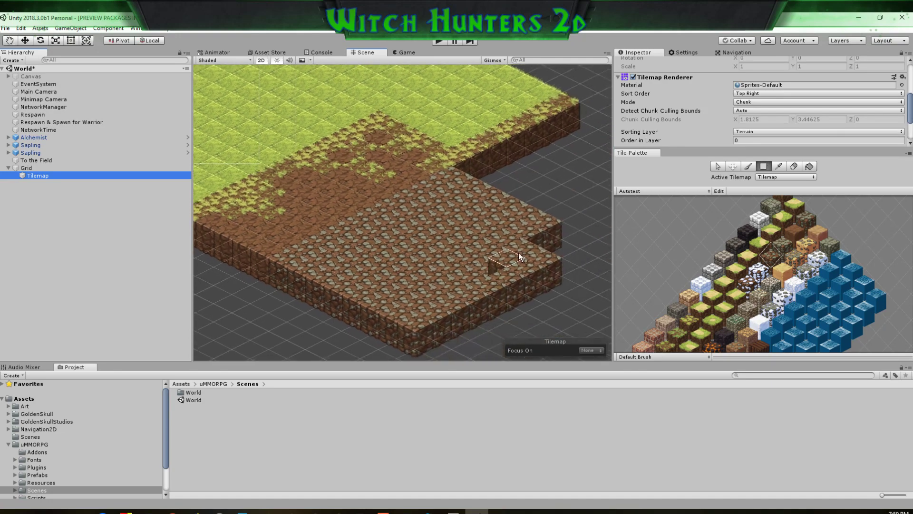
{"action": "left_click_drag", "start_coordinate": [563, 236], "coordinate": [544, 308]}
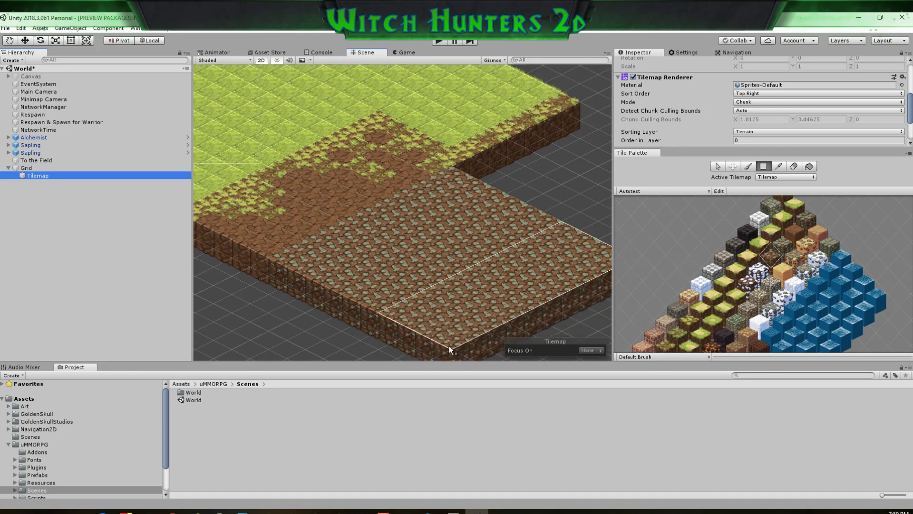
Fill the middle of the stony dirt field with denser grey stone blocks and scatter stony dirt blocks to soften the transition
{"action": "left_click", "coordinate": [783, 242]}
{"action": "left_click_drag", "start_coordinate": [351, 261], "coordinate": [558, 252]}
{"action": "left_click", "coordinate": [805, 216]}
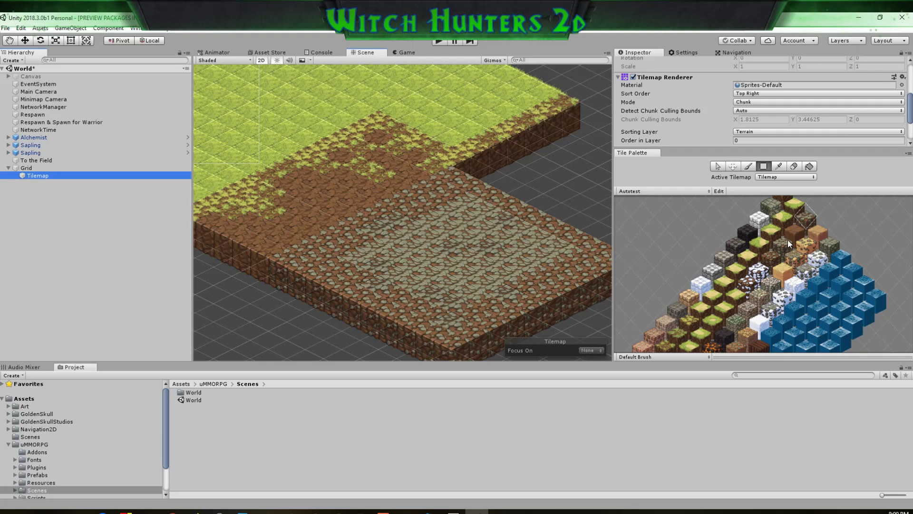
{"action": "left_click", "coordinate": [772, 257]}
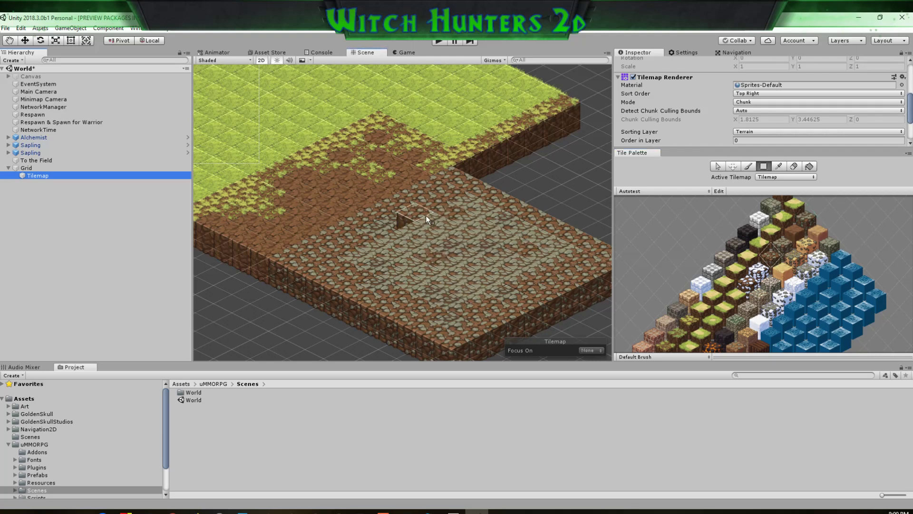
Turn off Show Grid in the Scene view's gizmo settings
{"action": "left_click", "coordinate": [501, 61]}
{"action": "left_click", "coordinate": [501, 60]}
{"action": "left_click", "coordinate": [501, 61]}
{"action": "left_click", "coordinate": [491, 81]}
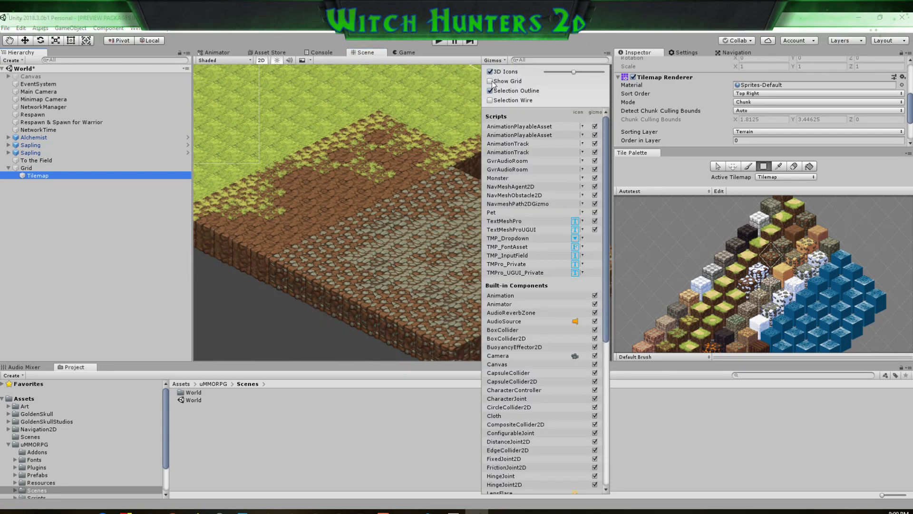
{"action": "left_click", "coordinate": [501, 60]}
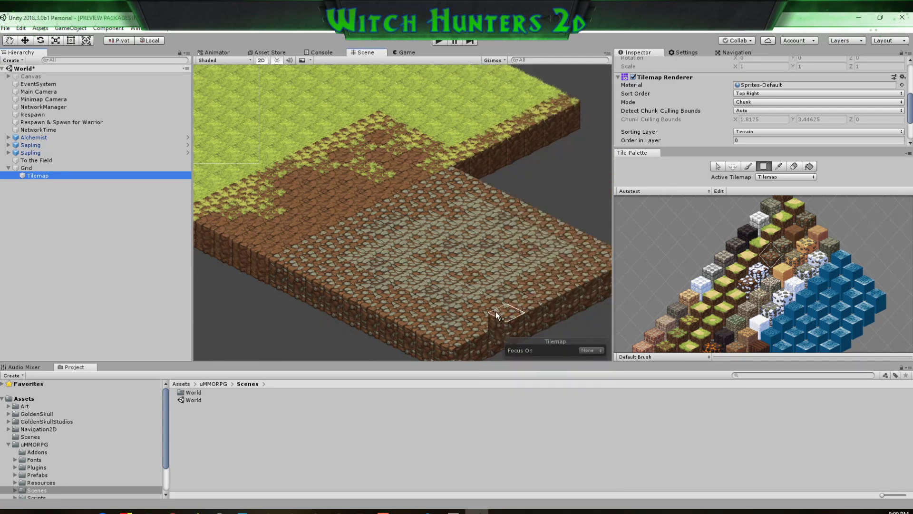
Pave the centre of the grey stone area with a patch of stone brick blocks
{"action": "middle_click_drag", "start_coordinate": [495, 311], "coordinate": [504, 248]}
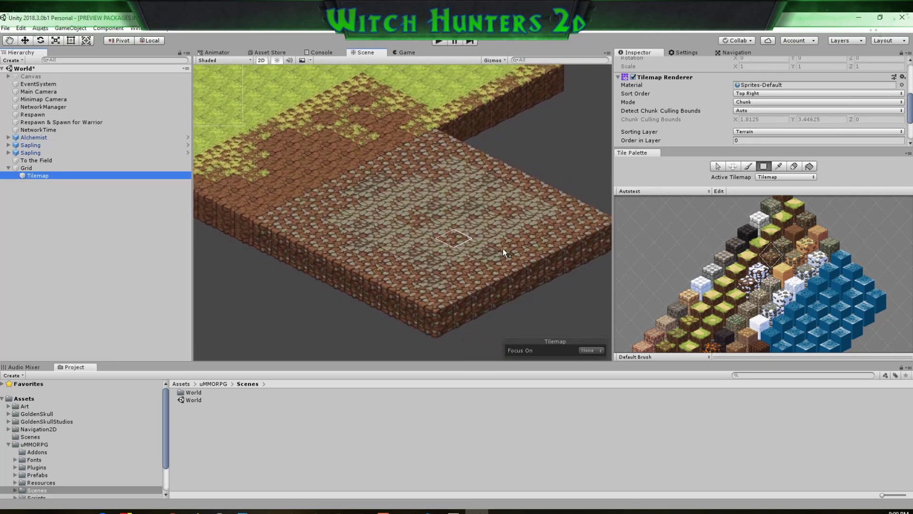
{"action": "left_click", "coordinate": [774, 202]}
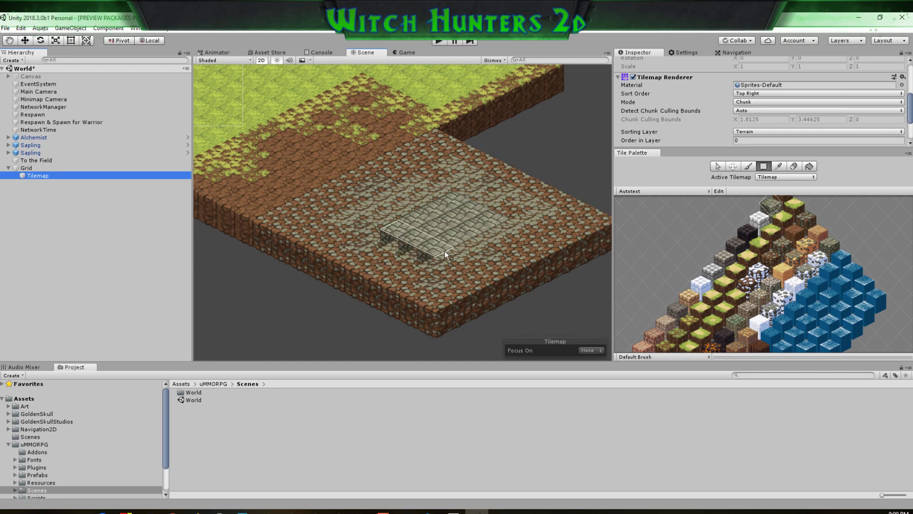
{"action": "left_click_drag", "start_coordinate": [445, 250], "coordinate": [505, 227]}
Lay a straight sandy path on the grass, running inward from the field's upper-right edge
{"action": "middle_click_drag", "start_coordinate": [473, 219], "coordinate": [460, 299]}
{"action": "middle_click_drag", "start_coordinate": [531, 195], "coordinate": [537, 218]}
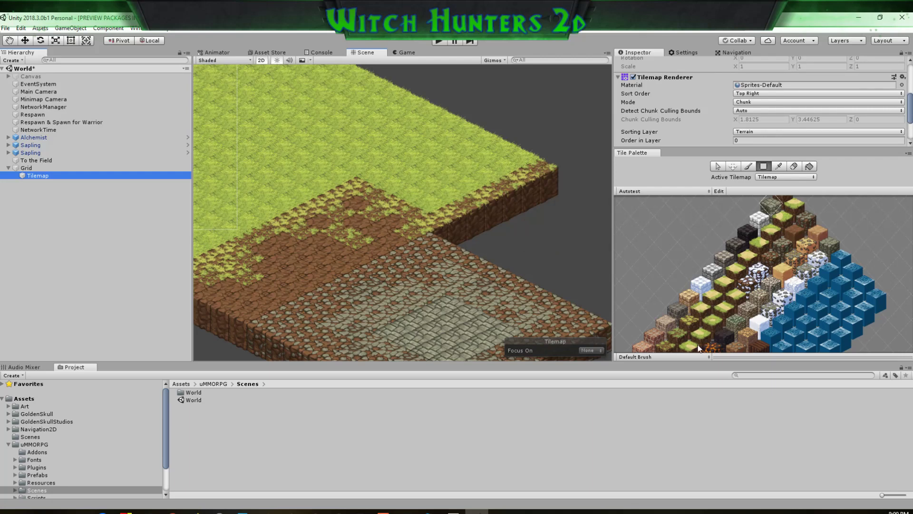
{"action": "left_click", "coordinate": [734, 295]}
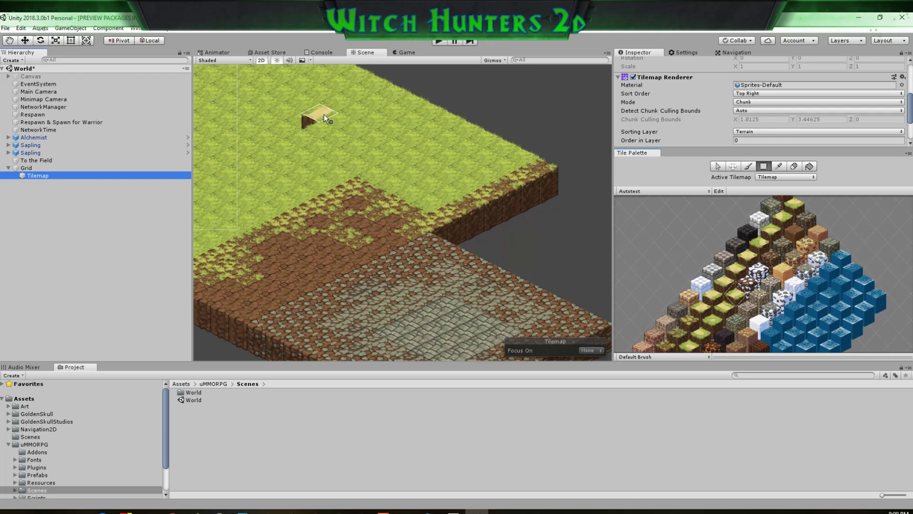
{"action": "scroll", "coordinate": [457, 244], "scroll_direction": "up", "scroll_amount": 3}
{"action": "middle_click_drag", "start_coordinate": [457, 244], "coordinate": [530, 270]}
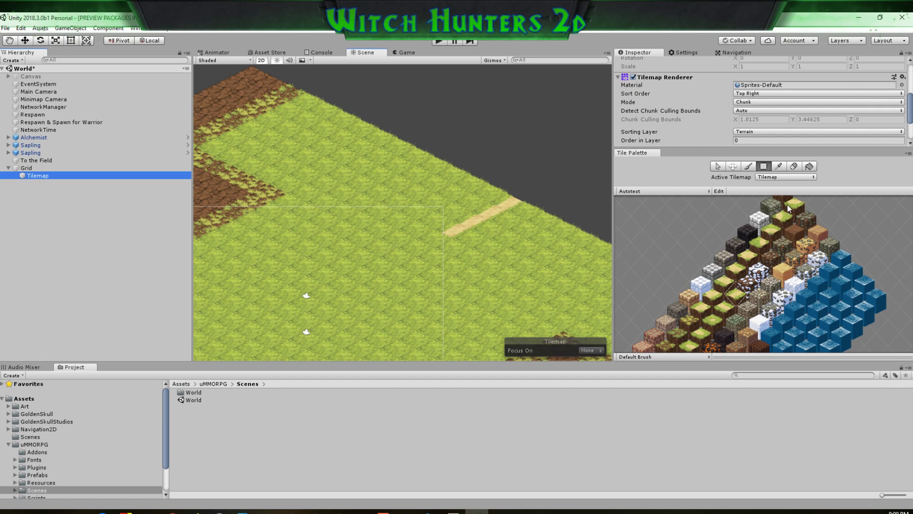
Turn the sandy path with a corner block, run a second leg toward the lower right and close it with an end block
{"action": "left_click", "coordinate": [758, 244]}
{"action": "left_click", "coordinate": [438, 240]}
{"action": "left_click", "coordinate": [457, 248]}
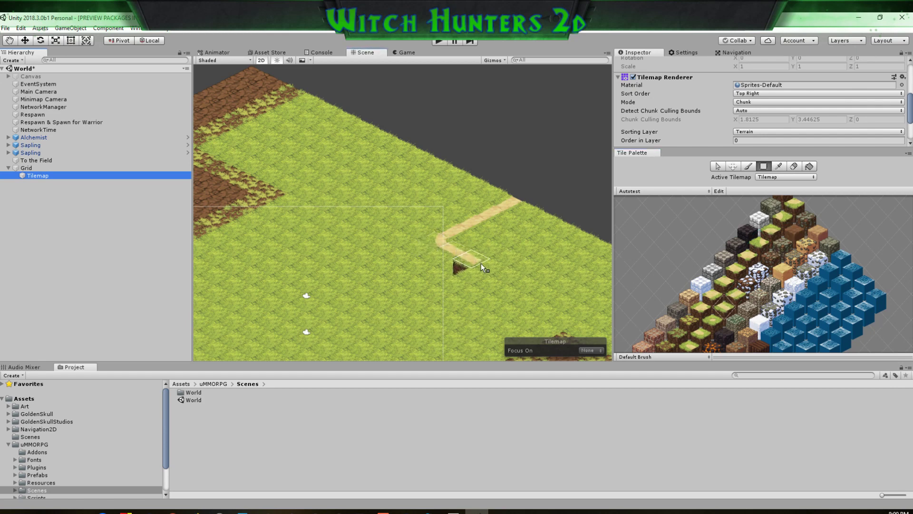
{"action": "left_click_drag", "start_coordinate": [501, 274], "coordinate": [488, 269]}
{"action": "middle_click_drag", "start_coordinate": [594, 301], "coordinate": [563, 260]}
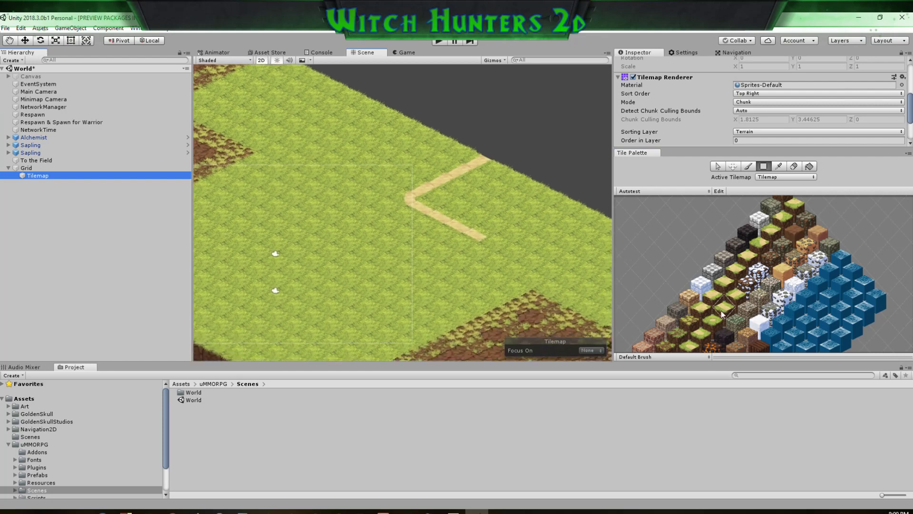
{"action": "left_click", "coordinate": [699, 335]}
{"action": "left_click", "coordinate": [722, 302]}
Extend the terrain beyond the grass field's upper-right edge with large box fills of the plain grass block
{"action": "mouse_move", "coordinate": [756, 265]}
{"action": "middle_mouse_down"}
{"action": "mouse_move", "coordinate": [726, 293]}
{"action": "mouse_move", "coordinate": [753, 230]}
{"action": "middle_mouse_up"}
{"action": "left_click", "coordinate": [648, 321]}
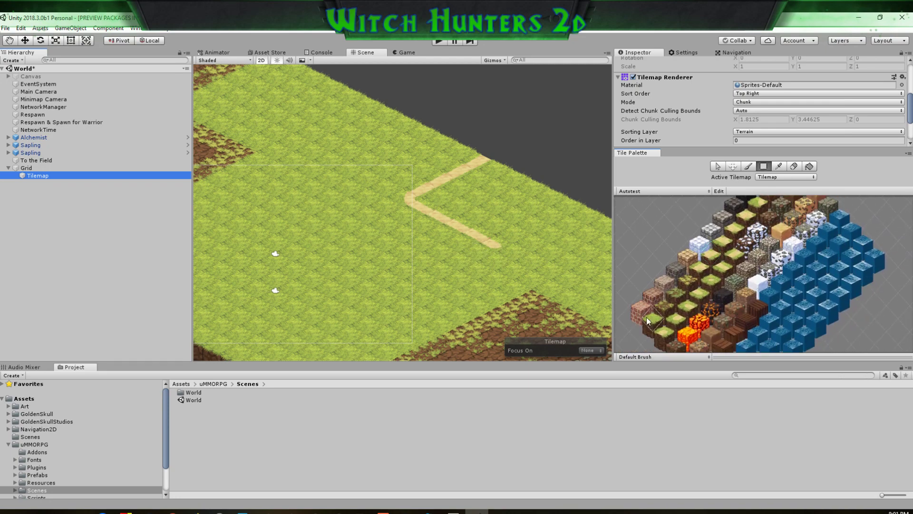
{"action": "middle_click_drag", "start_coordinate": [483, 160], "coordinate": [416, 242]}
{"action": "scroll", "coordinate": [425, 232], "scroll_direction": "down", "scroll_amount": 4}
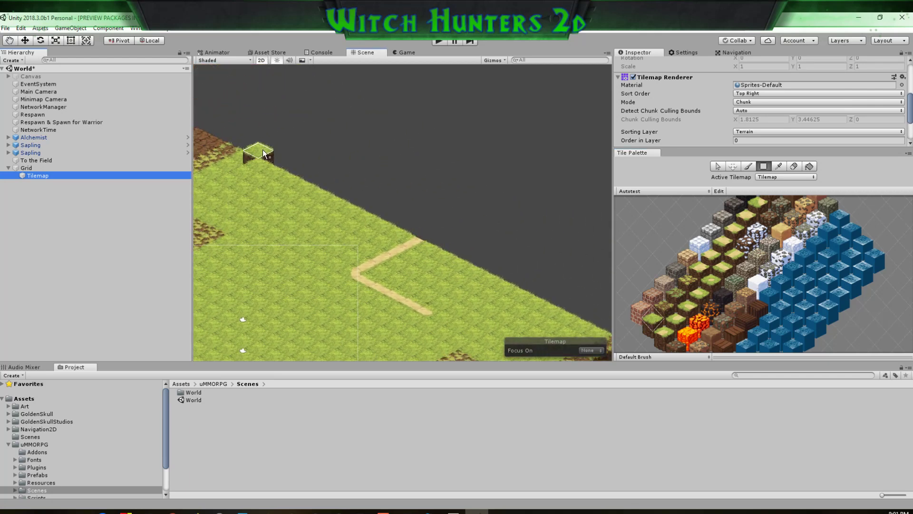
{"action": "left_click_drag", "start_coordinate": [263, 149], "coordinate": [601, 219]}
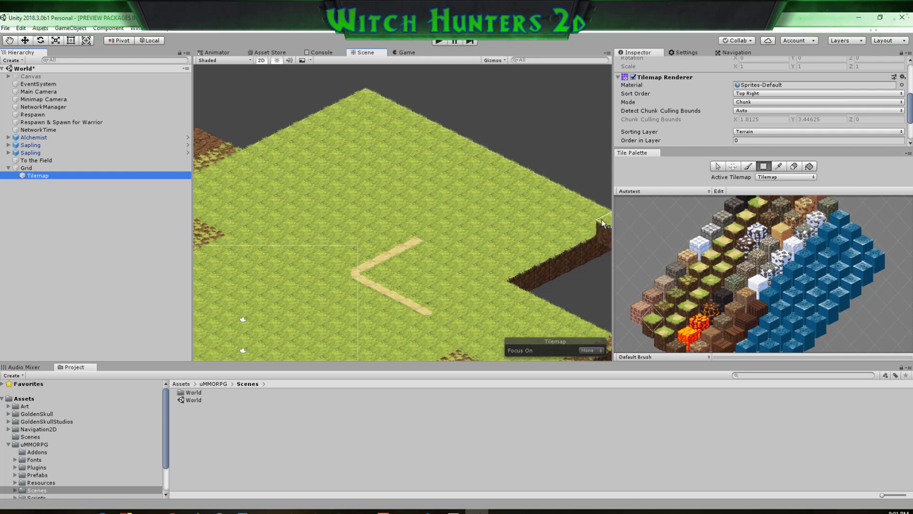
{"action": "middle_click_drag", "start_coordinate": [554, 284], "coordinate": [410, 252]}
{"action": "left_click_drag", "start_coordinate": [390, 247], "coordinate": [589, 235]}
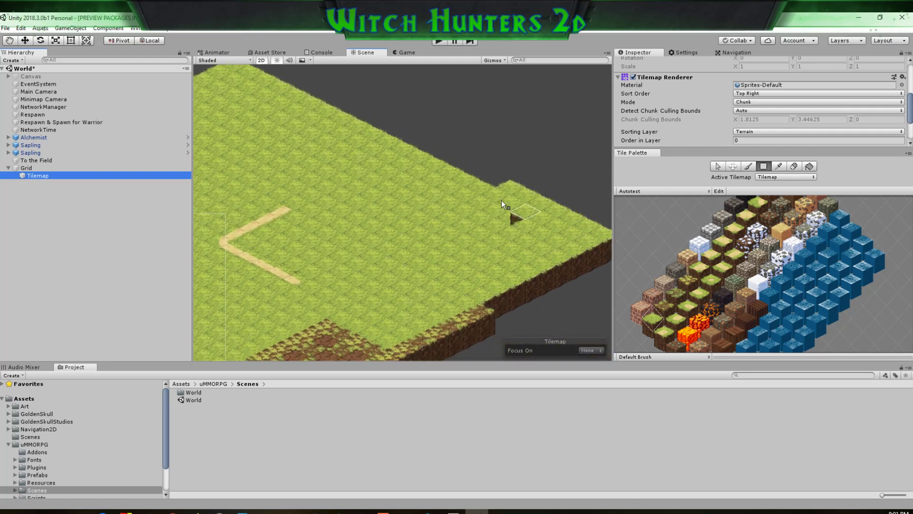
Box-fill more plain grass blocks along the extension's stepped upper-right edge to straighten the outline
{"action": "middle_click_drag", "start_coordinate": [501, 200], "coordinate": [554, 239]}
{"action": "left_click_drag", "start_coordinate": [365, 120], "coordinate": [541, 215]}
{"action": "middle_click_drag", "start_coordinate": [541, 215], "coordinate": [415, 190]}
{"action": "left_click_drag", "start_coordinate": [476, 187], "coordinate": [607, 252]}
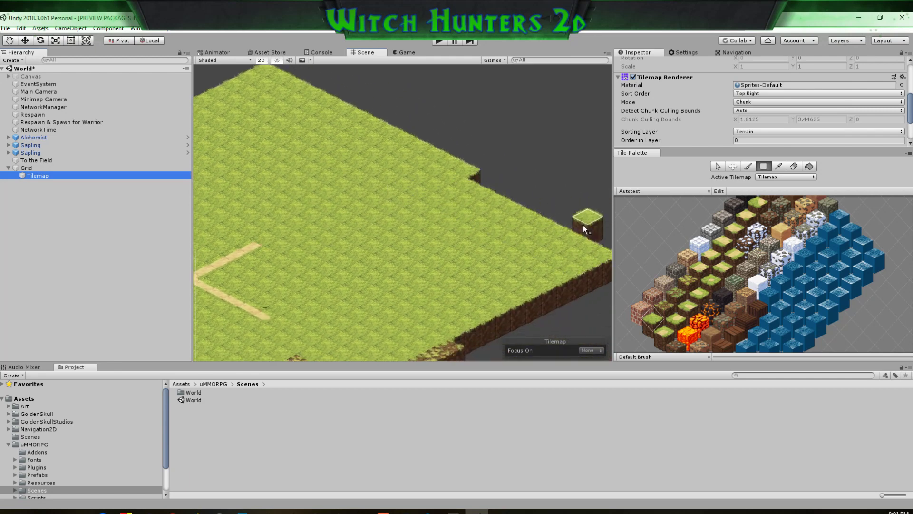
{"action": "middle_click_drag", "start_coordinate": [578, 241], "coordinate": [516, 256]}
{"action": "left_click_drag", "start_coordinate": [557, 265], "coordinate": [249, 70]}
Lengthen the sandy path's upper leg into the new grass area with the straight path block
{"action": "middle_click_drag", "start_coordinate": [250, 69], "coordinate": [491, 215]}
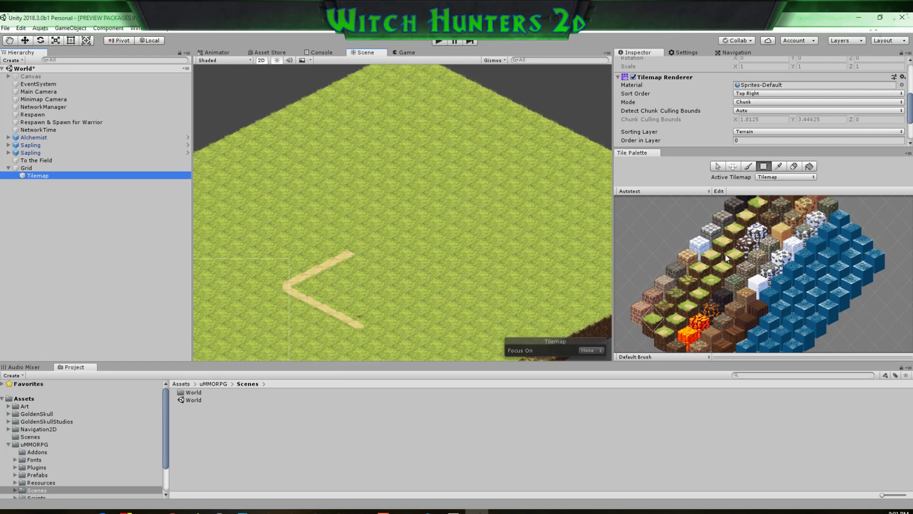
{"action": "key", "text": "i"}
{"action": "left_click", "coordinate": [738, 257]}
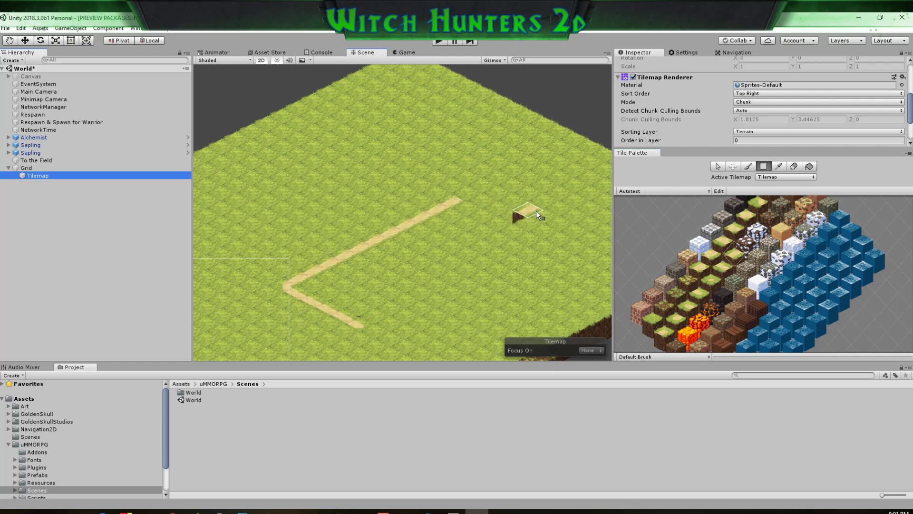
Box-fill a large rectangle of plain sand blocks in the grass at the end of the sandy path
{"action": "middle_click_drag", "start_coordinate": [535, 210], "coordinate": [503, 226]}
{"action": "left_click", "coordinate": [785, 232]}
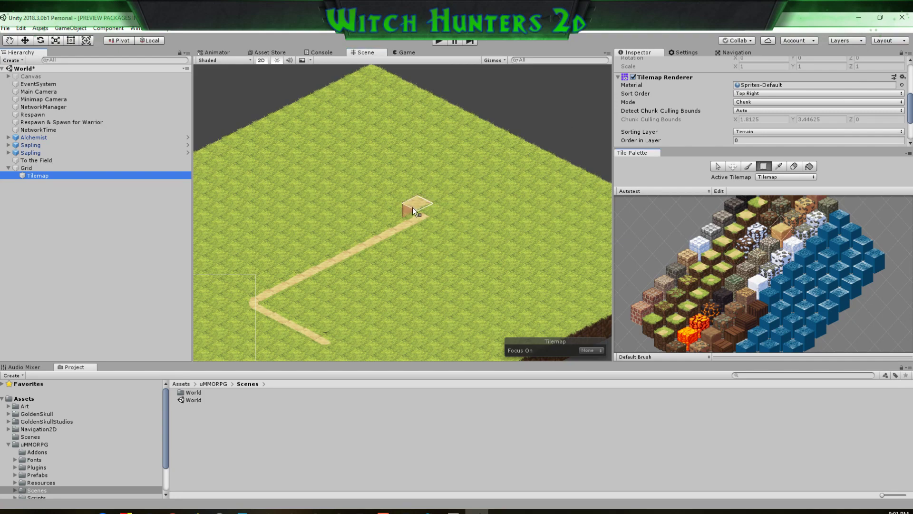
{"action": "left_click_drag", "start_coordinate": [352, 169], "coordinate": [595, 199]}
{"action": "middle_click_drag", "start_coordinate": [472, 201], "coordinate": [494, 223]}
{"action": "mouse_move", "coordinate": [709, 287]}
{"action": "middle_mouse_down"}
{"action": "mouse_move", "coordinate": [738, 256]}
{"action": "mouse_move", "coordinate": [740, 275]}
{"action": "mouse_move", "coordinate": [717, 300]}
{"action": "middle_mouse_up"}
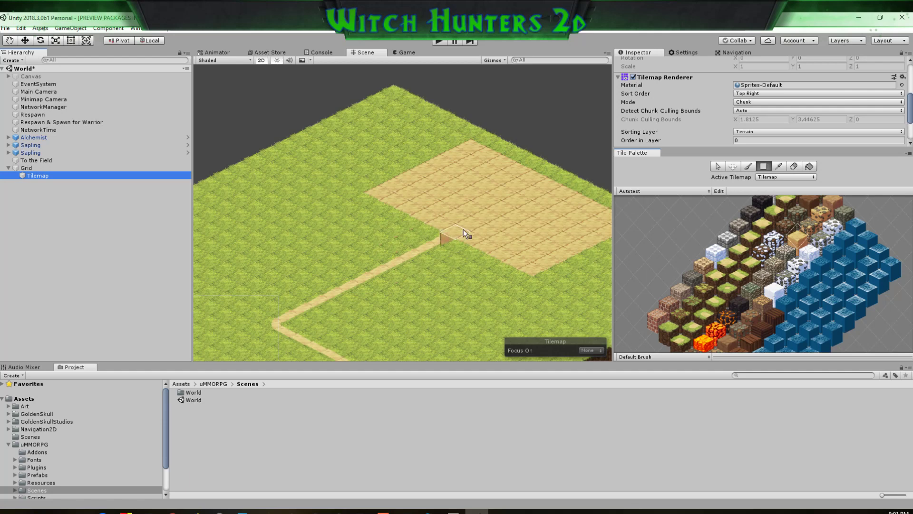
{"action": "middle_click_drag", "start_coordinate": [483, 238], "coordinate": [465, 247]}
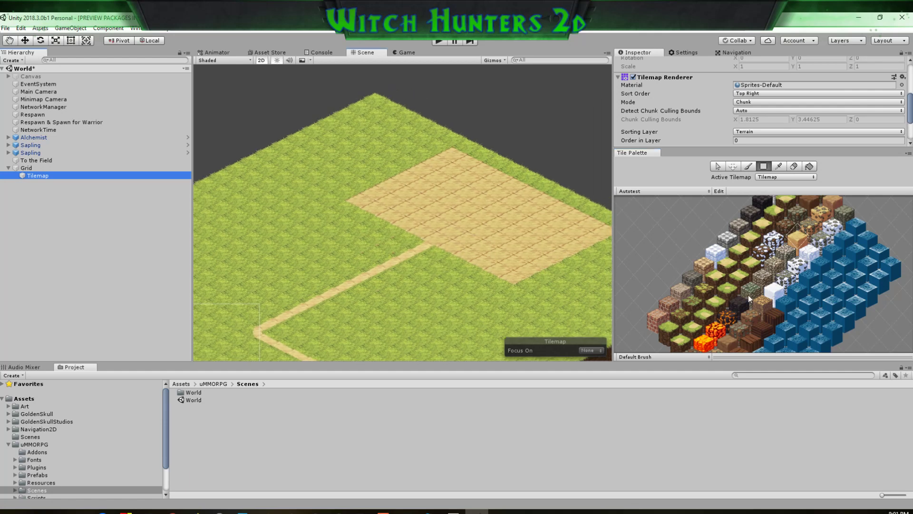
{"action": "scroll", "coordinate": [361, 271], "scroll_direction": "up", "scroll_amount": 8}
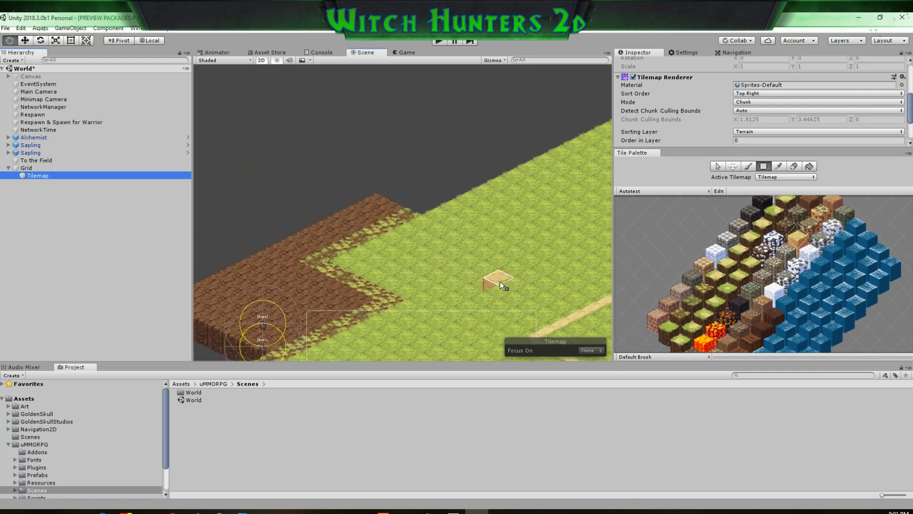
{"action": "middle_click_drag", "start_coordinate": [500, 281], "coordinate": [485, 310]}
{"action": "middle_click_drag", "start_coordinate": [591, 277], "coordinate": [538, 285]}
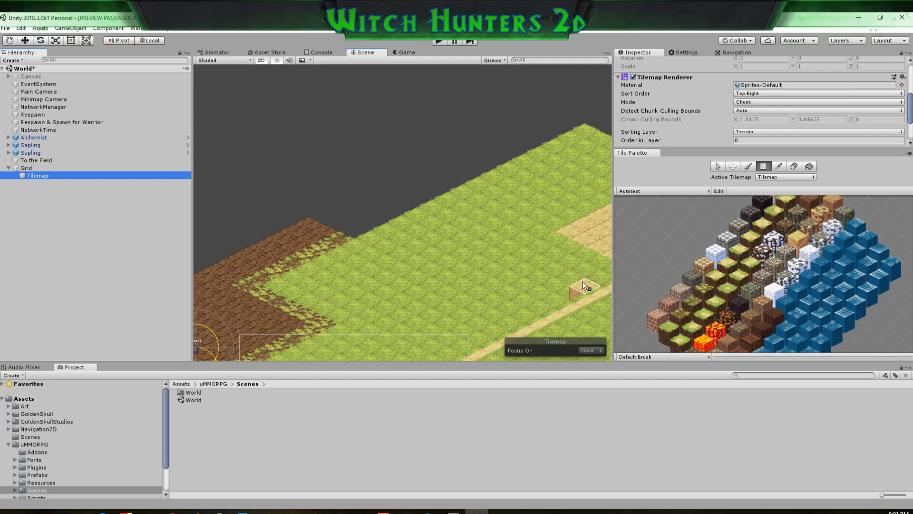
Box-fill plain grass blocks outward along the terrain's upper-right edge, beside the sand rectangle
{"action": "middle_click_drag", "start_coordinate": [541, 287], "coordinate": [365, 181]}
{"action": "scroll", "coordinate": [697, 303], "scroll_direction": "down", "scroll_amount": 1}
{"action": "mouse_move", "coordinate": [513, 246]}
{"action": "middle_mouse_down"}
{"action": "mouse_move", "coordinate": [407, 185]}
{"action": "mouse_move", "coordinate": [386, 199]}
{"action": "mouse_move", "coordinate": [470, 191]}
{"action": "mouse_move", "coordinate": [476, 179]}
{"action": "mouse_move", "coordinate": [481, 201]}
{"action": "mouse_move", "coordinate": [468, 205]}
{"action": "mouse_move", "coordinate": [501, 177]}
{"action": "middle_mouse_up"}
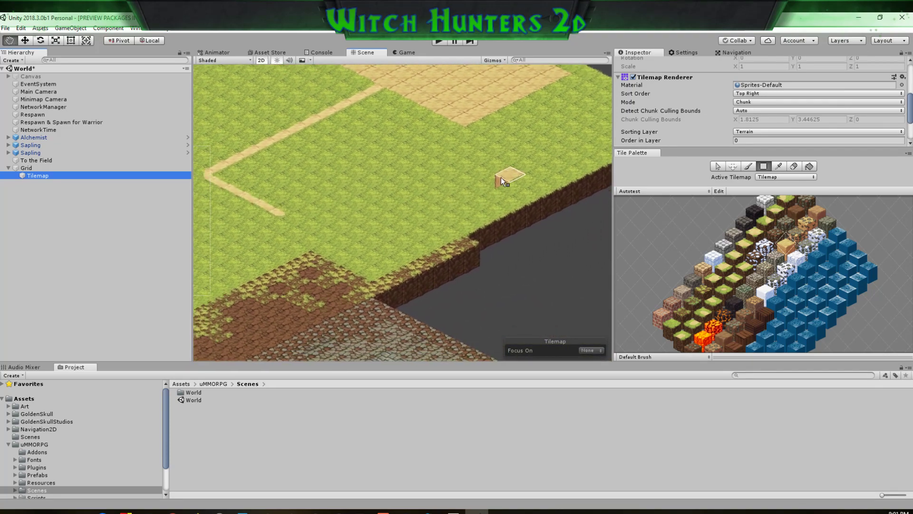
{"action": "mouse_move", "coordinate": [422, 218]}
{"action": "middle_mouse_down"}
{"action": "mouse_move", "coordinate": [487, 182]}
{"action": "mouse_move", "coordinate": [423, 233]}
{"action": "mouse_move", "coordinate": [484, 213]}
{"action": "mouse_move", "coordinate": [422, 229]}
{"action": "mouse_move", "coordinate": [453, 244]}
{"action": "mouse_move", "coordinate": [492, 293]}
{"action": "middle_mouse_up"}
{"action": "left_click", "coordinate": [666, 331]}
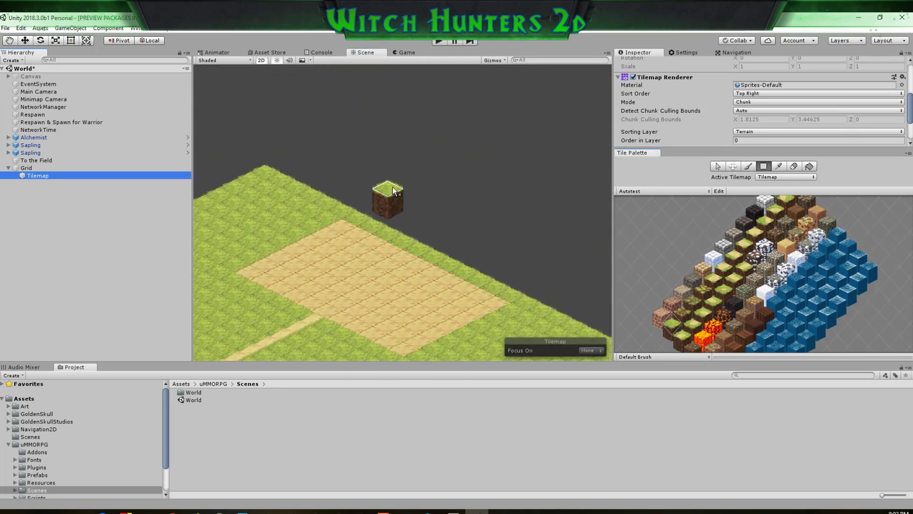
{"action": "middle_click_drag", "start_coordinate": [383, 203], "coordinate": [311, 194]}
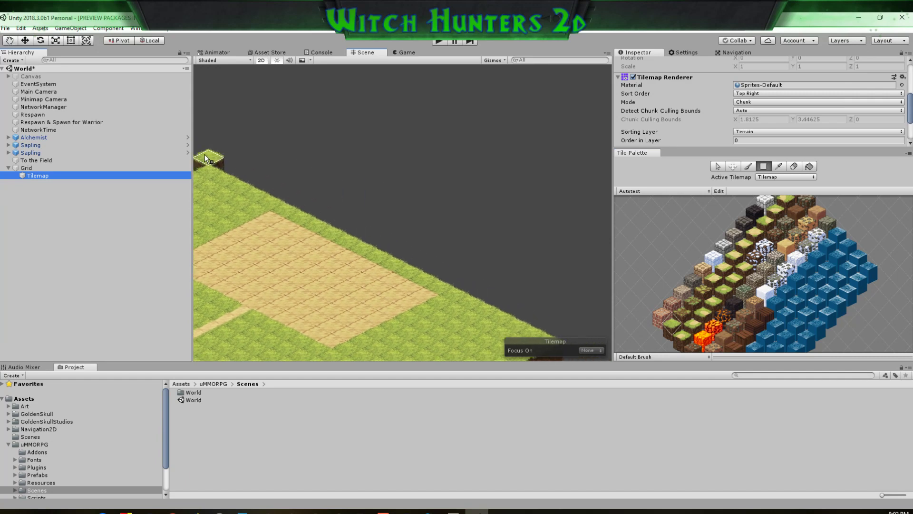
{"action": "middle_click_drag", "start_coordinate": [207, 156], "coordinate": [246, 164]}
{"action": "mouse_move", "coordinate": [256, 168]}
{"action": "left_mouse_down"}
{"action": "mouse_move", "coordinate": [534, 240]}
{"action": "mouse_move", "coordinate": [535, 267]}
{"action": "left_mouse_up"}
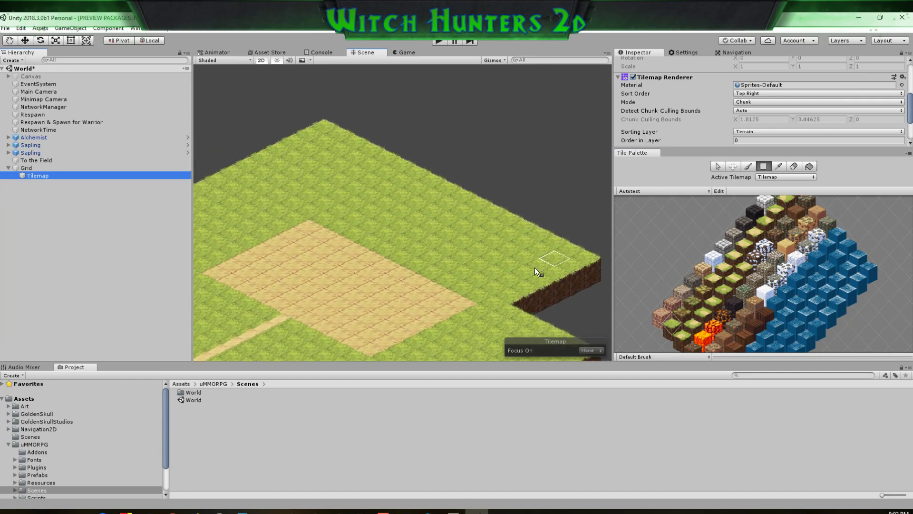
{"action": "middle_click_drag", "start_coordinate": [535, 267], "coordinate": [396, 220]}
{"action": "mouse_move", "coordinate": [406, 258]}
{"action": "left_mouse_down"}
{"action": "mouse_move", "coordinate": [491, 220]}
{"action": "mouse_move", "coordinate": [592, 252]}
{"action": "left_mouse_up"}
Add a second wide band of plain grass blocks beyond the new edge and square off its lower end
{"action": "middle_click_drag", "start_coordinate": [232, 107], "coordinate": [359, 172]}
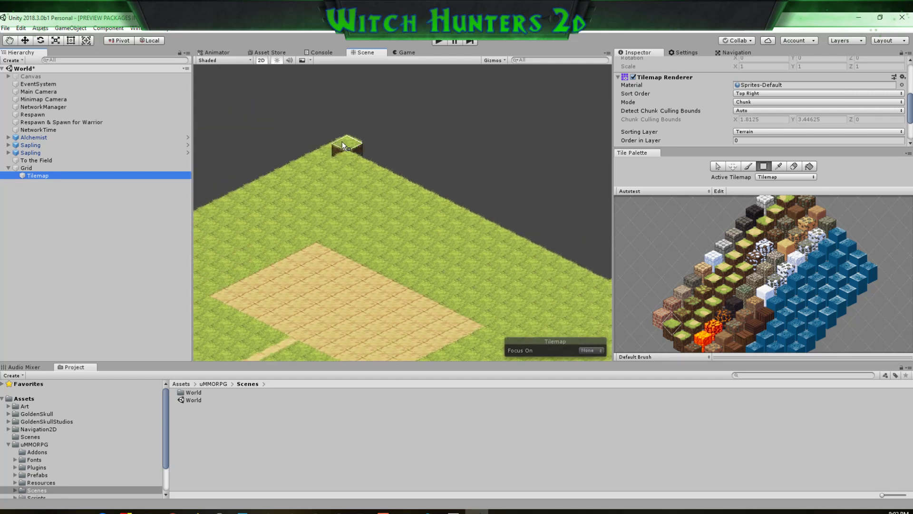
{"action": "mouse_move", "coordinate": [342, 141]}
{"action": "left_mouse_down"}
{"action": "mouse_move", "coordinate": [518, 170]}
{"action": "mouse_move", "coordinate": [607, 197]}
{"action": "left_mouse_up"}
{"action": "middle_click_drag", "start_coordinate": [506, 221], "coordinate": [395, 215]}
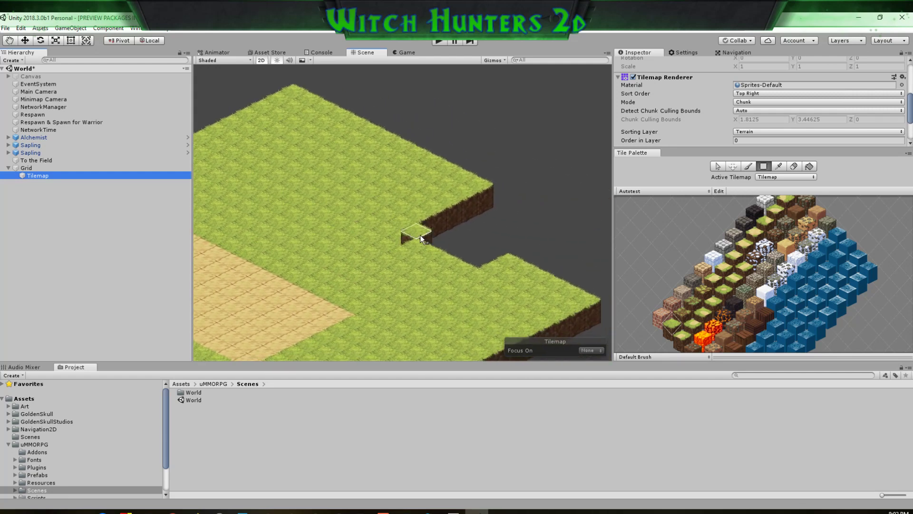
{"action": "mouse_move", "coordinate": [402, 232]}
{"action": "left_mouse_down"}
{"action": "mouse_move", "coordinate": [525, 192]}
{"action": "mouse_move", "coordinate": [601, 227]}
{"action": "left_mouse_up"}
{"action": "middle_click_drag", "start_coordinate": [499, 257], "coordinate": [371, 243]}
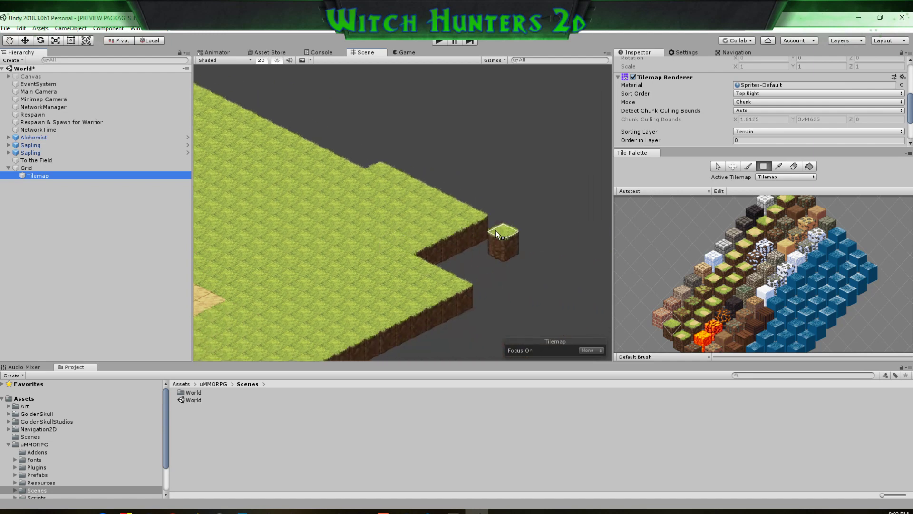
{"action": "mouse_move", "coordinate": [495, 229]}
{"action": "left_mouse_down"}
{"action": "mouse_move", "coordinate": [504, 272]}
{"action": "mouse_move", "coordinate": [472, 280]}
{"action": "left_mouse_up"}
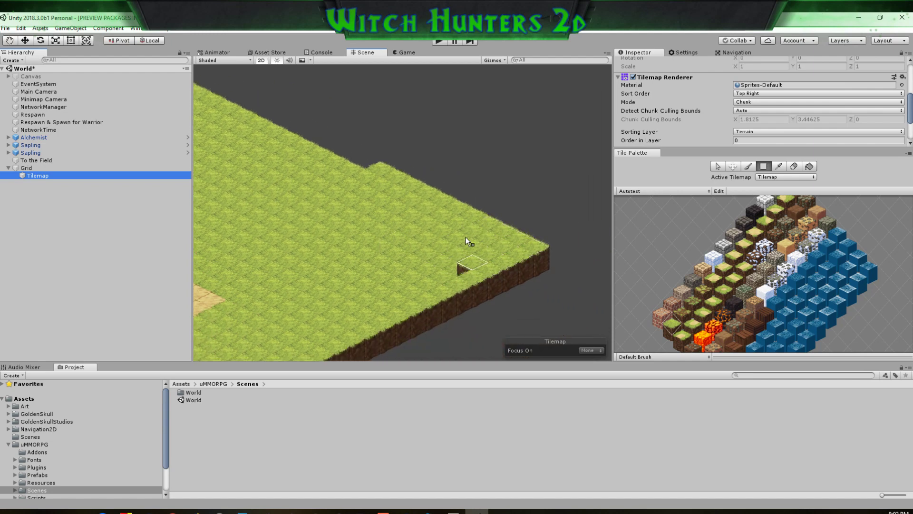
Box-fill more plain grass blocks along the outer edge to remove the notch and straighten the outline
{"action": "mouse_move", "coordinate": [393, 204]}
{"action": "middle_mouse_down"}
{"action": "mouse_move", "coordinate": [482, 259]}
{"action": "mouse_move", "coordinate": [406, 252]}
{"action": "middle_mouse_up"}
{"action": "middle_click_drag", "start_coordinate": [364, 231], "coordinate": [423, 236]}
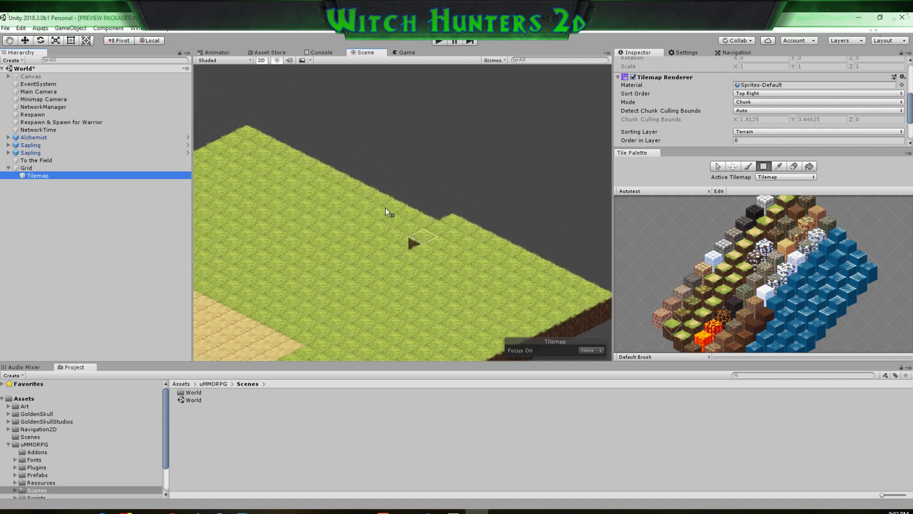
{"action": "left_click_drag", "start_coordinate": [260, 126], "coordinate": [570, 218]}
{"action": "middle_click_drag", "start_coordinate": [473, 239], "coordinate": [386, 223]}
{"action": "left_click_drag", "start_coordinate": [448, 235], "coordinate": [559, 249]}
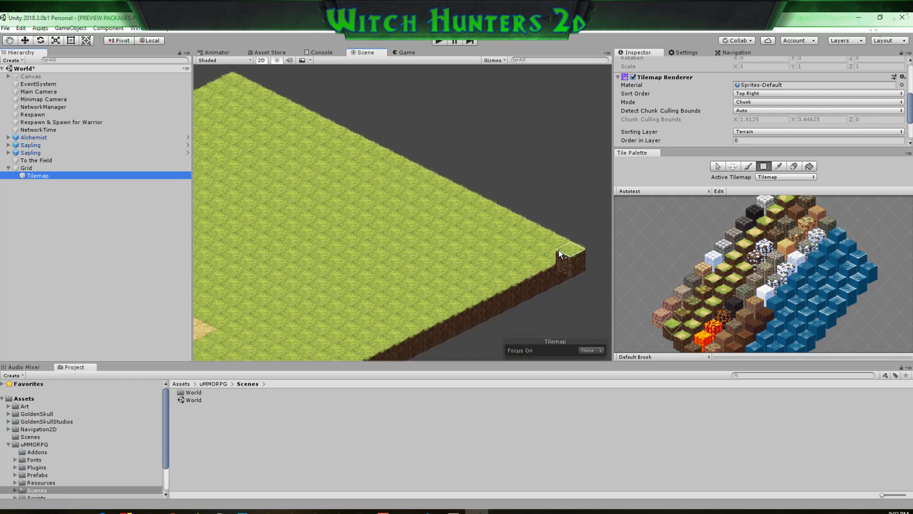
Enlarge the sand rectangle toward the upper right with a box fill of the plain sand block
{"action": "middle_click_drag", "start_coordinate": [474, 248], "coordinate": [530, 240]}
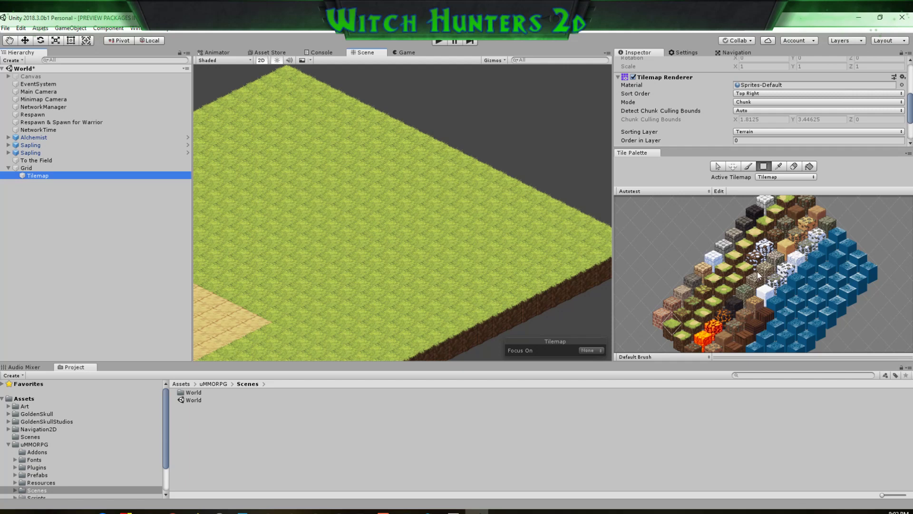
{"action": "scroll", "coordinate": [757, 273], "scroll_direction": "up", "scroll_amount": 4}
{"action": "middle_click_drag", "start_coordinate": [775, 255], "coordinate": [749, 293]}
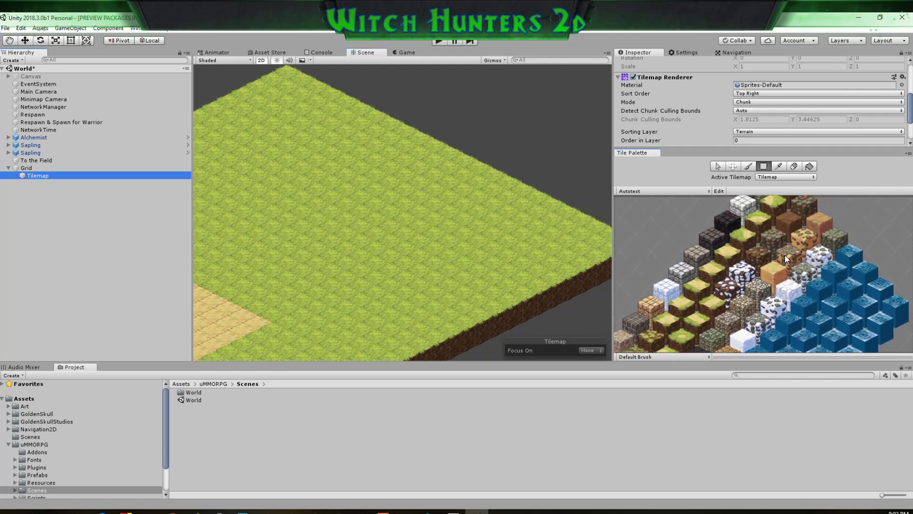
{"action": "scroll", "coordinate": [590, 258], "scroll_direction": "down", "scroll_amount": 5}
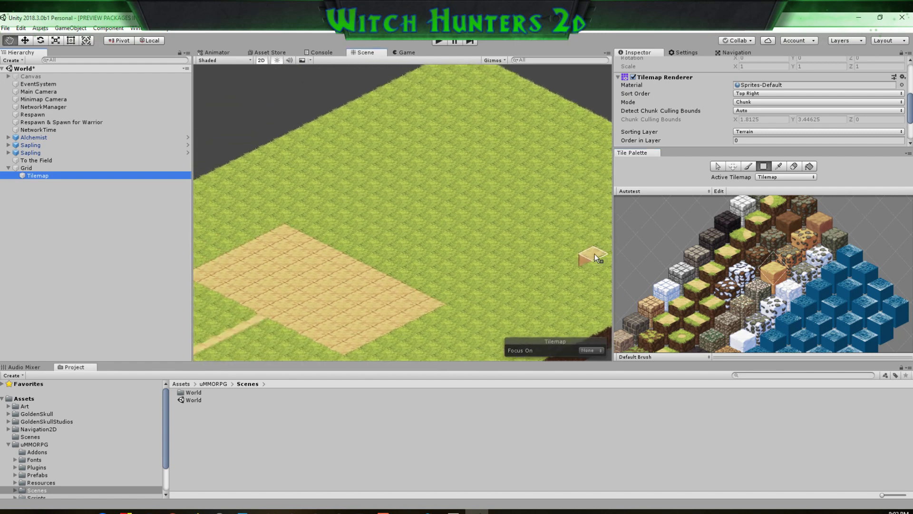
{"action": "scroll", "coordinate": [301, 224], "scroll_direction": "up", "scroll_amount": 5}
{"action": "left_click_drag", "start_coordinate": [300, 224], "coordinate": [507, 265]}
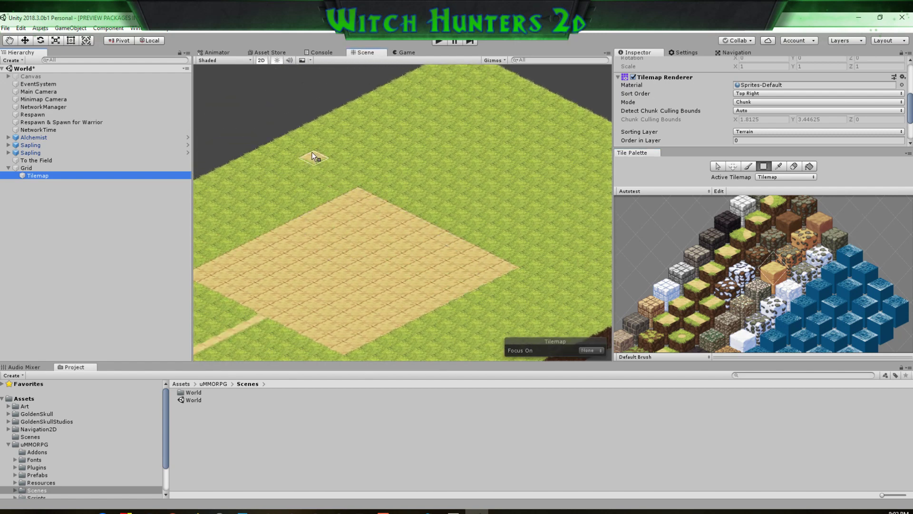
Extend the sand across the new grass with large overlapping box fills, then widen its right-hand end
{"action": "left_click_drag", "start_coordinate": [312, 144], "coordinate": [607, 209]}
{"action": "middle_click_drag", "start_coordinate": [492, 255], "coordinate": [477, 244]}
{"action": "mouse_move", "coordinate": [296, 142]}
{"action": "left_mouse_down"}
{"action": "mouse_move", "coordinate": [545, 256]}
{"action": "mouse_move", "coordinate": [597, 238]}
{"action": "left_mouse_up"}
{"action": "middle_click_drag", "start_coordinate": [510, 246], "coordinate": [454, 244]}
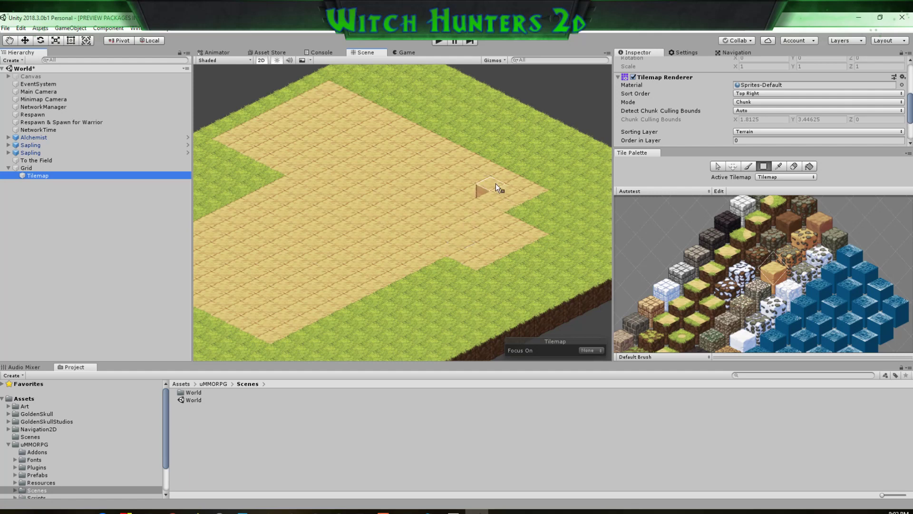
{"action": "mouse_move", "coordinate": [547, 189]}
{"action": "left_mouse_down"}
{"action": "mouse_move", "coordinate": [555, 201]}
{"action": "mouse_move", "coordinate": [543, 238]}
{"action": "left_mouse_up"}
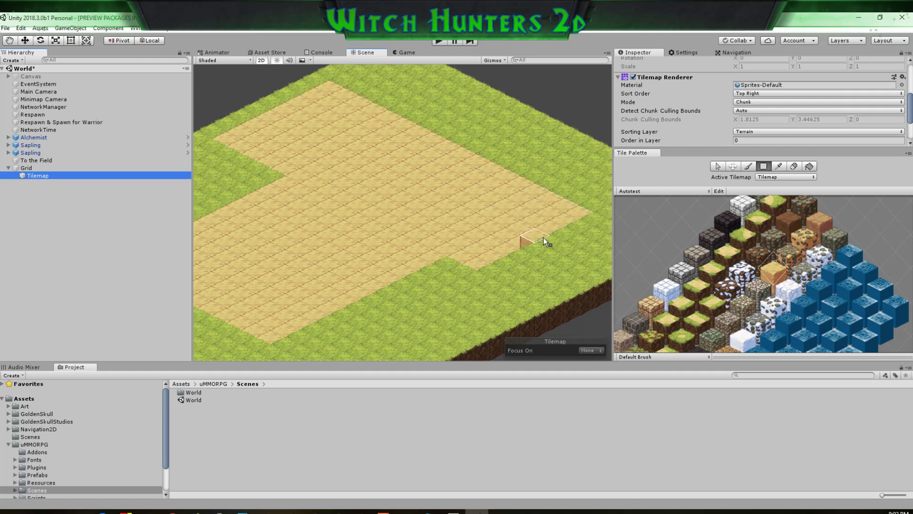
{"action": "left_click_drag", "start_coordinate": [492, 262], "coordinate": [596, 227]}
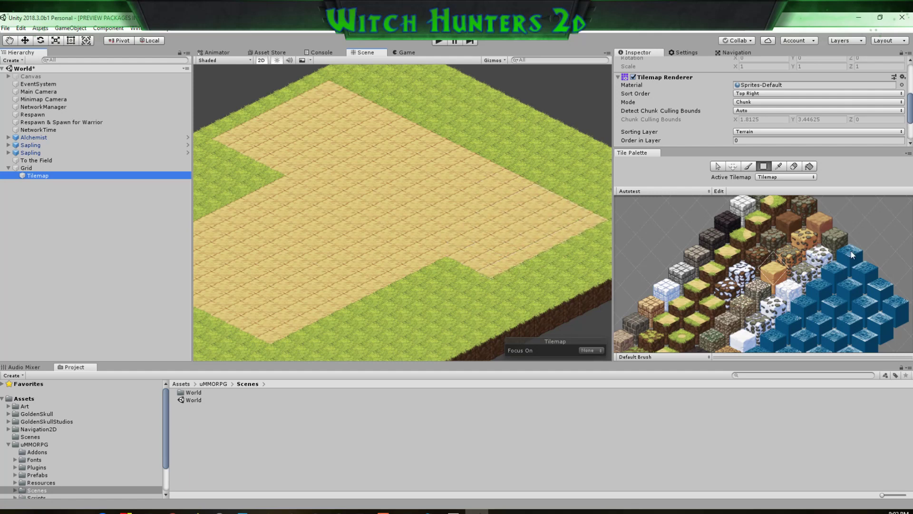
Box-fill patches of the stone-speckled sand block along the sand's upper-right side and out to the terrain's lower-right edge
{"action": "middle_click_drag", "start_coordinate": [790, 242], "coordinate": [794, 257]}
{"action": "left_click", "coordinate": [809, 255]}
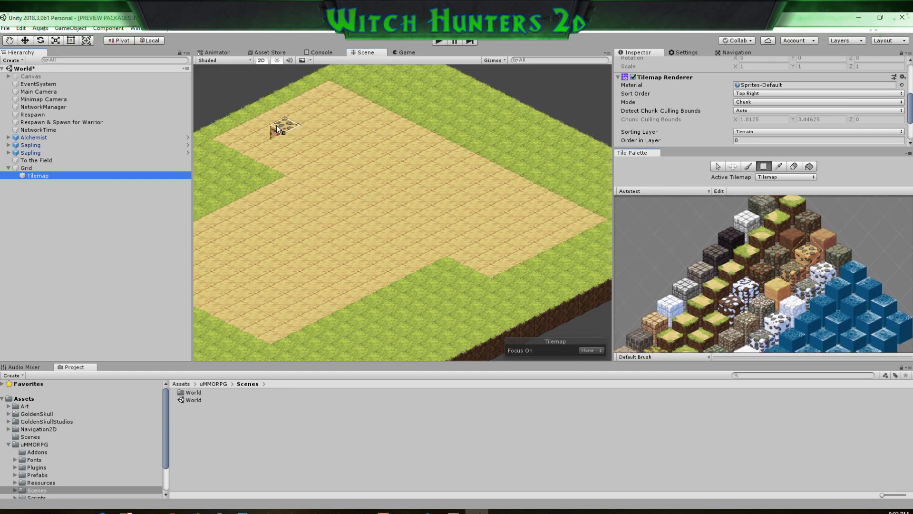
{"action": "left_click_drag", "start_coordinate": [275, 125], "coordinate": [321, 78]}
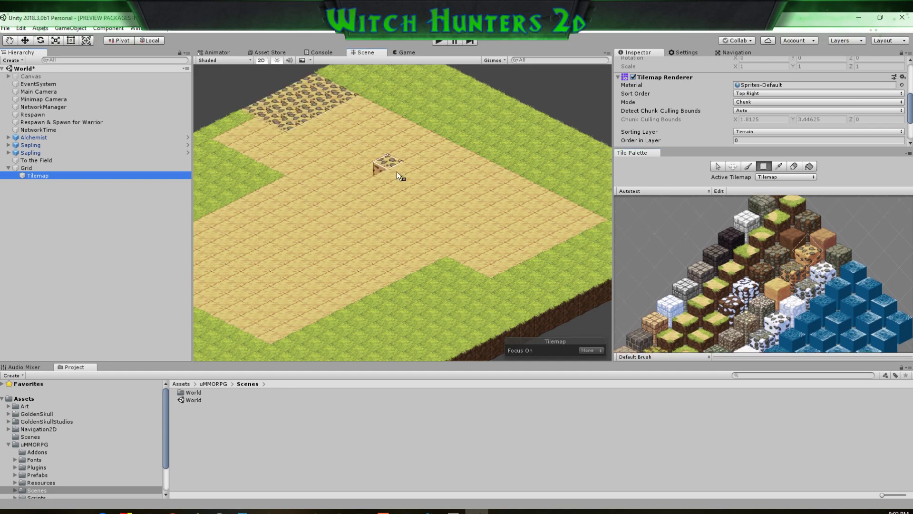
{"action": "middle_click_drag", "start_coordinate": [467, 215], "coordinate": [428, 199]}
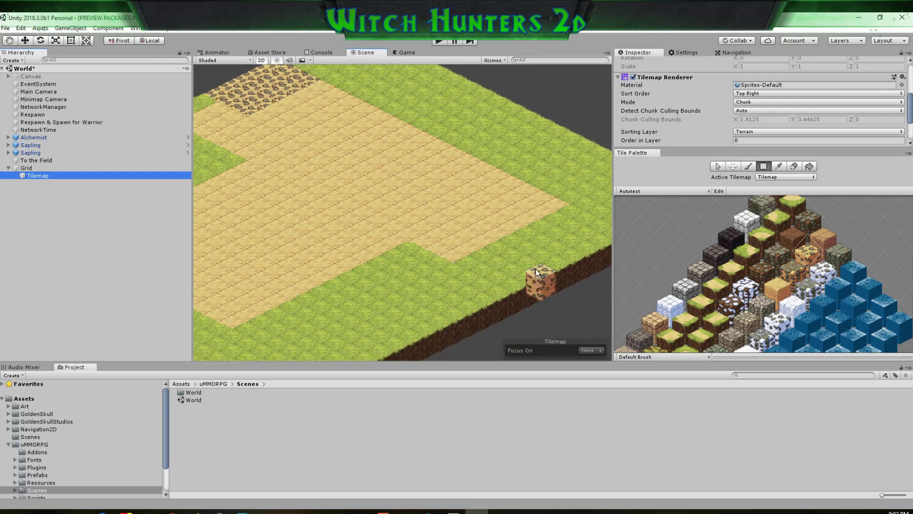
{"action": "left_click_drag", "start_coordinate": [536, 269], "coordinate": [532, 169]}
{"action": "middle_click_drag", "start_coordinate": [311, 120], "coordinate": [347, 132]}
{"action": "left_click_drag", "start_coordinate": [321, 121], "coordinate": [438, 152]}
{"action": "left_click_drag", "start_coordinate": [362, 163], "coordinate": [480, 196]}
Box-fill small patches of the denser grey-stone sand block inside the speckled area at the terrain's right corner
{"action": "left_click", "coordinate": [793, 274]}
{"action": "middle_click_drag", "start_coordinate": [492, 230], "coordinate": [452, 232]}
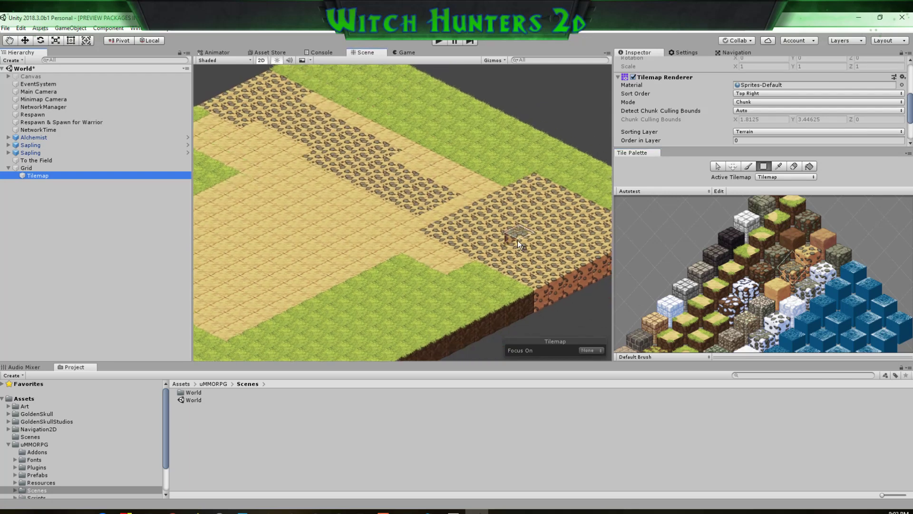
{"action": "left_click_drag", "start_coordinate": [526, 253], "coordinate": [606, 230]}
{"action": "middle_click_drag", "start_coordinate": [560, 249], "coordinate": [529, 246]}
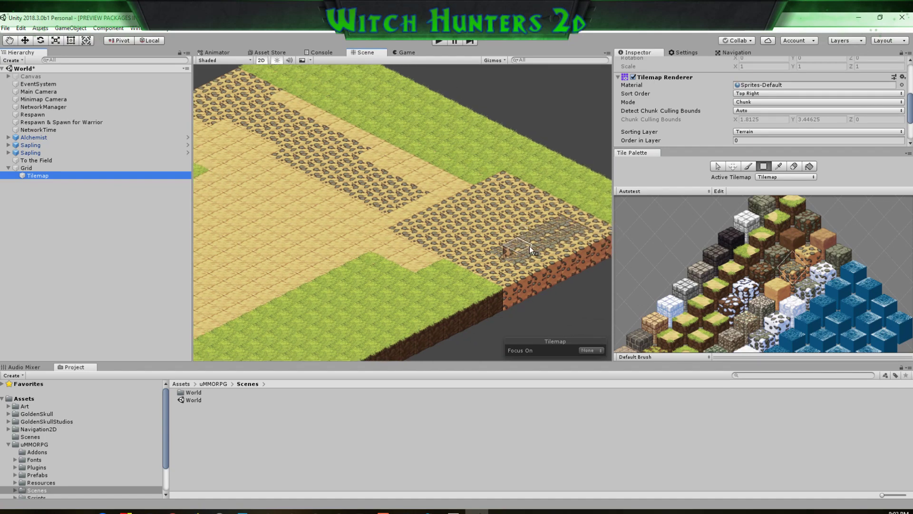
{"action": "left_click_drag", "start_coordinate": [548, 256], "coordinate": [590, 236]}
Cover the grass along the terrain's outer upper-right edge with box fills of the denser grey-stone sand block
{"action": "middle_click_drag", "start_coordinate": [490, 185], "coordinate": [519, 224]}
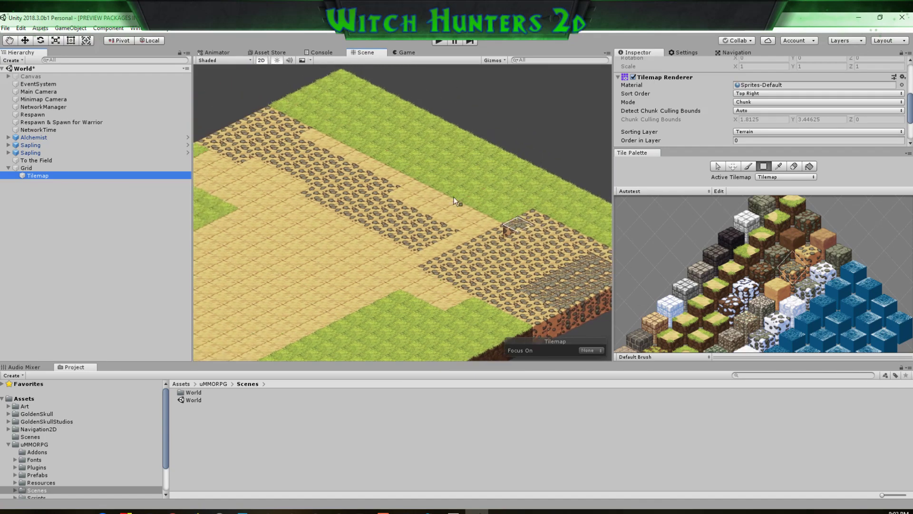
{"action": "left_click_drag", "start_coordinate": [337, 73], "coordinate": [590, 210]}
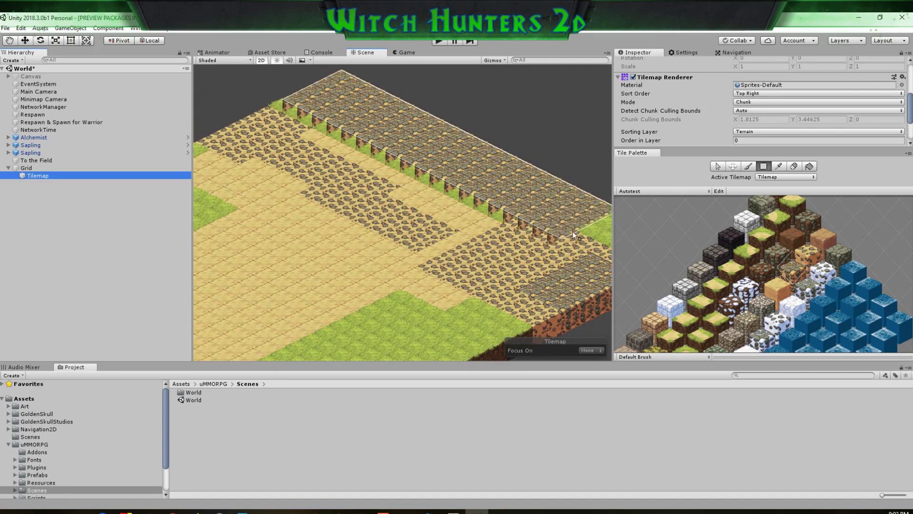
{"action": "middle_click_drag", "start_coordinate": [535, 242], "coordinate": [457, 220]}
{"action": "left_click_drag", "start_coordinate": [552, 195], "coordinate": [549, 249]}
{"action": "mouse_move", "coordinate": [456, 235]}
{"action": "middle_mouse_down"}
{"action": "mouse_move", "coordinate": [507, 253]}
{"action": "mouse_move", "coordinate": [492, 227]}
{"action": "middle_mouse_up"}
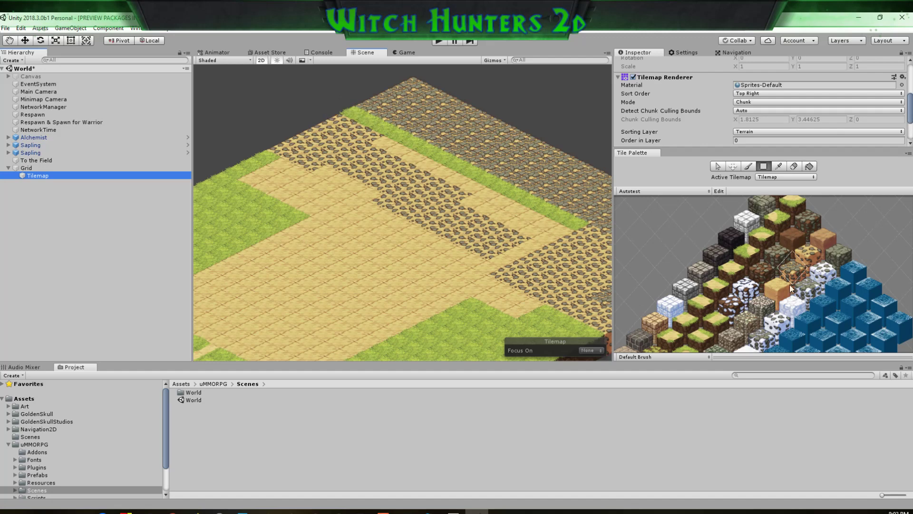
Box-fill the leftover grass strip and adjoining bare sand with the stone-speckled sand block
{"action": "left_click", "coordinate": [810, 253]}
{"action": "left_click_drag", "start_coordinate": [365, 118], "coordinate": [542, 250]}
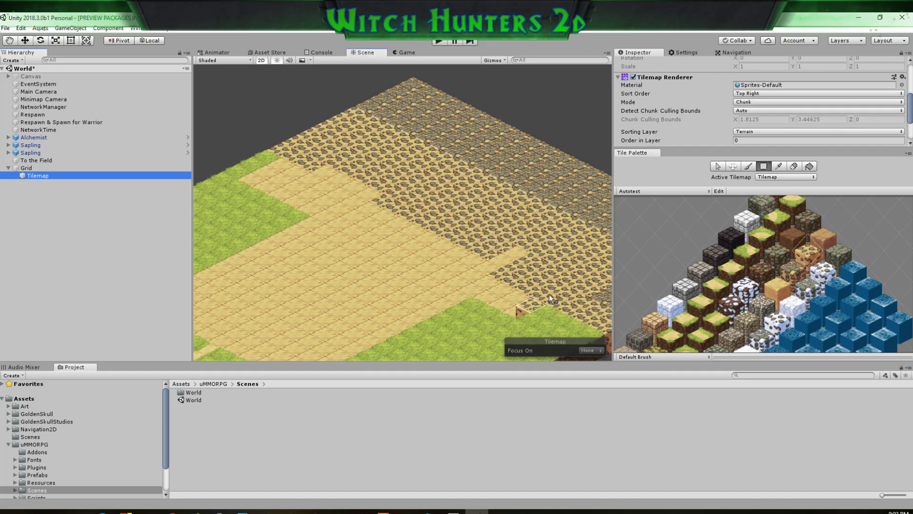
{"action": "middle_click_drag", "start_coordinate": [549, 294], "coordinate": [545, 273]}
Box-fill irregular patches of the denser grey-stone sand block into the speckled zone to break up its border
{"action": "left_click", "coordinate": [796, 275]}
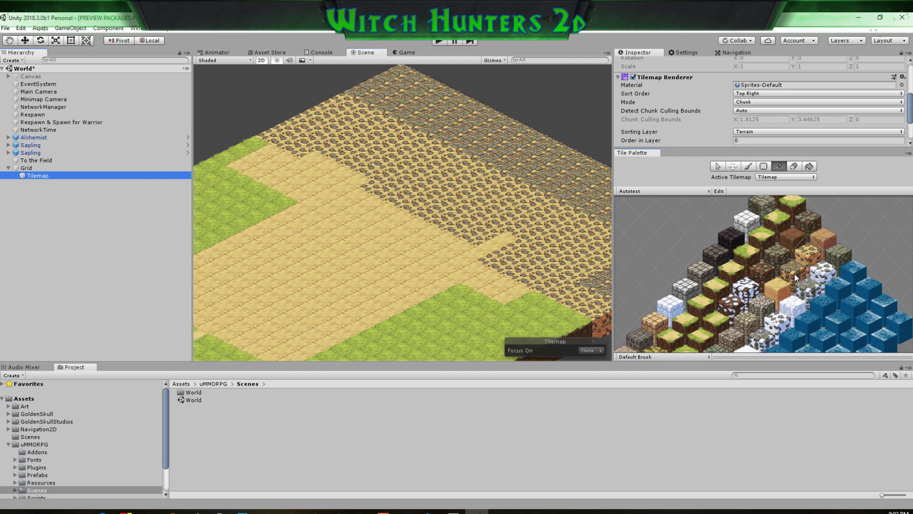
{"action": "left_click_drag", "start_coordinate": [340, 117], "coordinate": [374, 125]}
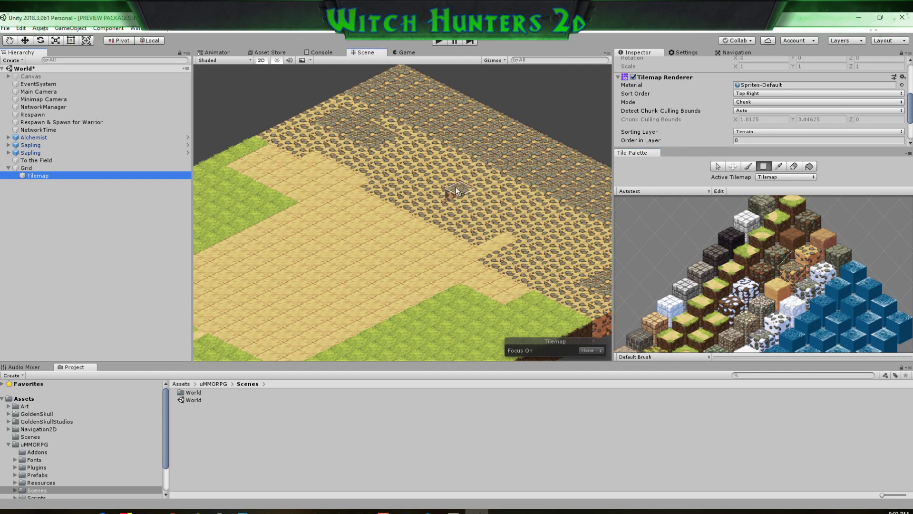
{"action": "left_click_drag", "start_coordinate": [473, 147], "coordinate": [458, 205]}
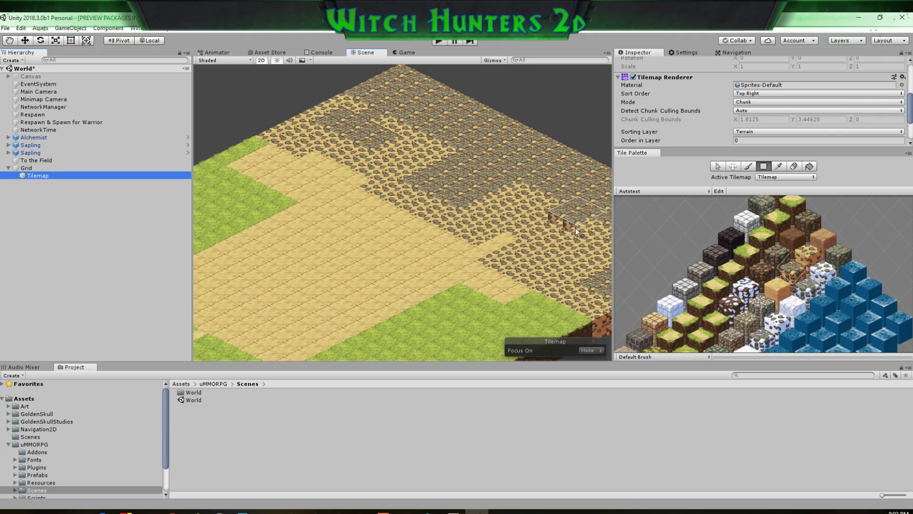
{"action": "left_click_drag", "start_coordinate": [575, 228], "coordinate": [564, 261]}
{"action": "middle_click_drag", "start_coordinate": [528, 267], "coordinate": [493, 245]}
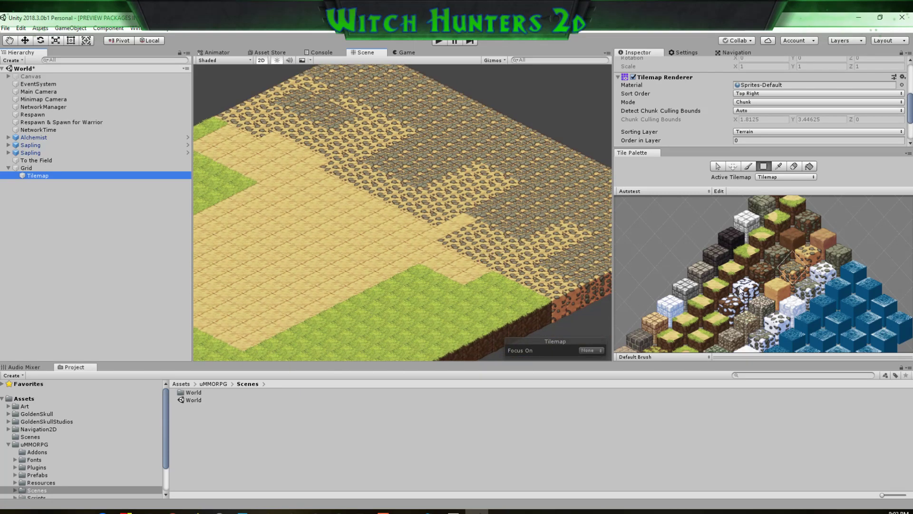
Scatter single stone-speckled sand tiles over the plain sand border and the dense grey-stone area
{"action": "left_click", "coordinate": [812, 257]}
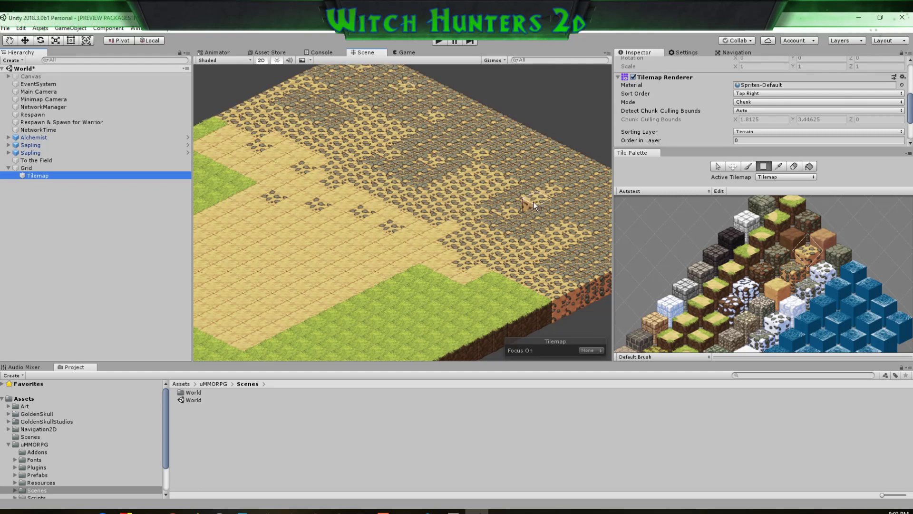
{"action": "middle_click_drag", "start_coordinate": [540, 220], "coordinate": [460, 217]}
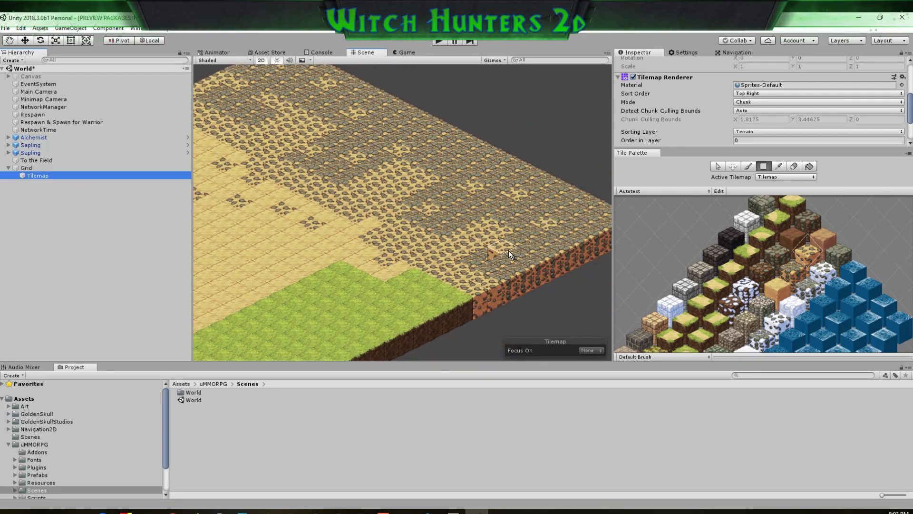
Box-fill a long band of black stone blocks along the terrain's upper-right edge, beyond the dense grey-stone area
{"action": "scroll", "coordinate": [375, 172], "scroll_direction": "up", "scroll_amount": 2}
{"action": "scroll", "coordinate": [764, 294], "scroll_direction": "up", "scroll_amount": 3}
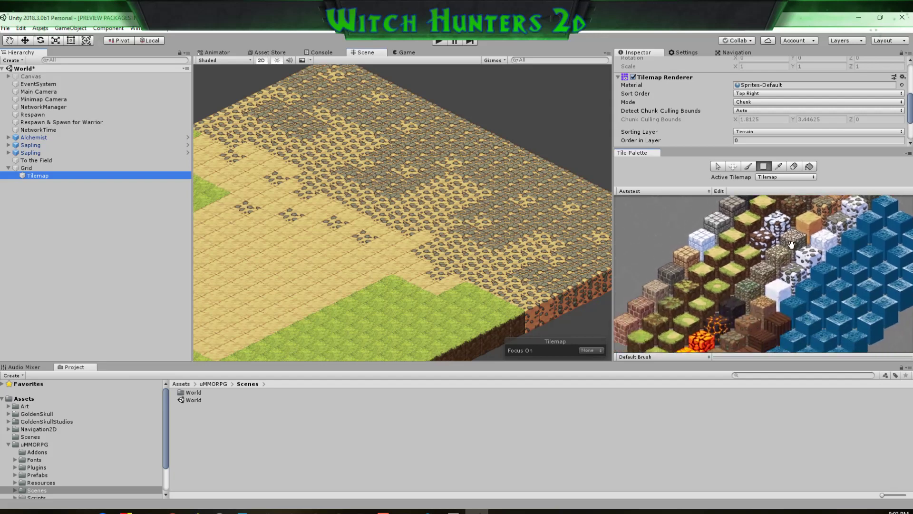
{"action": "middle_click_drag", "start_coordinate": [764, 290], "coordinate": [762, 288]}
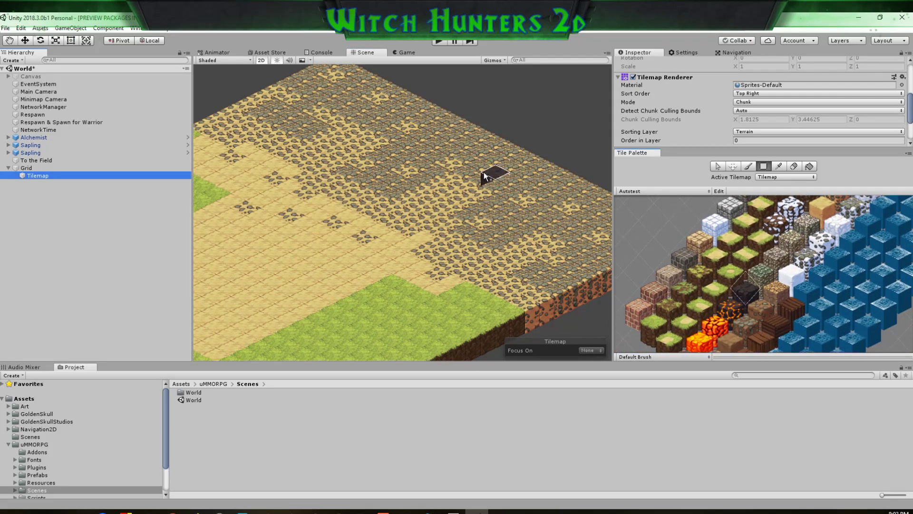
{"action": "middle_click_drag", "start_coordinate": [484, 172], "coordinate": [454, 211]}
{"action": "left_click_drag", "start_coordinate": [326, 106], "coordinate": [592, 194]}
{"action": "middle_click_drag", "start_coordinate": [506, 232], "coordinate": [425, 219]}
{"action": "left_click_drag", "start_coordinate": [489, 209], "coordinate": [608, 226]}
{"action": "middle_click_drag", "start_coordinate": [544, 251], "coordinate": [495, 248]}
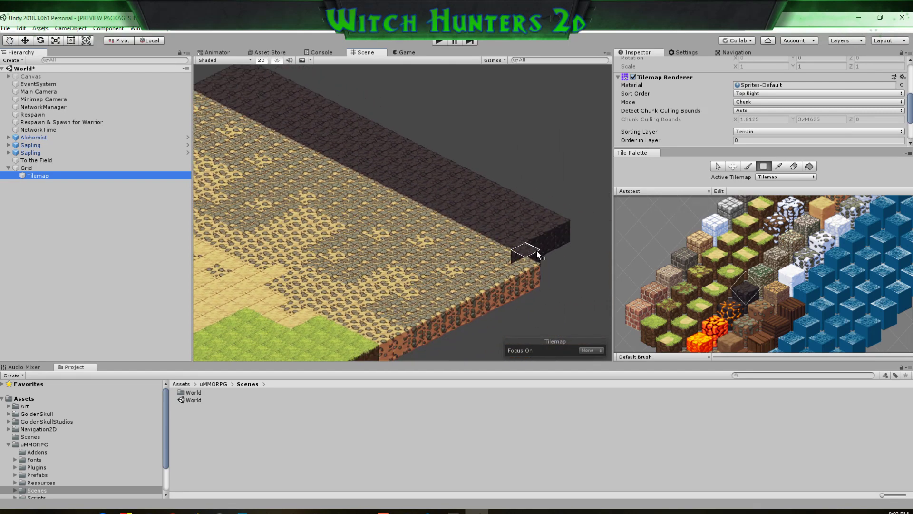
Extend the black stone band at its lower end and box-fill irregular black stone patches into the adjoining grey-stone sand border
{"action": "left_click_drag", "start_coordinate": [537, 251], "coordinate": [582, 243]}
{"action": "middle_click_drag", "start_coordinate": [424, 199], "coordinate": [531, 221]}
{"action": "left_click_drag", "start_coordinate": [340, 137], "coordinate": [368, 156]}
{"action": "left_click_drag", "start_coordinate": [433, 177], "coordinate": [498, 222]}
{"action": "left_click_drag", "start_coordinate": [574, 257], "coordinate": [588, 265]}
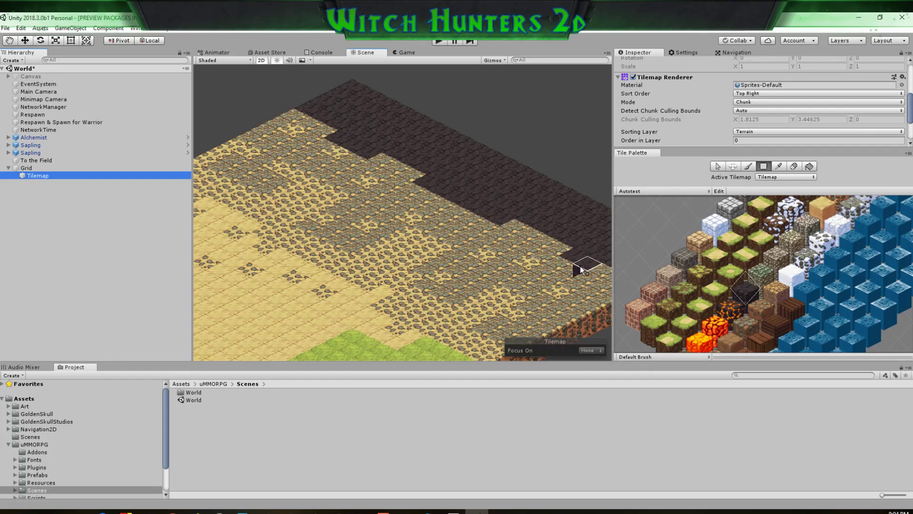
{"action": "middle_click_drag", "start_coordinate": [811, 222], "coordinate": [797, 243]}
{"action": "left_click", "coordinate": [797, 243]}
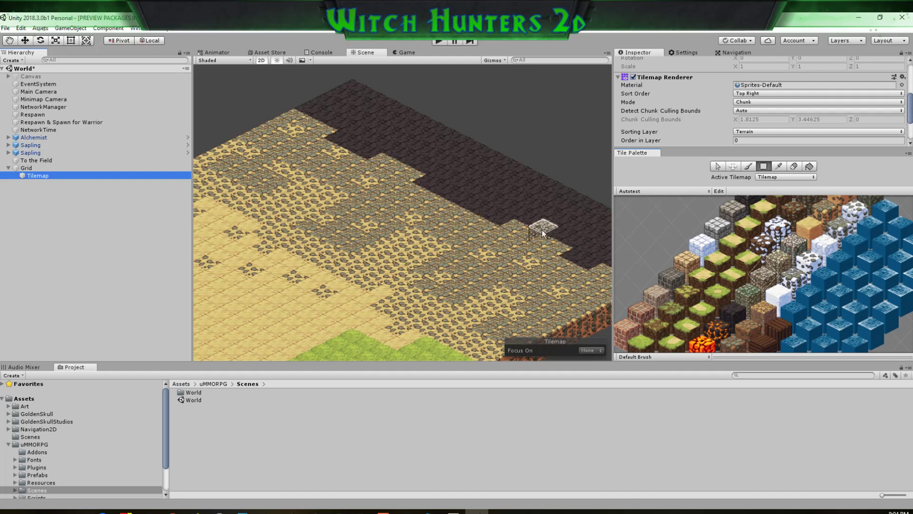
{"action": "left_click", "coordinate": [746, 298]}
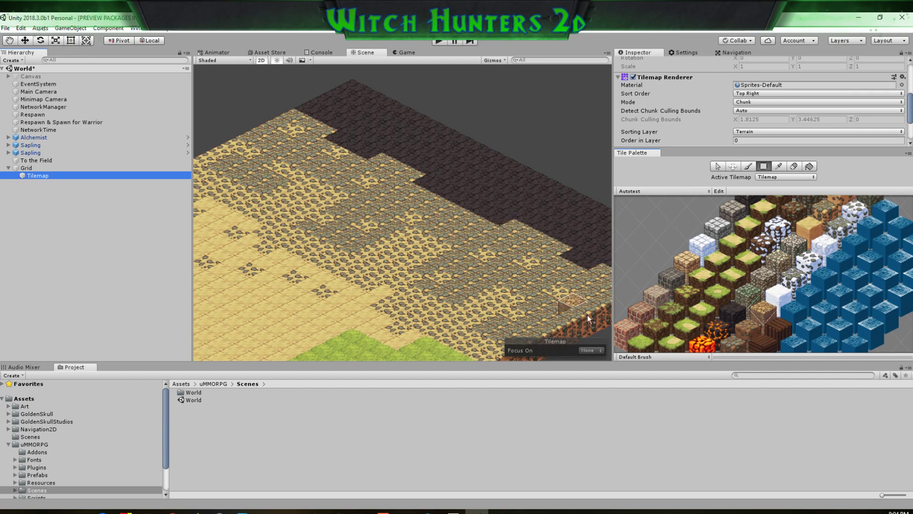
Widen the black stone zone along its whole outer edge by box-filling more black stone blocks, including the notches at its lower end
{"action": "mouse_move", "coordinate": [822, 212]}
{"action": "middle_mouse_down"}
{"action": "mouse_move", "coordinate": [779, 289]}
{"action": "mouse_move", "coordinate": [816, 253]}
{"action": "middle_mouse_up"}
{"action": "mouse_move", "coordinate": [775, 292]}
{"action": "middle_mouse_down"}
{"action": "mouse_move", "coordinate": [825, 248]}
{"action": "mouse_move", "coordinate": [800, 277]}
{"action": "mouse_move", "coordinate": [806, 258]}
{"action": "middle_mouse_up"}
{"action": "middle_click_drag", "start_coordinate": [485, 186], "coordinate": [508, 209]}
{"action": "mouse_move", "coordinate": [318, 125]}
{"action": "left_mouse_down"}
{"action": "mouse_move", "coordinate": [433, 102]}
{"action": "mouse_move", "coordinate": [596, 148]}
{"action": "left_mouse_up"}
{"action": "middle_click_drag", "start_coordinate": [527, 208], "coordinate": [374, 168]}
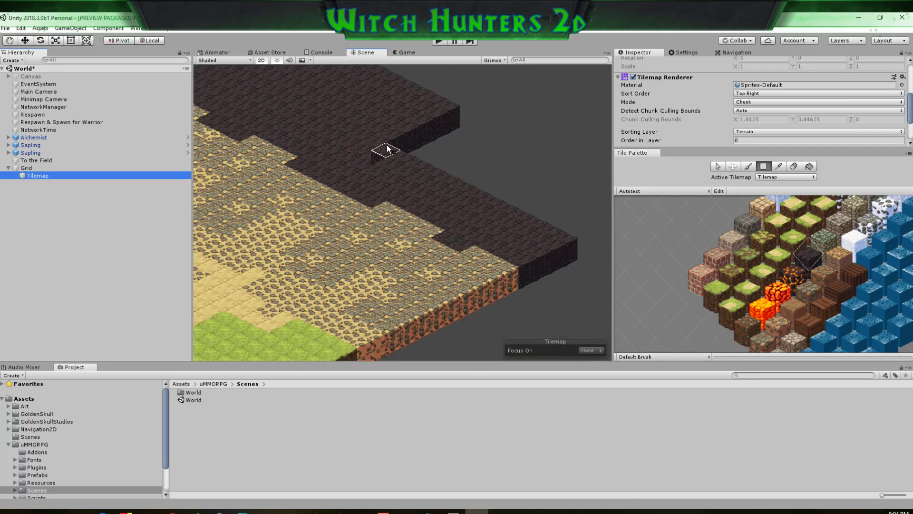
{"action": "mouse_move", "coordinate": [386, 149]}
{"action": "left_mouse_down"}
{"action": "mouse_move", "coordinate": [452, 125]}
{"action": "mouse_move", "coordinate": [592, 180]}
{"action": "left_mouse_up"}
{"action": "middle_click_drag", "start_coordinate": [566, 197], "coordinate": [498, 204]}
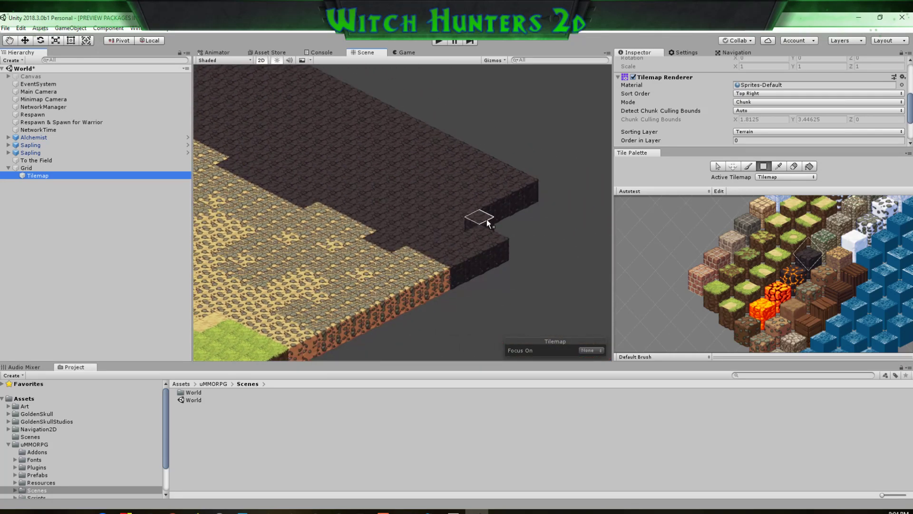
{"action": "left_click_drag", "start_coordinate": [484, 218], "coordinate": [562, 204]}
{"action": "middle_click_drag", "start_coordinate": [443, 177], "coordinate": [544, 230]}
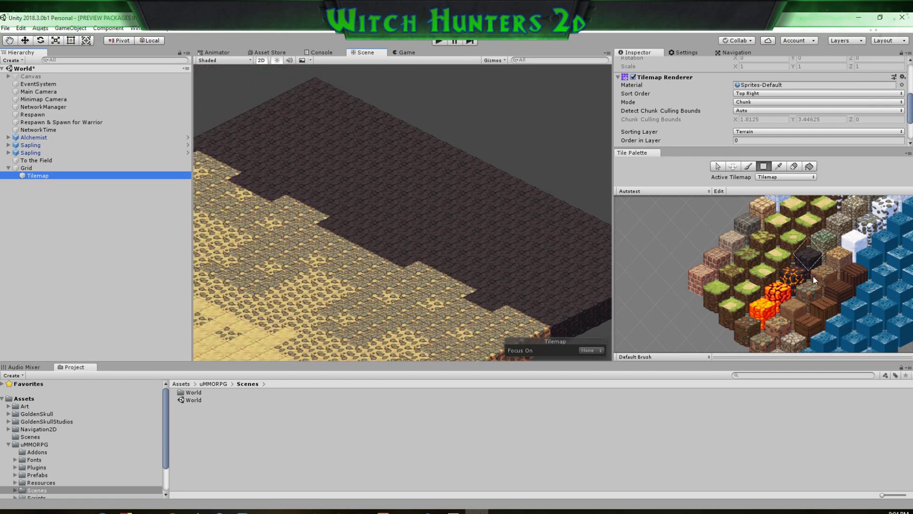
Box-fill two separate patches of the black lava-cracked block along the outer edge of the black stone zone
{"action": "left_click", "coordinate": [793, 272]}
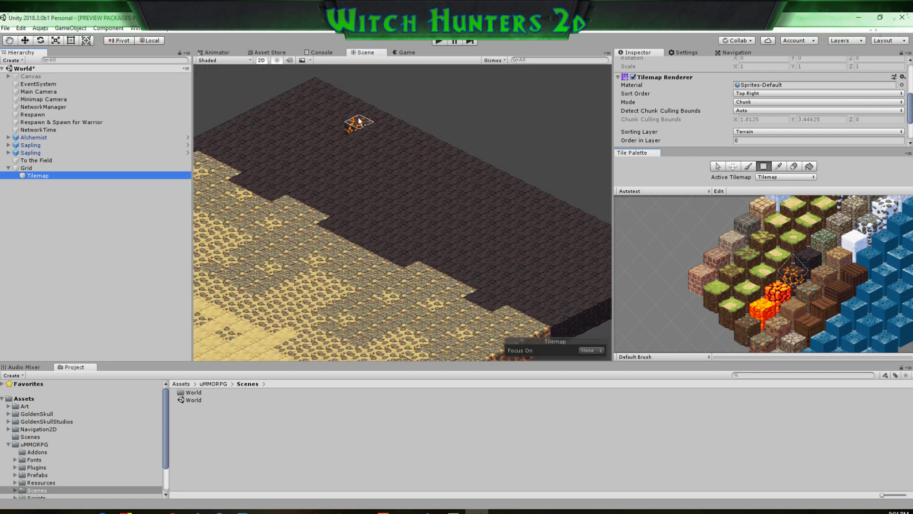
{"action": "mouse_move", "coordinate": [323, 110]}
{"action": "left_mouse_down"}
{"action": "mouse_move", "coordinate": [406, 120]}
{"action": "mouse_move", "coordinate": [446, 107]}
{"action": "left_mouse_up"}
{"action": "middle_click_drag", "start_coordinate": [589, 223], "coordinate": [534, 220]}
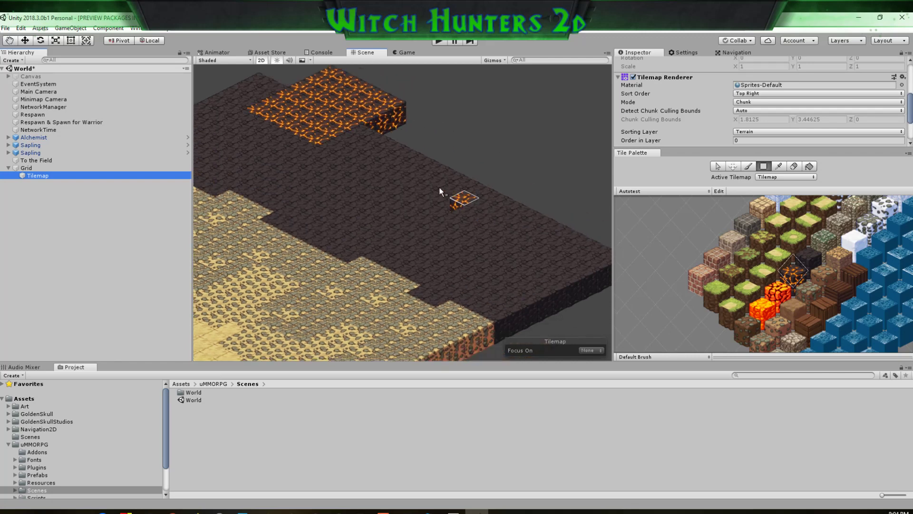
{"action": "left_click_drag", "start_coordinate": [406, 186], "coordinate": [597, 183]}
Fill the inside of both lava-cracked patches with red-orange lava blocks and their centers with the brighter yellow-orange lava block
{"action": "left_click", "coordinate": [785, 293]}
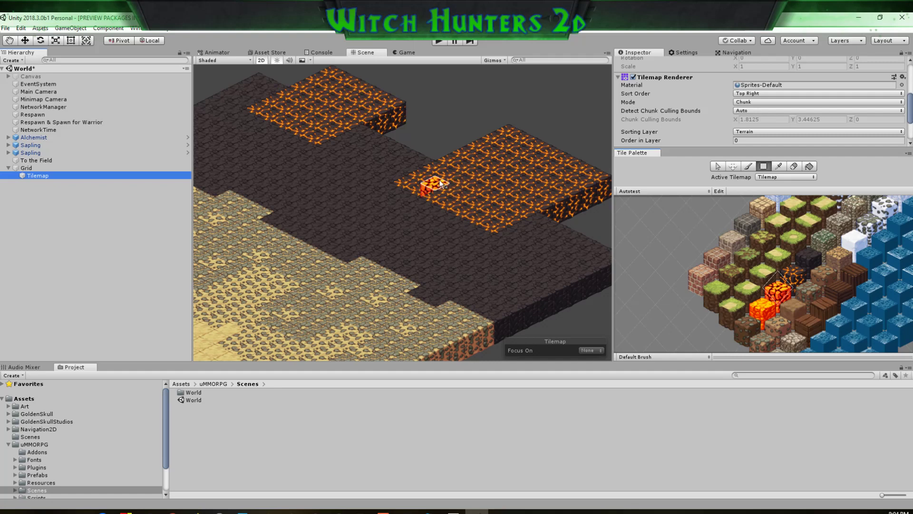
{"action": "left_click_drag", "start_coordinate": [439, 179], "coordinate": [564, 182]}
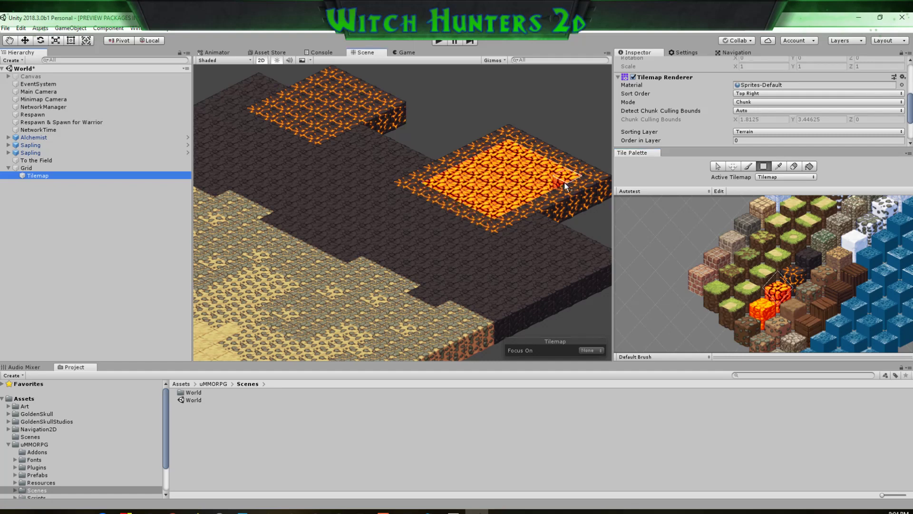
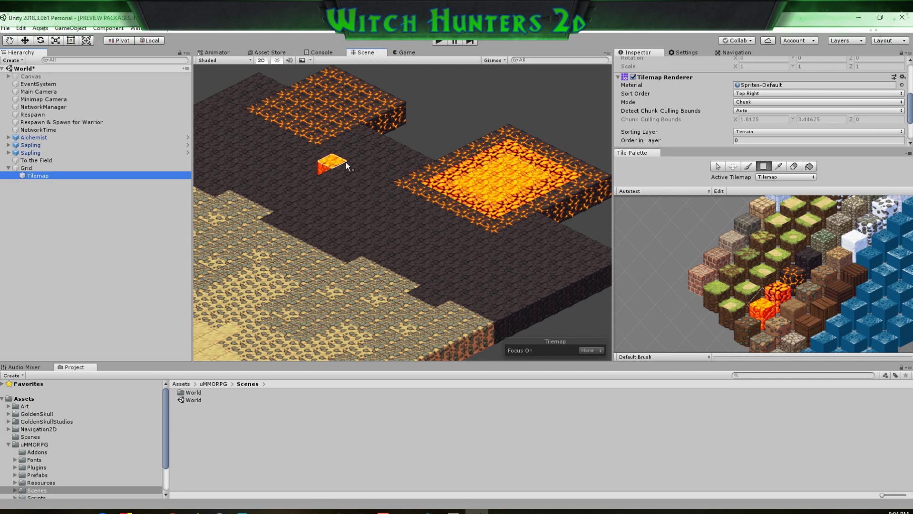
{"action": "middle_click_drag", "start_coordinate": [395, 177], "coordinate": [484, 221]}
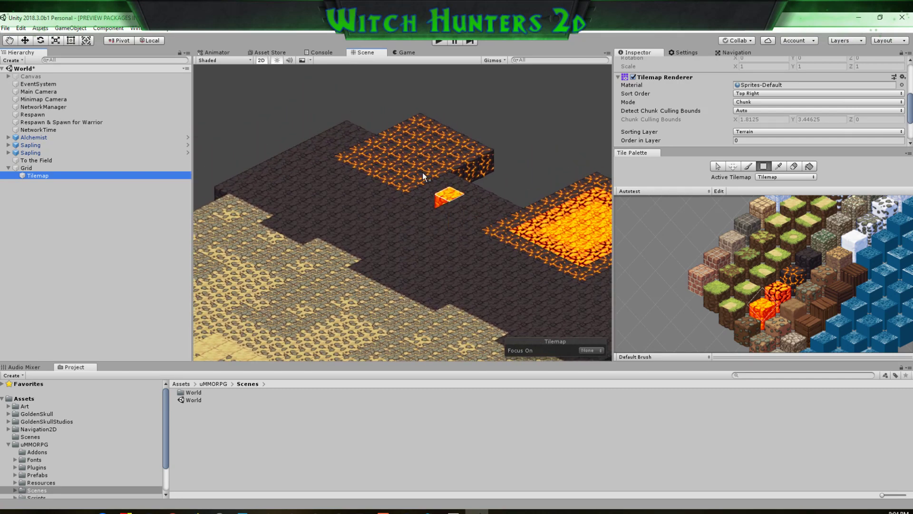
{"action": "left_click", "coordinate": [424, 146]}
{"action": "left_click", "coordinate": [778, 295]}
{"action": "left_click_drag", "start_coordinate": [392, 150], "coordinate": [447, 149]}
{"action": "left_click", "coordinate": [766, 312]}
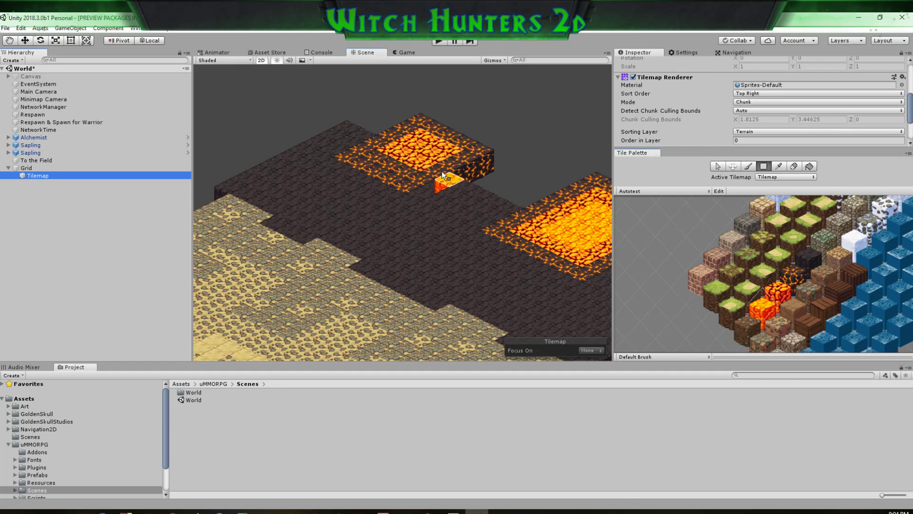
Choose the black stone block as the active tile for filling around the two lava pools
{"action": "middle_click_drag", "start_coordinate": [535, 264], "coordinate": [476, 248]}
{"action": "left_click", "coordinate": [809, 256]}
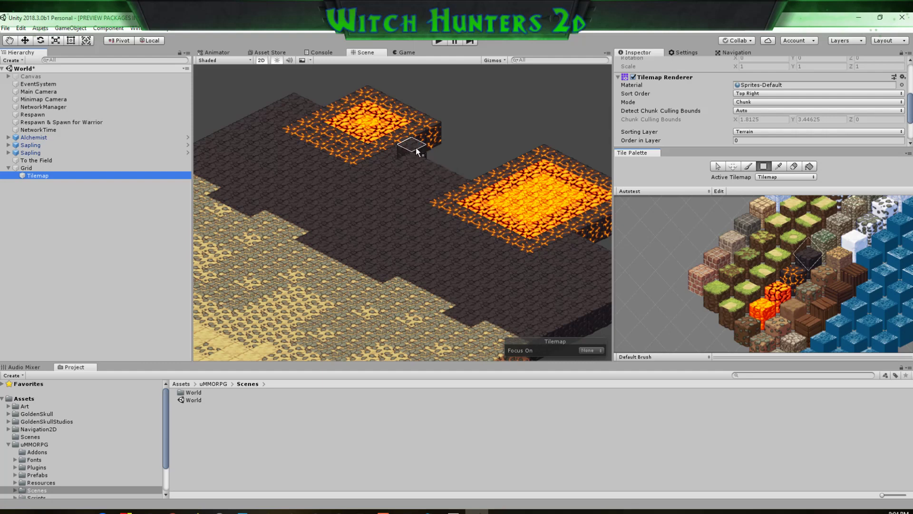
Fill the empty ground behind and between the two lava pools with dark rock tiles using the box fill brush
{"action": "left_click_drag", "start_coordinate": [416, 147], "coordinate": [569, 125]}
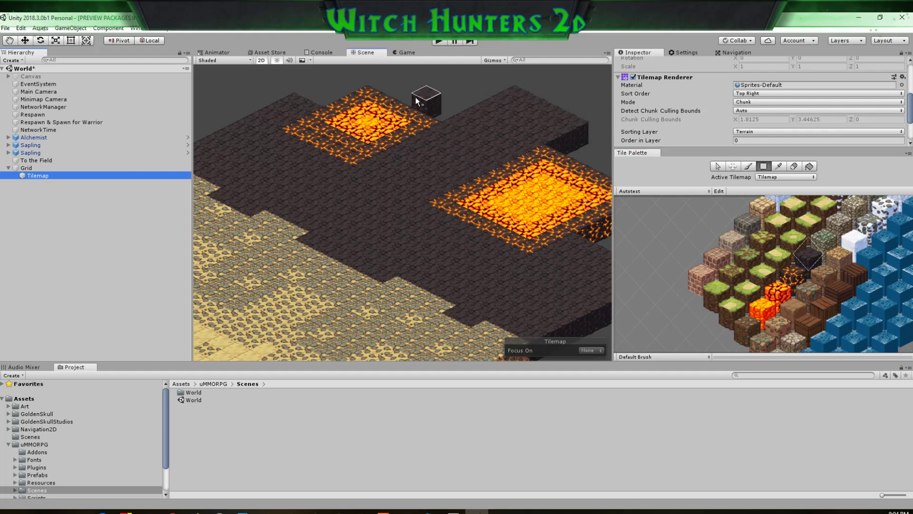
{"action": "left_click_drag", "start_coordinate": [313, 92], "coordinate": [384, 71]}
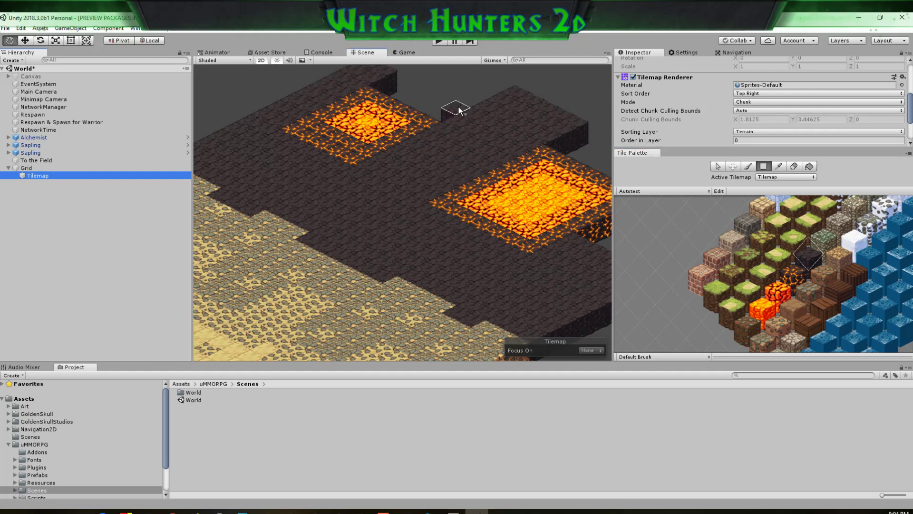
{"action": "middle_click_drag", "start_coordinate": [455, 107], "coordinate": [463, 132]}
{"action": "left_click_drag", "start_coordinate": [391, 85], "coordinate": [503, 116]}
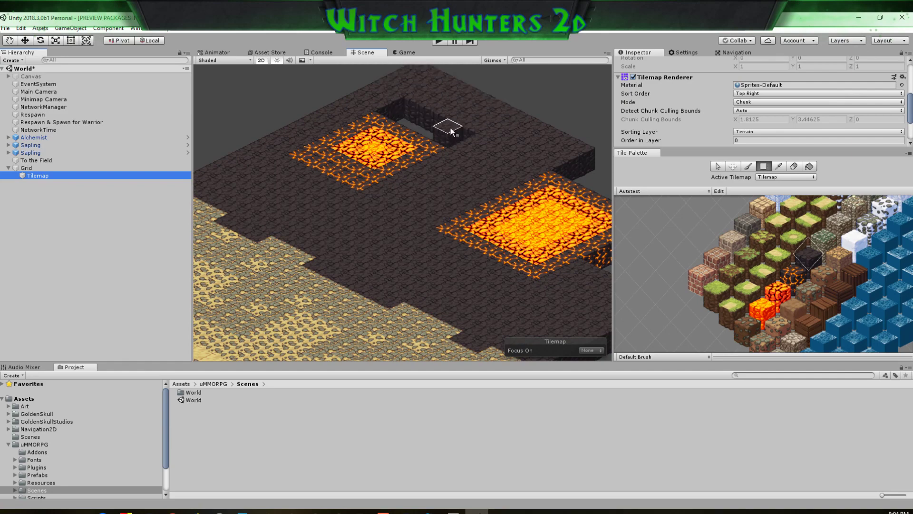
{"action": "left_click_drag", "start_coordinate": [398, 107], "coordinate": [464, 133]}
{"action": "middle_click_drag", "start_coordinate": [464, 133], "coordinate": [379, 134]}
Extend the dark rock ground around the outer side of the larger lava pool until the pool is enclosed
{"action": "left_click_drag", "start_coordinate": [436, 138], "coordinate": [590, 169]}
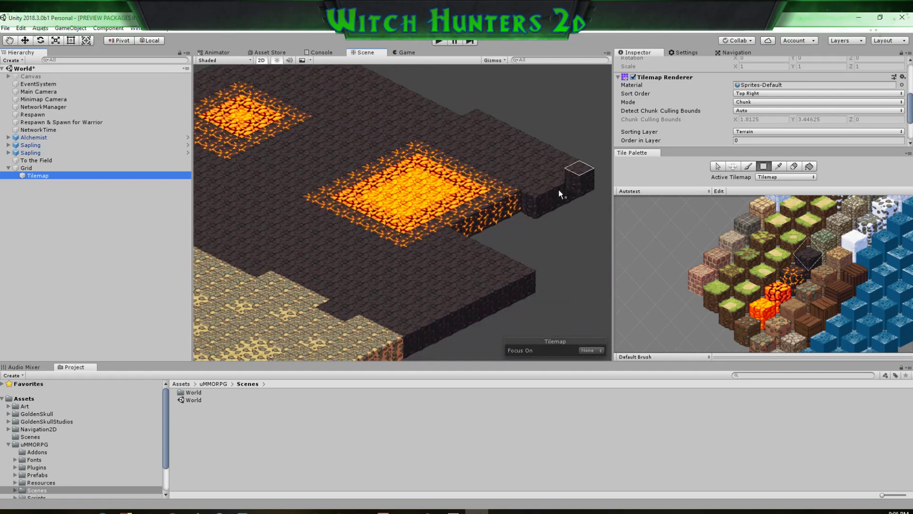
{"action": "left_click_drag", "start_coordinate": [473, 227], "coordinate": [582, 215]}
{"action": "middle_click_drag", "start_coordinate": [542, 248], "coordinate": [487, 234]}
{"action": "mouse_move", "coordinate": [483, 261]}
{"action": "left_mouse_down"}
{"action": "mouse_move", "coordinate": [527, 239]}
{"action": "mouse_move", "coordinate": [565, 183]}
{"action": "mouse_move", "coordinate": [541, 159]}
{"action": "left_mouse_up"}
{"action": "middle_click_drag", "start_coordinate": [440, 215], "coordinate": [521, 229]}
{"action": "middle_click_drag", "start_coordinate": [470, 256], "coordinate": [546, 247]}
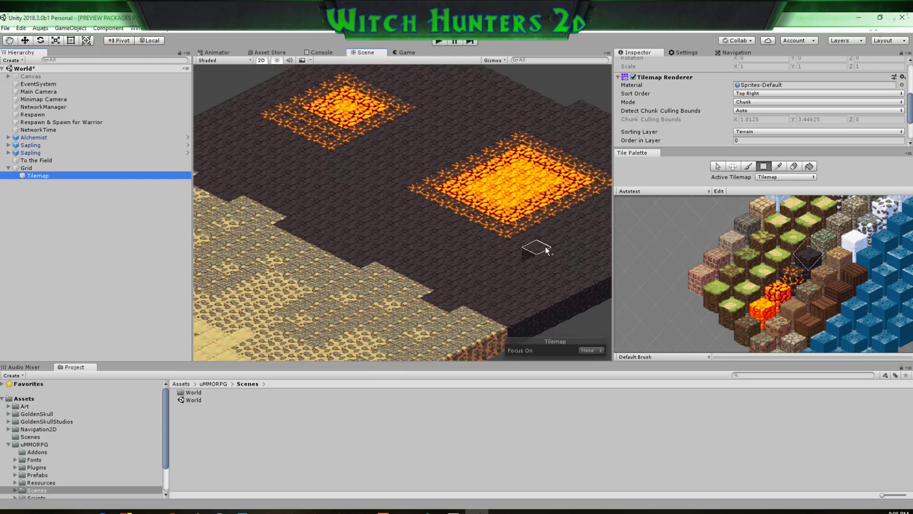
{"action": "middle_click_drag", "start_coordinate": [434, 240], "coordinate": [456, 264]}
Paint cracked lava rock tiles irregularly around the larger lava pool and beside the smaller pool's side facing it
{"action": "left_click", "coordinate": [791, 270]}
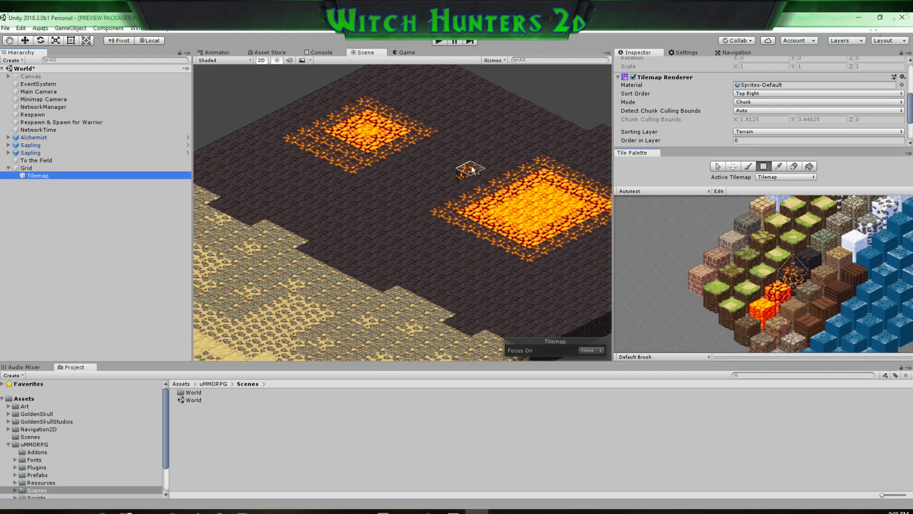
{"action": "left_click", "coordinate": [430, 146]}
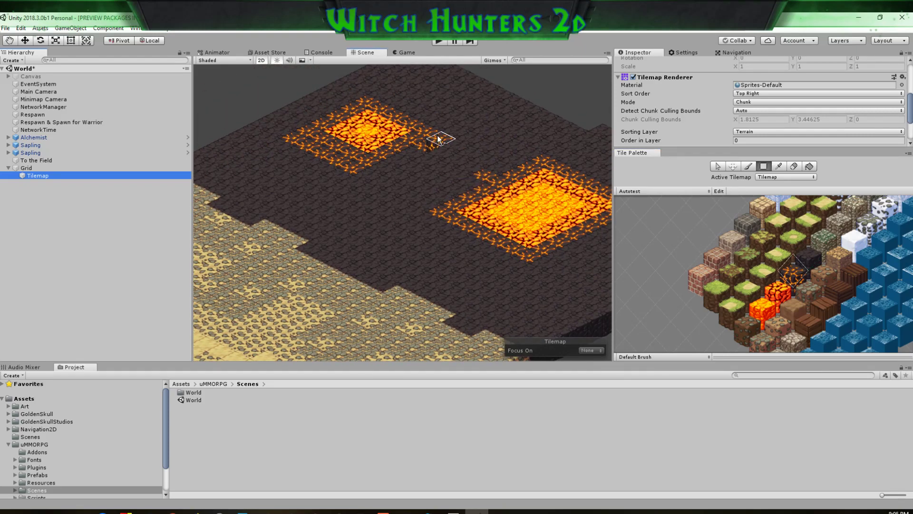
{"action": "left_click", "coordinate": [438, 138]}
{"action": "left_click", "coordinate": [564, 153]}
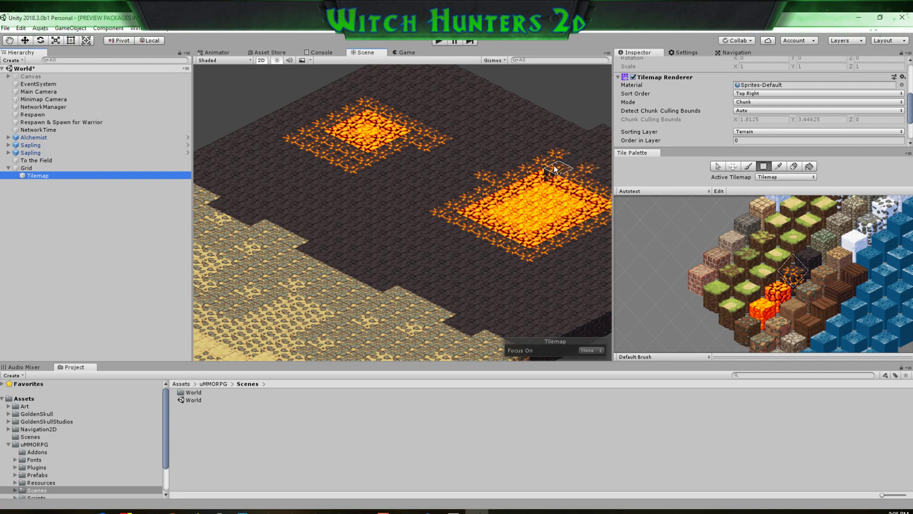
{"action": "middle_click_drag", "start_coordinate": [586, 167], "coordinate": [483, 155]}
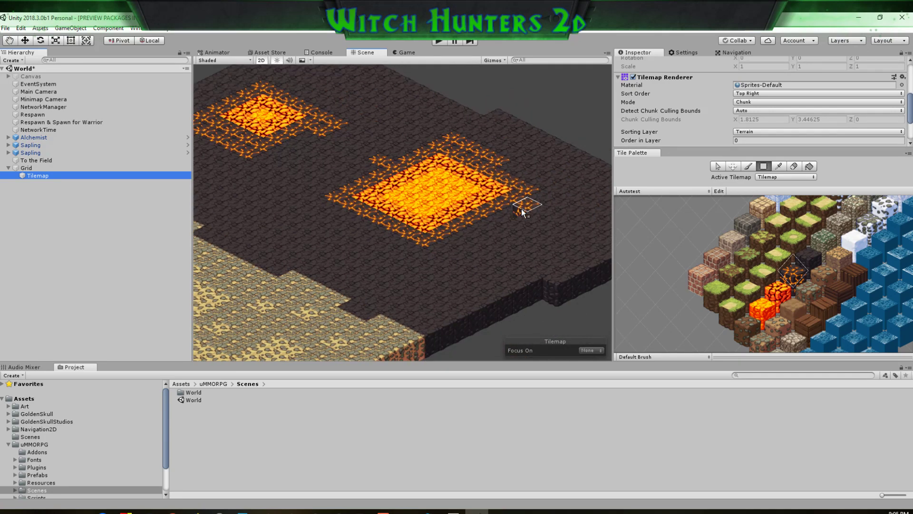
{"action": "left_click", "coordinate": [469, 231]}
{"action": "middle_click_drag", "start_coordinate": [474, 227], "coordinate": [559, 247]}
{"action": "left_click", "coordinate": [452, 187]}
Add more cracked lava rock tiles along the back edge of the smaller lava pool
{"action": "middle_click_drag", "start_coordinate": [442, 172], "coordinate": [515, 189]}
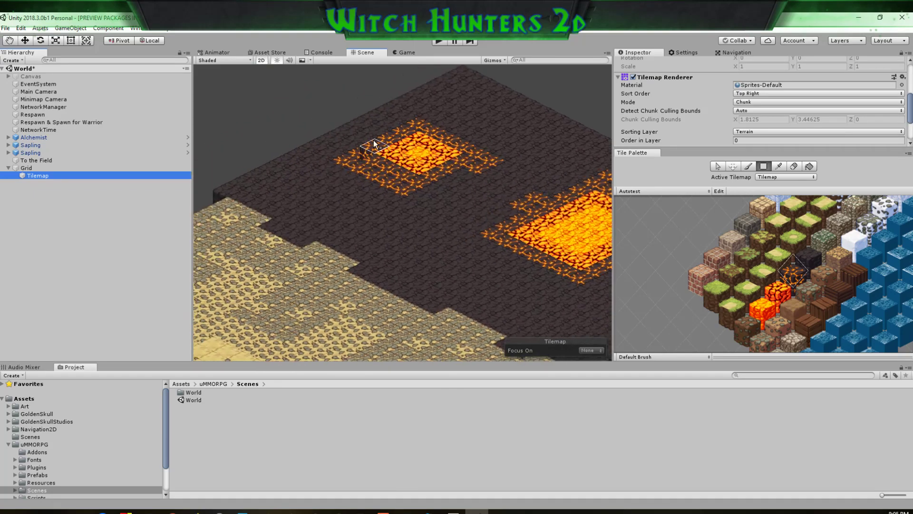
{"action": "left_click_drag", "start_coordinate": [366, 135], "coordinate": [375, 131]}
{"action": "left_click", "coordinate": [404, 116]}
Look over the painted terrain from the lava pools back to the grass field with the sand path
{"action": "mouse_move", "coordinate": [434, 241]}
{"action": "middle_mouse_down"}
{"action": "mouse_move", "coordinate": [427, 220]}
{"action": "mouse_move", "coordinate": [392, 210]}
{"action": "middle_mouse_up"}
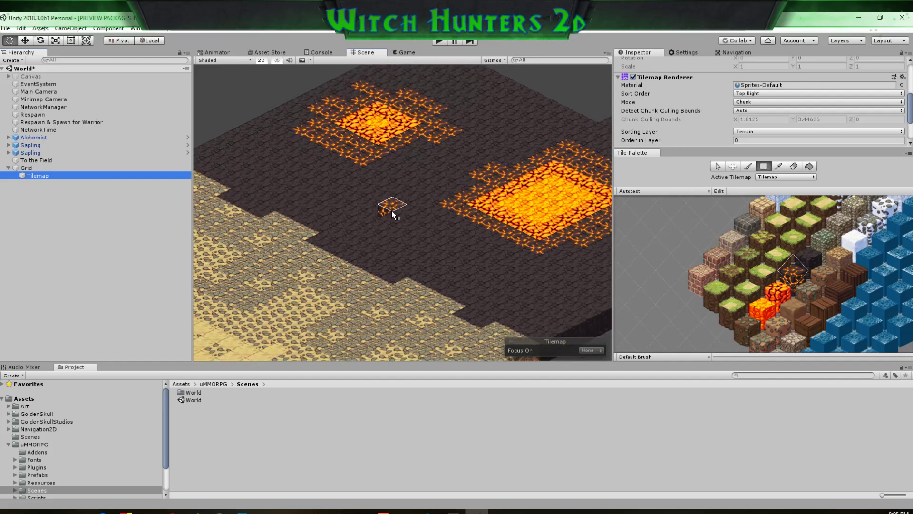
{"action": "middle_click_drag", "start_coordinate": [508, 266], "coordinate": [409, 267]}
{"action": "middle_click_drag", "start_coordinate": [494, 294], "coordinate": [451, 275]}
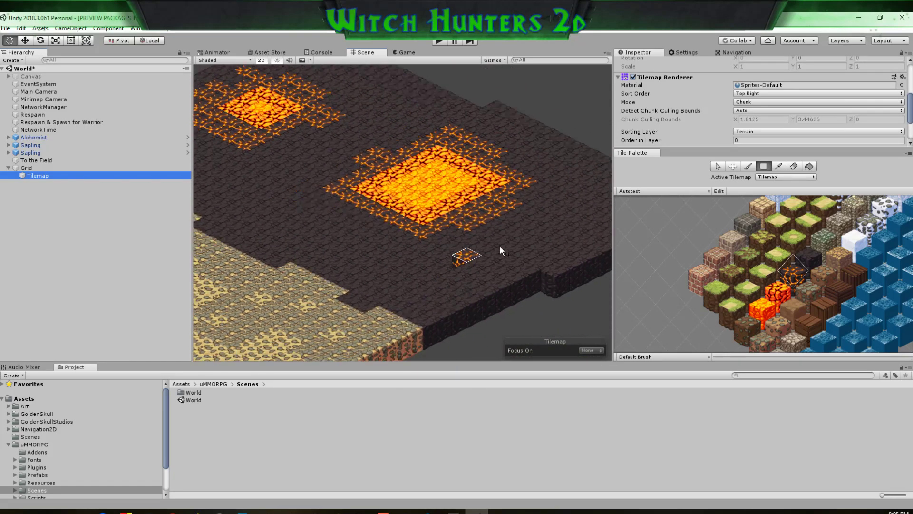
{"action": "middle_click_drag", "start_coordinate": [352, 266], "coordinate": [548, 213]}
{"action": "mouse_move", "coordinate": [388, 259]}
{"action": "middle_mouse_down"}
{"action": "mouse_move", "coordinate": [534, 244]}
{"action": "mouse_move", "coordinate": [556, 260]}
{"action": "middle_mouse_up"}
{"action": "middle_click_drag", "start_coordinate": [417, 272], "coordinate": [529, 249]}
{"action": "middle_click_drag", "start_coordinate": [467, 283], "coordinate": [447, 210]}
{"action": "mouse_move", "coordinate": [520, 258]}
{"action": "middle_mouse_down"}
{"action": "mouse_move", "coordinate": [497, 222]}
{"action": "mouse_move", "coordinate": [470, 207]}
{"action": "middle_mouse_up"}
{"action": "middle_click_drag", "start_coordinate": [546, 215], "coordinate": [499, 223]}
Save the scene under the name WorldDirty in the project's Assets/Scenes folder
{"action": "left_click", "coordinate": [6, 28]}
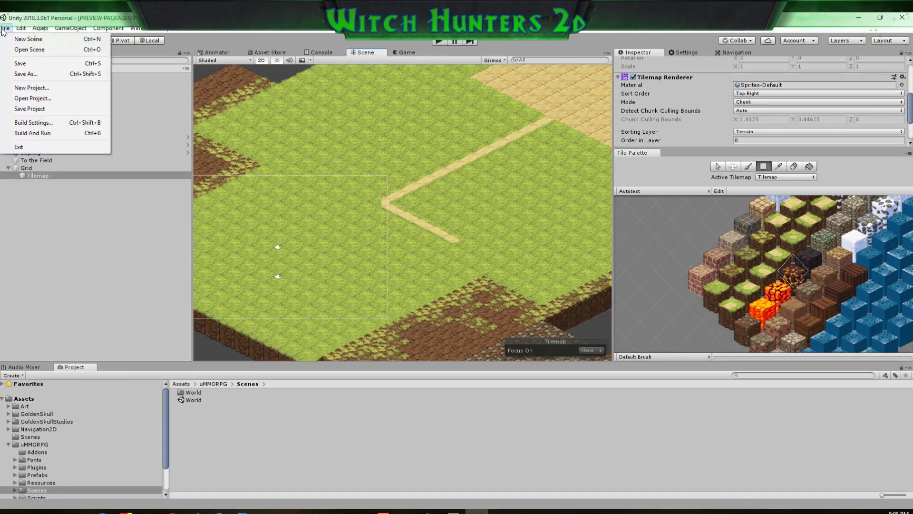
{"action": "left_click", "coordinate": [31, 75]}
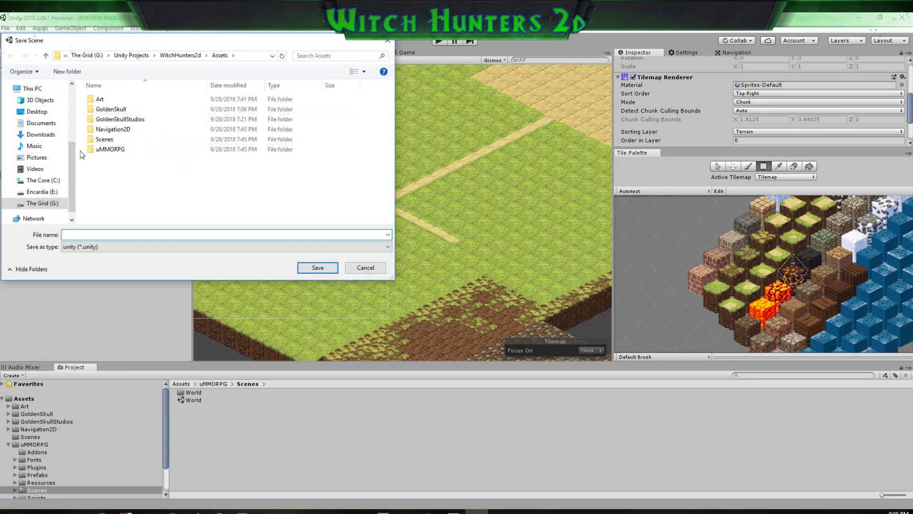
{"action": "double_click", "coordinate": [107, 140]}
{"action": "left_click", "coordinate": [100, 233]}
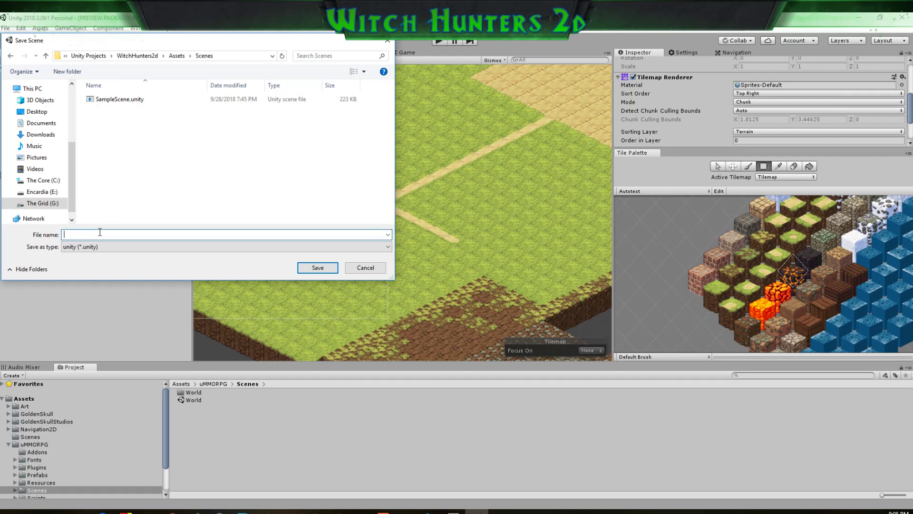
{"action": "type", "text": "Dirty"}
{"action": "key", "text": "Return"}
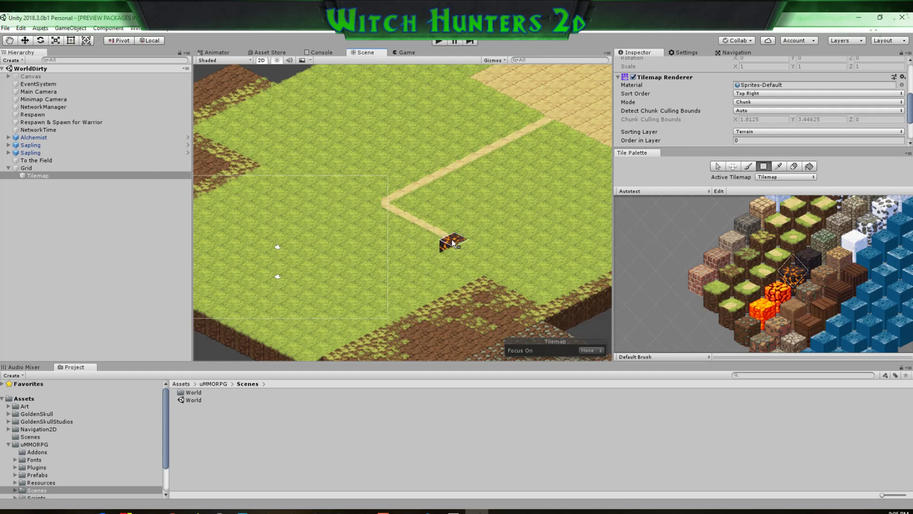
Move the Respawn and Respawn & Spawn for Warrior objects onto the grass field, near the cameras
{"action": "middle_click_drag", "start_coordinate": [452, 244], "coordinate": [591, 203]}
{"action": "middle_click_drag", "start_coordinate": [478, 235], "coordinate": [529, 226]}
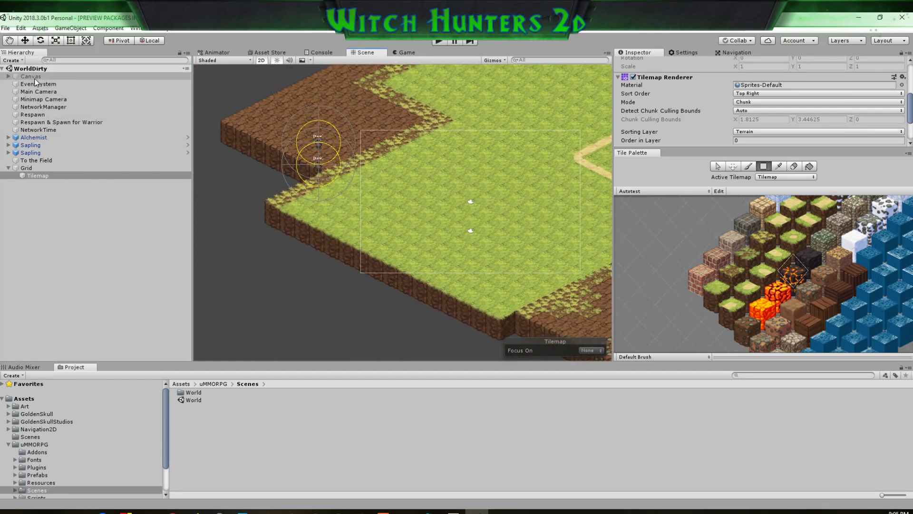
{"action": "left_click", "coordinate": [33, 114]}
{"action": "left_click", "coordinate": [28, 41]}
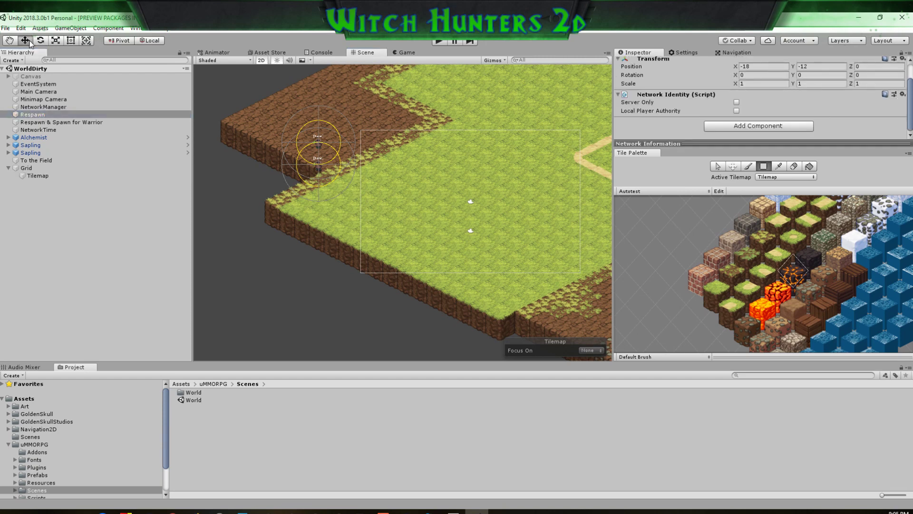
{"action": "left_click_drag", "start_coordinate": [413, 257], "coordinate": [470, 215]}
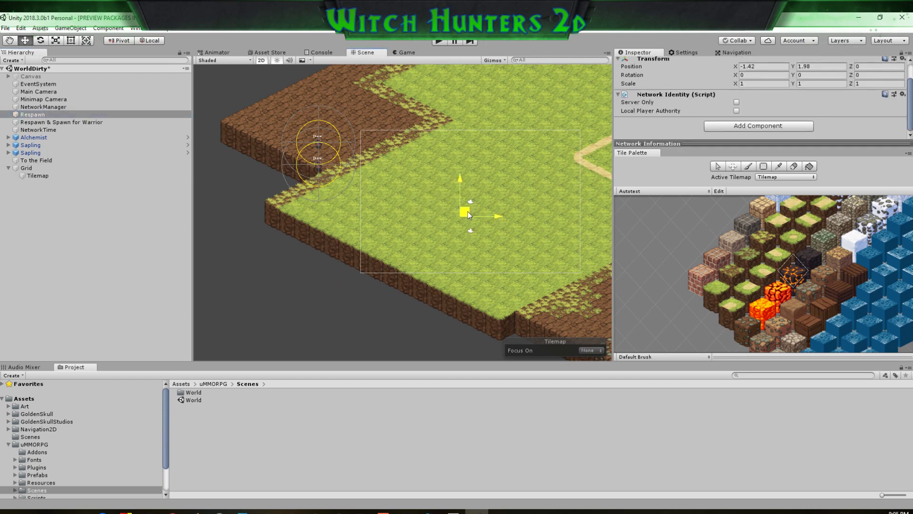
{"action": "left_click", "coordinate": [72, 122]}
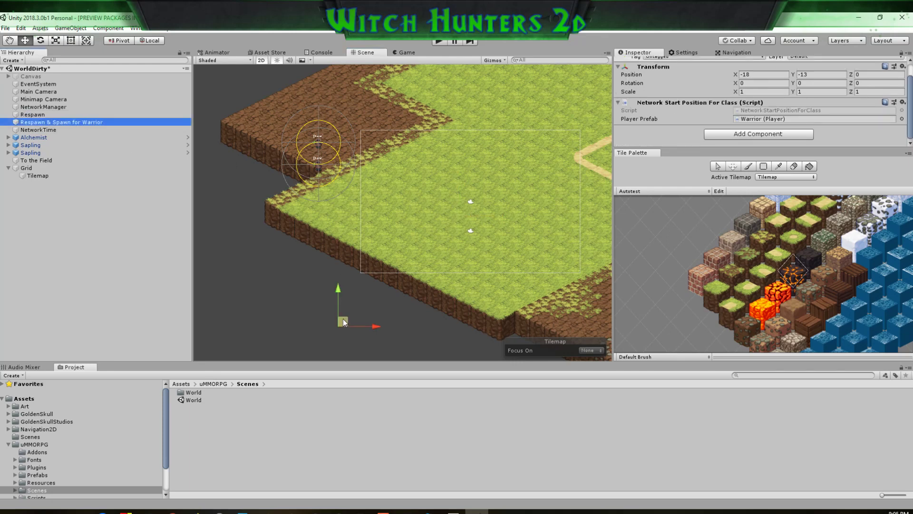
{"action": "left_click_drag", "start_coordinate": [343, 321], "coordinate": [488, 206]}
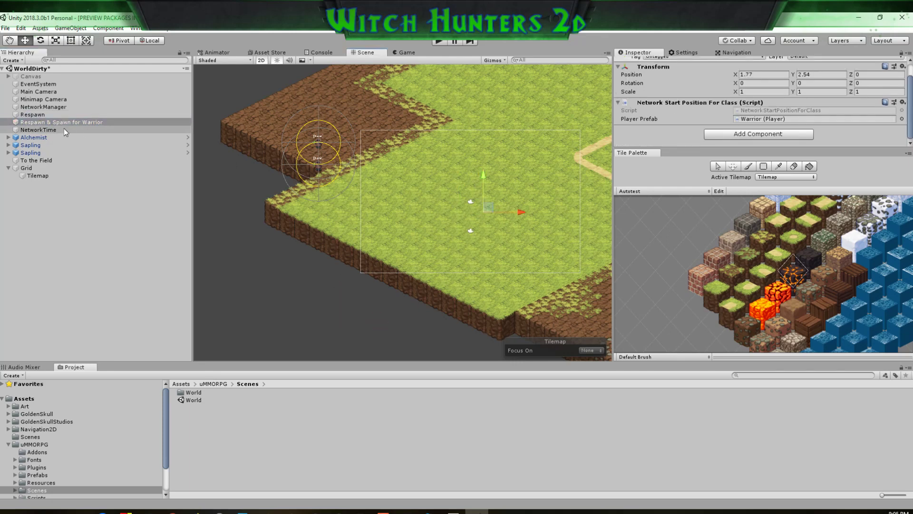
Move the To the Field object onto the grass field, to about X 6.6, Y 21.67
{"action": "left_click", "coordinate": [37, 161]}
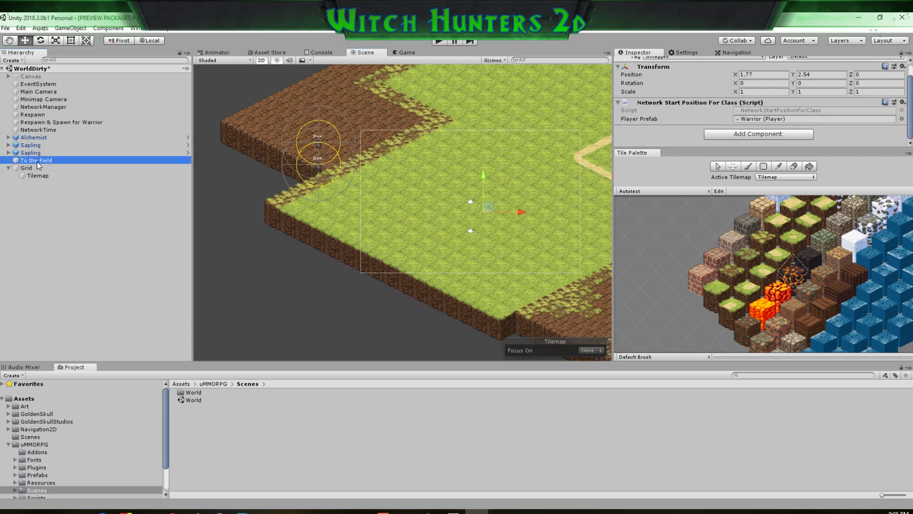
{"action": "left_click_drag", "start_coordinate": [279, 155], "coordinate": [531, 107]}
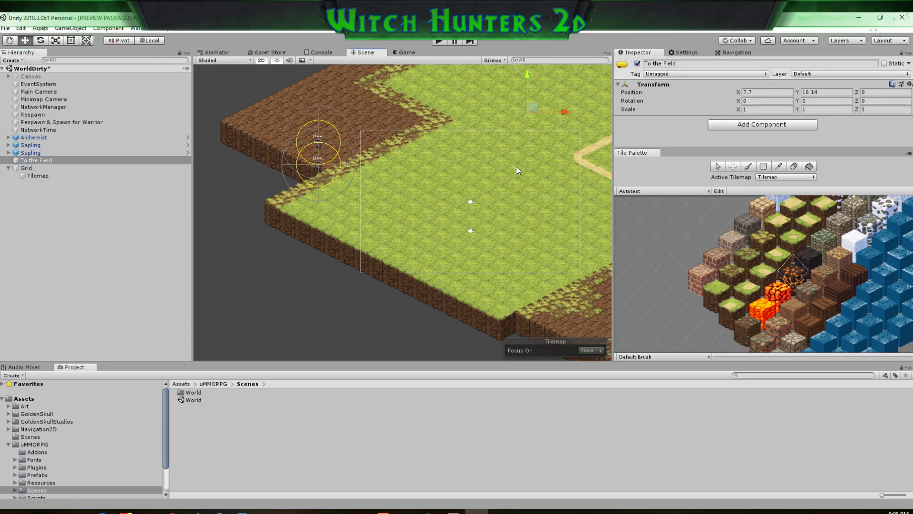
{"action": "middle_click_drag", "start_coordinate": [516, 167], "coordinate": [343, 170]}
{"action": "left_click_drag", "start_coordinate": [361, 110], "coordinate": [558, 173]}
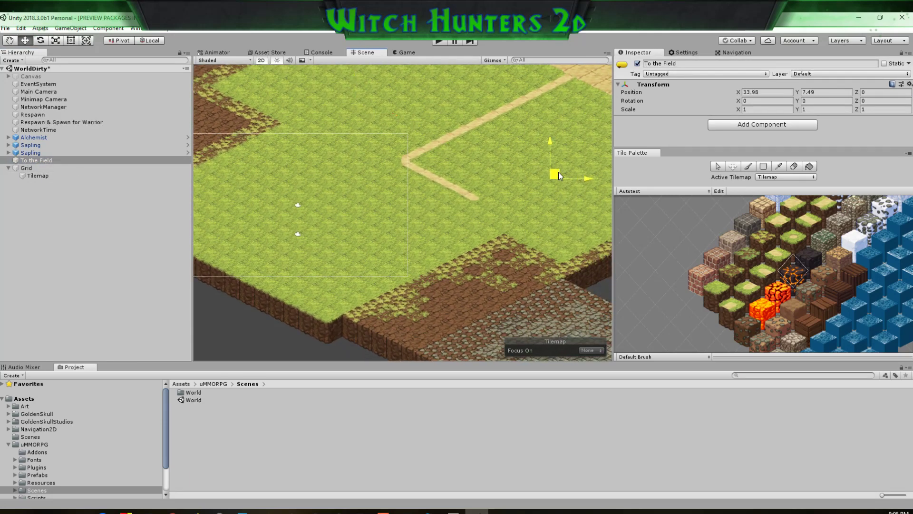
{"action": "middle_click_drag", "start_coordinate": [558, 172], "coordinate": [464, 187]}
{"action": "left_click_drag", "start_coordinate": [430, 173], "coordinate": [237, 91]}
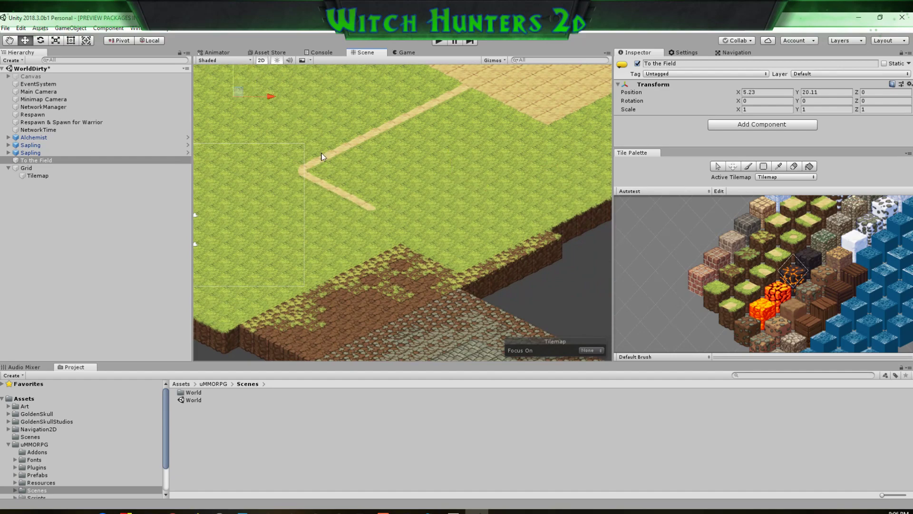
{"action": "middle_click_drag", "start_coordinate": [300, 141], "coordinate": [374, 148]}
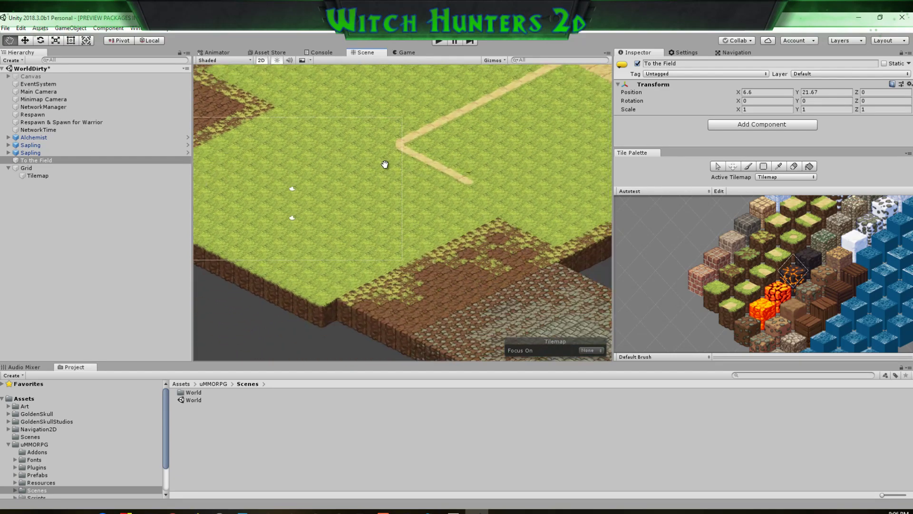
Move the Respawn object onto the stone-paved area, to about X 38.25, Y -16.68
{"action": "left_click", "coordinate": [36, 116]}
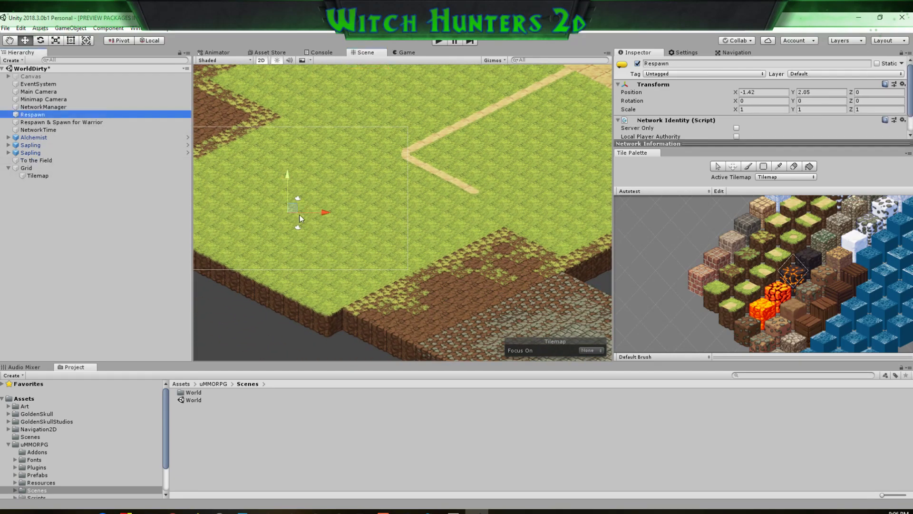
{"action": "left_click_drag", "start_coordinate": [296, 206], "coordinate": [540, 316]}
{"action": "middle_click_drag", "start_coordinate": [540, 316], "coordinate": [486, 269]}
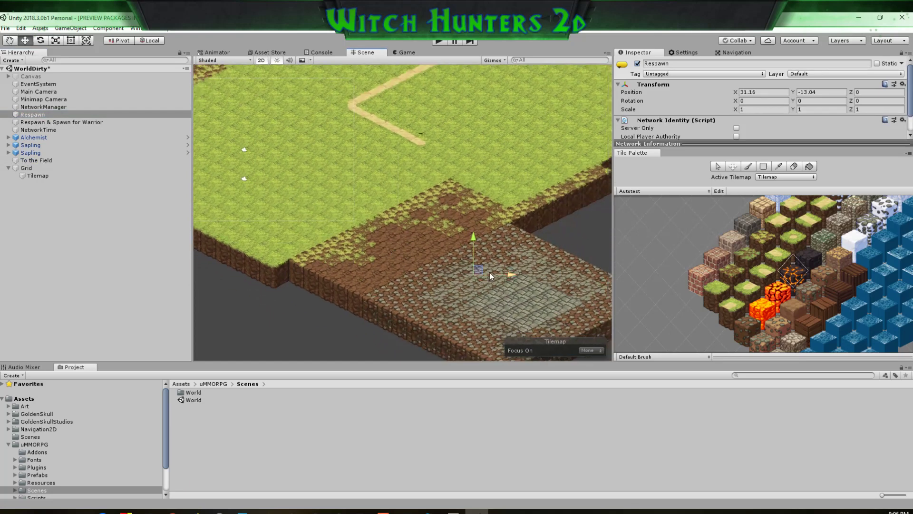
Move the Respawn & Spawn for Warrior object onto the stone-paved area, to about X 35.39, Y -18.08
{"action": "left_click", "coordinate": [57, 122]}
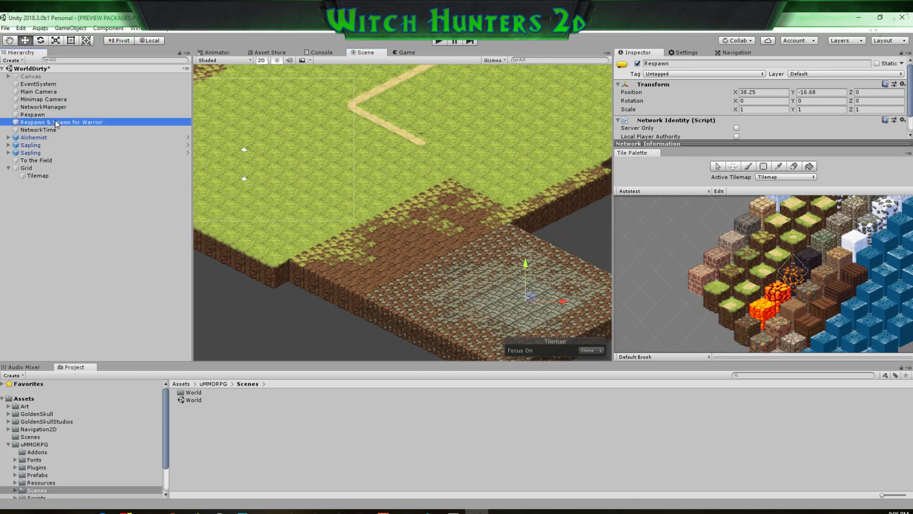
{"action": "left_click_drag", "start_coordinate": [263, 154], "coordinate": [509, 307]}
{"action": "middle_click_drag", "start_coordinate": [408, 263], "coordinate": [471, 274]}
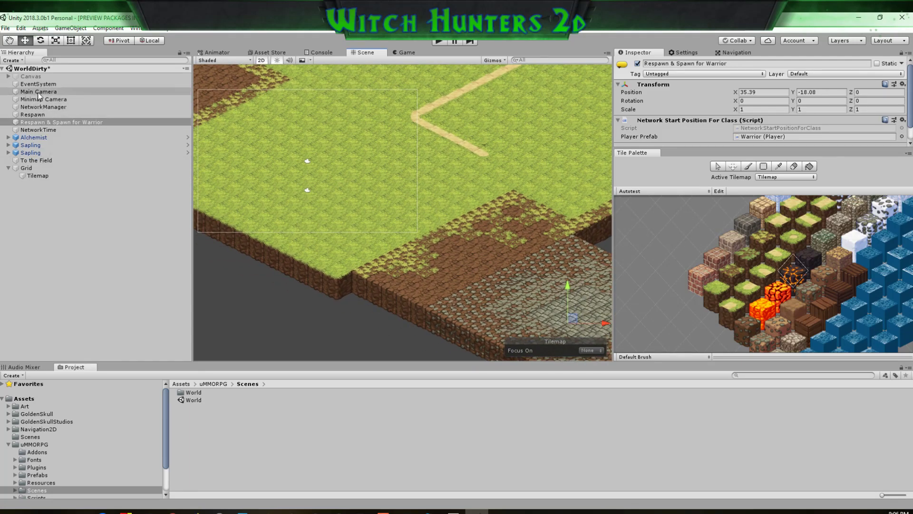
Move the Alchemist NPC onto the stone-paved area, to about X 35.69, Y -14.3
{"action": "double_click", "coordinate": [32, 137]}
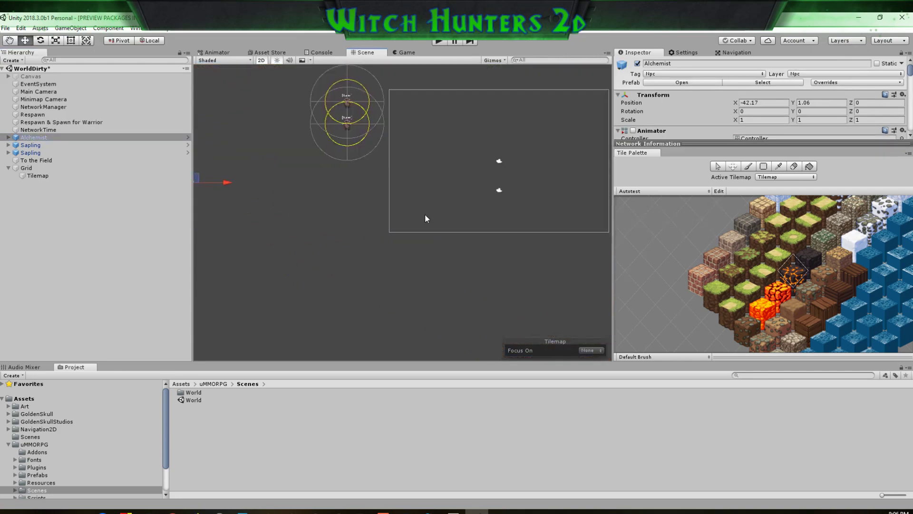
{"action": "left_click_drag", "start_coordinate": [197, 178], "coordinate": [514, 204]}
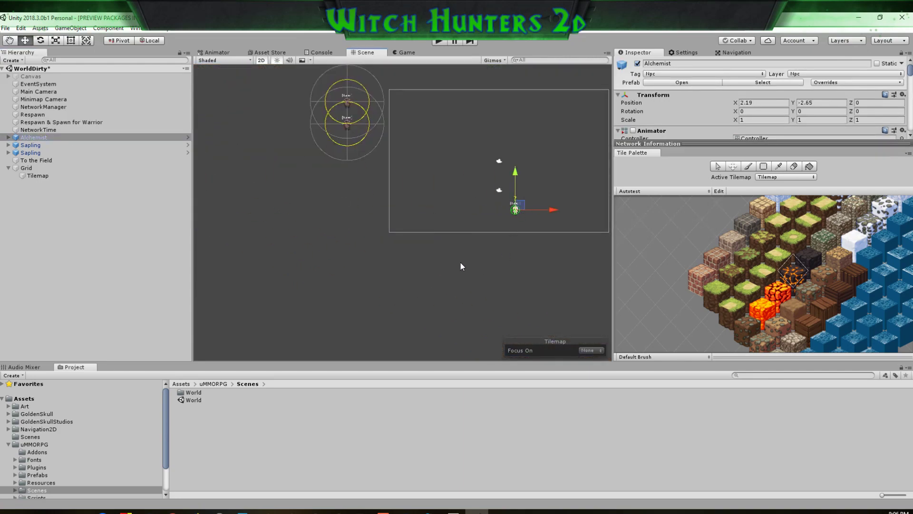
{"action": "middle_click_drag", "start_coordinate": [461, 262], "coordinate": [320, 265]}
{"action": "left_click_drag", "start_coordinate": [380, 215], "coordinate": [599, 283]}
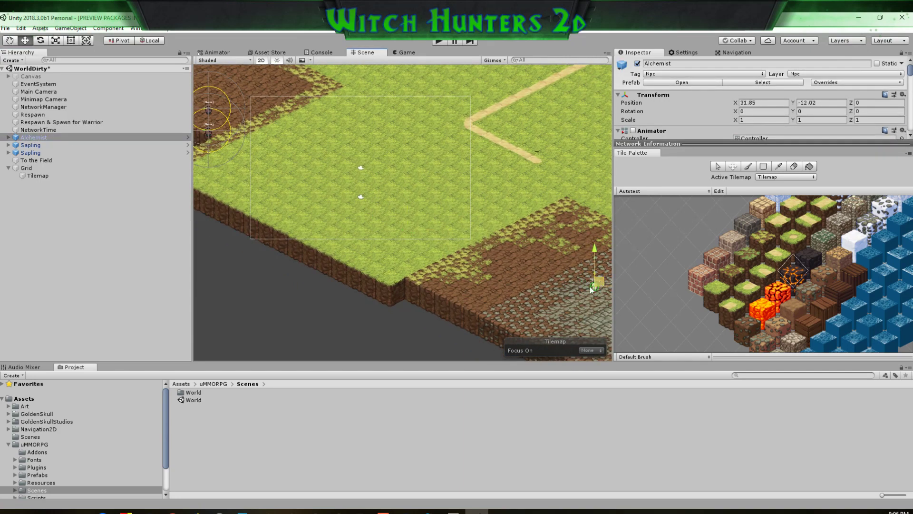
{"action": "middle_click_drag", "start_coordinate": [555, 315], "coordinate": [438, 279]}
{"action": "left_click_drag", "start_coordinate": [483, 246], "coordinate": [512, 262]}
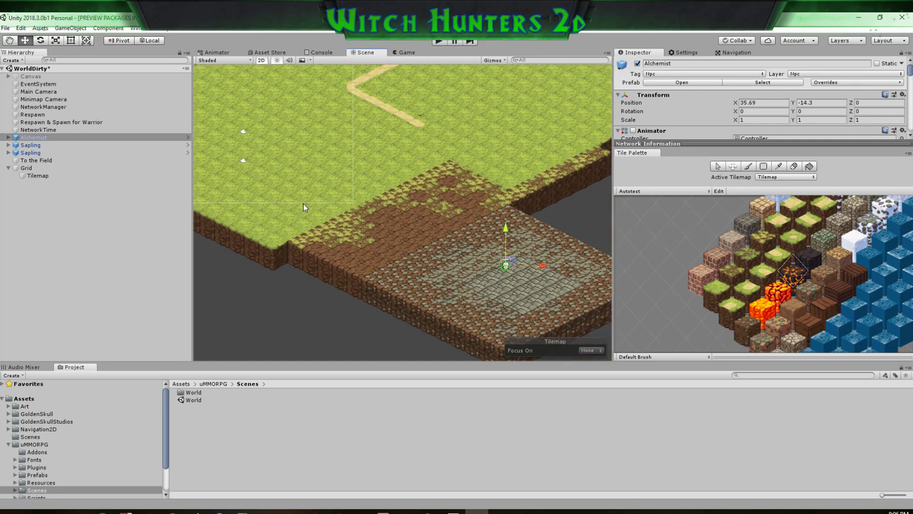
{"action": "middle_click_drag", "start_coordinate": [306, 206], "coordinate": [465, 254]}
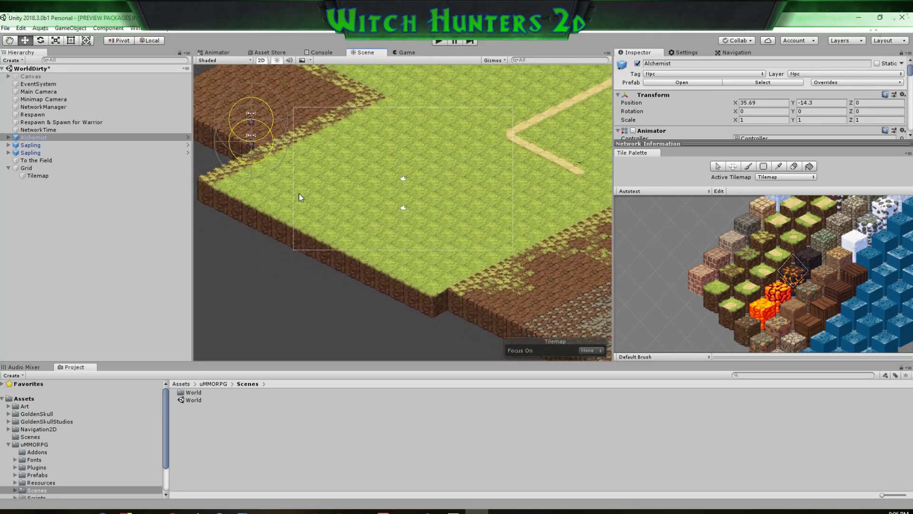
Move both Sapling monsters onto the lower part of the grass field, the first to about X 0.53, Y 8.55
{"action": "left_click", "coordinate": [43, 145]}
{"action": "left_click_drag", "start_coordinate": [257, 115], "coordinate": [400, 142]}
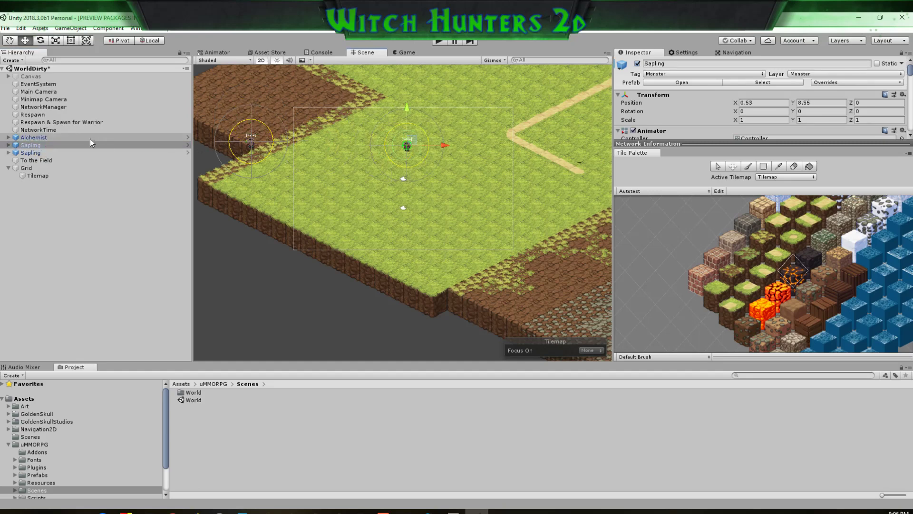
{"action": "left_click", "coordinate": [30, 153]}
{"action": "left_click_drag", "start_coordinate": [260, 143], "coordinate": [368, 171]}
Move the To the Field object closer to the sandy path, to about X 14.86, Y 17.83
{"action": "left_click", "coordinate": [50, 161]}
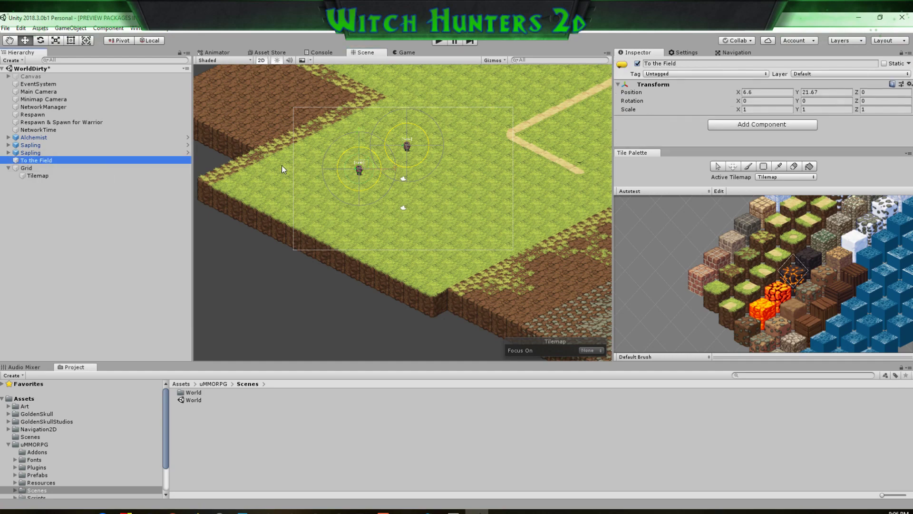
{"action": "middle_click_drag", "start_coordinate": [469, 174], "coordinate": [386, 237]}
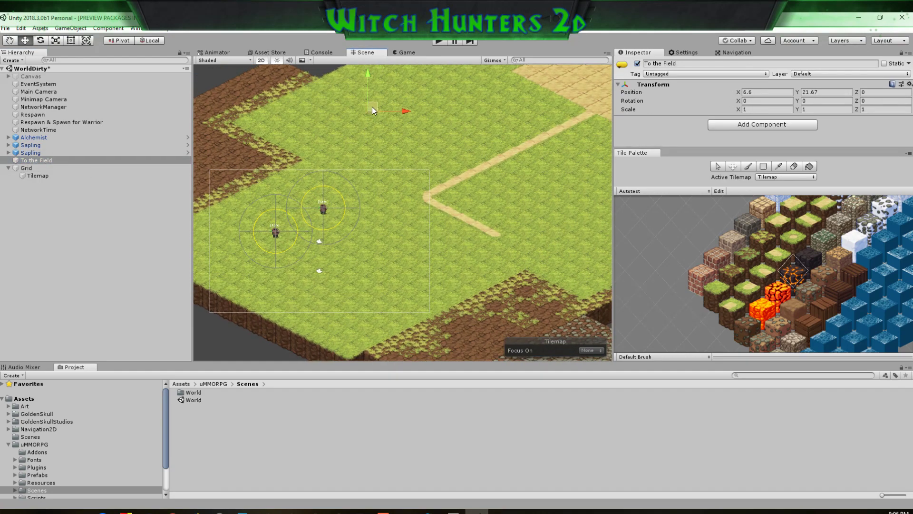
{"action": "left_click_drag", "start_coordinate": [372, 106], "coordinate": [430, 136]}
Move the two Sapling monsters to the upper grass field, to about X 2.16, Y 22.4 and X -2.98, Y 18.03
{"action": "left_click", "coordinate": [323, 208]}
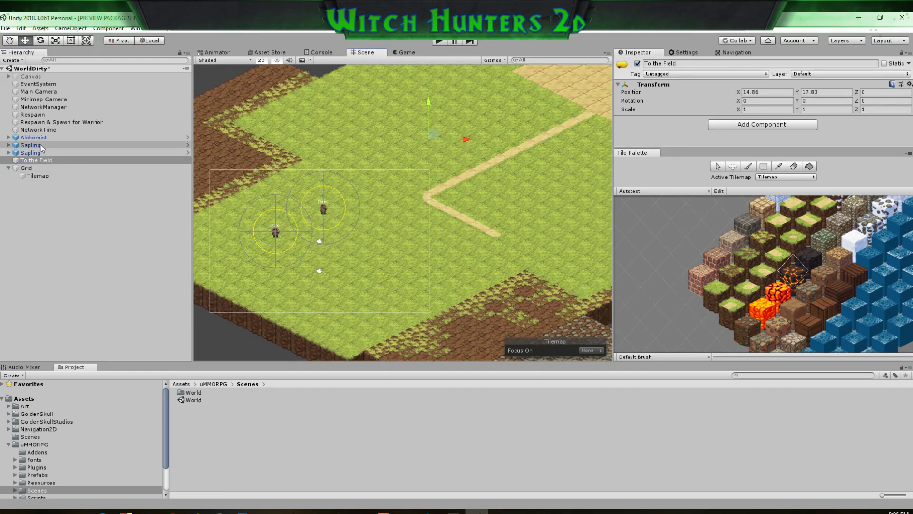
{"action": "left_click_drag", "start_coordinate": [324, 208], "coordinate": [342, 105]}
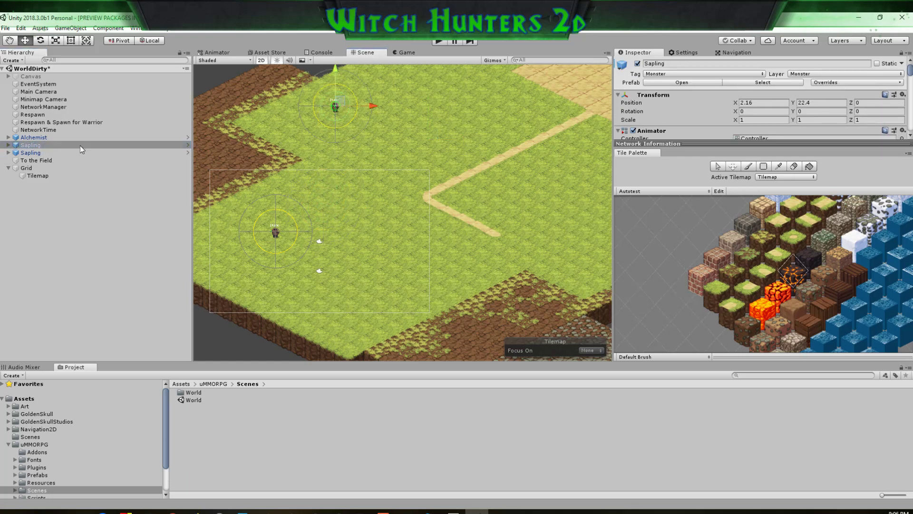
{"action": "left_click", "coordinate": [277, 231]}
{"action": "left_click_drag", "start_coordinate": [281, 229], "coordinate": [303, 135]}
{"action": "middle_click_drag", "start_coordinate": [452, 258], "coordinate": [420, 235]}
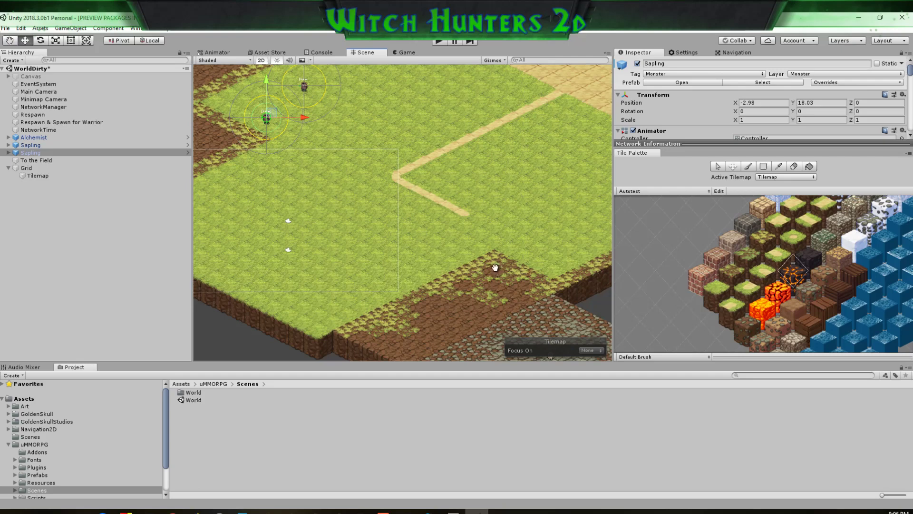
{"action": "middle_click_drag", "start_coordinate": [492, 263], "coordinate": [422, 214]}
{"action": "middle_click_drag", "start_coordinate": [478, 221], "coordinate": [424, 267]}
{"action": "middle_click_drag", "start_coordinate": [484, 161], "coordinate": [432, 261]}
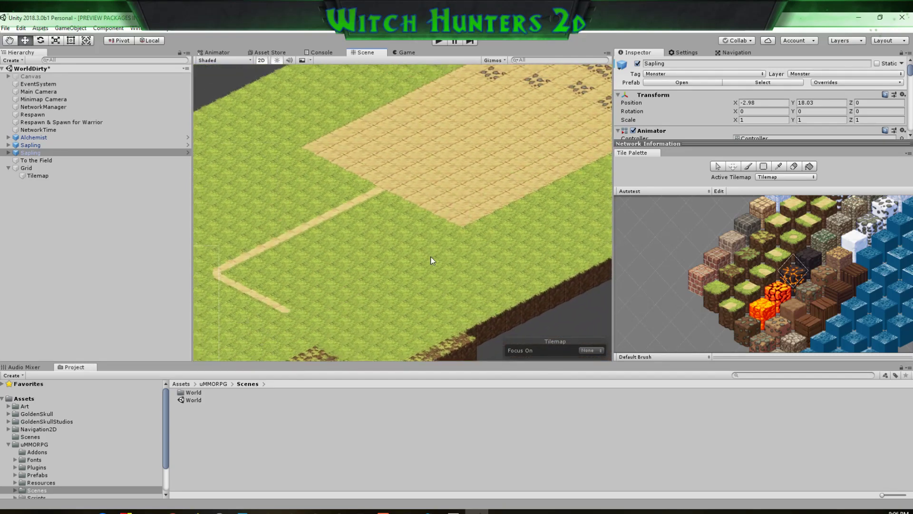
{"action": "middle_click_drag", "start_coordinate": [469, 200], "coordinate": [404, 261]}
{"action": "middle_click_drag", "start_coordinate": [479, 218], "coordinate": [500, 256]}
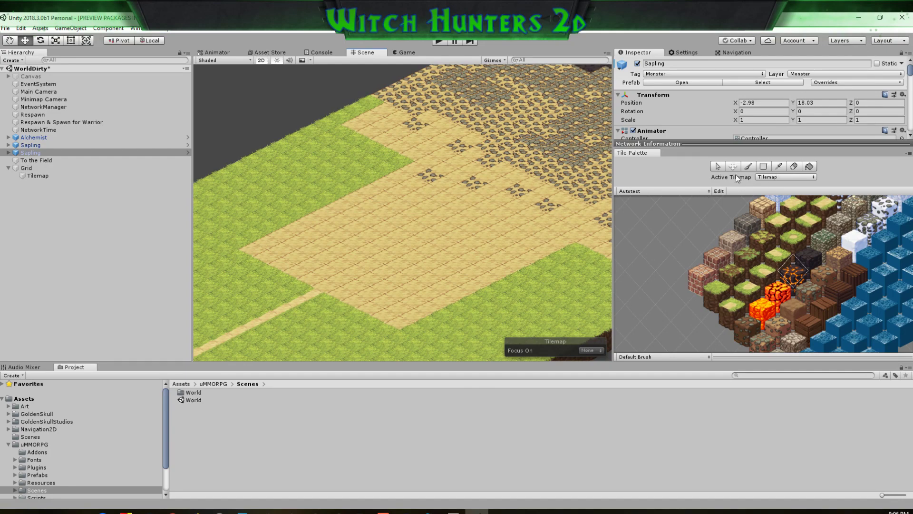
Set up a new tile palette named Buildings with an Isometric Z As Y grid and automatic cell size
{"action": "left_click", "coordinate": [707, 191]}
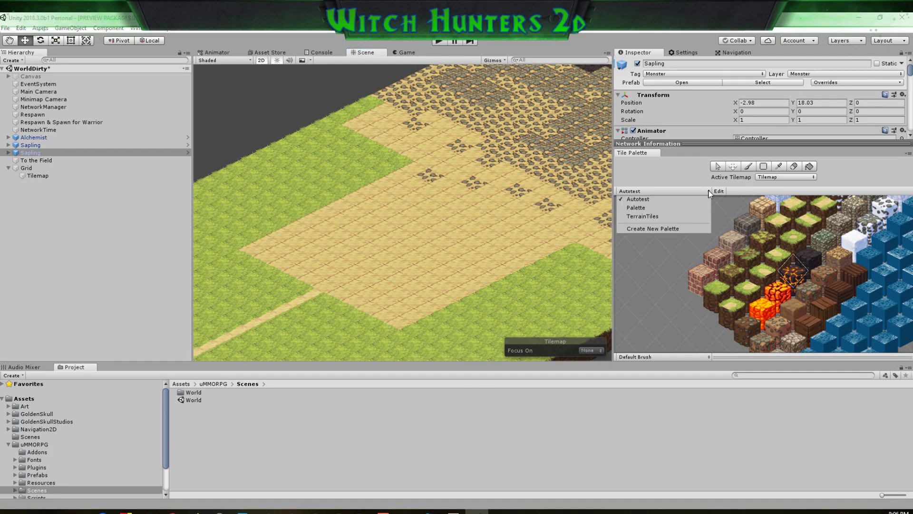
{"action": "left_click", "coordinate": [658, 230]}
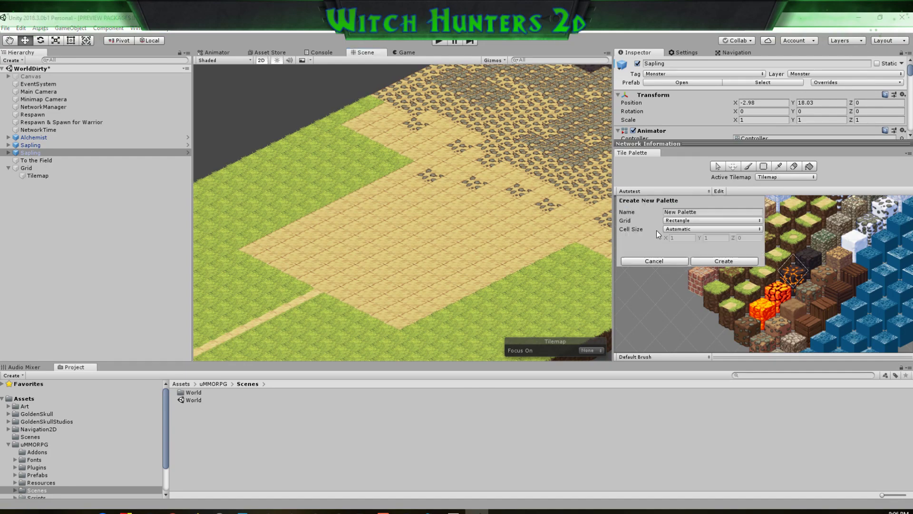
{"action": "left_click", "coordinate": [715, 212]}
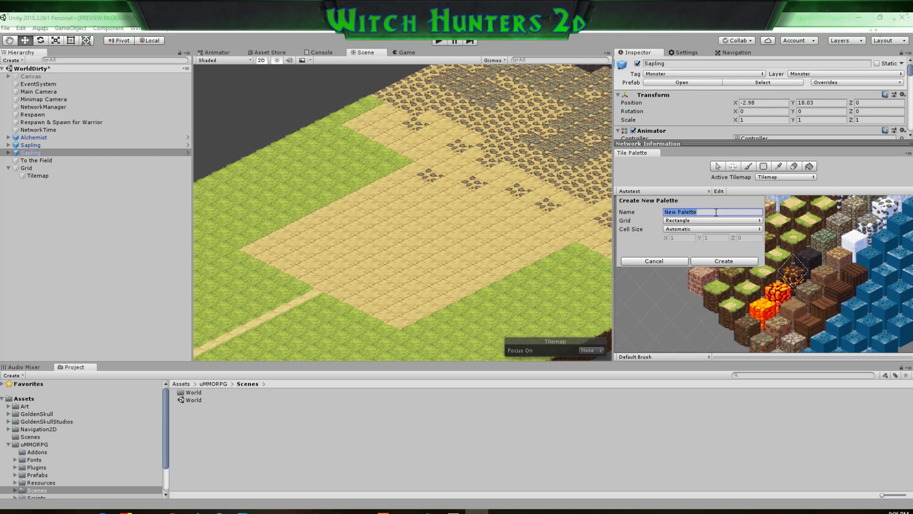
{"action": "type", "text": "Buildings"}
{"action": "left_click", "coordinate": [704, 221]}
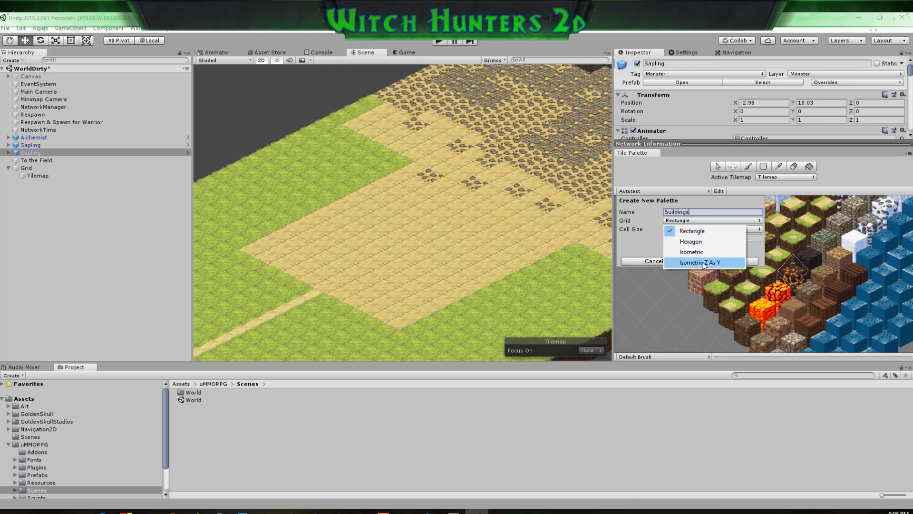
{"action": "left_click", "coordinate": [699, 263]}
{"action": "left_click", "coordinate": [705, 230]}
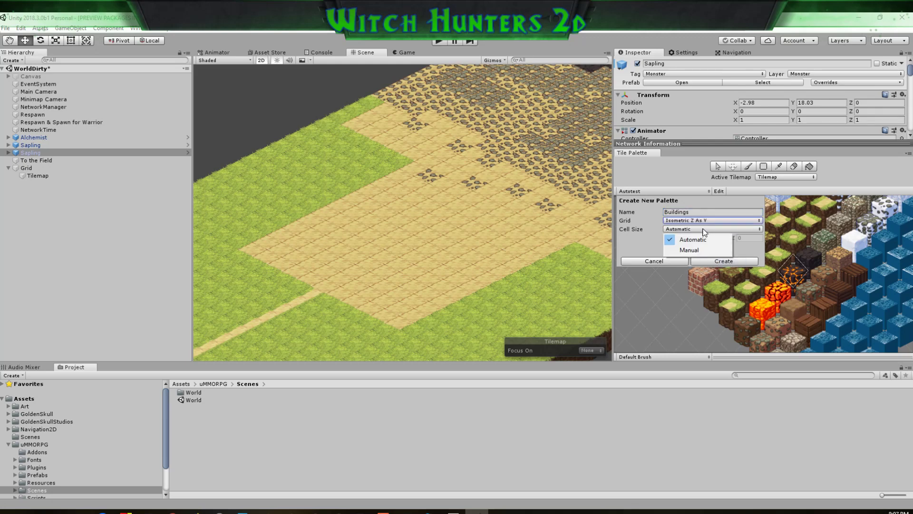
{"action": "left_click", "coordinate": [689, 250]}
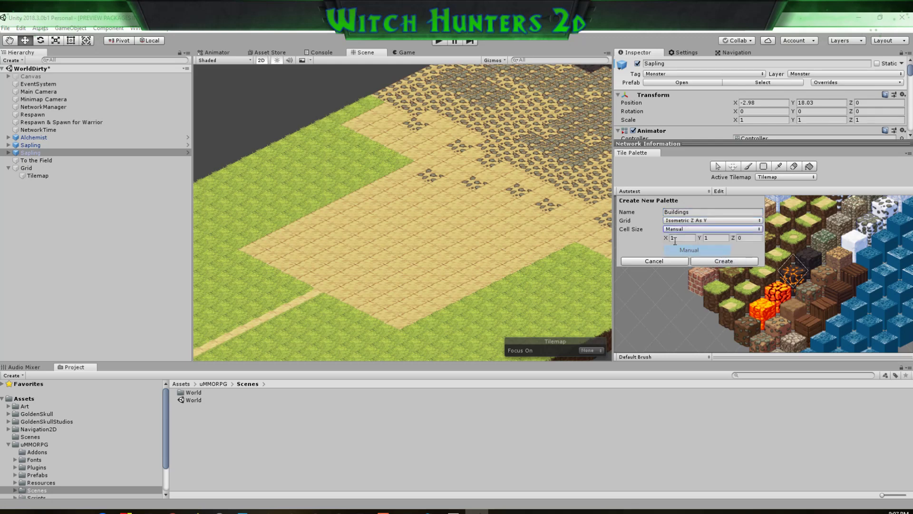
{"action": "left_click", "coordinate": [687, 230]}
{"action": "left_click", "coordinate": [689, 239]}
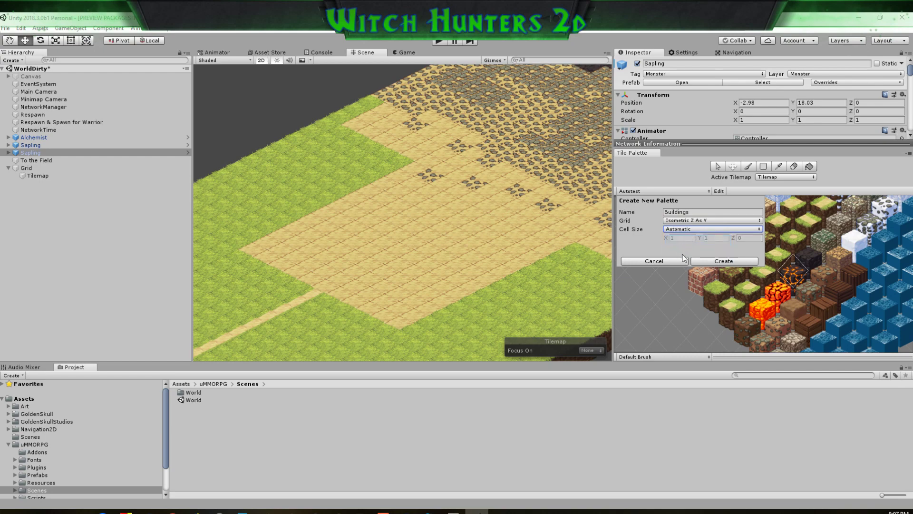
Create the palette inside Assets/Art/Terrain, in the existing New Folder renamed as Buildings
{"action": "left_click", "coordinate": [725, 261]}
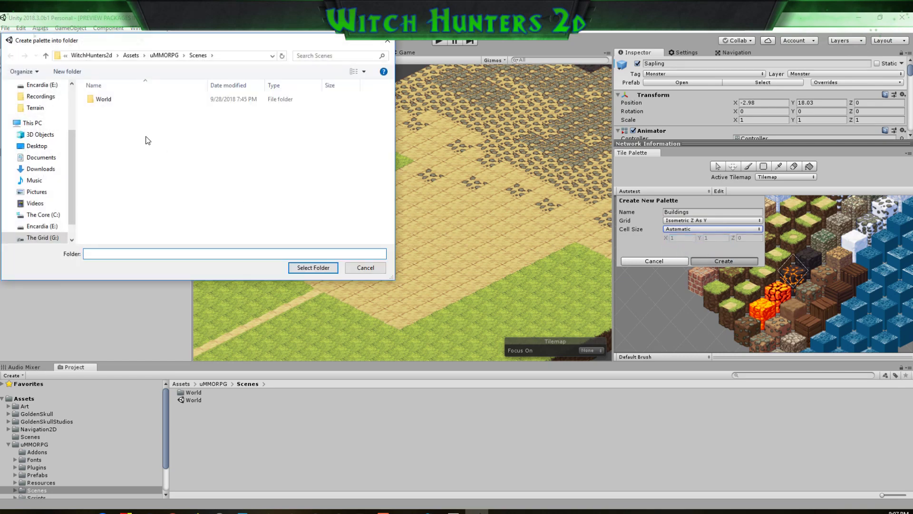
{"action": "left_click", "coordinate": [129, 56]}
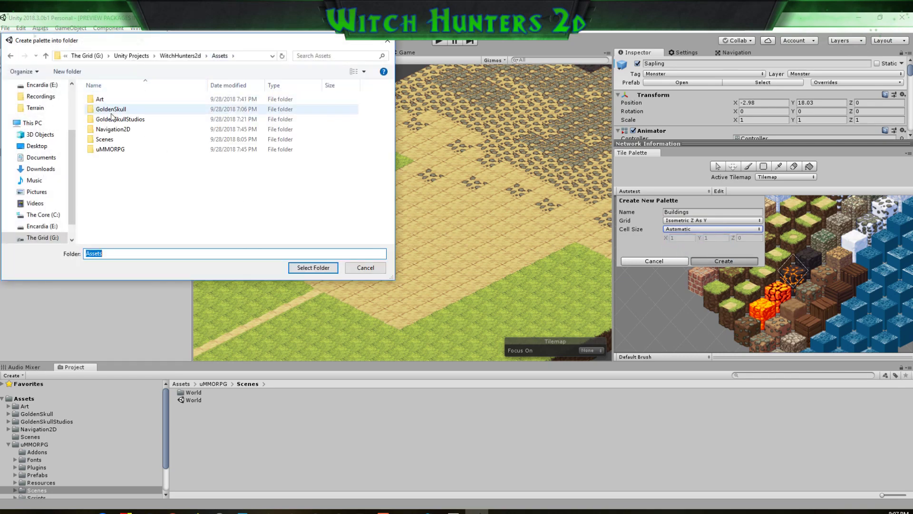
{"action": "double_click", "coordinate": [102, 99]}
{"action": "left_click", "coordinate": [107, 100]}
{"action": "double_click", "coordinate": [107, 101]}
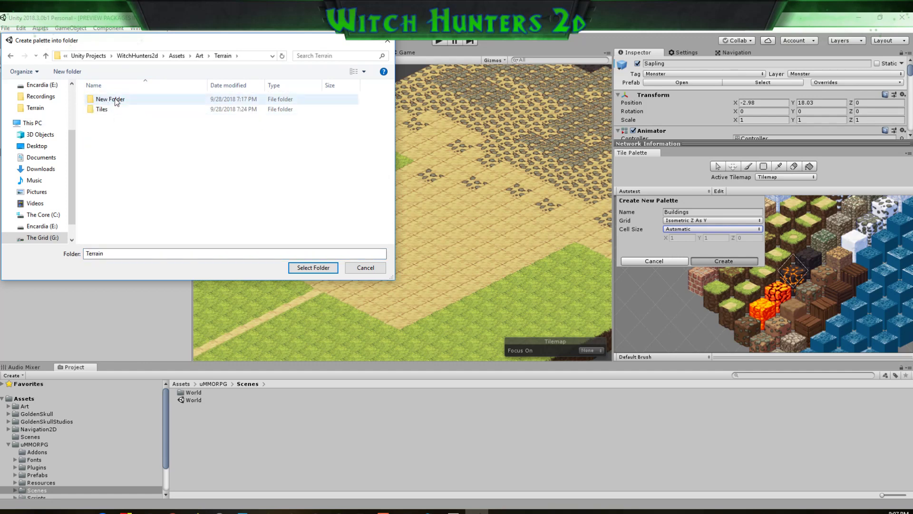
{"action": "left_click", "coordinate": [114, 101]}
{"action": "left_click", "coordinate": [114, 100]}
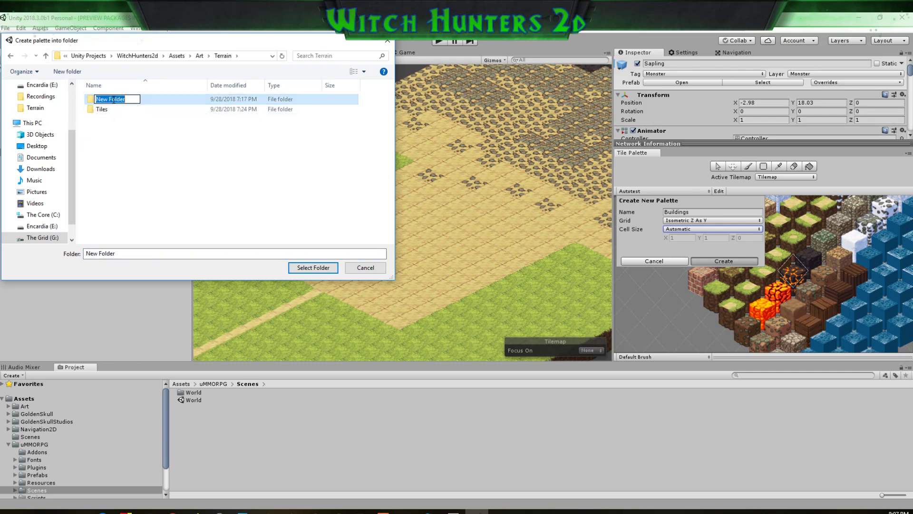
{"action": "type", "text": "Biu"}
{"action": "key", "text": "BackSpace"}
{"action": "key", "text": "BackSpace"}
{"action": "type", "text": "uildings"}
{"action": "key", "text": "Return"}
{"action": "key", "text": "Return"}
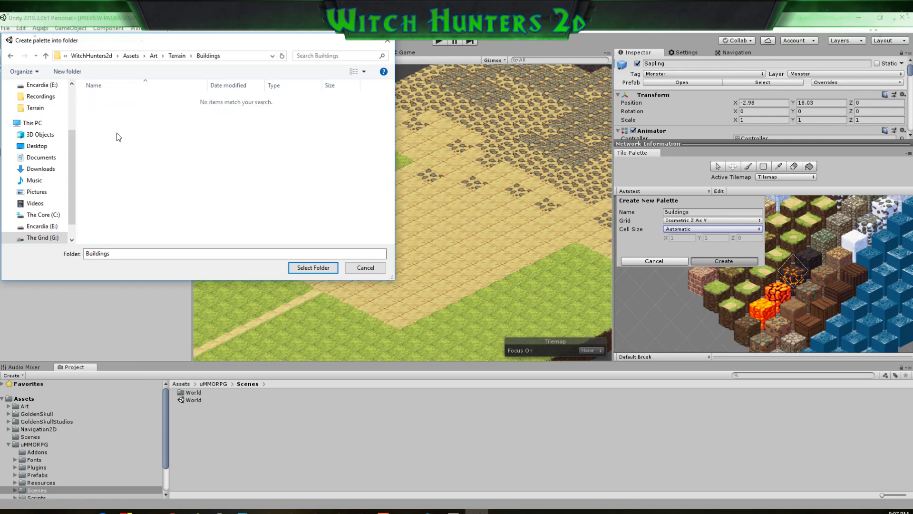
{"action": "left_click", "coordinate": [313, 267]}
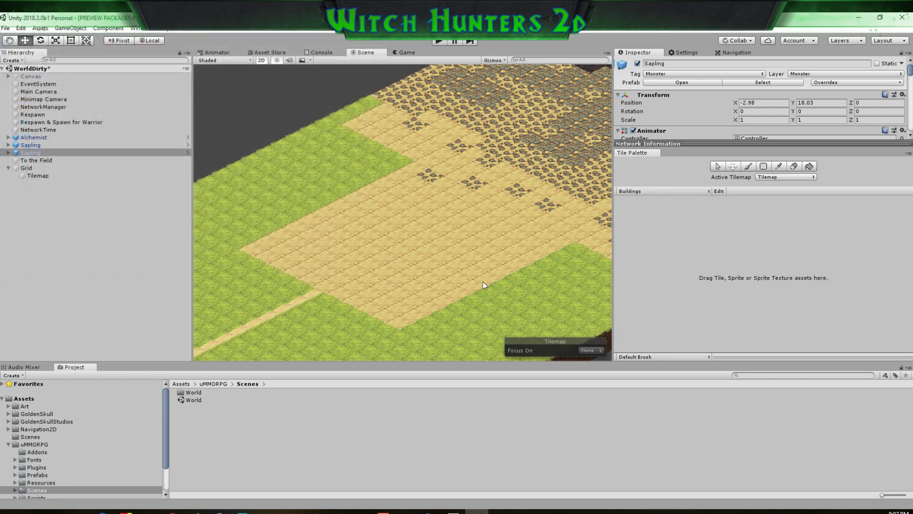
Add the ISO_Tile_Dirt_01_Grass_01 sprite from the starter tile pack to the Buildings palette, saving its tile asset in the Sprites folder
{"action": "double_click", "coordinate": [19, 414]}
{"action": "left_click", "coordinate": [16, 422]}
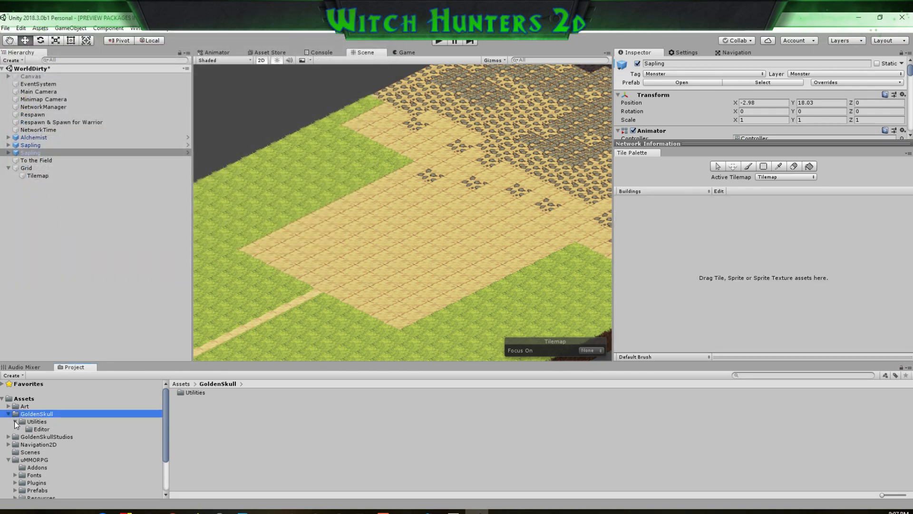
{"action": "left_click", "coordinate": [8, 437]}
{"action": "left_click", "coordinate": [19, 444]}
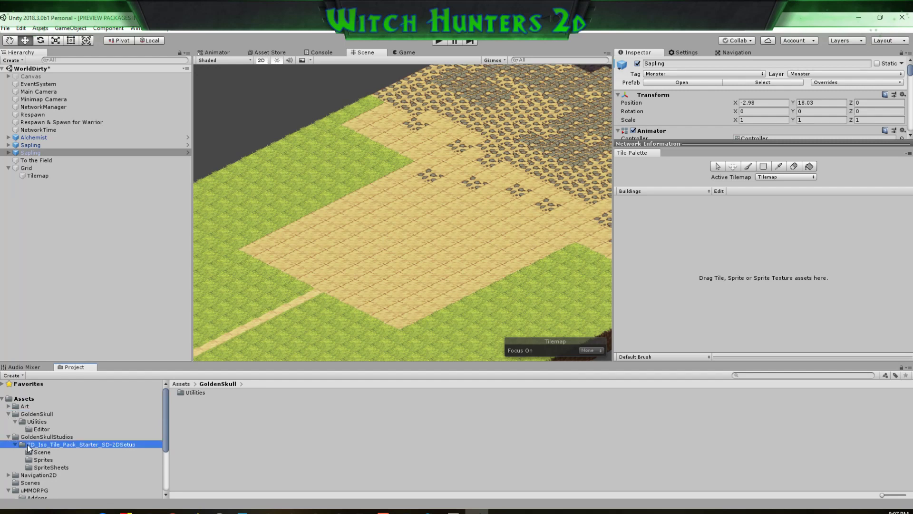
{"action": "left_click", "coordinate": [42, 460]}
{"action": "scroll", "coordinate": [220, 421], "scroll_direction": "down", "scroll_amount": 10}
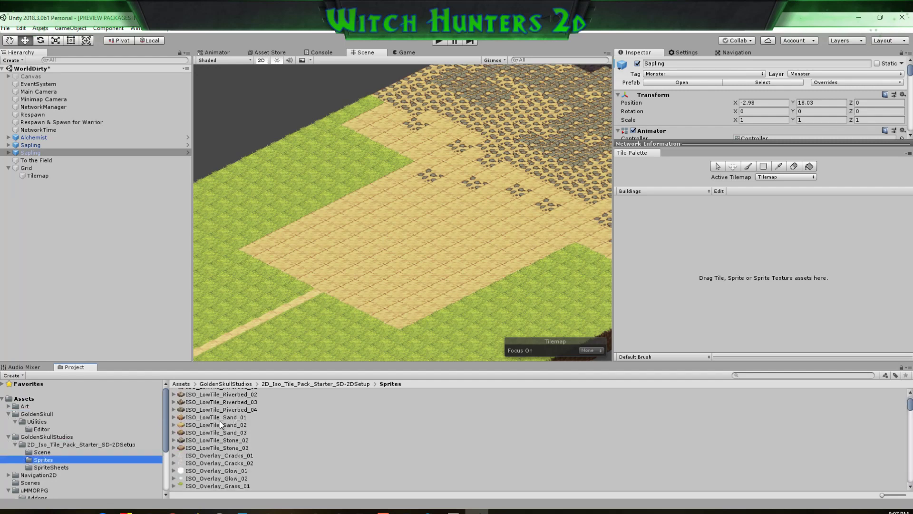
{"action": "scroll", "coordinate": [219, 421], "scroll_direction": "down", "scroll_amount": 10}
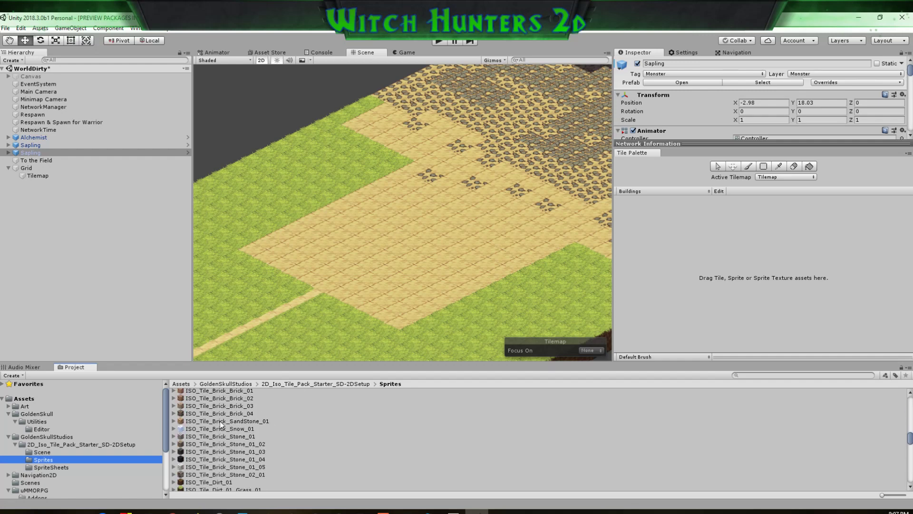
{"action": "scroll", "coordinate": [209, 448], "scroll_direction": "down", "scroll_amount": 3}
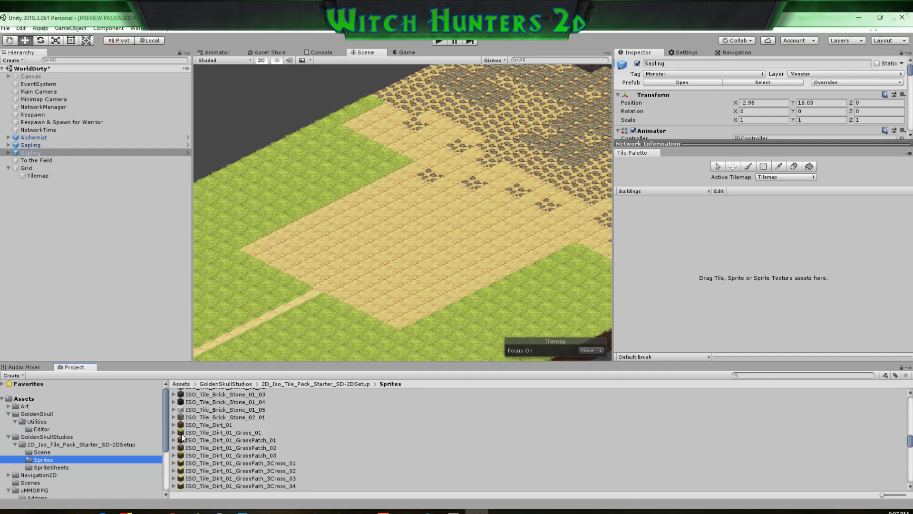
{"action": "left_click_drag", "start_coordinate": [193, 434], "coordinate": [710, 269]}
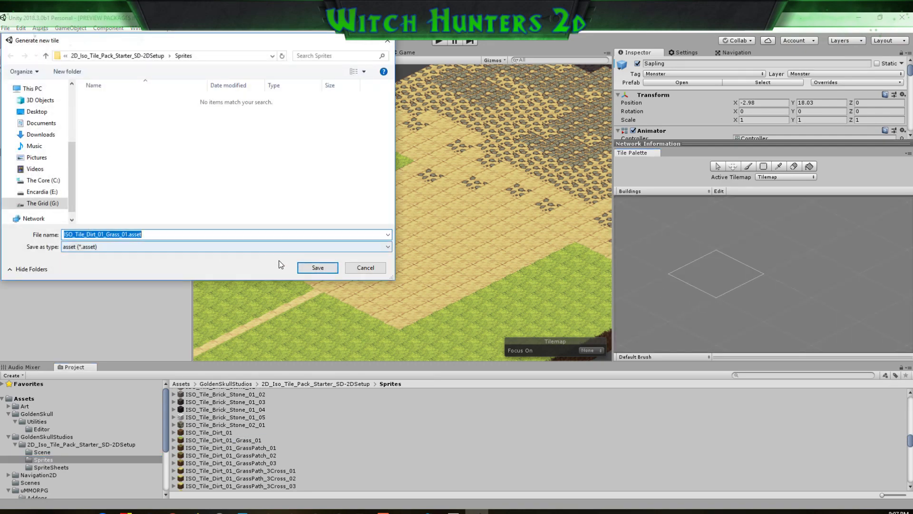
{"action": "left_click", "coordinate": [317, 269]}
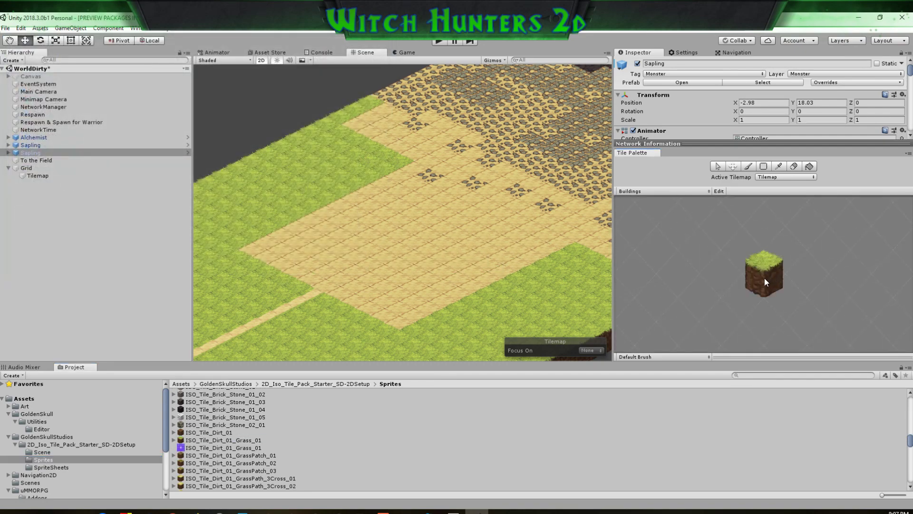
Pick the grass-topped dirt tile from the Buildings palette for painting, and collapse the Grid object in the hierarchy
{"action": "left_click", "coordinate": [764, 280]}
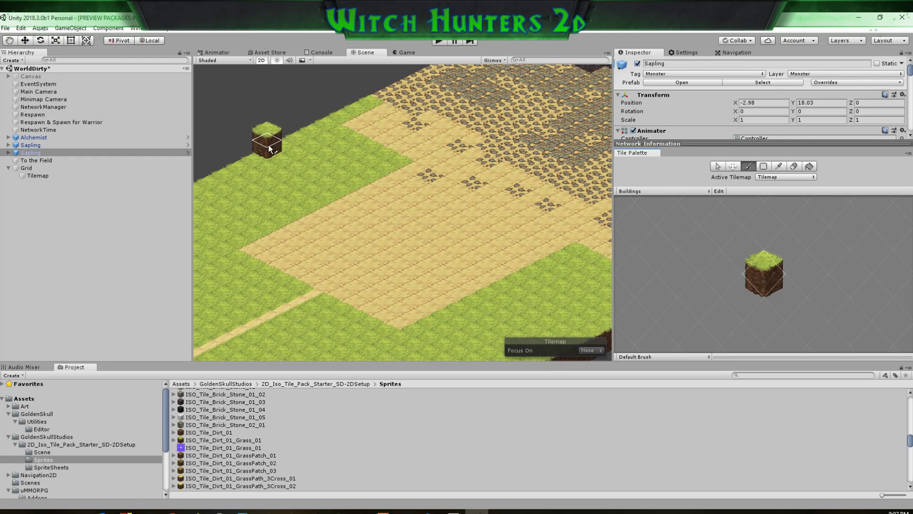
{"action": "middle_click_drag", "start_coordinate": [269, 148], "coordinate": [417, 163]}
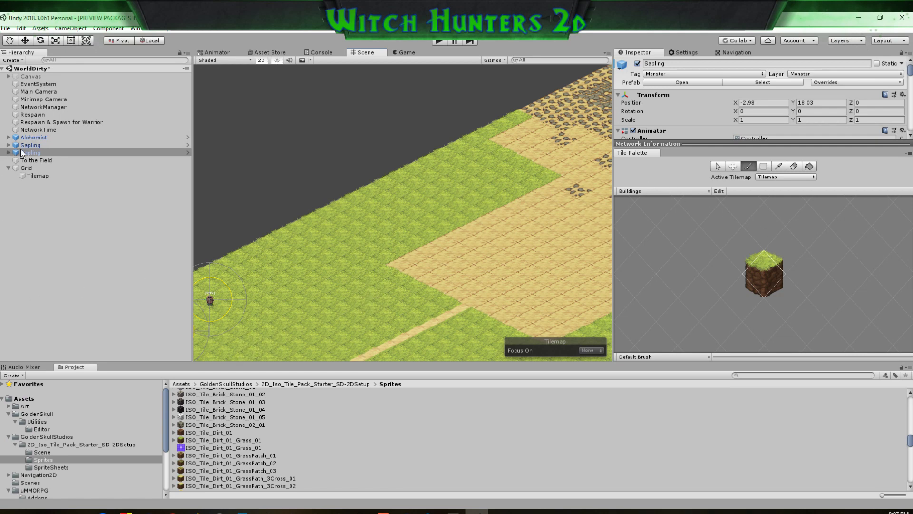
{"action": "left_click", "coordinate": [26, 168]}
{"action": "left_click", "coordinate": [9, 168]}
{"action": "left_click", "coordinate": [78, 229]}
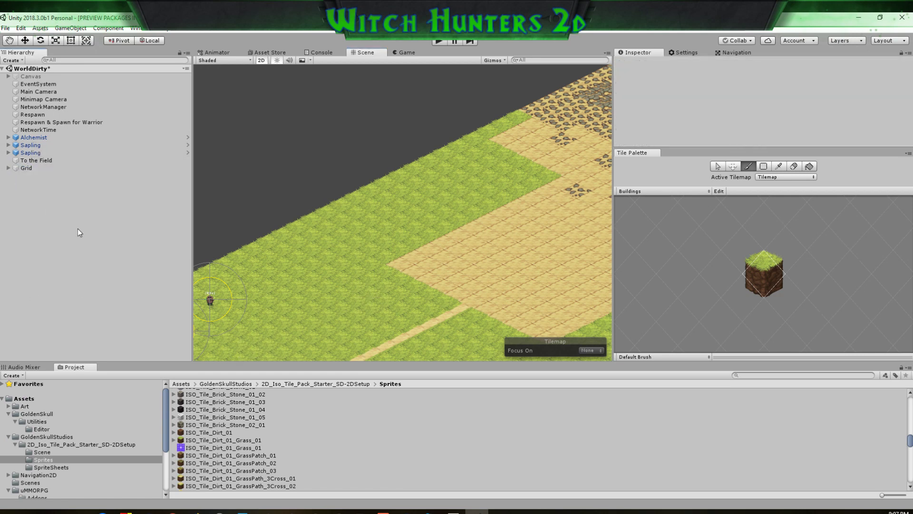
{"action": "middle_click_drag", "start_coordinate": [275, 274], "coordinate": [424, 230]}
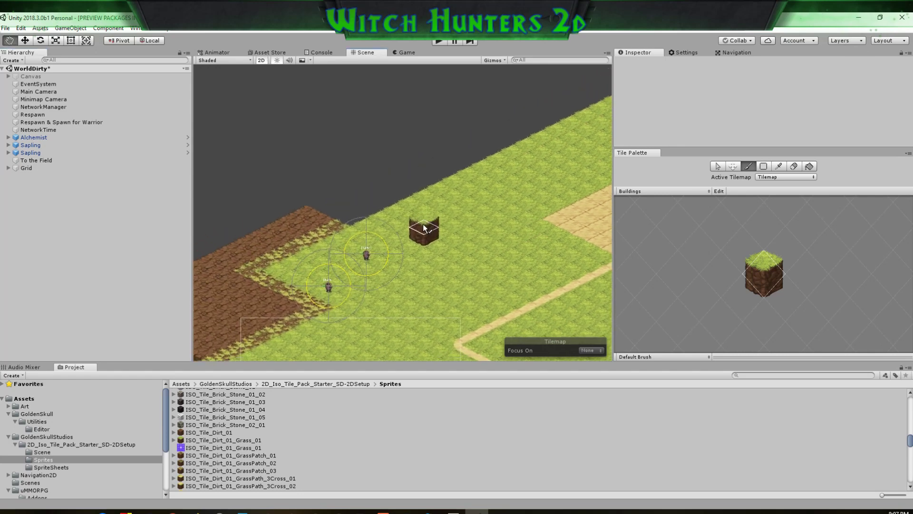
Move the ISO_Tile_Dirt_01_Grass_01 tile asset out of the Sprites folder into Art/Terrain and open the Terrain folder
{"action": "left_click", "coordinate": [197, 439]}
{"action": "left_click_drag", "start_coordinate": [197, 449], "coordinate": [33, 408]}
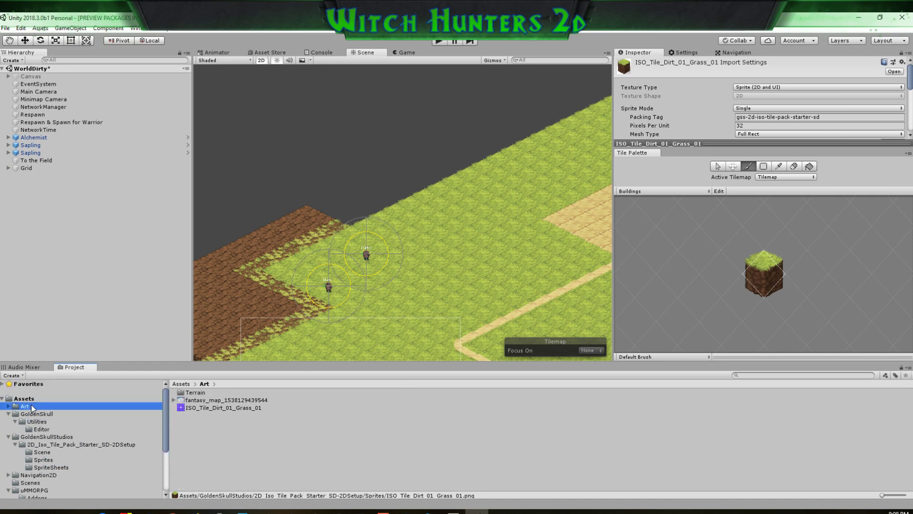
{"action": "left_click_drag", "start_coordinate": [196, 408], "coordinate": [201, 391]}
{"action": "double_click", "coordinate": [193, 393]}
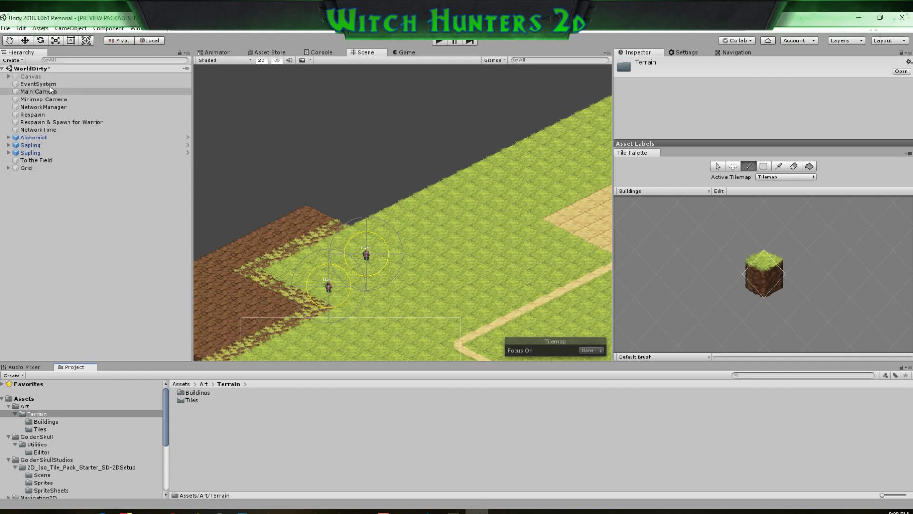
Enlarge the Inspector area by lowering its boundary with the Tile Palette
{"action": "left_click_drag", "start_coordinate": [697, 150], "coordinate": [707, 290]}
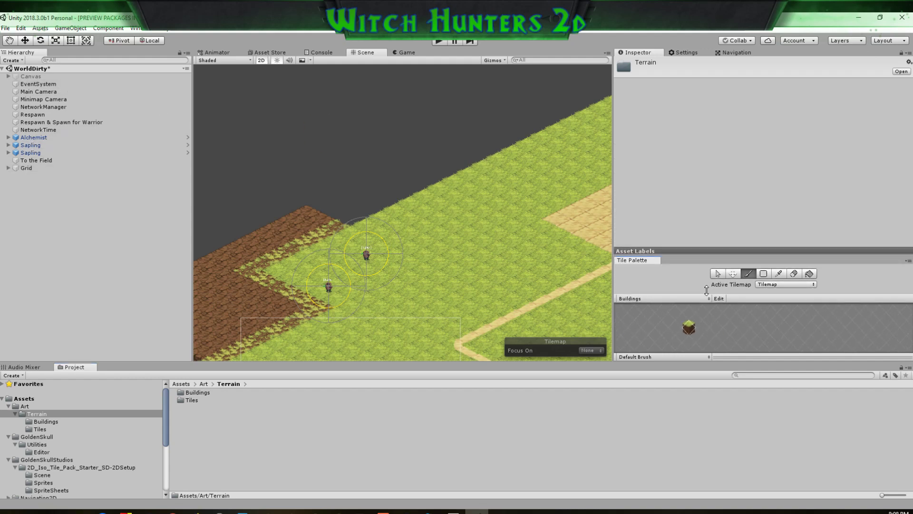
Open the starter tile pack's Sprites folder and select the last sprite in the list, ISO_Tile_Wood_04
{"action": "left_click", "coordinate": [40, 446]}
{"action": "left_click", "coordinate": [47, 481]}
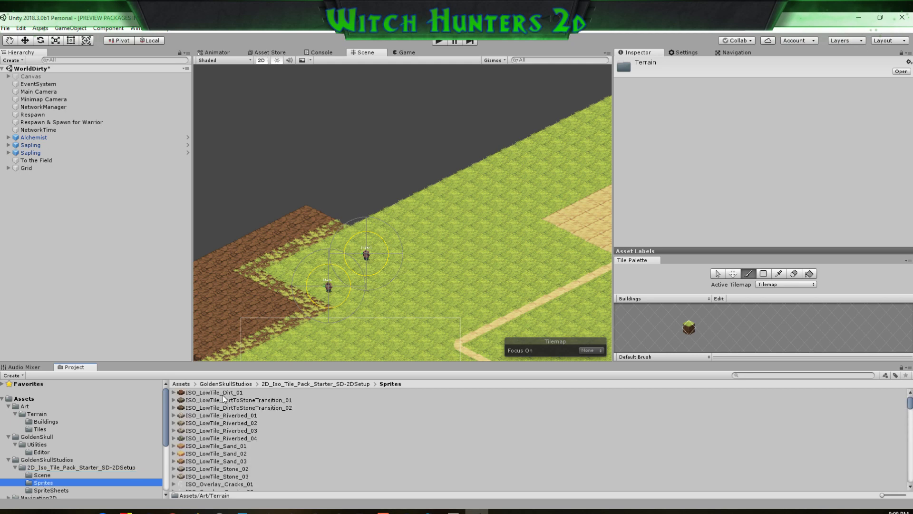
{"action": "left_click", "coordinate": [222, 395]}
{"action": "scroll", "coordinate": [225, 462], "scroll_direction": "down", "scroll_amount": 15}
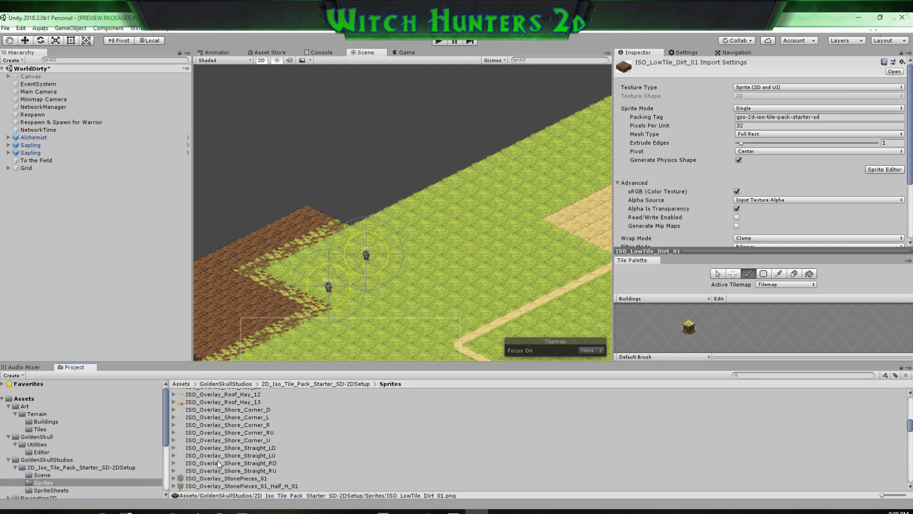
{"action": "scroll", "coordinate": [177, 458], "scroll_direction": "down", "scroll_amount": 3}
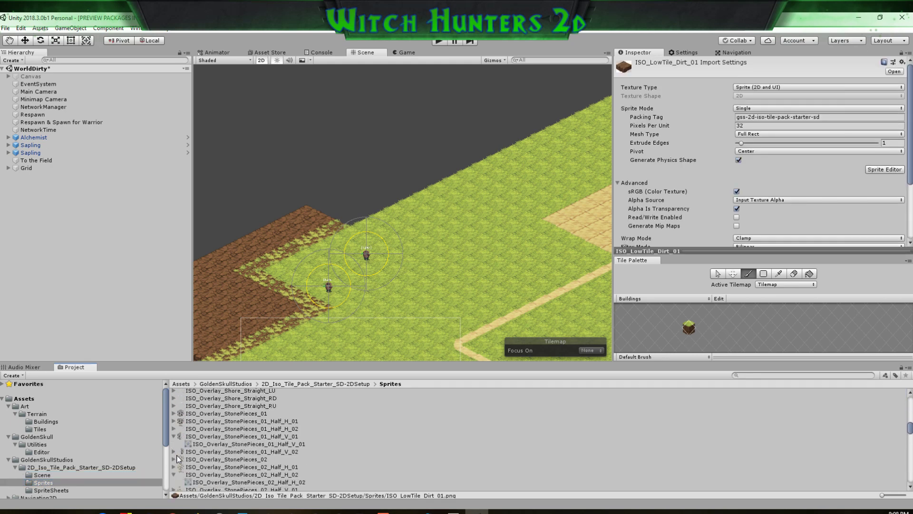
{"action": "scroll", "coordinate": [177, 458], "scroll_direction": "down", "scroll_amount": 20}
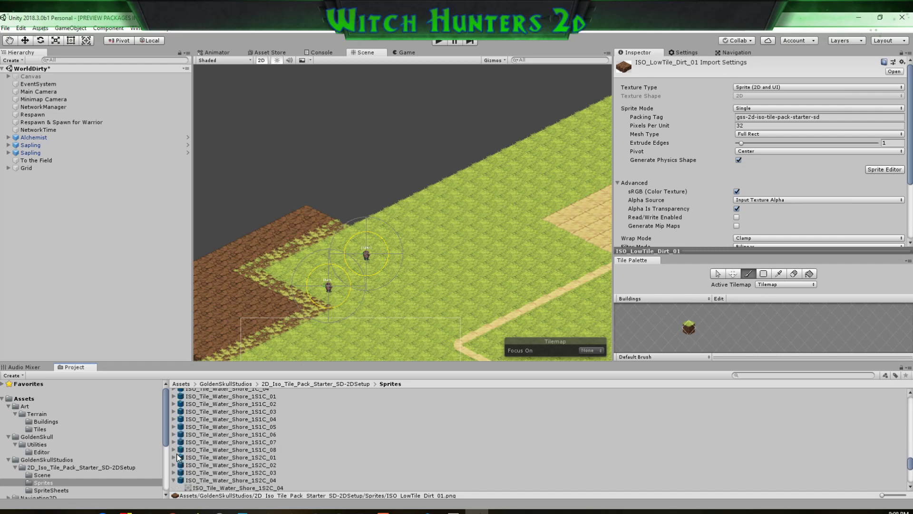
{"action": "scroll", "coordinate": [177, 457], "scroll_direction": "down", "scroll_amount": 5}
{"action": "scroll", "coordinate": [193, 455], "scroll_direction": "down", "scroll_amount": 3}
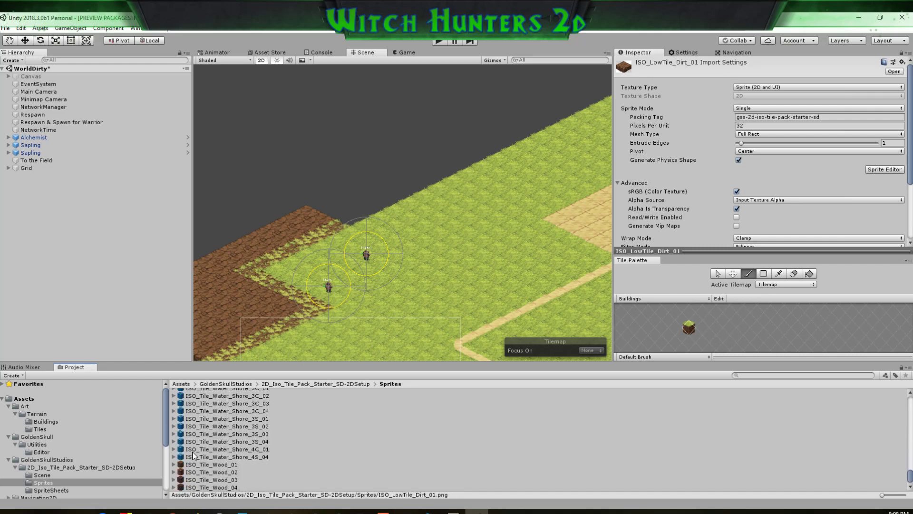
{"action": "left_click", "coordinate": [196, 488]}
Collapse the expanded sprite entries and extend the selection to the first sprite, ISO_LowTile_Dirt_01, so all sprites in the folder are selected
{"action": "scroll", "coordinate": [212, 458], "scroll_direction": "up", "scroll_amount": 6}
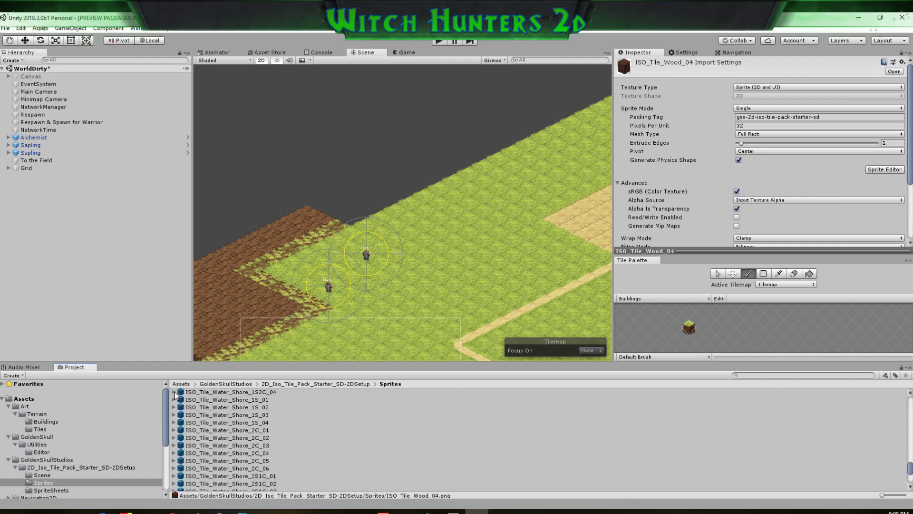
{"action": "scroll", "coordinate": [205, 425], "scroll_direction": "up", "scroll_amount": 5}
{"action": "scroll", "coordinate": [186, 444], "scroll_direction": "up", "scroll_amount": 10}
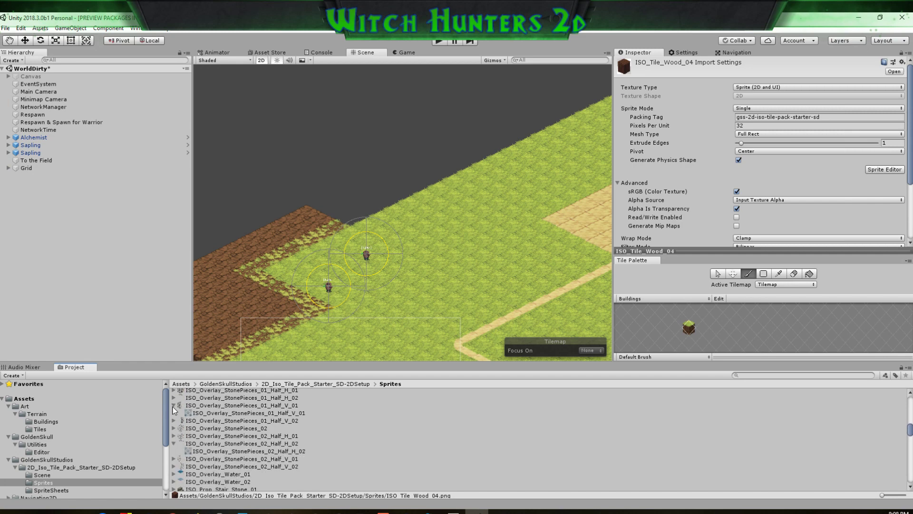
{"action": "left_click", "coordinate": [173, 443]}
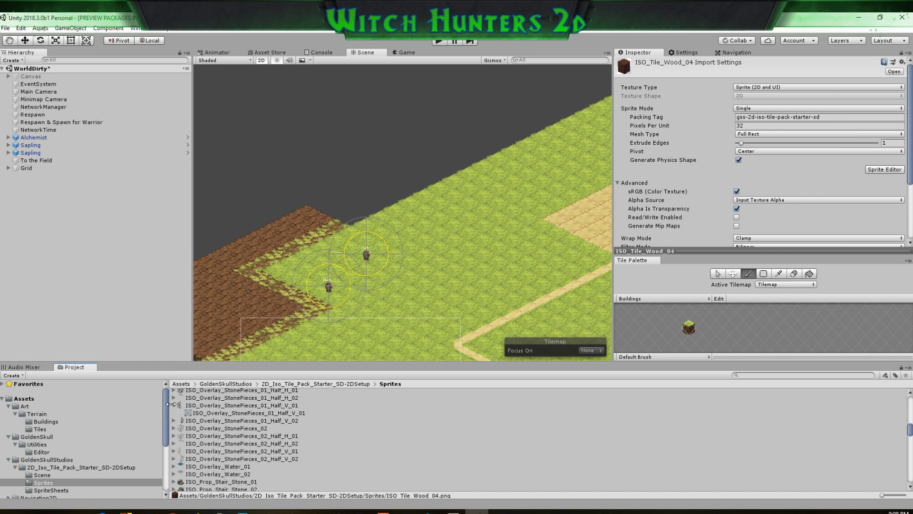
{"action": "left_click", "coordinate": [174, 405]}
{"action": "scroll", "coordinate": [204, 418], "scroll_direction": "up", "scroll_amount": 10}
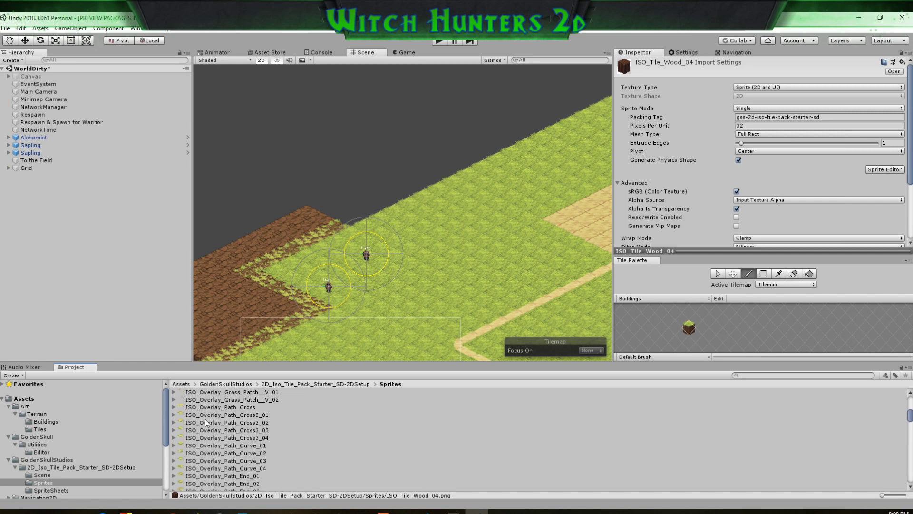
{"action": "scroll", "coordinate": [204, 418], "scroll_direction": "up", "scroll_amount": 5}
{"action": "left_click", "coordinate": [201, 402], "text": "shift"}
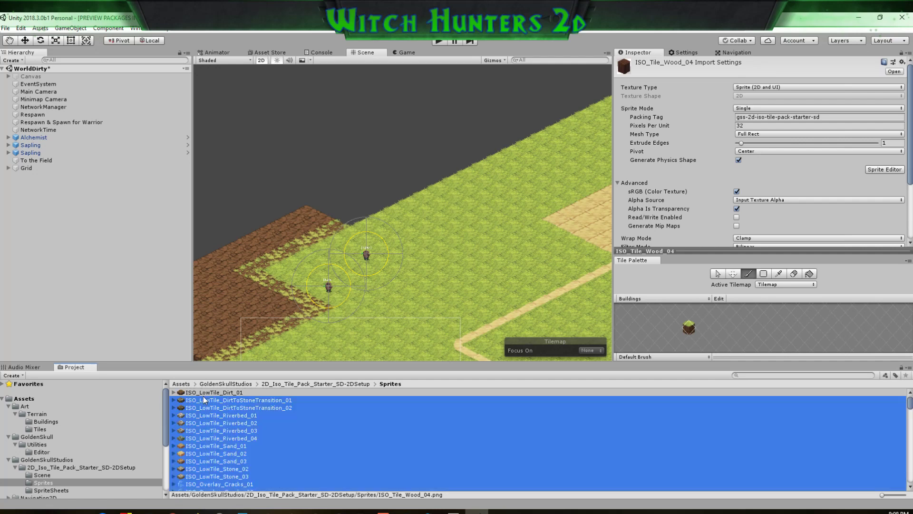
{"action": "left_click", "coordinate": [253, 390], "text": "shift"}
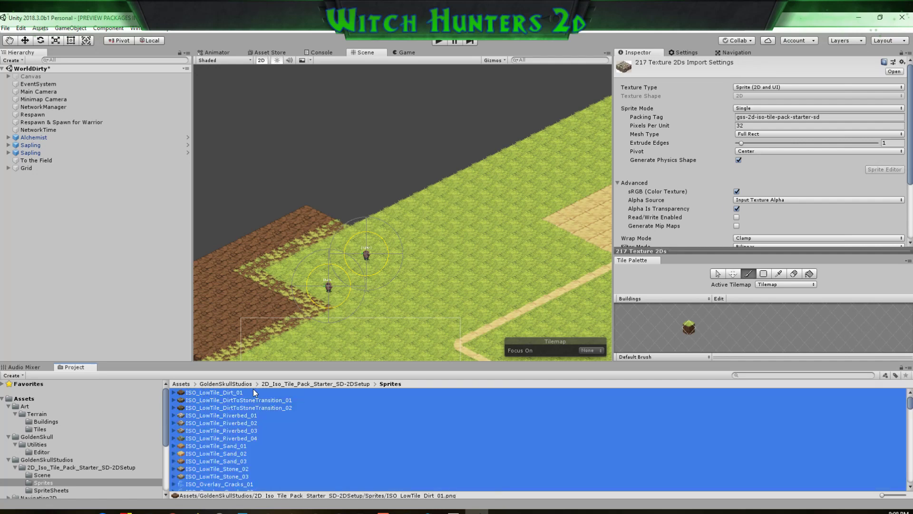
Set the selected sprites' pivot to Custom with X 0.5 and Y 0.77, and apply the import settings
{"action": "left_click", "coordinate": [777, 150]}
{"action": "left_click", "coordinate": [762, 254]}
{"action": "left_click", "coordinate": [822, 161]}
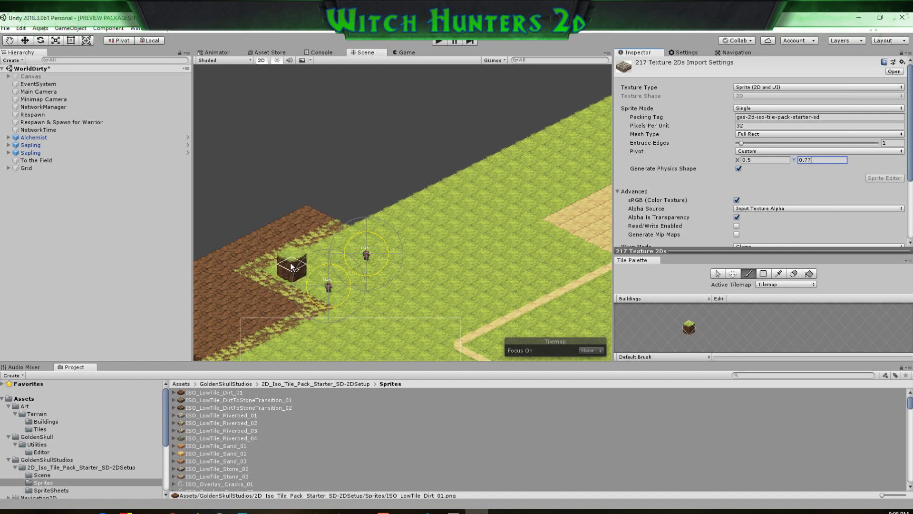
{"action": "left_click", "coordinate": [216, 393]}
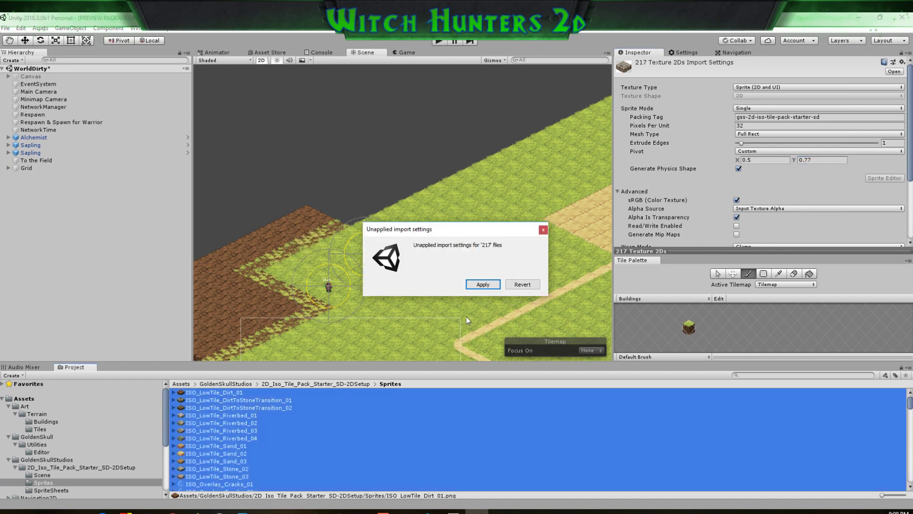
{"action": "left_click", "coordinate": [483, 285]}
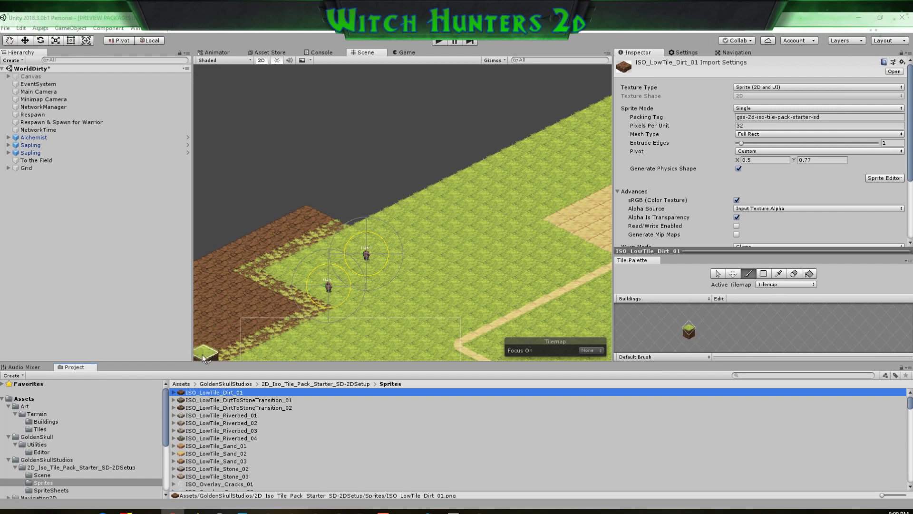
Place the ISO_LowTile_Dirt_01 sprite in the scene as a top-level object and frame it in the Scene view
{"action": "left_click_drag", "start_coordinate": [328, 221], "coordinate": [51, 210]}
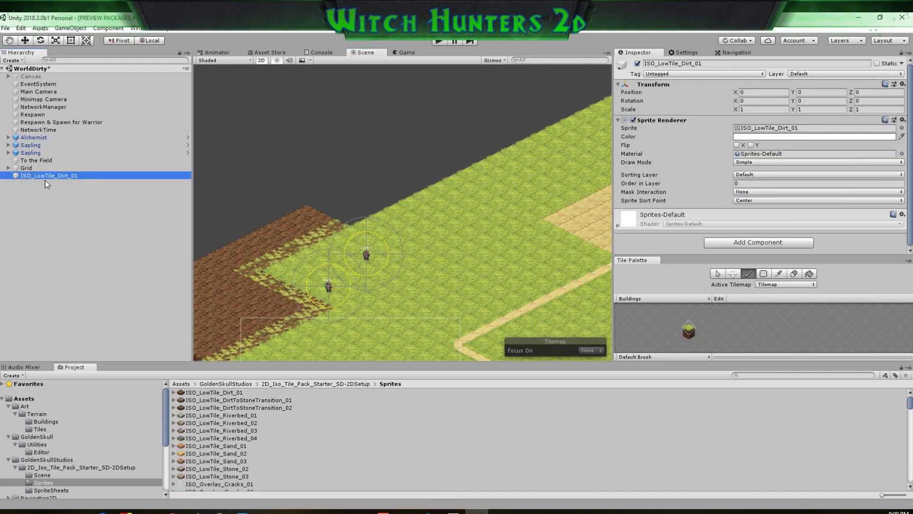
{"action": "scroll", "coordinate": [236, 260], "scroll_direction": "down", "scroll_amount": 3}
{"action": "scroll", "coordinate": [241, 250], "scroll_direction": "up", "scroll_amount": 2}
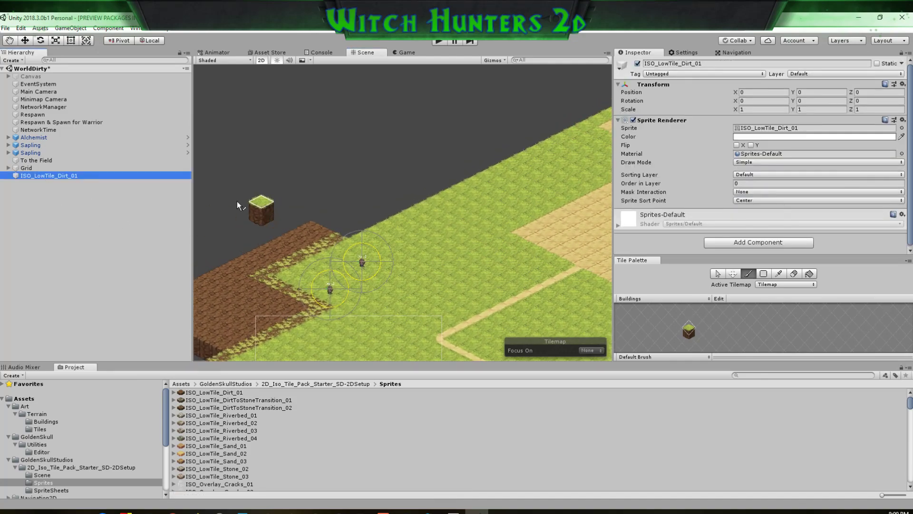
{"action": "key", "text": "f"}
{"action": "left_click", "coordinate": [6, 176]}
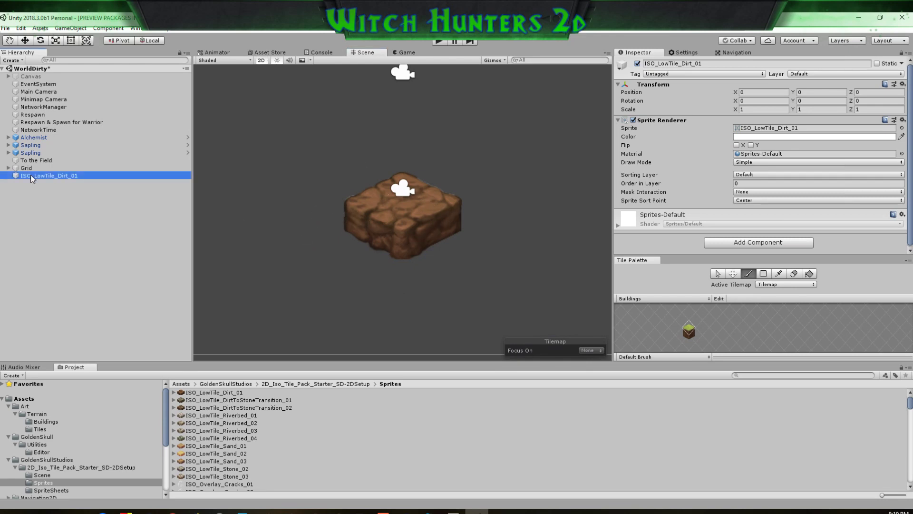
{"action": "scroll", "coordinate": [380, 245], "scroll_direction": "down", "scroll_amount": 5}
{"action": "middle_click_drag", "start_coordinate": [381, 244], "coordinate": [352, 289]}
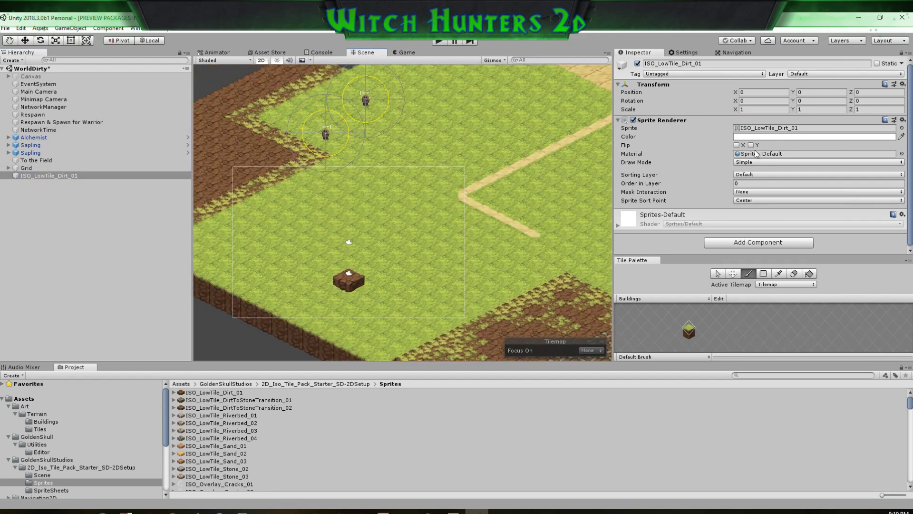
Set the sorting layer of the ISO_LowTile_Dirt_01 object to Entities
{"action": "left_click", "coordinate": [748, 176]}
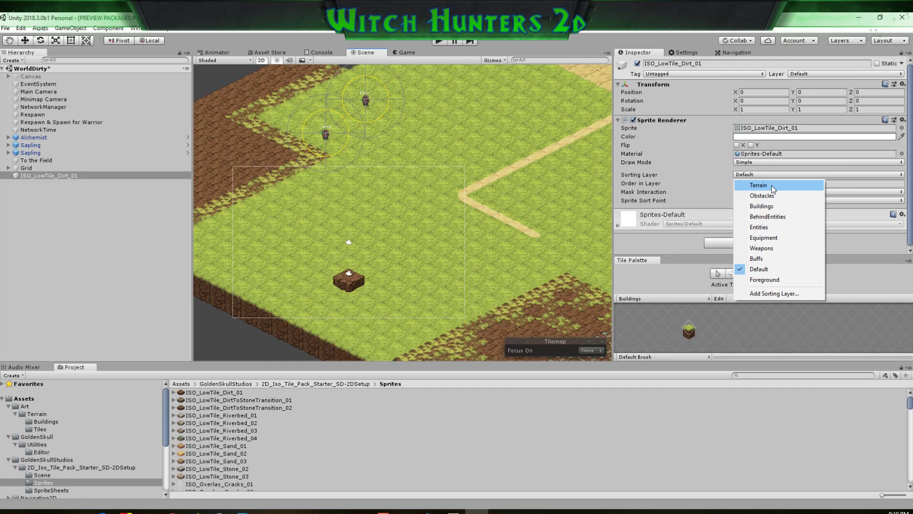
{"action": "left_click", "coordinate": [759, 227]}
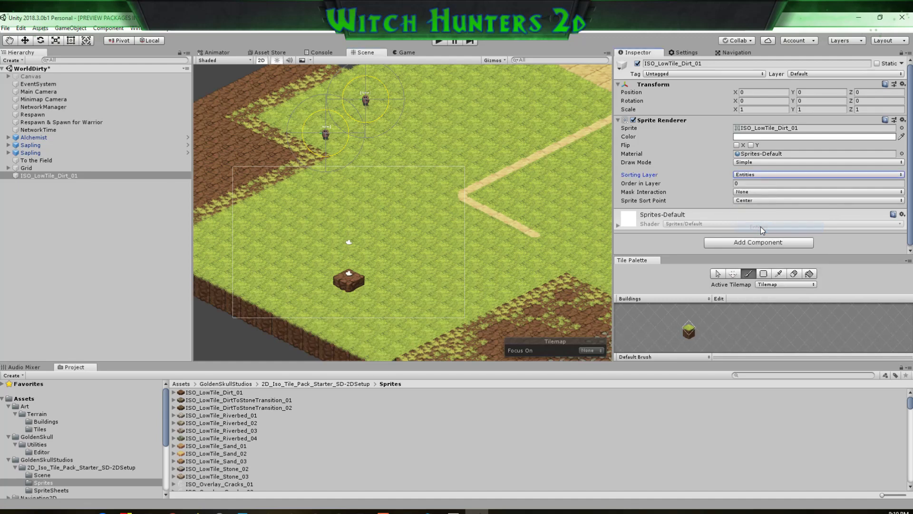
{"action": "left_click", "coordinate": [748, 184]}
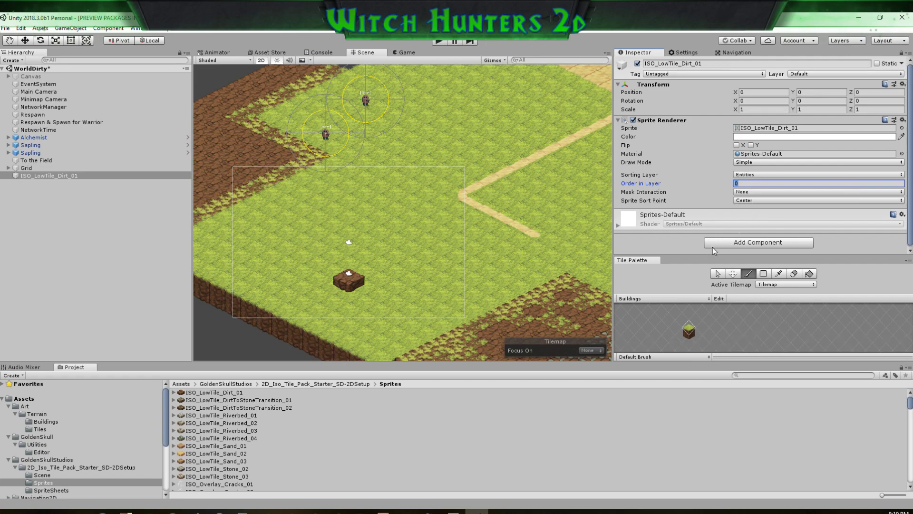
Add a Sort By Depth component to the dirt object and assign its own Sprite Renderer as the renderer
{"action": "left_click", "coordinate": [726, 242]}
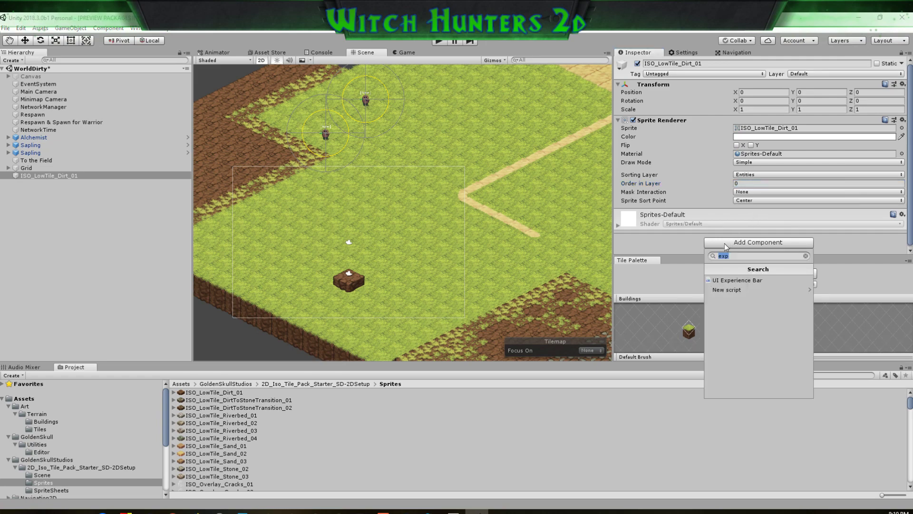
{"action": "type", "text": "sort"}
{"action": "left_click", "coordinate": [729, 289]}
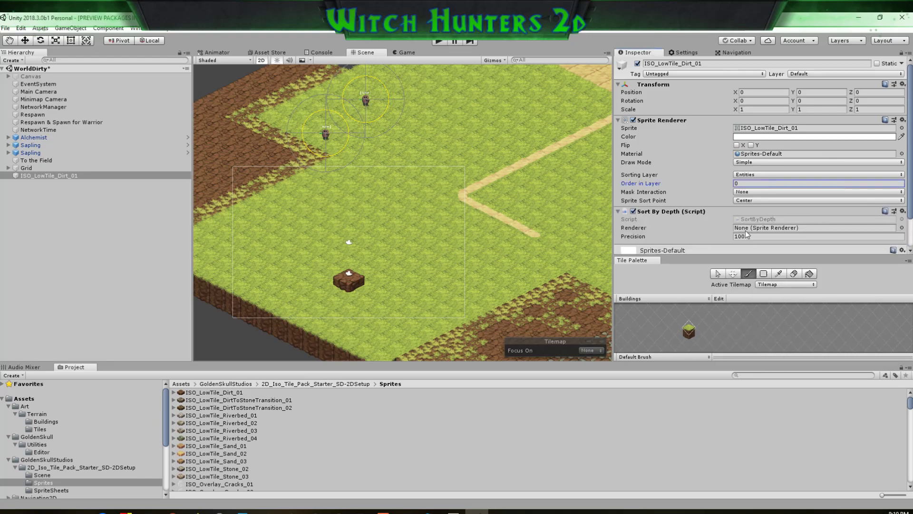
{"action": "left_click_drag", "start_coordinate": [661, 122], "coordinate": [768, 228]}
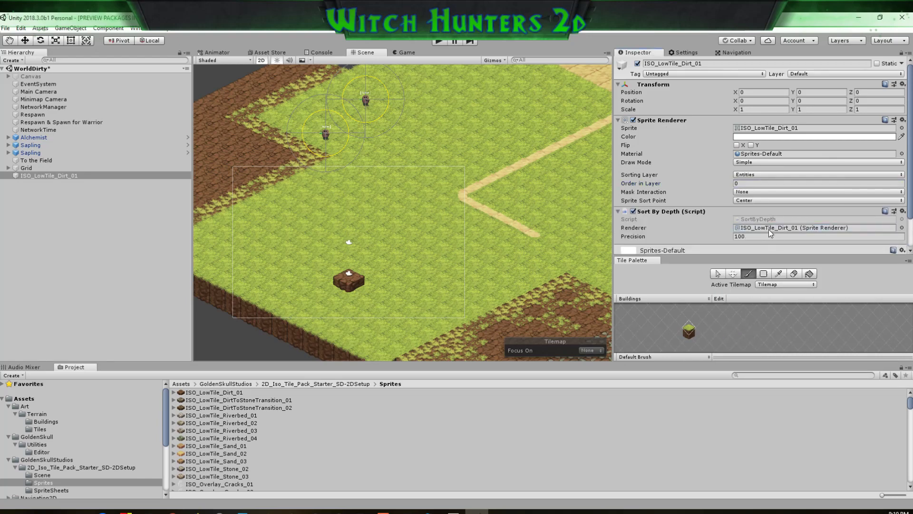
Move the dirt object onto the bend of the sand path, at about X 17.54, Y 11.39
{"action": "left_click", "coordinate": [25, 40]}
{"action": "left_click_drag", "start_coordinate": [358, 268], "coordinate": [495, 178]}
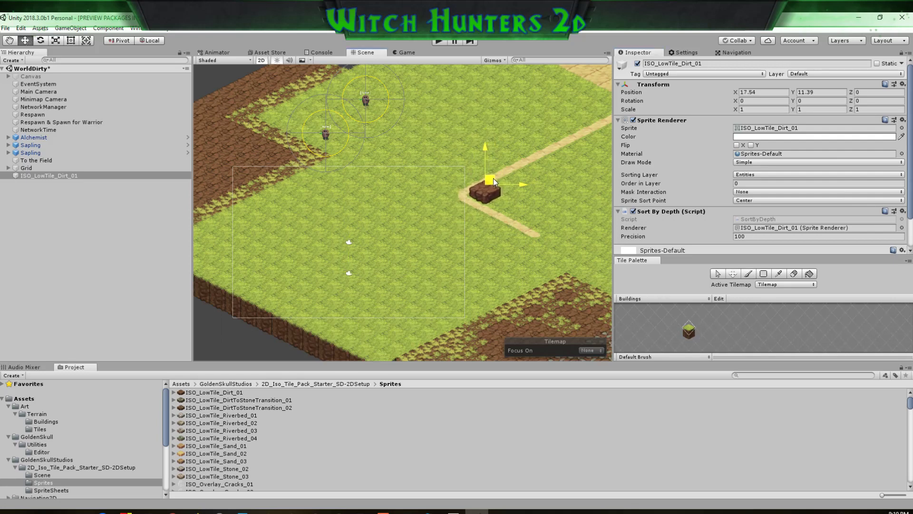
{"action": "scroll", "coordinate": [493, 178], "scroll_direction": "up", "scroll_amount": 3}
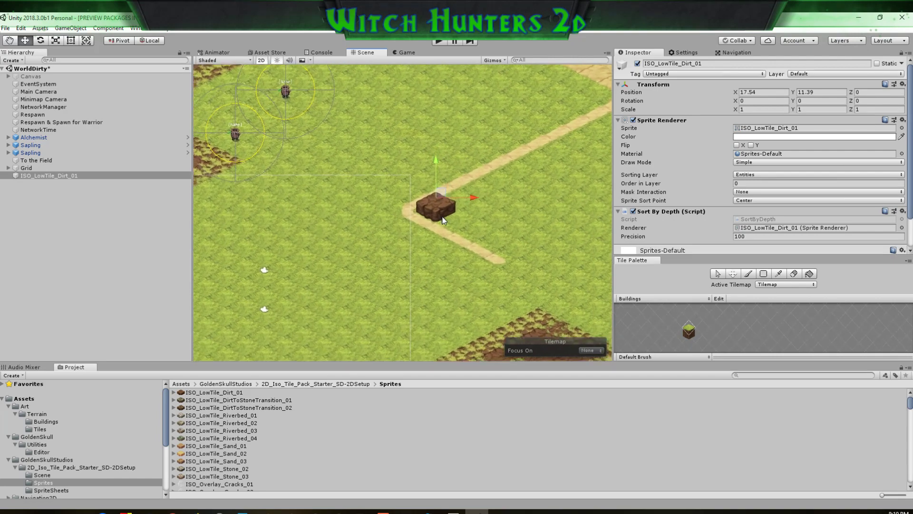
{"action": "scroll", "coordinate": [442, 220], "scroll_direction": "up", "scroll_amount": 2}
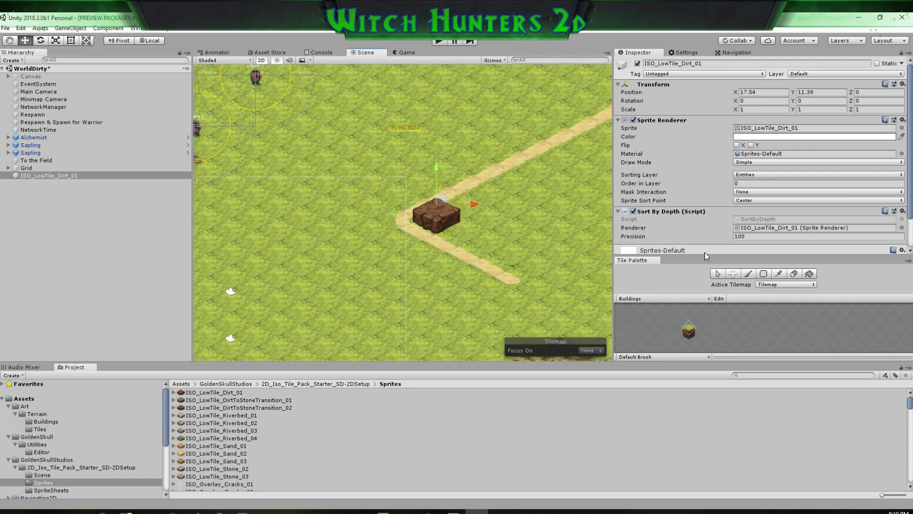
Deactivate the ISO_LowTile_Dirt_01 object and select the Grid object
{"action": "left_click", "coordinate": [26, 168]}
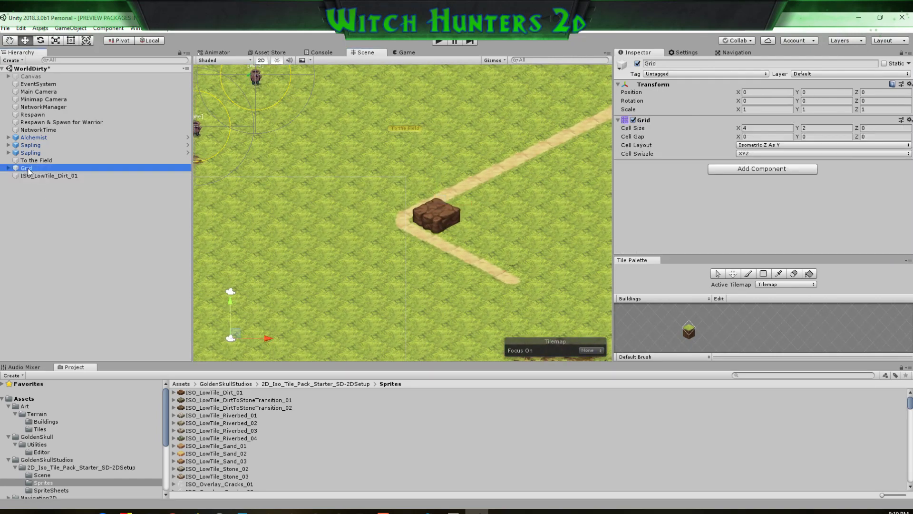
{"action": "left_click", "coordinate": [30, 175]}
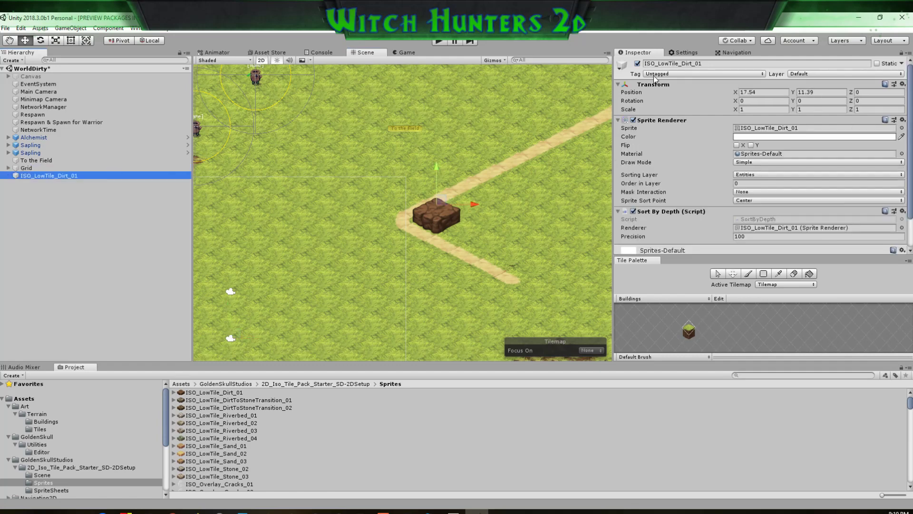
{"action": "left_click", "coordinate": [38, 169]}
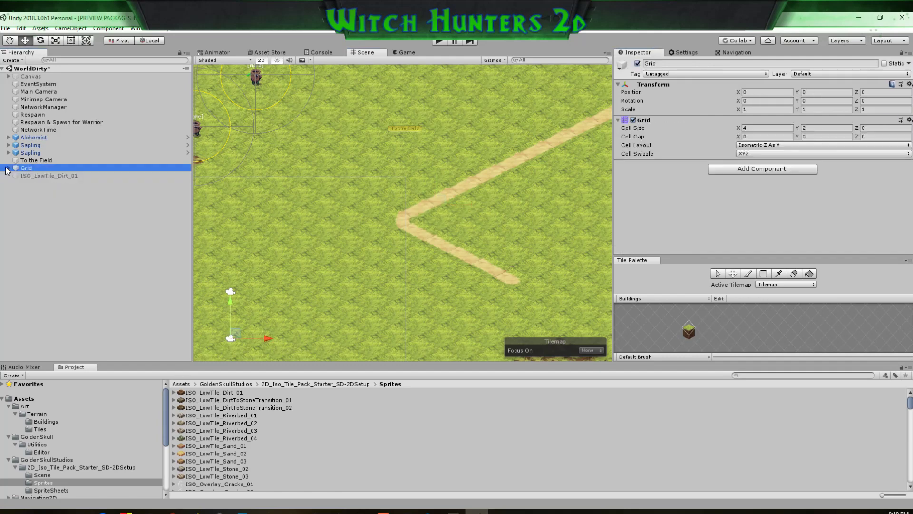
Add an Edge Collider 2D component to the Tilemap under the Grid and bring the surrounding map area into view
{"action": "left_click", "coordinate": [8, 168]}
{"action": "left_click", "coordinate": [38, 176]}
{"action": "scroll", "coordinate": [775, 238], "scroll_direction": "down", "scroll_amount": 3}
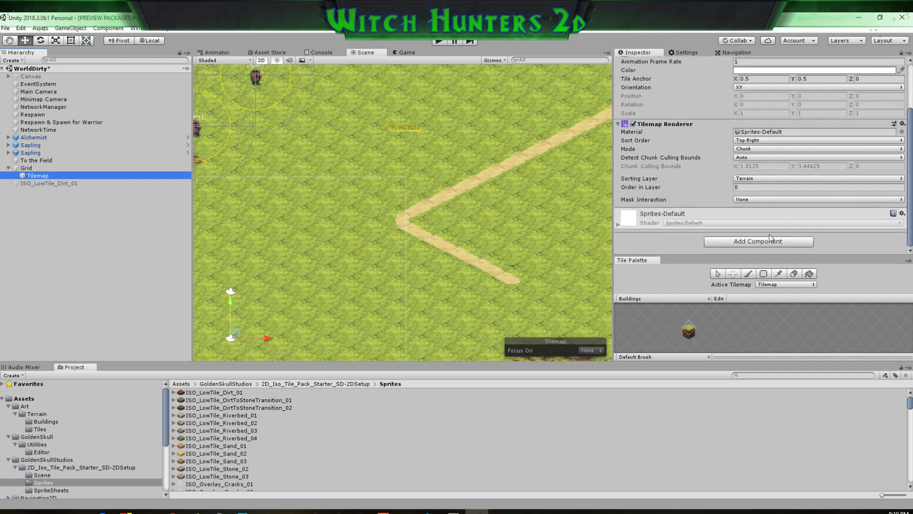
{"action": "left_click", "coordinate": [752, 242]}
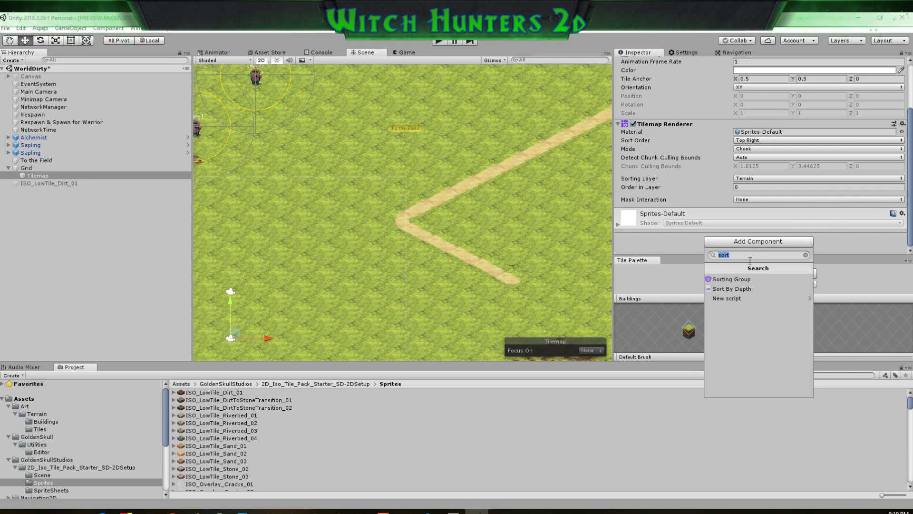
{"action": "type", "text": "edge"}
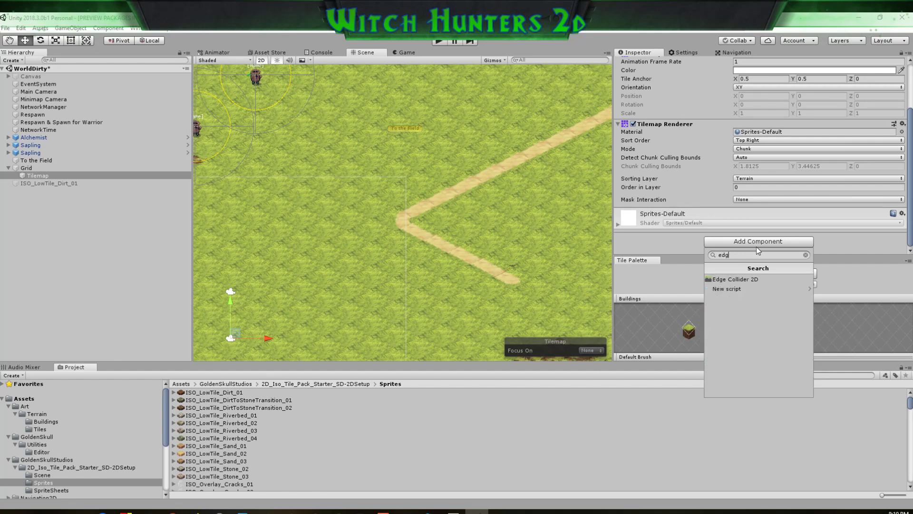
{"action": "left_click", "coordinate": [753, 279]}
{"action": "scroll", "coordinate": [697, 213], "scroll_direction": "down", "scroll_amount": 3}
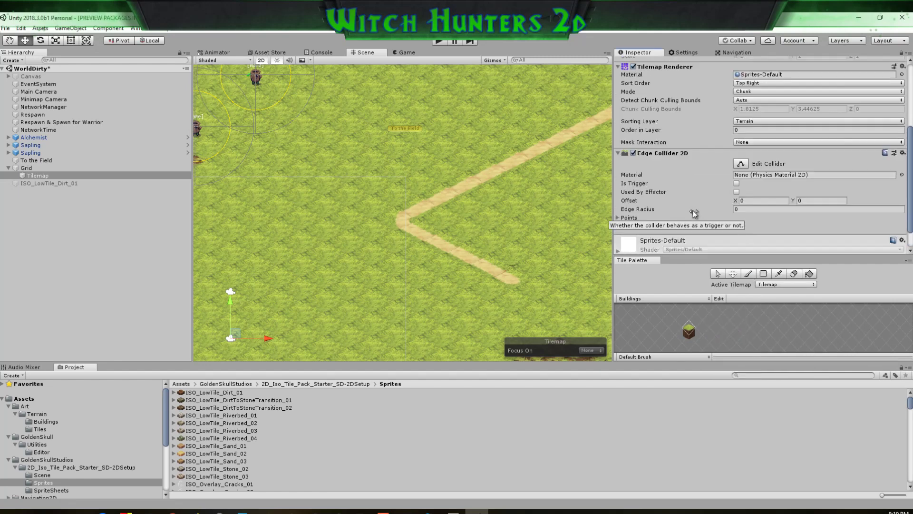
{"action": "mouse_move", "coordinate": [449, 219]}
{"action": "middle_mouse_down"}
{"action": "mouse_move", "coordinate": [540, 244]}
{"action": "mouse_move", "coordinate": [443, 218]}
{"action": "middle_mouse_up"}
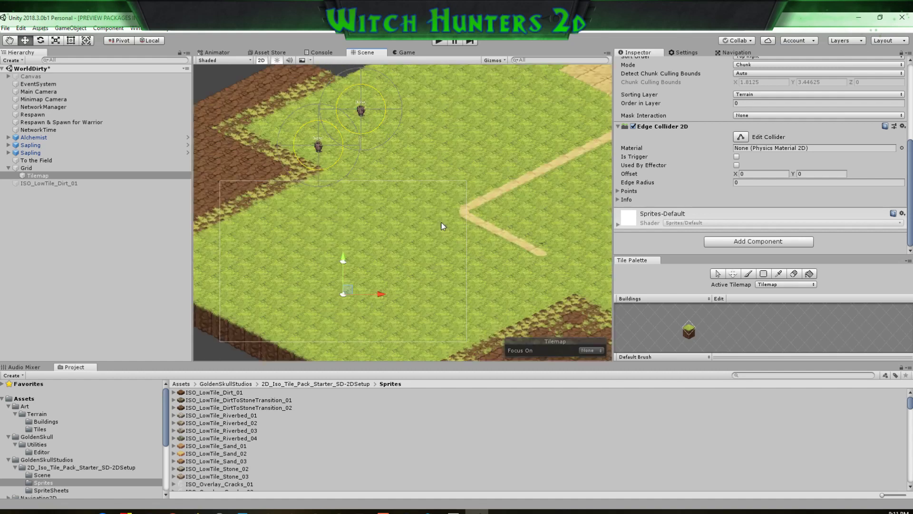
Start editing the Tilemap's edge collider and place one endpoint on the westernmost corner of the upper dirt area
{"action": "scroll", "coordinate": [442, 226], "scroll_direction": "down", "scroll_amount": 3}
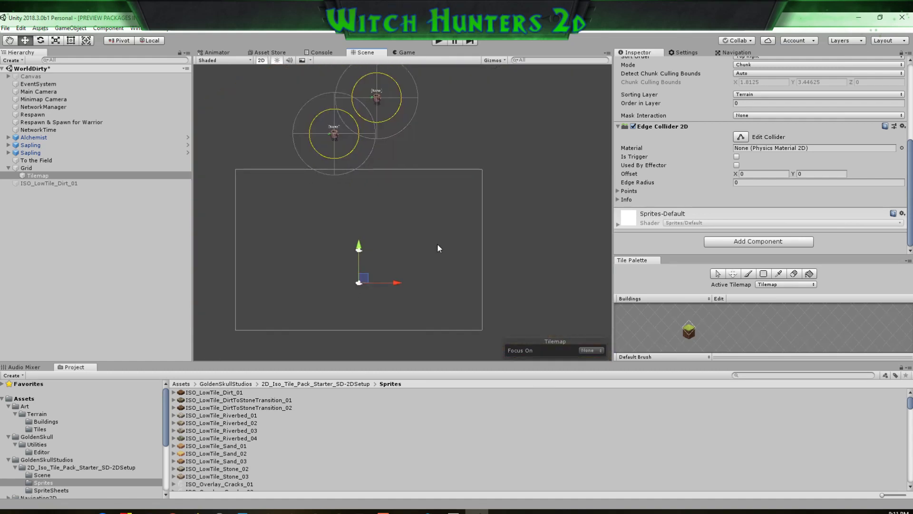
{"action": "scroll", "coordinate": [439, 246], "scroll_direction": "down", "scroll_amount": 6}
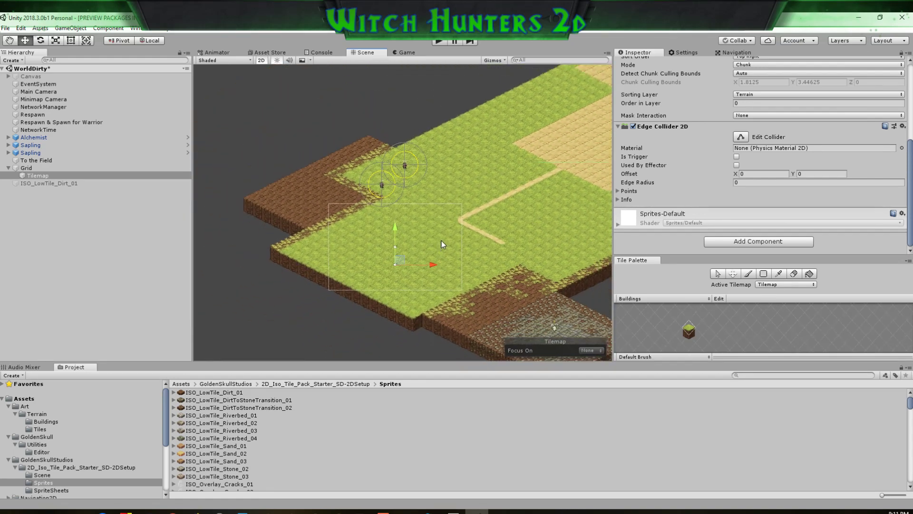
{"action": "middle_click_drag", "start_coordinate": [446, 241], "coordinate": [409, 215]}
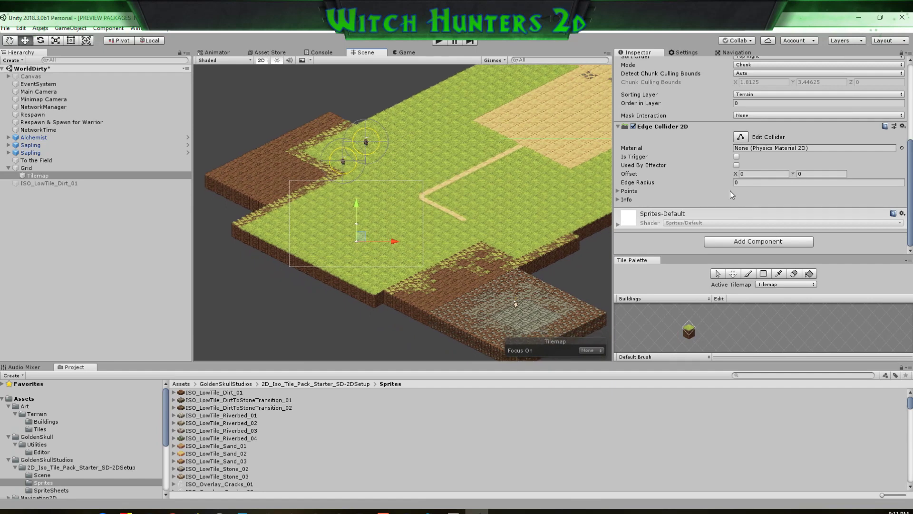
{"action": "left_click", "coordinate": [740, 137]}
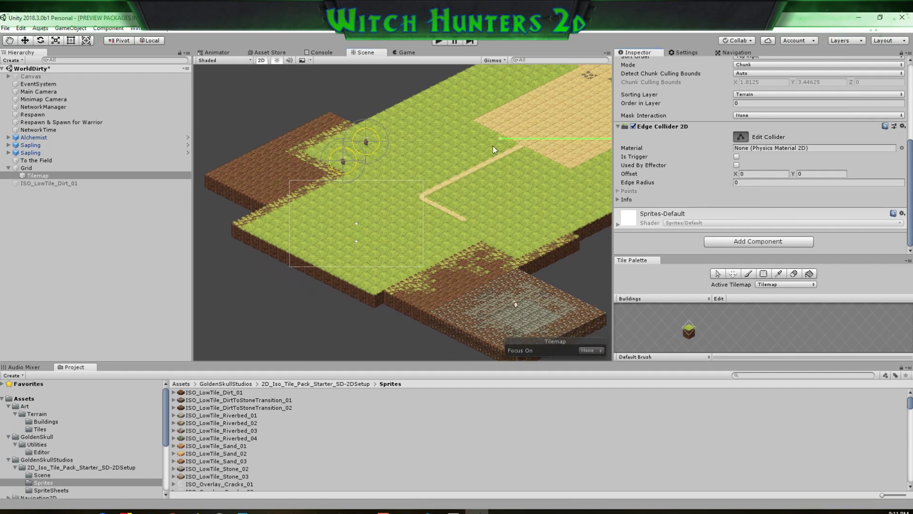
{"action": "left_click_drag", "start_coordinate": [501, 139], "coordinate": [205, 174]}
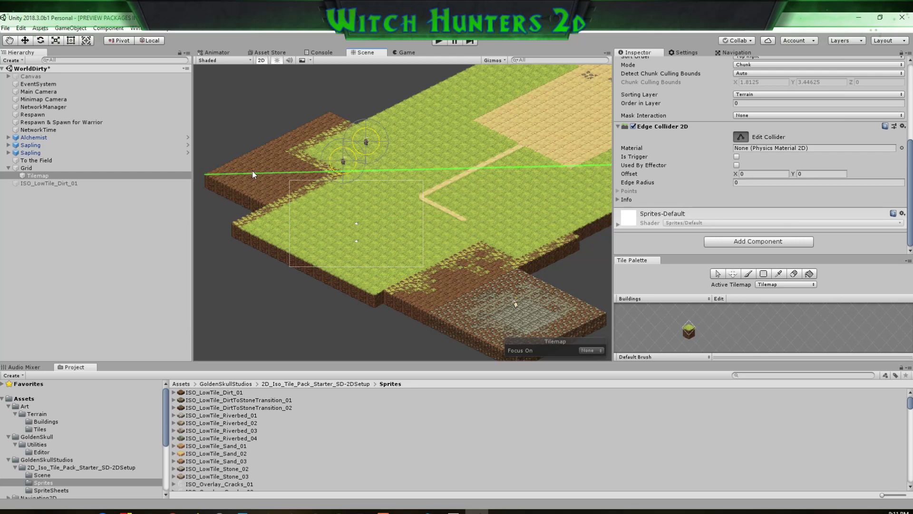
Move the collider's other endpoint to the inner corner where the upper dirt area's front edge meets the grass
{"action": "middle_click_drag", "start_coordinate": [520, 204], "coordinate": [231, 227]}
{"action": "middle_click_drag", "start_coordinate": [481, 238], "coordinate": [288, 228]}
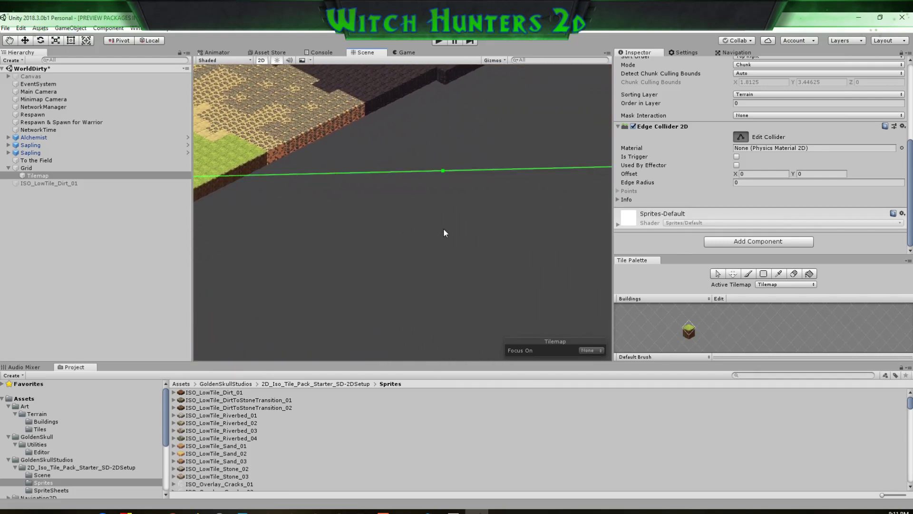
{"action": "scroll", "coordinate": [443, 227], "scroll_direction": "down", "scroll_amount": 8}
{"action": "middle_click_drag", "start_coordinate": [556, 250], "coordinate": [315, 246]}
{"action": "left_click_drag", "start_coordinate": [505, 207], "coordinate": [229, 272]}
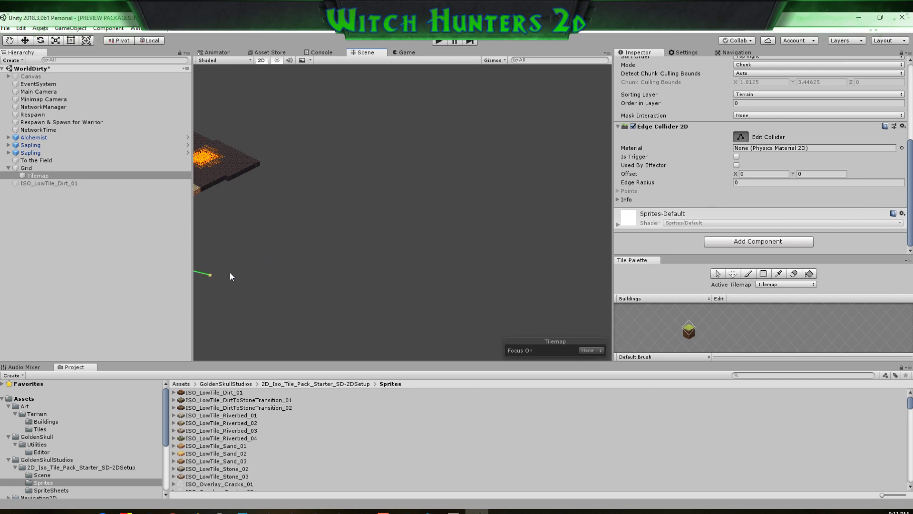
{"action": "middle_click_drag", "start_coordinate": [230, 272], "coordinate": [520, 262]}
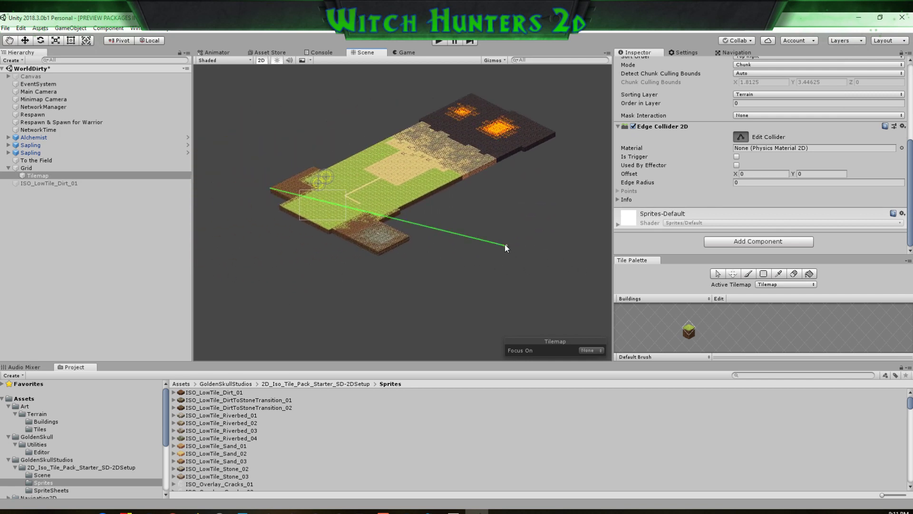
{"action": "left_click_drag", "start_coordinate": [506, 245], "coordinate": [272, 190]}
{"action": "scroll", "coordinate": [276, 181], "scroll_direction": "up", "scroll_amount": 3}
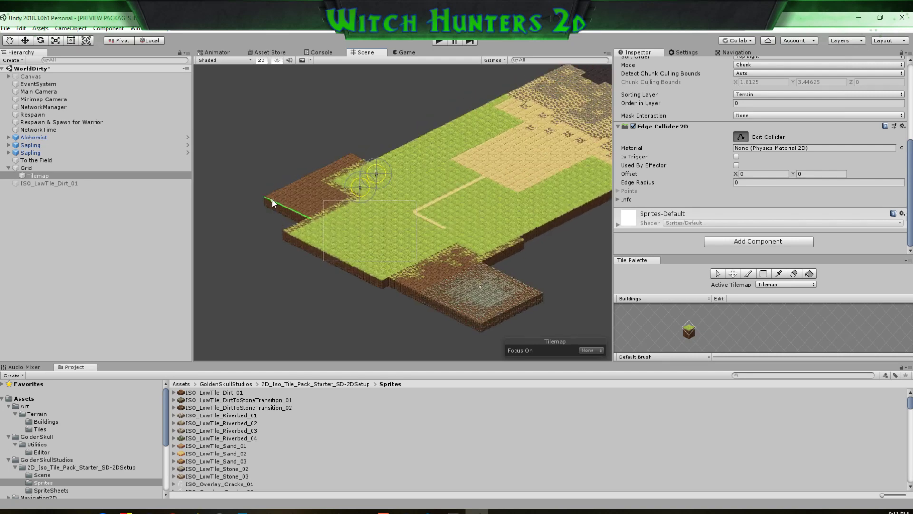
Extend the edge collider around the upper dirt area and along the map's northwest border to the lava area's first corner
{"action": "left_click_drag", "start_coordinate": [271, 199], "coordinate": [543, 75]}
{"action": "middle_click_drag", "start_coordinate": [554, 78], "coordinate": [509, 156]}
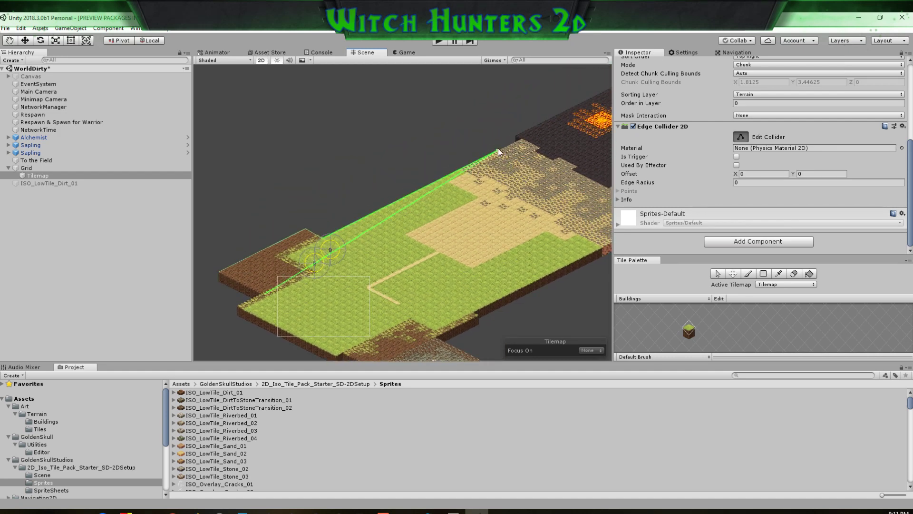
{"action": "left_click_drag", "start_coordinate": [497, 149], "coordinate": [521, 138]}
{"action": "left_click_drag", "start_coordinate": [482, 166], "coordinate": [521, 139]}
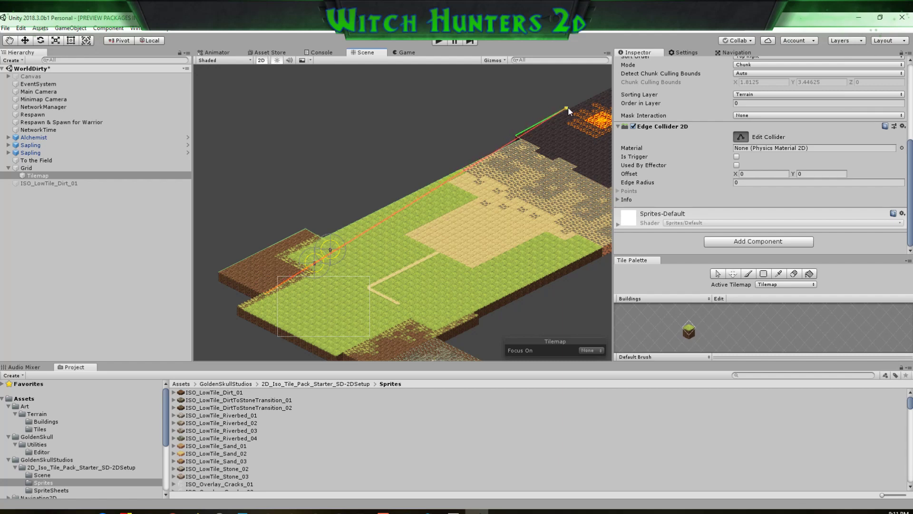
{"action": "middle_click_drag", "start_coordinate": [571, 144], "coordinate": [459, 207]}
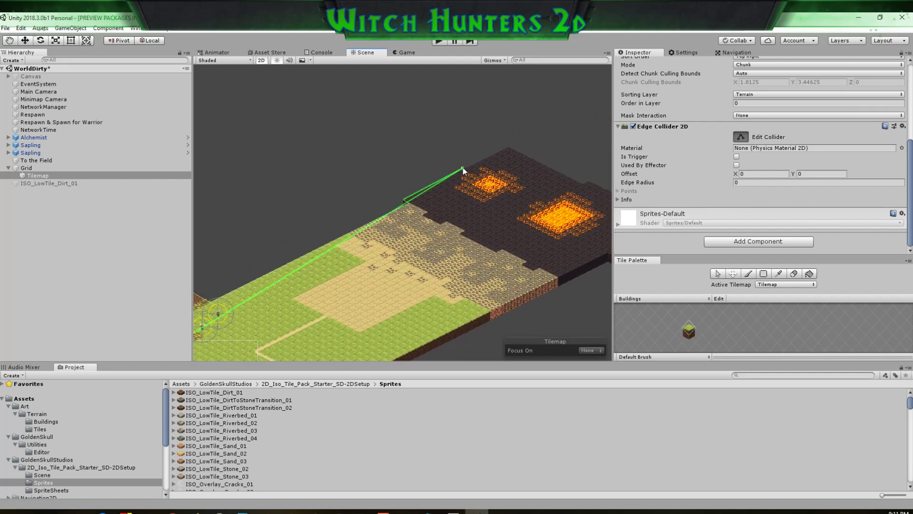
Continue the edge collider along the lava area's northwest border and align its point with the northernmost corner
{"action": "left_click_drag", "start_coordinate": [464, 168], "coordinate": [510, 144]}
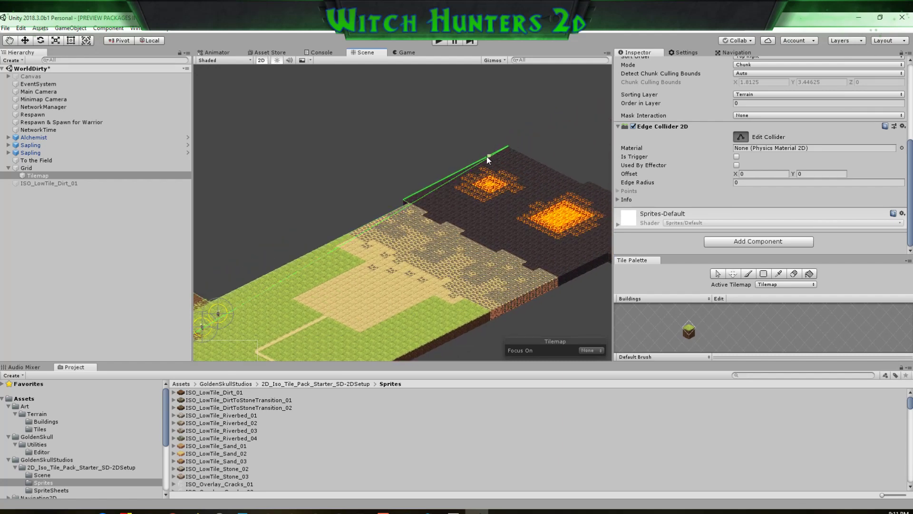
{"action": "scroll", "coordinate": [512, 139], "scroll_direction": "up", "scroll_amount": 2}
{"action": "scroll", "coordinate": [512, 139], "scroll_direction": "up", "scroll_amount": 2}
{"action": "left_click_drag", "start_coordinate": [511, 151], "coordinate": [500, 160]}
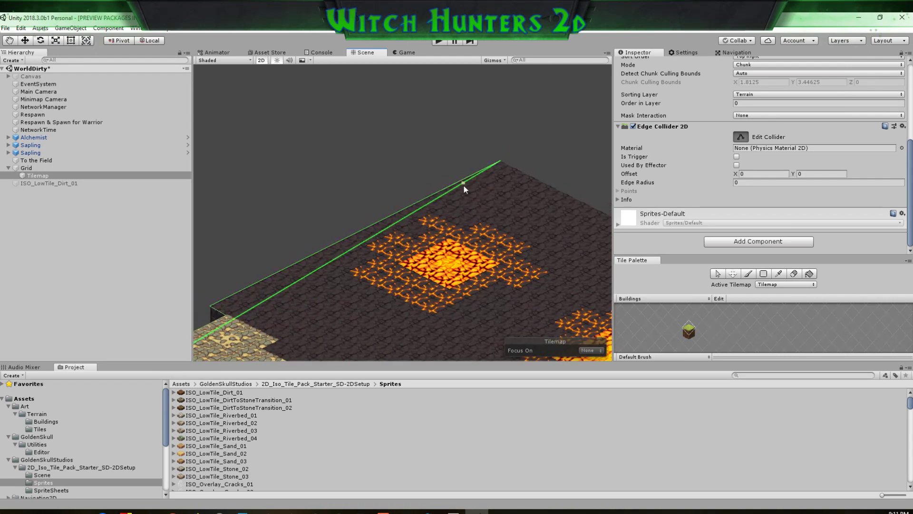
Trace the lava area's northeast border with the edge collider up to and around the small step in it
{"action": "left_click_drag", "start_coordinate": [461, 185], "coordinate": [584, 232]}
{"action": "scroll", "coordinate": [513, 250], "scroll_direction": "down", "scroll_amount": 5}
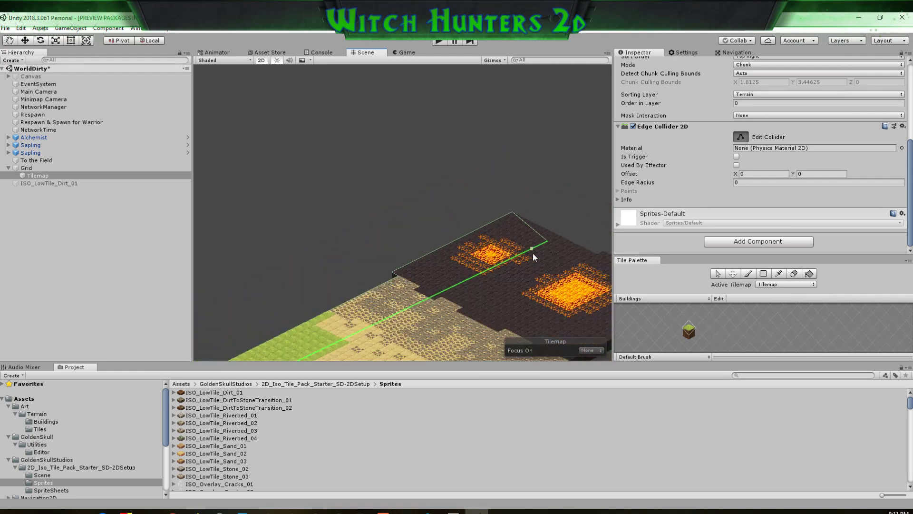
{"action": "middle_click_drag", "start_coordinate": [508, 262], "coordinate": [382, 205]}
{"action": "left_click_drag", "start_coordinate": [425, 185], "coordinate": [465, 201]}
{"action": "scroll", "coordinate": [467, 199], "scroll_direction": "up", "scroll_amount": 4}
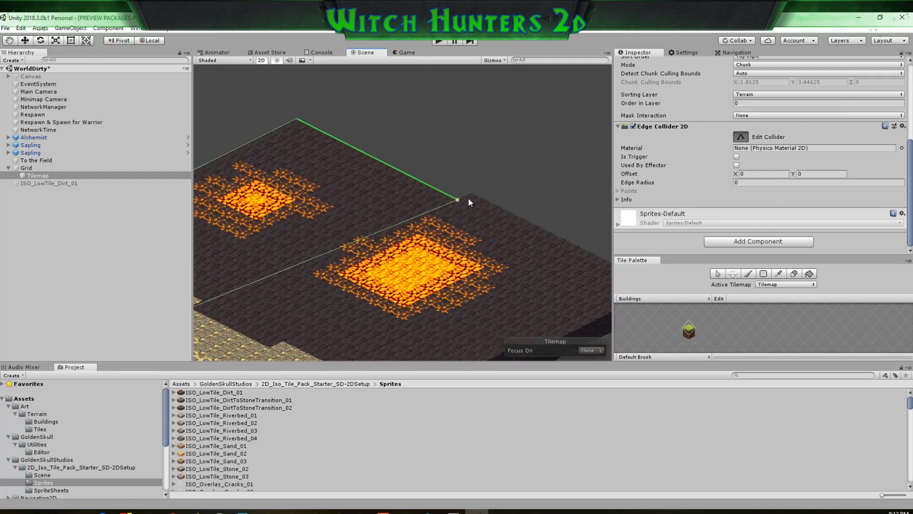
{"action": "scroll", "coordinate": [463, 202], "scroll_direction": "up", "scroll_amount": 2}
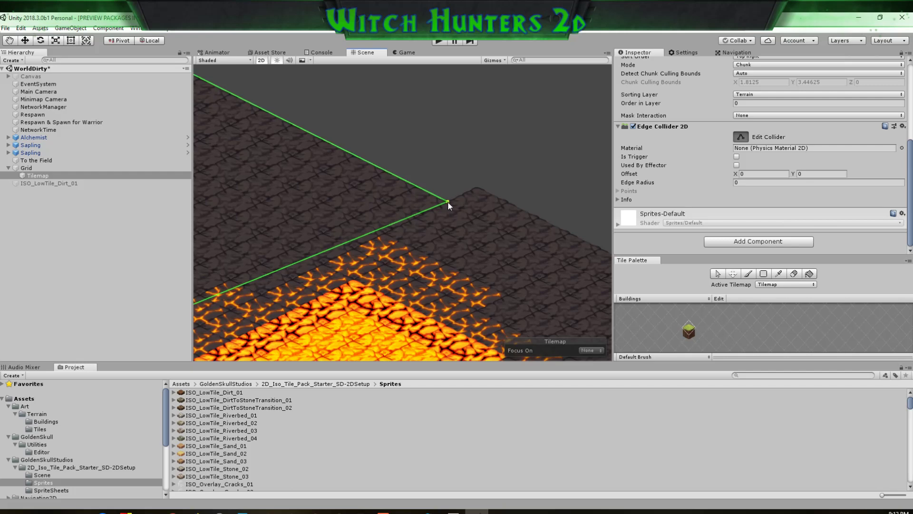
{"action": "left_click_drag", "start_coordinate": [381, 229], "coordinate": [476, 186]}
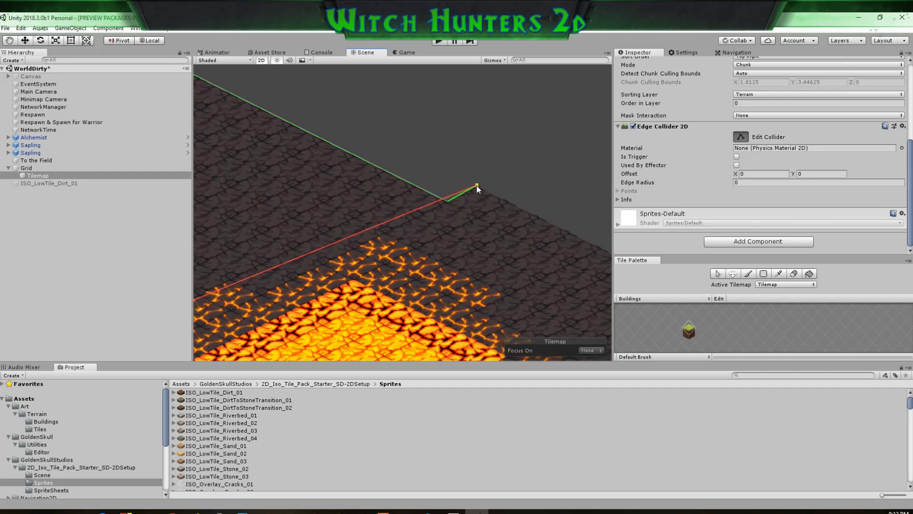
{"action": "scroll", "coordinate": [415, 240], "scroll_direction": "down", "scroll_amount": 6}
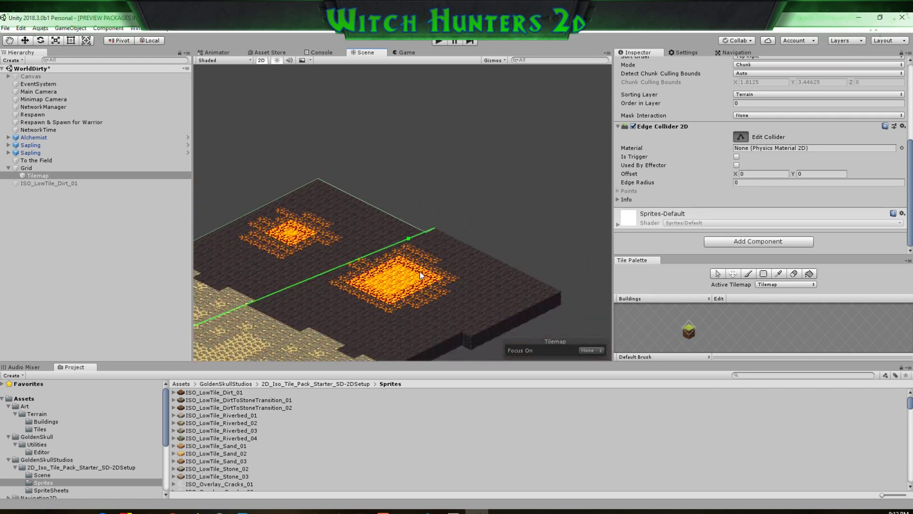
Add collider points at the lava area's easternmost corner and around the notch on its southeast border
{"action": "left_click_drag", "start_coordinate": [373, 195], "coordinate": [523, 243]}
{"action": "scroll", "coordinate": [528, 245], "scroll_direction": "up", "scroll_amount": 5}
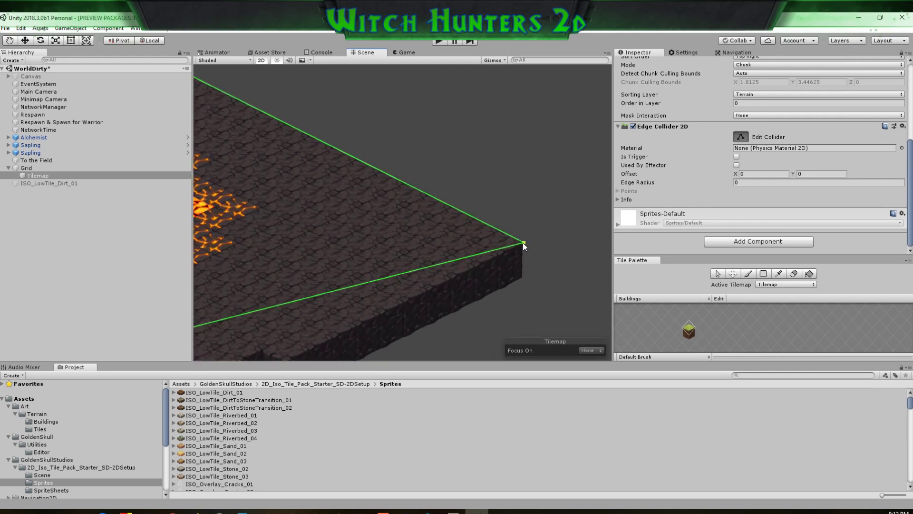
{"action": "scroll", "coordinate": [420, 267], "scroll_direction": "down", "scroll_amount": 8}
{"action": "left_click_drag", "start_coordinate": [375, 279], "coordinate": [347, 304]}
{"action": "scroll", "coordinate": [347, 317], "scroll_direction": "up", "scroll_amount": 9}
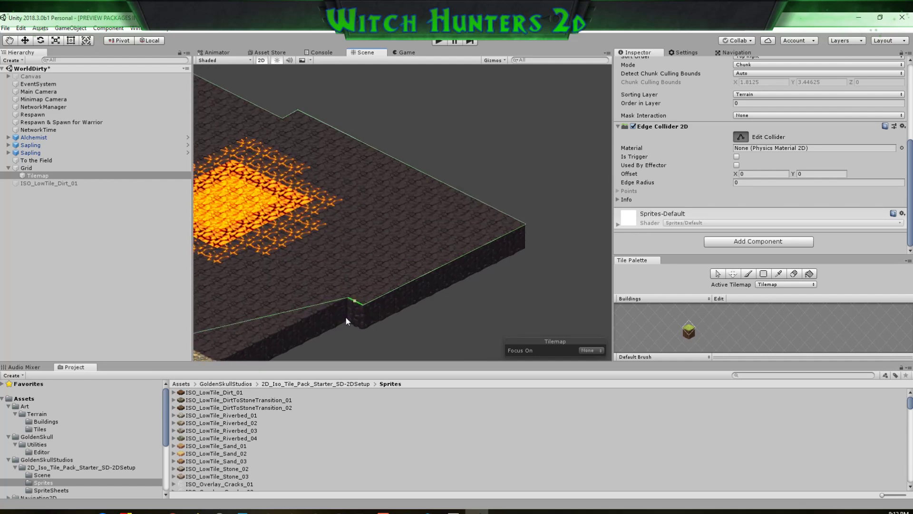
Run the edge collider along the southeast border past the cobbled and grass areas, around the step near the lower dirt patch
{"action": "middle_click_drag", "start_coordinate": [347, 318], "coordinate": [491, 263]}
{"action": "scroll", "coordinate": [419, 284], "scroll_direction": "down", "scroll_amount": 5}
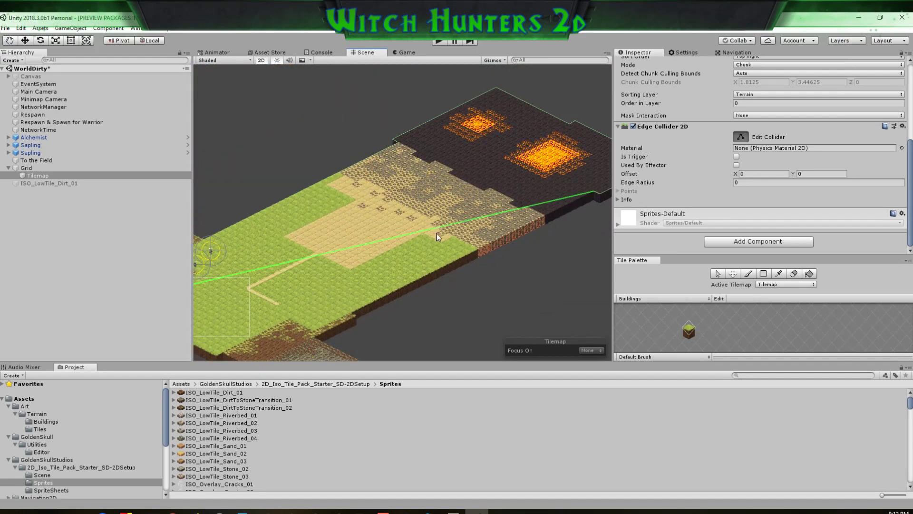
{"action": "middle_click_drag", "start_coordinate": [365, 292], "coordinate": [452, 248]}
{"action": "left_click_drag", "start_coordinate": [409, 210], "coordinate": [451, 284]}
{"action": "scroll", "coordinate": [439, 270], "scroll_direction": "up", "scroll_amount": 6}
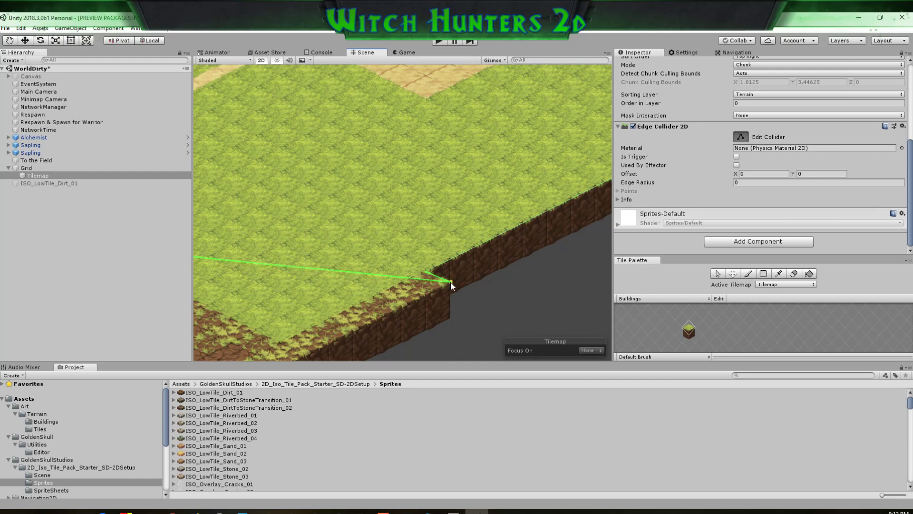
Add collider points at the inner corner between grass and stone platform and at the platform's easternmost corner
{"action": "middle_click_drag", "start_coordinate": [354, 318], "coordinate": [489, 245]}
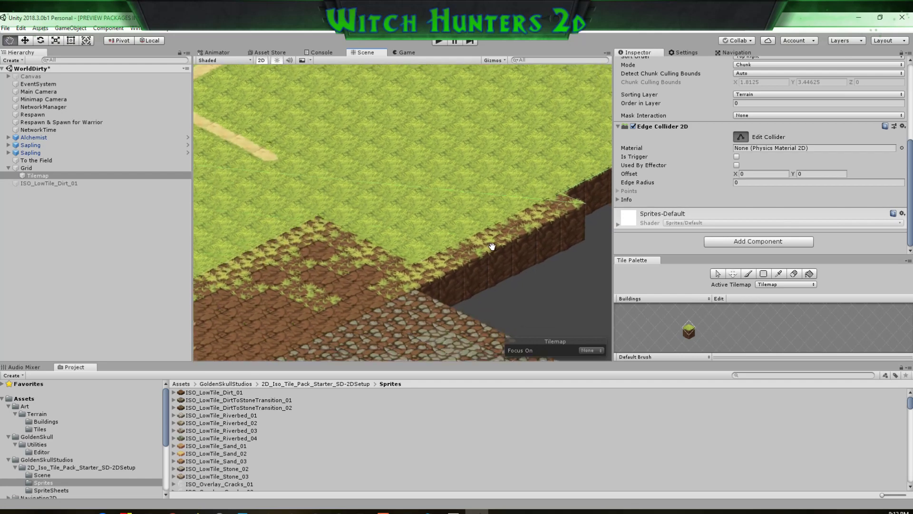
{"action": "scroll", "coordinate": [483, 227], "scroll_direction": "down", "scroll_amount": 6}
{"action": "left_click_drag", "start_coordinate": [478, 209], "coordinate": [438, 277]}
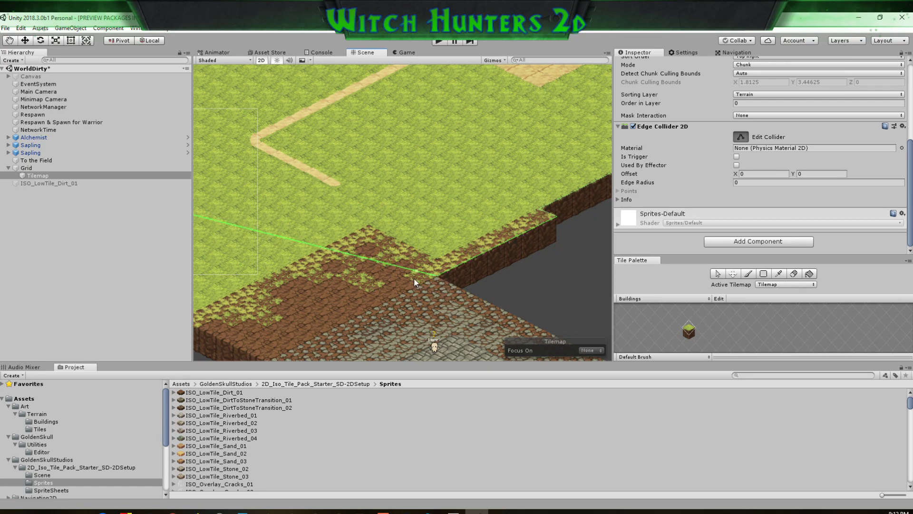
{"action": "left_click_drag", "start_coordinate": [411, 272], "coordinate": [537, 337]}
{"action": "scroll", "coordinate": [447, 313], "scroll_direction": "down", "scroll_amount": 5}
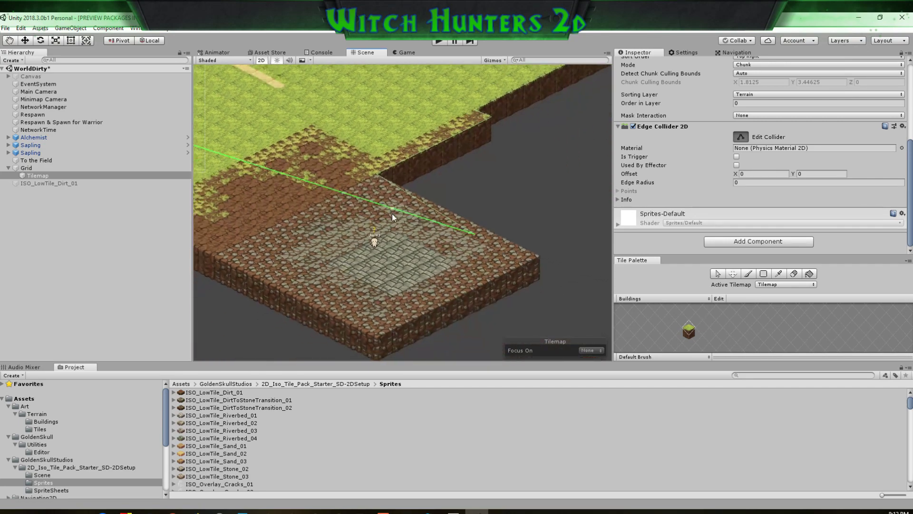
{"action": "left_click_drag", "start_coordinate": [460, 232], "coordinate": [503, 247]}
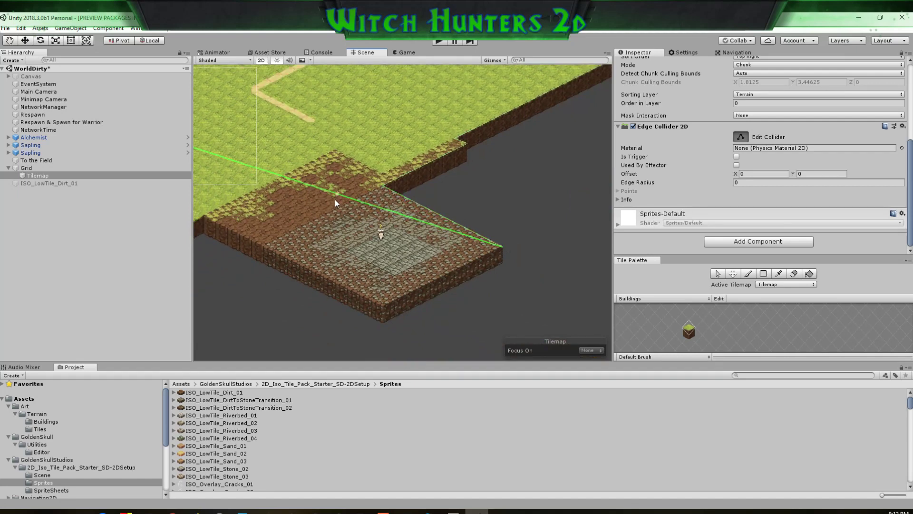
Place a collider point on the stone platform's southernmost corner and fine-tune the point on its easternmost corner
{"action": "left_click_drag", "start_coordinate": [243, 170], "coordinate": [381, 307]}
{"action": "scroll", "coordinate": [388, 308], "scroll_direction": "up", "scroll_amount": 5}
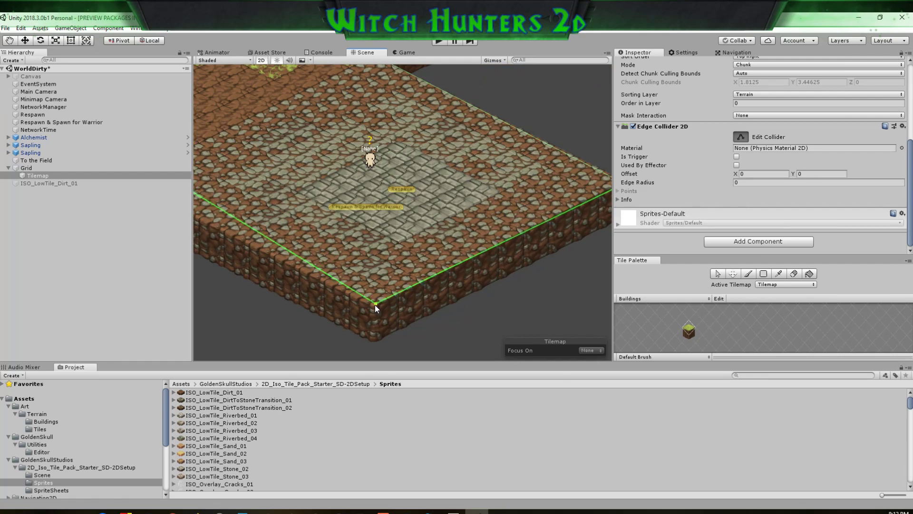
{"action": "middle_click_drag", "start_coordinate": [584, 205], "coordinate": [551, 214]}
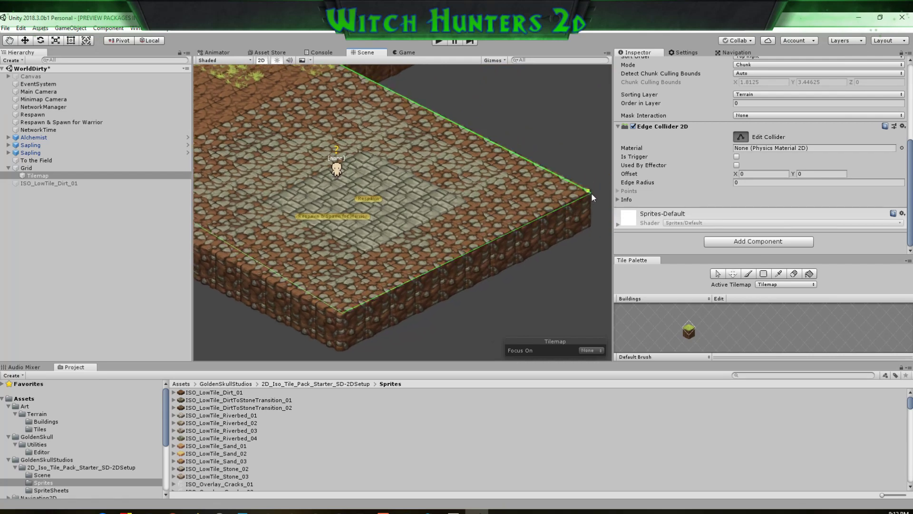
{"action": "left_click_drag", "start_coordinate": [591, 193], "coordinate": [588, 192]}
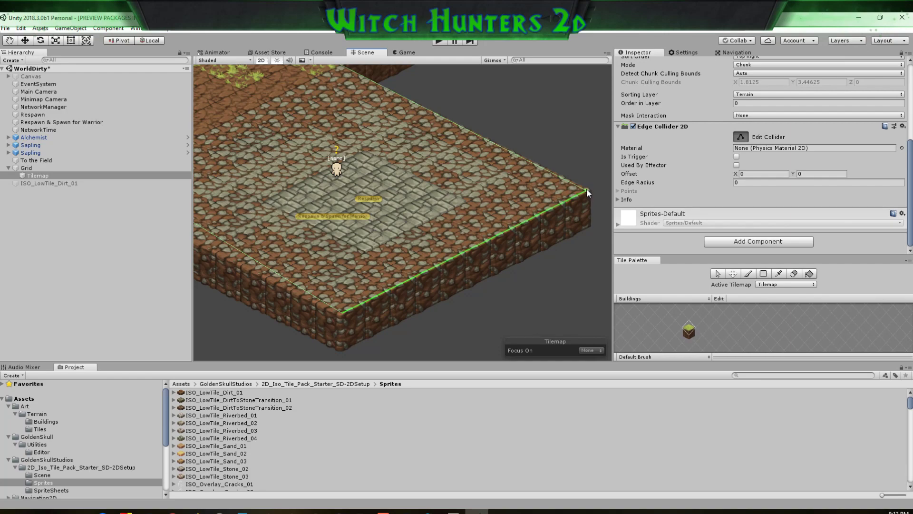
{"action": "left_click_drag", "start_coordinate": [586, 191], "coordinate": [587, 188]}
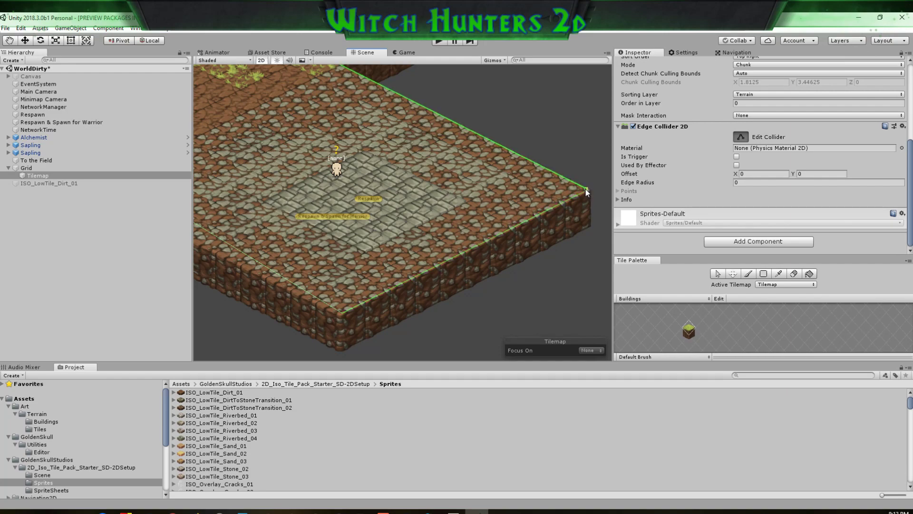
Continue the edge collider along the southwest border and around the notch where the dirt patch meets the grass
{"action": "middle_click_drag", "start_coordinate": [330, 246], "coordinate": [561, 248]}
{"action": "scroll", "coordinate": [404, 231], "scroll_direction": "down", "scroll_amount": 12}
{"action": "middle_click_drag", "start_coordinate": [310, 204], "coordinate": [452, 243]}
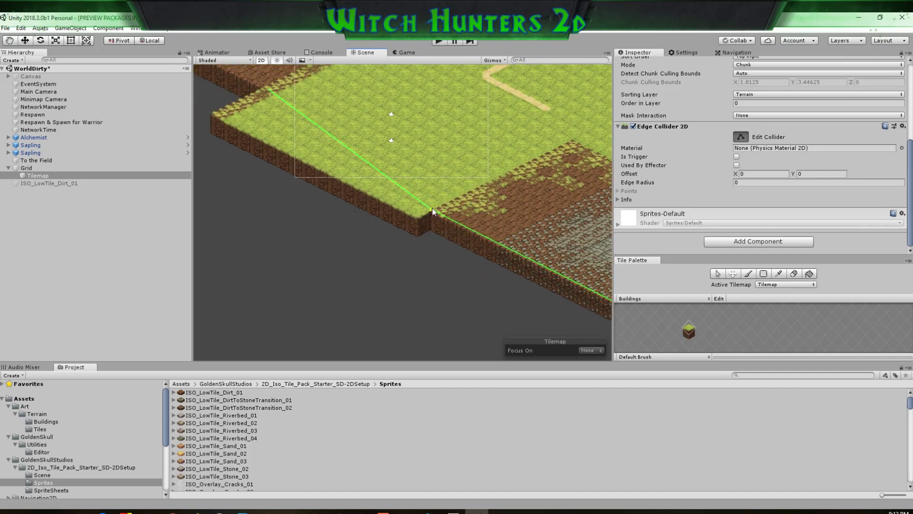
{"action": "mouse_move", "coordinate": [433, 210]}
{"action": "left_mouse_down"}
{"action": "mouse_move", "coordinate": [416, 209]}
{"action": "mouse_move", "coordinate": [417, 219]}
{"action": "left_mouse_up"}
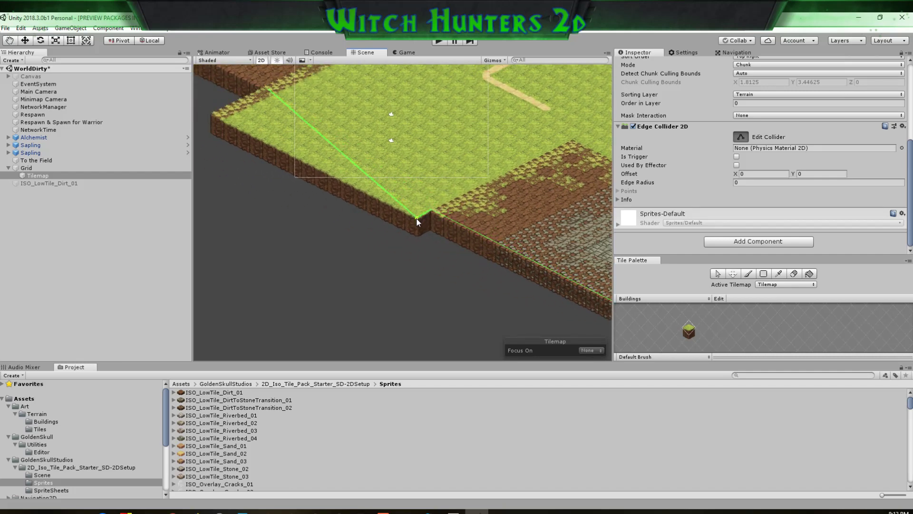
Add a collider point on the grass area's westernmost corner to finish the outline along its southwest border
{"action": "middle_click_drag", "start_coordinate": [297, 160], "coordinate": [433, 217]}
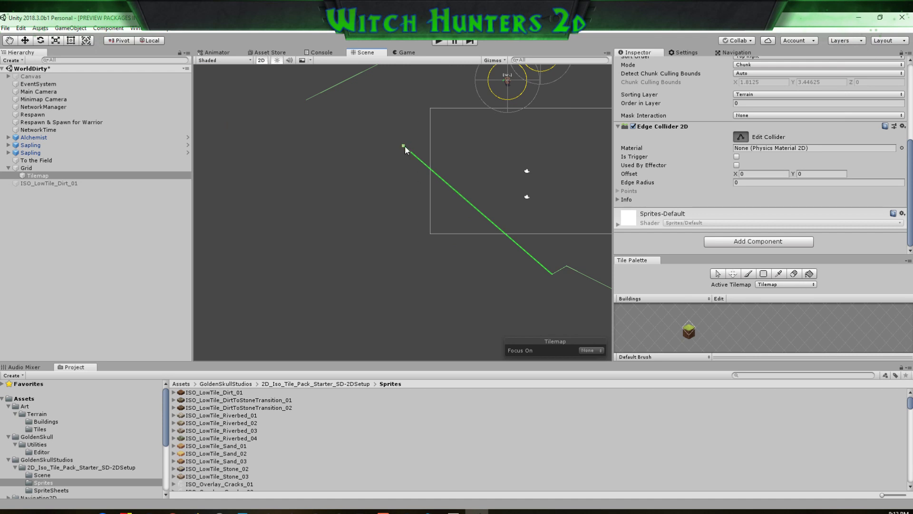
{"action": "left_click_drag", "start_coordinate": [405, 149], "coordinate": [376, 165]}
{"action": "middle_click_drag", "start_coordinate": [438, 206], "coordinate": [293, 185]}
{"action": "left_click_drag", "start_coordinate": [216, 159], "coordinate": [204, 152]}
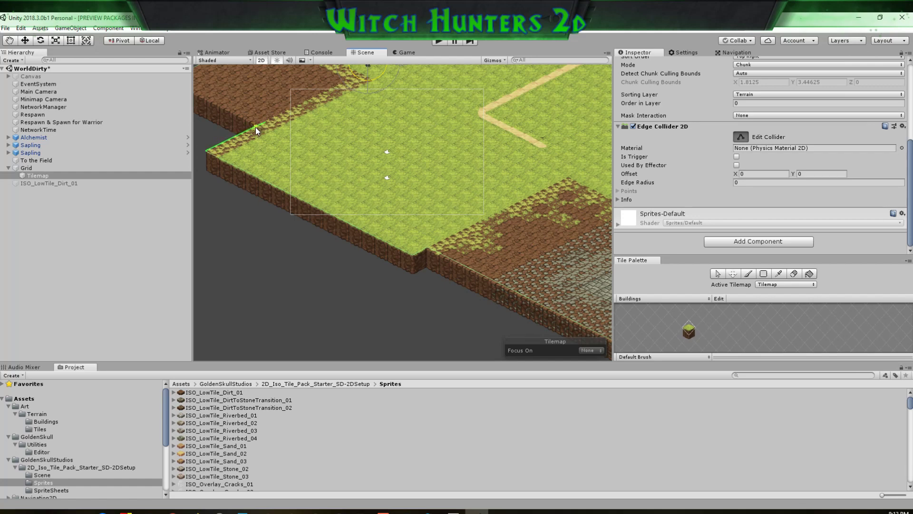
Continue the edge collider around the notch between grass and dirt, past the dirt area's westernmost corner to just outside the terrain
{"action": "left_click_drag", "start_coordinate": [256, 126], "coordinate": [212, 98]}
{"action": "middle_click_drag", "start_coordinate": [250, 110], "coordinate": [324, 152]}
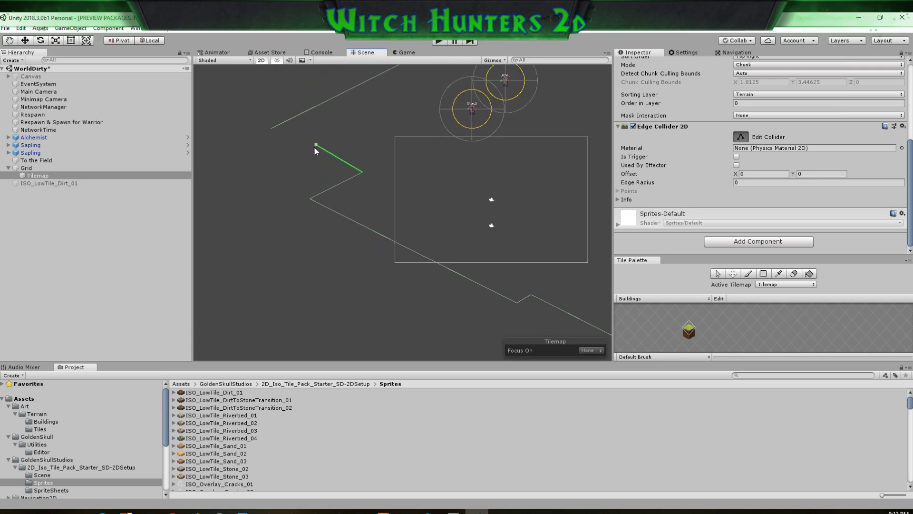
{"action": "left_click_drag", "start_coordinate": [314, 147], "coordinate": [263, 127]}
{"action": "scroll", "coordinate": [267, 126], "scroll_direction": "up", "scroll_amount": 1}
{"action": "scroll", "coordinate": [266, 125], "scroll_direction": "up", "scroll_amount": 1}
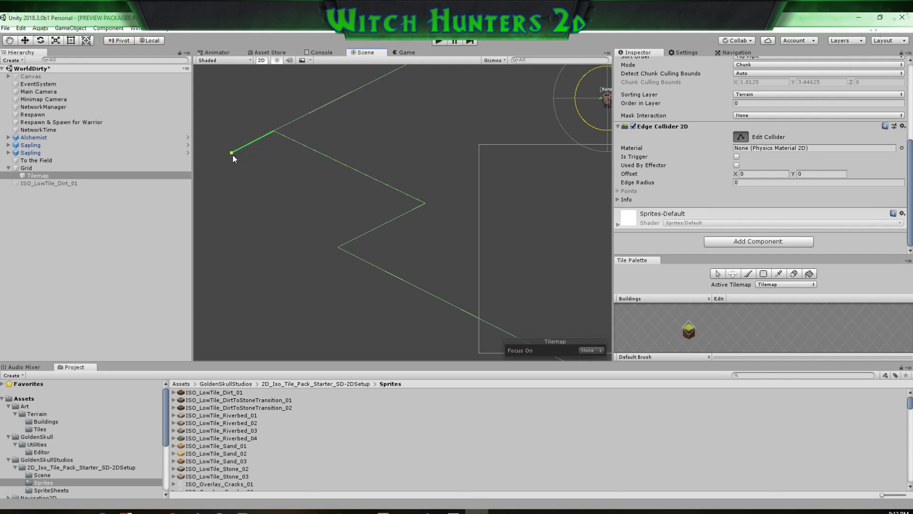
Trace an outer collider loop outside the map along its western and southern sides and around the stone platform
{"action": "left_click_drag", "start_coordinate": [233, 156], "coordinate": [262, 313]}
{"action": "scroll", "coordinate": [298, 285], "scroll_direction": "down", "scroll_amount": 5}
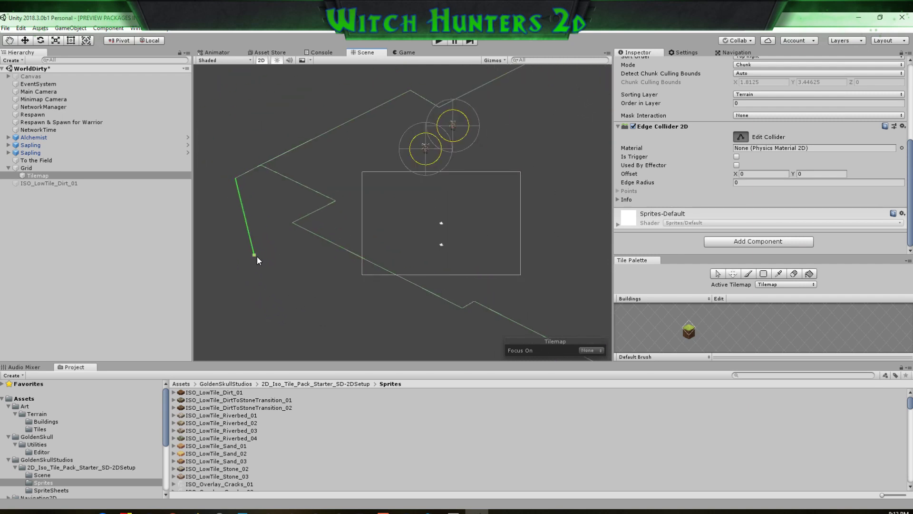
{"action": "mouse_move", "coordinate": [256, 257]}
{"action": "left_mouse_down"}
{"action": "mouse_move", "coordinate": [340, 320]}
{"action": "mouse_move", "coordinate": [255, 265]}
{"action": "left_mouse_up"}
{"action": "left_click_drag", "start_coordinate": [252, 260], "coordinate": [304, 353]}
{"action": "left_click_drag", "start_coordinate": [251, 218], "coordinate": [228, 257]}
{"action": "scroll", "coordinate": [261, 230], "scroll_direction": "down", "scroll_amount": 4}
{"action": "left_click_drag", "start_coordinate": [267, 284], "coordinate": [549, 281]}
{"action": "left_click_drag", "start_coordinate": [499, 249], "coordinate": [529, 234]}
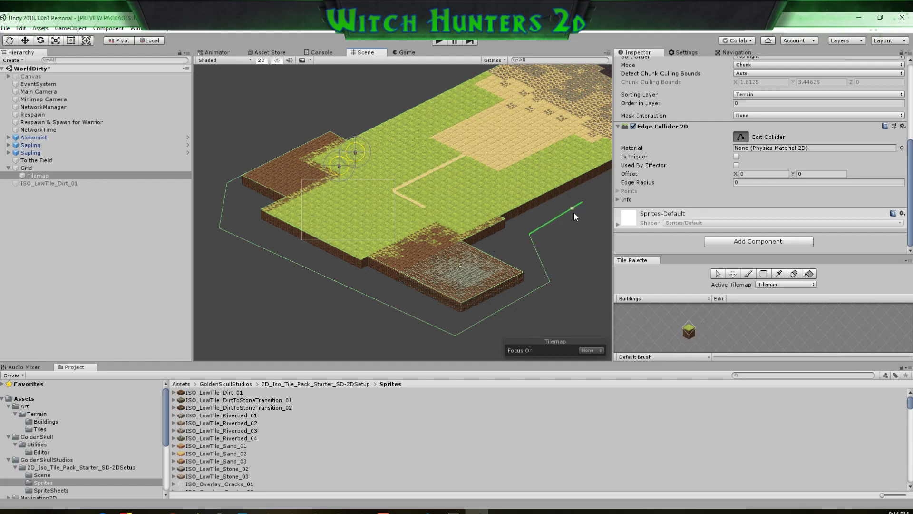
Extend the outer collider loop along the southeast border, around the lava area's easternmost corner and up toward its northern corner
{"action": "middle_click_drag", "start_coordinate": [574, 217], "coordinate": [408, 278]}
{"action": "left_click_drag", "start_coordinate": [406, 273], "coordinate": [595, 169]}
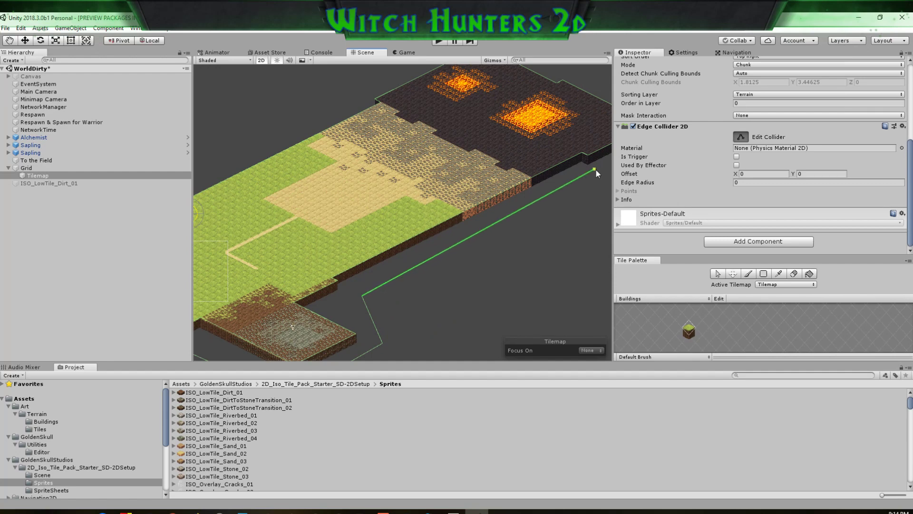
{"action": "middle_click_drag", "start_coordinate": [595, 170], "coordinate": [434, 240]}
{"action": "left_click_drag", "start_coordinate": [433, 242], "coordinate": [289, 88]}
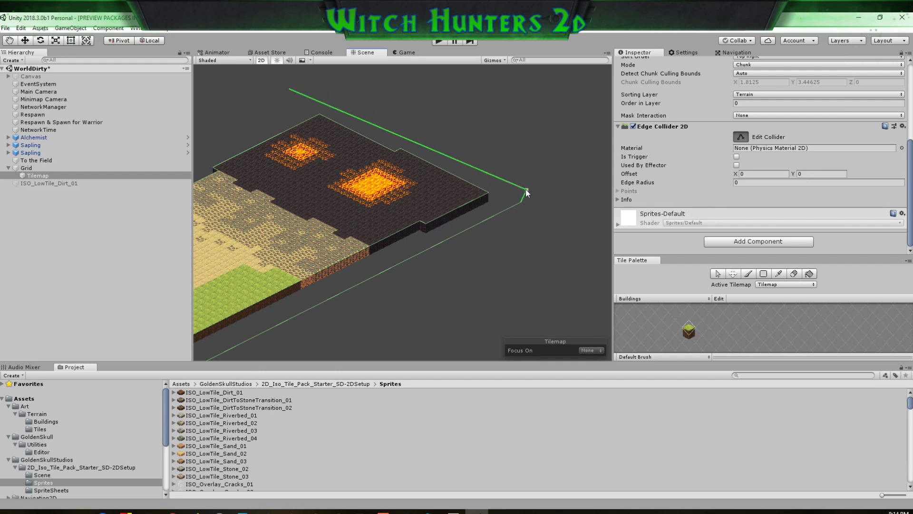
{"action": "left_click_drag", "start_coordinate": [526, 190], "coordinate": [342, 104]}
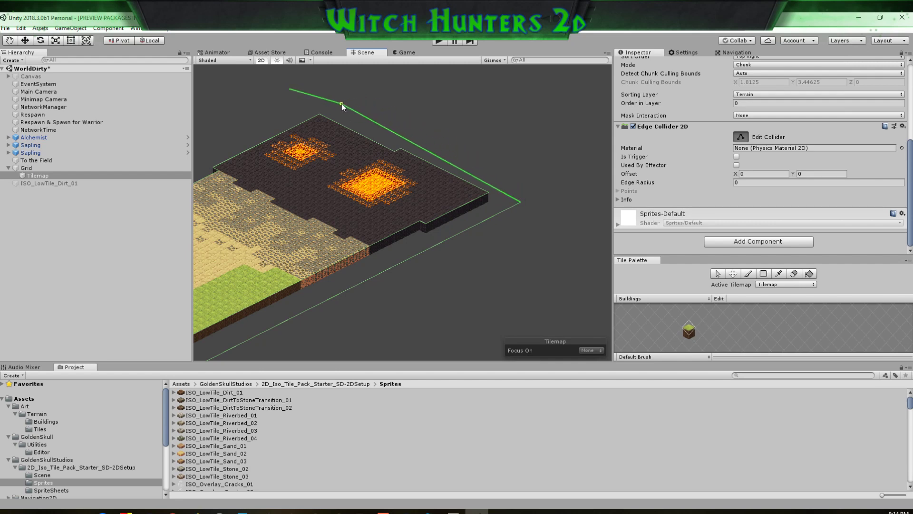
Run the outer collider loop along the northwest border back to the dirt area's western corner and finish editing the collider
{"action": "left_click_drag", "start_coordinate": [290, 90], "coordinate": [203, 148]}
{"action": "middle_click_drag", "start_coordinate": [241, 175], "coordinate": [429, 184]}
{"action": "left_click_drag", "start_coordinate": [484, 128], "coordinate": [477, 115]}
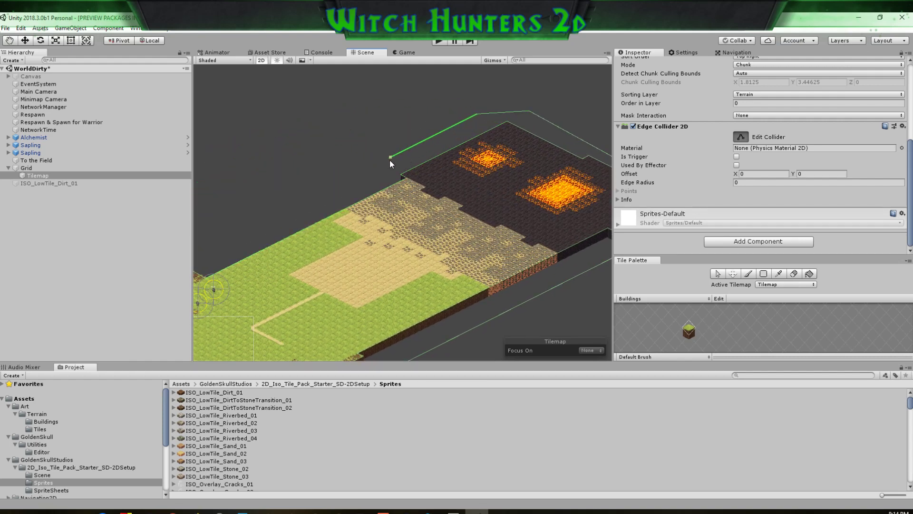
{"action": "left_click_drag", "start_coordinate": [390, 158], "coordinate": [203, 237]}
{"action": "middle_click_drag", "start_coordinate": [203, 237], "coordinate": [489, 189]}
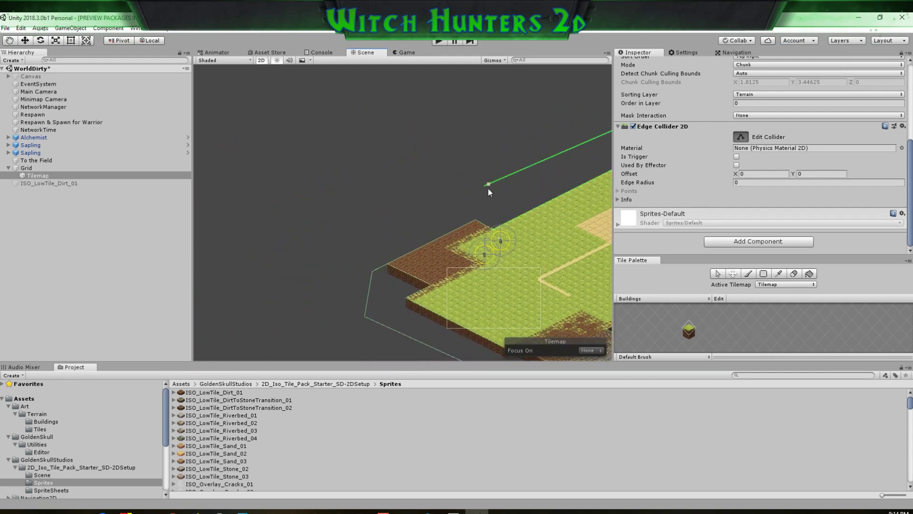
{"action": "left_click_drag", "start_coordinate": [489, 189], "coordinate": [341, 256]}
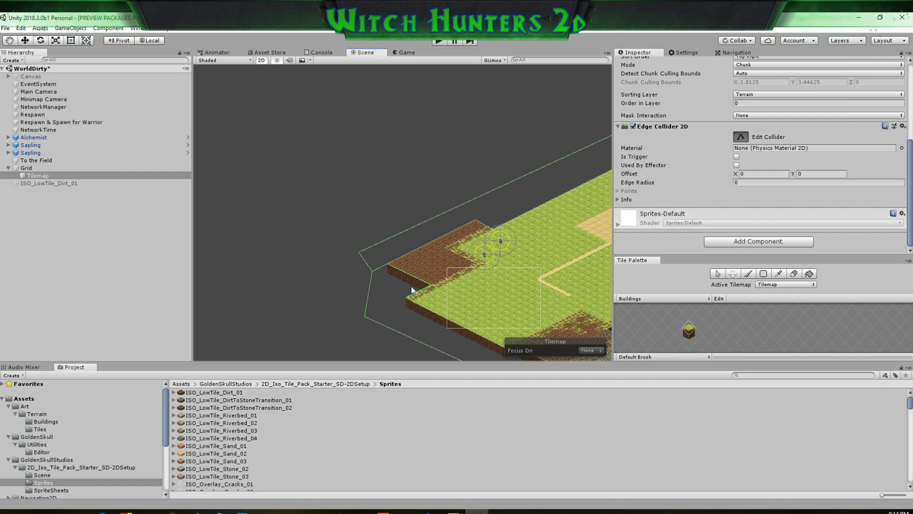
{"action": "middle_click_drag", "start_coordinate": [390, 296], "coordinate": [266, 268]}
{"action": "middle_click_drag", "start_coordinate": [505, 265], "coordinate": [420, 267]}
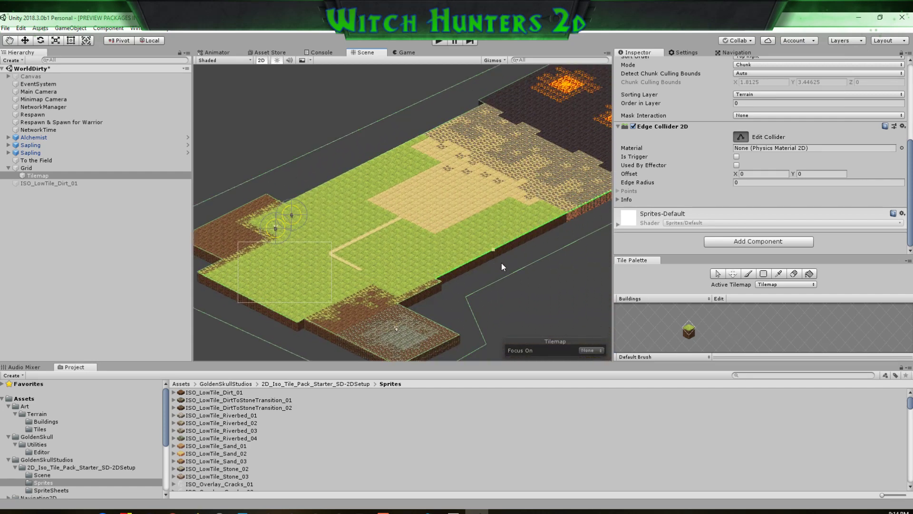
{"action": "left_click", "coordinate": [744, 139]}
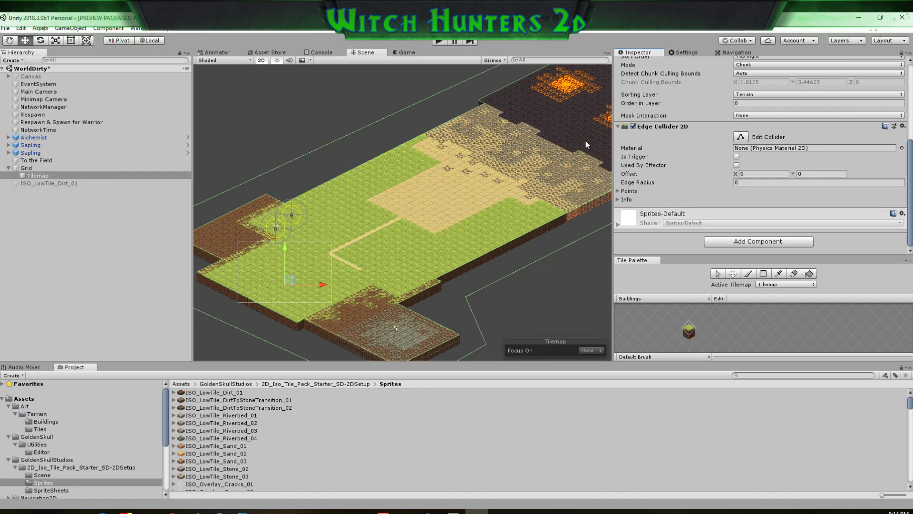
Replace the Navigation window with the Navigation2D window, docked beside Settings
{"action": "left_click_drag", "start_coordinate": [740, 54], "coordinate": [763, 54]}
{"action": "left_click", "coordinate": [161, 28]}
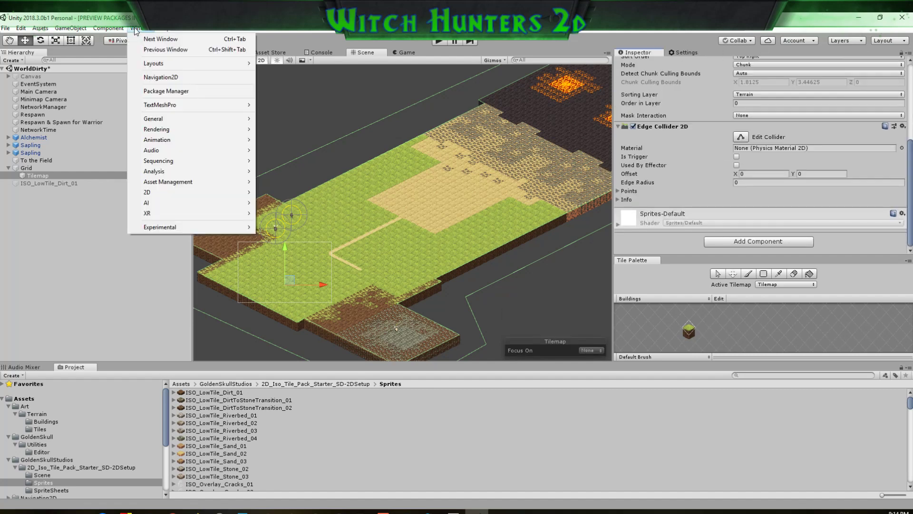
{"action": "left_click", "coordinate": [148, 77]}
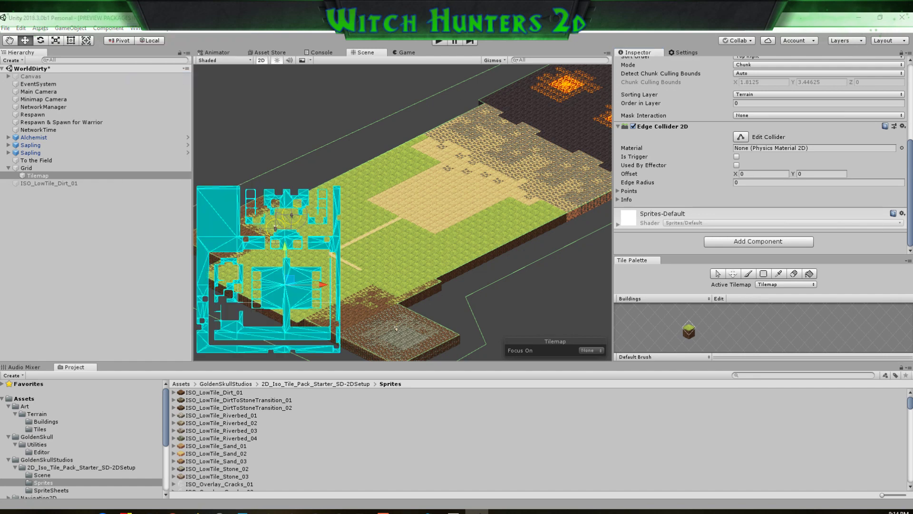
{"action": "left_click_drag", "start_coordinate": [912, 50], "coordinate": [711, 54]}
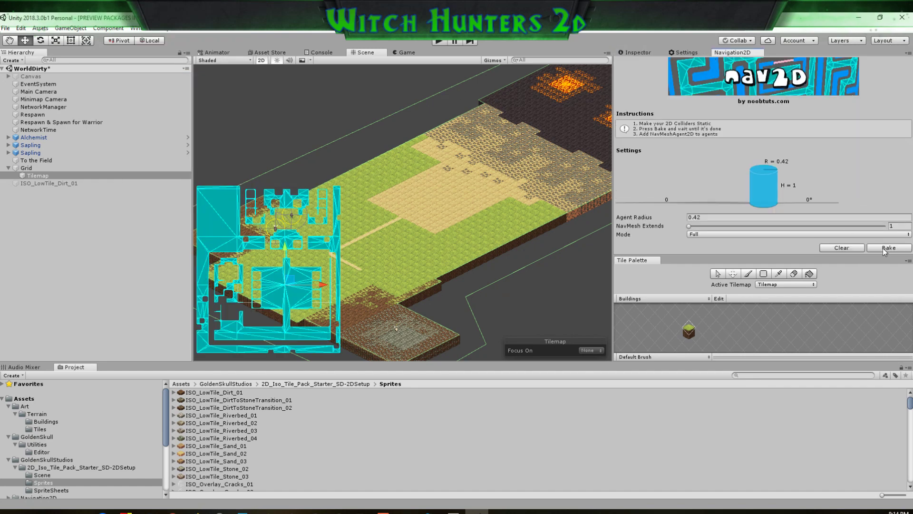
Clear the existing 2D navigation mesh, try a new bake, and clear that bake again
{"action": "left_click", "coordinate": [841, 248]}
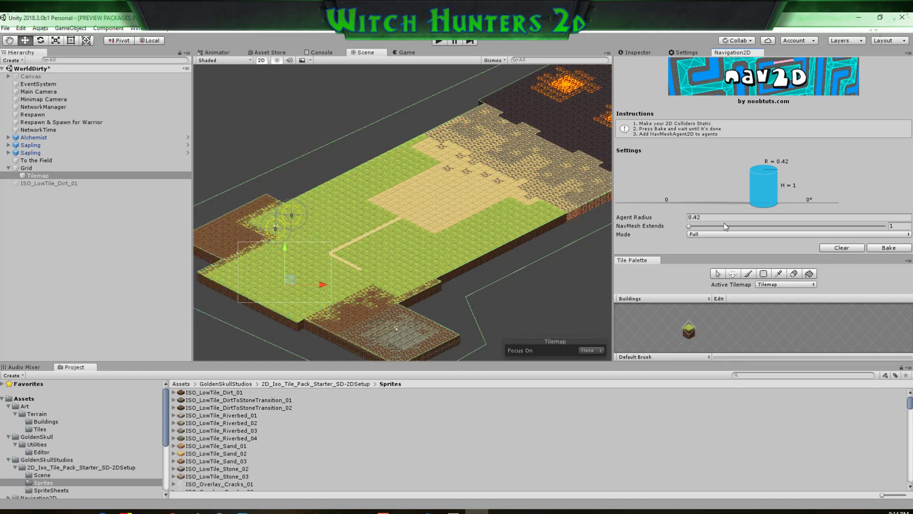
{"action": "left_click", "coordinate": [889, 248]}
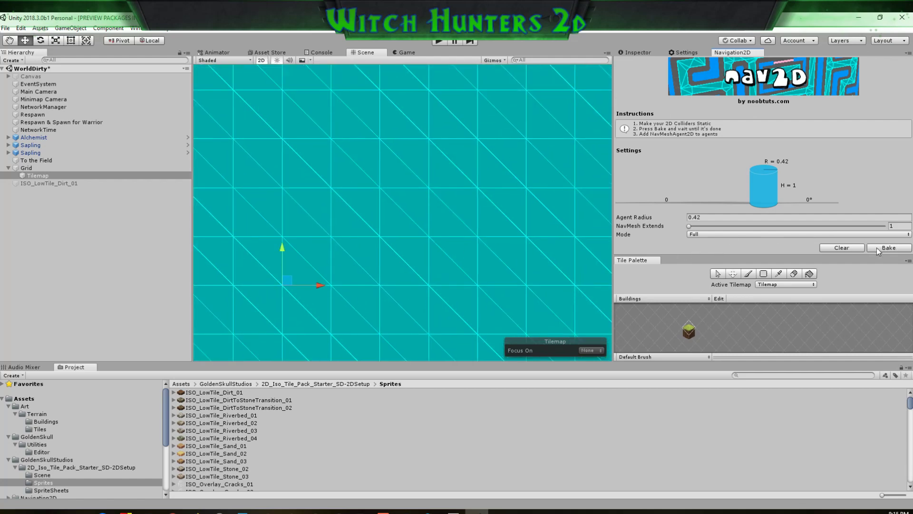
{"action": "left_click", "coordinate": [847, 248]}
Move the edge collider's starting point at the dirt area's western corner onto the junction with the outer loop and check the Points list
{"action": "middle_click_drag", "start_coordinate": [363, 262], "coordinate": [502, 256]}
{"action": "scroll", "coordinate": [300, 241], "scroll_direction": "up", "scroll_amount": 8}
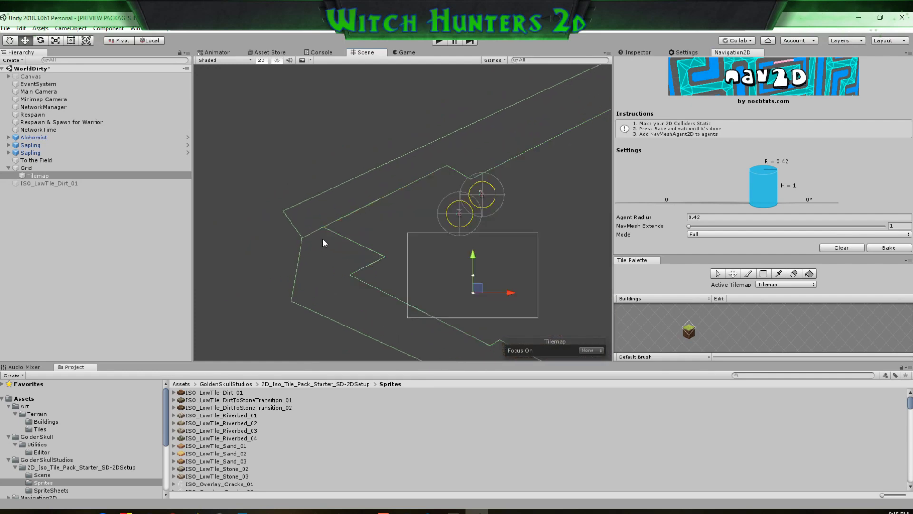
{"action": "scroll", "coordinate": [311, 236], "scroll_direction": "down", "scroll_amount": 10}
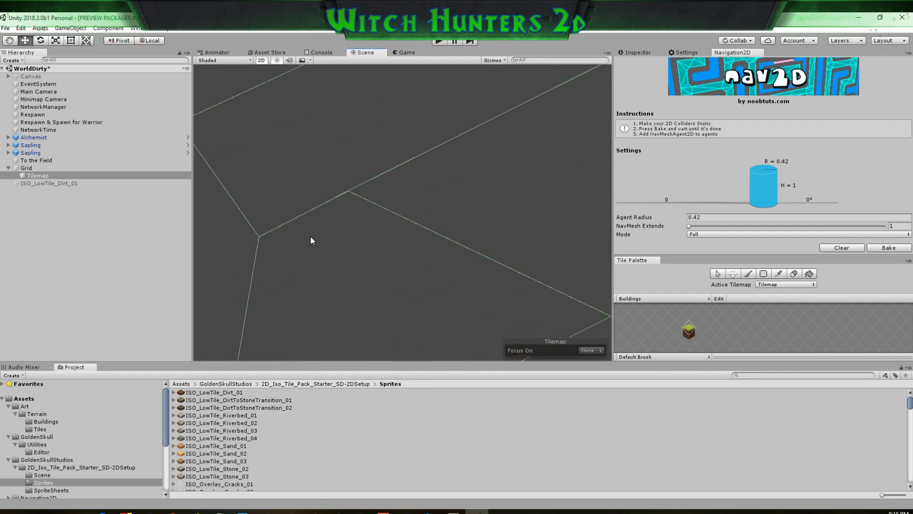
{"action": "scroll", "coordinate": [311, 236], "scroll_direction": "up", "scroll_amount": 9}
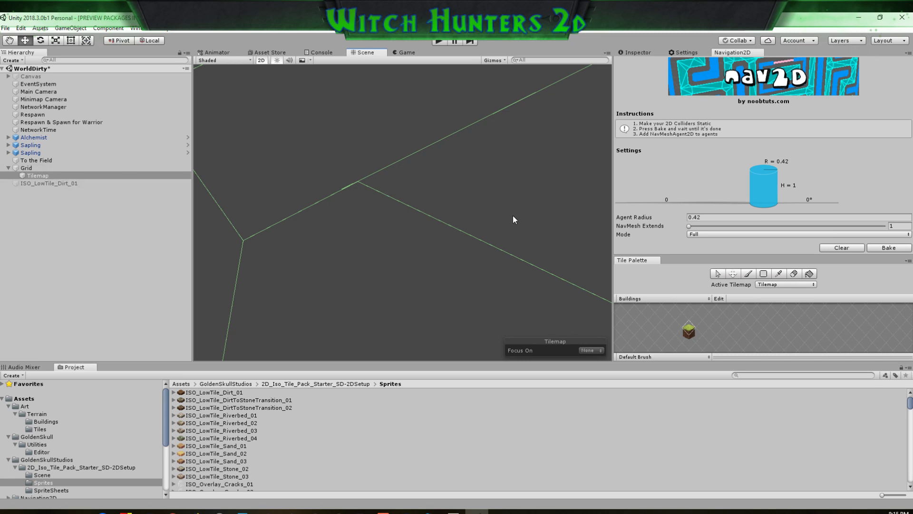
{"action": "left_click", "coordinate": [636, 51]}
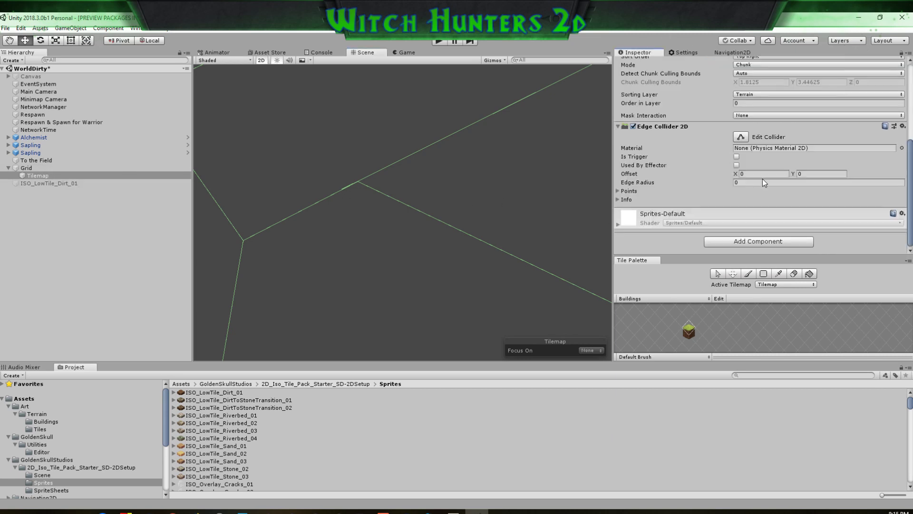
{"action": "left_click", "coordinate": [741, 136]}
{"action": "scroll", "coordinate": [356, 211], "scroll_direction": "down", "scroll_amount": 2}
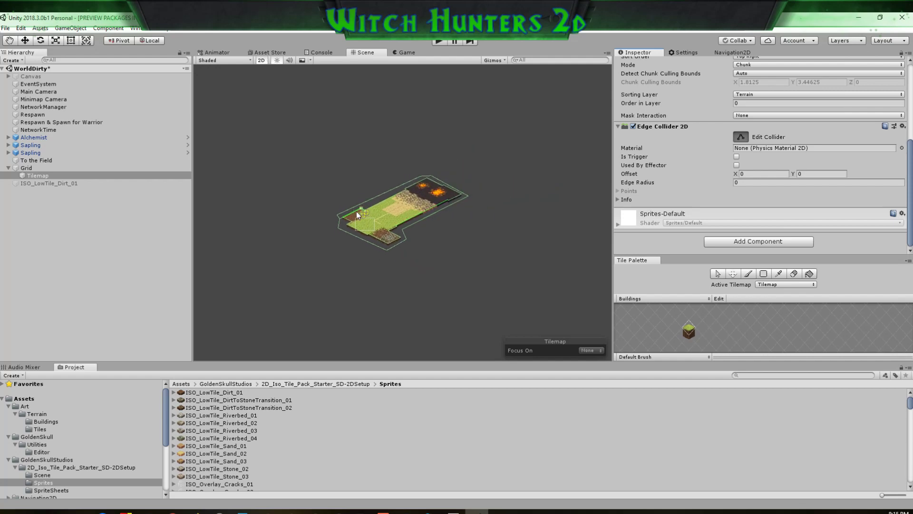
{"action": "scroll", "coordinate": [332, 203], "scroll_direction": "up", "scroll_amount": 5}
{"action": "scroll", "coordinate": [365, 219], "scroll_direction": "up", "scroll_amount": 5}
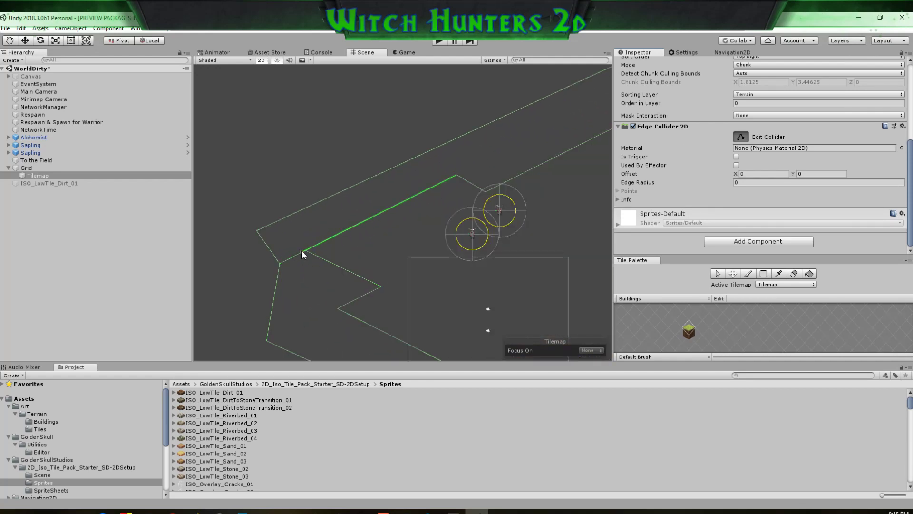
{"action": "left_click_drag", "start_coordinate": [303, 250], "coordinate": [278, 261]}
{"action": "key", "text": "ctrl"}
{"action": "left_click", "coordinate": [278, 262], "text": "ctrl"}
{"action": "left_click", "coordinate": [740, 138]}
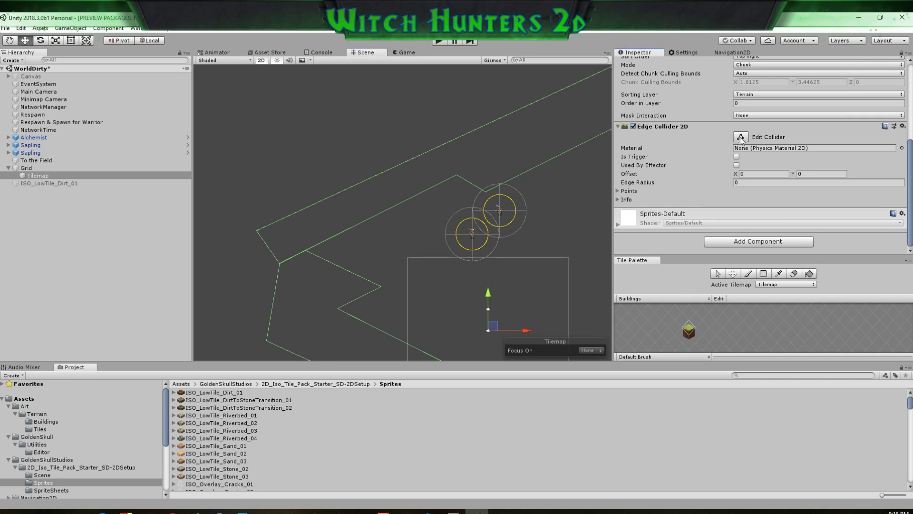
{"action": "left_click", "coordinate": [617, 191]}
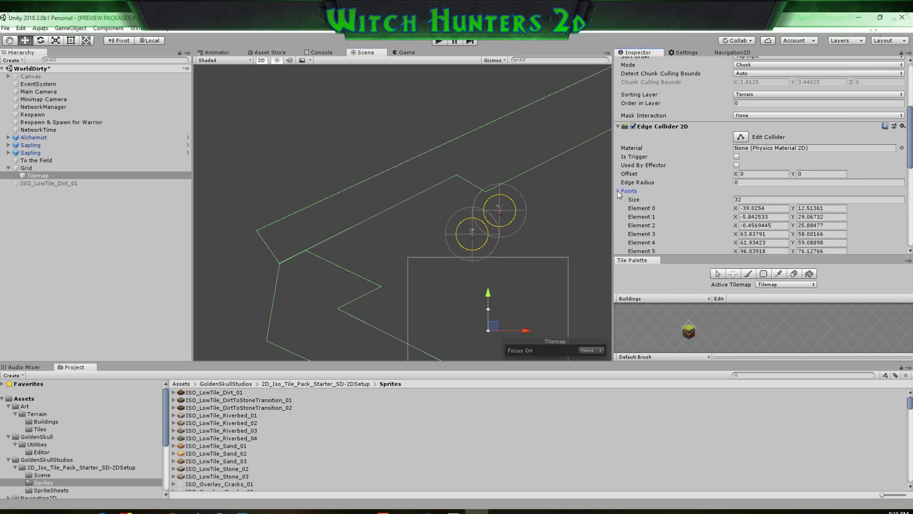
{"action": "left_click", "coordinate": [618, 191]}
Mark the Tilemap object as static and bake the 2D navigation mesh
{"action": "scroll", "coordinate": [442, 252], "scroll_direction": "down", "scroll_amount": 2}
{"action": "scroll", "coordinate": [412, 214], "scroll_direction": "down", "scroll_amount": 3}
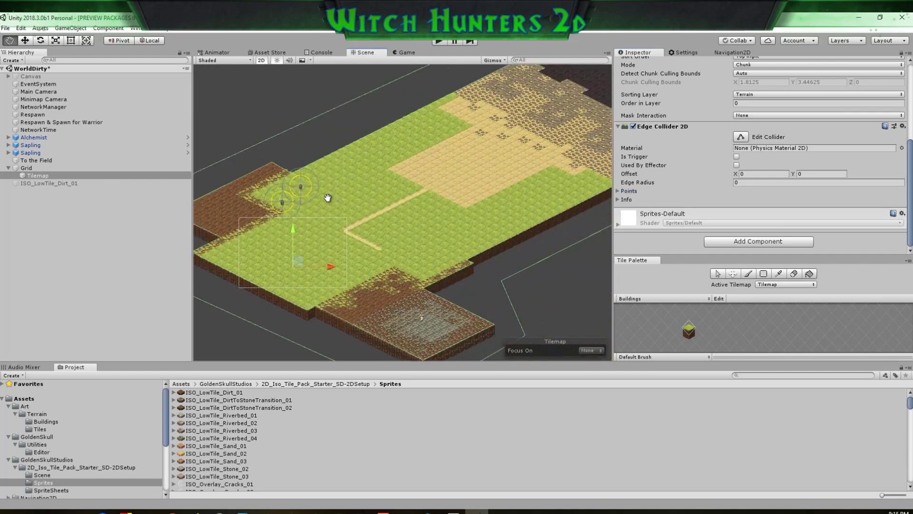
{"action": "scroll", "coordinate": [411, 214], "scroll_direction": "down", "scroll_amount": 2}
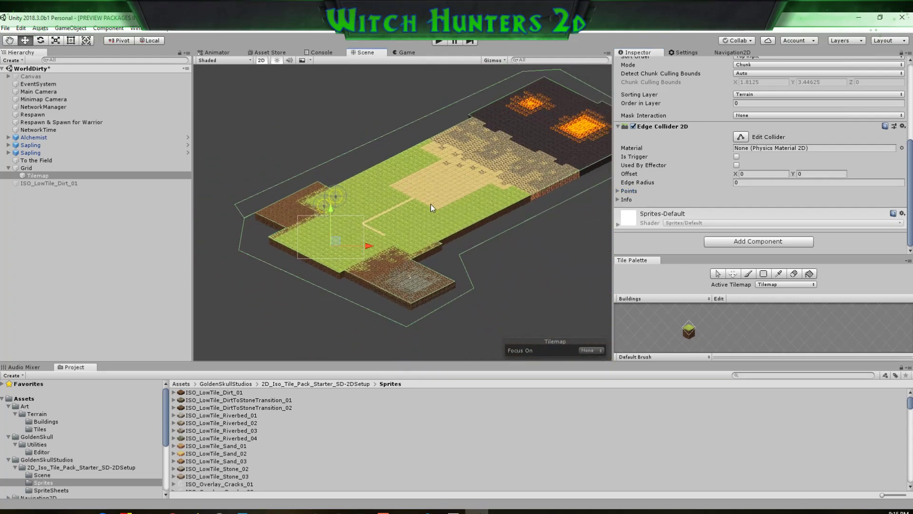
{"action": "mouse_move", "coordinate": [430, 204]}
{"action": "middle_mouse_down"}
{"action": "mouse_move", "coordinate": [385, 218]}
{"action": "mouse_move", "coordinate": [416, 215]}
{"action": "middle_mouse_up"}
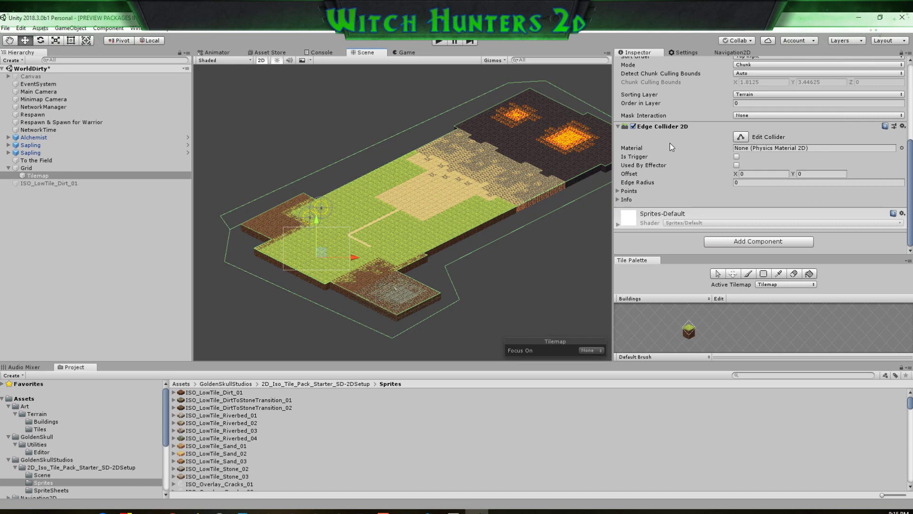
{"action": "scroll", "coordinate": [669, 143], "scroll_direction": "up", "scroll_amount": 2}
{"action": "scroll", "coordinate": [670, 143], "scroll_direction": "down", "scroll_amount": 2}
{"action": "scroll", "coordinate": [669, 143], "scroll_direction": "up", "scroll_amount": 2}
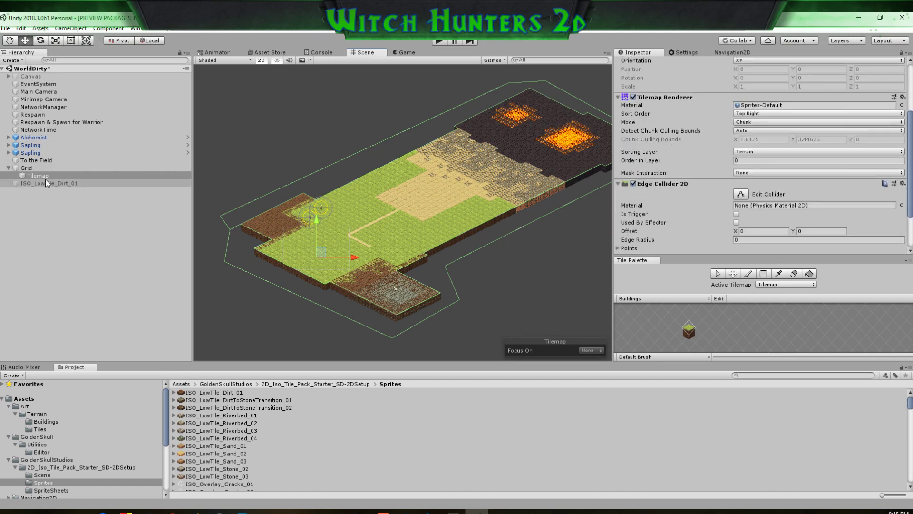
{"action": "scroll", "coordinate": [813, 80], "scroll_direction": "up", "scroll_amount": 3}
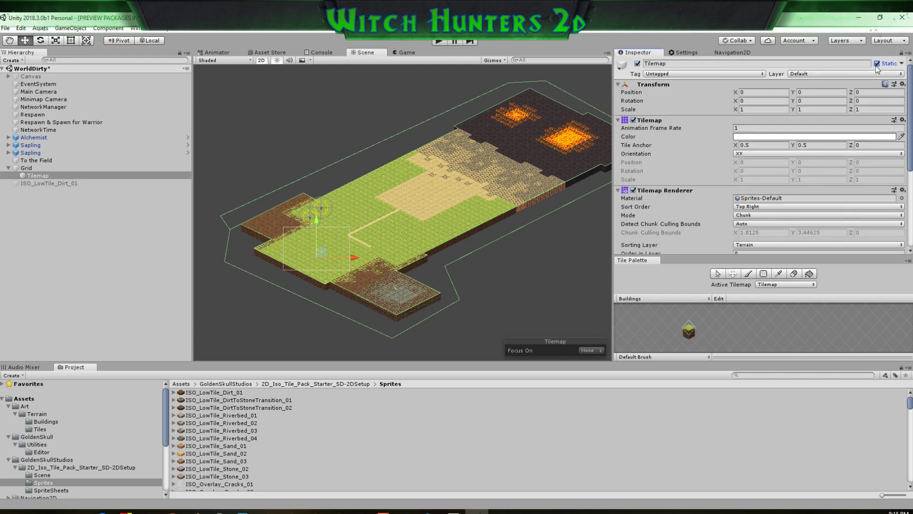
{"action": "left_click", "coordinate": [720, 53]}
{"action": "left_click", "coordinate": [888, 248]}
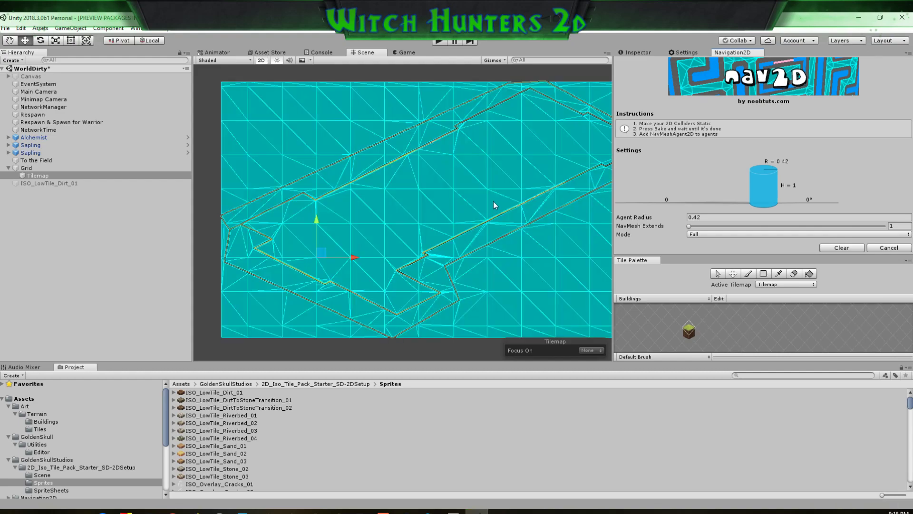
Examine the baked navigation mesh along the inner and outer collider outlines, especially around the lava area's easternmost corner
{"action": "scroll", "coordinate": [493, 201], "scroll_direction": "down", "scroll_amount": 6}
{"action": "scroll", "coordinate": [429, 208], "scroll_direction": "up", "scroll_amount": 12}
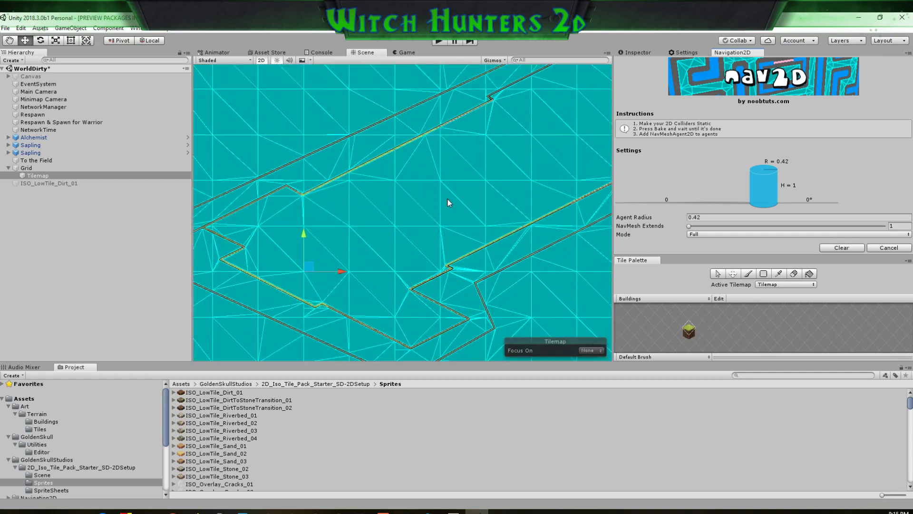
{"action": "middle_click_drag", "start_coordinate": [515, 160], "coordinate": [397, 227]}
{"action": "middle_click_drag", "start_coordinate": [482, 188], "coordinate": [406, 208]}
{"action": "scroll", "coordinate": [489, 214], "scroll_direction": "up", "scroll_amount": 12}
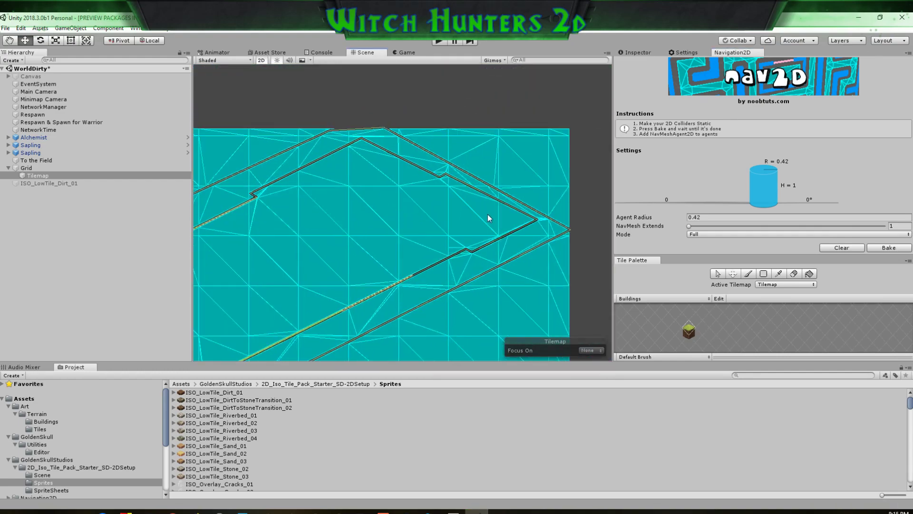
{"action": "scroll", "coordinate": [494, 218], "scroll_direction": "up", "scroll_amount": 12}
{"action": "middle_click_drag", "start_coordinate": [511, 231], "coordinate": [406, 240]}
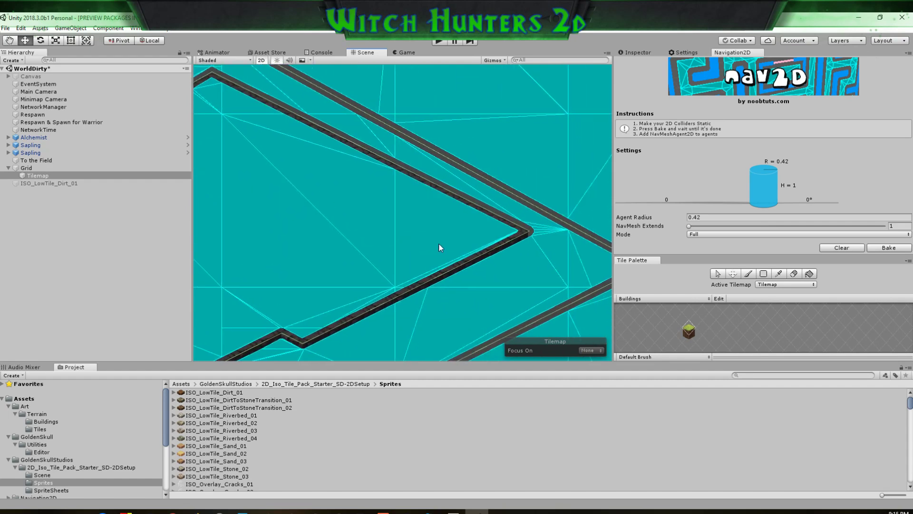
{"action": "scroll", "coordinate": [428, 242], "scroll_direction": "up", "scroll_amount": 3}
{"action": "middle_click_drag", "start_coordinate": [503, 306], "coordinate": [579, 248]}
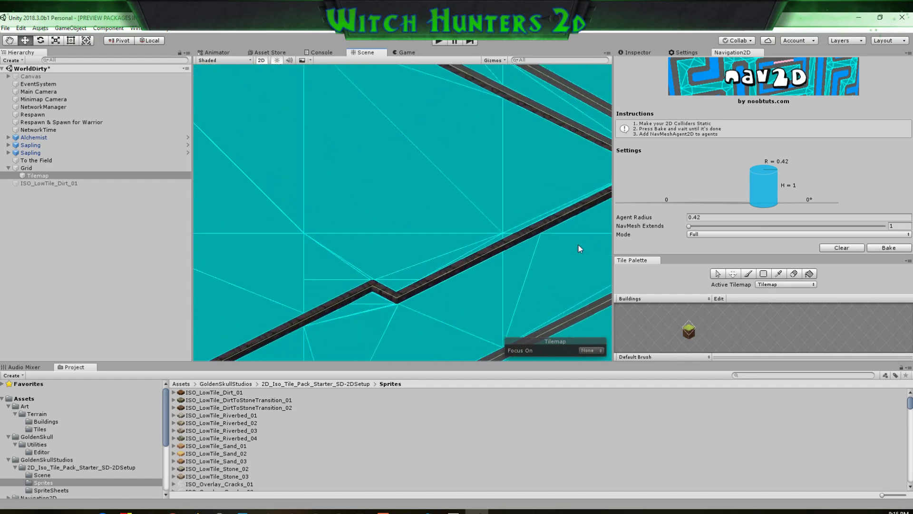
Examine the baked navigation mesh from the collider's eastern corners across to the western corner where the outlines meet
{"action": "scroll", "coordinate": [420, 324], "scroll_direction": "down", "scroll_amount": 10}
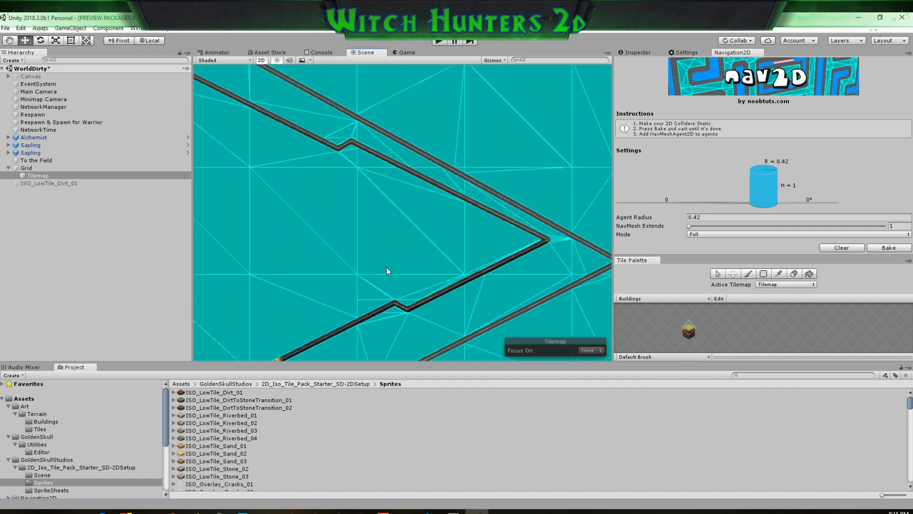
{"action": "middle_click_drag", "start_coordinate": [348, 190], "coordinate": [537, 196]}
{"action": "middle_click_drag", "start_coordinate": [373, 262], "coordinate": [550, 224]}
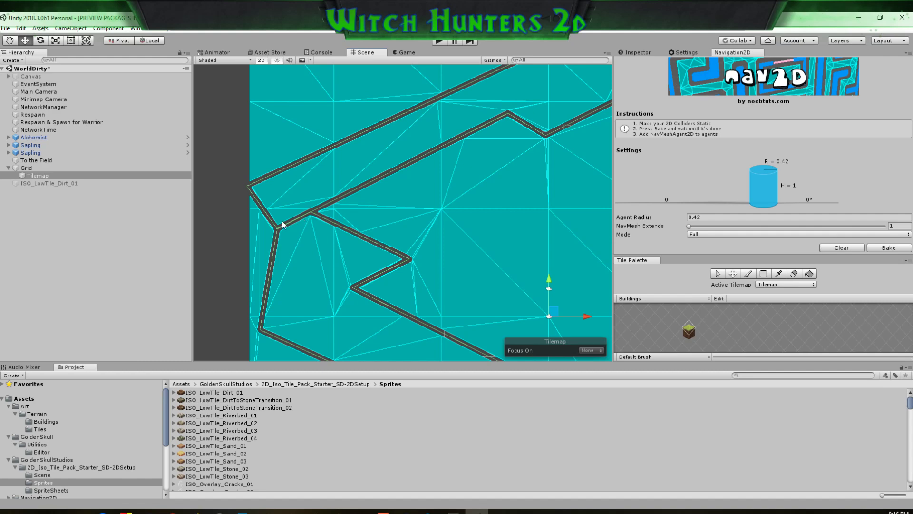
{"action": "middle_click_drag", "start_coordinate": [484, 249], "coordinate": [393, 225]}
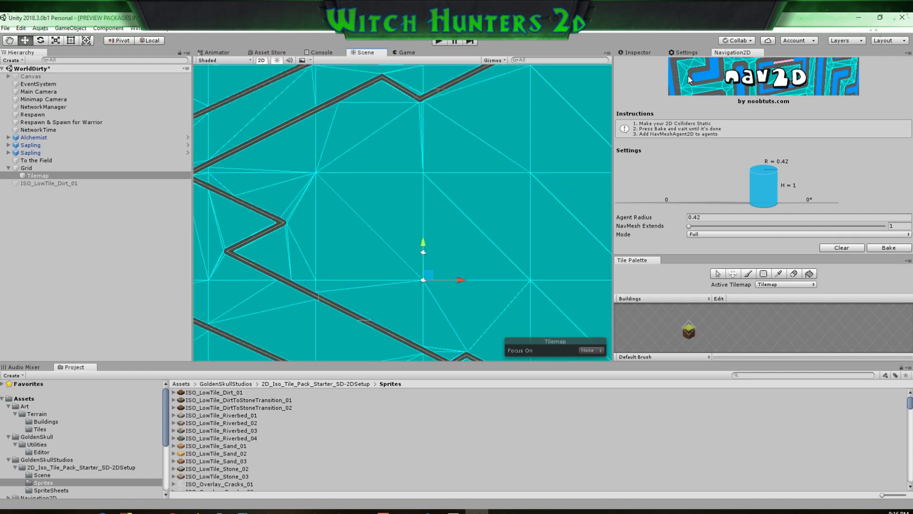
{"action": "left_click", "coordinate": [636, 54]}
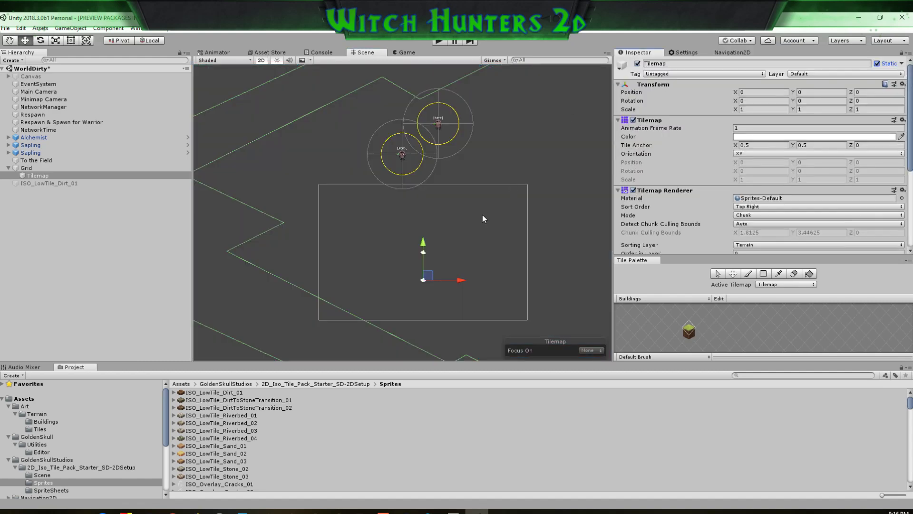
{"action": "middle_click_drag", "start_coordinate": [470, 217], "coordinate": [446, 202]}
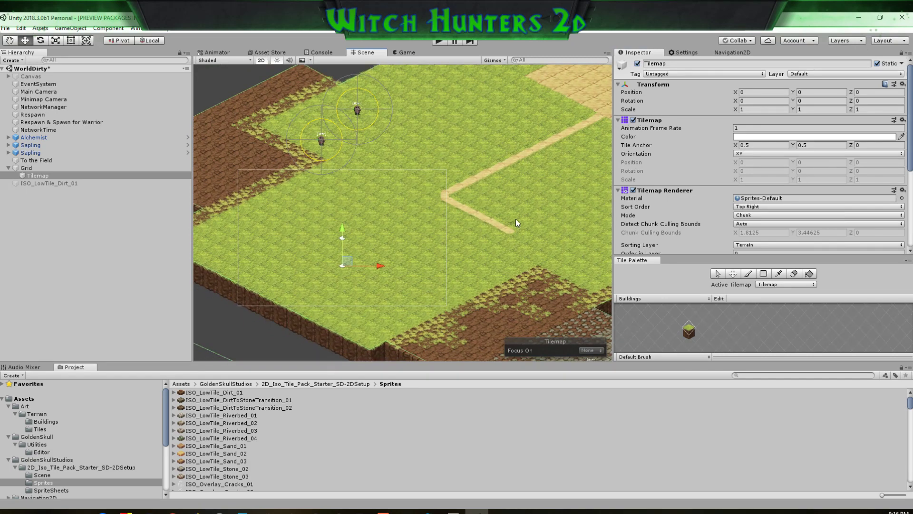
Activate the ISO_LowTile_Dirt_01 object and mark it as static
{"action": "left_click", "coordinate": [23, 184]}
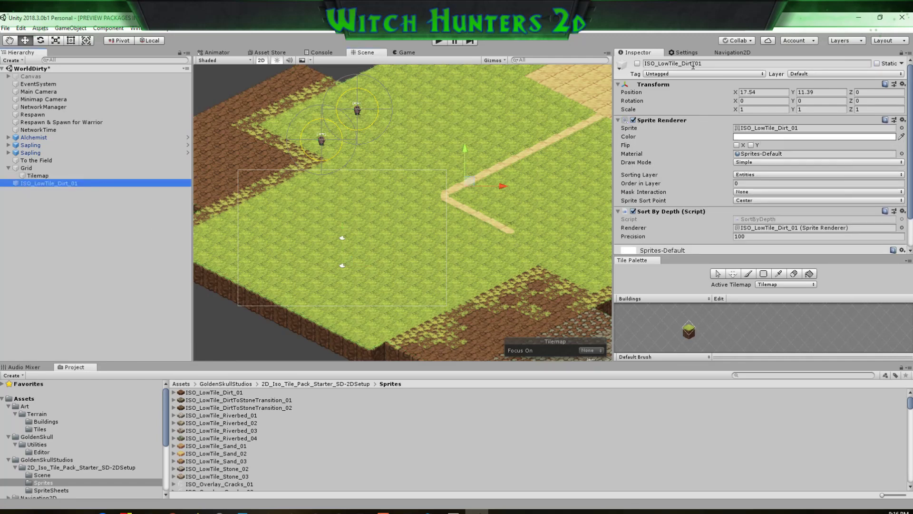
{"action": "left_click", "coordinate": [637, 63]}
{"action": "left_click", "coordinate": [877, 63]}
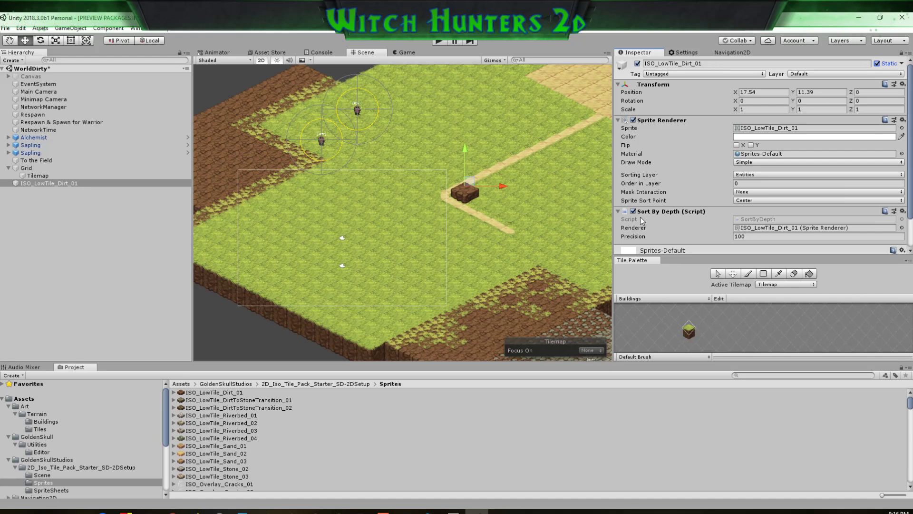
Add an Edge Collider 2D to ISO_LowTile_Dirt_01 and remove that component again
{"action": "scroll", "coordinate": [691, 246], "scroll_direction": "down", "scroll_amount": 2}
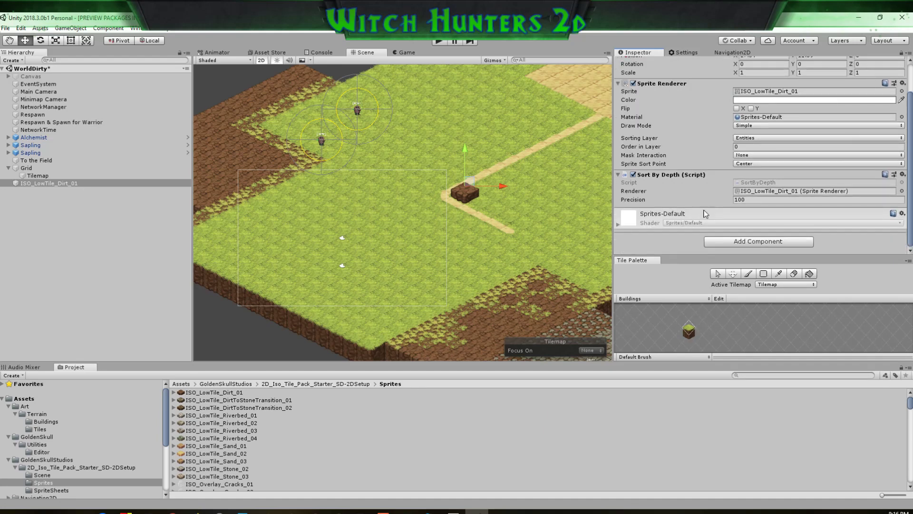
{"action": "left_click", "coordinate": [762, 242]}
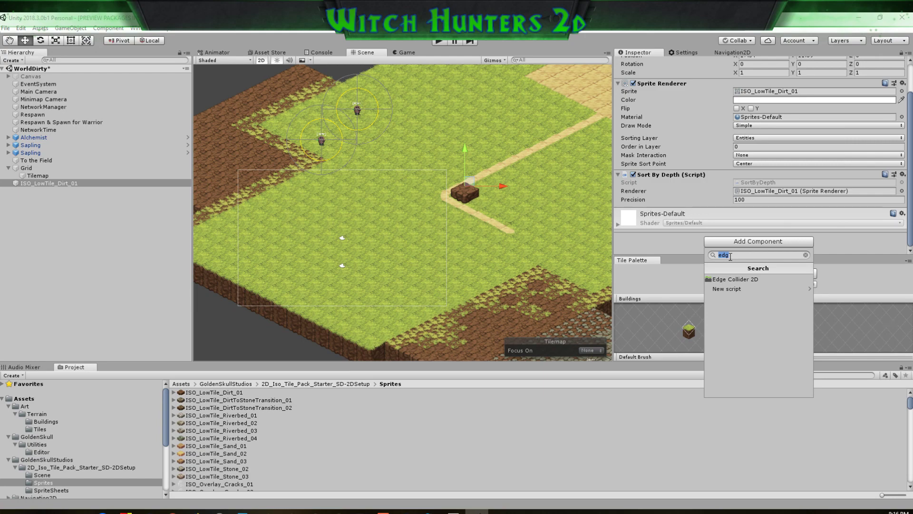
{"action": "left_click", "coordinate": [736, 279]}
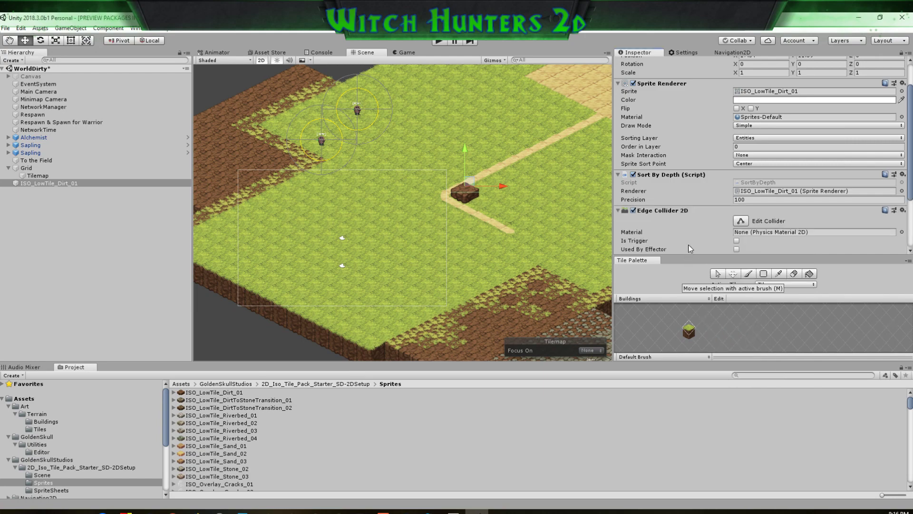
{"action": "right_click", "coordinate": [668, 210]}
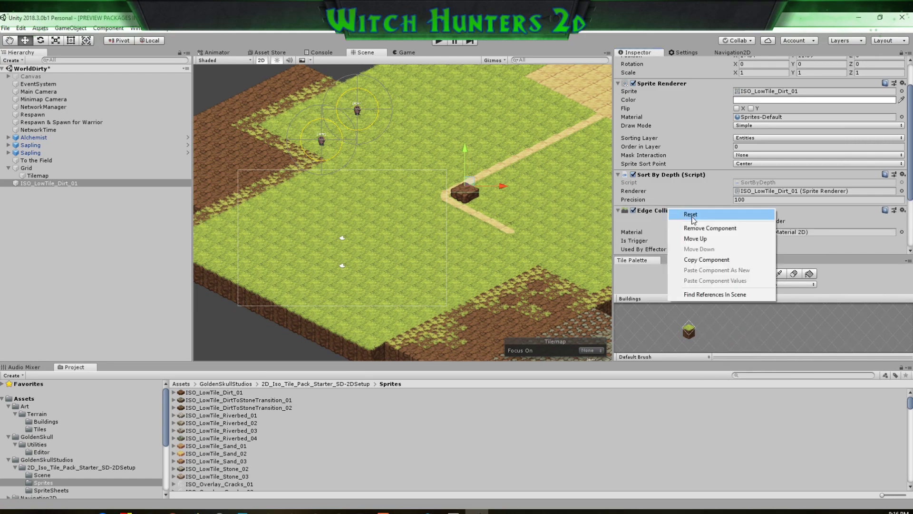
{"action": "left_click", "coordinate": [709, 228]}
Add a Polygon Collider 2D to ISO_LowTile_Dirt_01
{"action": "left_click", "coordinate": [769, 243]}
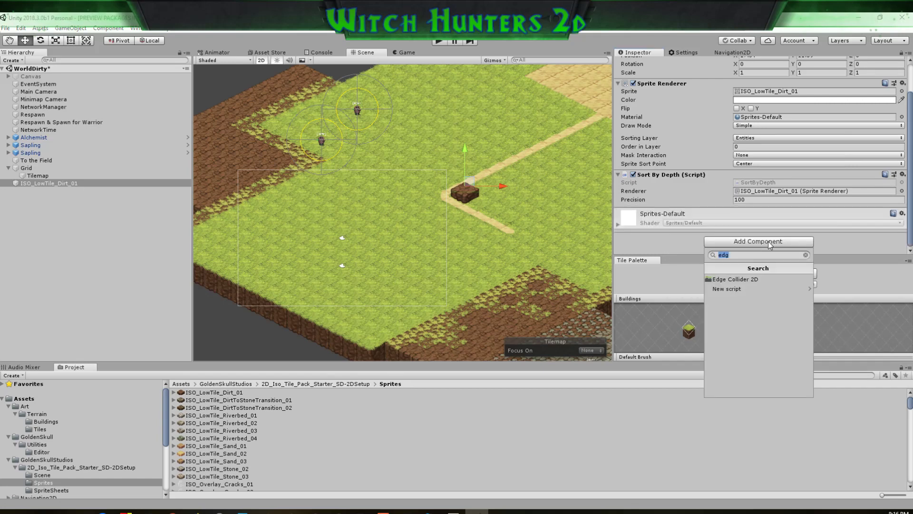
{"action": "type", "text": "poly"}
{"action": "key", "text": "Return"}
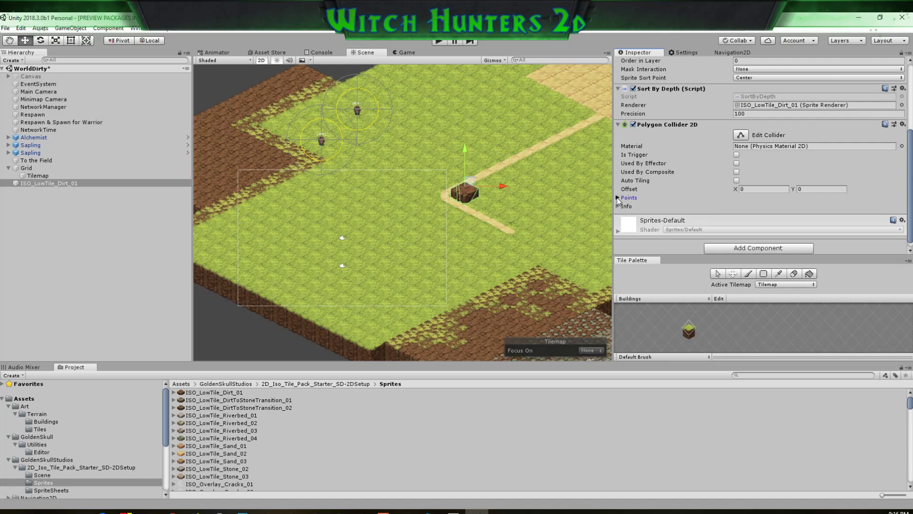
Expand the polygon collider's points and set the size of path Element 0 to 4
{"action": "left_click", "coordinate": [618, 198]}
{"action": "left_click", "coordinate": [625, 205]}
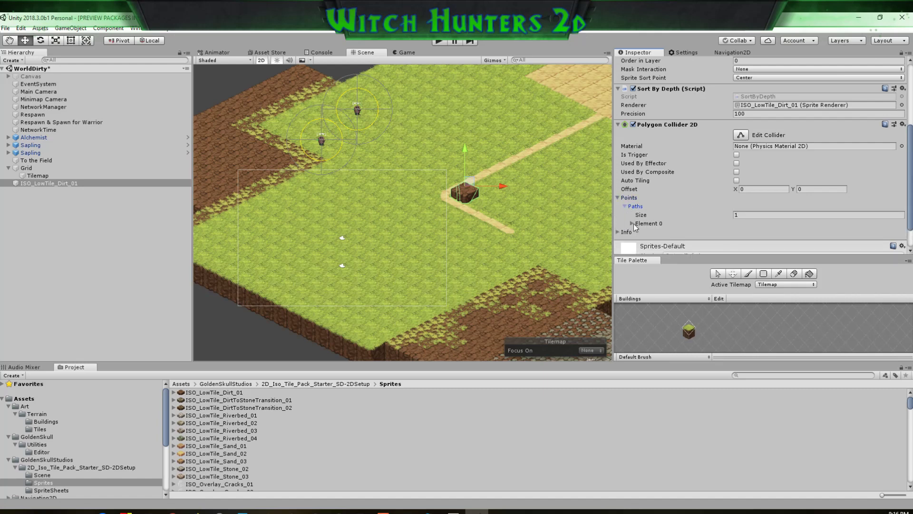
{"action": "left_click", "coordinate": [633, 223]}
{"action": "scroll", "coordinate": [646, 225], "scroll_direction": "down", "scroll_amount": 3}
{"action": "scroll", "coordinate": [647, 228], "scroll_direction": "down", "scroll_amount": 2}
{"action": "scroll", "coordinate": [709, 193], "scroll_direction": "up", "scroll_amount": 1}
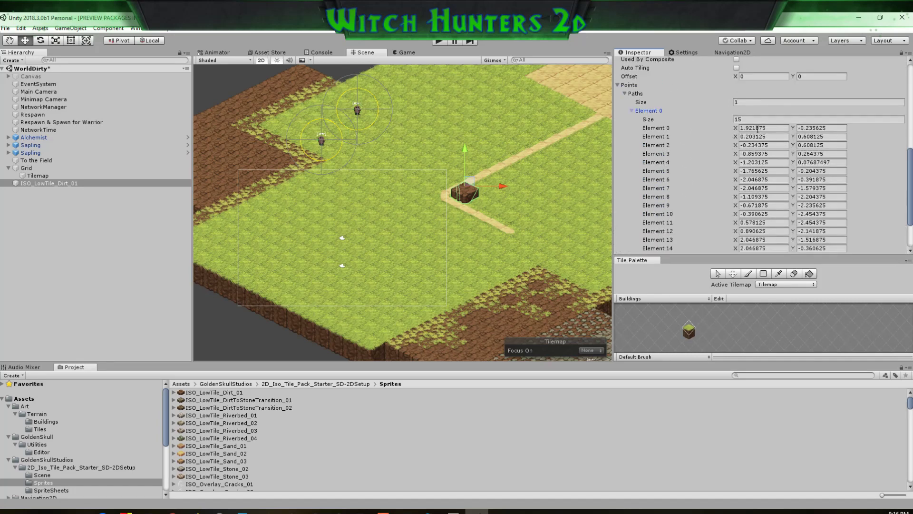
{"action": "left_click", "coordinate": [746, 119]}
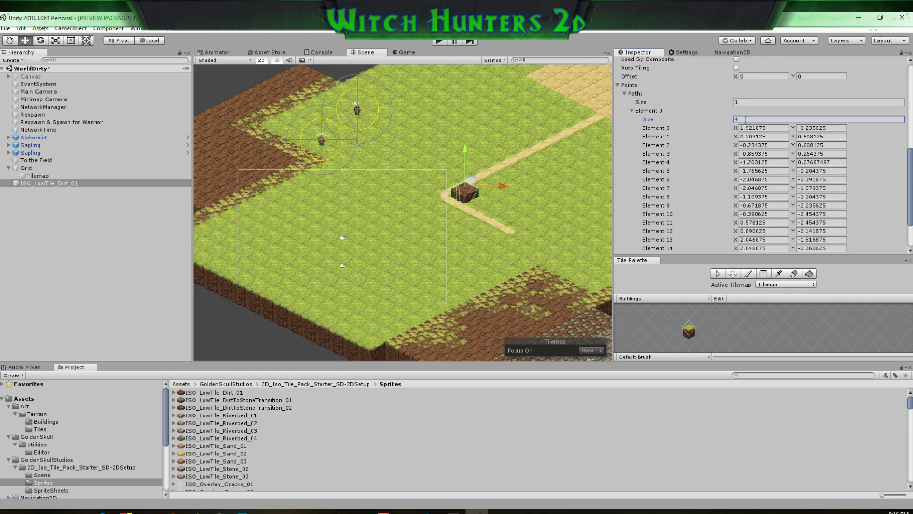
{"action": "type", "text": "4"}
{"action": "key", "text": "Return"}
Roughly reshape the polygon collider over the dirt tile by moving its points to the tile's side, front and back corners
{"action": "scroll", "coordinate": [479, 181], "scroll_direction": "up", "scroll_amount": 10}
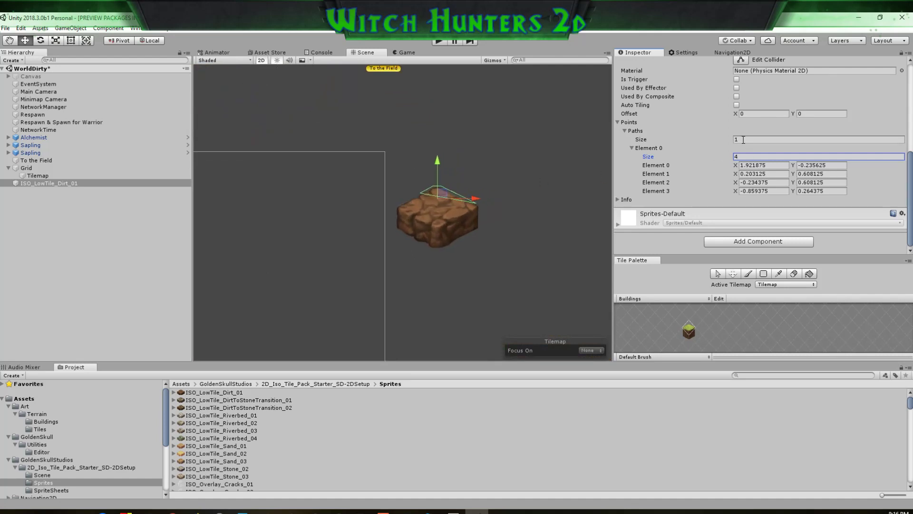
{"action": "scroll", "coordinate": [692, 147], "scroll_direction": "up", "scroll_amount": 4}
{"action": "left_click", "coordinate": [741, 232]}
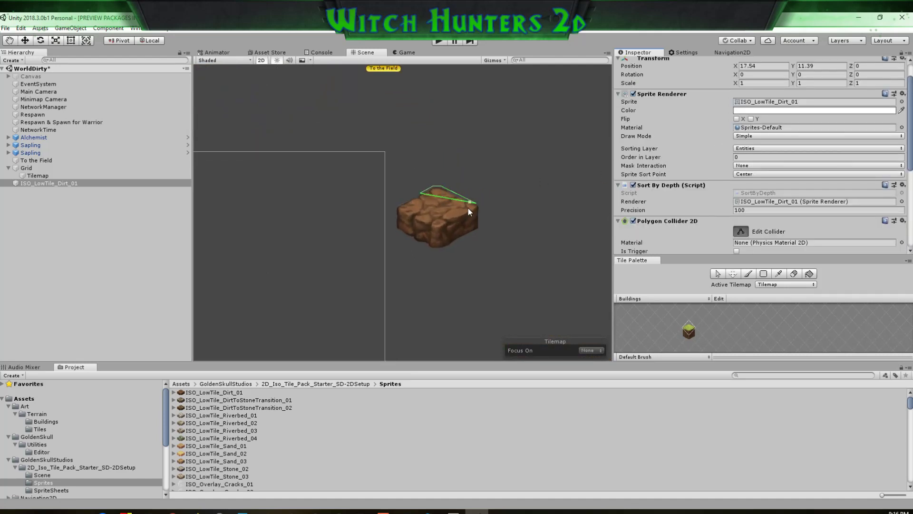
{"action": "left_click_drag", "start_coordinate": [480, 207], "coordinate": [439, 237]}
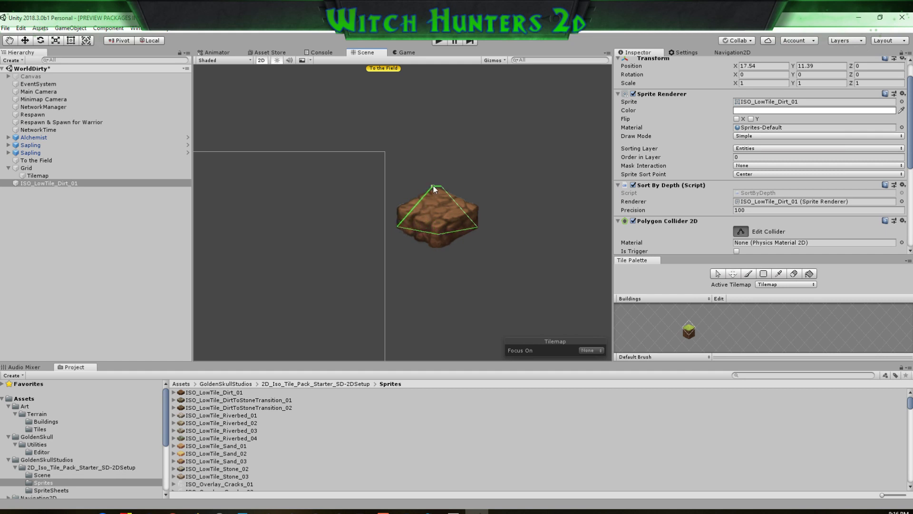
{"action": "left_click_drag", "start_coordinate": [434, 187], "coordinate": [442, 186]}
{"action": "scroll", "coordinate": [738, 184], "scroll_direction": "down", "scroll_amount": 5}
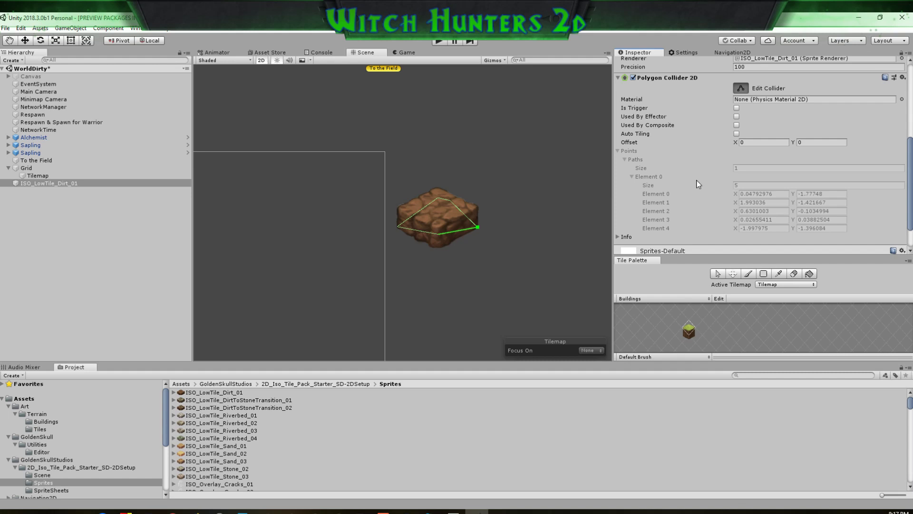
Stop editing the collider shape and set the size of path Element 0 back to 4 points
{"action": "left_click", "coordinate": [733, 87]}
{"action": "left_click", "coordinate": [742, 185]}
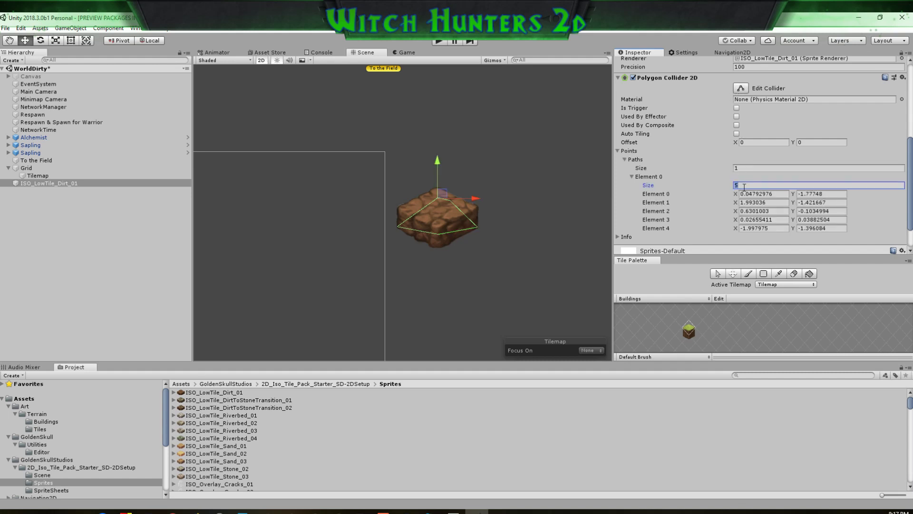
{"action": "key", "text": "Return"}
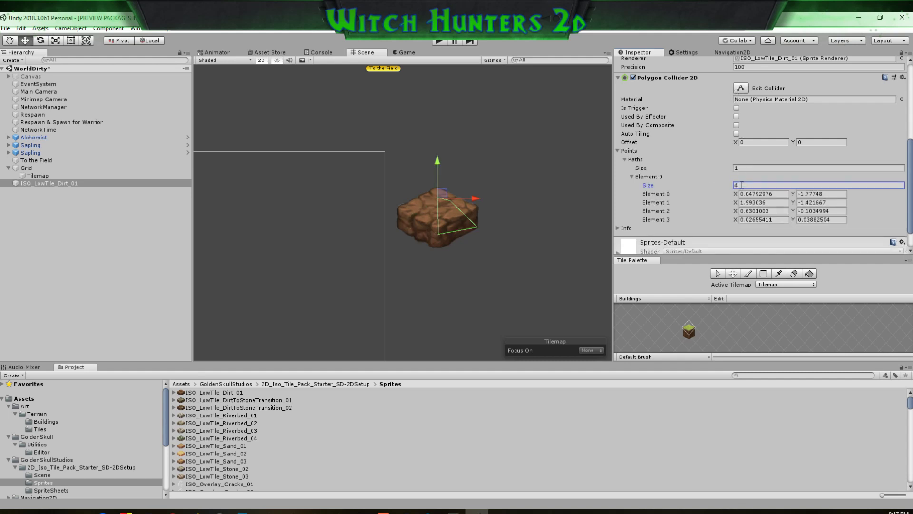
Move the four polygon collider points to form a diamond around the dirt tile's top face
{"action": "left_click", "coordinate": [741, 87]}
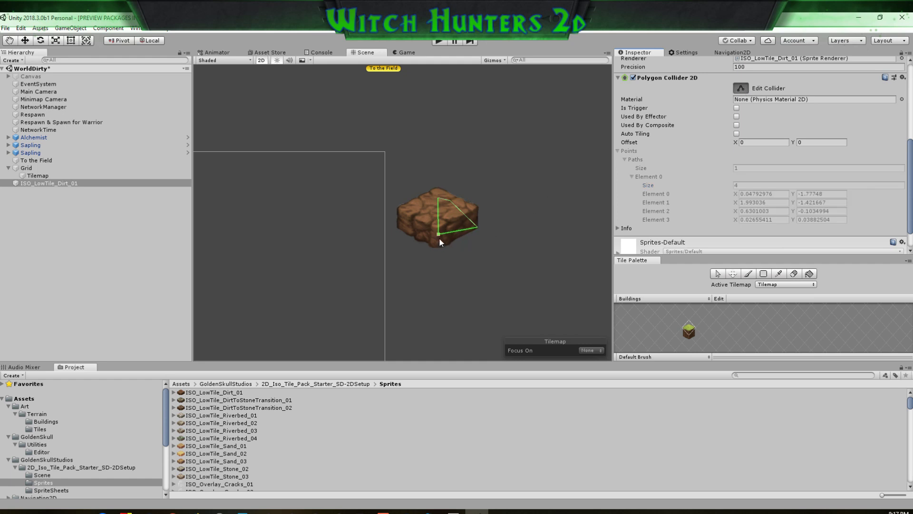
{"action": "left_click_drag", "start_coordinate": [438, 235], "coordinate": [399, 228]}
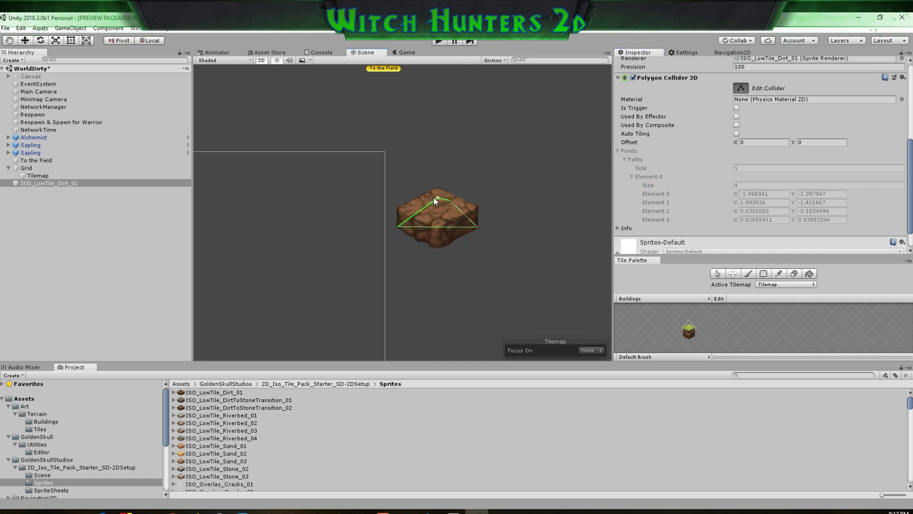
{"action": "left_click_drag", "start_coordinate": [435, 198], "coordinate": [398, 229]}
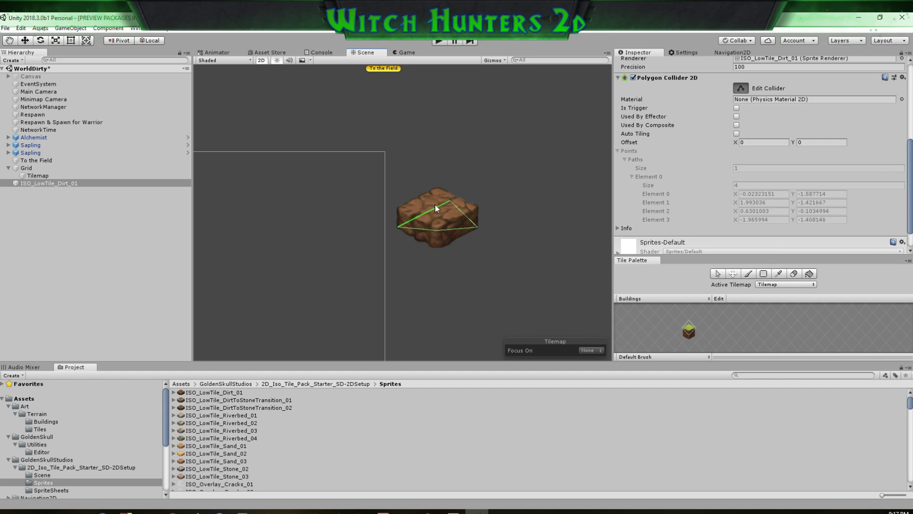
{"action": "left_click_drag", "start_coordinate": [450, 200], "coordinate": [439, 191]}
{"action": "mouse_move", "coordinate": [477, 228]}
{"action": "left_mouse_down"}
{"action": "mouse_move", "coordinate": [468, 207]}
{"action": "mouse_move", "coordinate": [479, 217]}
{"action": "left_mouse_up"}
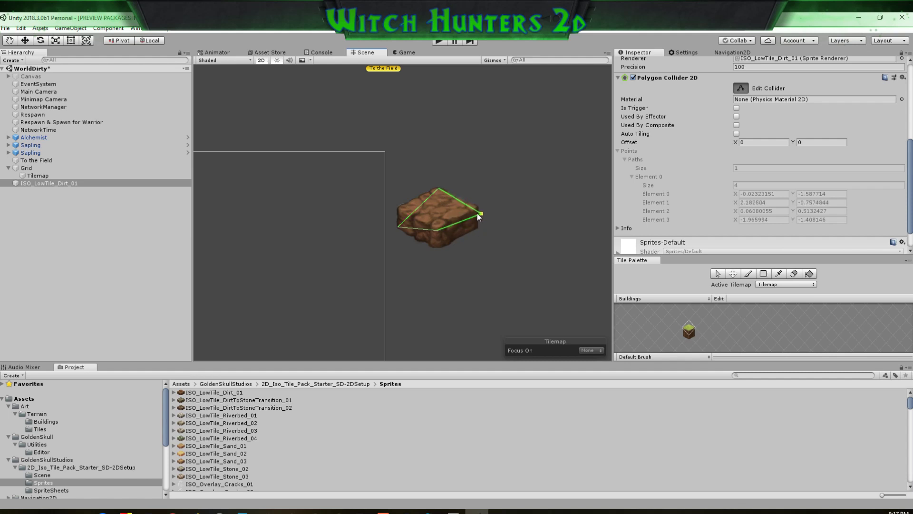
{"action": "left_click_drag", "start_coordinate": [438, 189], "coordinate": [438, 181]}
{"action": "left_click_drag", "start_coordinate": [398, 227], "coordinate": [390, 210]}
{"action": "left_click_drag", "start_coordinate": [480, 215], "coordinate": [476, 210]}
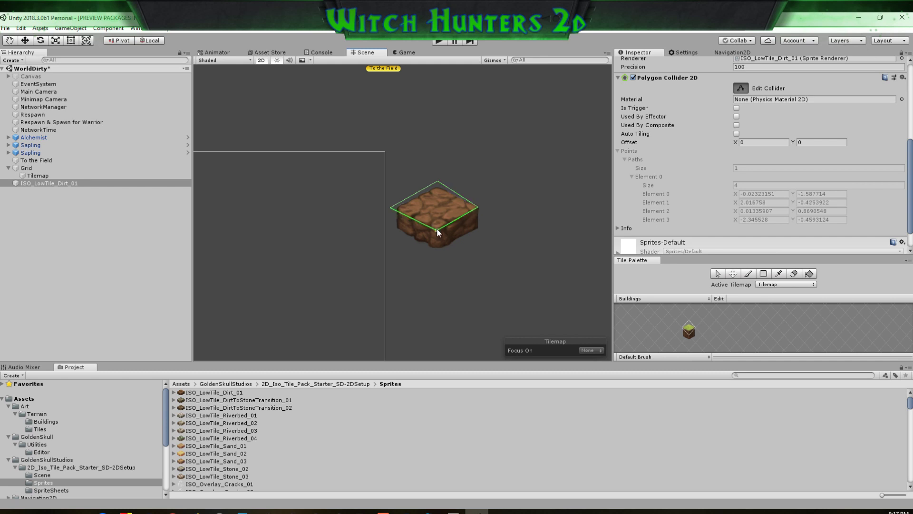
Fine-tune the diamond's front, back and right corners, placing the right corner at about X 2.37, Y -0.50, and finish editing the collider
{"action": "left_click_drag", "start_coordinate": [438, 232], "coordinate": [439, 236]}
{"action": "left_click_drag", "start_coordinate": [475, 210], "coordinate": [480, 216]}
{"action": "mouse_move", "coordinate": [438, 182]}
{"action": "left_mouse_down"}
{"action": "mouse_move", "coordinate": [388, 210]}
{"action": "mouse_move", "coordinate": [438, 189]}
{"action": "left_mouse_up"}
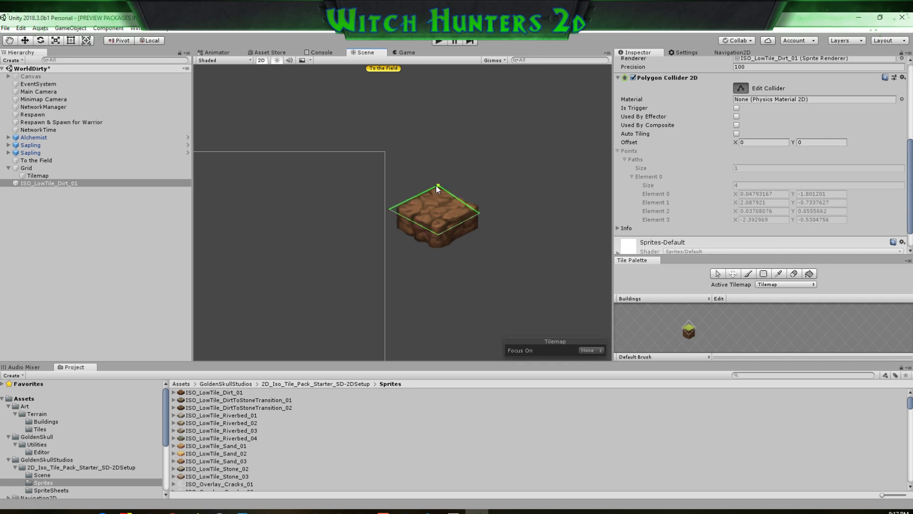
{"action": "left_click_drag", "start_coordinate": [479, 214], "coordinate": [485, 209]}
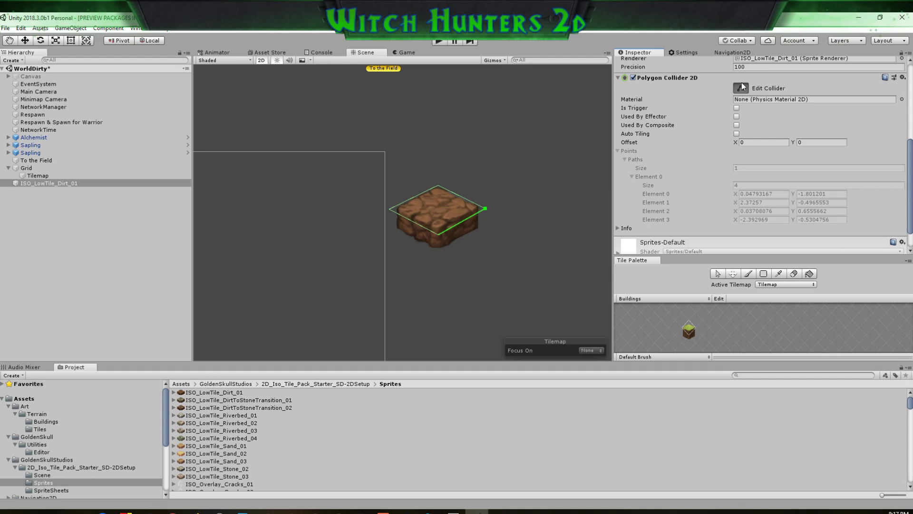
{"action": "left_click", "coordinate": [741, 87]}
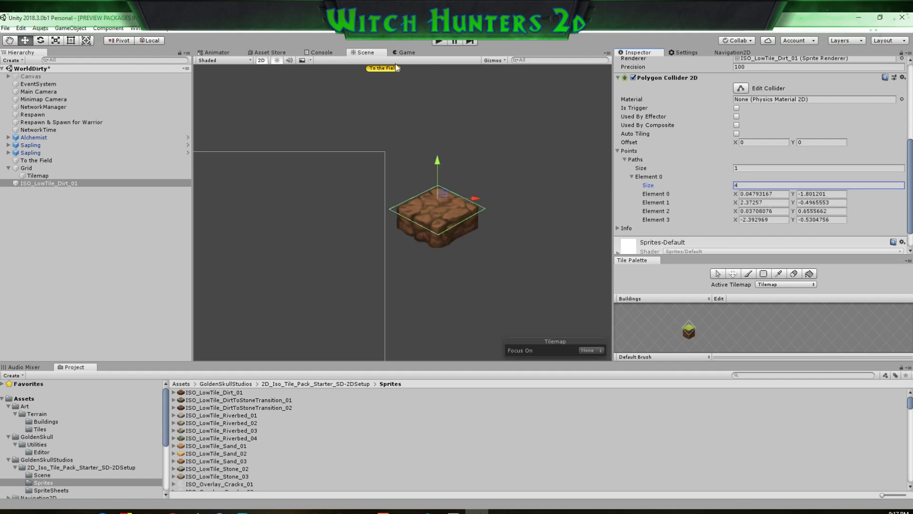
Bake the 2D navigation mesh with the dirt tile as an obstacle and collapse the Grid object in the Hierarchy
{"action": "scroll", "coordinate": [868, 115], "scroll_direction": "up", "scroll_amount": 5}
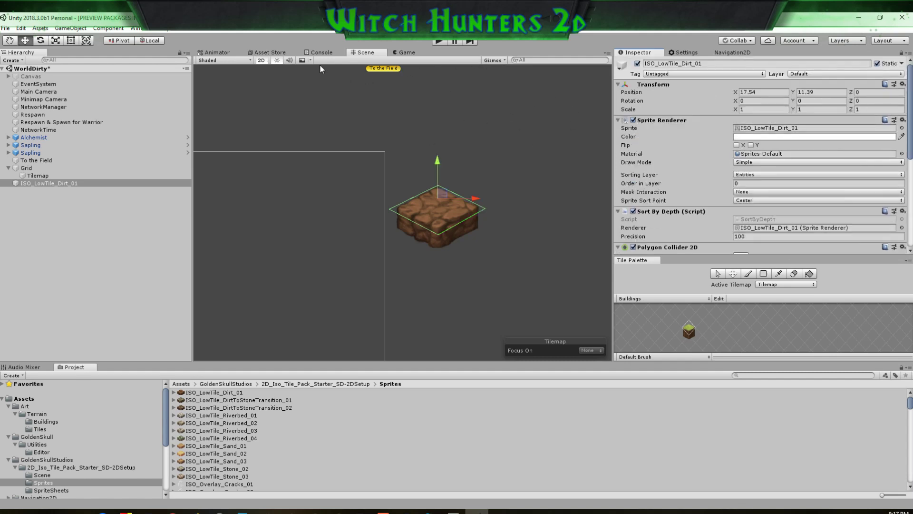
{"action": "scroll", "coordinate": [447, 185], "scroll_direction": "down", "scroll_amount": 3}
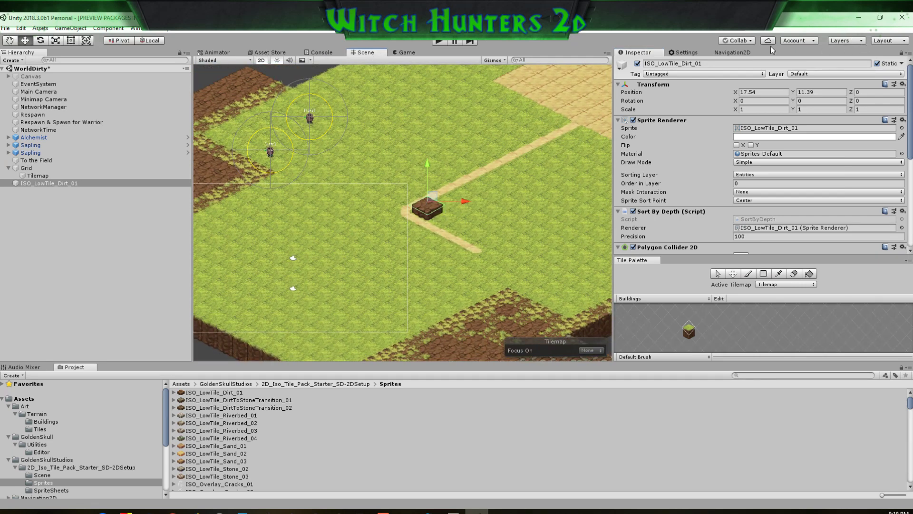
{"action": "left_click", "coordinate": [735, 54]}
{"action": "left_click", "coordinate": [887, 247]}
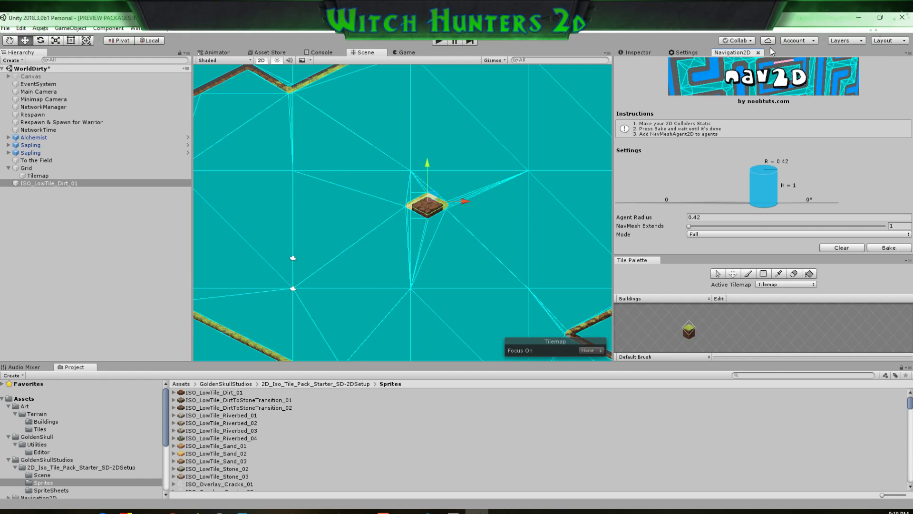
{"action": "left_click", "coordinate": [634, 50]}
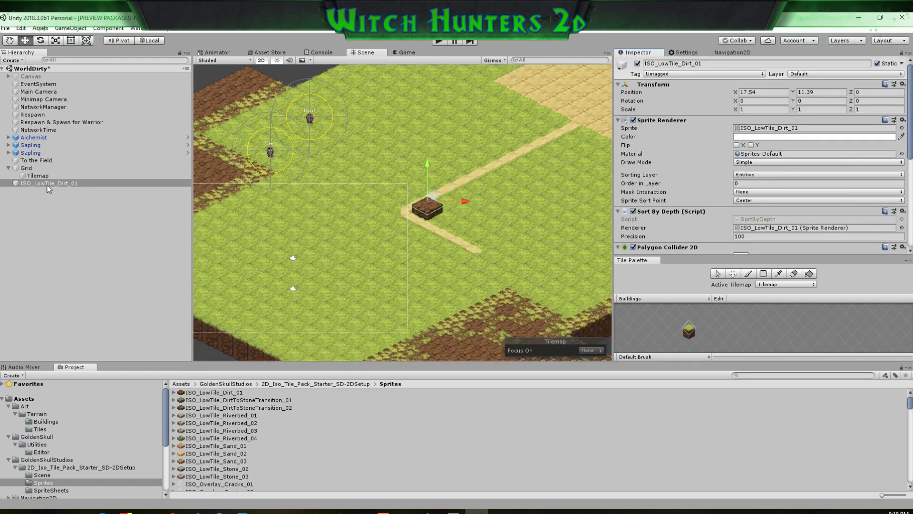
{"action": "left_click", "coordinate": [9, 168]}
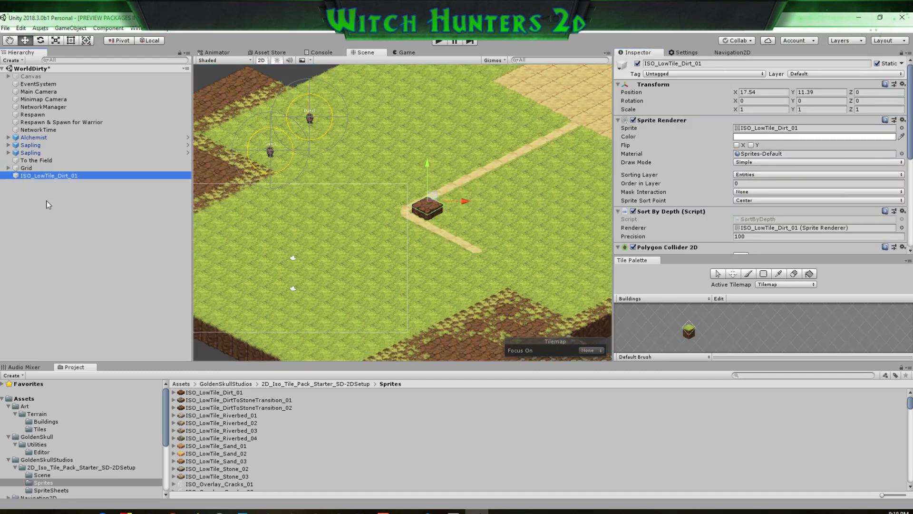
Run the WorldDirty scene, activate the Canvas object and start the game as Server & Play on the local server
{"action": "left_click", "coordinate": [46, 224]}
{"action": "left_click", "coordinate": [438, 42]}
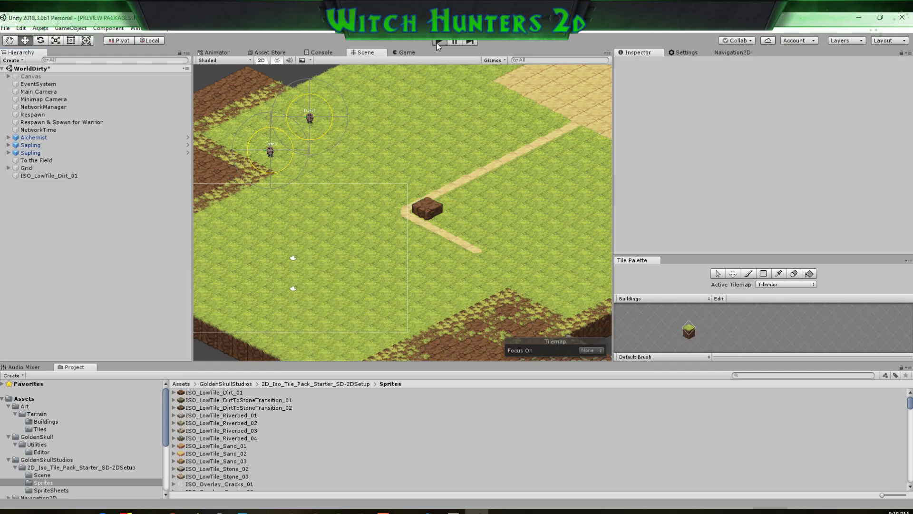
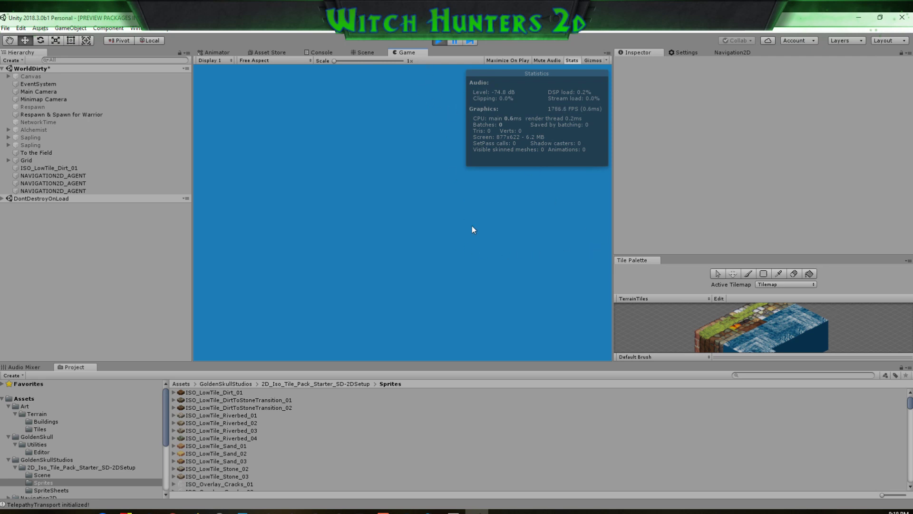
{"action": "left_click", "coordinate": [31, 76]}
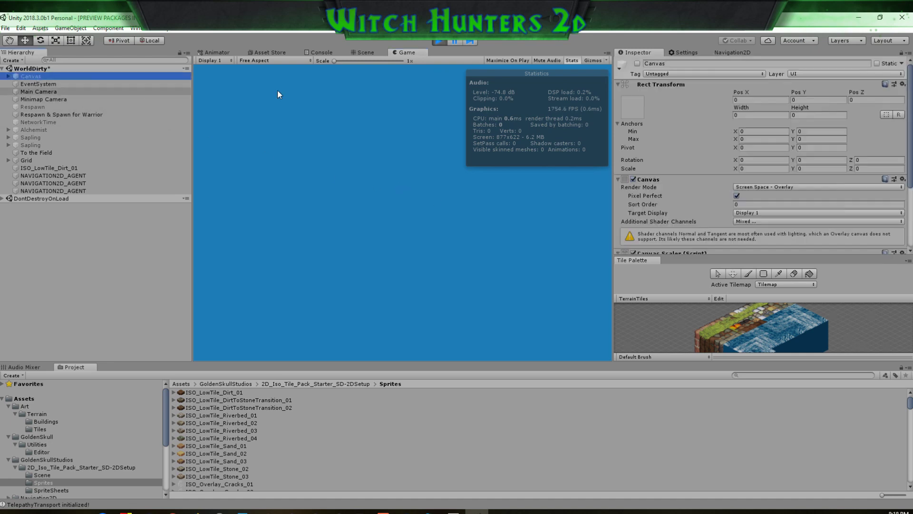
{"action": "left_click", "coordinate": [637, 63]}
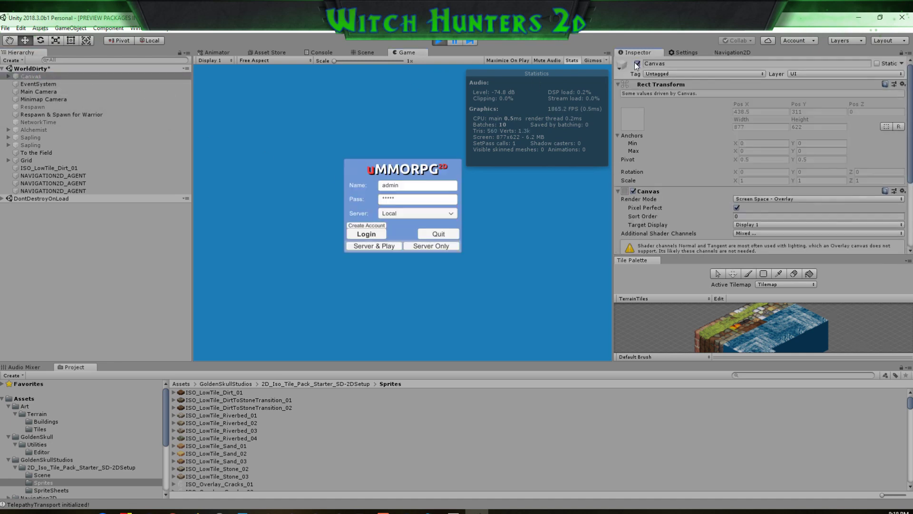
{"action": "left_click", "coordinate": [371, 247]}
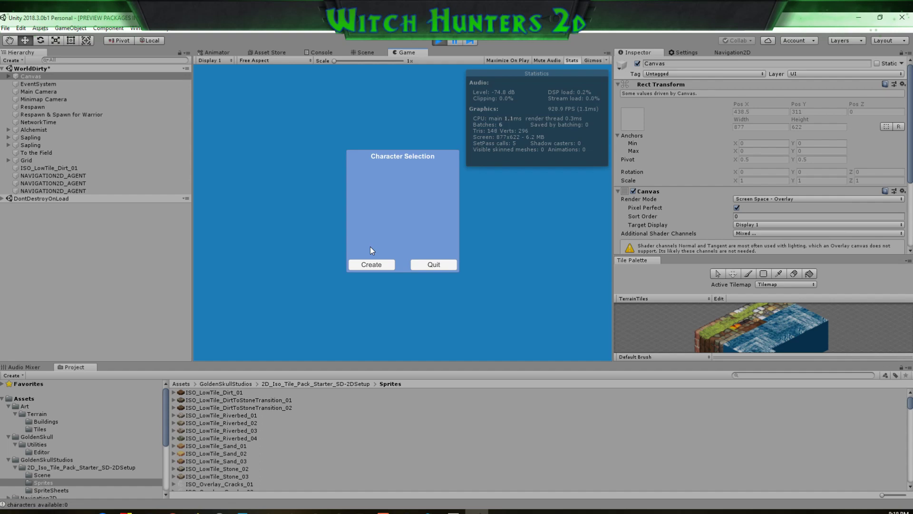
Create a Warrior character named wewewewew and enter the game world with it
{"action": "left_click", "coordinate": [371, 264]}
{"action": "left_click", "coordinate": [412, 192]}
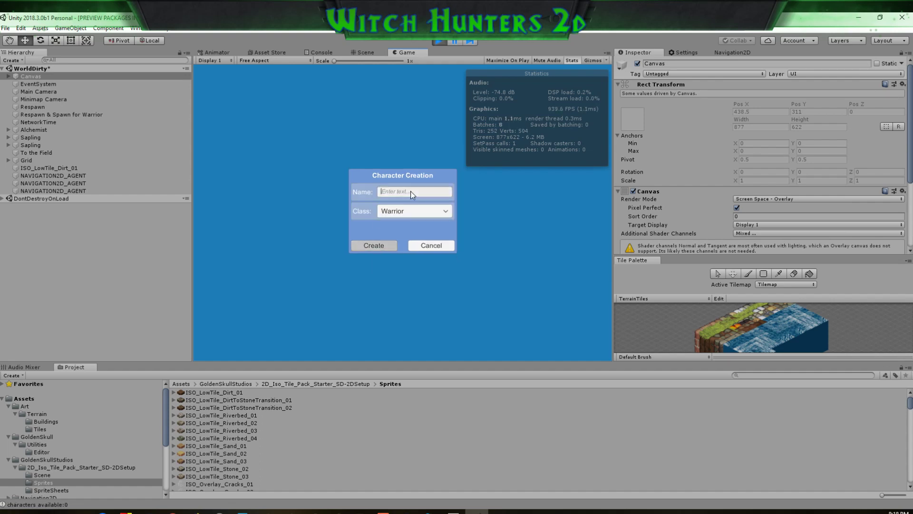
{"action": "type", "text": "wewewewew"}
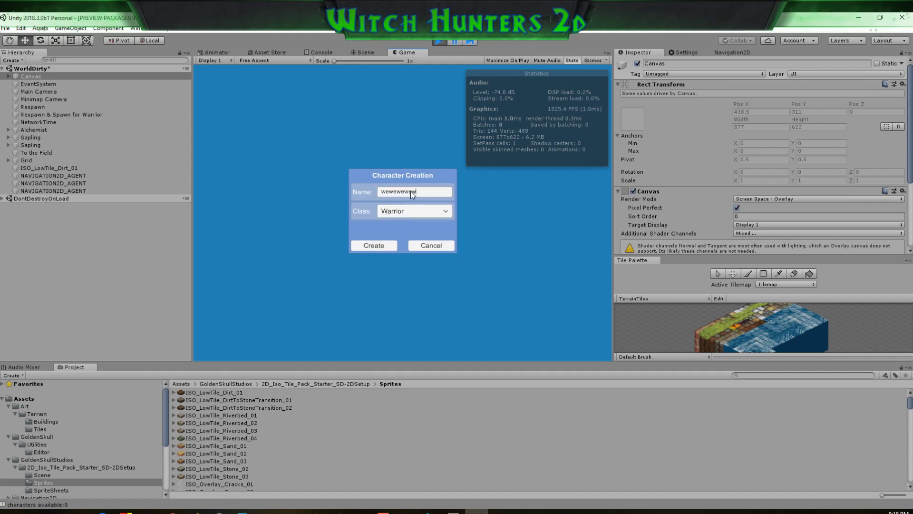
{"action": "left_click", "coordinate": [380, 245]}
{"action": "left_click", "coordinate": [386, 181]}
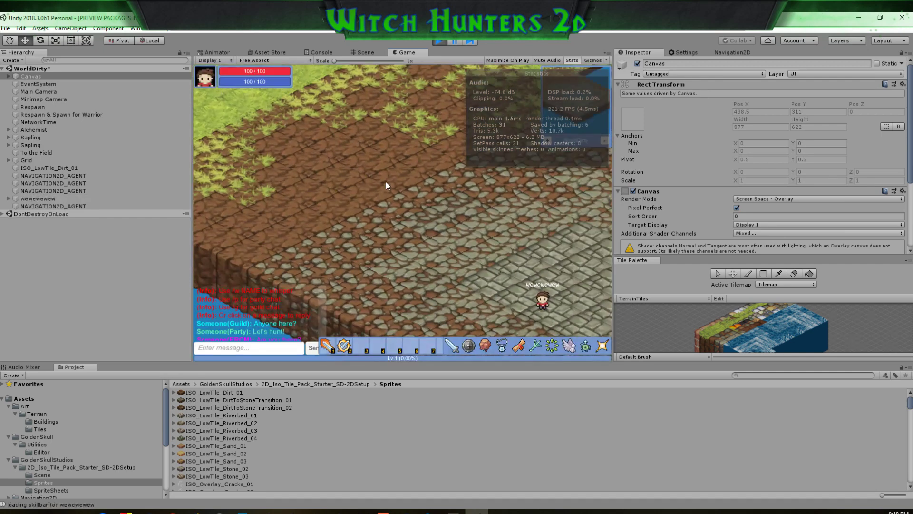
Walk the character across the stone plaza around the Alchemist and onto the dirt ground
{"action": "left_click", "coordinate": [432, 186]}
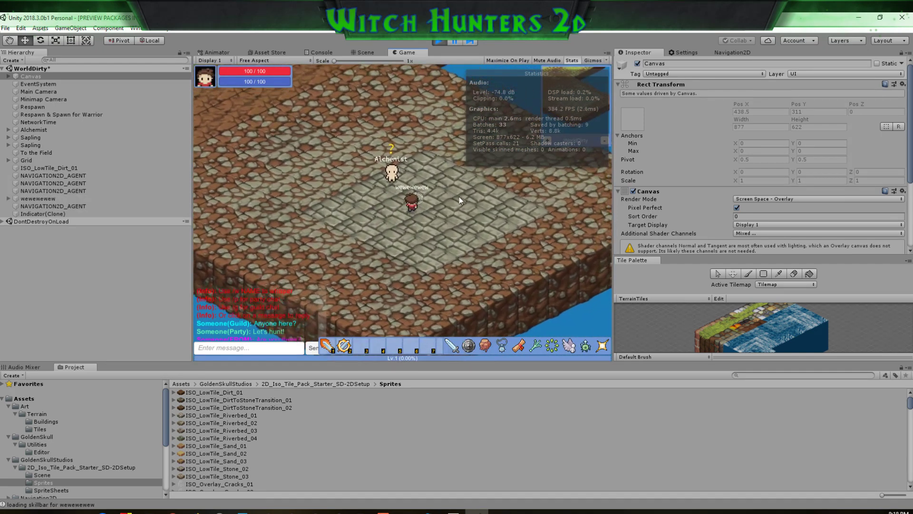
{"action": "left_click", "coordinate": [475, 218]}
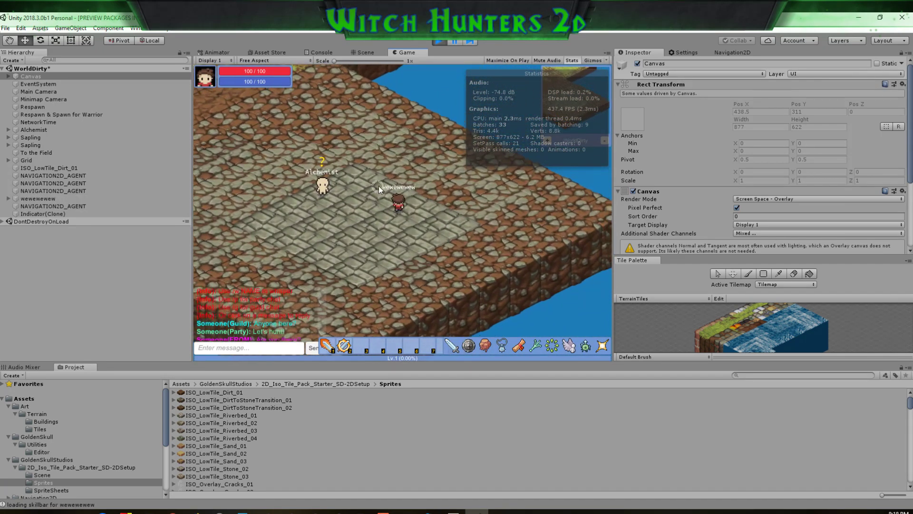
{"action": "left_click", "coordinate": [290, 190]}
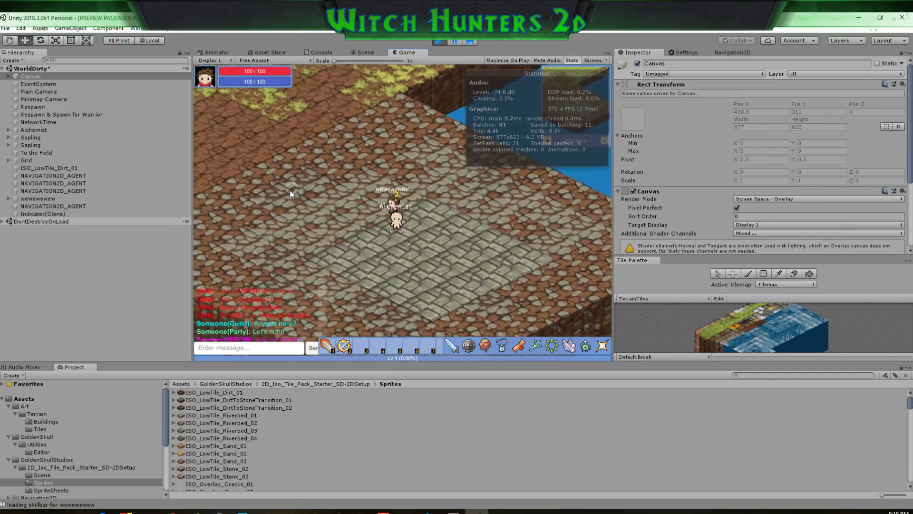
{"action": "left_click", "coordinate": [296, 166]}
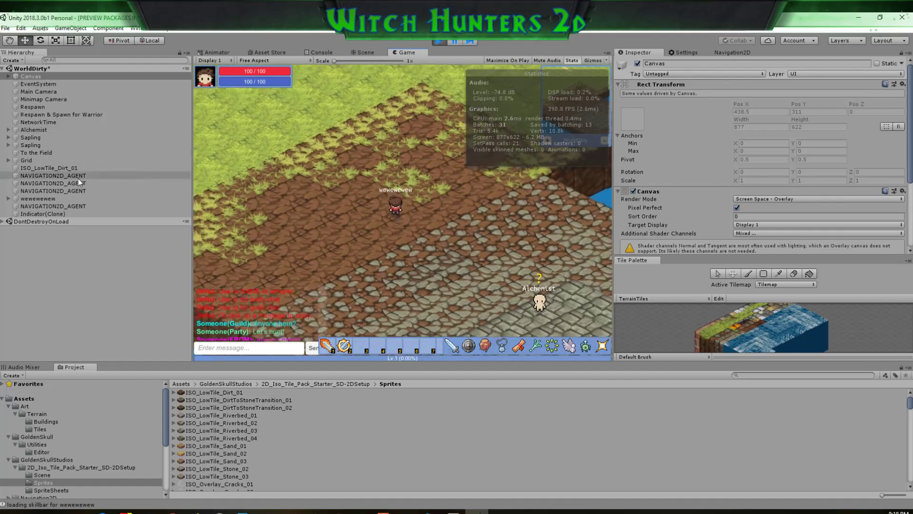
Try scaling the spawned player object to 1.4 and walk it toward the grass to judge its size
{"action": "left_click", "coordinate": [53, 199]}
{"action": "left_click", "coordinate": [759, 110]}
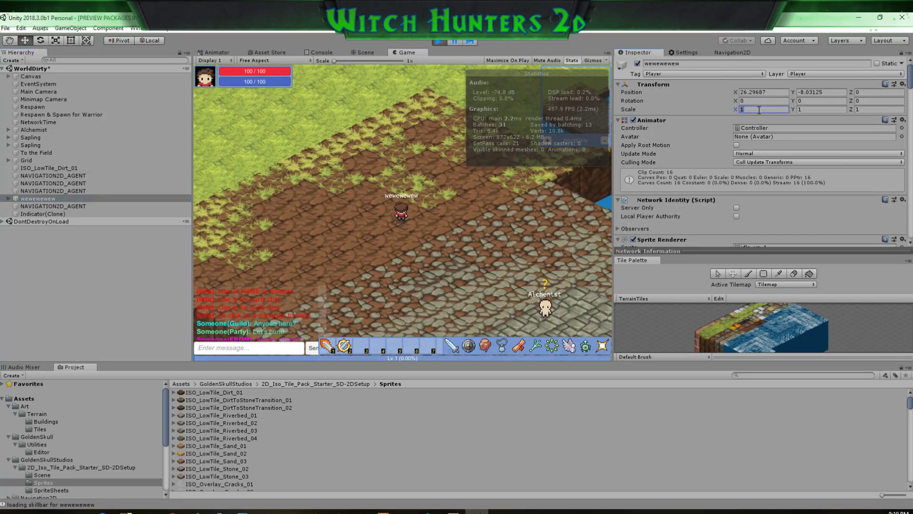
{"action": "type", "text": "1.4"}
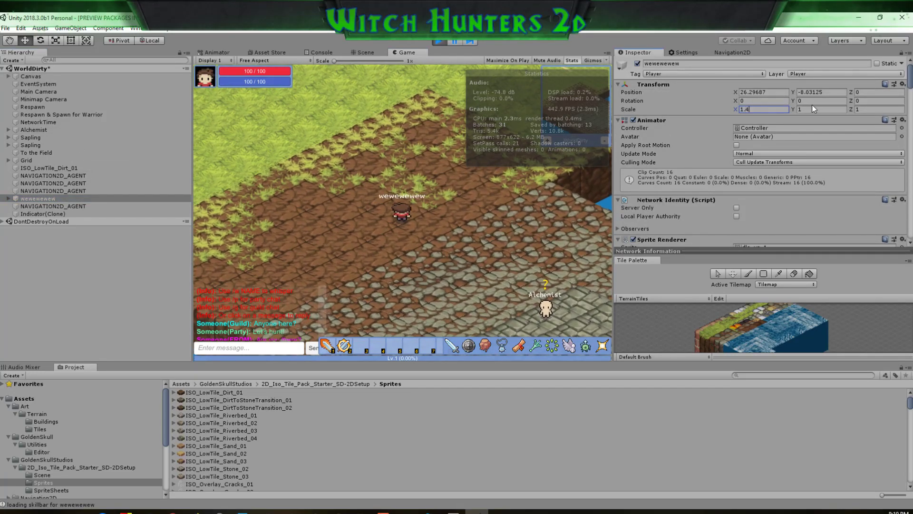
{"action": "left_click", "coordinate": [815, 109]}
{"action": "type", "text": "1.4"}
{"action": "left_click", "coordinate": [872, 111]}
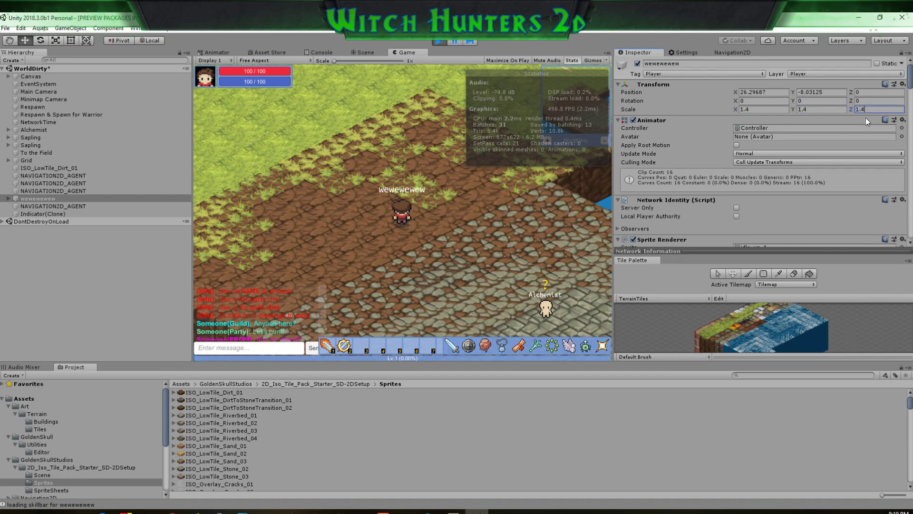
{"action": "left_click", "coordinate": [371, 201]}
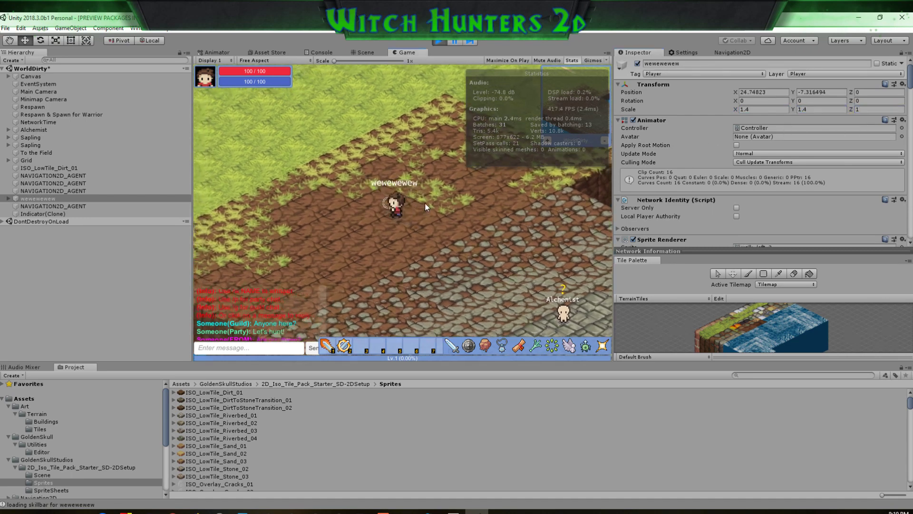
{"action": "left_click", "coordinate": [392, 152]}
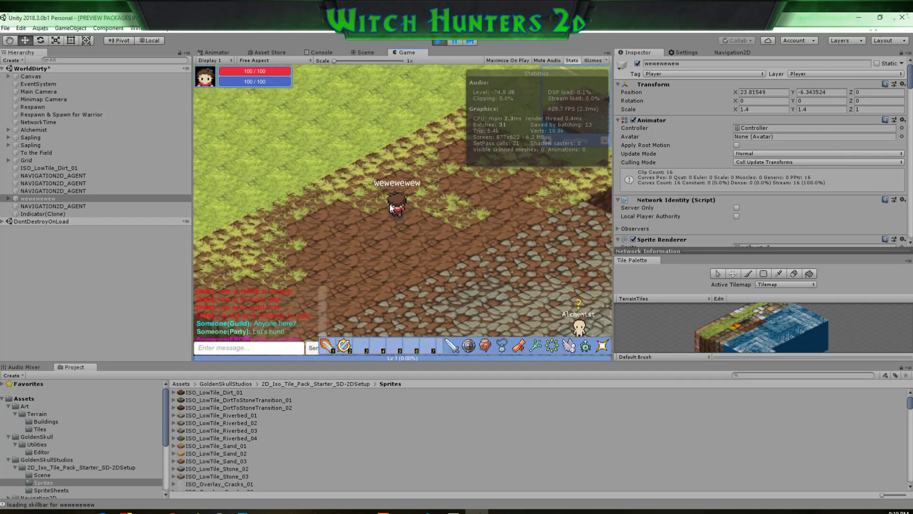
Set the player object's scale to 1.8 on X and Y and walk it over the grass toward the dirt tile
{"action": "left_click", "coordinate": [746, 109]}
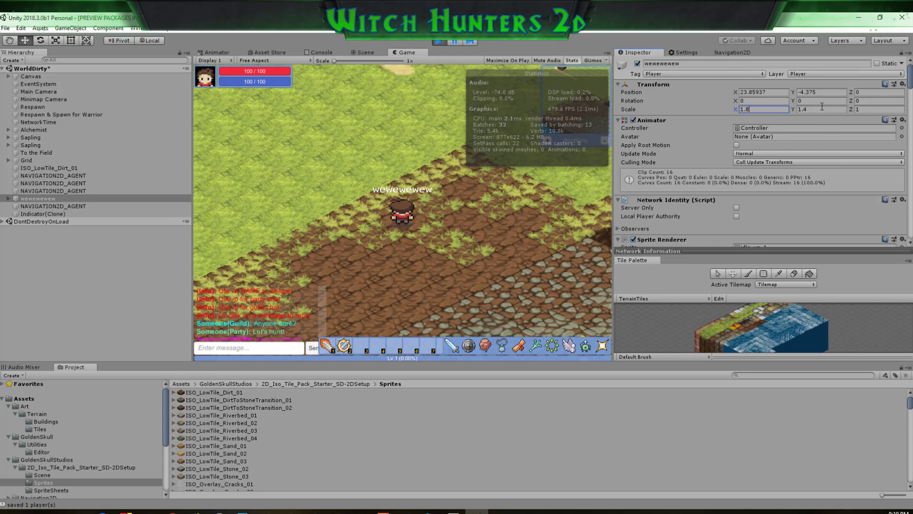
{"action": "left_click", "coordinate": [352, 188]}
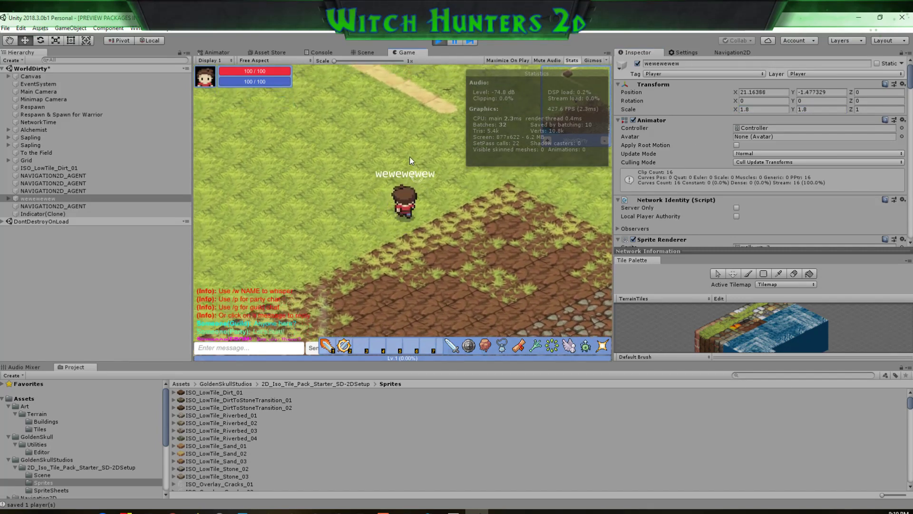
{"action": "left_click", "coordinate": [412, 160]}
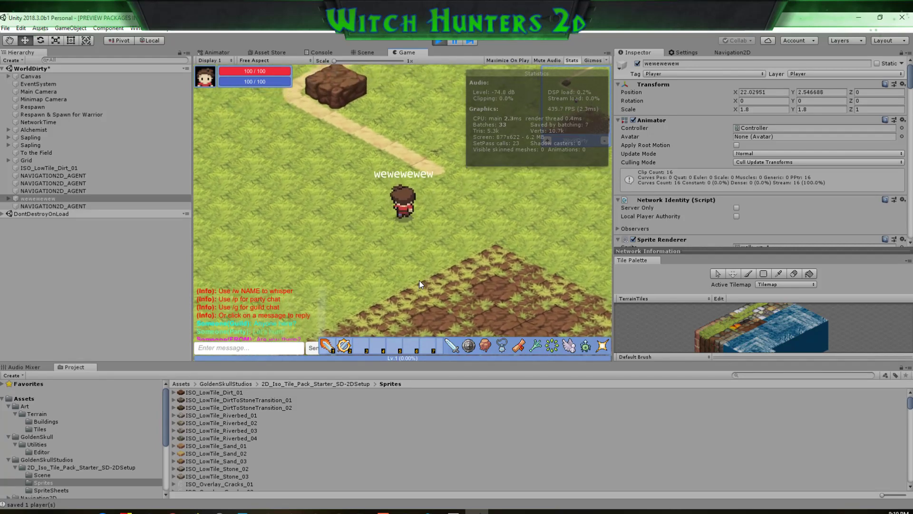
Hide the game statistics overlay and walk the character around the dirt tile's front and sides to test its collision
{"action": "left_click", "coordinate": [572, 61]}
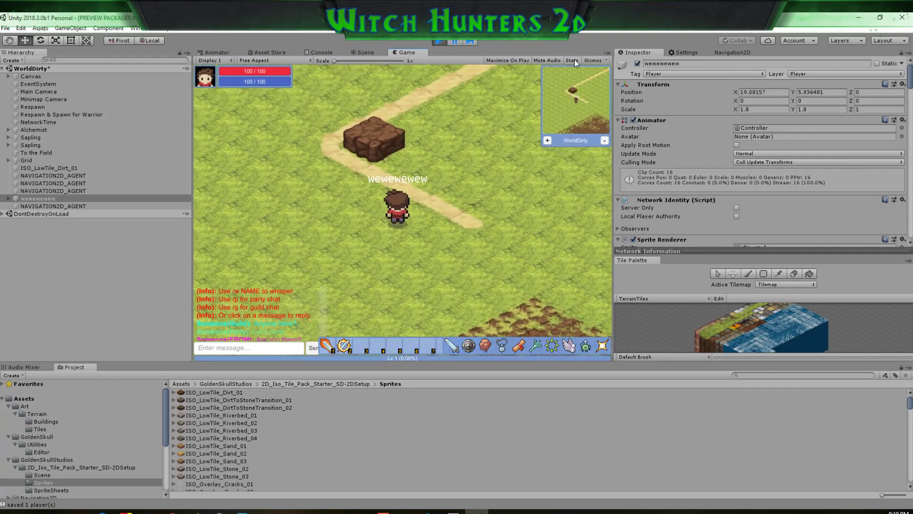
{"action": "left_click", "coordinate": [492, 195]}
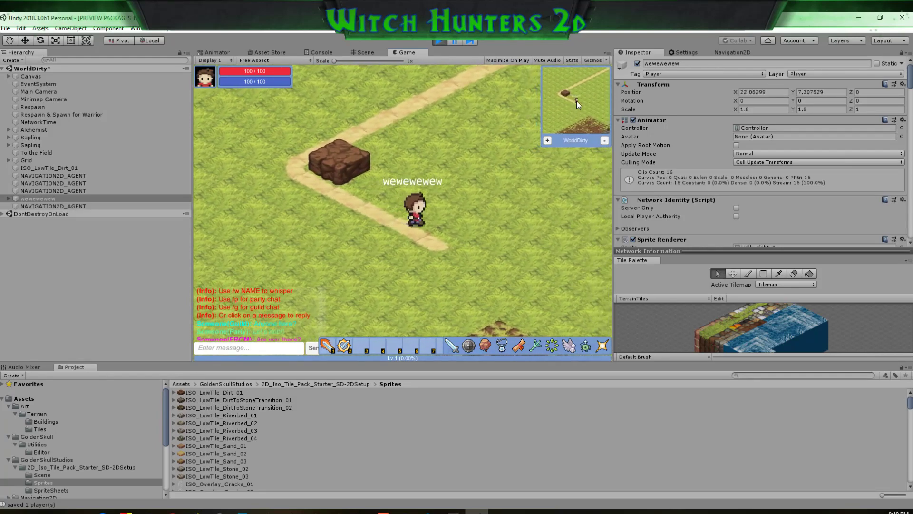
{"action": "key", "text": "s"}
{"action": "key", "text": "a"}
{"action": "key", "text": "w"}
{"action": "key", "text": "d"}
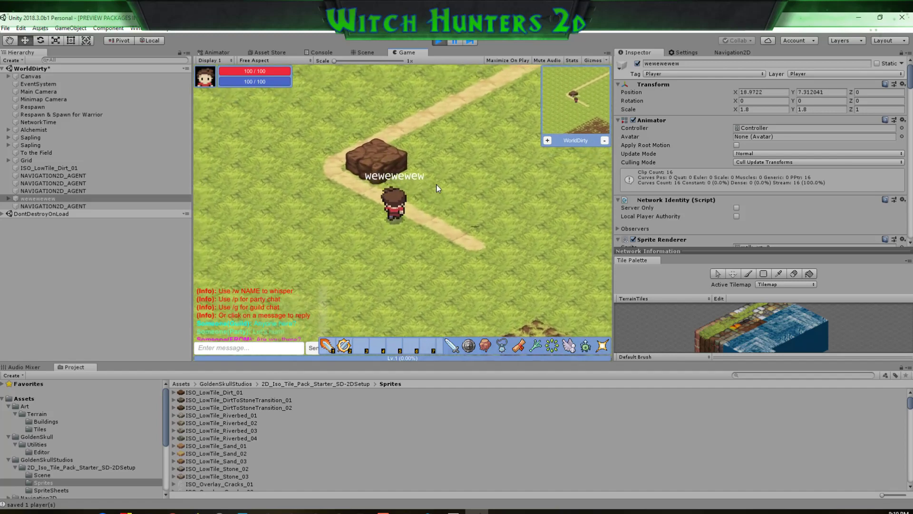
{"action": "key", "text": "d"}
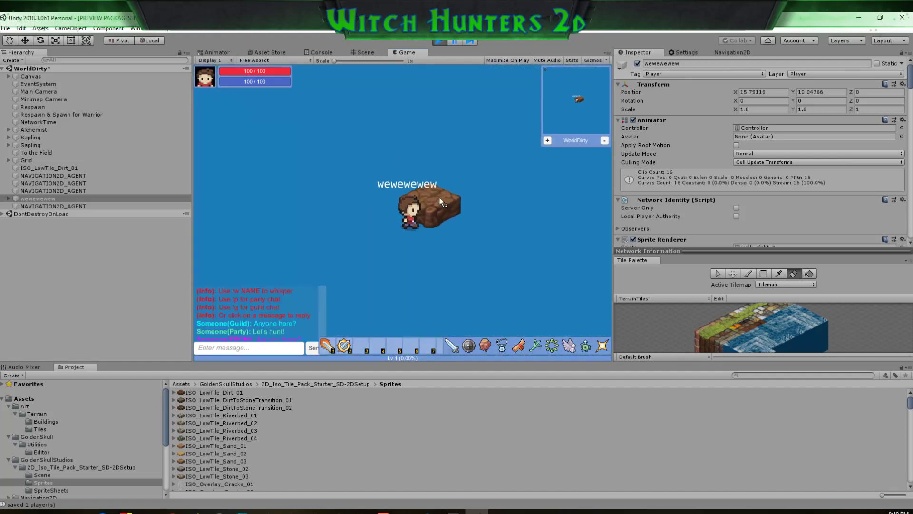
{"action": "key", "text": "d"}
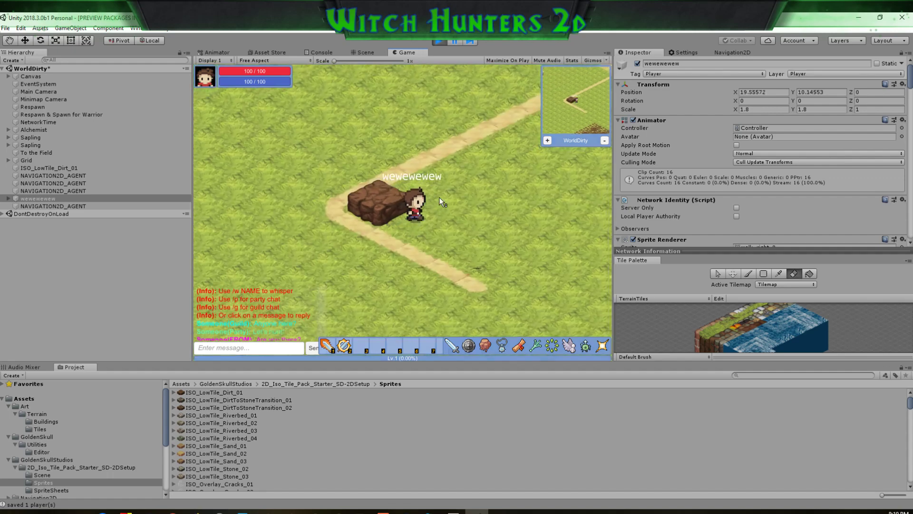
Walk the character behind the dirt tile and along its back edges to test the collider and depth sorting
{"action": "key", "text": "w"}
{"action": "key", "text": "a"}
{"action": "key", "text": "s"}
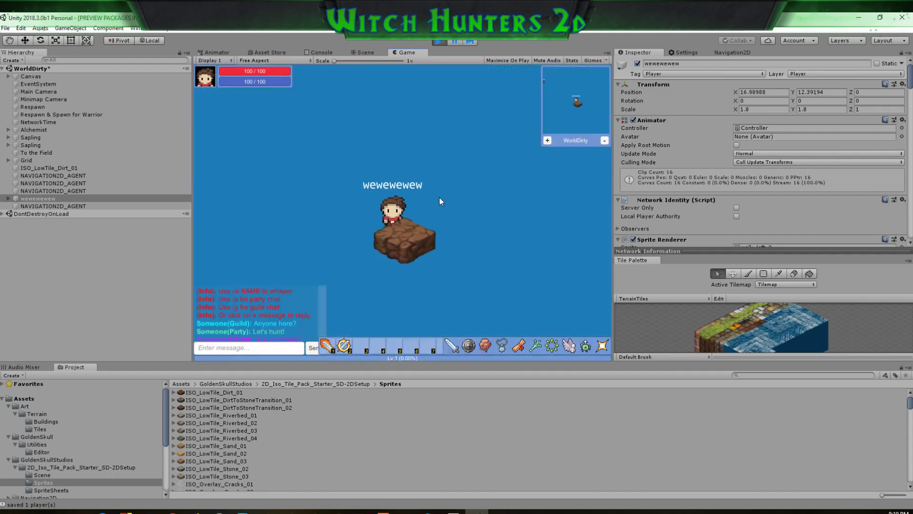
{"action": "key", "text": "w"}
{"action": "key", "text": "d"}
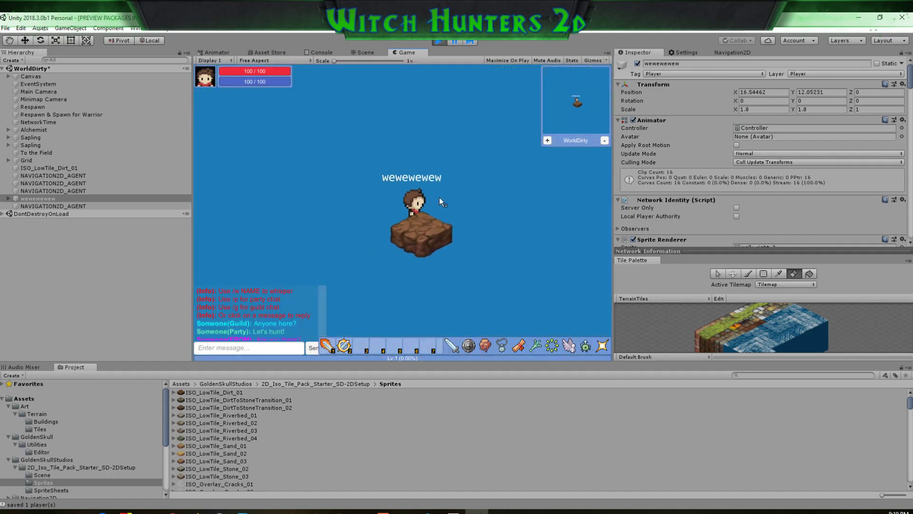
{"action": "key", "text": "w"}
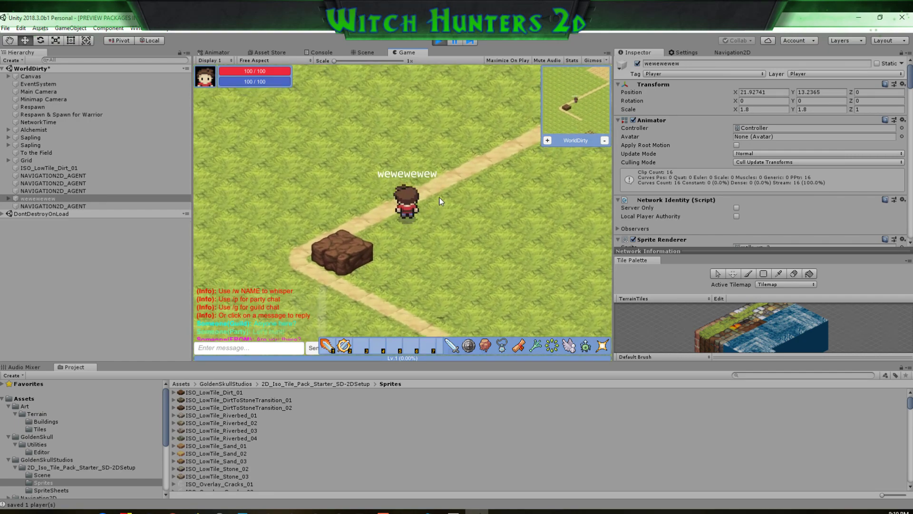
Walk the character back and forth behind the dirt tile and on the grass in front to check the ground's rendering
{"action": "key", "text": "a"}
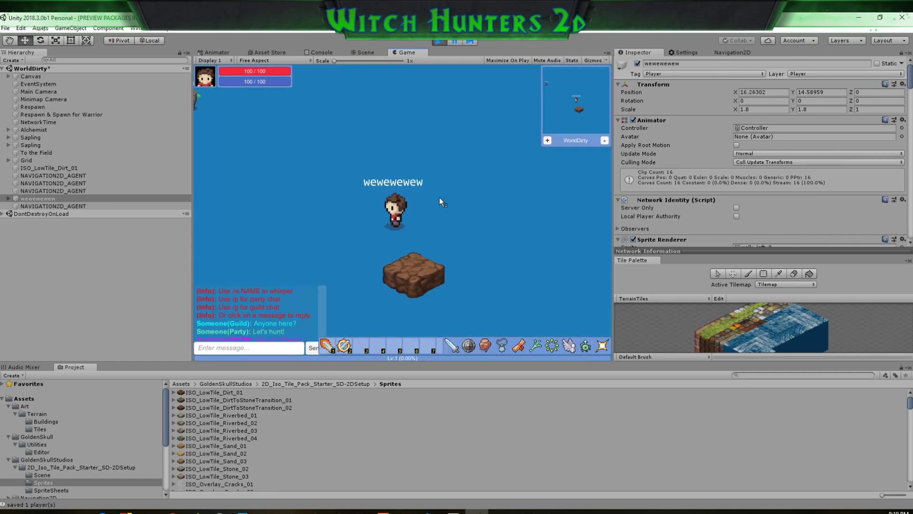
{"action": "key", "text": "d"}
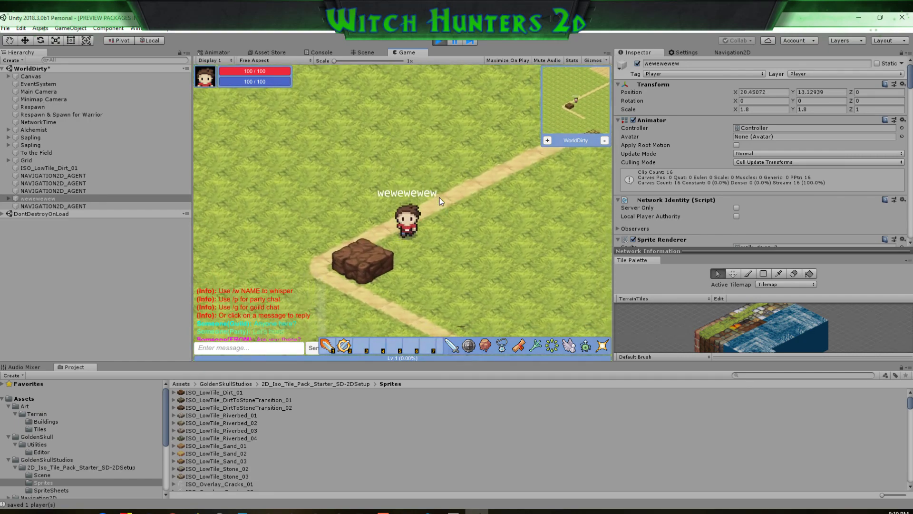
{"action": "key", "text": "s"}
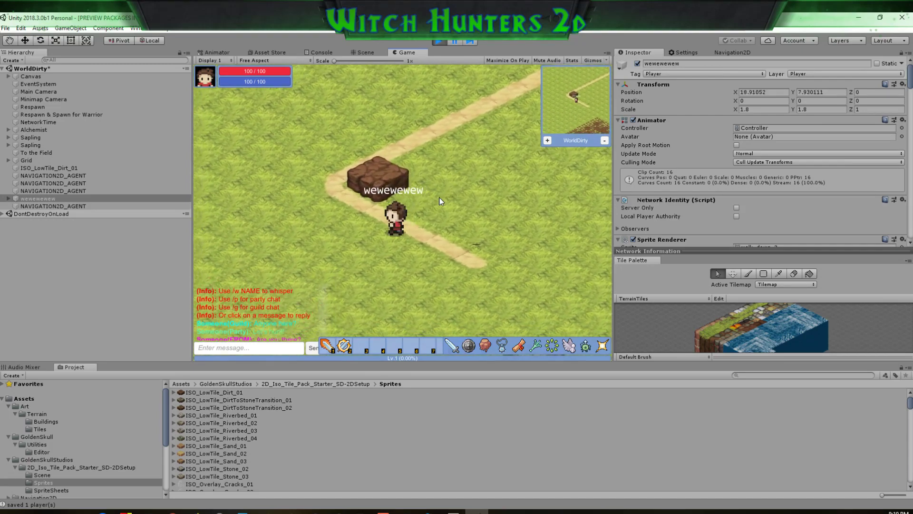
{"action": "key", "text": "s"}
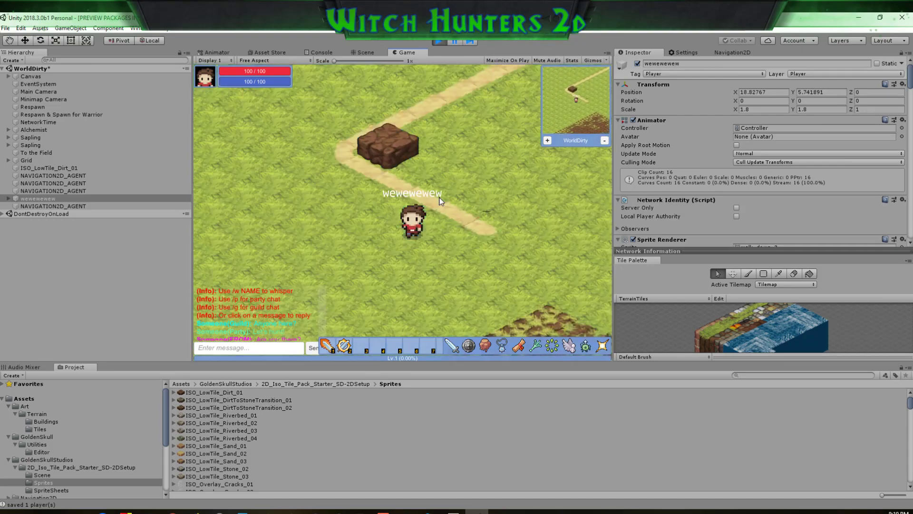
{"action": "key", "text": "s"}
{"action": "key", "text": "a"}
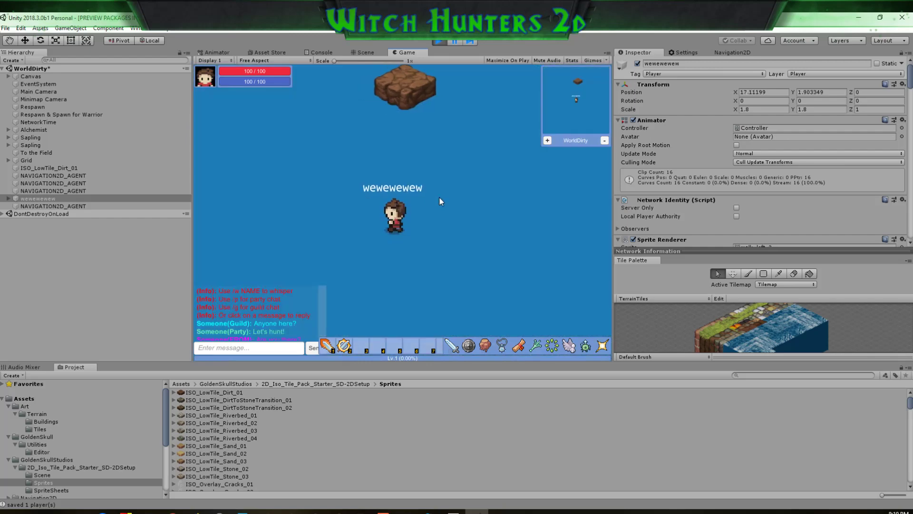
{"action": "key", "text": "d"}
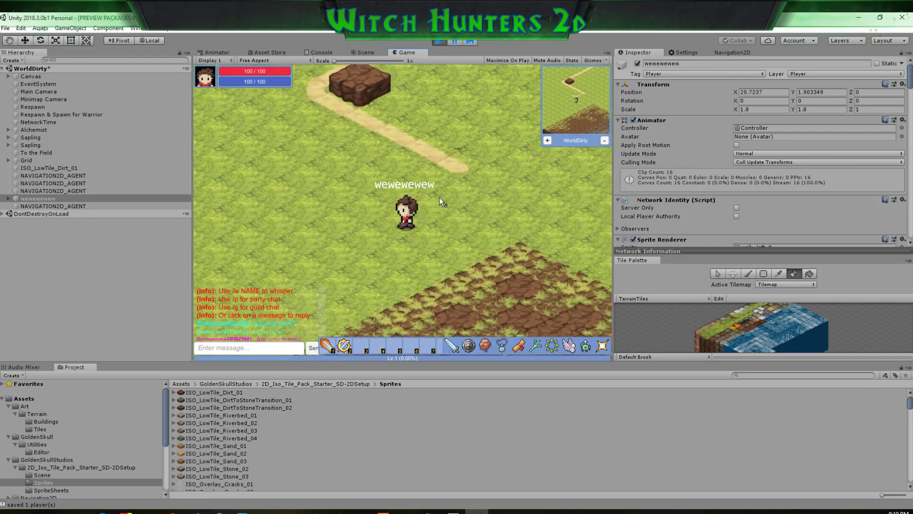
{"action": "key", "text": "a"}
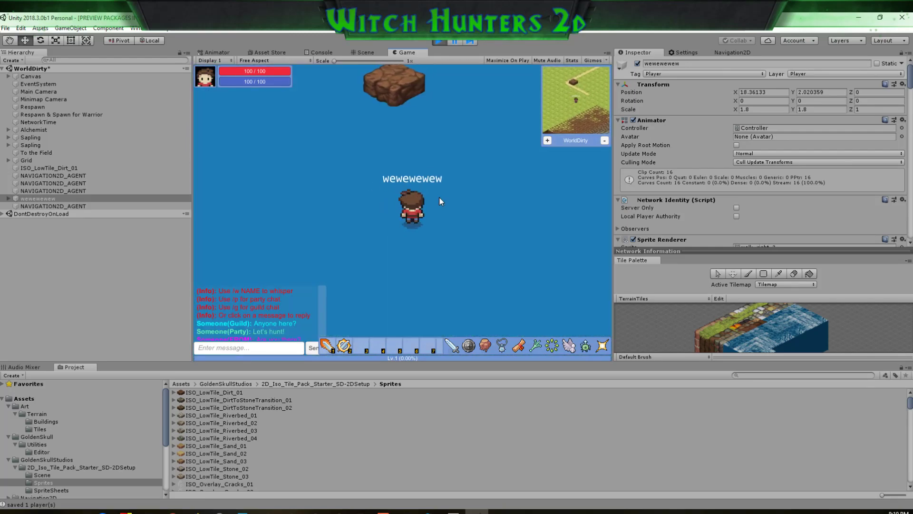
Walk the character from the blue area off the map across the grass and along the sand path onto the sandy ground
{"action": "key", "text": "w"}
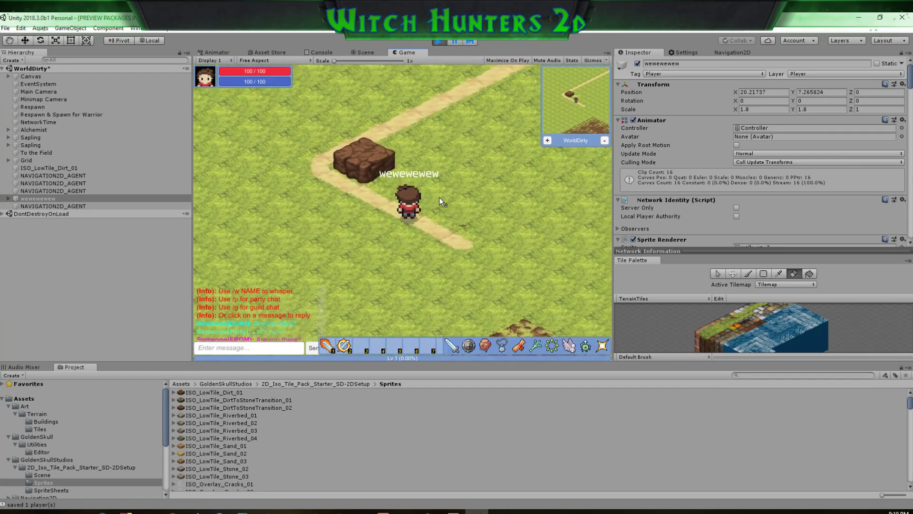
{"action": "key", "text": "w"}
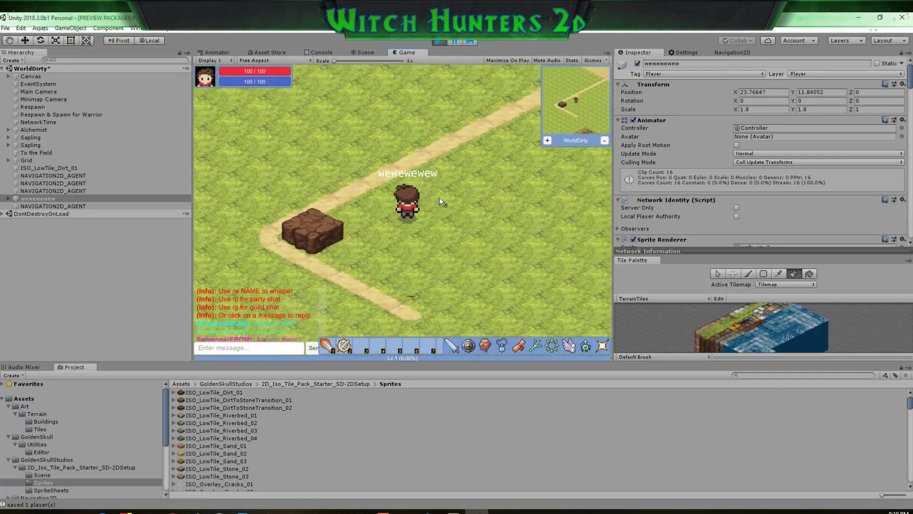
{"action": "key", "text": "w"}
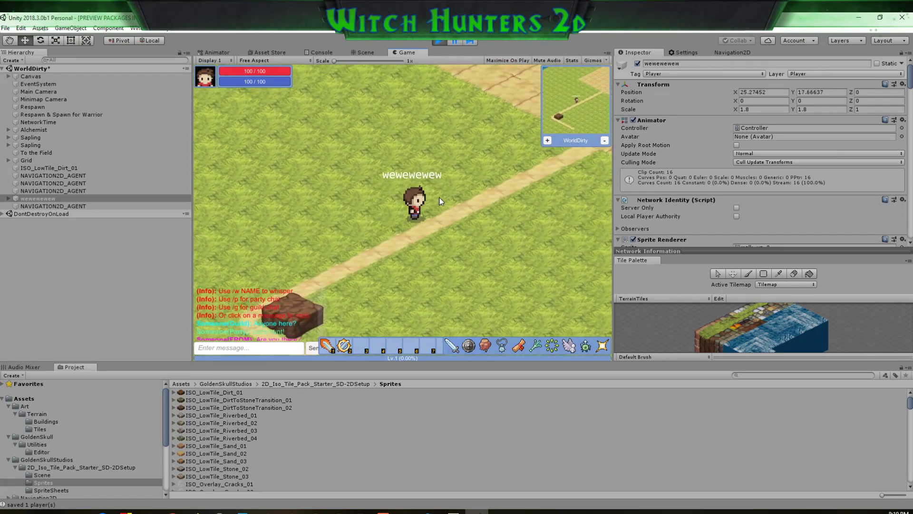
{"action": "key", "text": "w"}
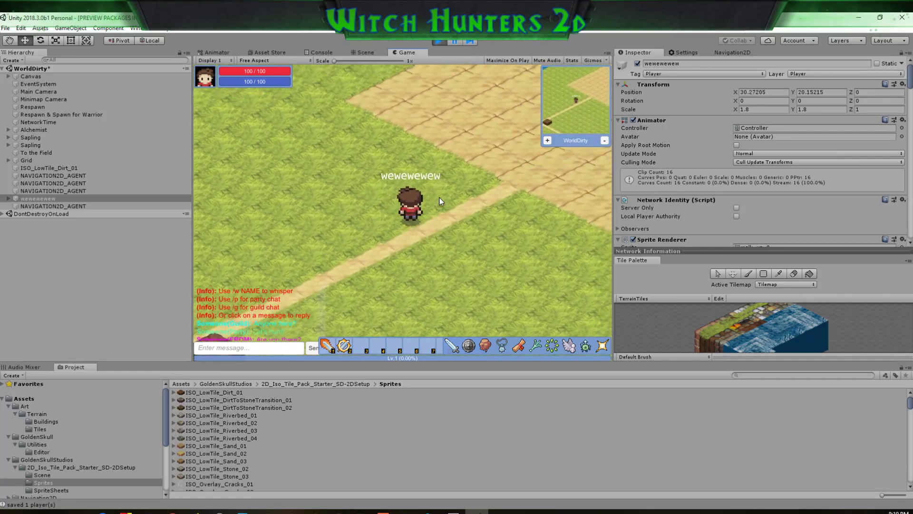
{"action": "key", "text": "w"}
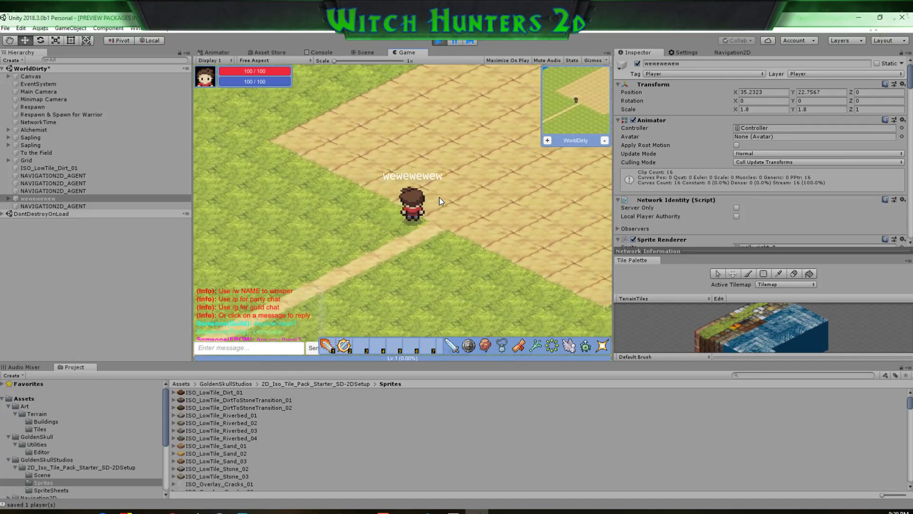
{"action": "key", "text": "w"}
{"action": "key", "text": "d"}
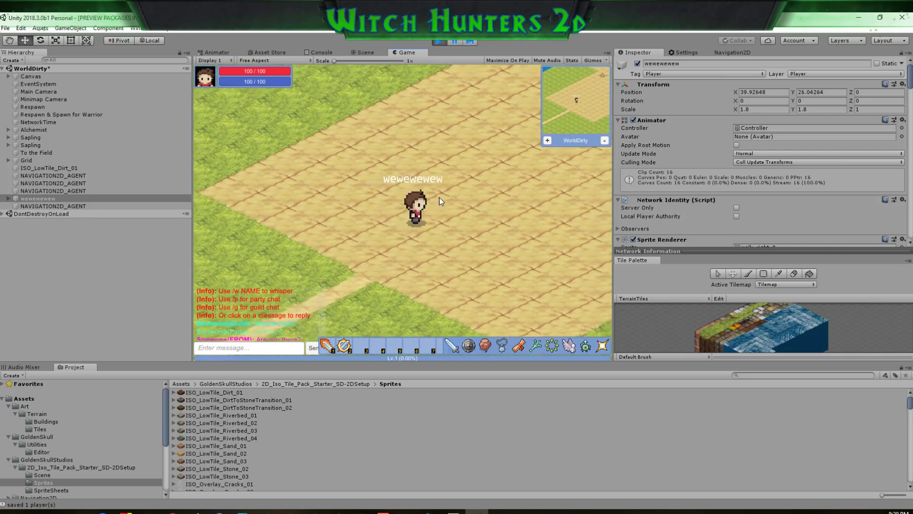
Walk the character across the sandy ground to the scattered stones near the map's upper edge
{"action": "key", "text": "w"}
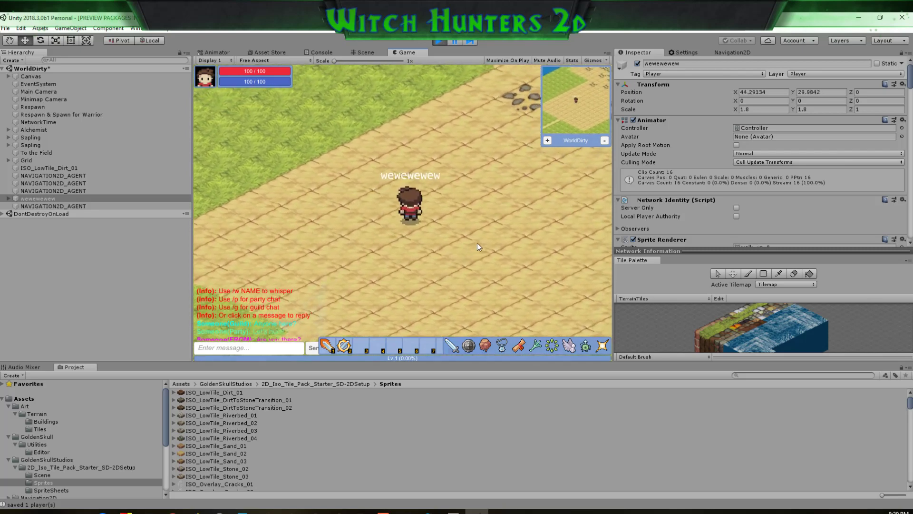
{"action": "key", "text": "w"}
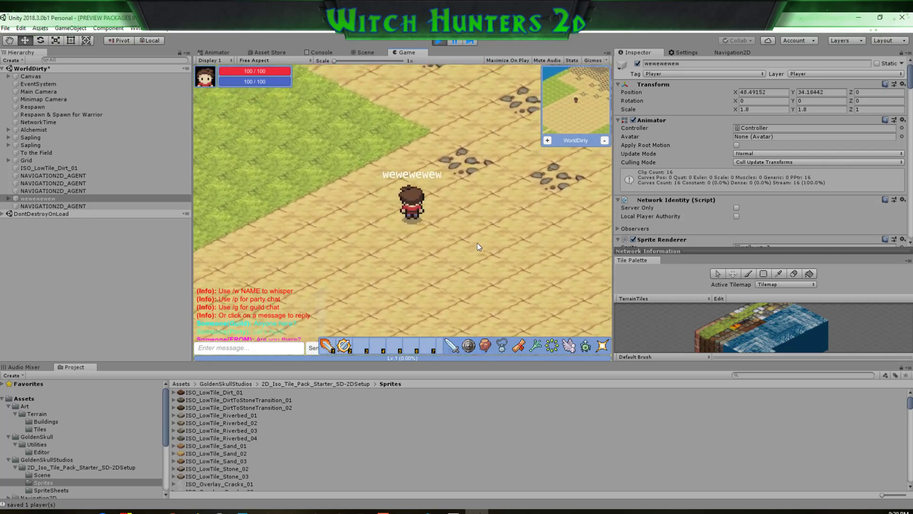
{"action": "key", "text": "w"}
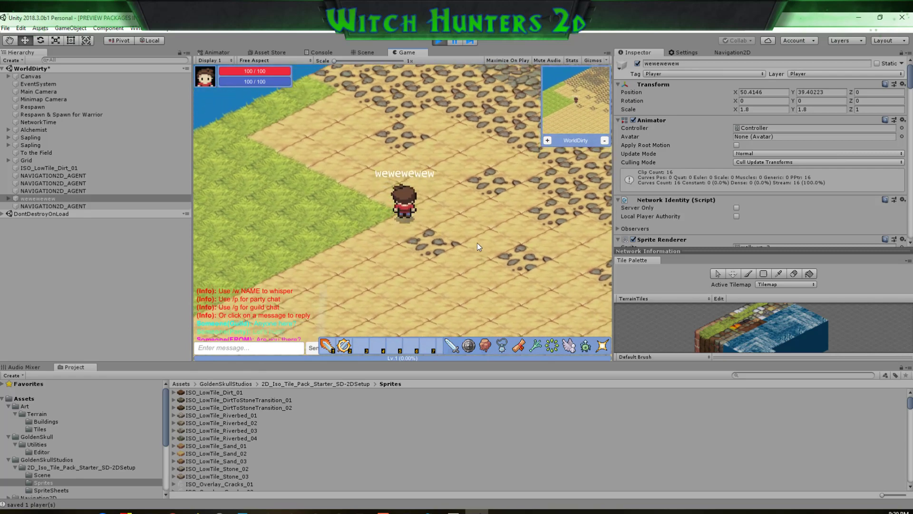
{"action": "key", "text": "w"}
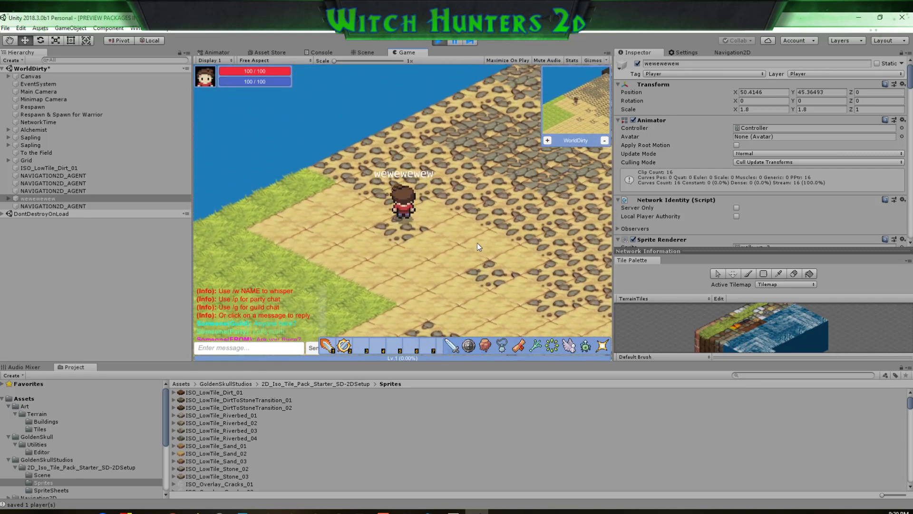
{"action": "key", "text": "w"}
Test the character's movement along the map's upper edge, including click-to-move destinations on the ground
{"action": "key", "text": "a"}
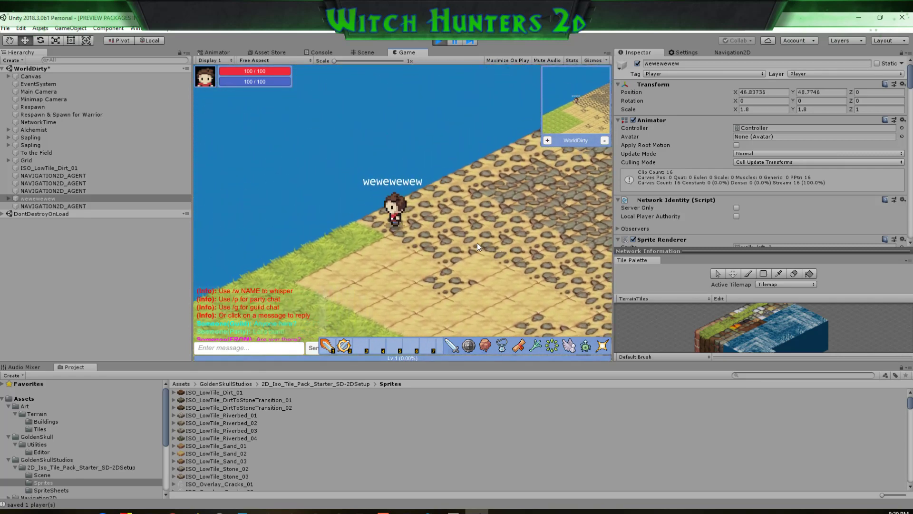
{"action": "key", "text": "a"}
{"action": "key", "text": "d"}
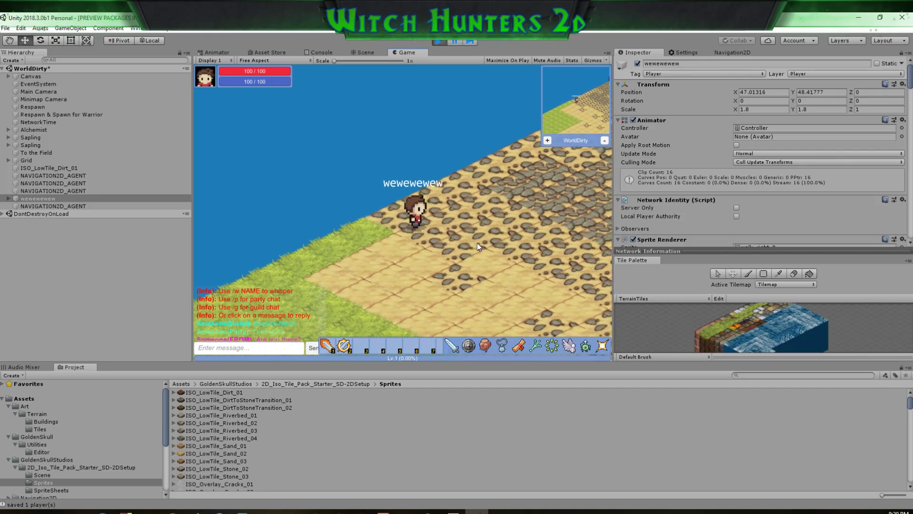
{"action": "key", "text": "w"}
{"action": "key", "text": "d"}
{"action": "left_click", "coordinate": [331, 243]}
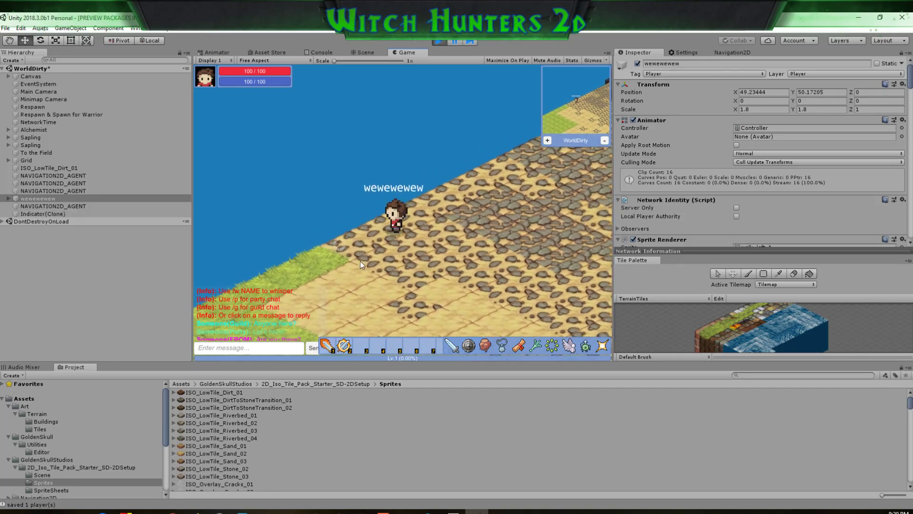
{"action": "left_click", "coordinate": [548, 284]}
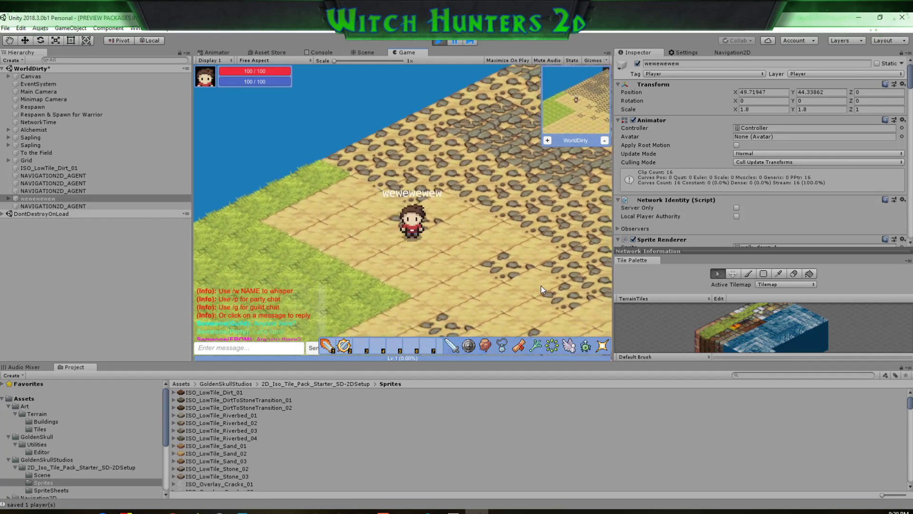
Walk the character diagonally over the sand and stones onto the grass, down to the cliff edge above the water
{"action": "key", "text": "s"}
{"action": "key", "text": "d"}
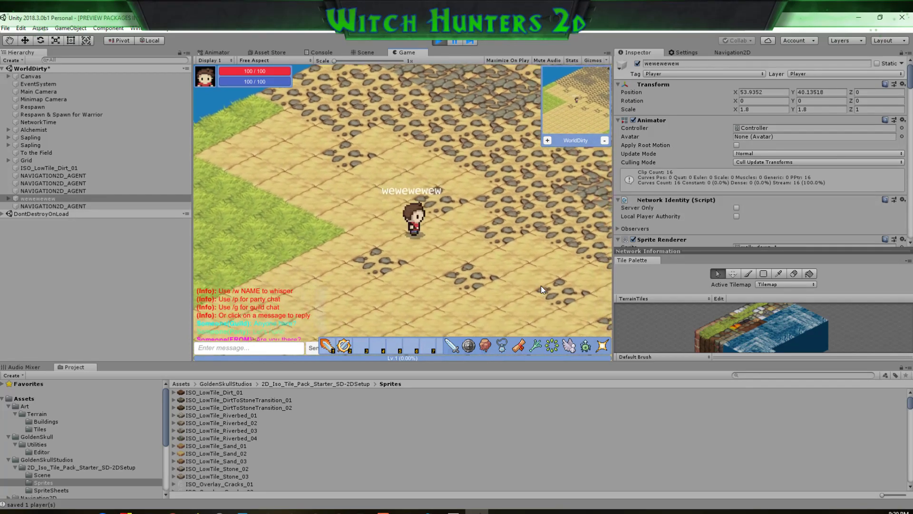
{"action": "key", "text": "d"}
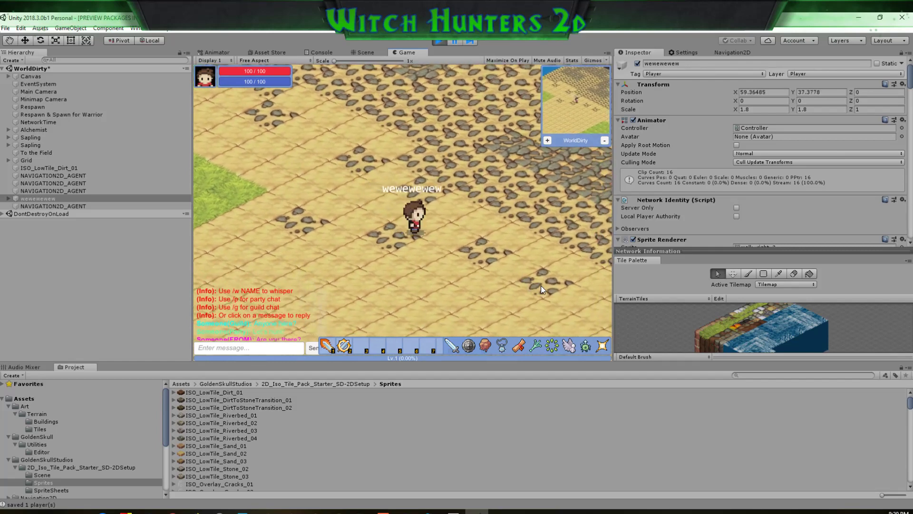
{"action": "key", "text": "s"}
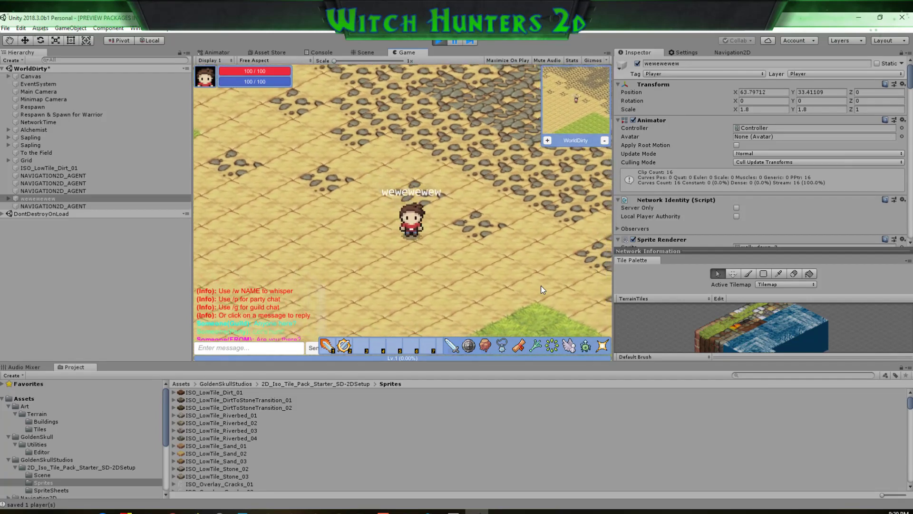
{"action": "key", "text": "d"}
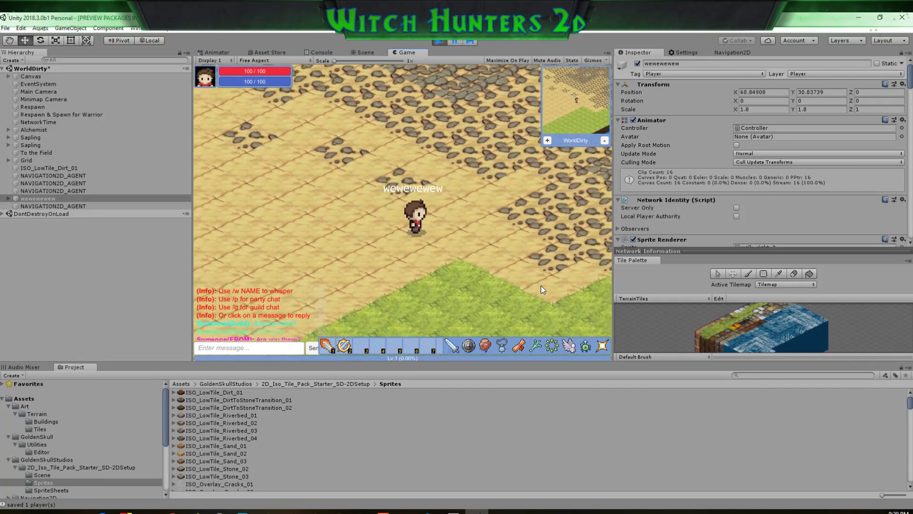
{"action": "key", "text": "s"}
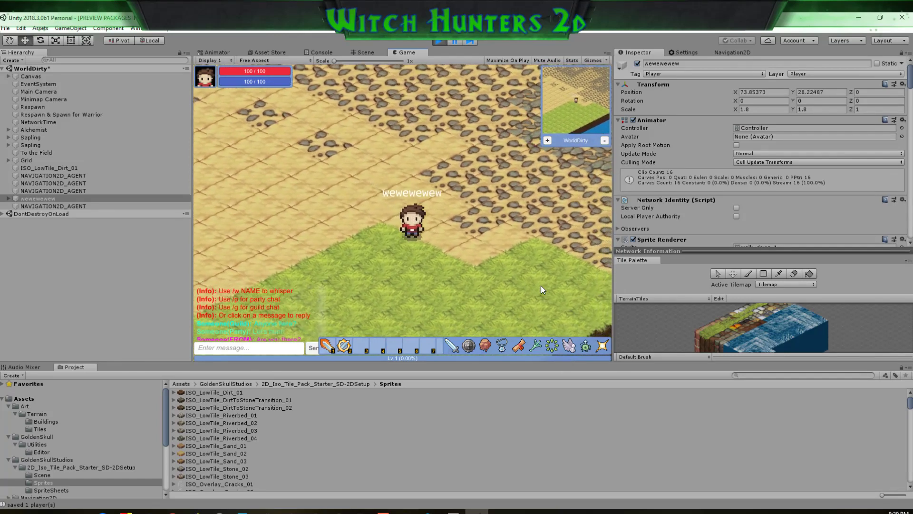
{"action": "key", "text": "s"}
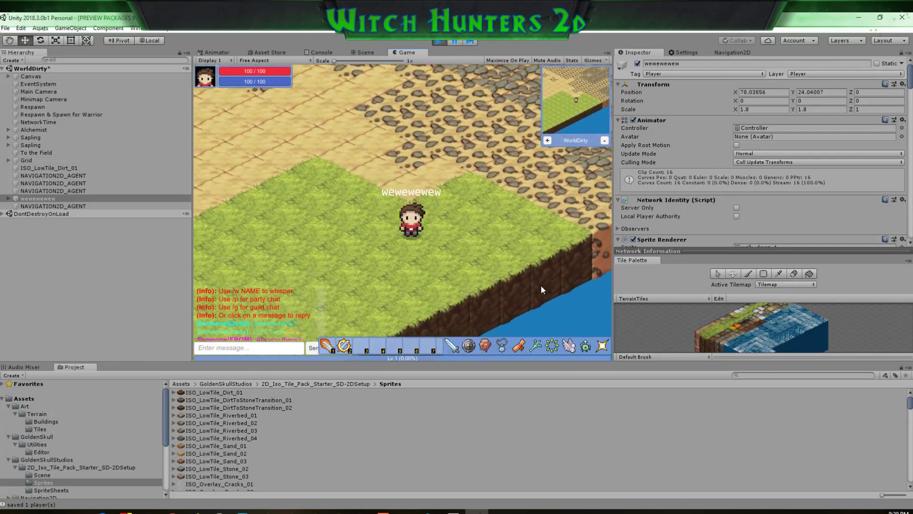
{"action": "key", "text": "s"}
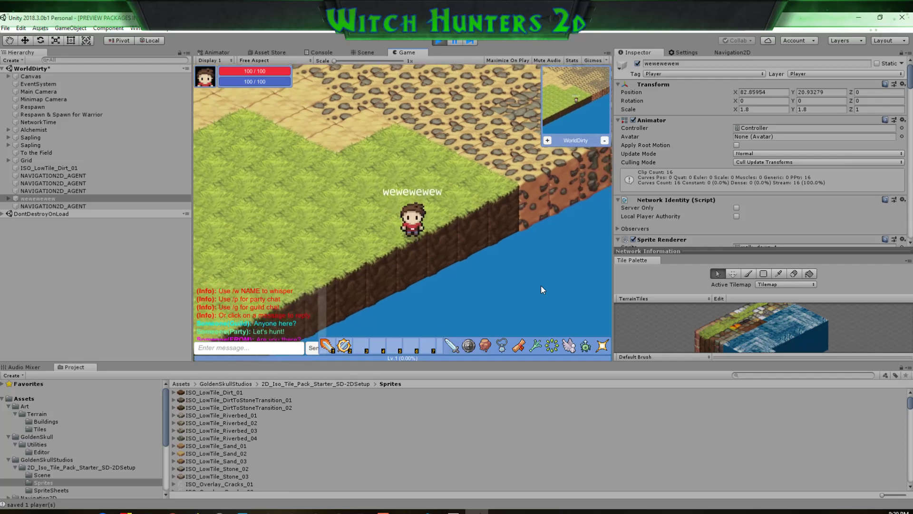
Walk the character along the grass cliff edge and over the cobblestones to the border of the dark rock
{"action": "key", "text": "d"}
{"action": "key", "text": "w"}
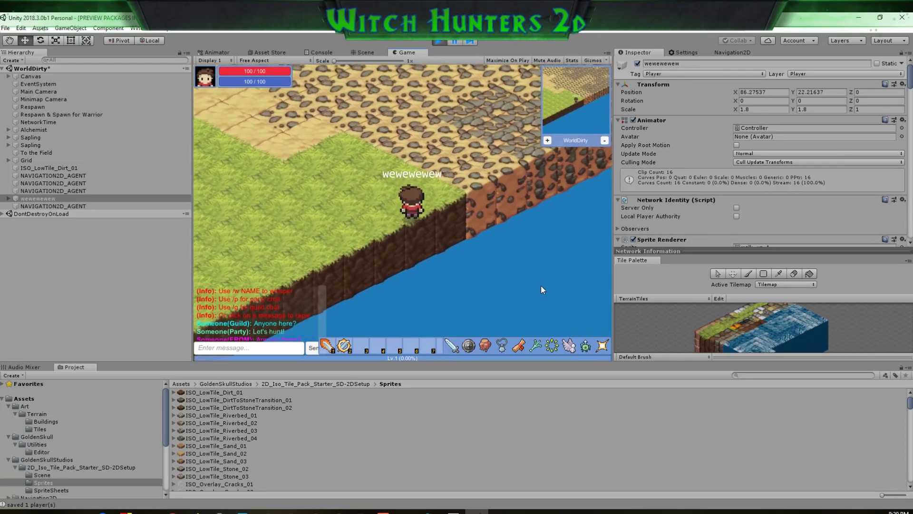
{"action": "key", "text": "d"}
{"action": "key", "text": "s"}
{"action": "key", "text": "d"}
{"action": "key", "text": "w"}
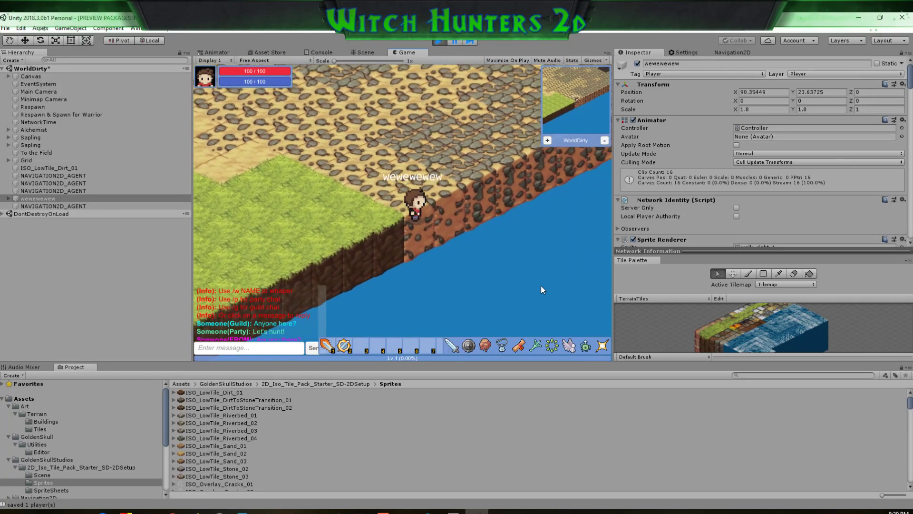
{"action": "key", "text": "d"}
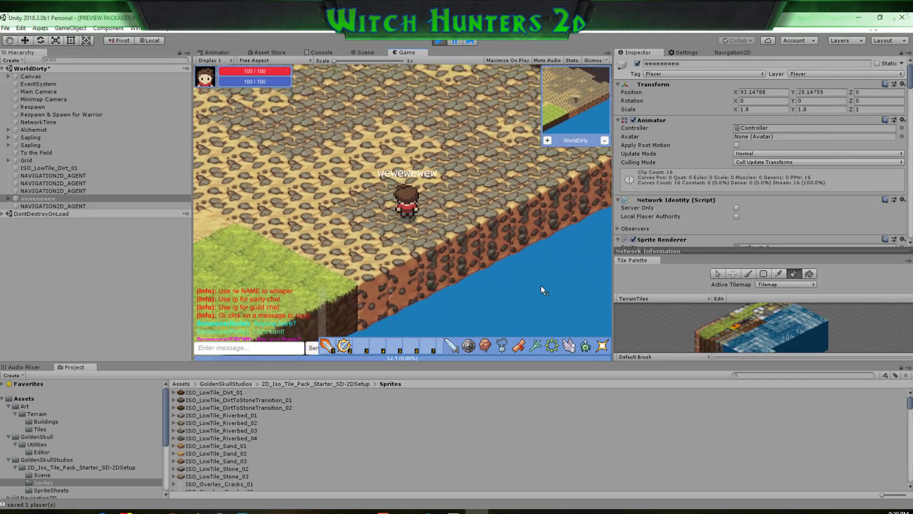
{"action": "key", "text": "w"}
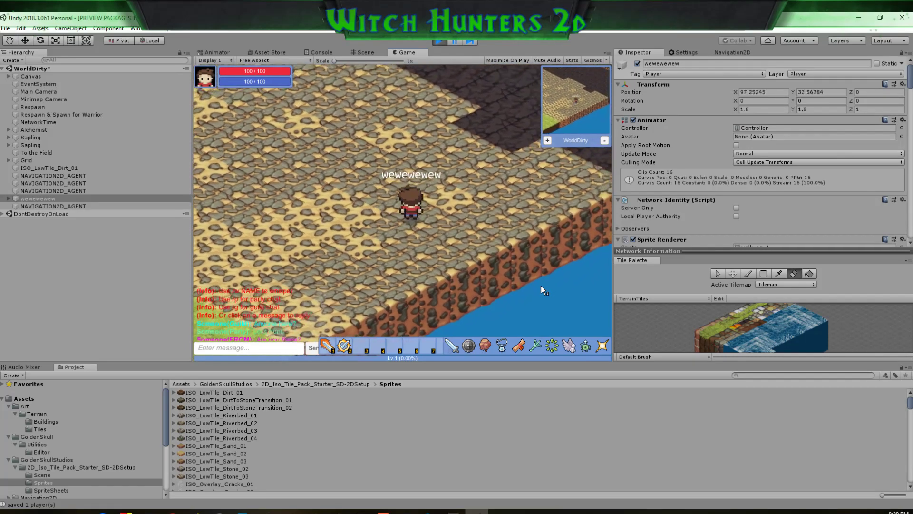
{"action": "key", "text": "w"}
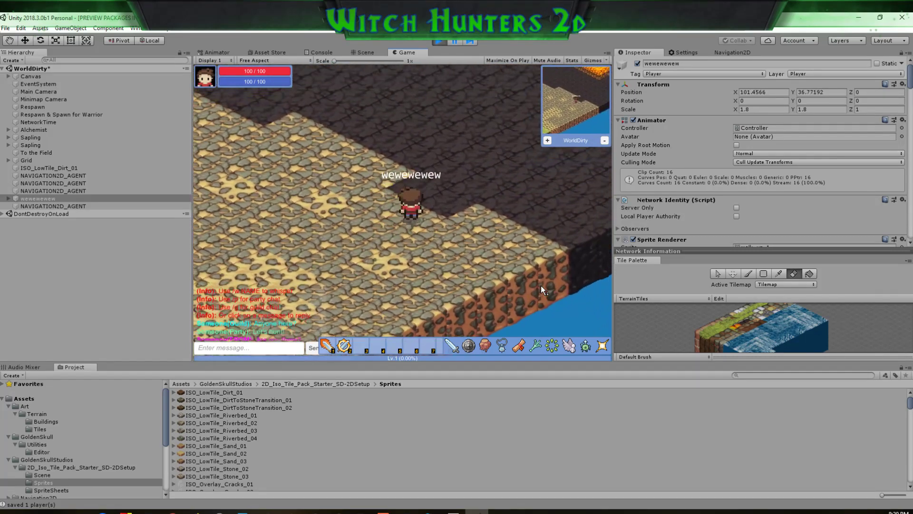
Walk the character over the dark rock, across the lava pool and between the two pools to check these tiles
{"action": "key", "text": "w"}
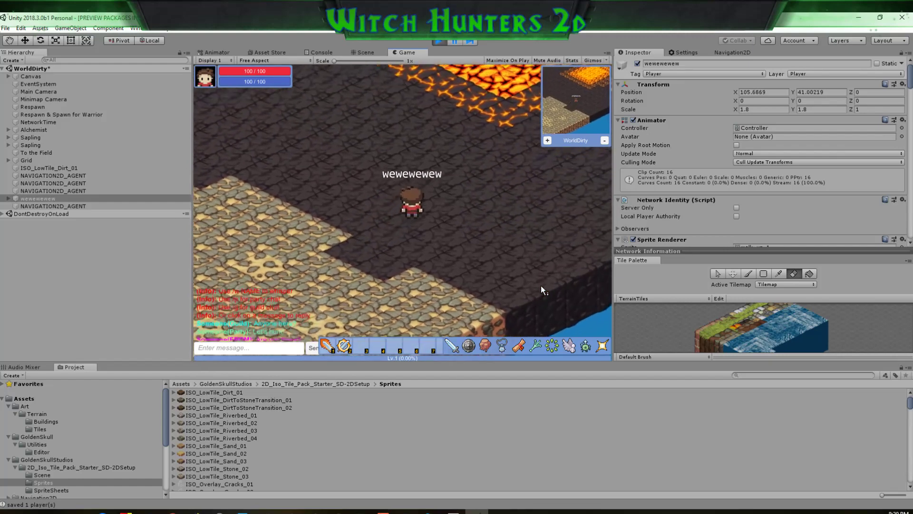
{"action": "key", "text": "w"}
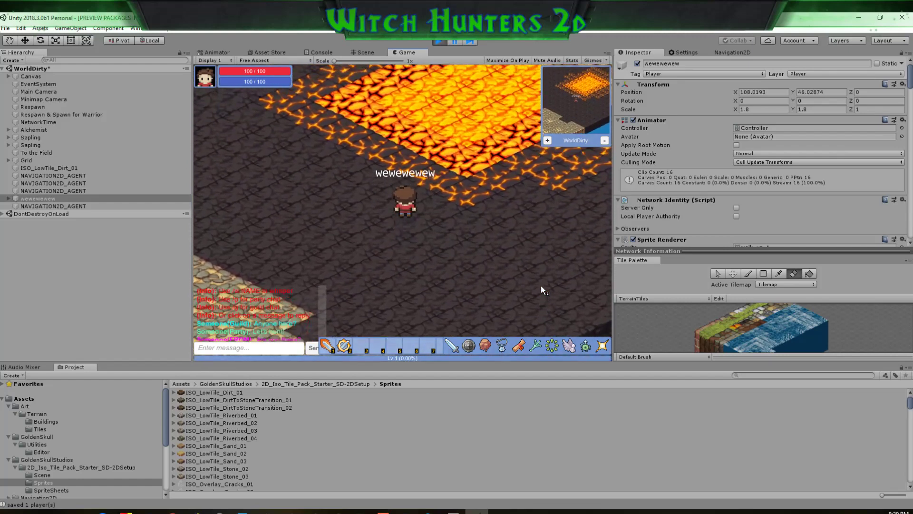
{"action": "key", "text": "w"}
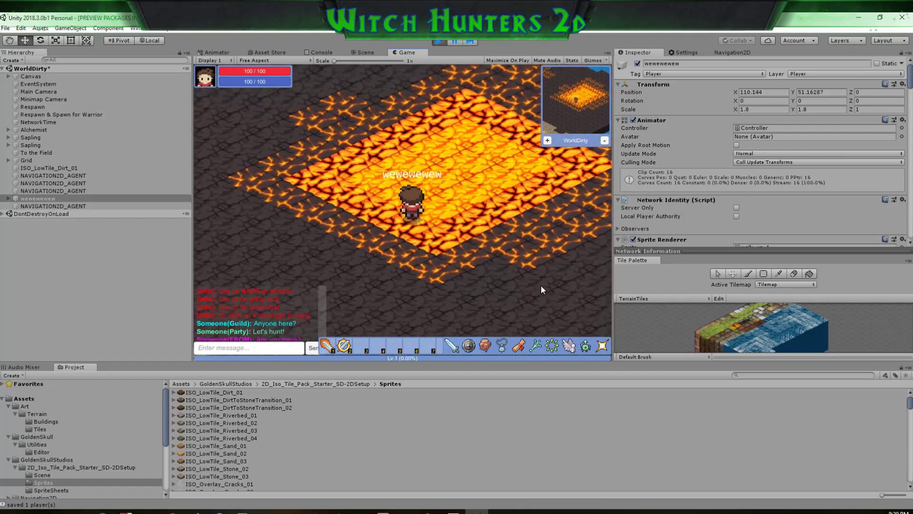
{"action": "key", "text": "w"}
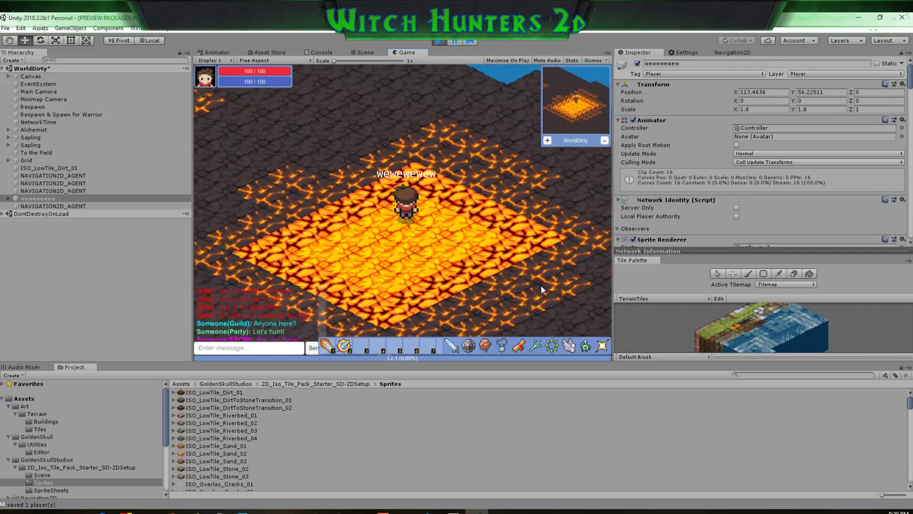
{"action": "key", "text": "a"}
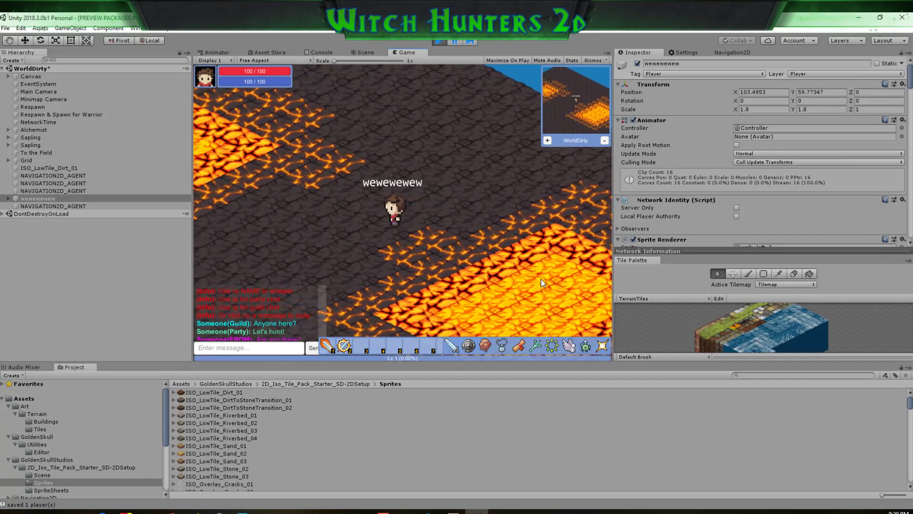
{"action": "key", "text": "s"}
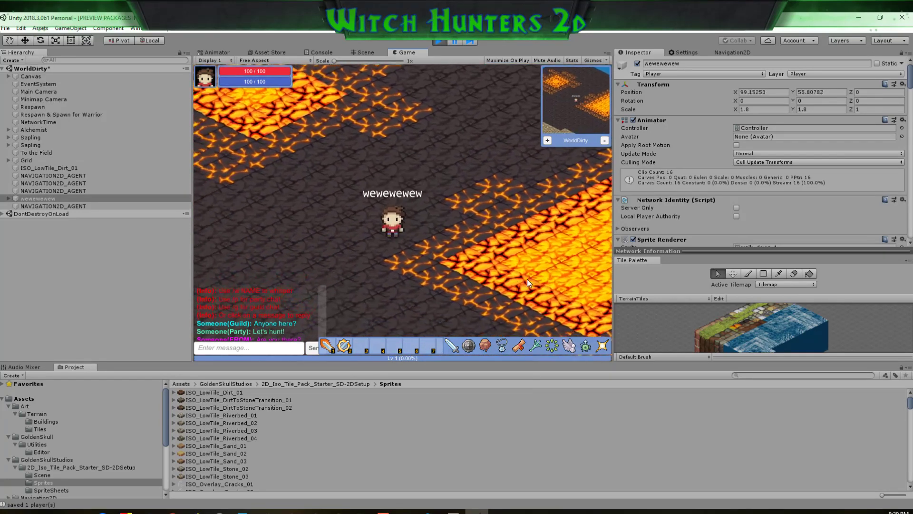
{"action": "key", "text": "w"}
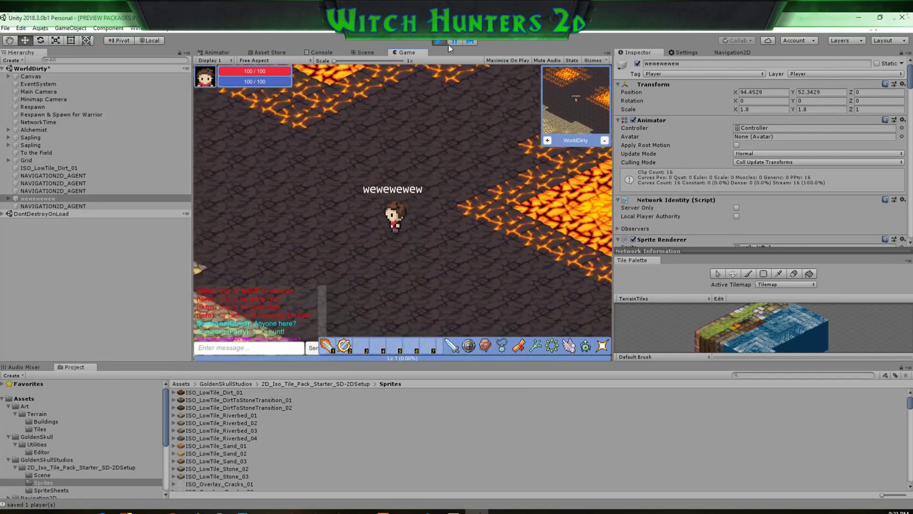
Stop the play-mode test and search the project assets for "warrior"
{"action": "left_click", "coordinate": [440, 41]}
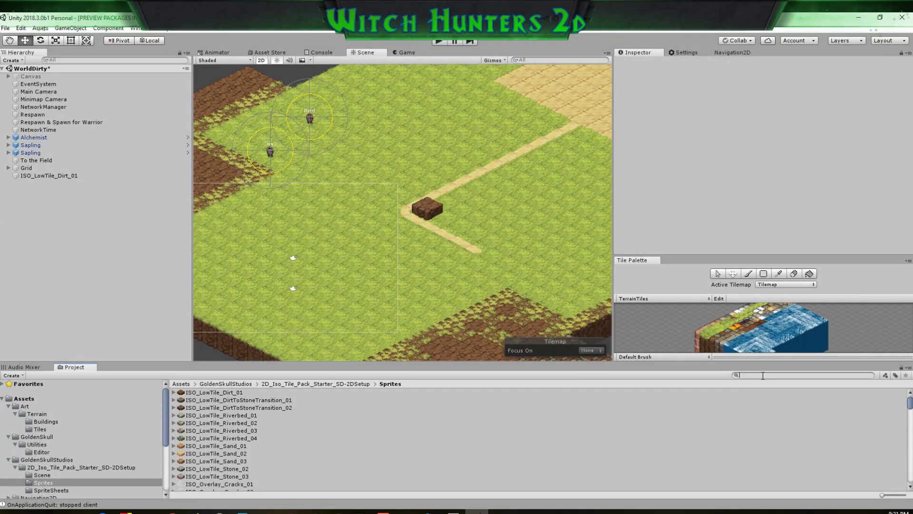
{"action": "type", "text": "rrior"}
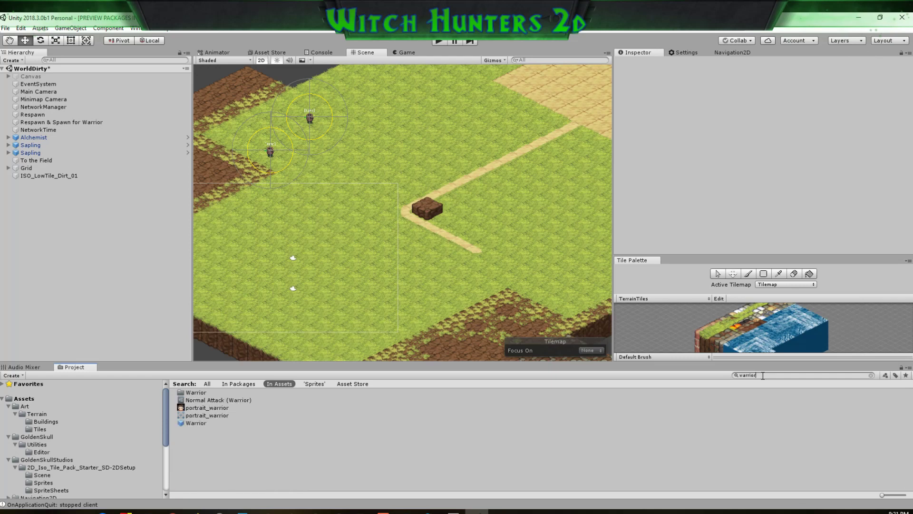
Open the Warrior prefab, set its X and Y scale to 1.8, and return to the WorldDirty scene
{"action": "left_click", "coordinate": [195, 424]}
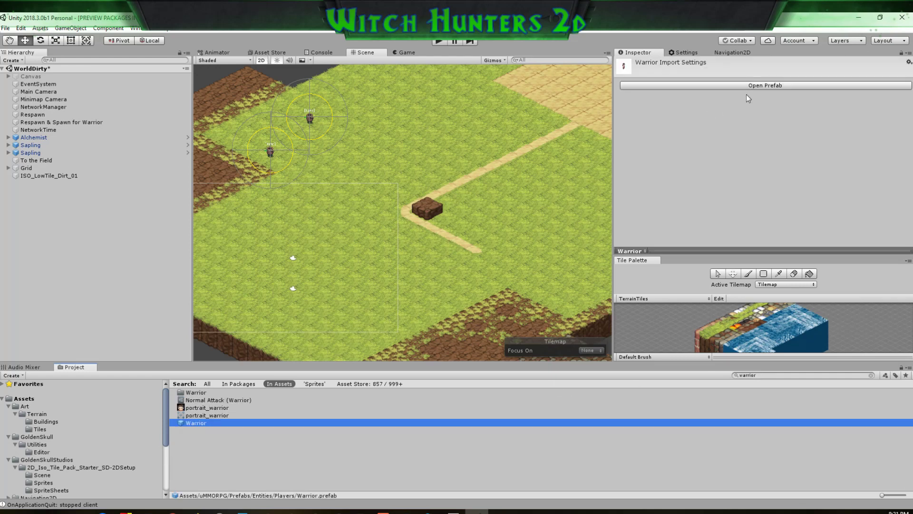
{"action": "left_click", "coordinate": [758, 85]}
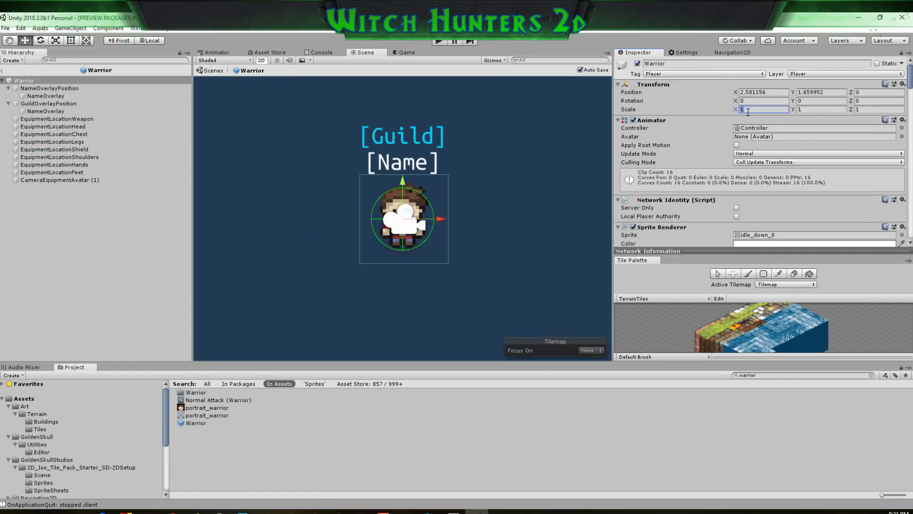
{"action": "type", "text": ".8"}
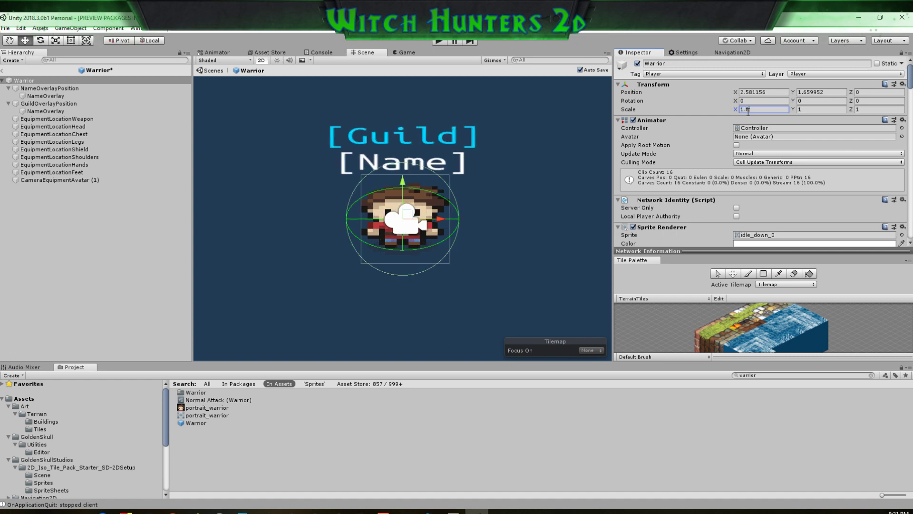
{"action": "type", "text": "8"}
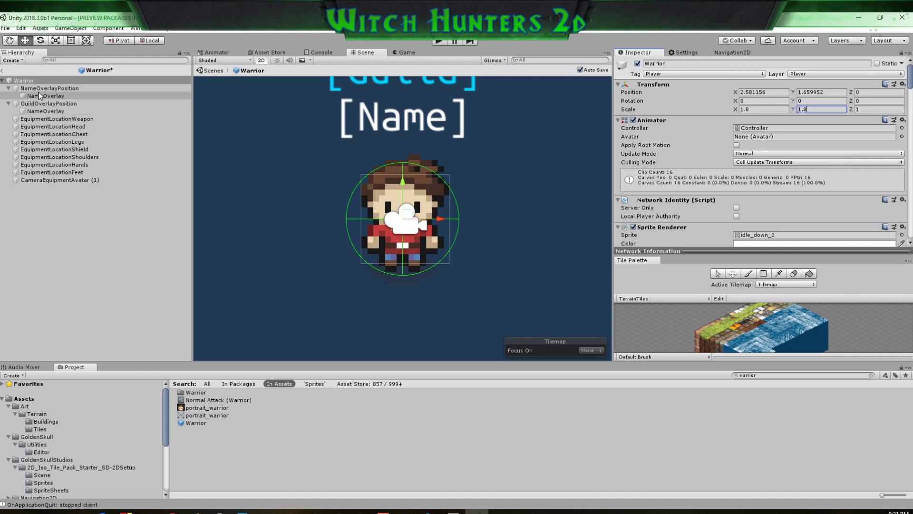
{"action": "left_click", "coordinate": [3, 82]}
{"action": "left_click", "coordinate": [3, 71]}
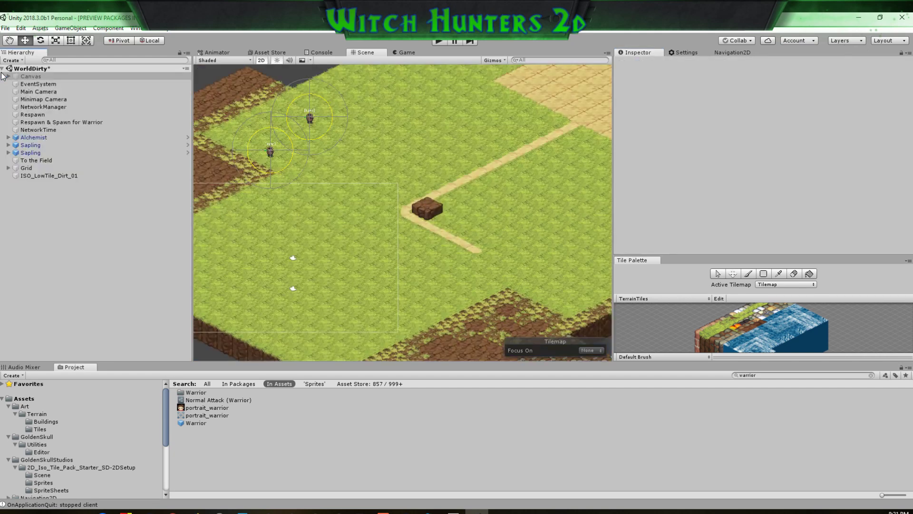
Reopen the Warrior prefab to check its saved scale, and return to the WorldDirty scene
{"action": "left_click", "coordinate": [191, 423]}
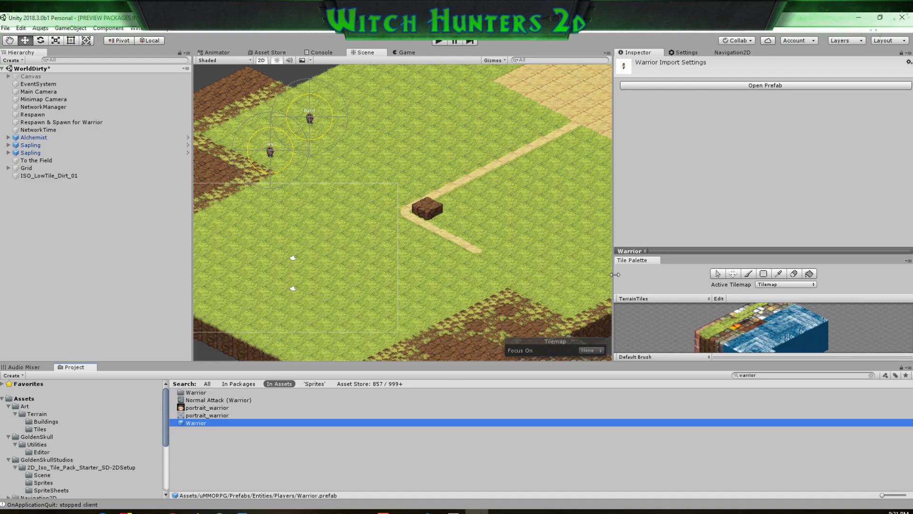
{"action": "left_click", "coordinate": [707, 86]}
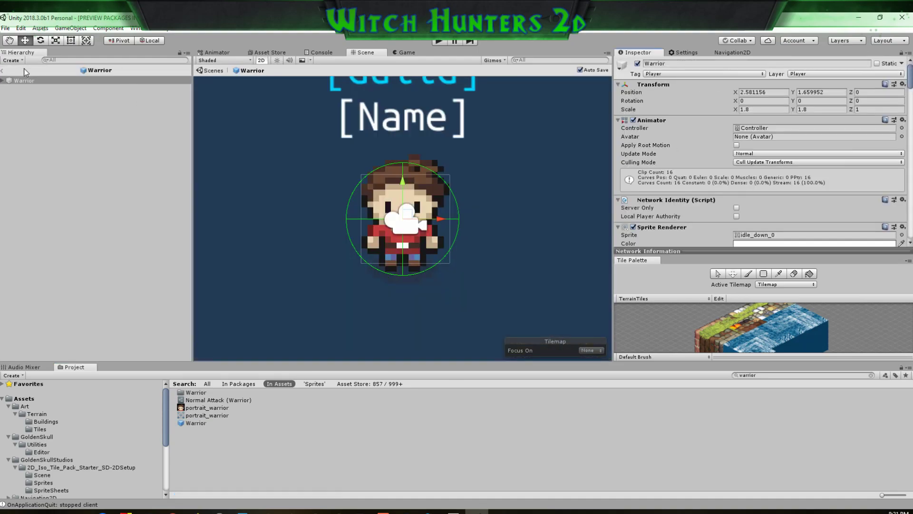
{"action": "left_click", "coordinate": [6, 72]}
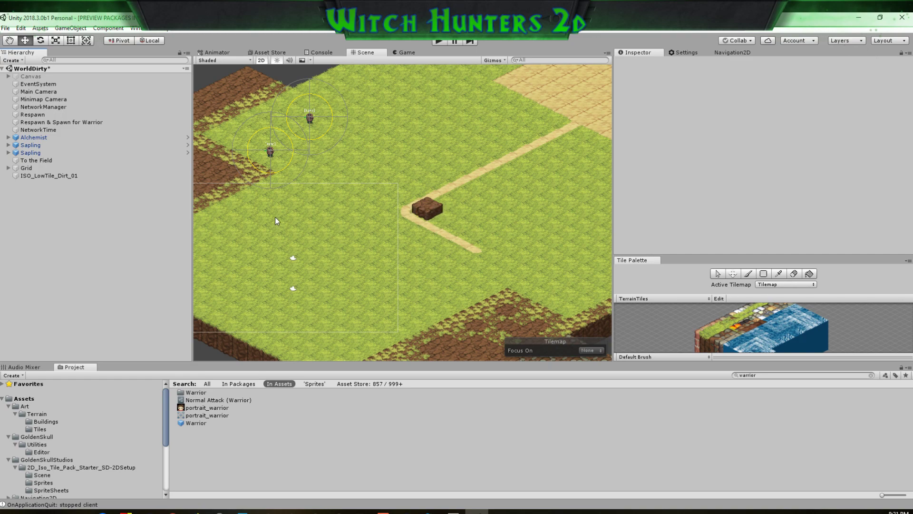
Find ISO_Tile_Dirt_01_Grass_01 in the 2D_Iso_Tile_Pack_Starter_SD-2DSetup Sprites folder and add it to the WorldDirty scene
{"action": "left_click", "coordinate": [31, 176]}
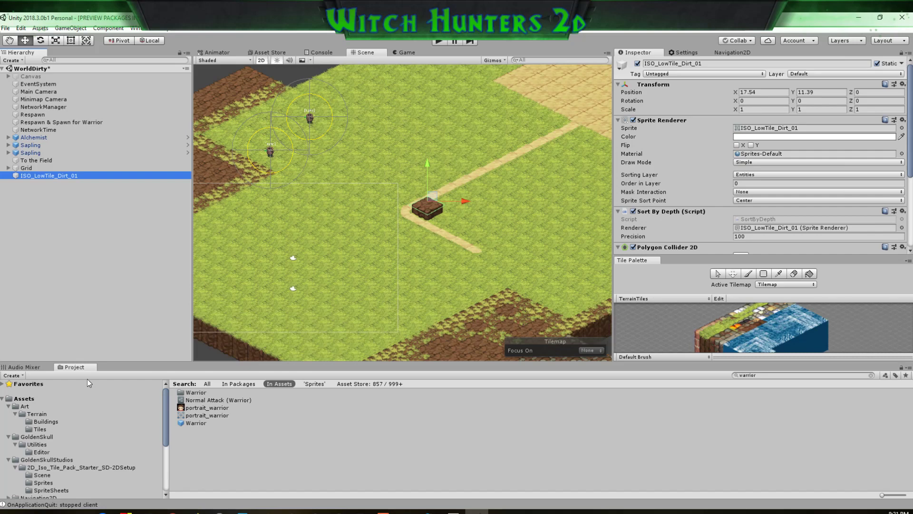
{"action": "scroll", "coordinate": [42, 473], "scroll_direction": "down", "scroll_amount": 2}
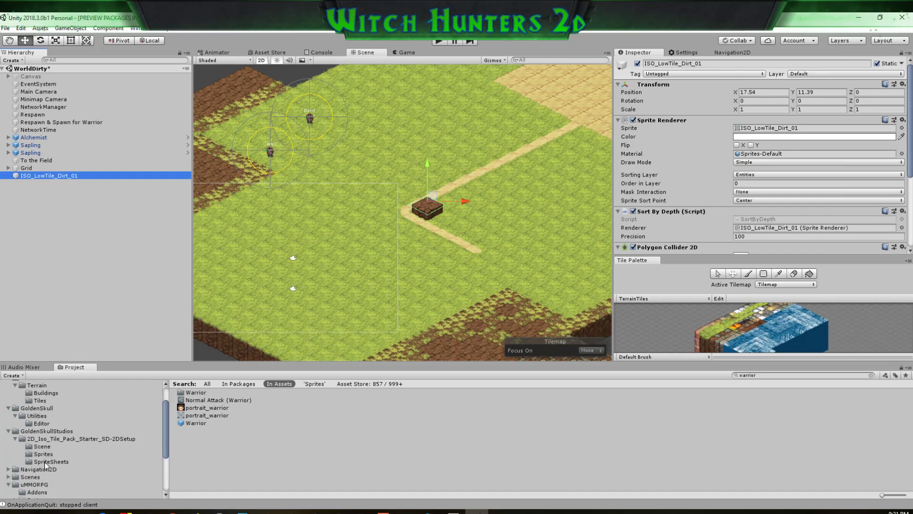
{"action": "left_click", "coordinate": [43, 454]}
{"action": "scroll", "coordinate": [232, 449], "scroll_direction": "down", "scroll_amount": 5}
{"action": "scroll", "coordinate": [223, 448], "scroll_direction": "down", "scroll_amount": 10}
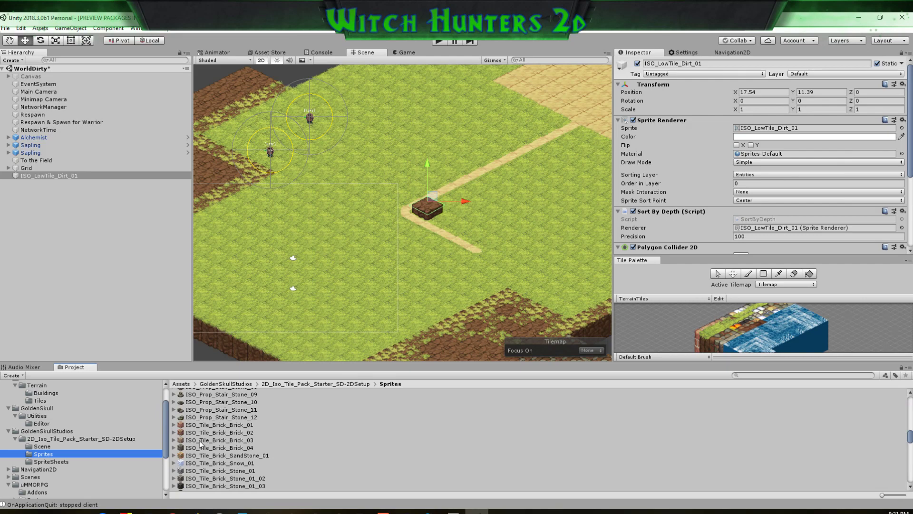
{"action": "scroll", "coordinate": [198, 438], "scroll_direction": "down", "scroll_amount": 6}
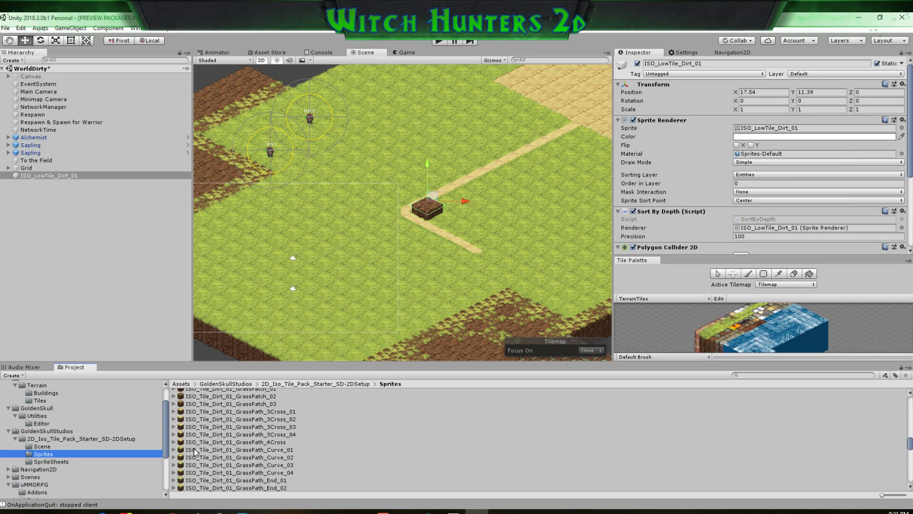
{"action": "scroll", "coordinate": [194, 464], "scroll_direction": "down", "scroll_amount": 3}
{"action": "scroll", "coordinate": [195, 461], "scroll_direction": "up", "scroll_amount": 4}
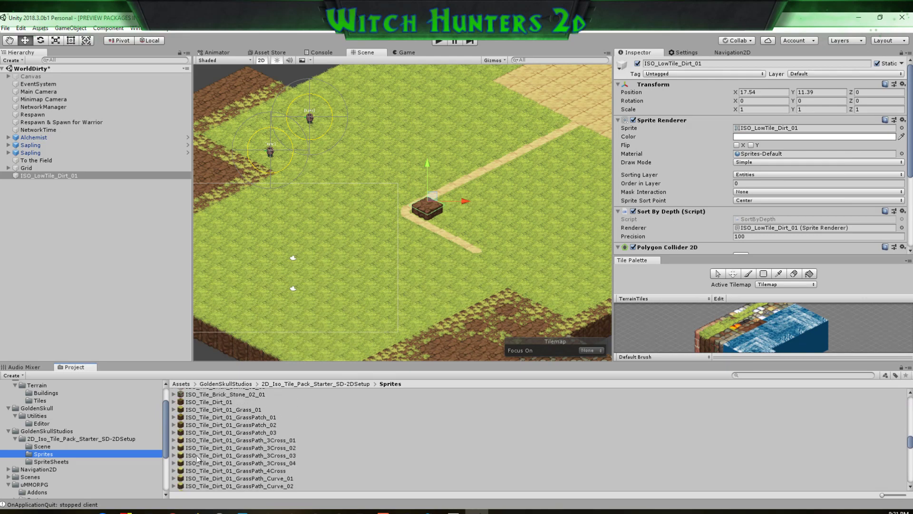
{"action": "left_click_drag", "start_coordinate": [210, 410], "coordinate": [13, 186]}
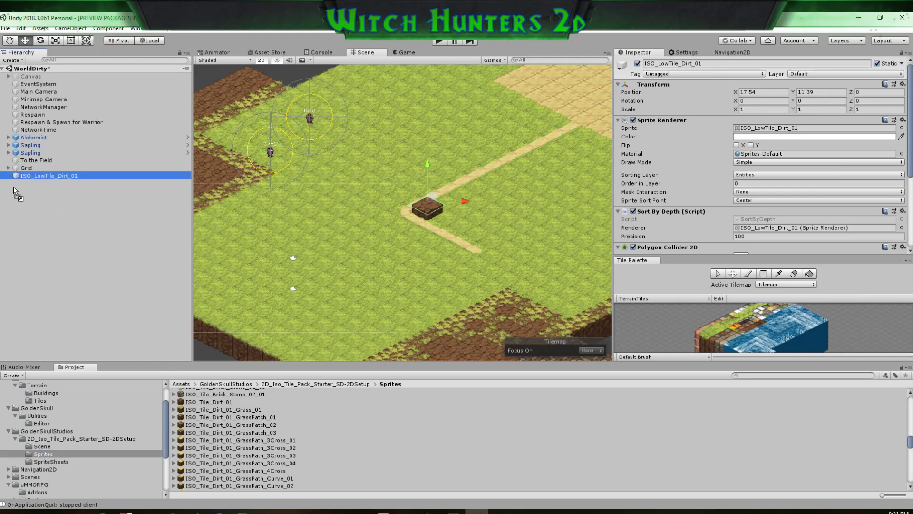
Move the new grass tile into the empty space beyond the map's upper edge, at about X -0.01, Y 30.12
{"action": "left_click_drag", "start_coordinate": [292, 297], "coordinate": [296, 57]}
{"action": "middle_click_drag", "start_coordinate": [353, 123], "coordinate": [427, 227]}
{"action": "scroll", "coordinate": [387, 169], "scroll_direction": "up", "scroll_amount": 3}
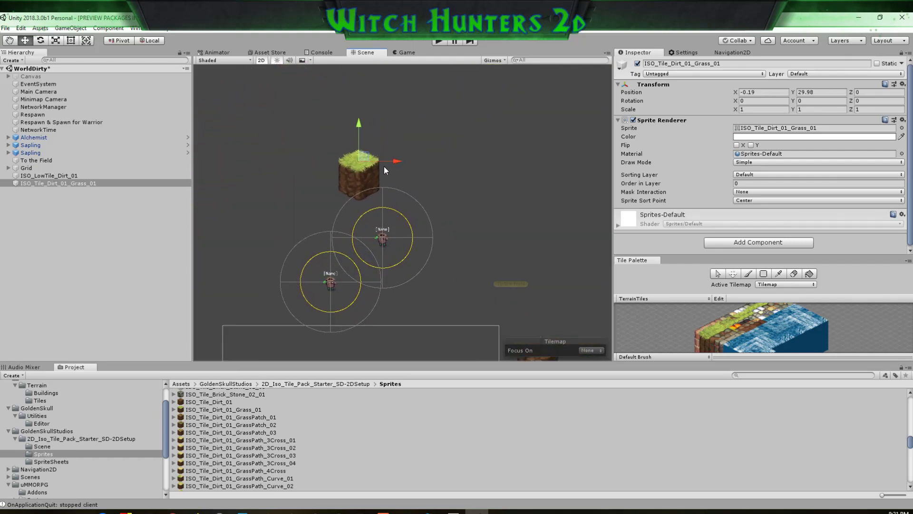
{"action": "left_click_drag", "start_coordinate": [365, 155], "coordinate": [366, 153]}
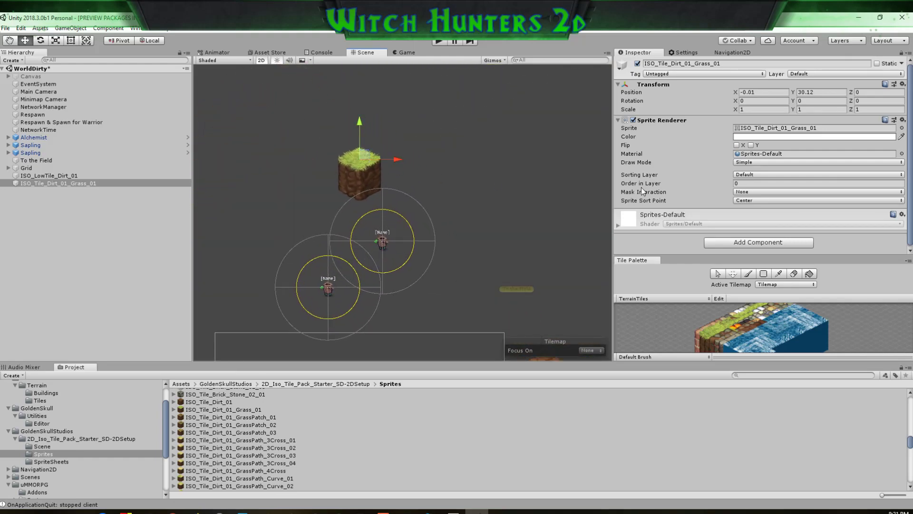
{"action": "scroll", "coordinate": [455, 215], "scroll_direction": "down", "scroll_amount": 4}
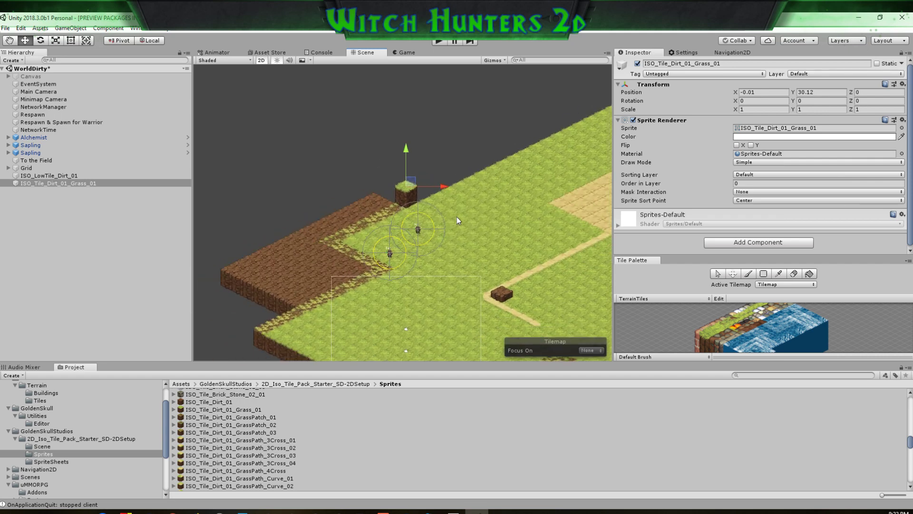
Add a Polygon Collider 2D to the grass tile and reduce its path to 4 points
{"action": "left_click", "coordinate": [762, 244]}
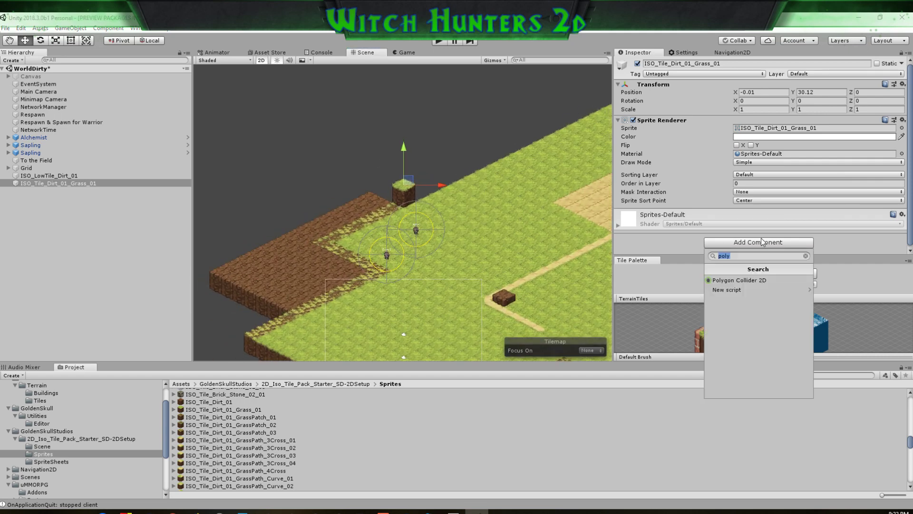
{"action": "left_click", "coordinate": [729, 280]}
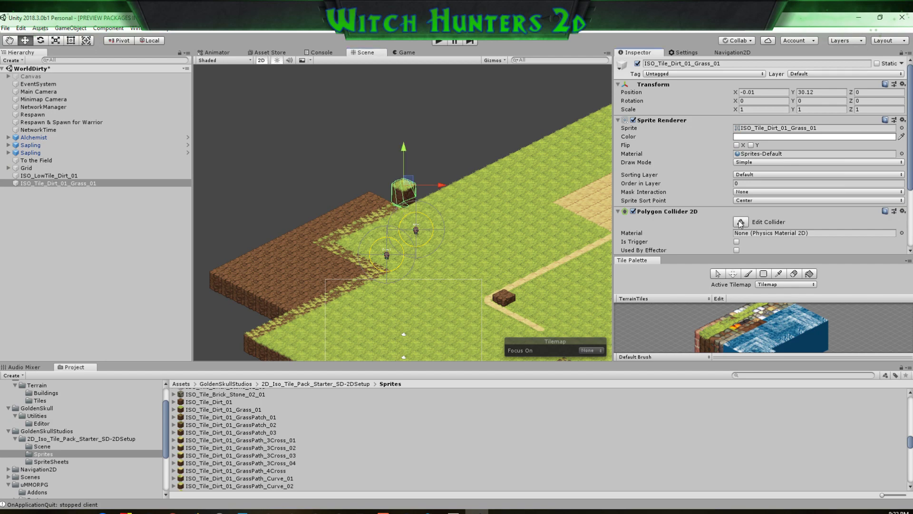
{"action": "scroll", "coordinate": [741, 224], "scroll_direction": "down", "scroll_amount": 5}
{"action": "left_click", "coordinate": [617, 191]}
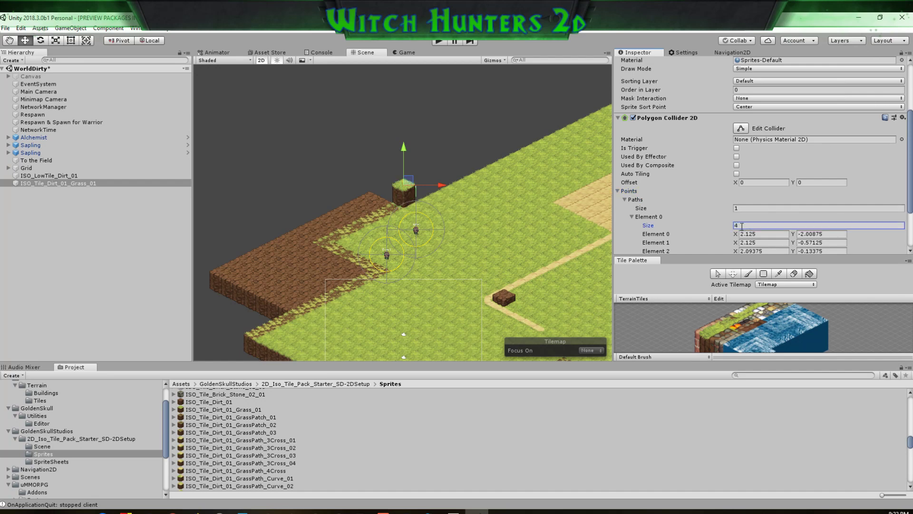
Reshape the grass tile's polygon collider into a flat isometric diamond around the block
{"action": "left_click", "coordinate": [740, 128]}
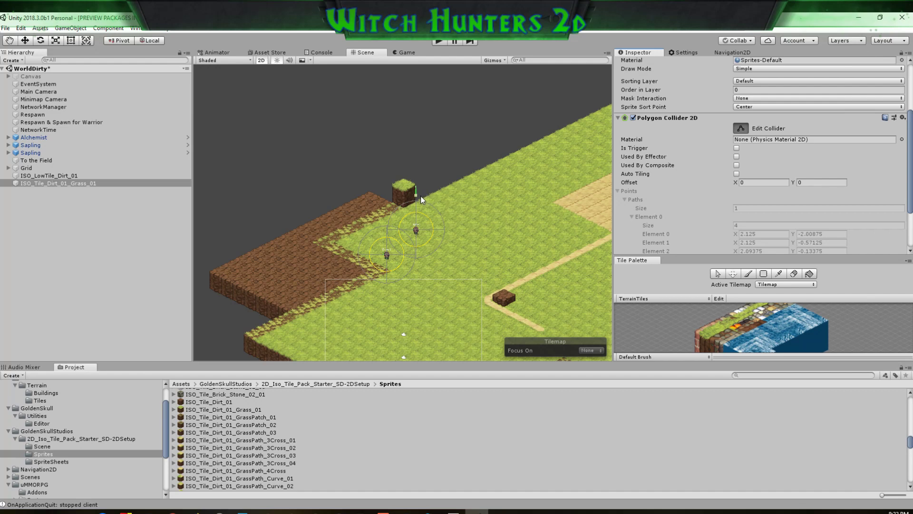
{"action": "left_click_drag", "start_coordinate": [405, 202], "coordinate": [390, 191]}
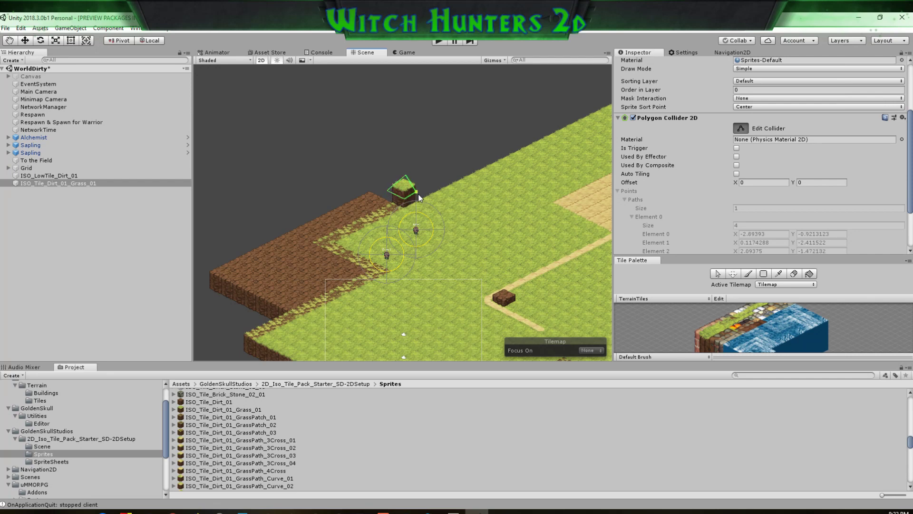
{"action": "left_click_drag", "start_coordinate": [418, 193], "coordinate": [401, 185]}
{"action": "left_click_drag", "start_coordinate": [421, 190], "coordinate": [424, 189]}
{"action": "left_click", "coordinate": [741, 129]}
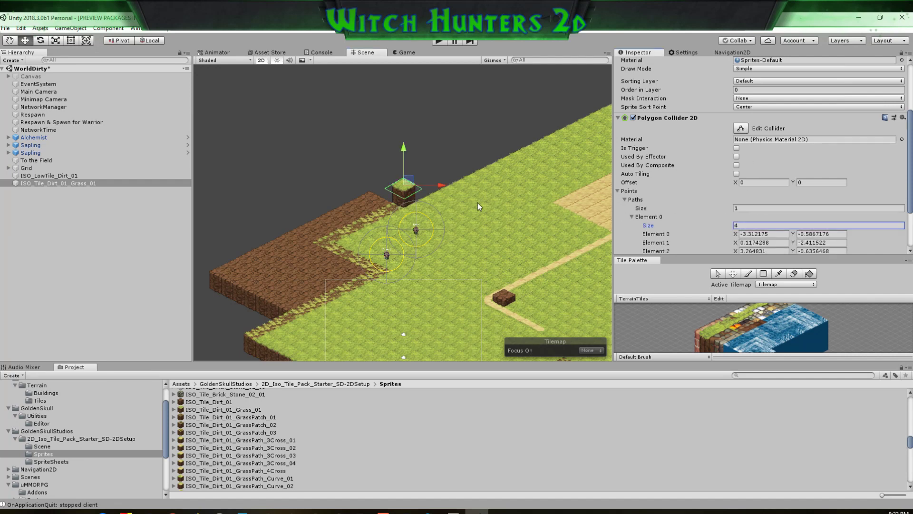
Move the grass tile next to the low dirt block by the sand path, at about X 24.08, Y 11.55
{"action": "left_click", "coordinate": [408, 185]}
{"action": "left_click_drag", "start_coordinate": [409, 187], "coordinate": [546, 293]}
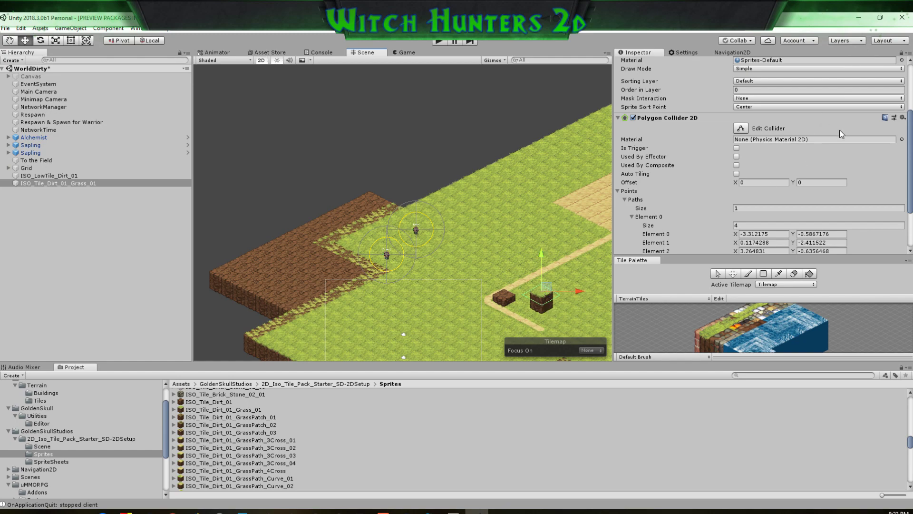
{"action": "scroll", "coordinate": [842, 134], "scroll_direction": "up", "scroll_amount": 5}
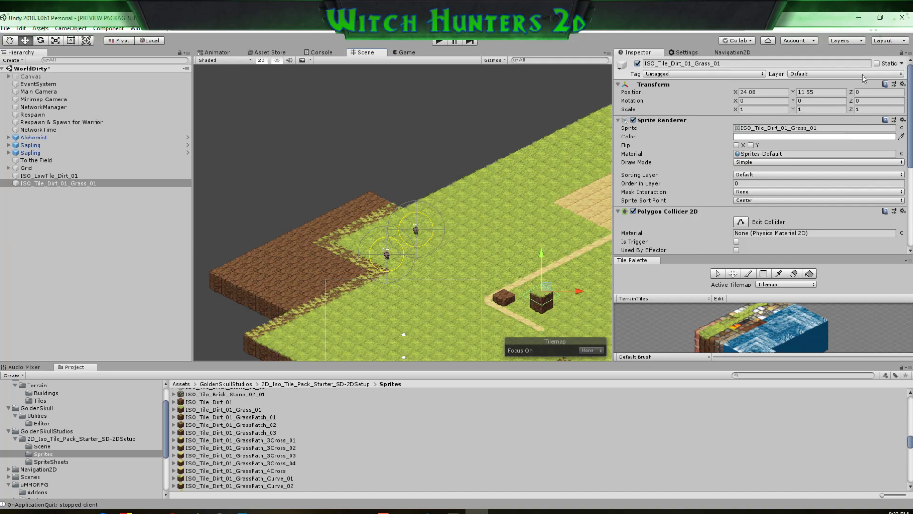
Mark the grass tile as static and bake the 2D navigation mesh around it
{"action": "left_click", "coordinate": [732, 52]}
{"action": "left_click", "coordinate": [889, 247]}
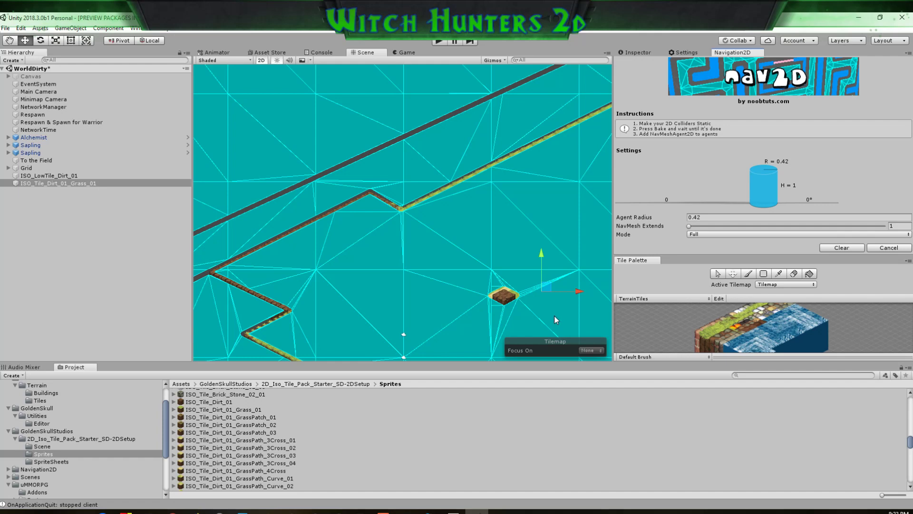
{"action": "left_click", "coordinate": [636, 53]}
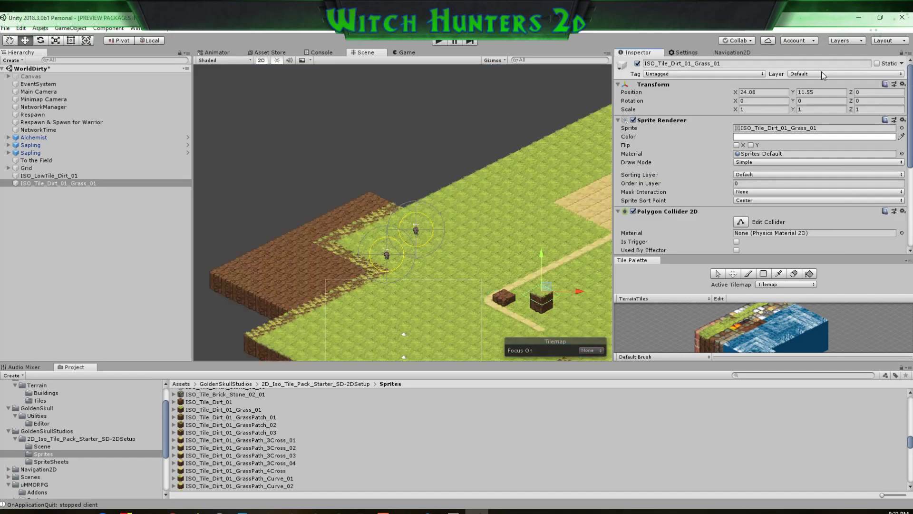
{"action": "left_click", "coordinate": [726, 53]}
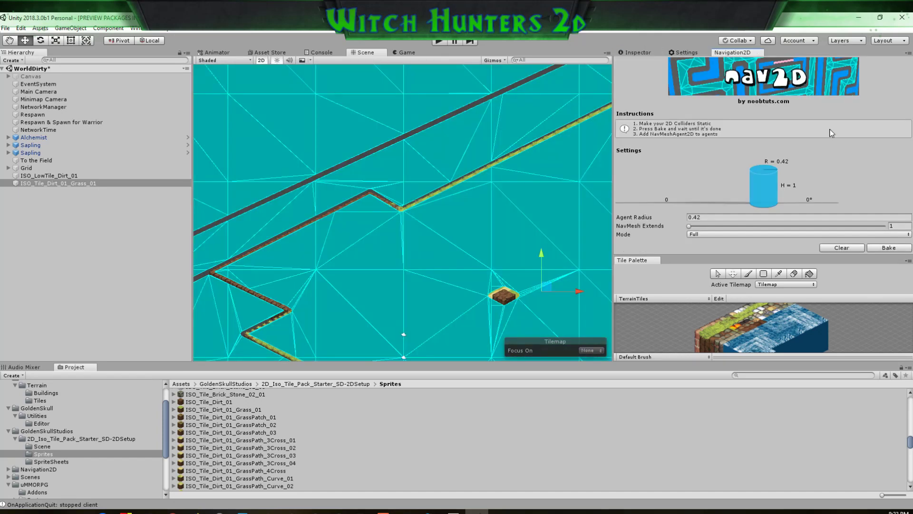
{"action": "left_click", "coordinate": [896, 251]}
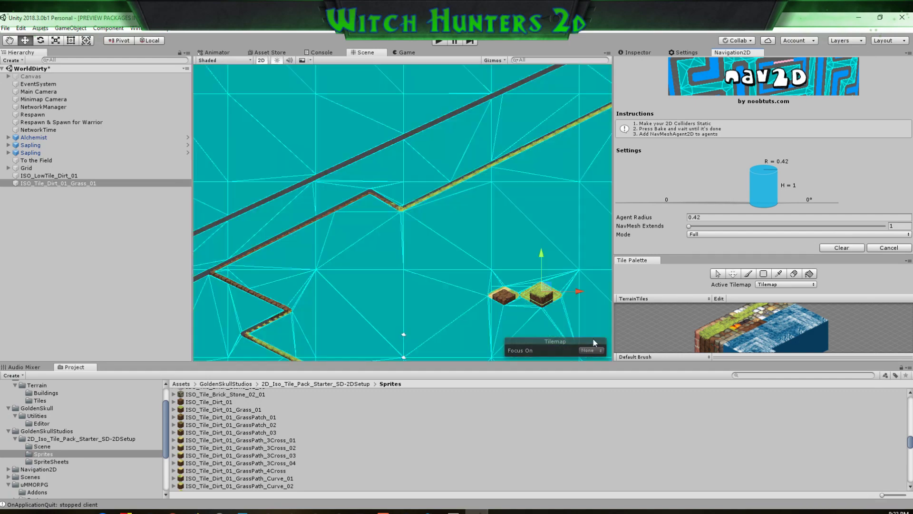
Start play mode, enable the Canvas, run Server & Play, and enter the world with the existing character
{"action": "left_click", "coordinate": [440, 42]}
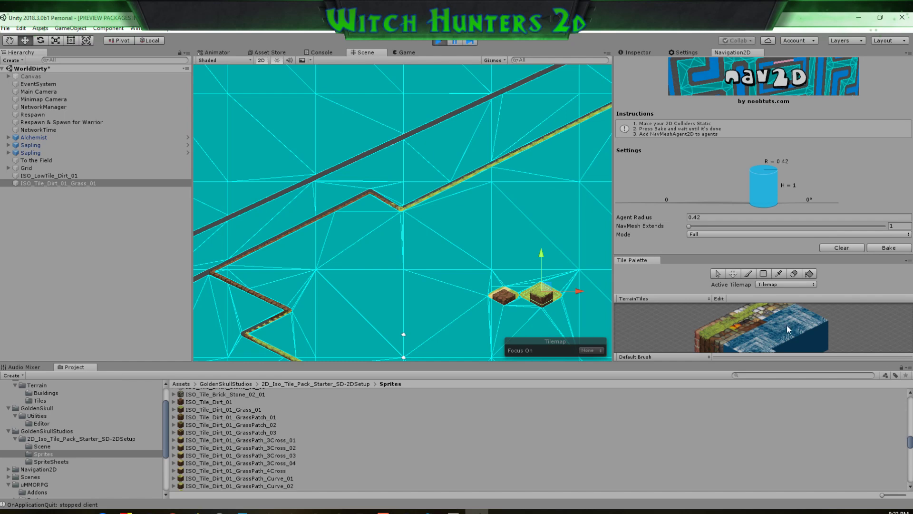
{"action": "left_click", "coordinate": [31, 77]}
{"action": "left_click", "coordinate": [635, 52]}
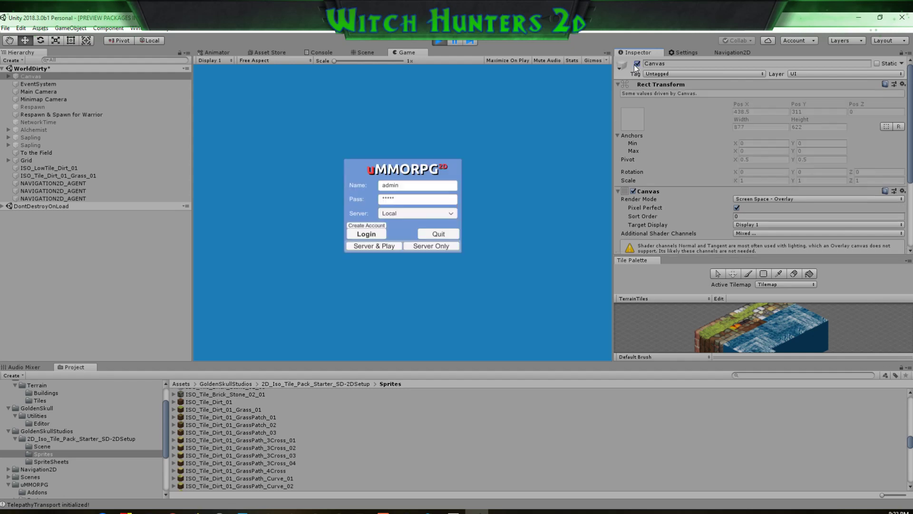
{"action": "left_click", "coordinate": [394, 246]}
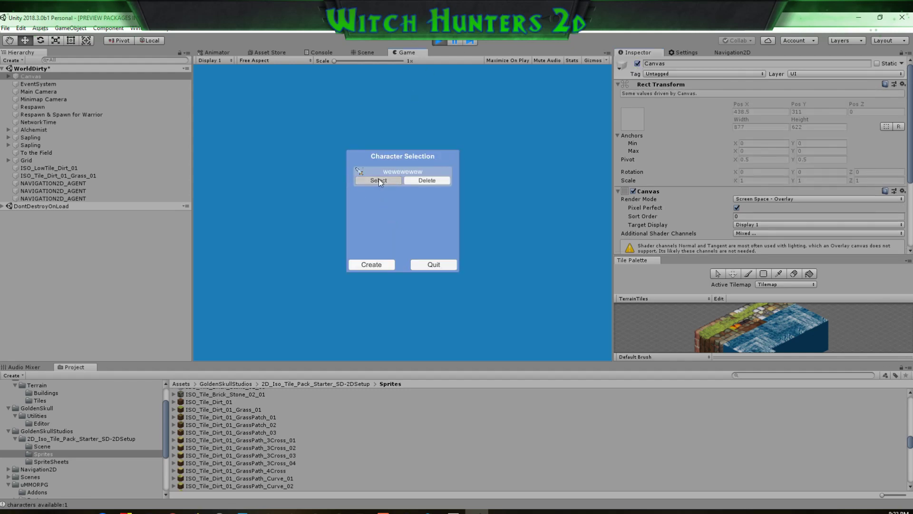
{"action": "left_click", "coordinate": [379, 180]}
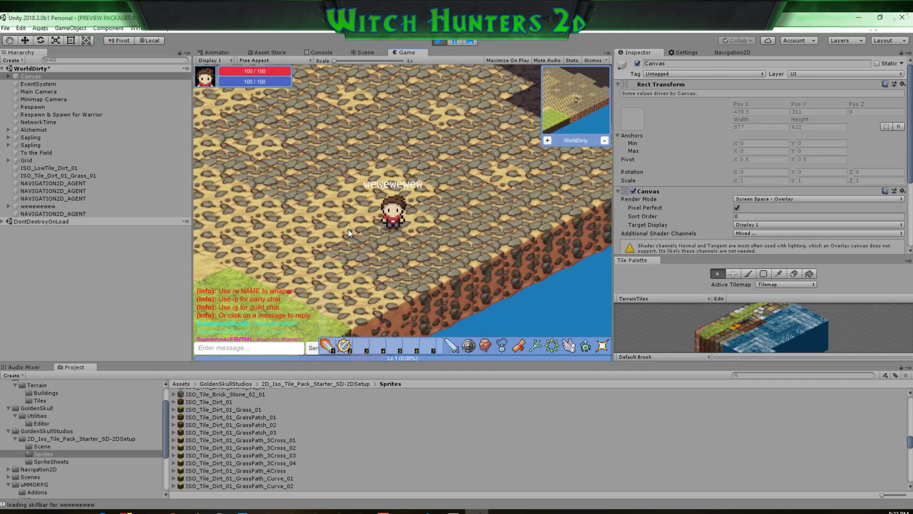
Walk the character from the stone path across the grass to the area beside the grass tile block
{"action": "key", "text": "a"}
{"action": "key", "text": "s"}
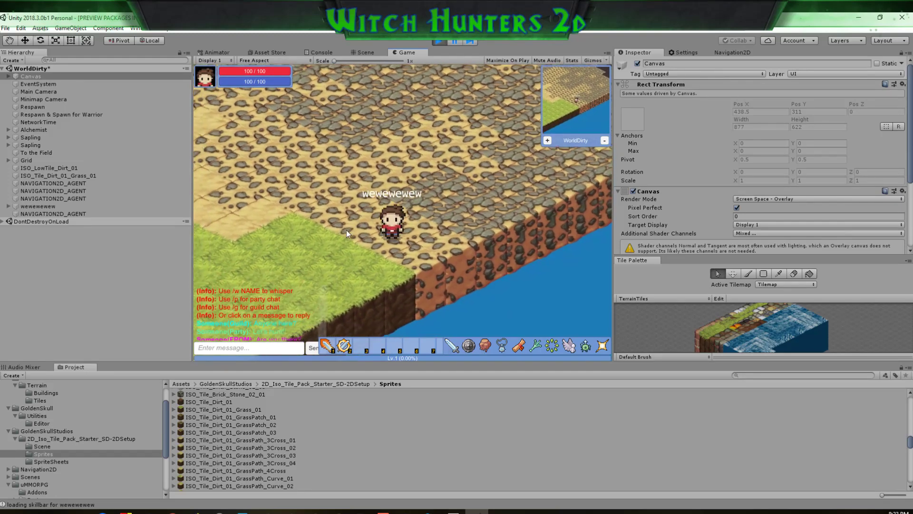
{"action": "key", "text": "a"}
{"action": "key", "text": "s"}
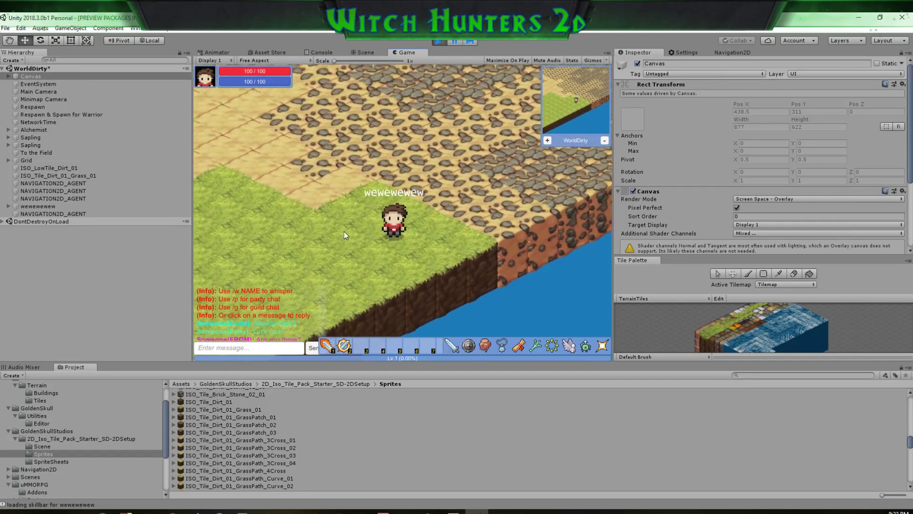
{"action": "key", "text": "a"}
{"action": "key", "text": "s"}
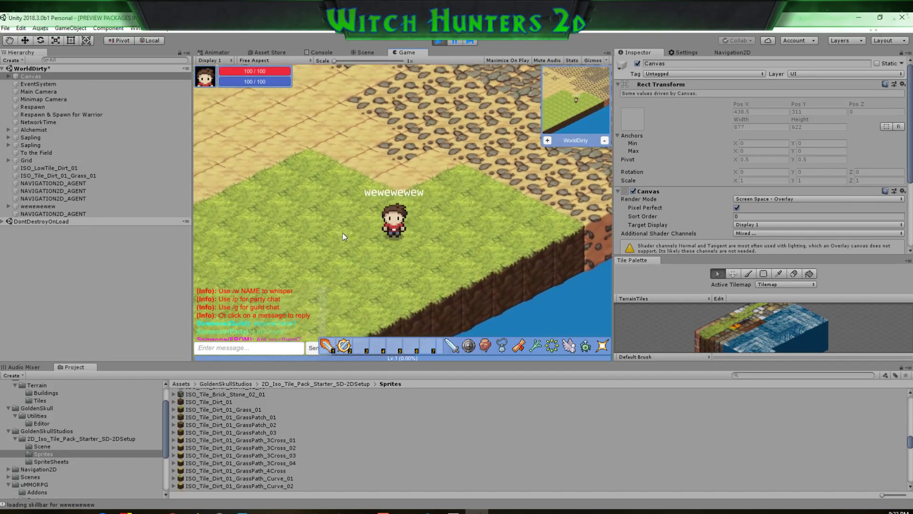
{"action": "key", "text": "a"}
{"action": "key", "text": "s"}
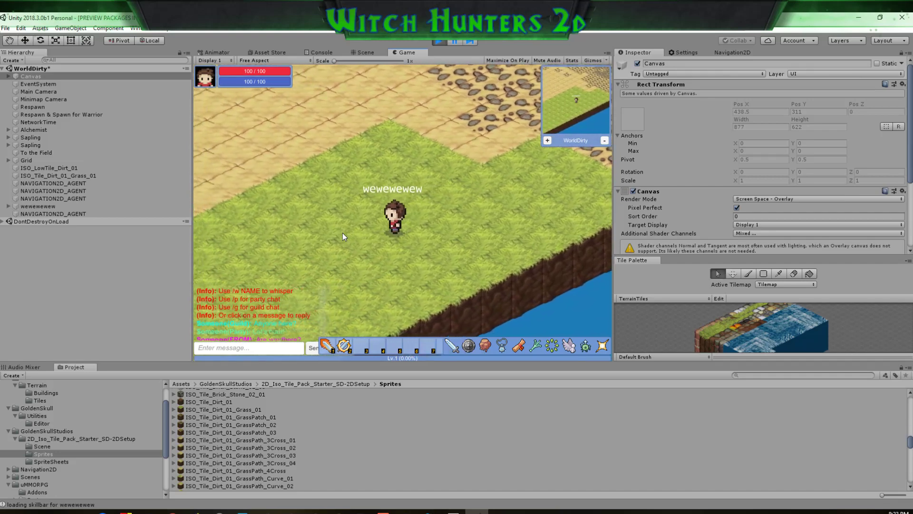
{"action": "key", "text": "a"}
{"action": "key", "text": "s"}
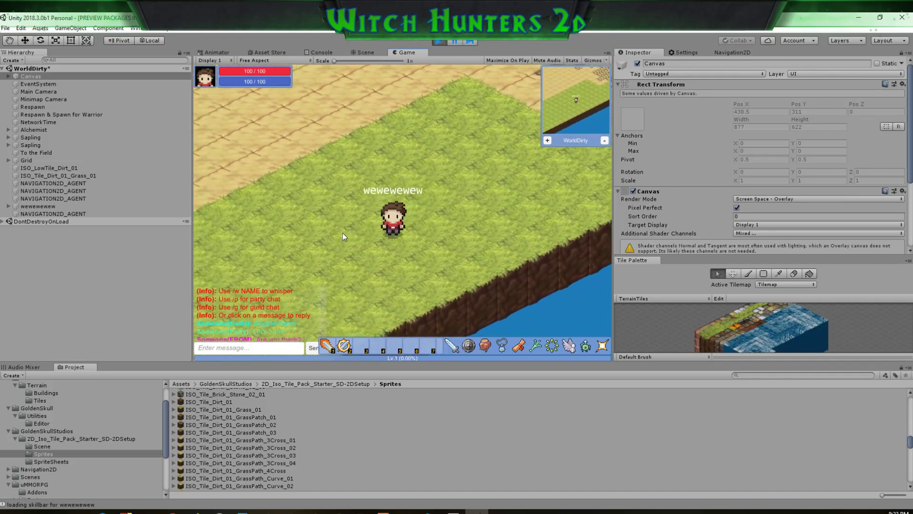
{"action": "key", "text": "a"}
{"action": "key", "text": "s"}
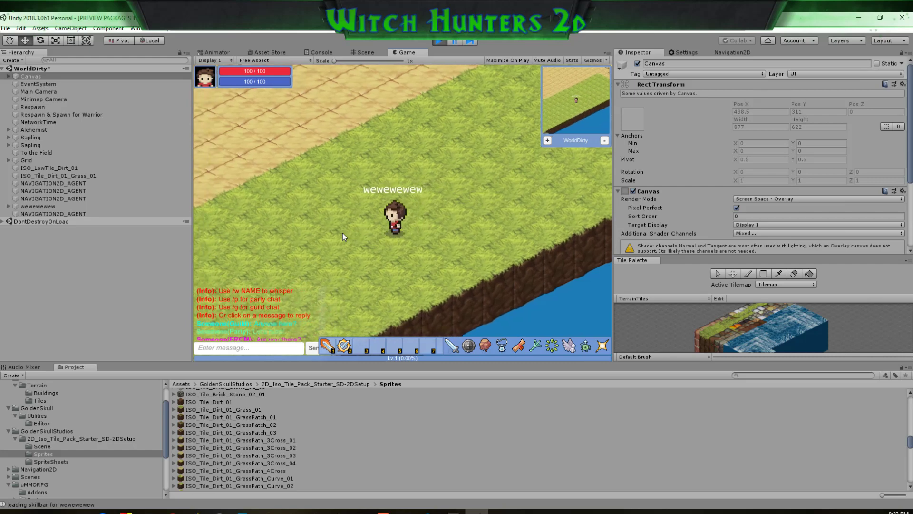
{"action": "key", "text": "a"}
{"action": "key", "text": "s"}
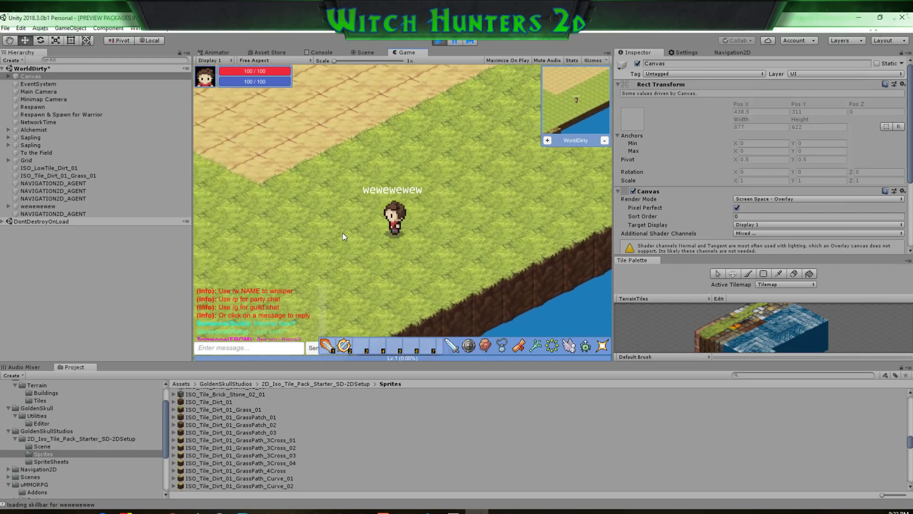
{"action": "key", "text": "a"}
{"action": "key", "text": "w"}
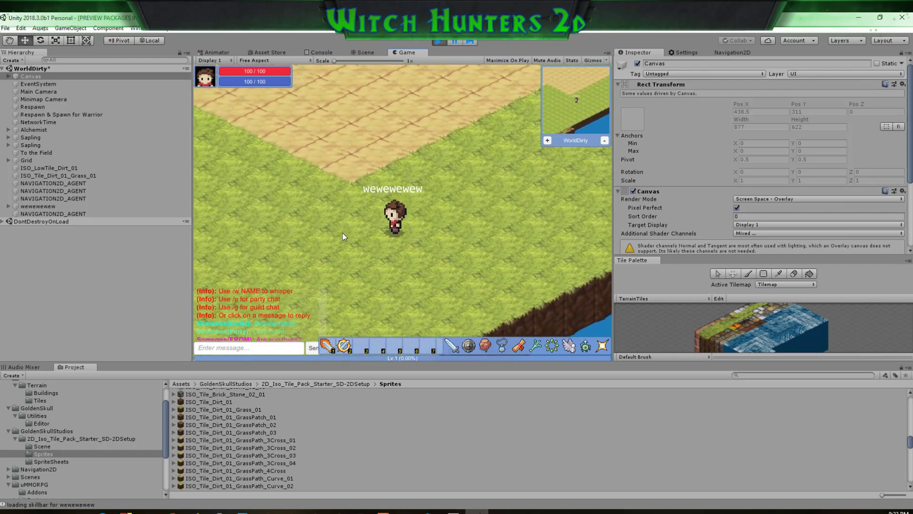
{"action": "key", "text": "a"}
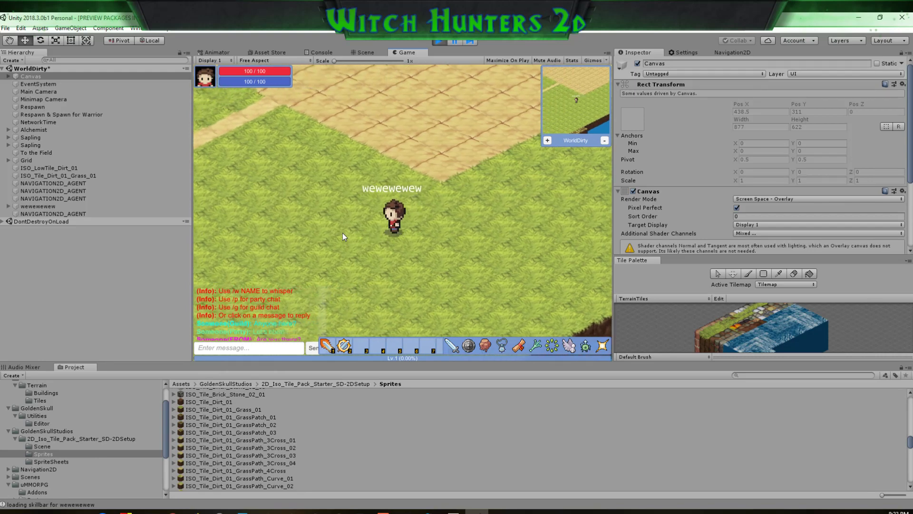
{"action": "key", "text": "a"}
{"action": "key", "text": "s"}
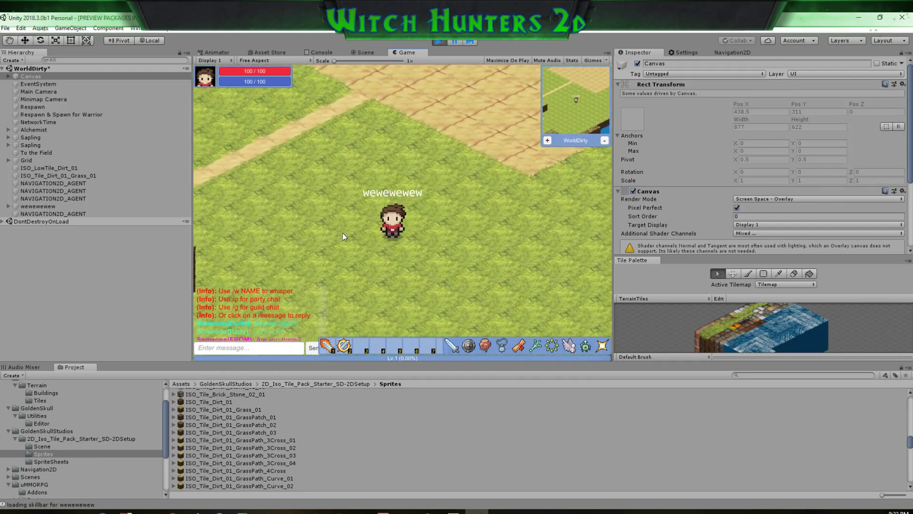
{"action": "key", "text": "a"}
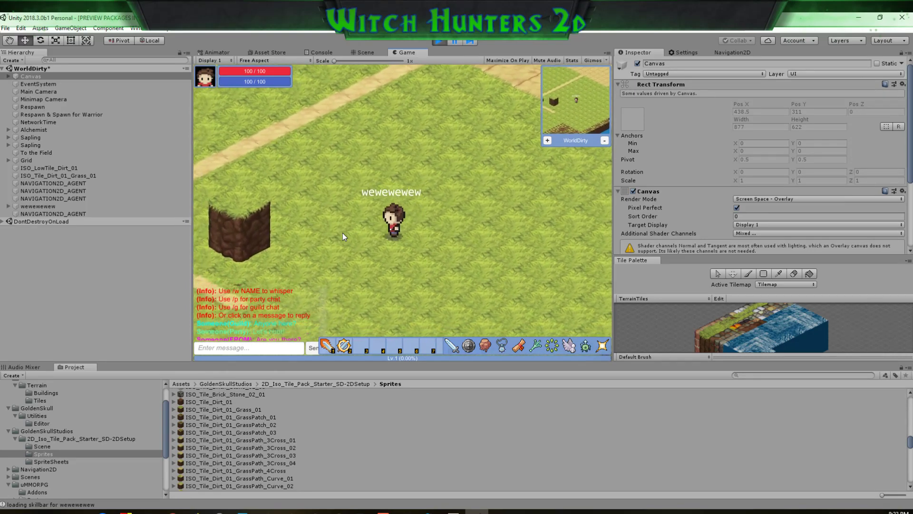
Walk the character past the grass tile into the gap beside the low dirt block to test the collision, and stop play mode
{"action": "key", "text": "a"}
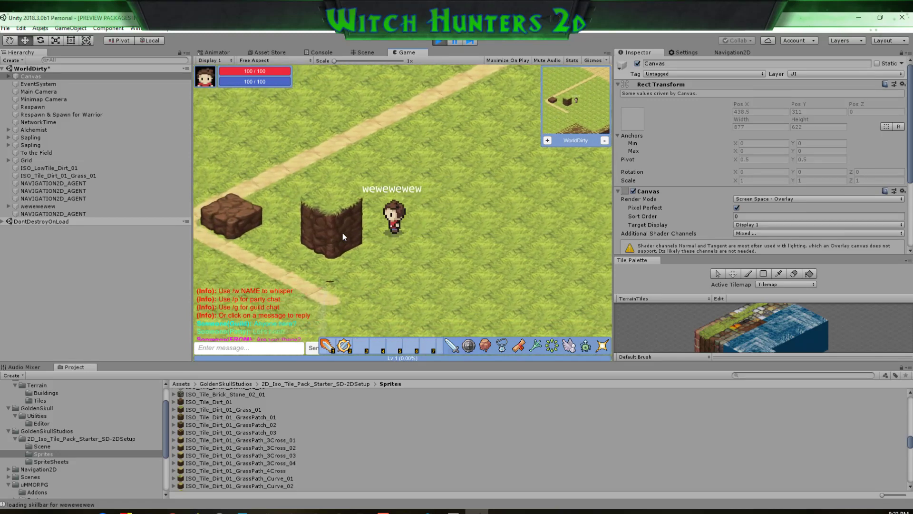
{"action": "key", "text": "a"}
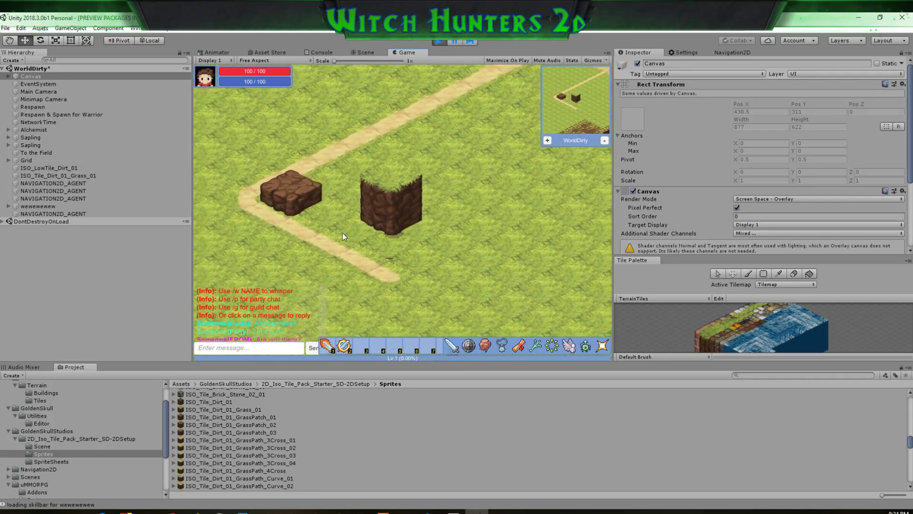
{"action": "key", "text": "a"}
{"action": "left_click", "coordinate": [439, 41]}
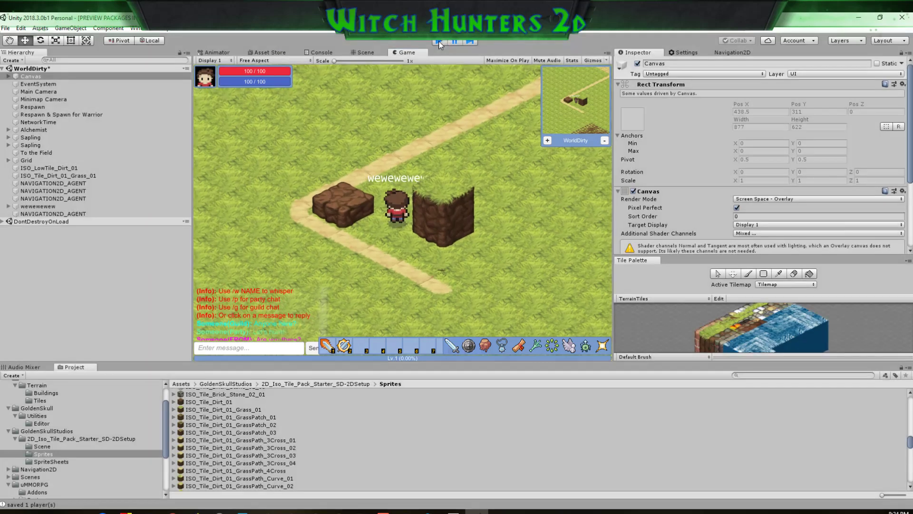
Set the sorting layer of the ISO_Tile_Dirt_01_Grass_01 sprite to Entities
{"action": "scroll", "coordinate": [675, 210], "scroll_direction": "down", "scroll_amount": 5}
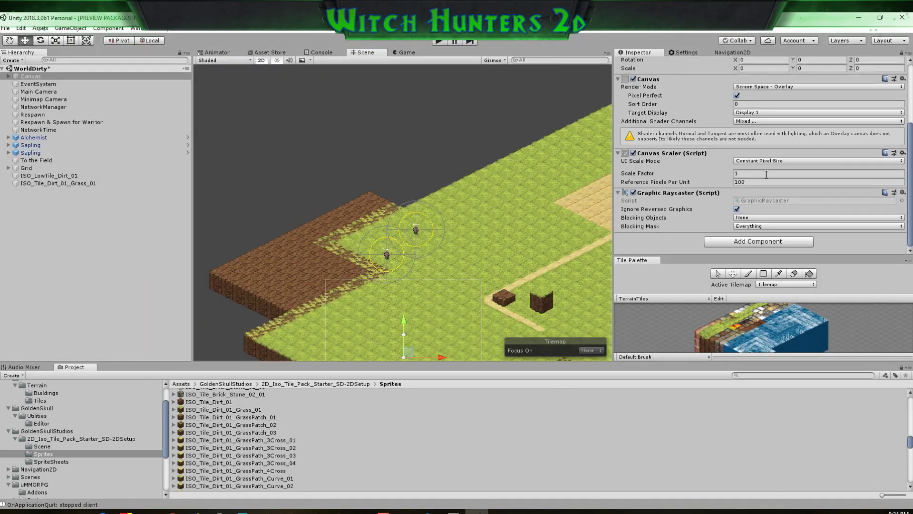
{"action": "left_click", "coordinate": [47, 183]}
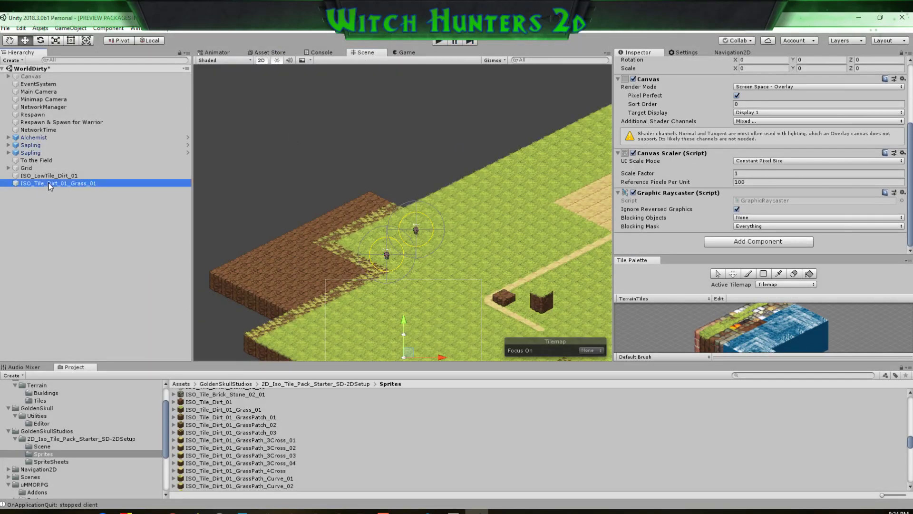
{"action": "scroll", "coordinate": [751, 164], "scroll_direction": "up", "scroll_amount": 5}
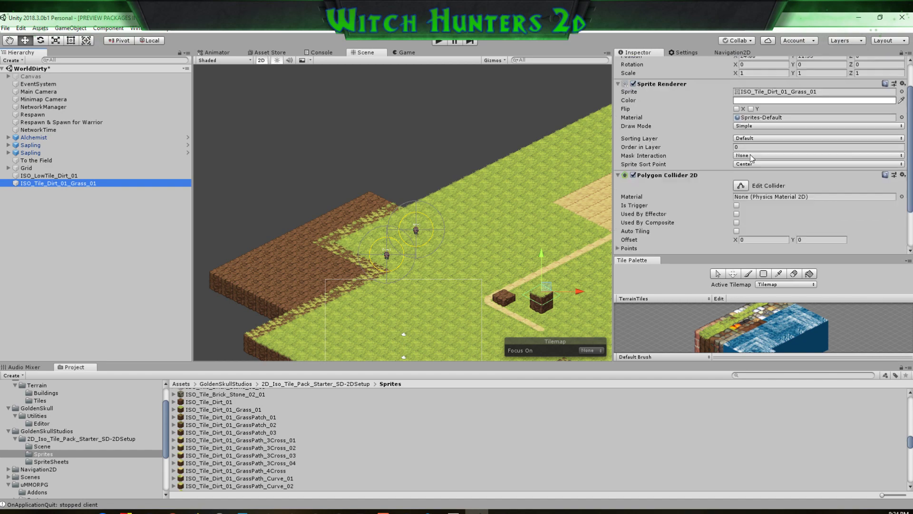
{"action": "left_click", "coordinate": [750, 167]}
{"action": "left_click", "coordinate": [761, 219]}
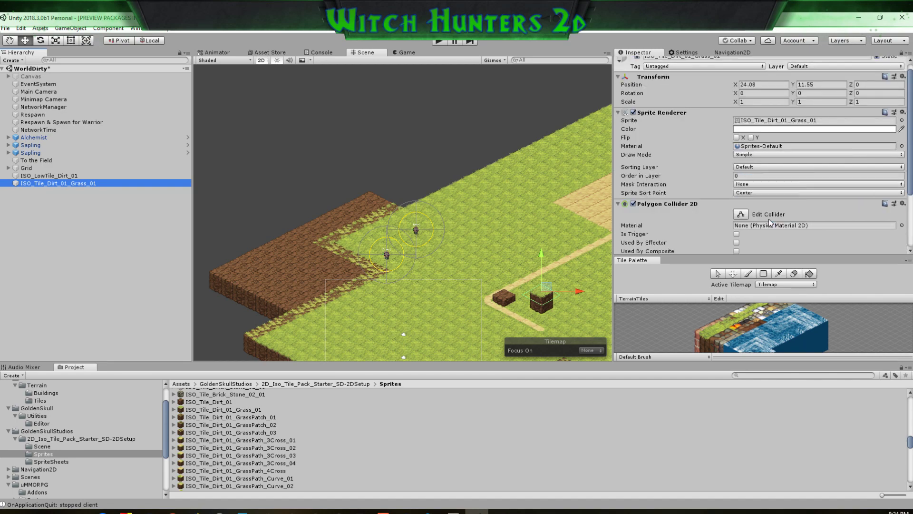
{"action": "left_click", "coordinate": [751, 175]}
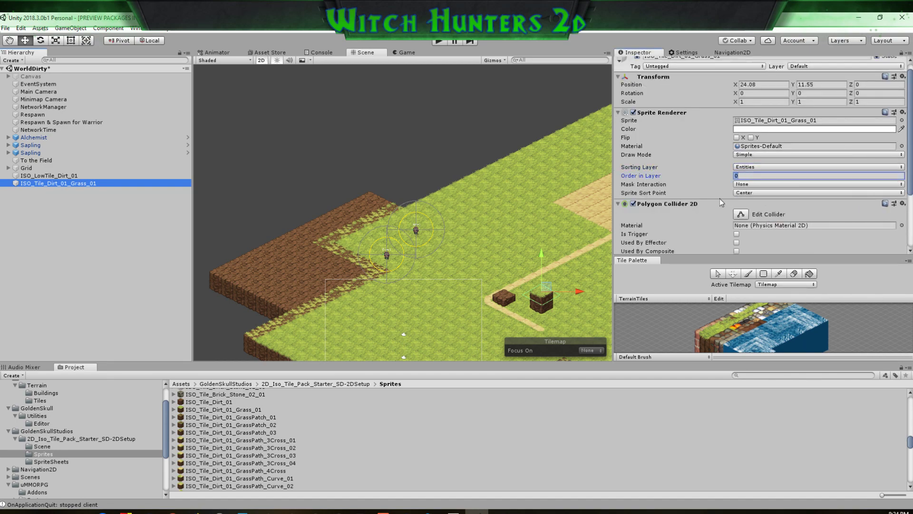
Add the Sort By Depth script to the grass tile and start play mode
{"action": "scroll", "coordinate": [727, 224], "scroll_direction": "down", "scroll_amount": 3}
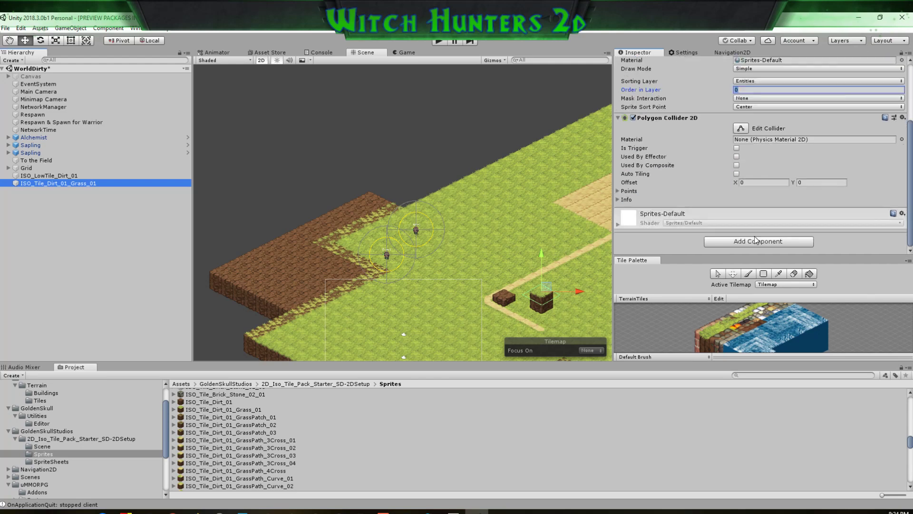
{"action": "left_click", "coordinate": [759, 241]}
{"action": "type", "text": "sort"}
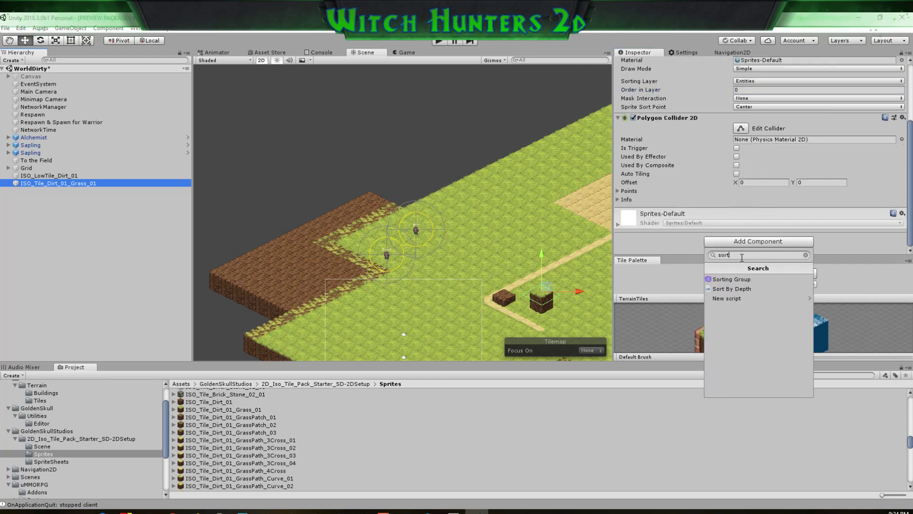
{"action": "left_click", "coordinate": [747, 288]}
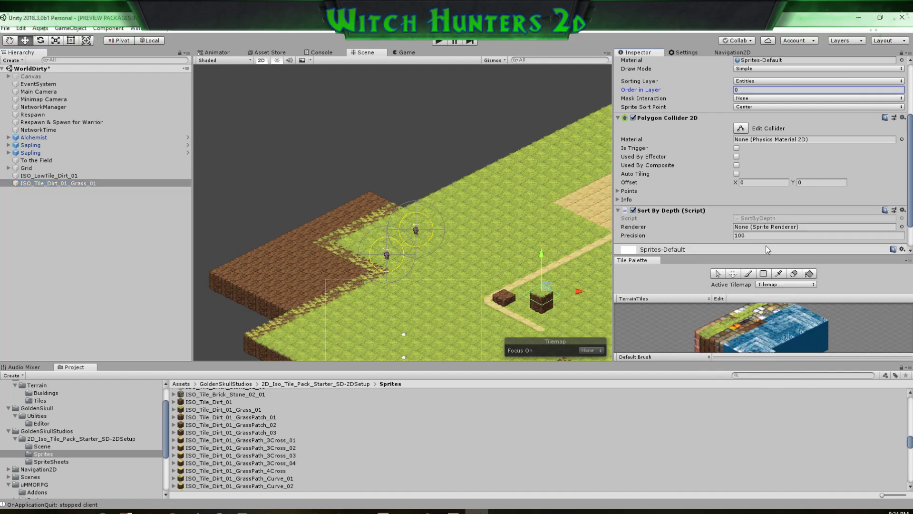
{"action": "scroll", "coordinate": [765, 246], "scroll_direction": "down", "scroll_amount": 2}
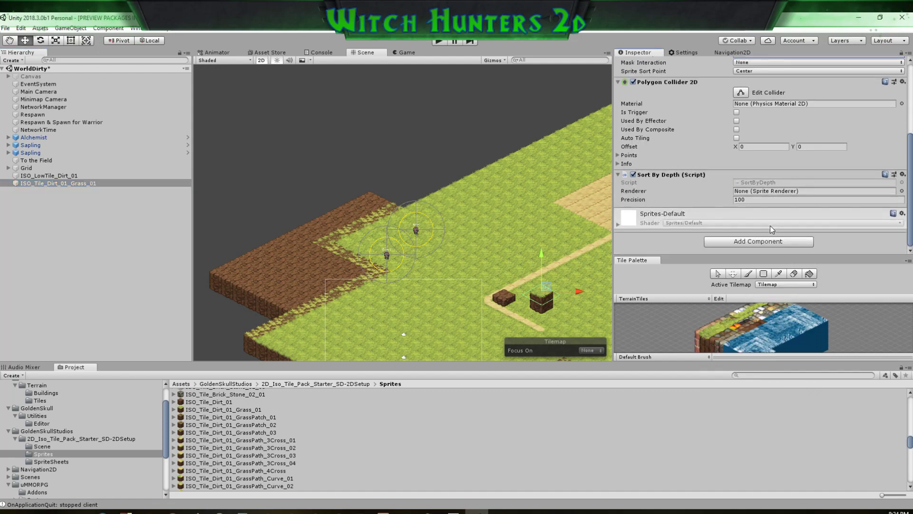
{"action": "left_click", "coordinate": [437, 42]}
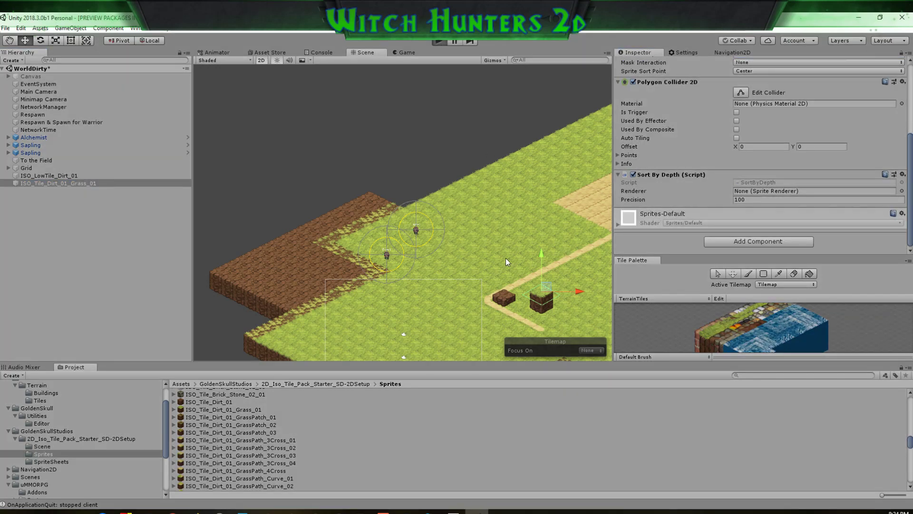
Enable the Canvas object in the running game and enter the world as server and player with the existing character
{"action": "left_click", "coordinate": [33, 76]}
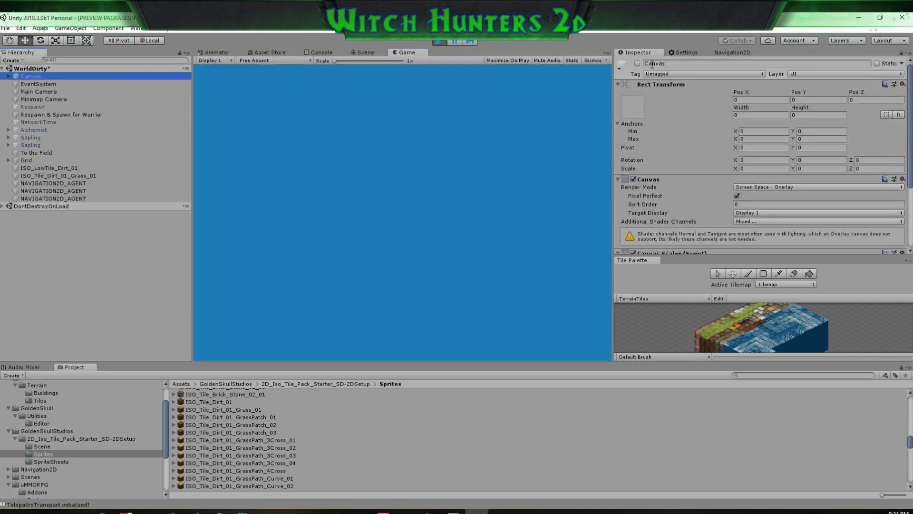
{"action": "left_click", "coordinate": [637, 63]}
{"action": "left_click", "coordinate": [392, 244]}
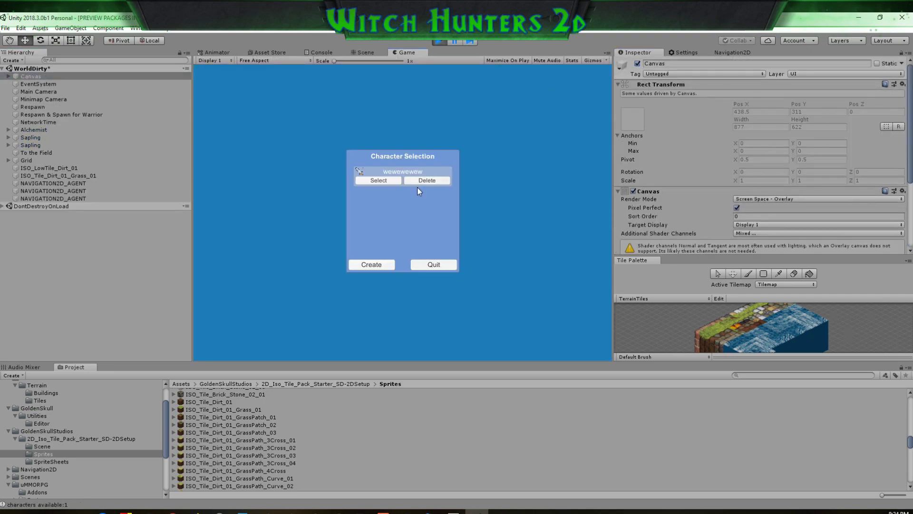
{"action": "left_click", "coordinate": [382, 180]}
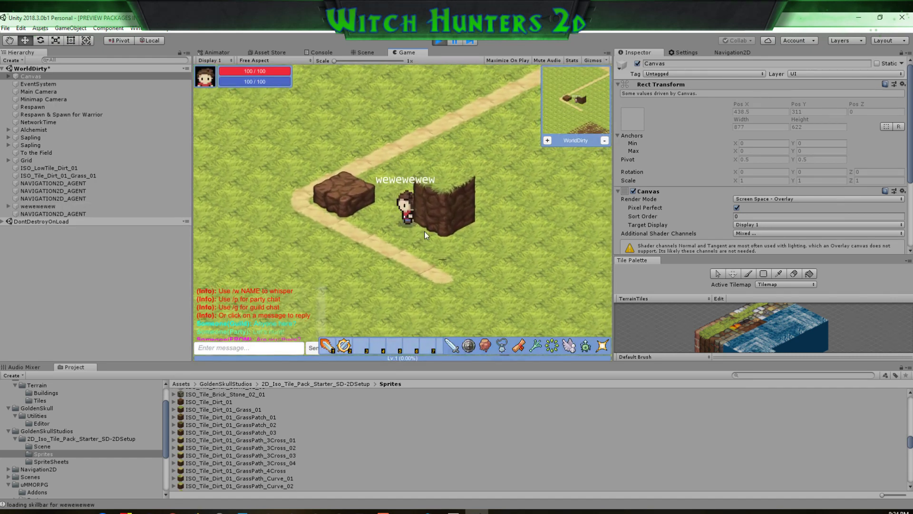
Walk the character around all sides of the tall grass block to test its collision and depth sorting
{"action": "key", "text": "s"}
{"action": "key", "text": "d"}
{"action": "key", "text": "w"}
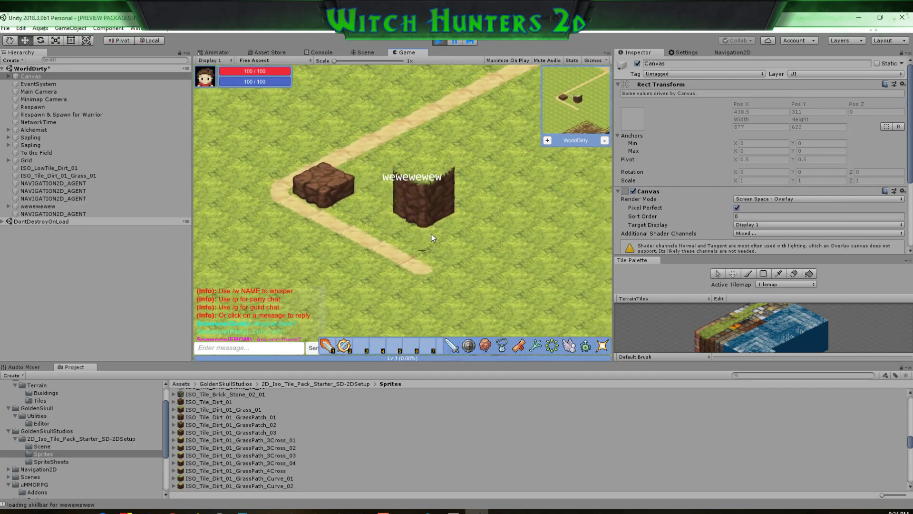
{"action": "key", "text": "d"}
{"action": "key", "text": "w"}
{"action": "key", "text": "a"}
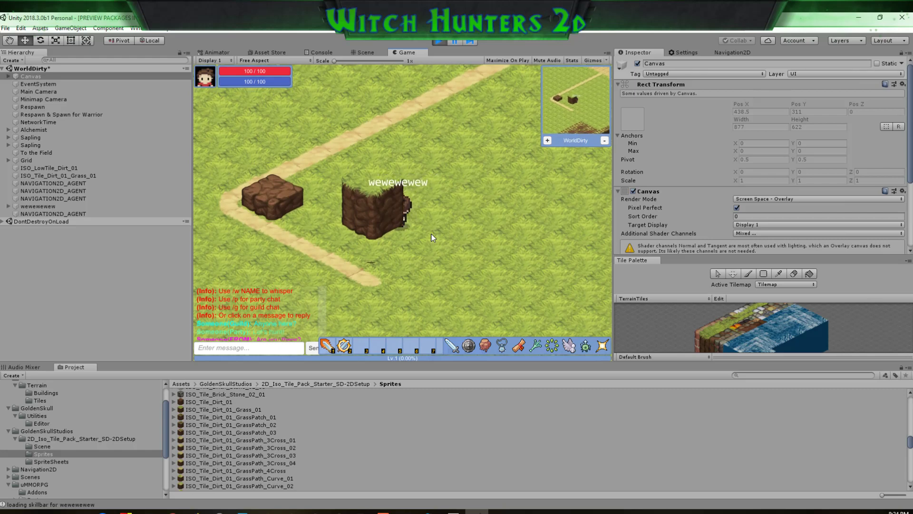
{"action": "key", "text": "s"}
{"action": "key", "text": "s"}
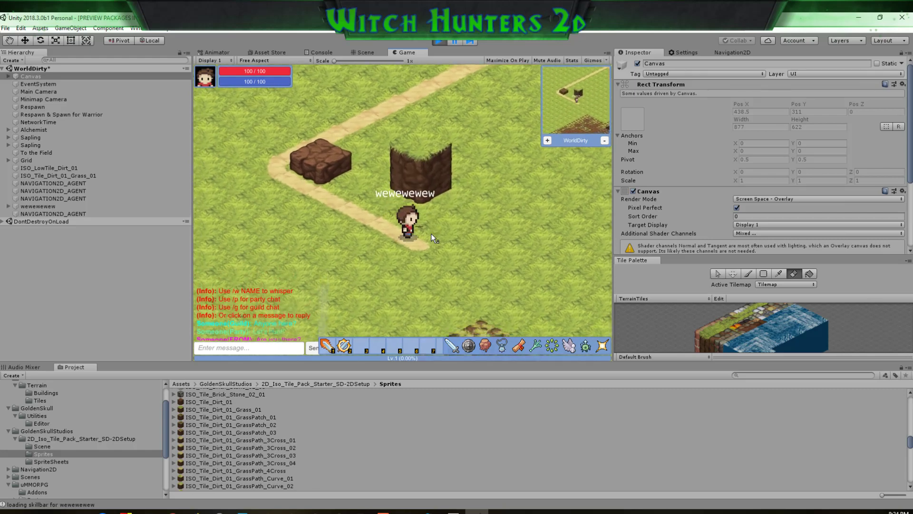
{"action": "key", "text": "w"}
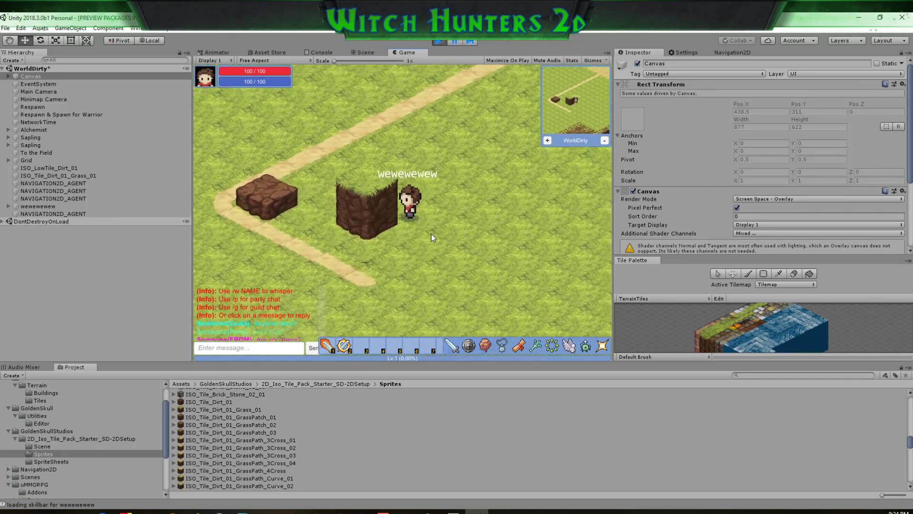
{"action": "key", "text": "a"}
{"action": "key", "text": "s"}
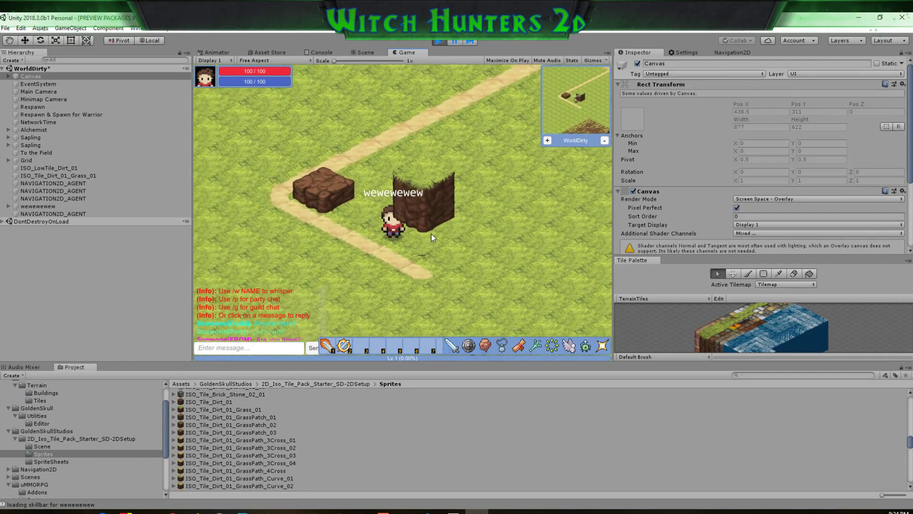
{"action": "key", "text": "d"}
{"action": "key", "text": "w"}
{"action": "key", "text": "s"}
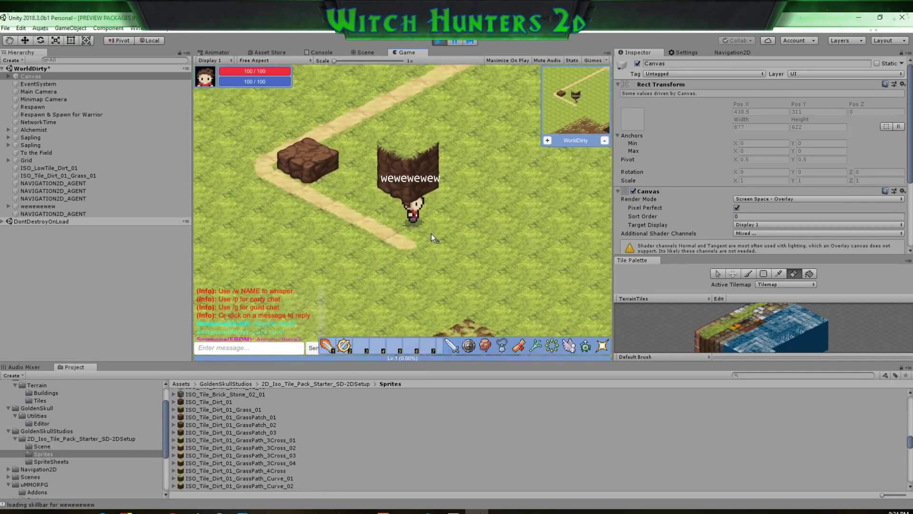
{"action": "key", "text": "a"}
{"action": "key", "text": "w"}
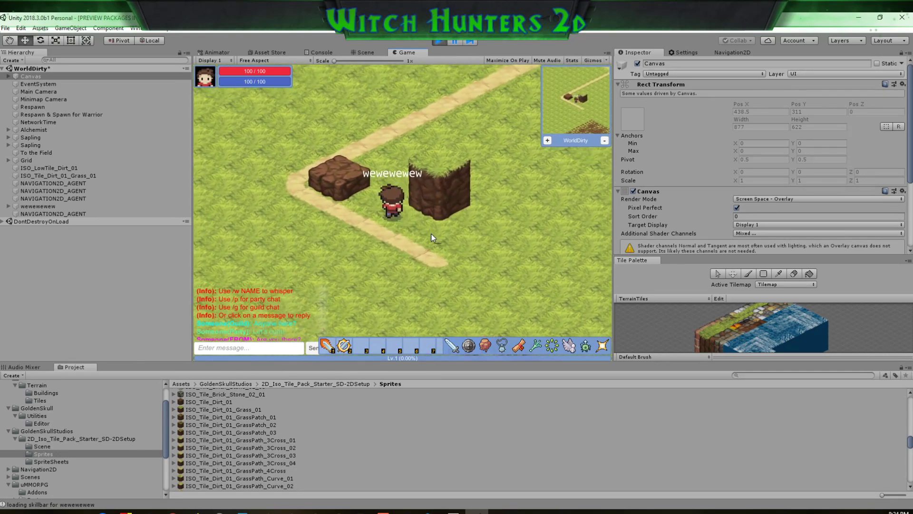
Walk the character around the low dirt tile to test its depth sorting, and stop play mode
{"action": "key", "text": "a"}
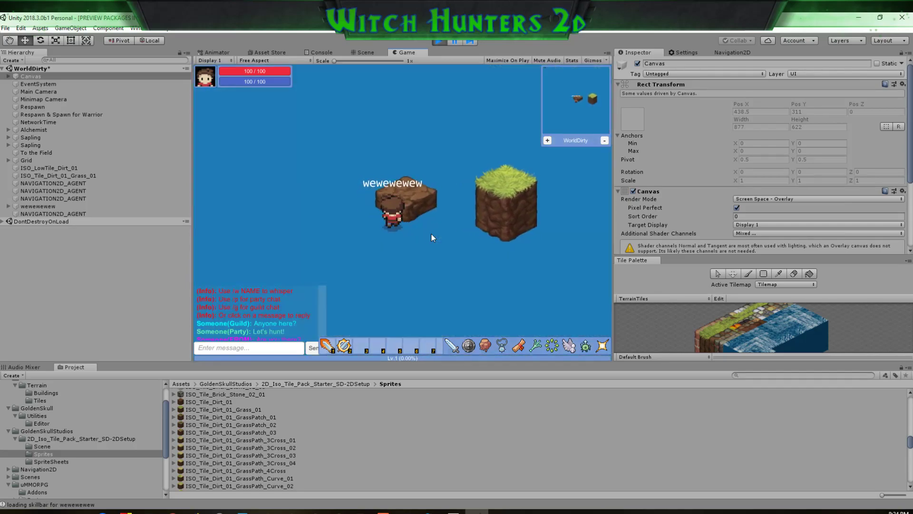
{"action": "key", "text": "w"}
{"action": "key", "text": "d"}
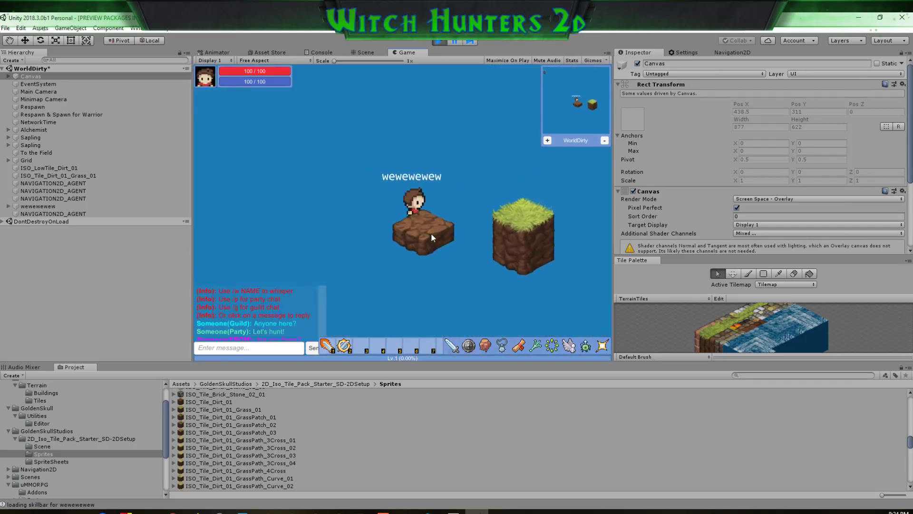
{"action": "key", "text": "s"}
{"action": "key", "text": "a"}
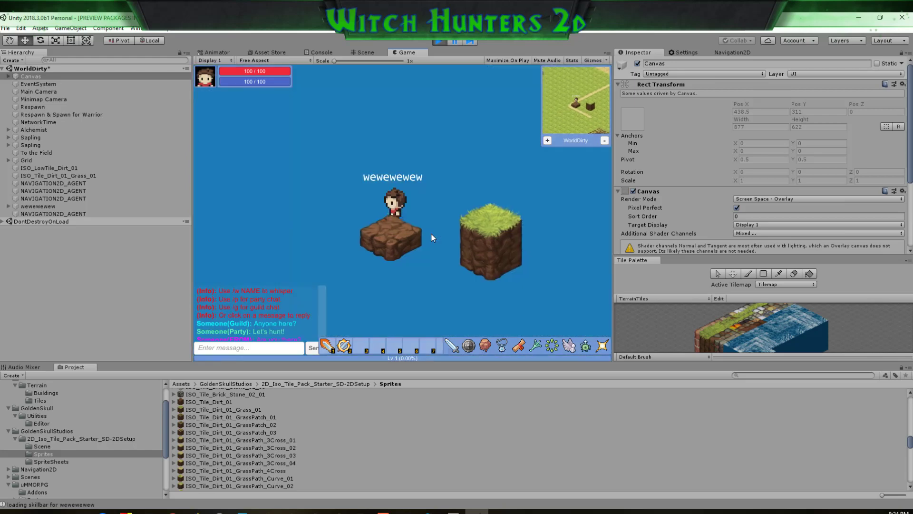
{"action": "key", "text": "s"}
{"action": "key", "text": "d"}
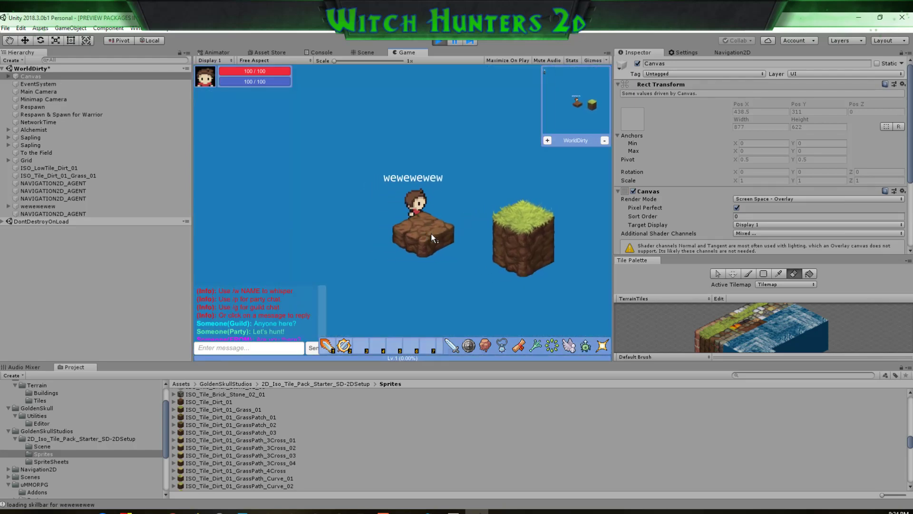
{"action": "key", "text": "s"}
{"action": "left_click", "coordinate": [440, 42]}
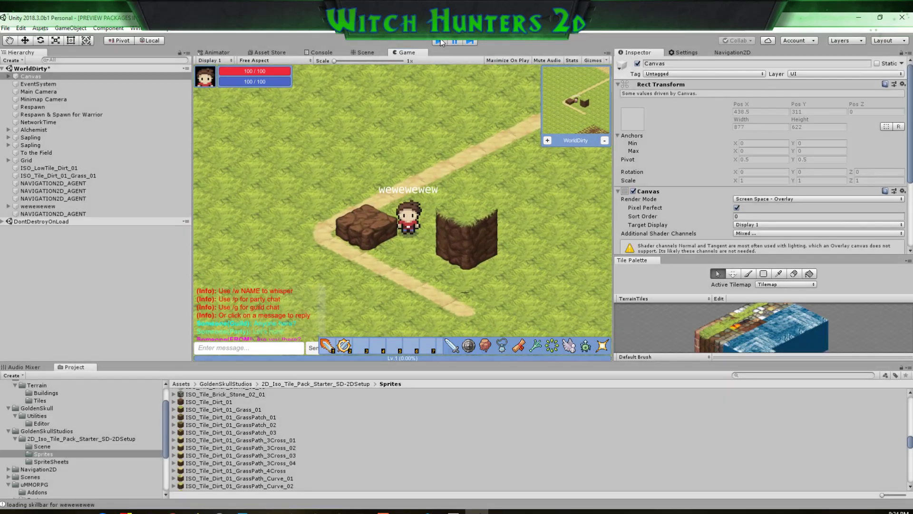
Inspect the ISO_LowTile_Dirt_01 object in the scene beside the tall grass block
{"action": "left_click", "coordinate": [48, 176]}
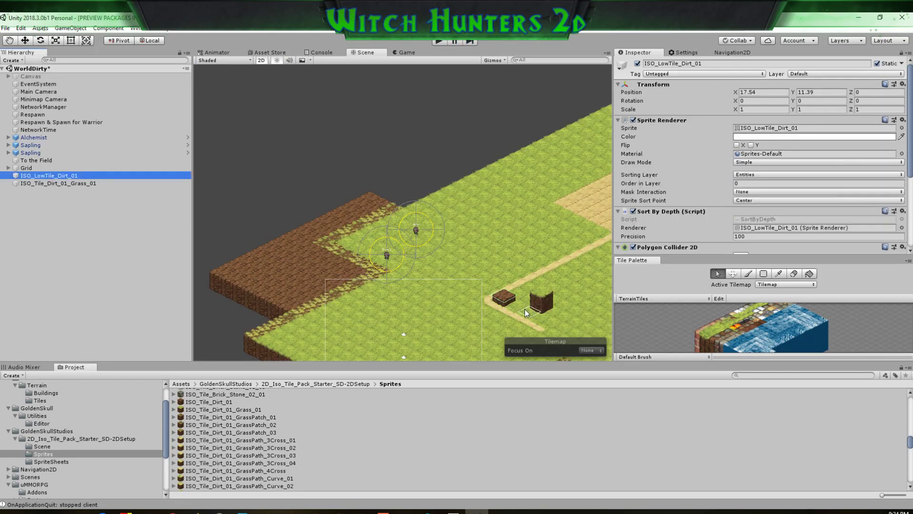
{"action": "scroll", "coordinate": [524, 309], "scroll_direction": "up", "scroll_amount": 13}
{"action": "scroll", "coordinate": [524, 309], "scroll_direction": "down", "scroll_amount": 5}
{"action": "scroll", "coordinate": [525, 312], "scroll_direction": "down", "scroll_amount": 2}
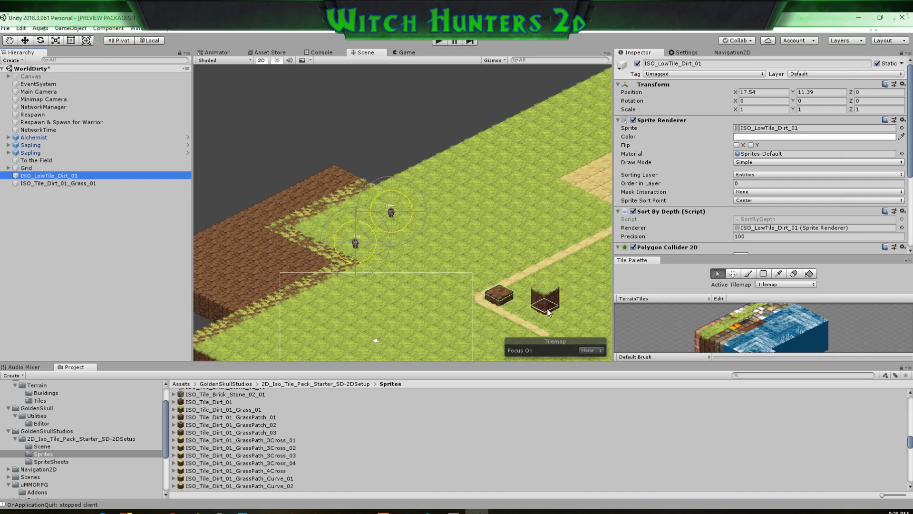
Reshape the polygon collider of ISO_Tile_Dirt_01_Grass_01 by lowering its corners to form a diamond around the block's dirt base
{"action": "left_click", "coordinate": [61, 183]}
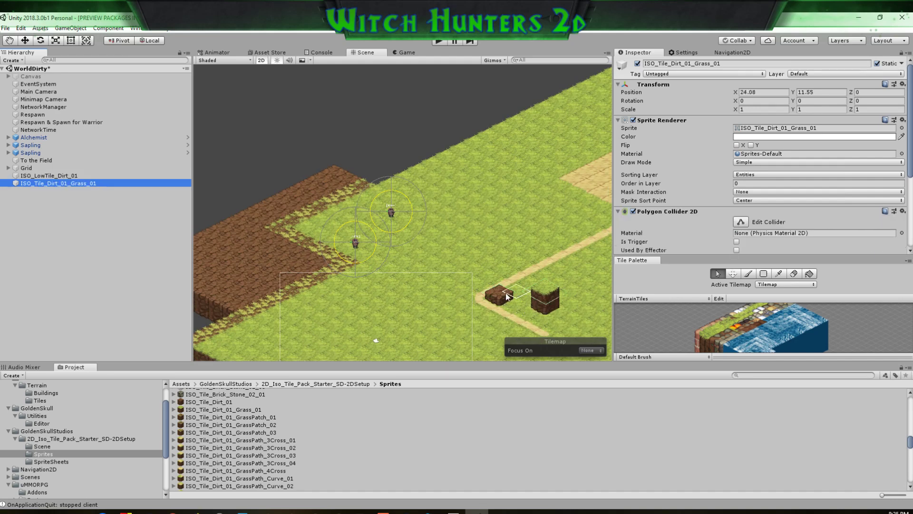
{"action": "scroll", "coordinate": [751, 215], "scroll_direction": "down", "scroll_amount": 3}
{"action": "scroll", "coordinate": [753, 219], "scroll_direction": "down", "scroll_amount": 2}
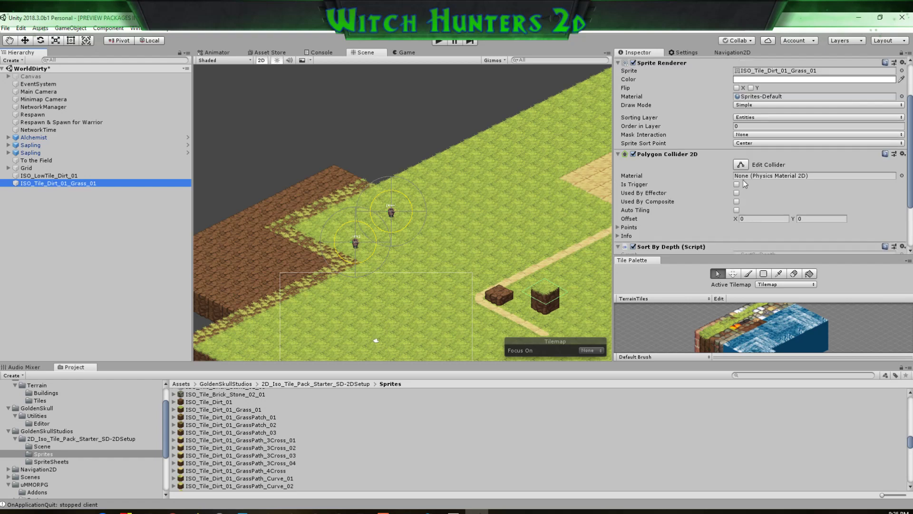
{"action": "left_click", "coordinate": [740, 164]}
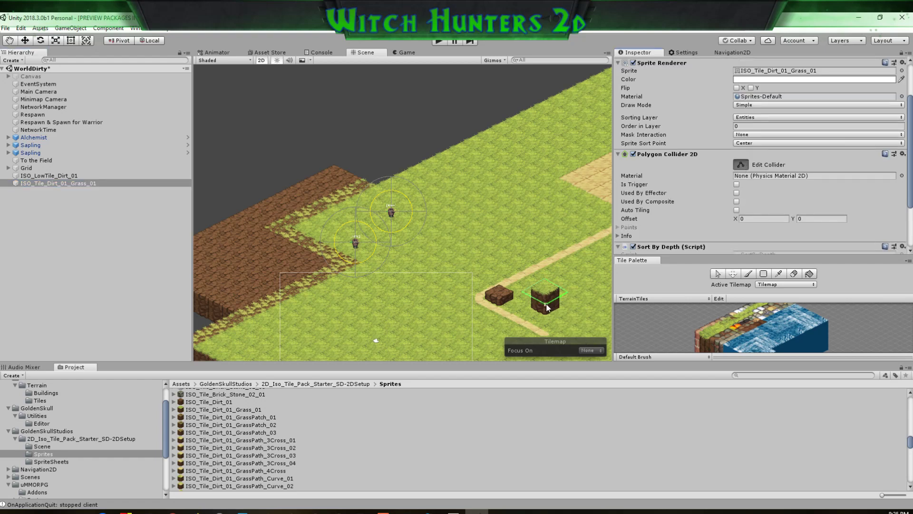
{"action": "left_click_drag", "start_coordinate": [546, 305], "coordinate": [545, 309]}
{"action": "left_click_drag", "start_coordinate": [523, 291], "coordinate": [524, 297]}
{"action": "left_click_drag", "start_coordinate": [546, 284], "coordinate": [547, 295]}
{"action": "scroll", "coordinate": [563, 311], "scroll_direction": "up", "scroll_amount": 8}
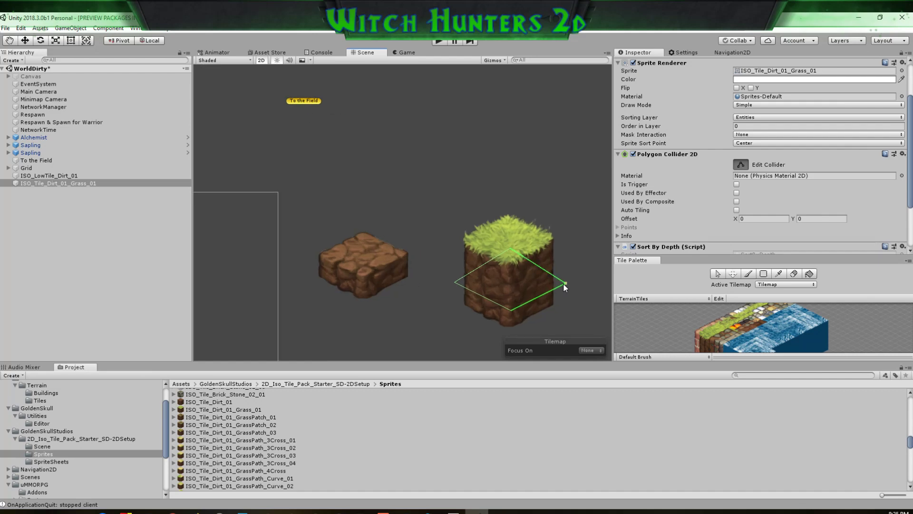
{"action": "left_click_drag", "start_coordinate": [510, 248], "coordinate": [510, 252]}
Rebake the 2D navigation mesh for the scene with the grass block's reshaped collider
{"action": "scroll", "coordinate": [512, 271], "scroll_direction": "down", "scroll_amount": 10}
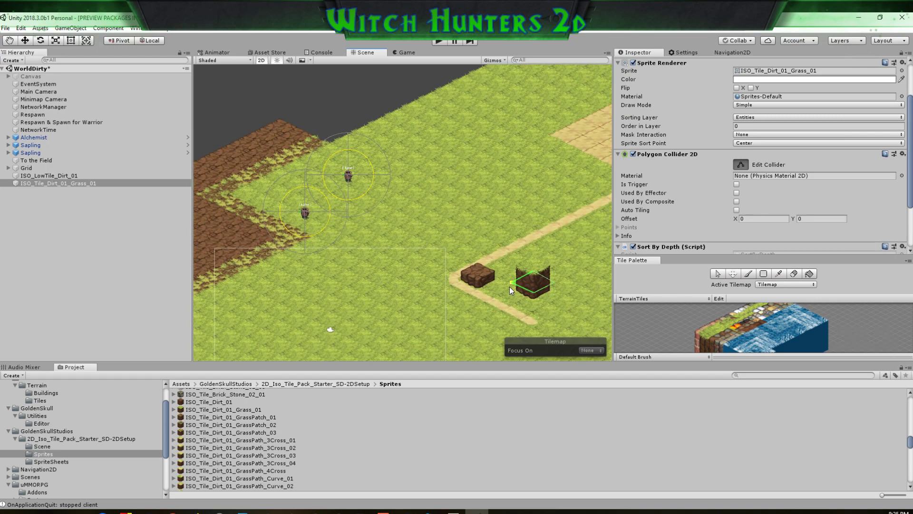
{"action": "left_click", "coordinate": [731, 55]}
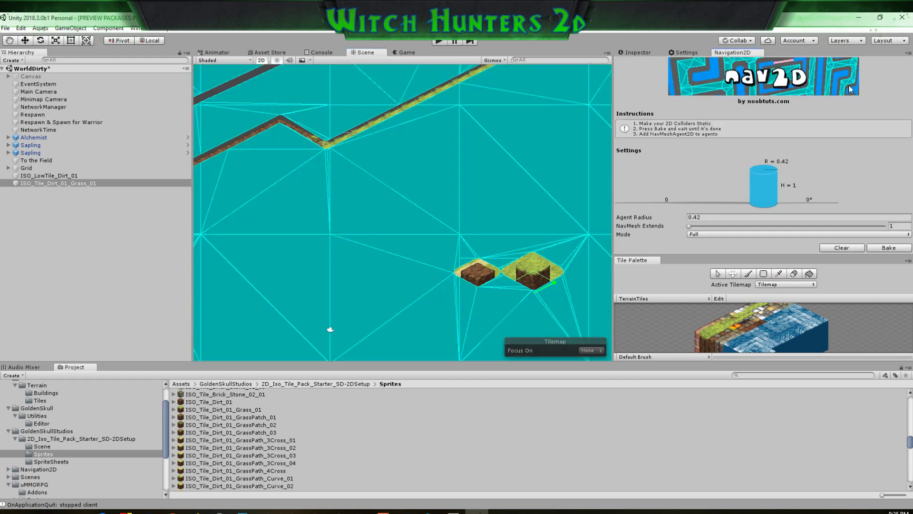
{"action": "left_click", "coordinate": [888, 247]}
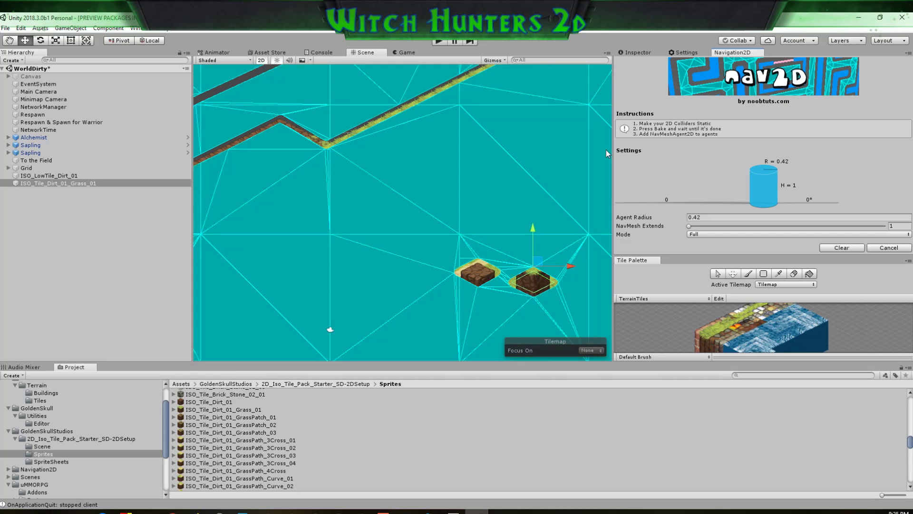
Start play mode with the Canvas object enabled and join the game as server and player with the existing character
{"action": "left_click", "coordinate": [440, 42]}
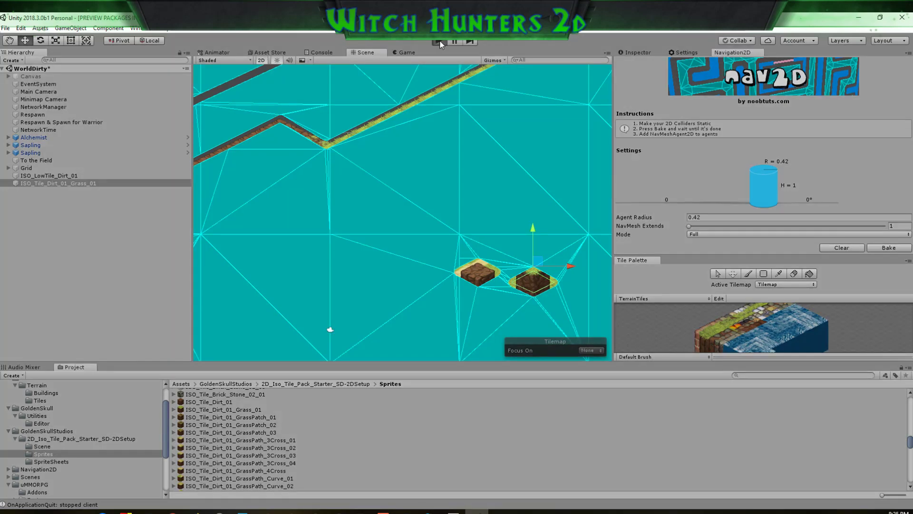
{"action": "left_click", "coordinate": [30, 78]}
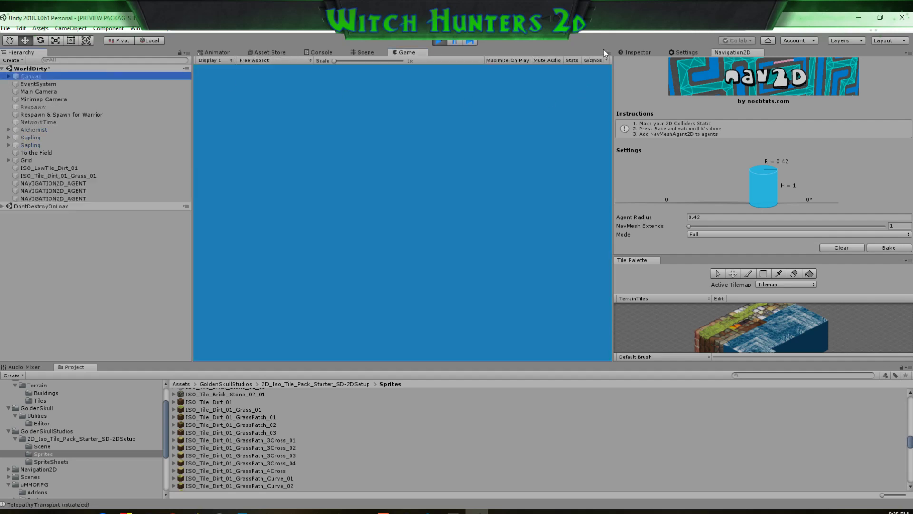
{"action": "left_click", "coordinate": [637, 52]}
{"action": "scroll", "coordinate": [633, 69], "scroll_direction": "up", "scroll_amount": 5}
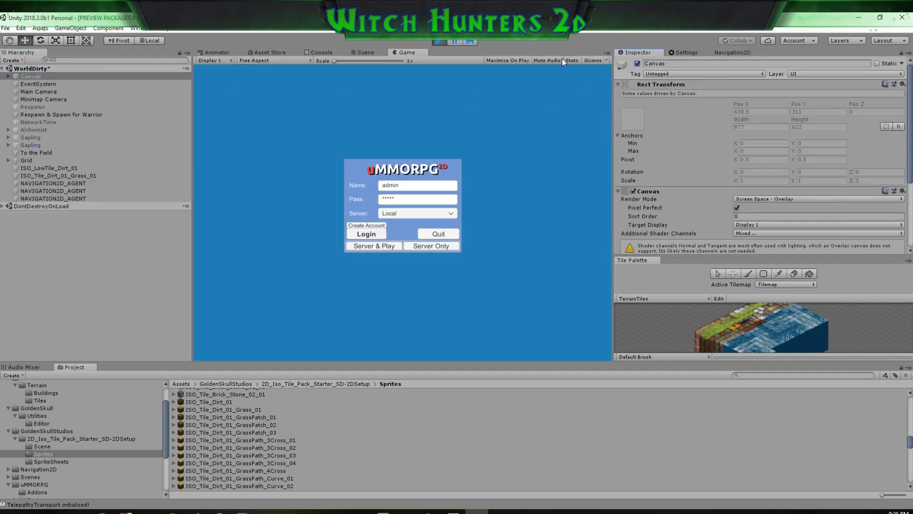
{"action": "left_click", "coordinate": [376, 245]}
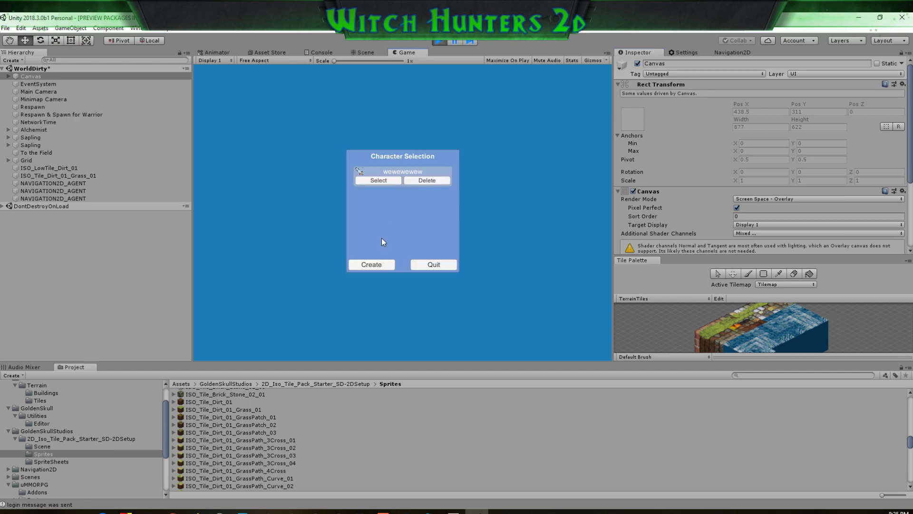
{"action": "left_click", "coordinate": [389, 181]}
Walk the character around the grass block to test its reshaped collider, and stop play mode
{"action": "key", "text": "d"}
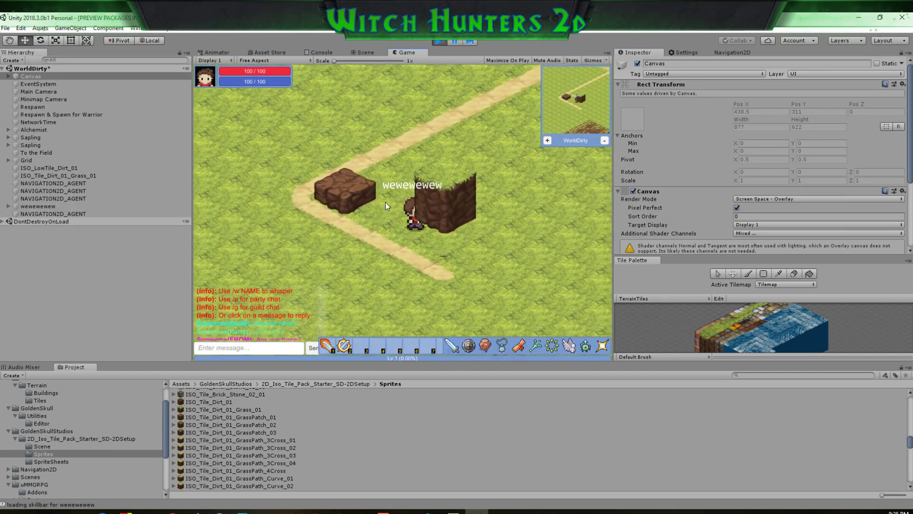
{"action": "key", "text": "a"}
{"action": "key", "text": "d"}
{"action": "key", "text": "s"}
{"action": "key", "text": "d"}
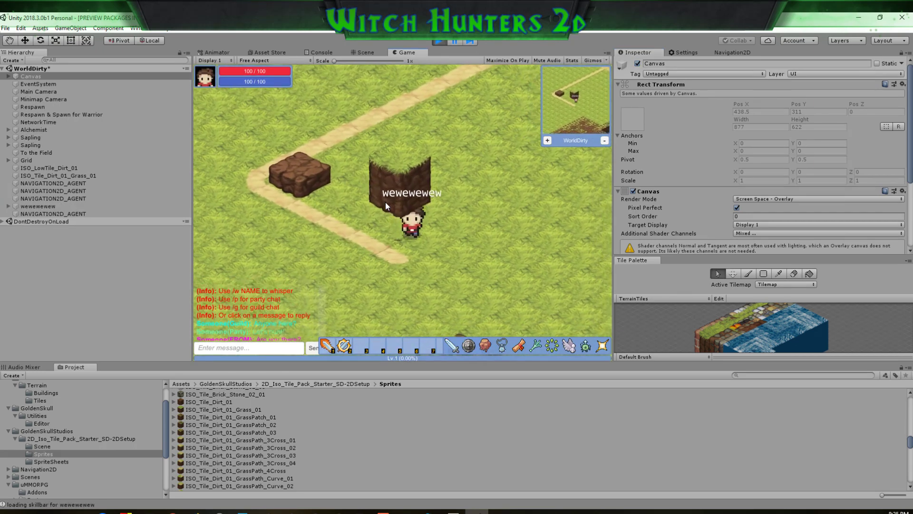
{"action": "key", "text": "w"}
{"action": "key", "text": "a"}
{"action": "key", "text": "d"}
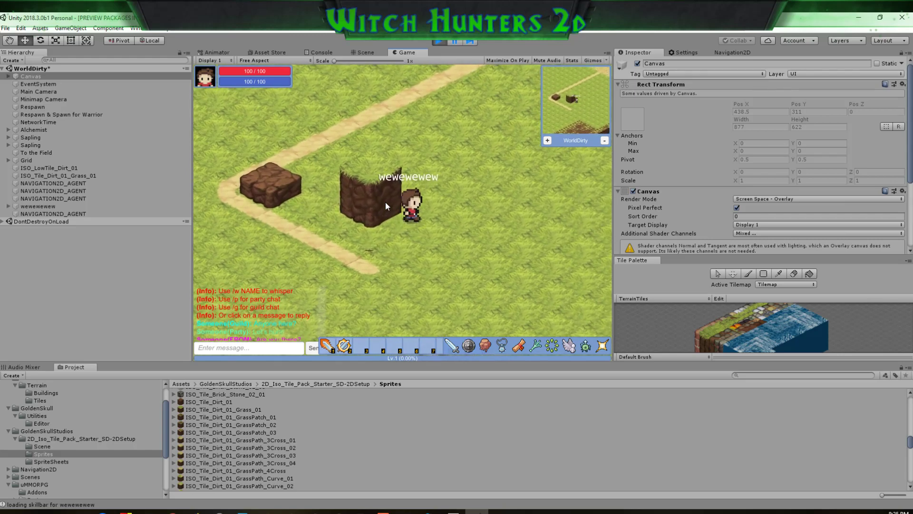
{"action": "key", "text": "w"}
{"action": "key", "text": "a"}
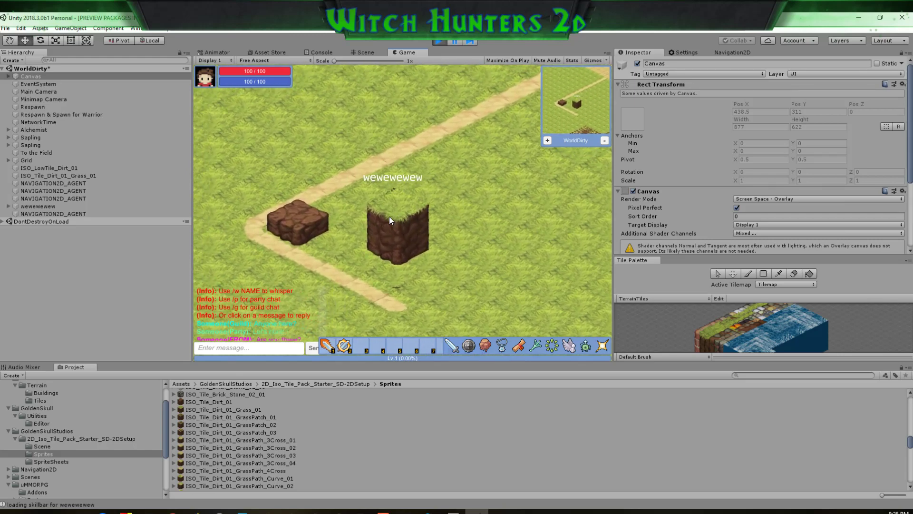
{"action": "key", "text": "s"}
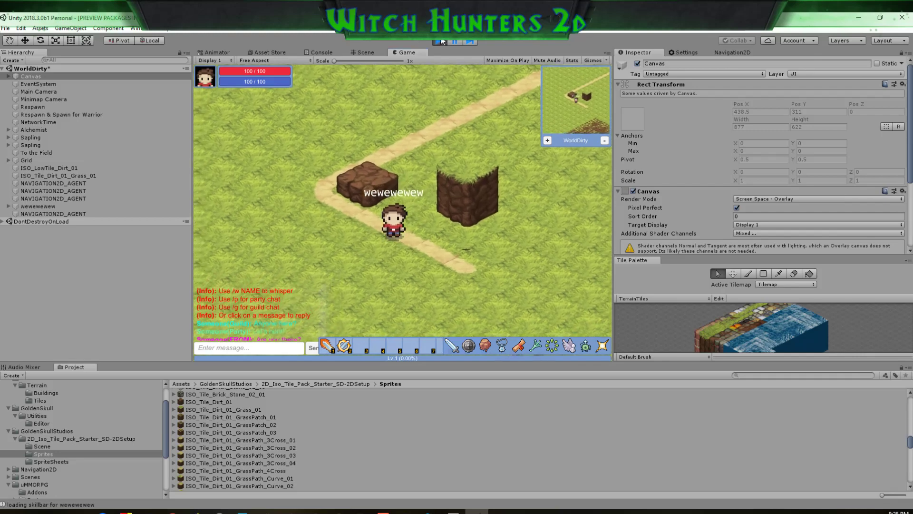
{"action": "left_click", "coordinate": [439, 42]}
Move the custom pivot of the ISO_Tile_Dirt_01_Grass_01 sprite down to the block's dirt base, at about X 0.5, Y 0.208, and apply it
{"action": "left_click", "coordinate": [200, 410]}
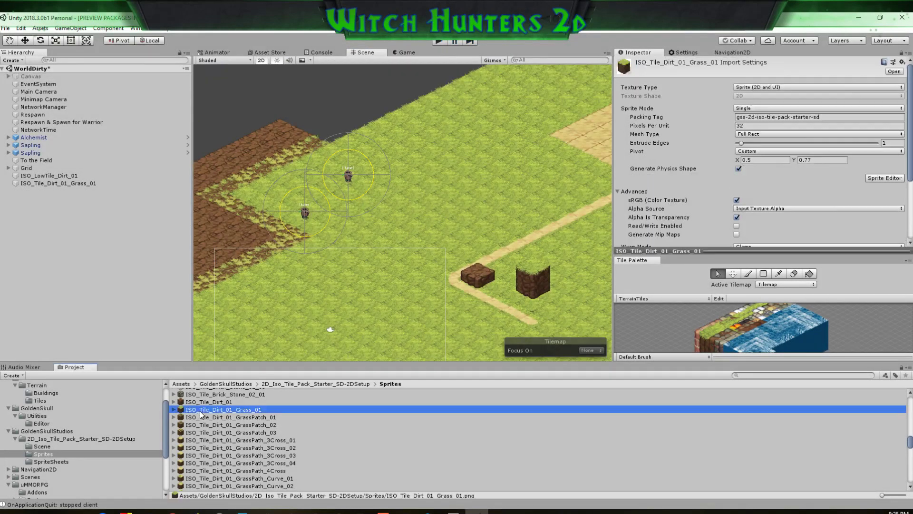
{"action": "left_click", "coordinate": [893, 180]}
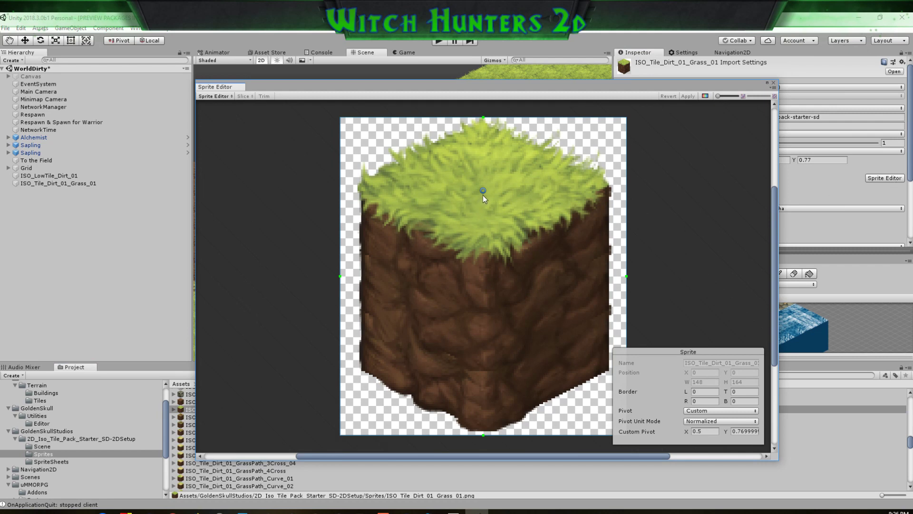
{"action": "left_click_drag", "start_coordinate": [484, 192], "coordinate": [489, 355]}
{"action": "left_click", "coordinate": [720, 412]}
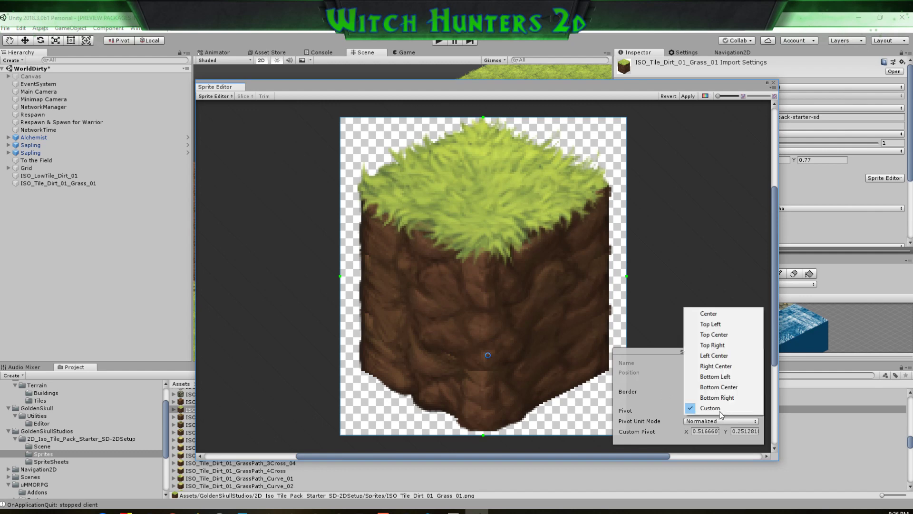
{"action": "left_click", "coordinate": [720, 412]}
{"action": "left_click_drag", "start_coordinate": [484, 434], "coordinate": [452, 439]}
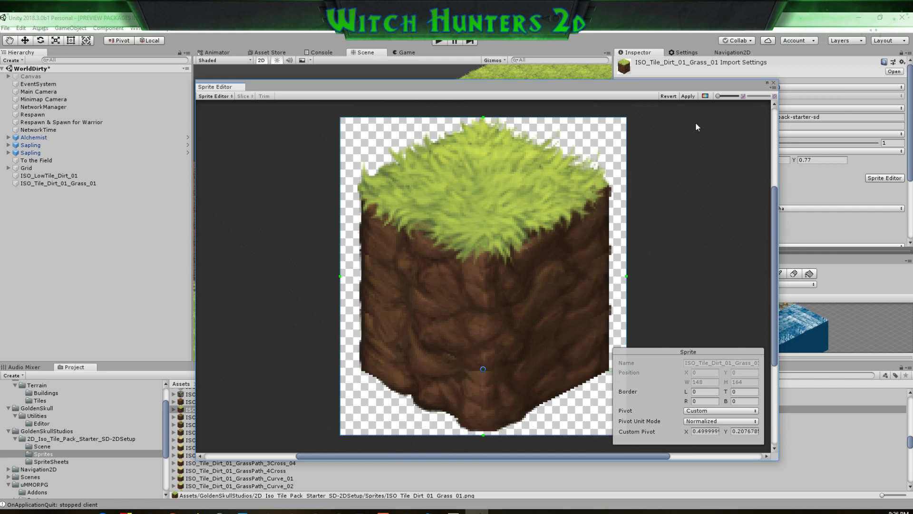
{"action": "left_click", "coordinate": [687, 96]}
{"action": "left_click", "coordinate": [773, 82]}
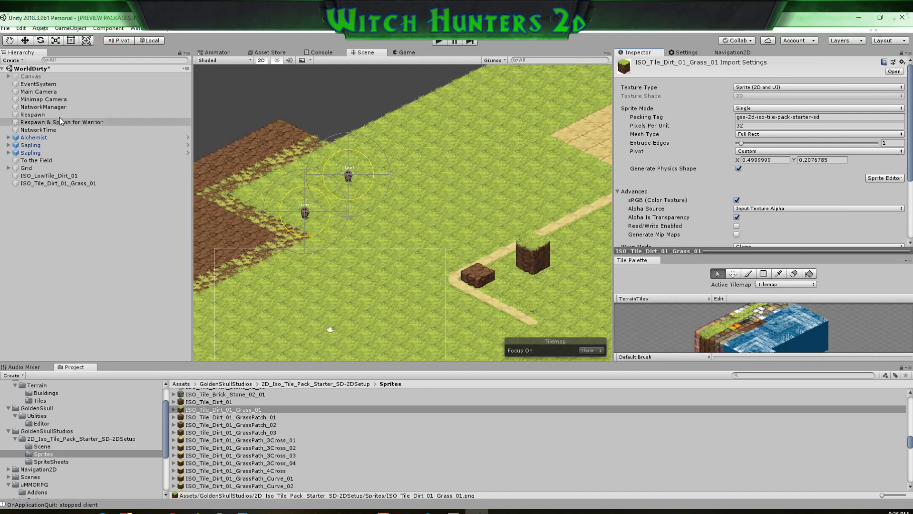
Reshape the grass block's polygon collider into a diamond around its dirt base and rebake the 2D navigation mesh
{"action": "left_click", "coordinate": [25, 41]}
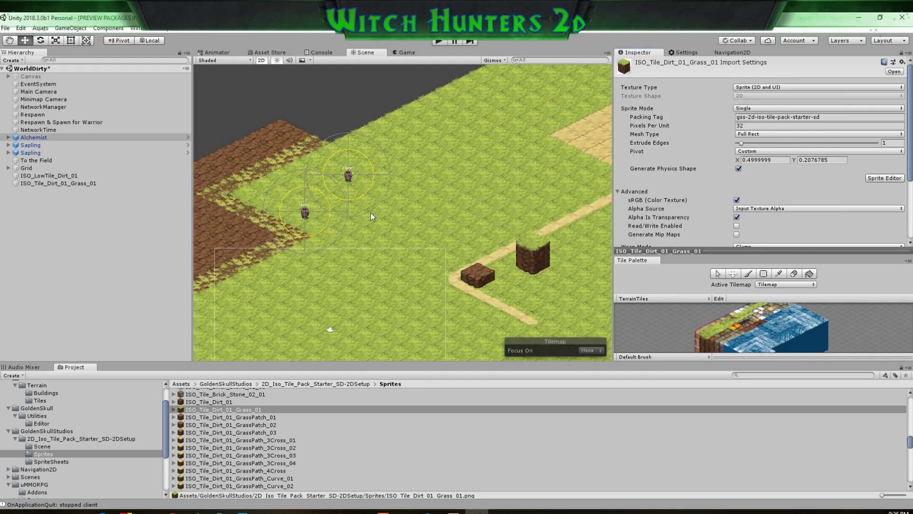
{"action": "left_click", "coordinate": [66, 183]}
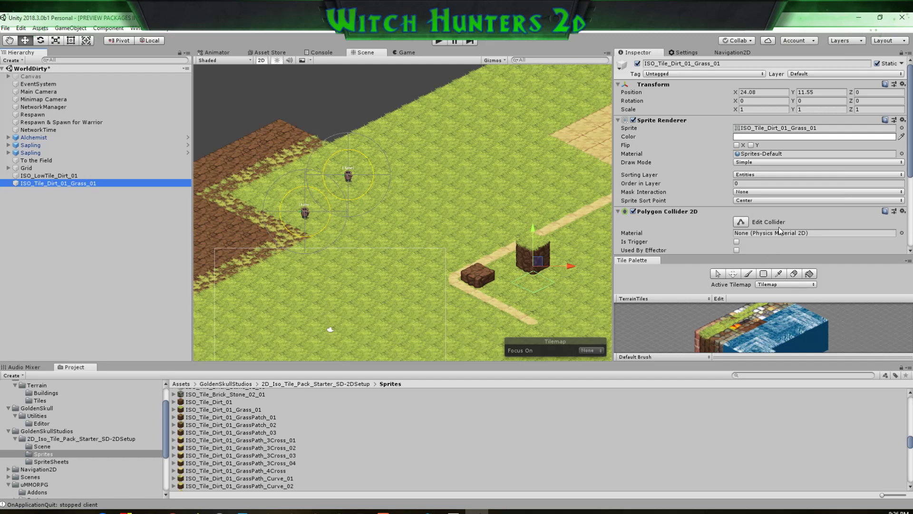
{"action": "left_click", "coordinate": [748, 221]}
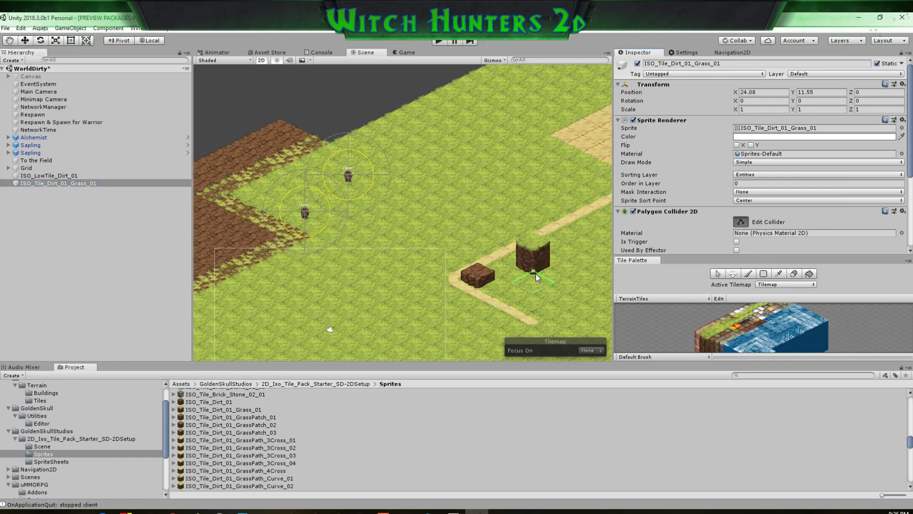
{"action": "left_click_drag", "start_coordinate": [535, 292], "coordinate": [535, 274]}
{"action": "left_click_drag", "start_coordinate": [559, 265], "coordinate": [540, 258]}
{"action": "left_click", "coordinate": [741, 221]}
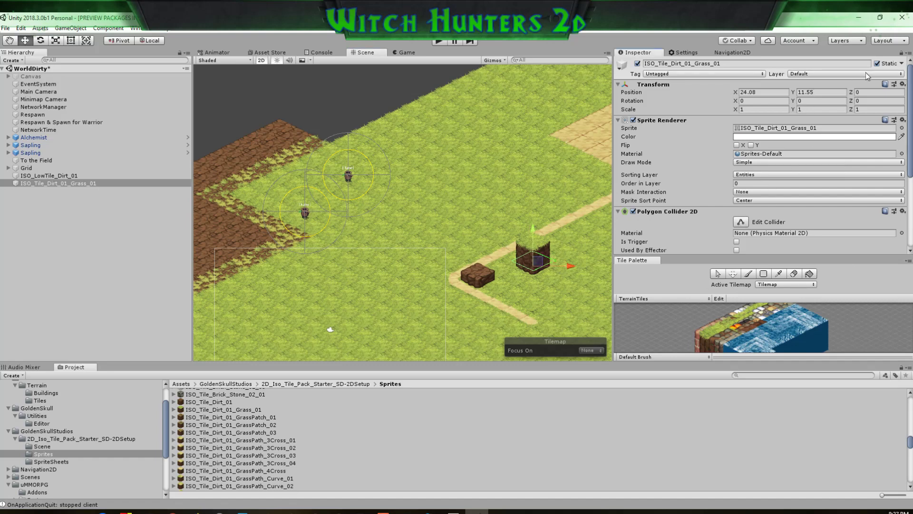
{"action": "left_click", "coordinate": [732, 52]}
{"action": "left_click", "coordinate": [888, 248]}
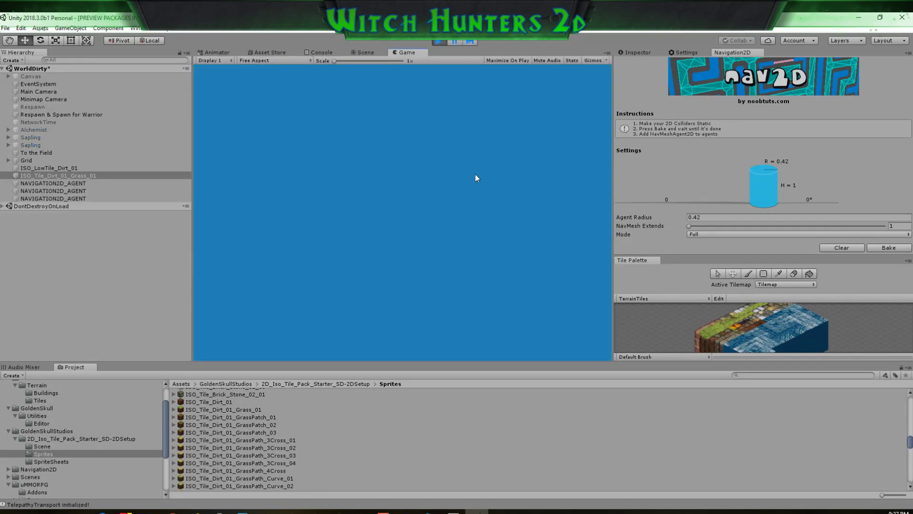
Enable the Canvas object in play mode and join the game as server and player with the existing character, leaving the equipment window closed
{"action": "left_click", "coordinate": [62, 84]}
{"action": "left_click", "coordinate": [57, 77]}
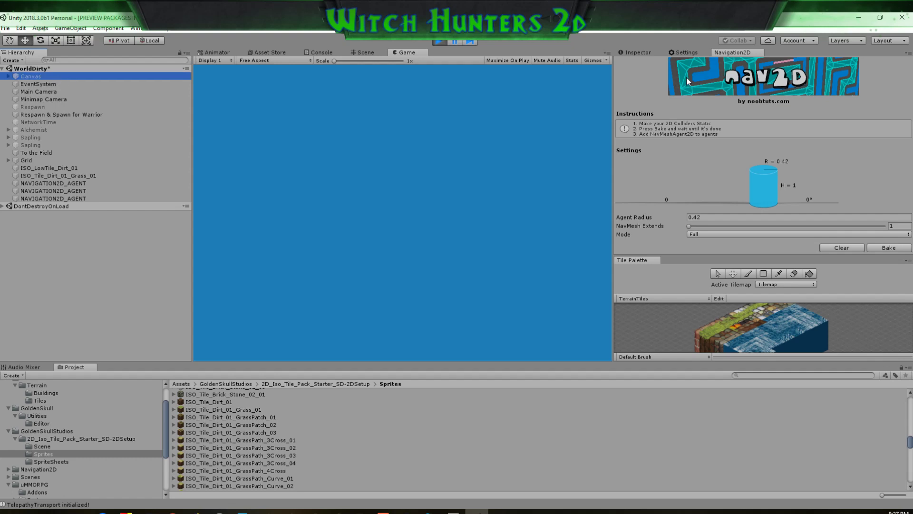
{"action": "left_click", "coordinate": [638, 53]}
{"action": "left_click", "coordinate": [637, 64]}
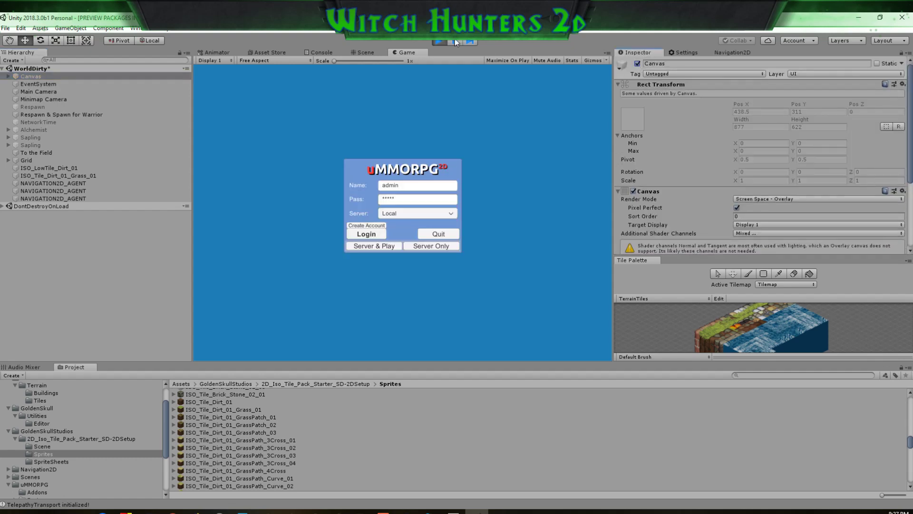
{"action": "left_click", "coordinate": [369, 246]}
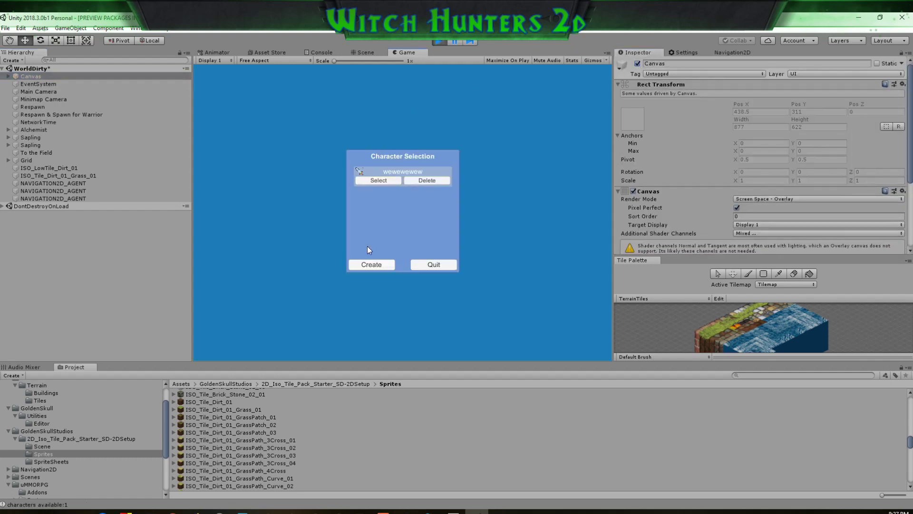
{"action": "left_click", "coordinate": [388, 183]}
{"action": "key", "text": "u"}
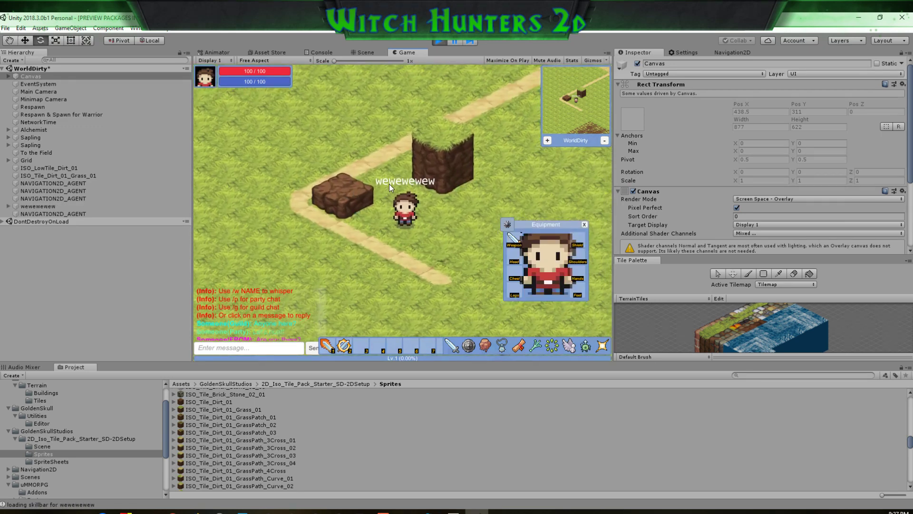
{"action": "left_click", "coordinate": [585, 226]}
Walk the character around the front and side of the grass block to test its collision and depth sorting
{"action": "key", "text": "w"}
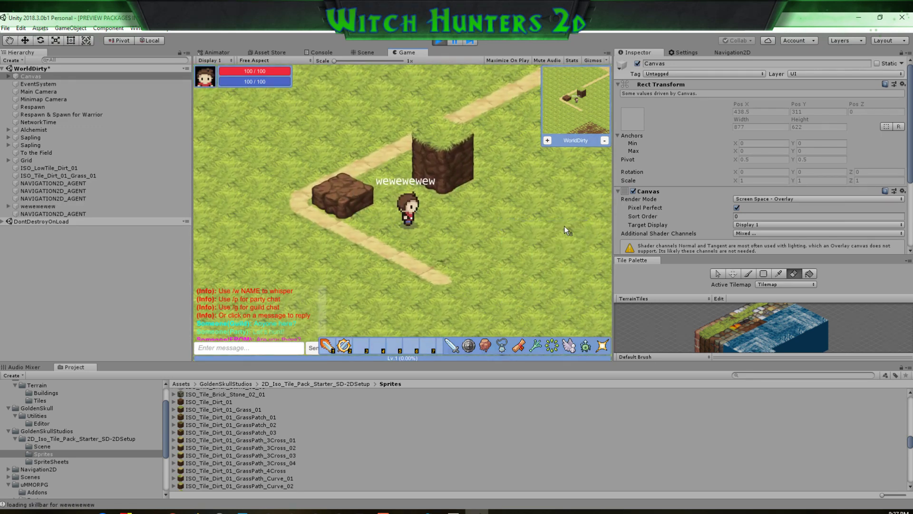
{"action": "key", "text": "d"}
{"action": "key", "text": "d"}
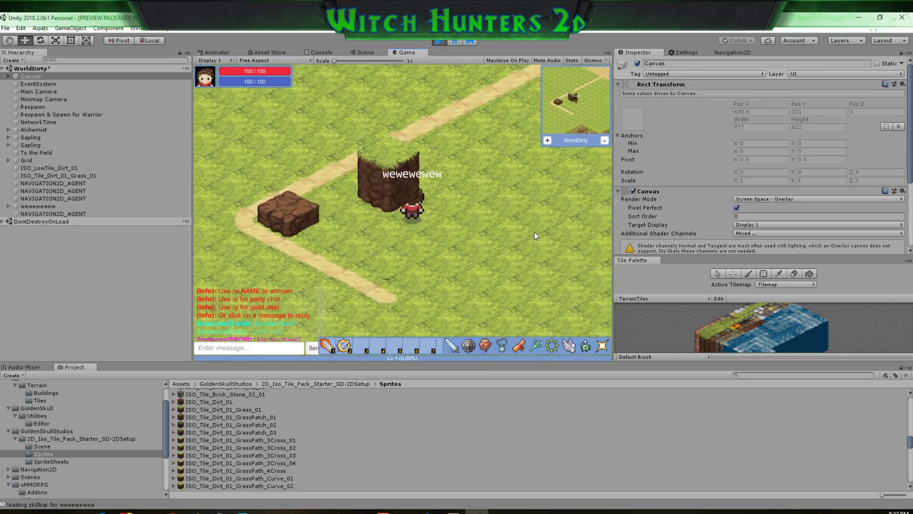
{"action": "key", "text": "w"}
{"action": "key", "text": "s"}
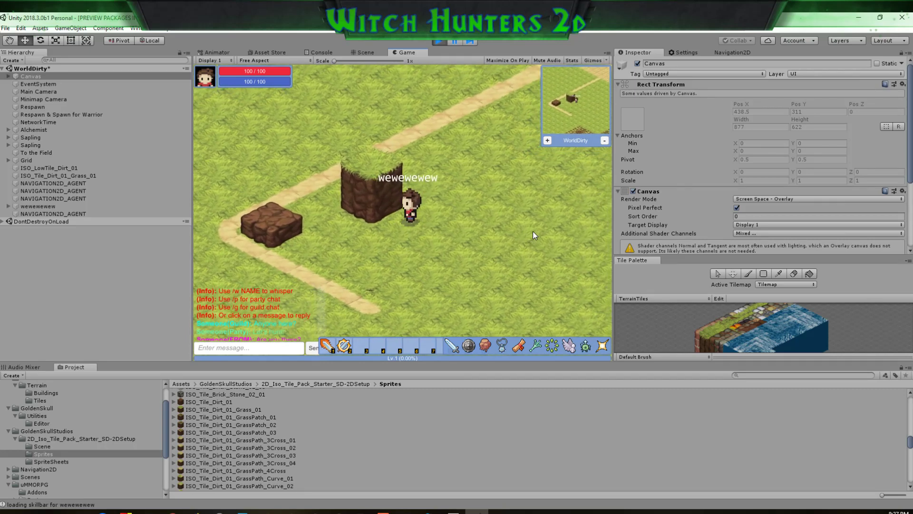
{"action": "key", "text": "a"}
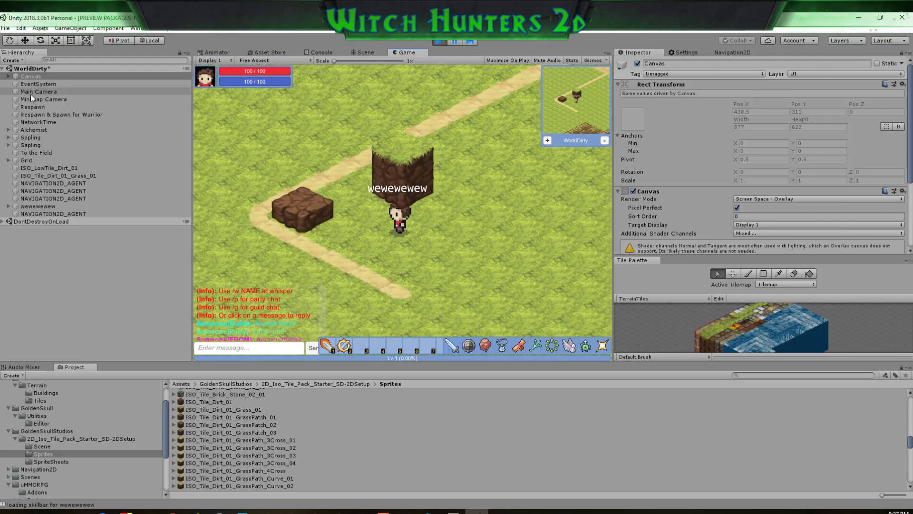
Compare the grass block's components with ISO_LowTile_Dirt_01 and assign the grass block's own Sprite Renderer as the Sort By Depth renderer
{"action": "left_click", "coordinate": [33, 176]}
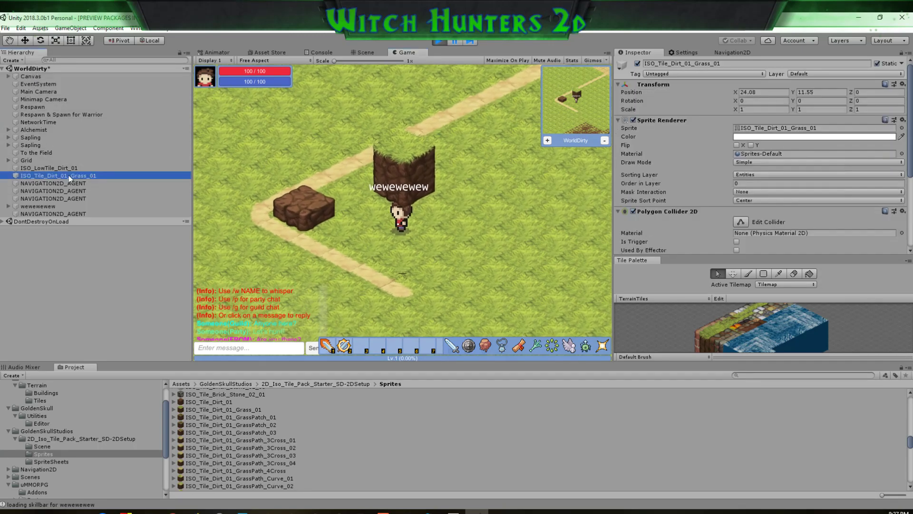
{"action": "scroll", "coordinate": [814, 202], "scroll_direction": "down", "scroll_amount": 5}
{"action": "scroll", "coordinate": [749, 192], "scroll_direction": "up", "scroll_amount": 3}
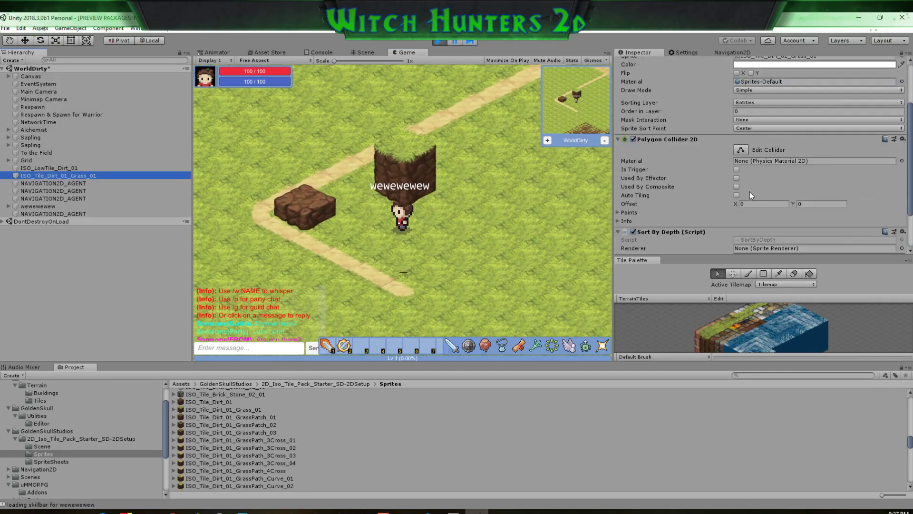
{"action": "left_click", "coordinate": [59, 168]}
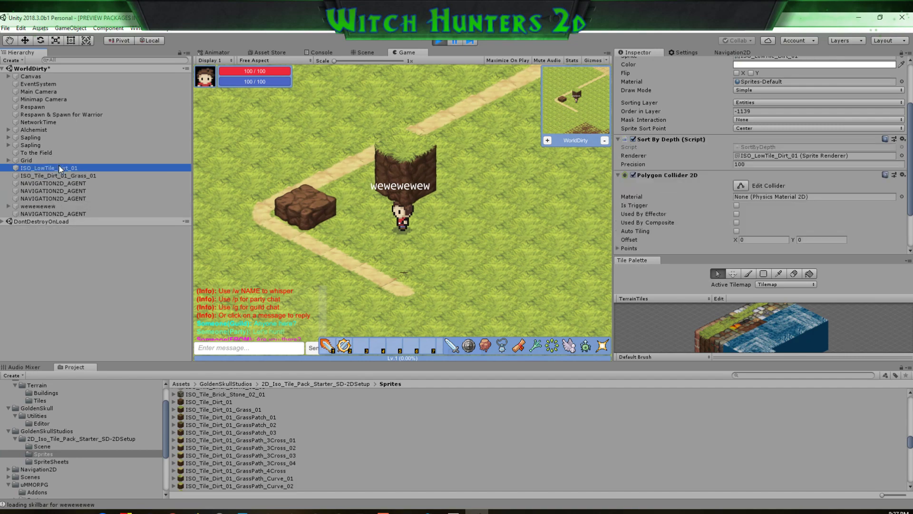
{"action": "left_click", "coordinate": [58, 176]}
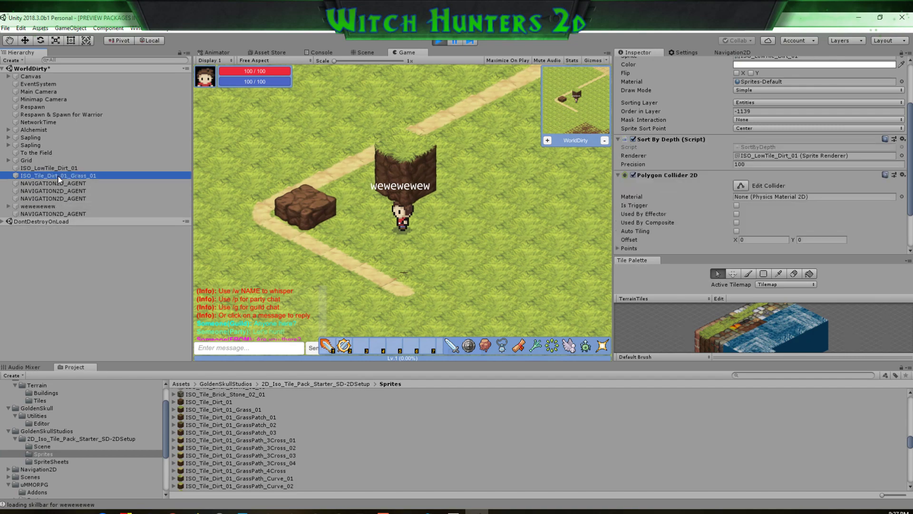
{"action": "scroll", "coordinate": [701, 204], "scroll_direction": "up", "scroll_amount": 3}
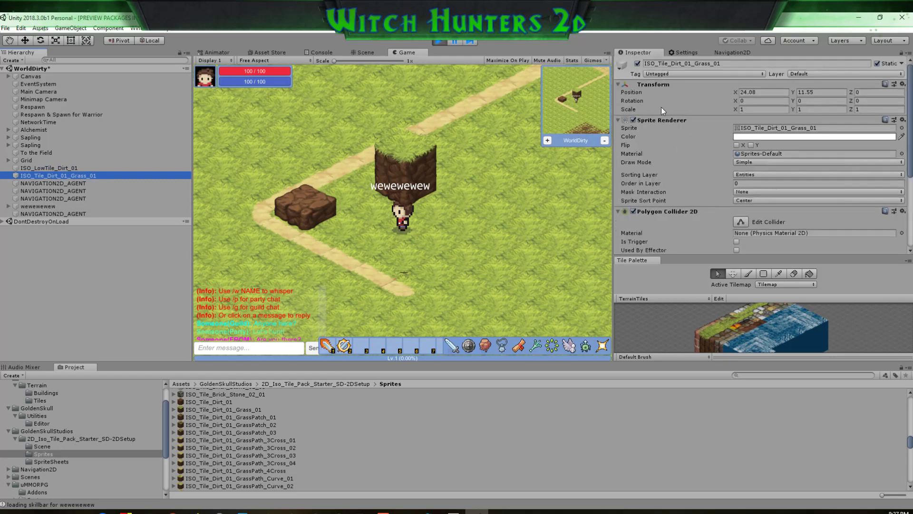
{"action": "scroll", "coordinate": [787, 234], "scroll_direction": "down", "scroll_amount": 3}
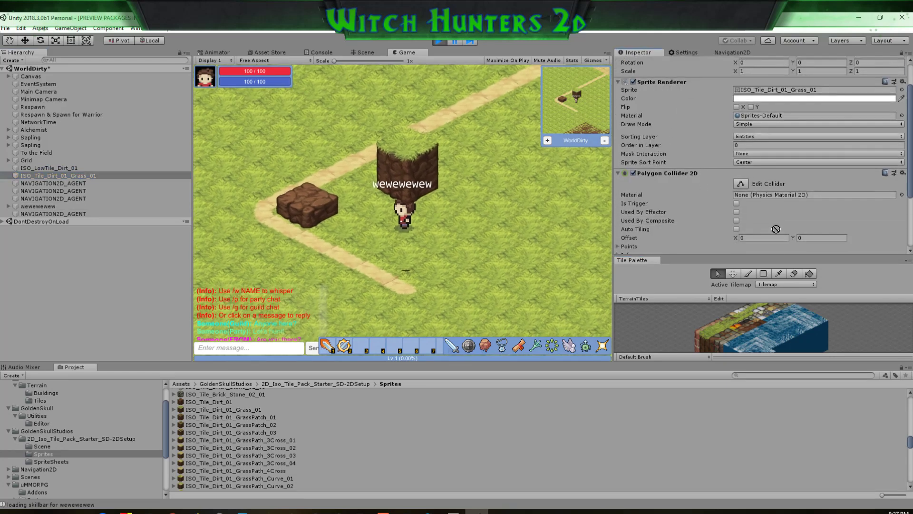
{"action": "scroll", "coordinate": [765, 241], "scroll_direction": "down", "scroll_amount": 2}
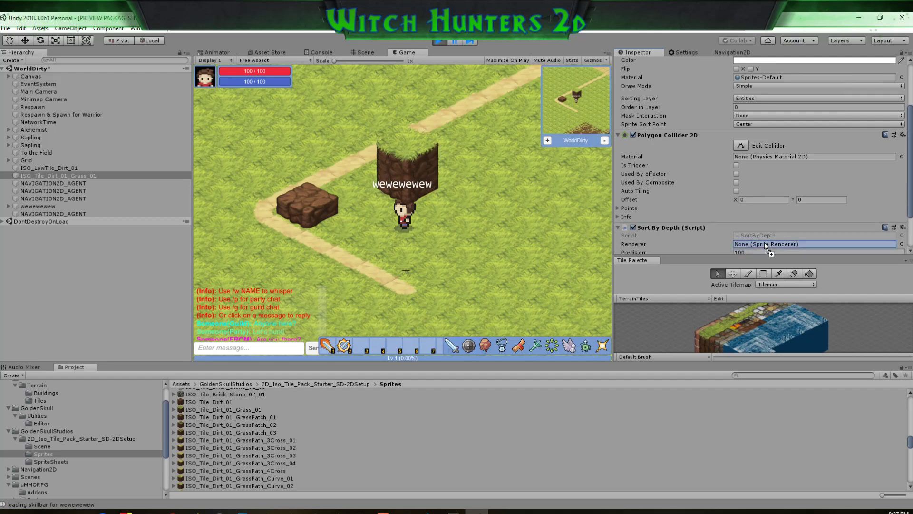
Walk the character in front of, beside and behind the grass block to test depth sorting with the assigned renderer
{"action": "key", "text": "a"}
{"action": "key", "text": "w"}
{"action": "key", "text": "d"}
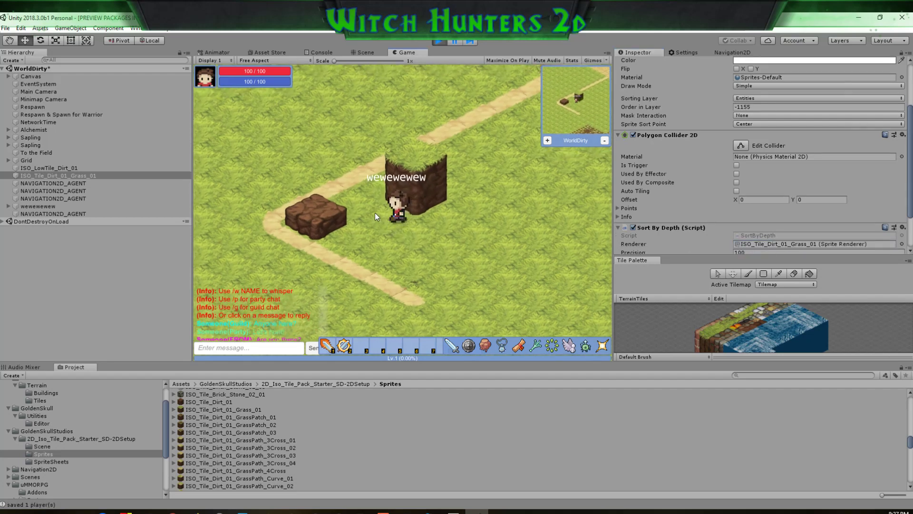
{"action": "key", "text": "a"}
{"action": "key", "text": "w"}
{"action": "key", "text": "d"}
{"action": "key", "text": "w"}
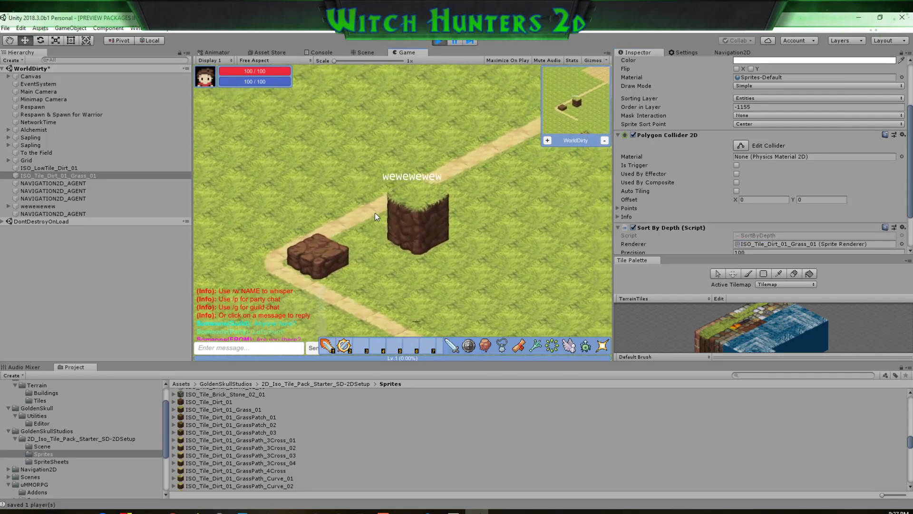
{"action": "key", "text": "s"}
{"action": "key", "text": "d"}
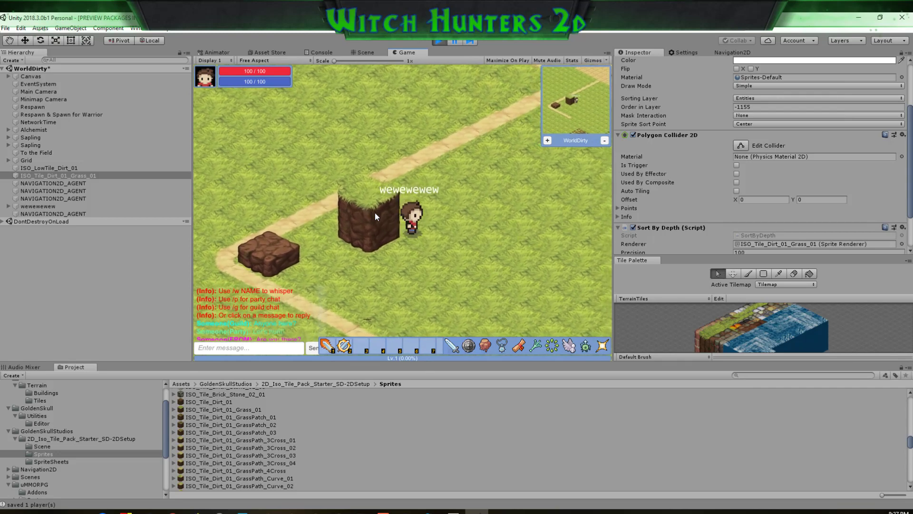
{"action": "key", "text": "s"}
{"action": "key", "text": "a"}
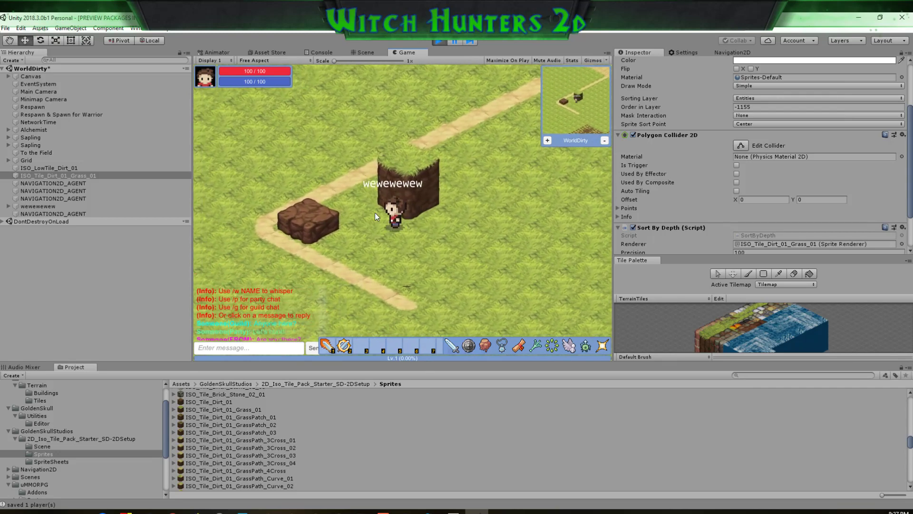
{"action": "key", "text": "w"}
{"action": "key", "text": "d"}
{"action": "key", "text": "a"}
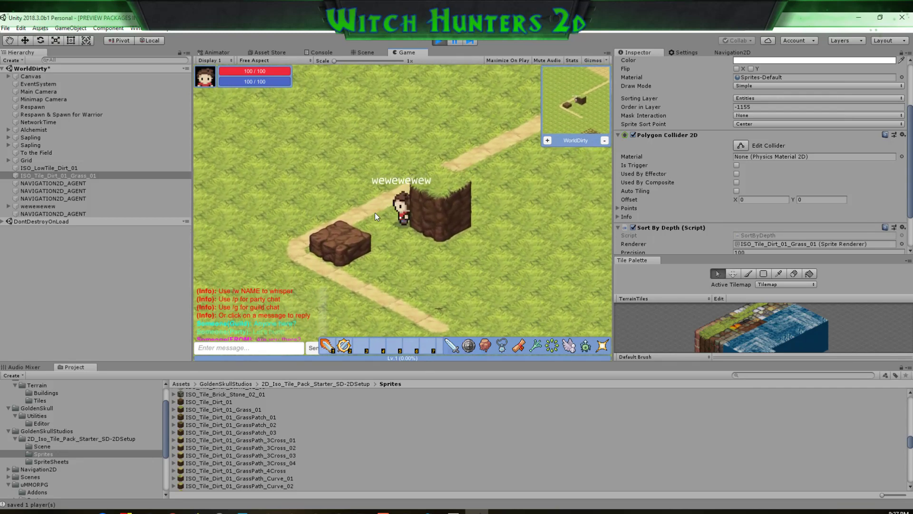
{"action": "key", "text": "s"}
{"action": "key", "text": "d"}
{"action": "key", "text": "a"}
{"action": "key", "text": "w"}
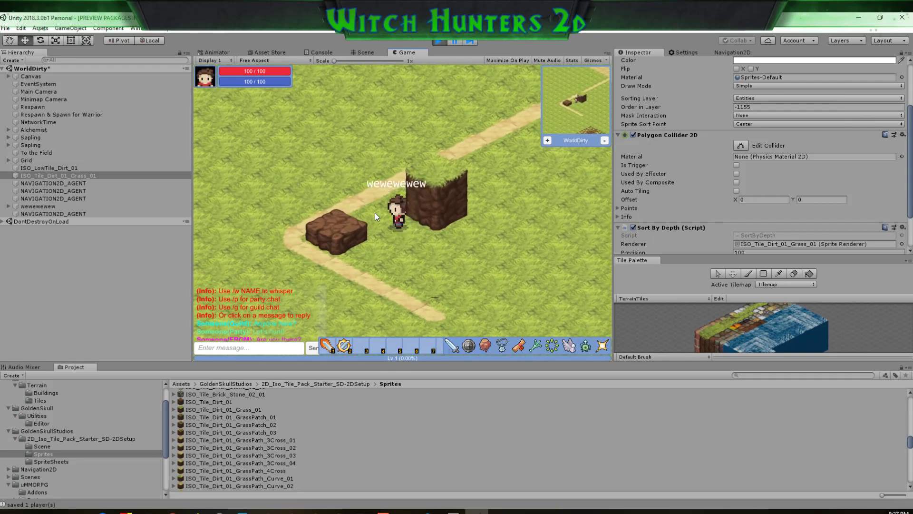
{"action": "key", "text": "d"}
{"action": "key", "text": "a"}
{"action": "key", "text": "w"}
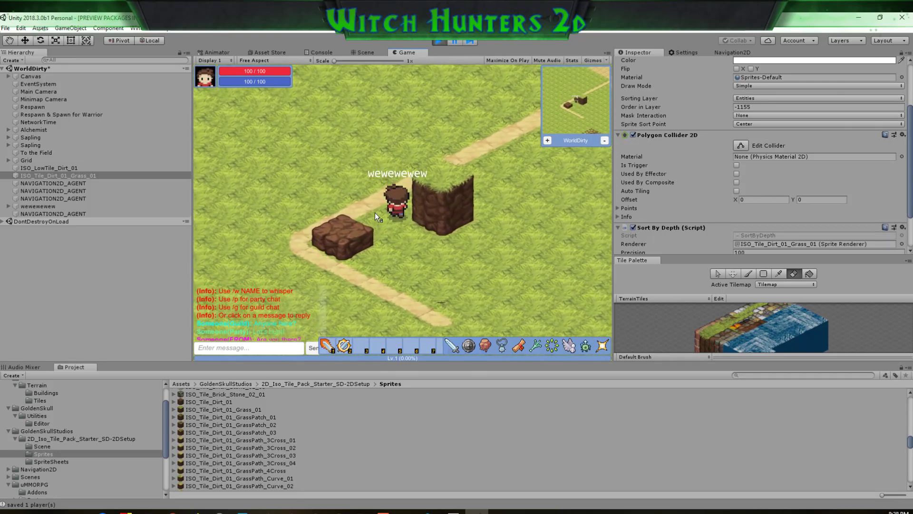
{"action": "key", "text": "d"}
{"action": "key", "text": "s"}
{"action": "key", "text": "a"}
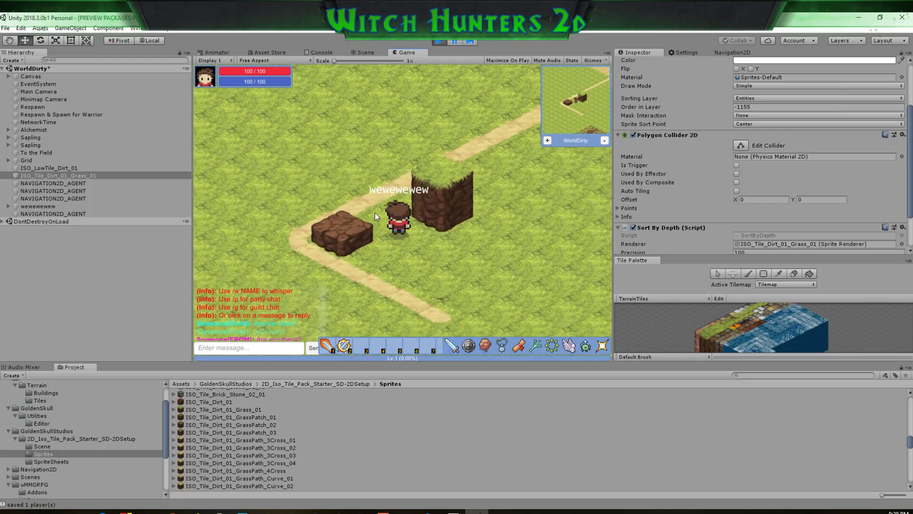
{"action": "key", "text": "w"}
{"action": "key", "text": "d"}
{"action": "key", "text": "a"}
{"action": "key", "text": "s"}
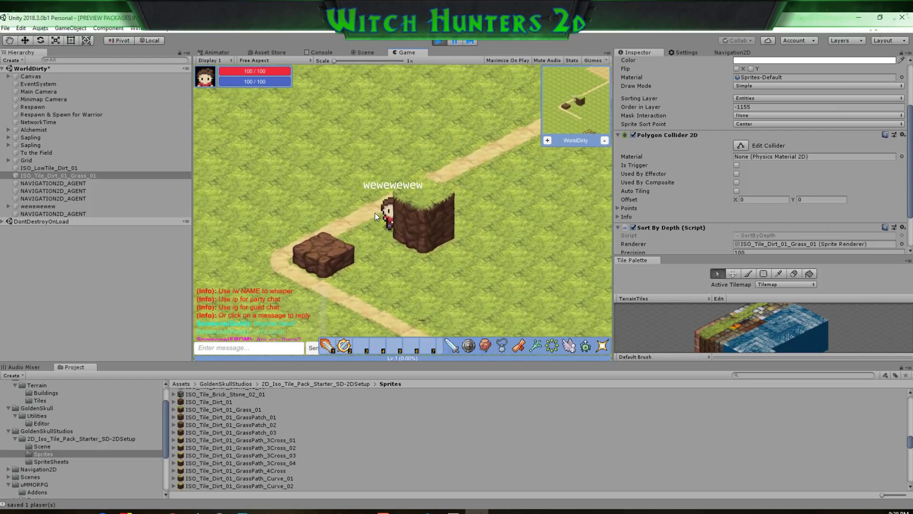
{"action": "key", "text": "w"}
{"action": "key", "text": "d"}
{"action": "key", "text": "s"}
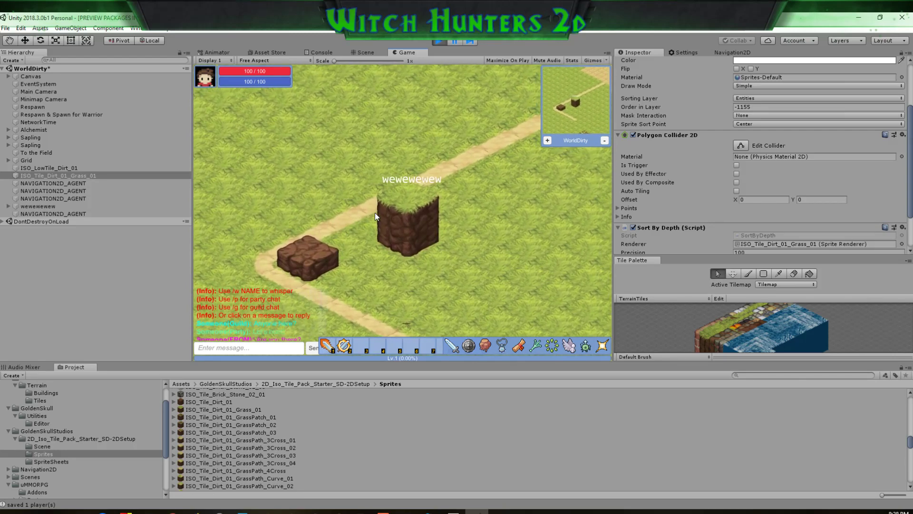
Walk the character from behind the grass block to open ground in front of it, and exit play mode
{"action": "key", "text": "a"}
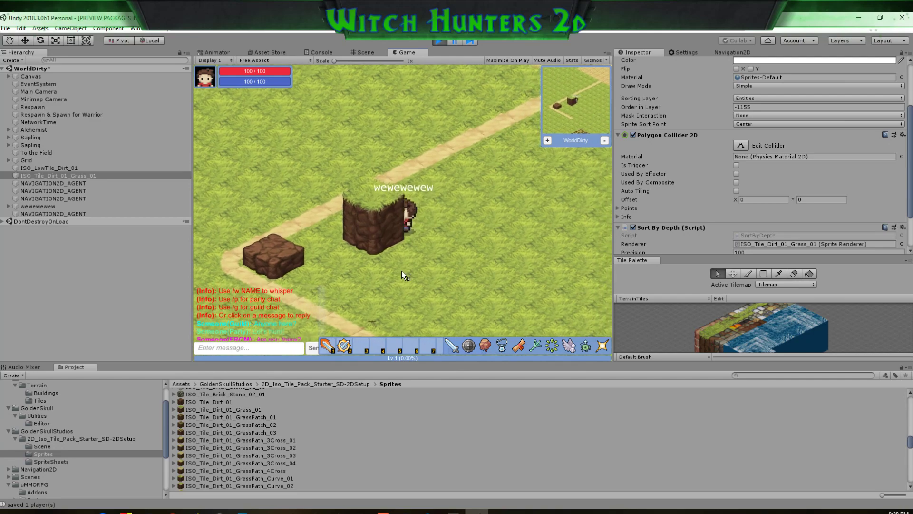
{"action": "key", "text": "s"}
{"action": "key", "text": "d"}
{"action": "key", "text": "a"}
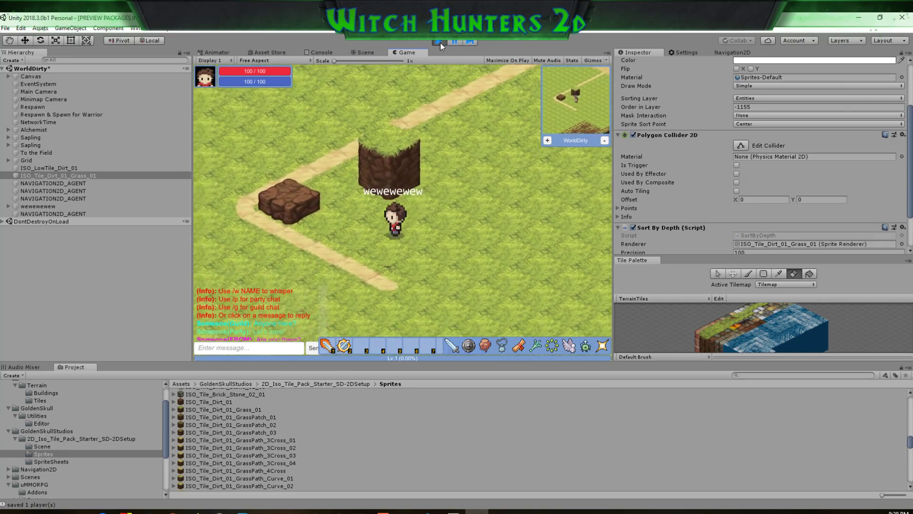
{"action": "left_click", "coordinate": [440, 43]}
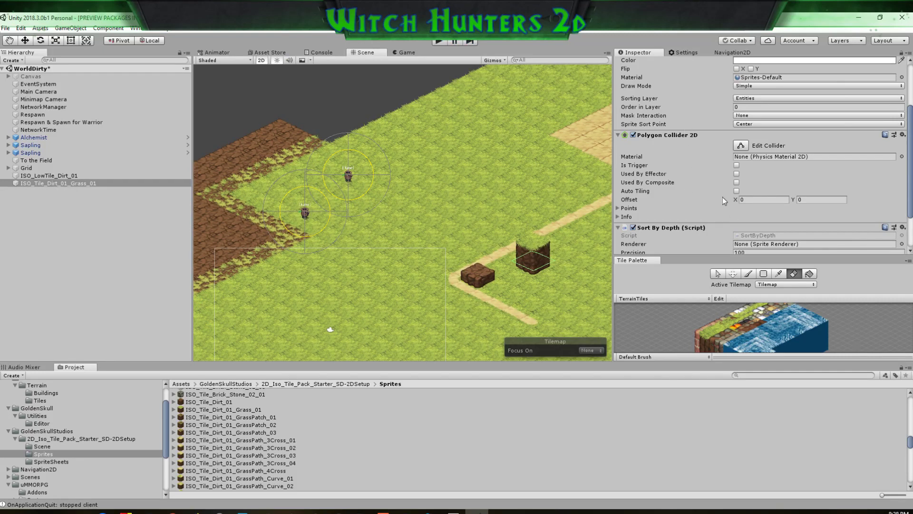
Assign the grass block's own Sprite Renderer to Sort By Depth and move the block to the grass terrain's outer edge beside the dirt area
{"action": "left_click", "coordinate": [619, 135]}
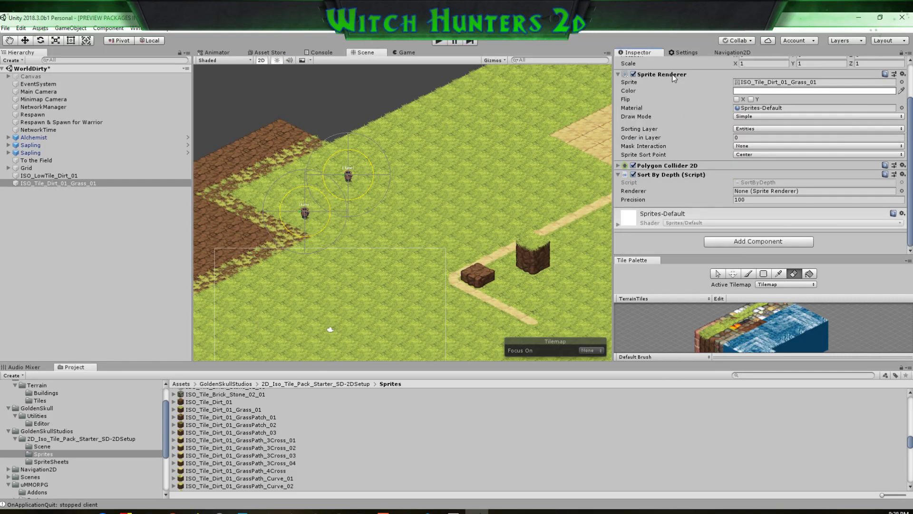
{"action": "left_click_drag", "start_coordinate": [774, 186], "coordinate": [772, 190]}
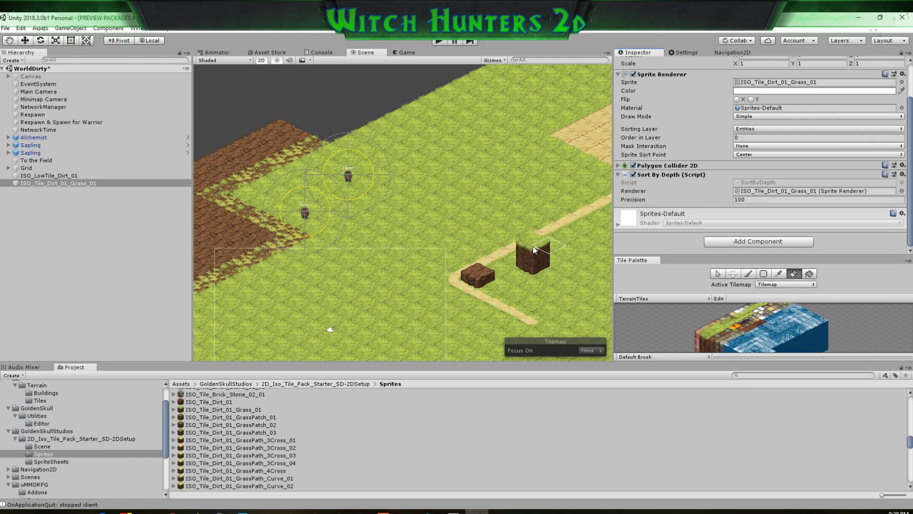
{"action": "left_click", "coordinate": [26, 41]}
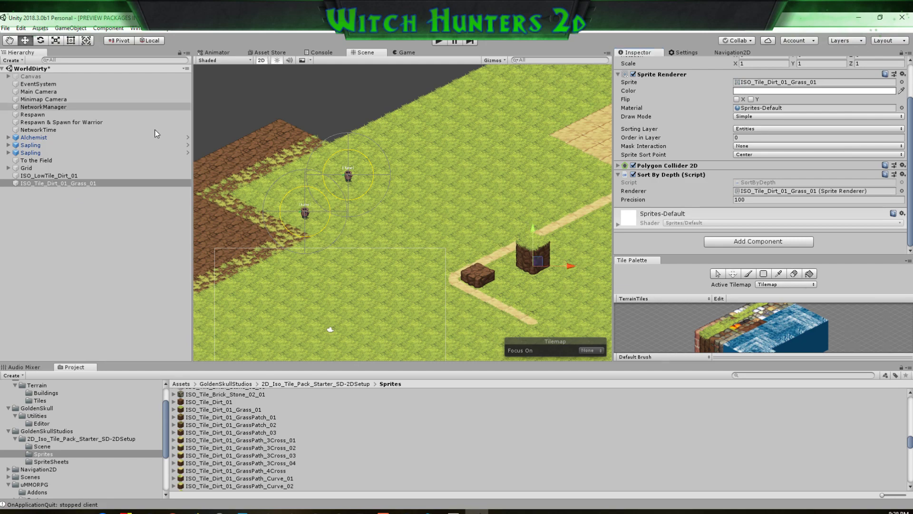
{"action": "left_click_drag", "start_coordinate": [537, 272], "coordinate": [334, 134]}
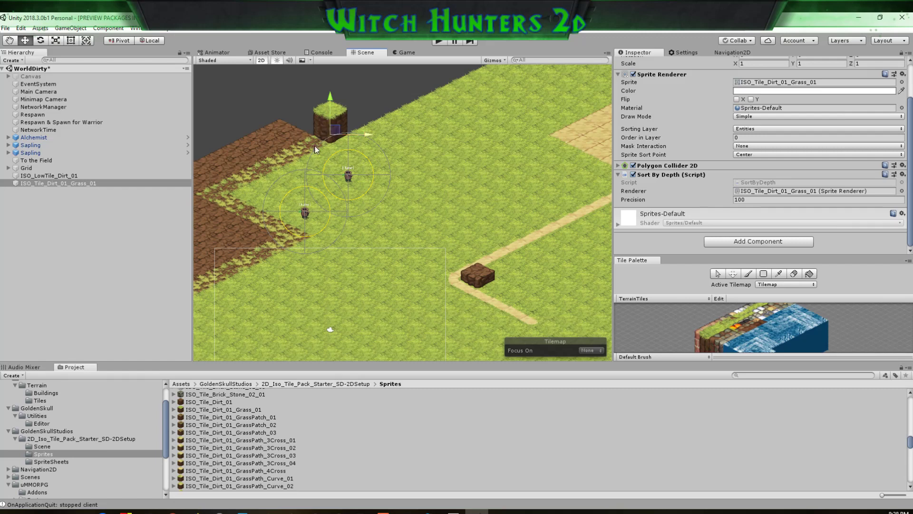
Create an empty object named RaisedTerrain and nest the grass block and ISO_LowTile_Dirt_01 under it
{"action": "right_click", "coordinate": [53, 215]}
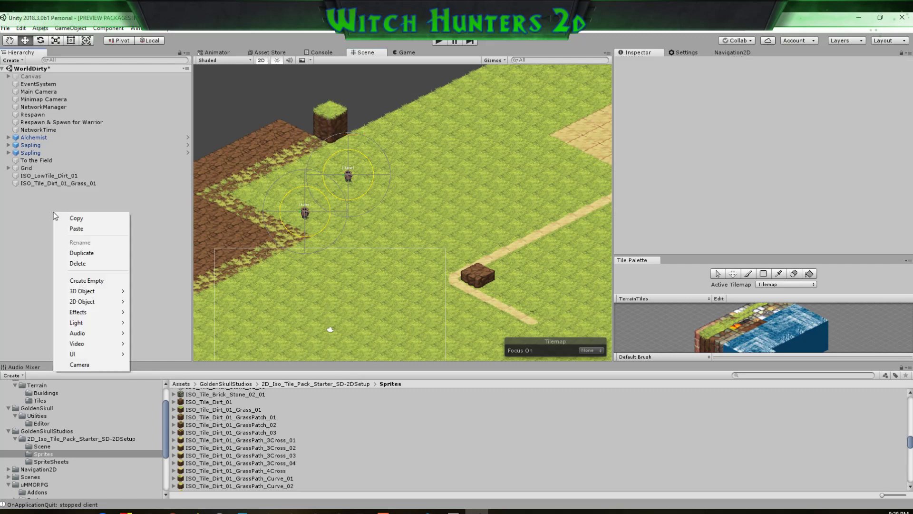
{"action": "left_click", "coordinate": [93, 282]}
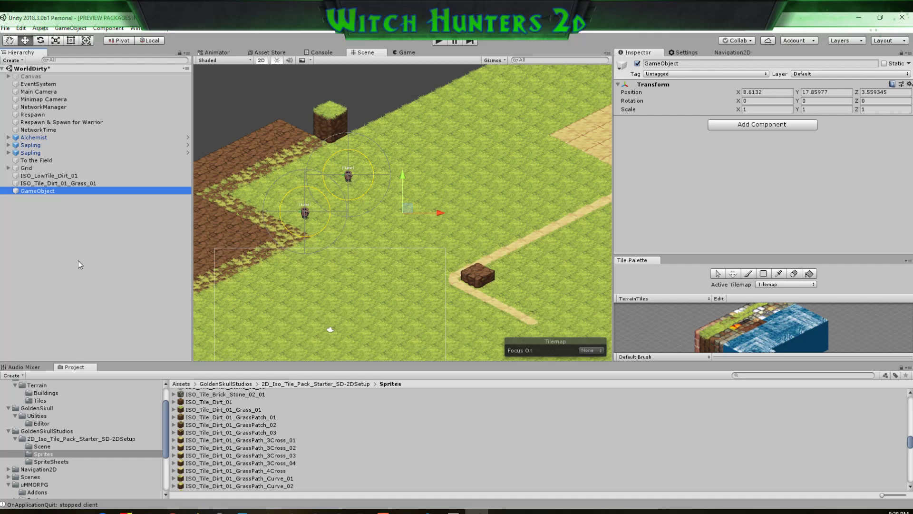
{"action": "key", "text": "F2"}
{"action": "type", "text": "Raise"}
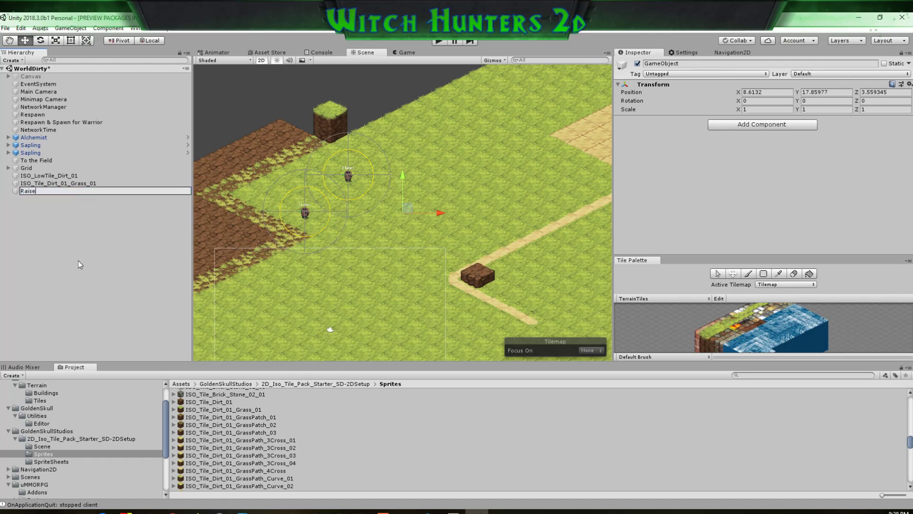
{"action": "type", "text": "dTerrain"}
{"action": "key", "text": "Return"}
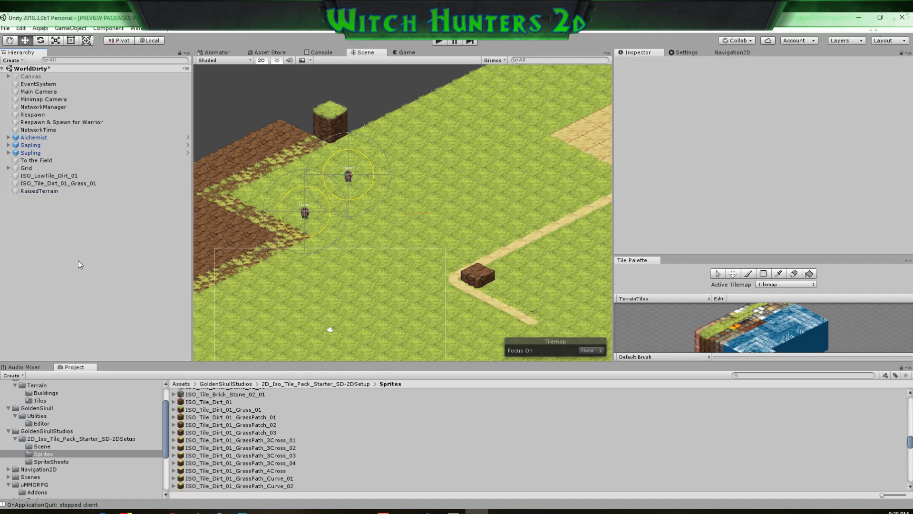
{"action": "left_click", "coordinate": [58, 191]}
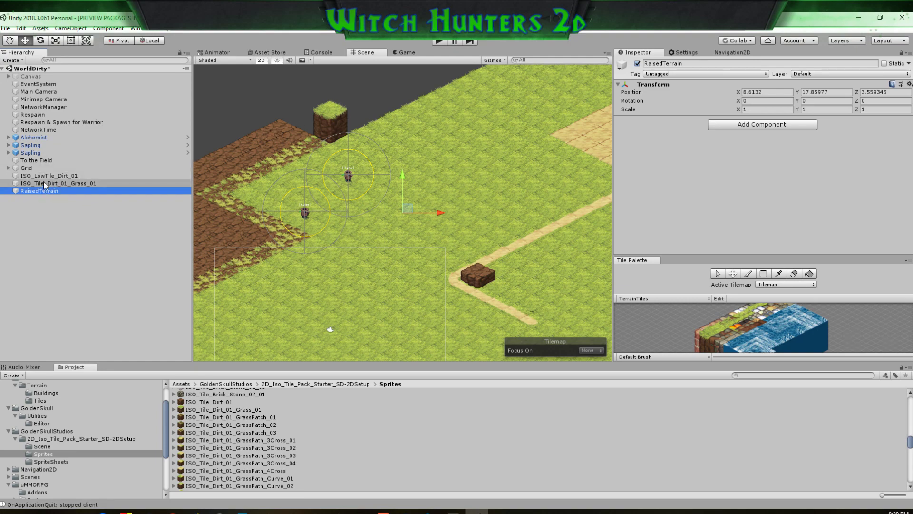
{"action": "mouse_move", "coordinate": [44, 183]}
{"action": "left_mouse_down"}
{"action": "mouse_move", "coordinate": [40, 194]}
{"action": "mouse_move", "coordinate": [47, 186]}
{"action": "left_mouse_up"}
Duplicate the grass block twice along the terrain edge, placing the copies at X -6.6, Y 10.3 and X -4.6, Y 11.3
{"action": "left_click", "coordinate": [56, 183]}
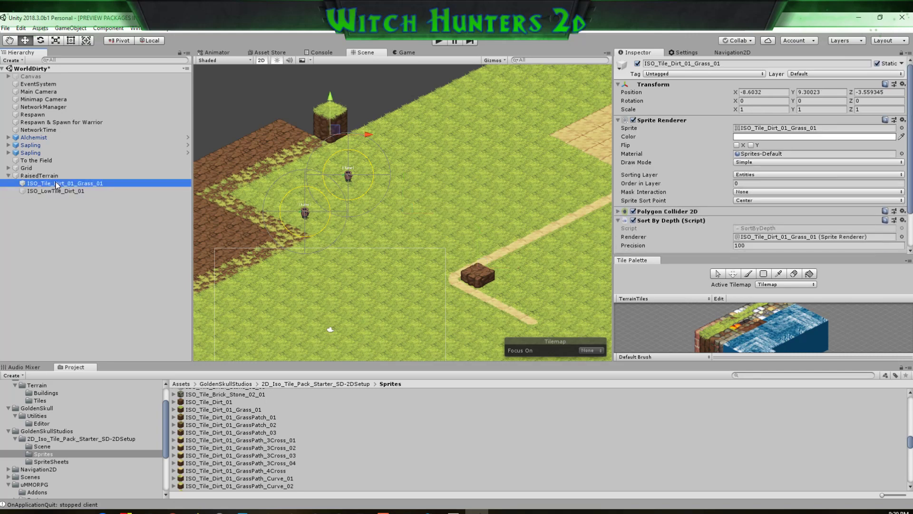
{"action": "key", "text": "ctrl+d"}
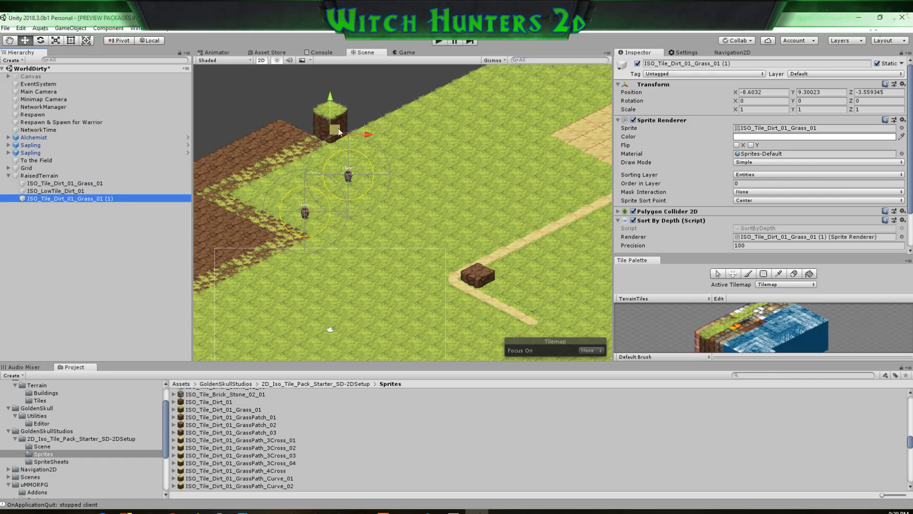
{"action": "left_click_drag", "start_coordinate": [337, 129], "coordinate": [355, 120]}
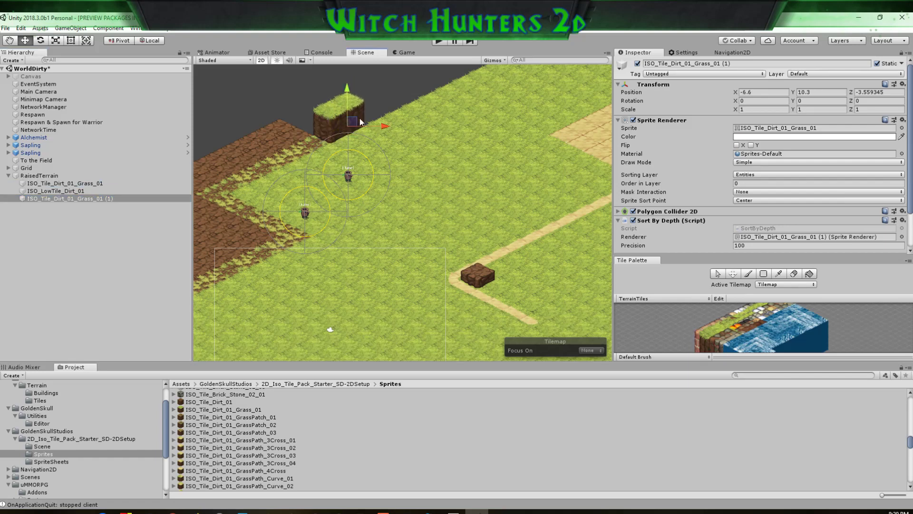
{"action": "key", "text": "ctrl+d"}
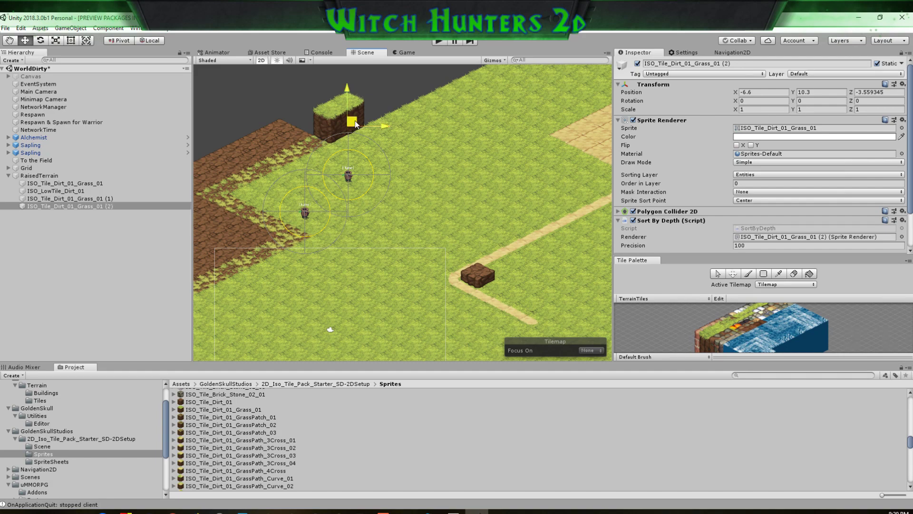
{"action": "left_click_drag", "start_coordinate": [353, 121], "coordinate": [372, 113]}
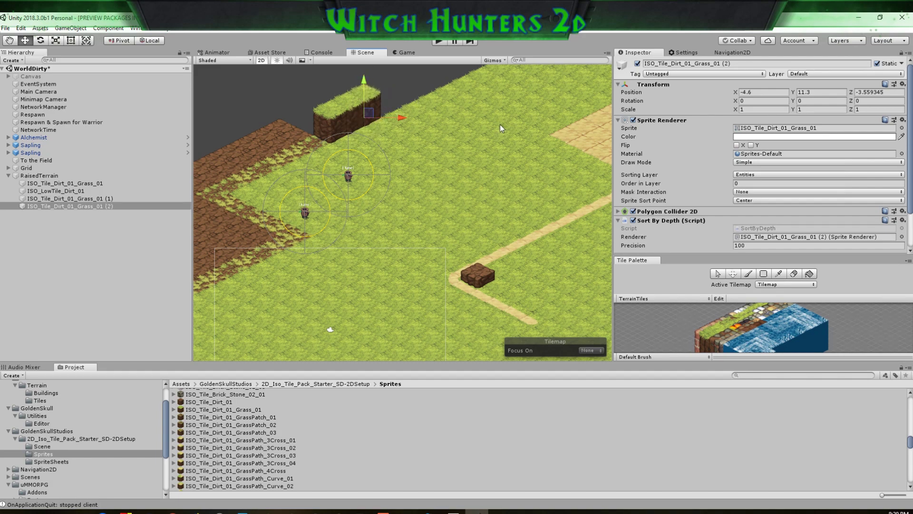
Extend the grass block row along the terrain edge with eight more duplicates, ending at X 11.4, Y 19.3
{"action": "middle_click_drag", "start_coordinate": [404, 148], "coordinate": [343, 245]}
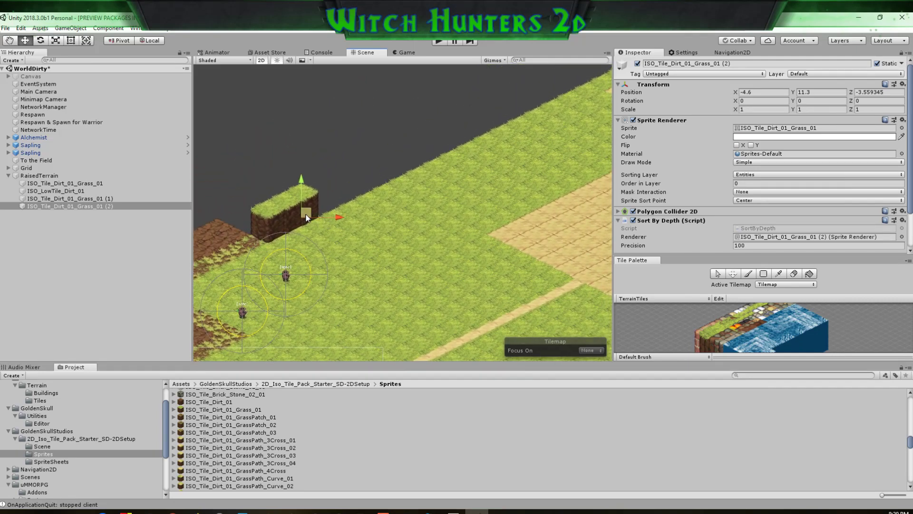
{"action": "key", "text": "ctrl+d"}
{"action": "mouse_move", "coordinate": [306, 218]}
{"action": "left_mouse_down"}
{"action": "mouse_move", "coordinate": [350, 195]}
{"action": "mouse_move", "coordinate": [388, 157]}
{"action": "mouse_move", "coordinate": [375, 183]}
{"action": "mouse_move", "coordinate": [424, 151]}
{"action": "mouse_move", "coordinate": [410, 167]}
{"action": "left_mouse_up"}
{"action": "key", "text": "ctrl+d"}
{"action": "key", "text": "ctrl+d"}
{"action": "key", "text": "ctrl+d"}
{"action": "key", "text": "ctrl+d"}
{"action": "key", "text": "ctrl+d"}
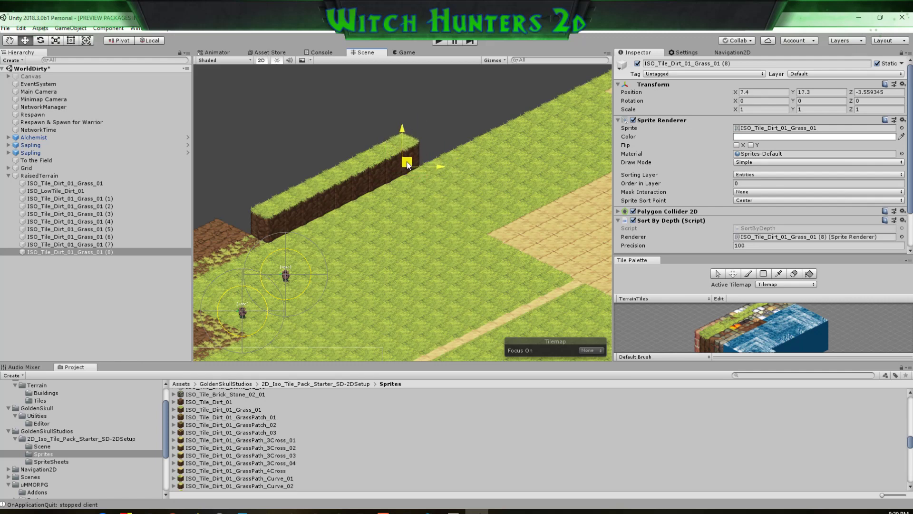
{"action": "left_click", "coordinate": [769, 162]}
{"action": "left_click", "coordinate": [766, 160]}
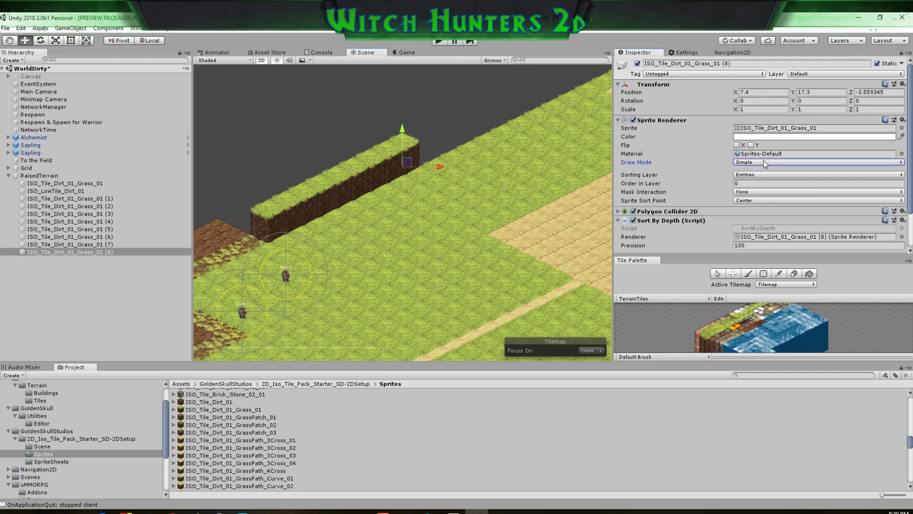
{"action": "left_click_drag", "start_coordinate": [405, 162], "coordinate": [440, 148]}
{"action": "key", "text": "ctrl+d"}
{"action": "key", "text": "ctrl+d"}
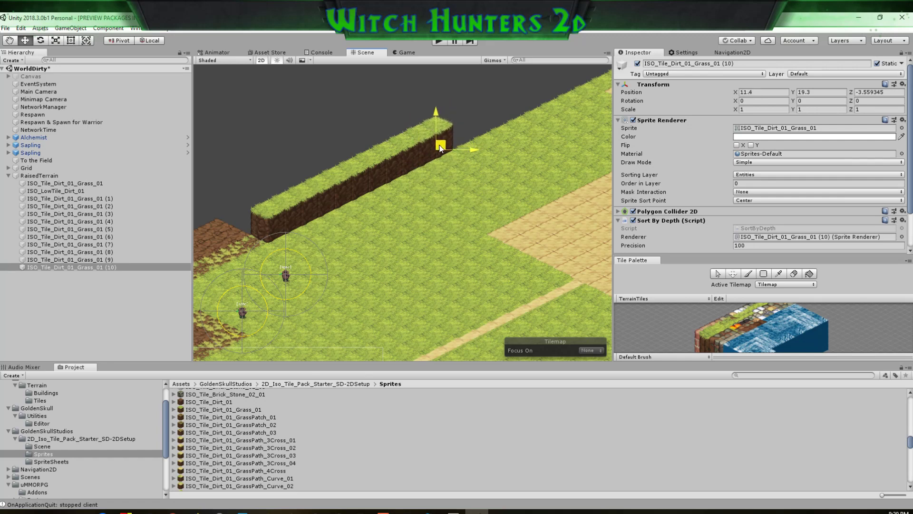
Duplicate grass block copies (1) to (10) together and move the new set to continue the row along the edge
{"action": "left_click", "coordinate": [84, 199], "text": "shift"}
{"action": "key", "text": "ctrl+d"}
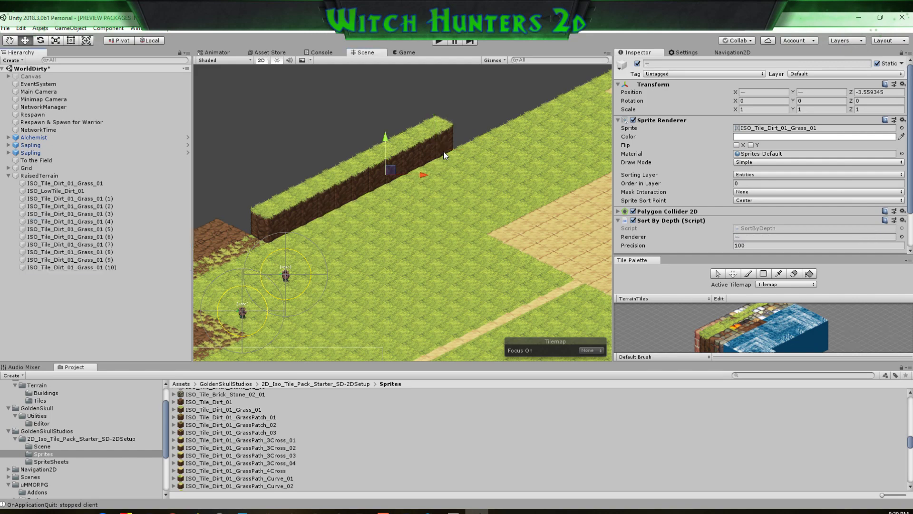
{"action": "left_click_drag", "start_coordinate": [449, 145], "coordinate": [559, 89]}
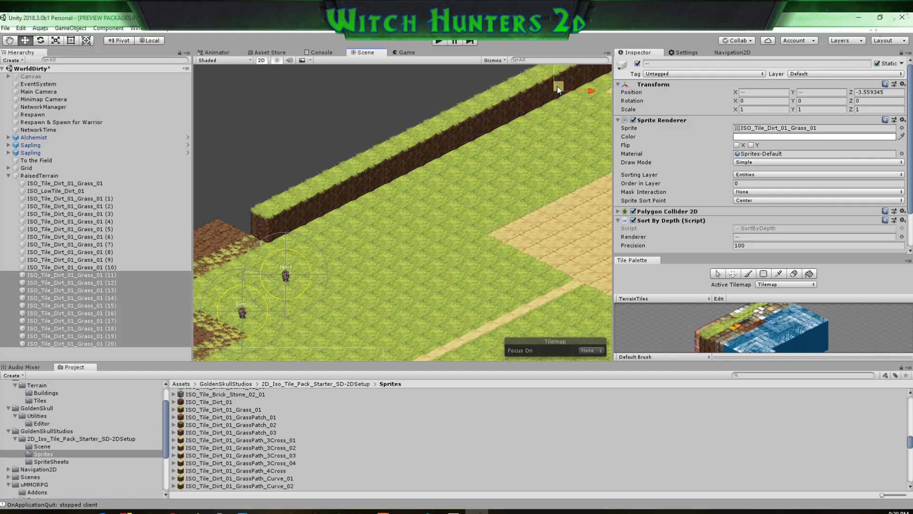
{"action": "key", "text": "q"}
{"action": "left_click_drag", "start_coordinate": [505, 145], "coordinate": [363, 237]}
{"action": "middle_click_drag", "start_coordinate": [363, 238], "coordinate": [387, 224]}
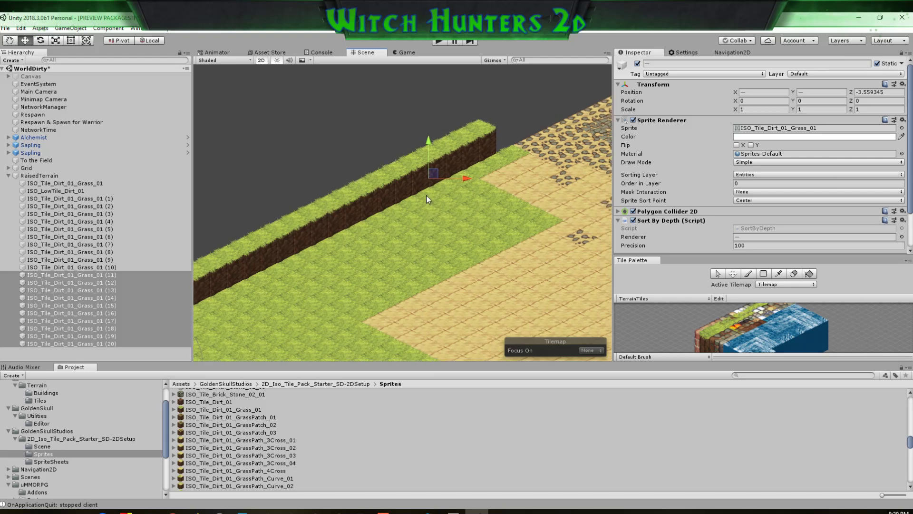
{"action": "key", "text": "ctrl+d"}
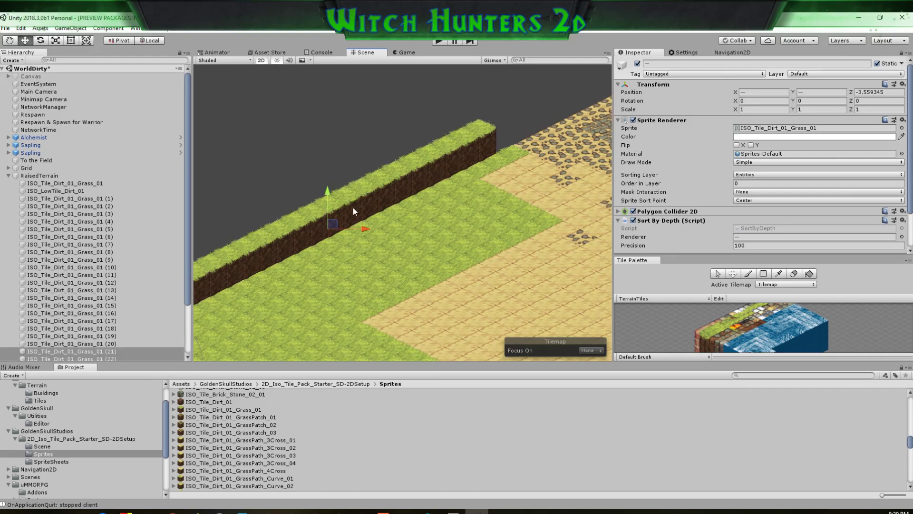
{"action": "key", "text": "ctrl+z"}
{"action": "key", "text": "ctrl+z"}
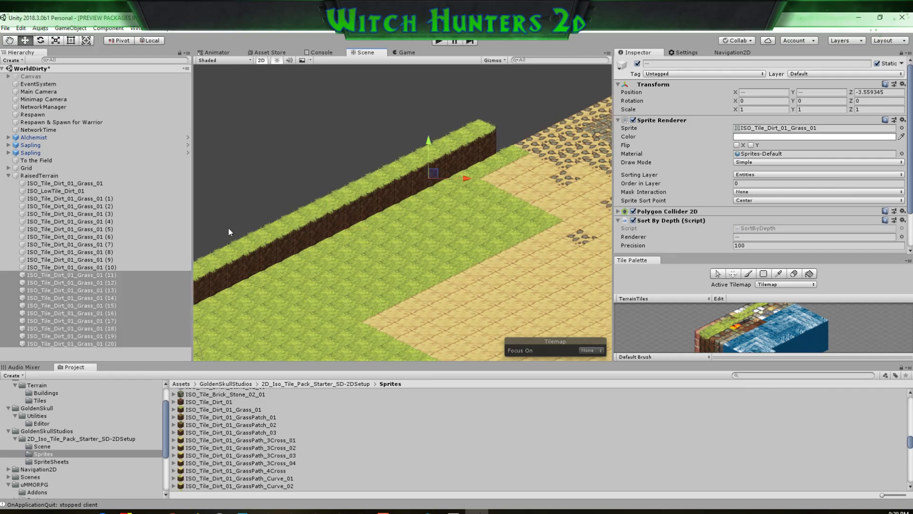
Duplicate the last grass block of the row and place the copy at X 33.4, Y 30.3
{"action": "key", "text": "ctrl+d"}
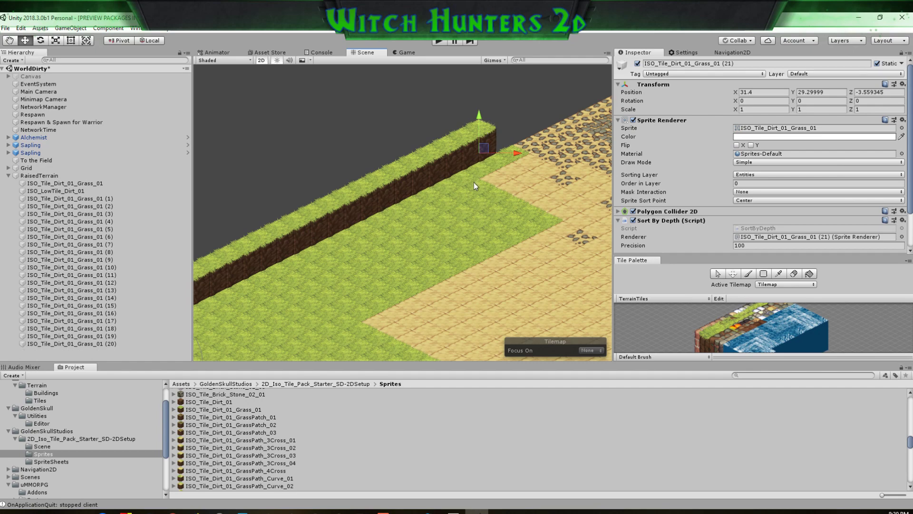
{"action": "mouse_move", "coordinate": [487, 149]}
{"action": "left_mouse_down"}
{"action": "mouse_move", "coordinate": [514, 132]}
{"action": "mouse_move", "coordinate": [490, 146]}
{"action": "mouse_move", "coordinate": [509, 139]}
{"action": "mouse_move", "coordinate": [499, 141]}
{"action": "left_mouse_up"}
Duplicate the row's first grass block twice behind the dirt area, ending at X -12.6, Y 11.3, and select both copies
{"action": "middle_click_drag", "start_coordinate": [376, 256], "coordinate": [536, 212]}
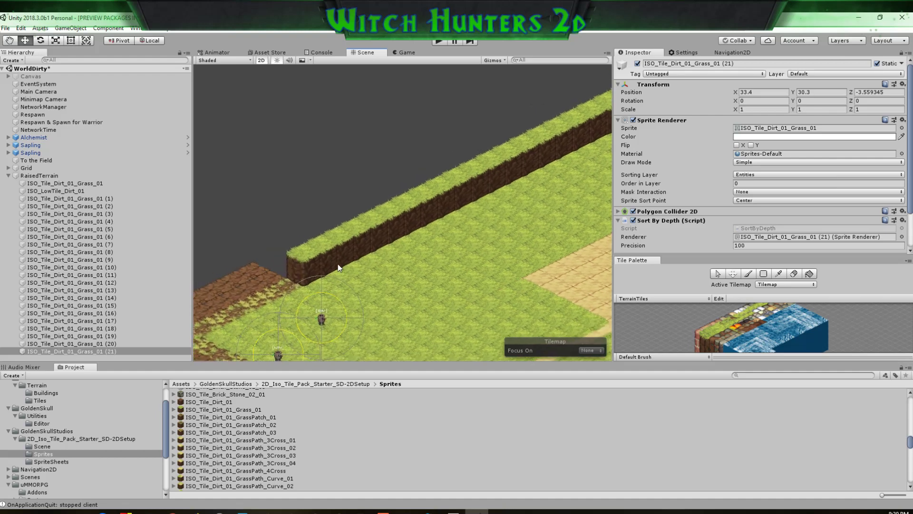
{"action": "left_click", "coordinate": [301, 260]}
{"action": "key", "text": "ctrl+d"}
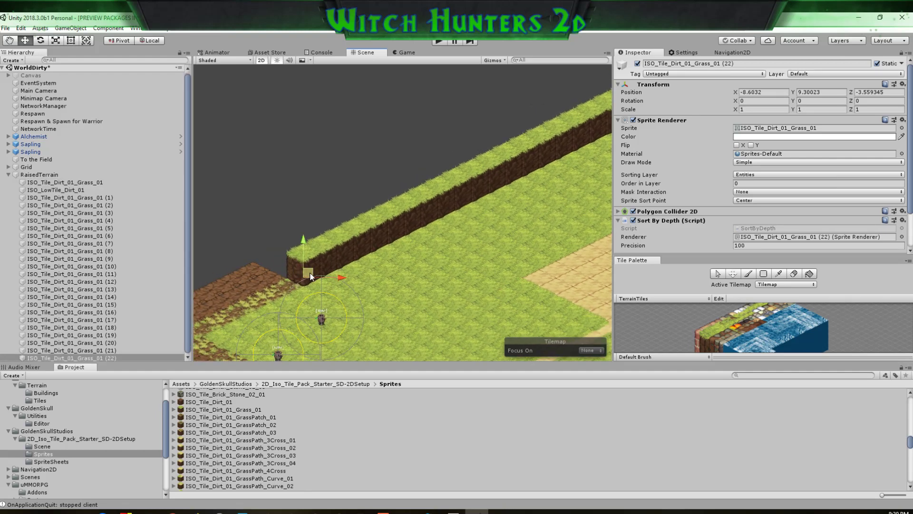
{"action": "left_click_drag", "start_coordinate": [308, 272], "coordinate": [278, 260]}
{"action": "key", "text": "ctrl+d"}
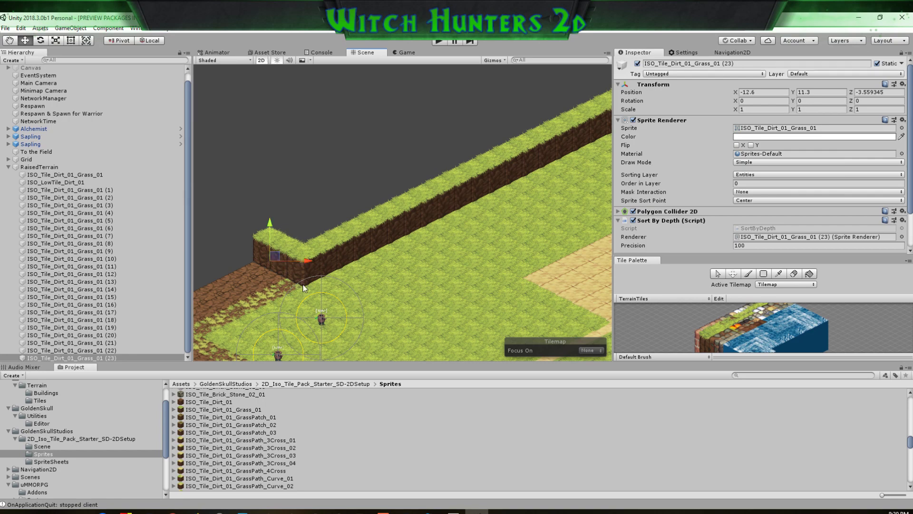
{"action": "left_click", "coordinate": [284, 267], "text": "shift"}
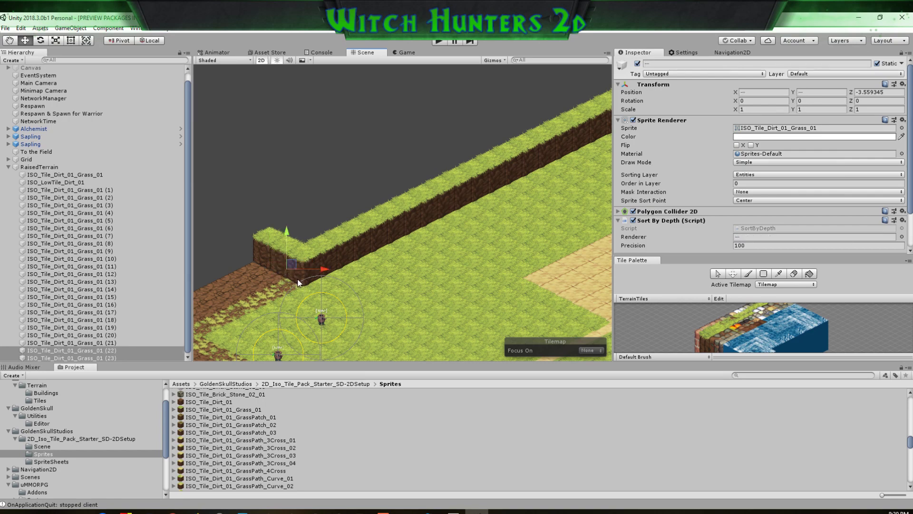
Add the ISO_Tile_Brick_Stone_02_01 sprite as a child of RaisedTerrain and locate the stone block in the scene
{"action": "middle_click_drag", "start_coordinate": [488, 228], "coordinate": [320, 271]}
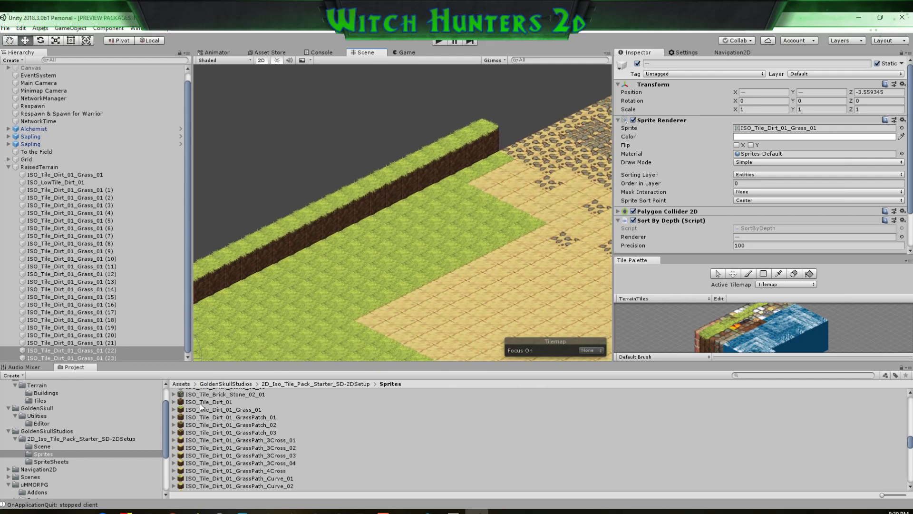
{"action": "scroll", "coordinate": [205, 396], "scroll_direction": "up", "scroll_amount": 2}
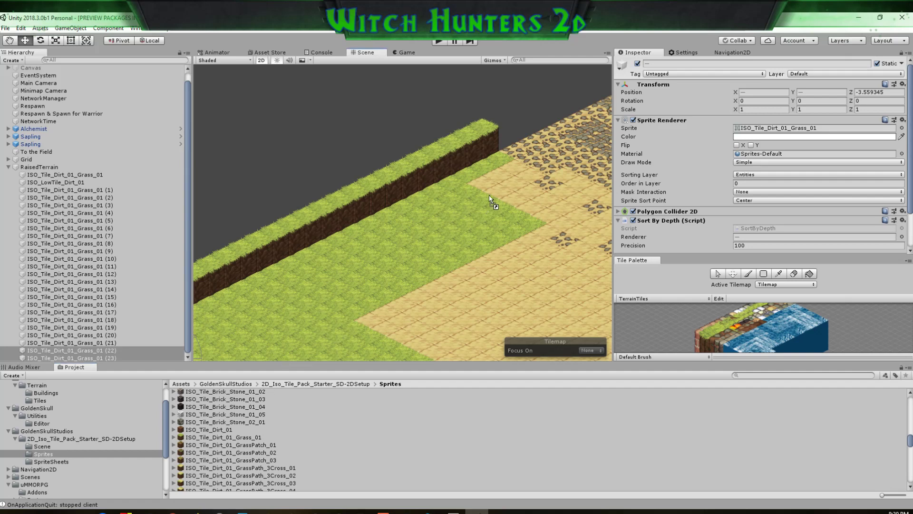
{"action": "left_click_drag", "start_coordinate": [458, 165], "coordinate": [41, 169]}
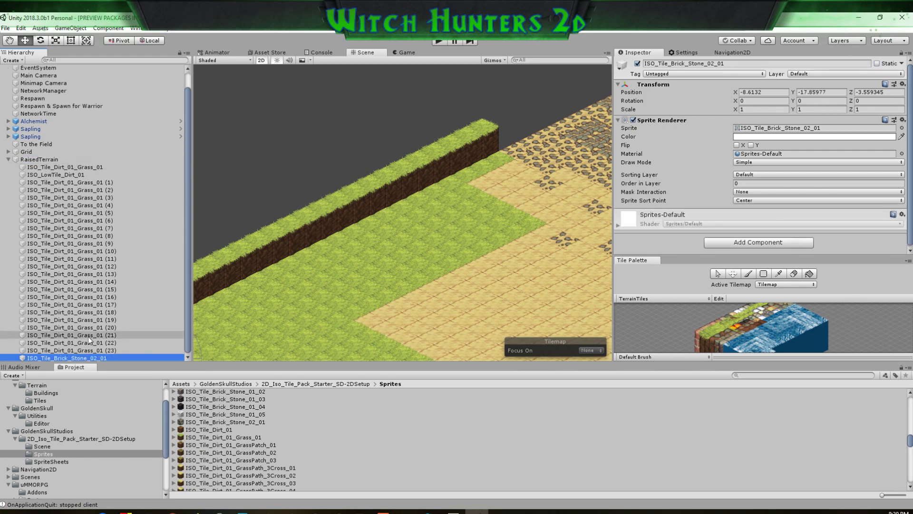
{"action": "scroll", "coordinate": [387, 336], "scroll_direction": "down", "scroll_amount": 2}
{"action": "middle_click_drag", "start_coordinate": [386, 336], "coordinate": [500, 119]}
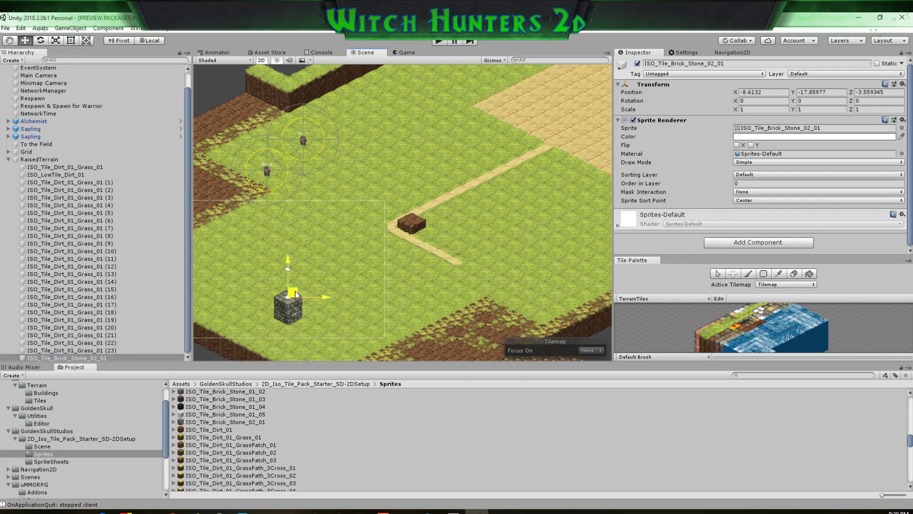
Move the stone block to the far end of the grass block row, at X 35.47, Y 34.15
{"action": "left_click_drag", "start_coordinate": [288, 294], "coordinate": [477, 76]}
{"action": "middle_click_drag", "start_coordinate": [496, 137], "coordinate": [350, 313]}
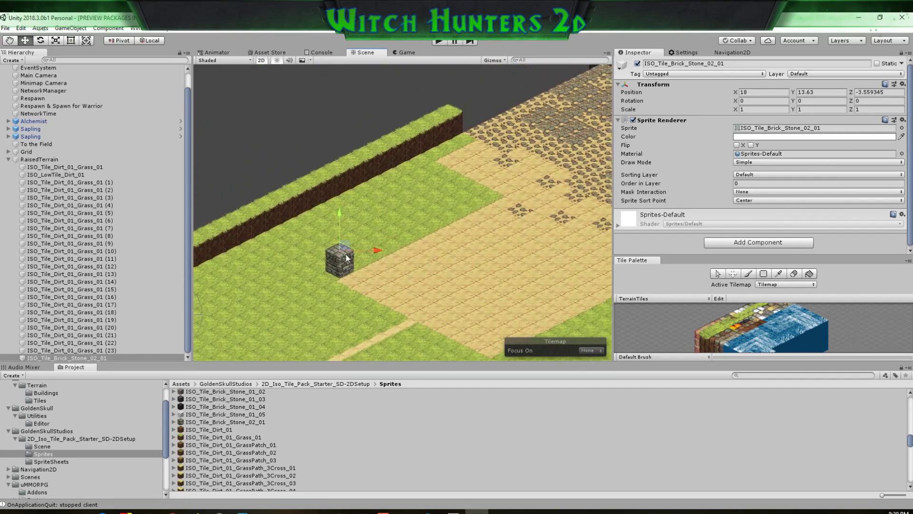
{"action": "left_click_drag", "start_coordinate": [335, 251], "coordinate": [470, 102]}
{"action": "middle_click_drag", "start_coordinate": [484, 164], "coordinate": [442, 223]}
{"action": "scroll", "coordinate": [435, 190], "scroll_direction": "up", "scroll_amount": 2}
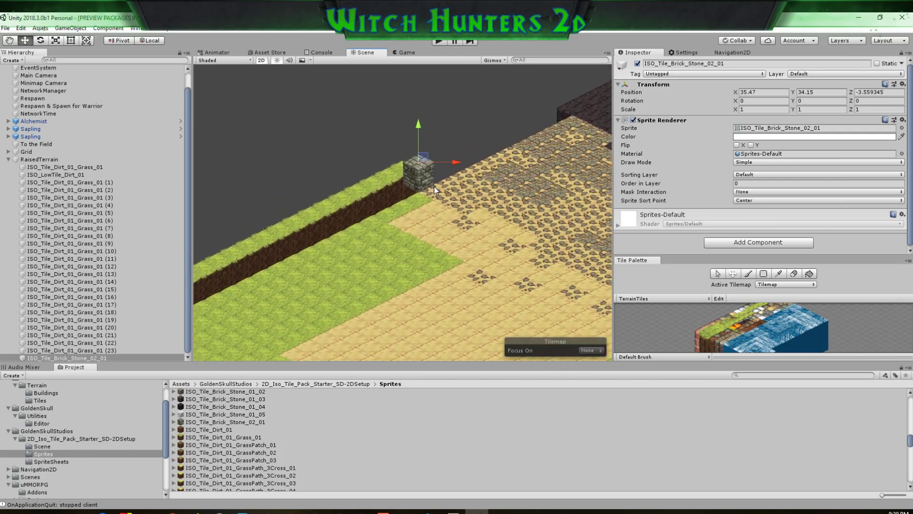
Set the stone block's sorting layer to Entities and add a Sort By Depth component that references its own Sprite Renderer
{"action": "left_click", "coordinate": [757, 175]}
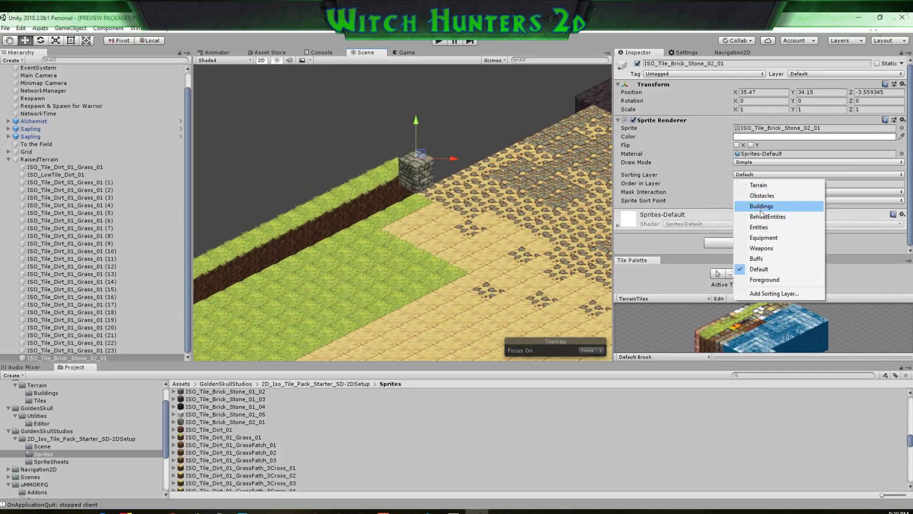
{"action": "left_click", "coordinate": [761, 227]}
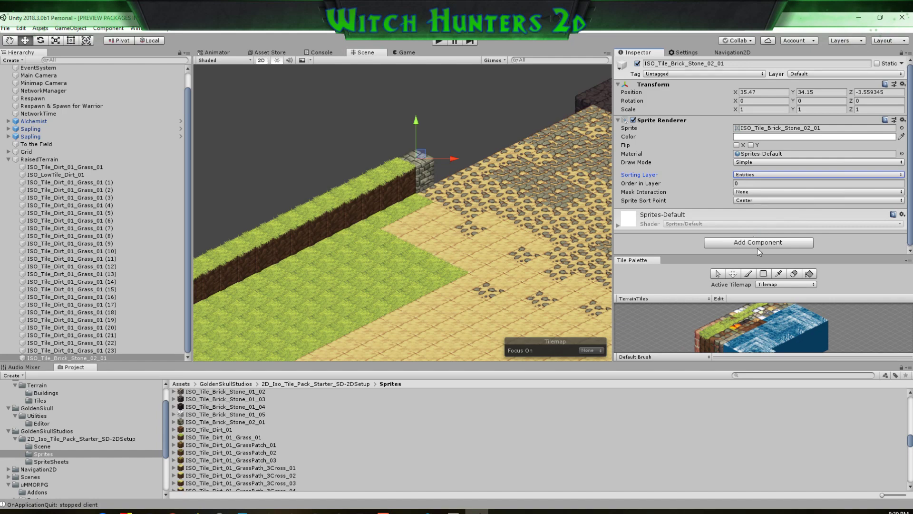
{"action": "left_click", "coordinate": [758, 245]}
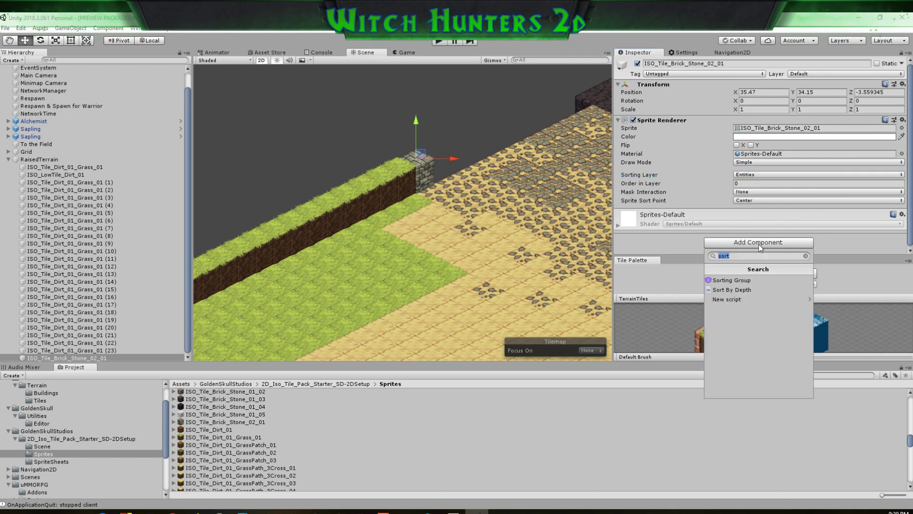
{"action": "left_click", "coordinate": [731, 290]}
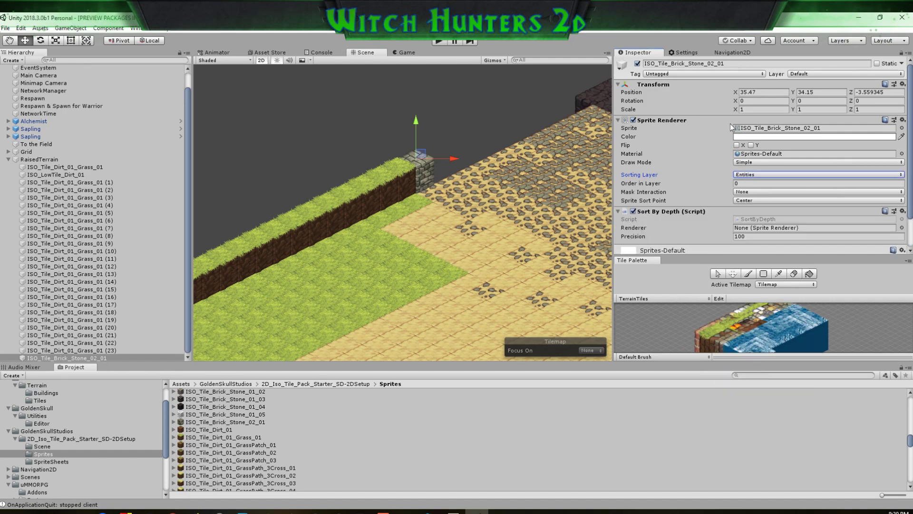
{"action": "left_click_drag", "start_coordinate": [674, 122], "coordinate": [745, 228]}
{"action": "scroll", "coordinate": [744, 229], "scroll_direction": "down", "scroll_amount": 2}
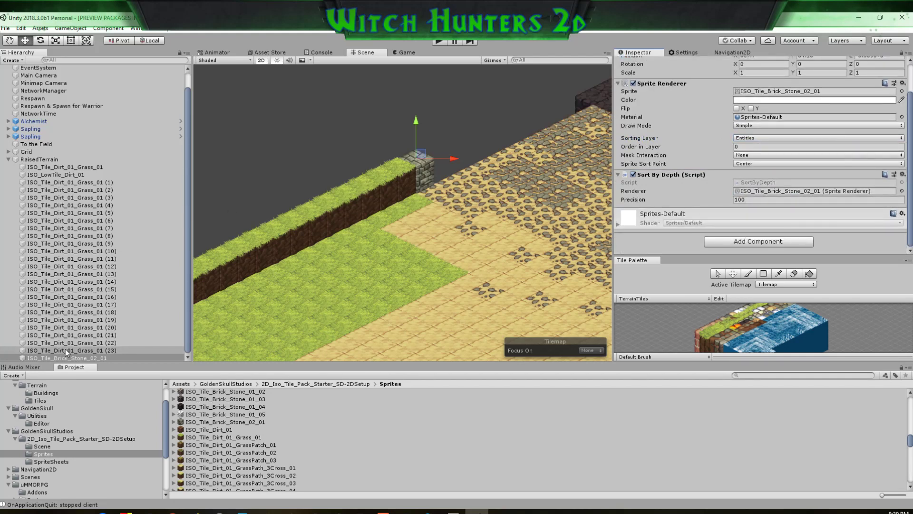
Copy the Polygon Collider 2D from ISO_LowTile_Dirt_01 and paste it as a new component on the stone block
{"action": "left_click", "coordinate": [55, 175]}
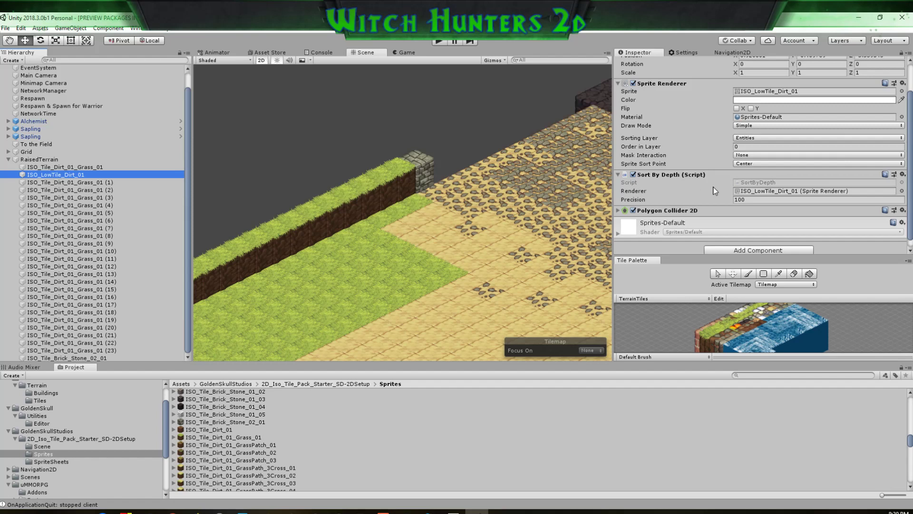
{"action": "right_click", "coordinate": [685, 211]}
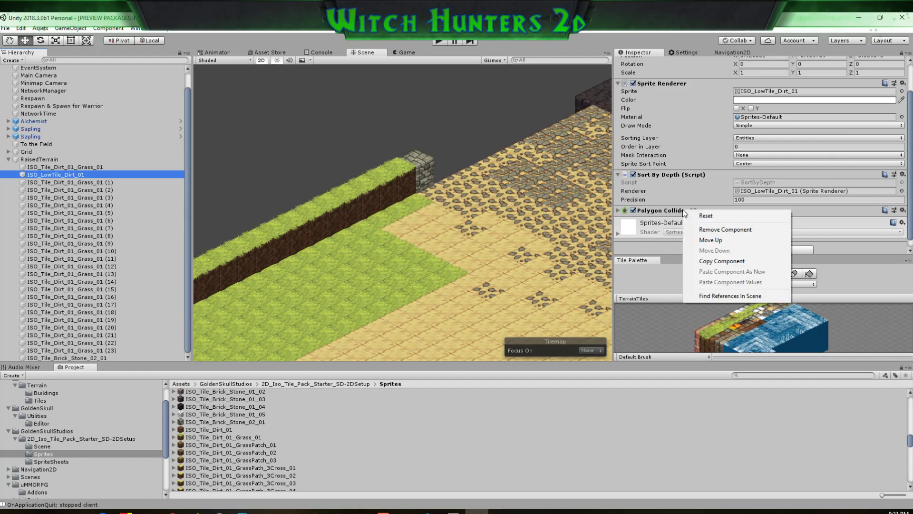
{"action": "left_click", "coordinate": [720, 261]}
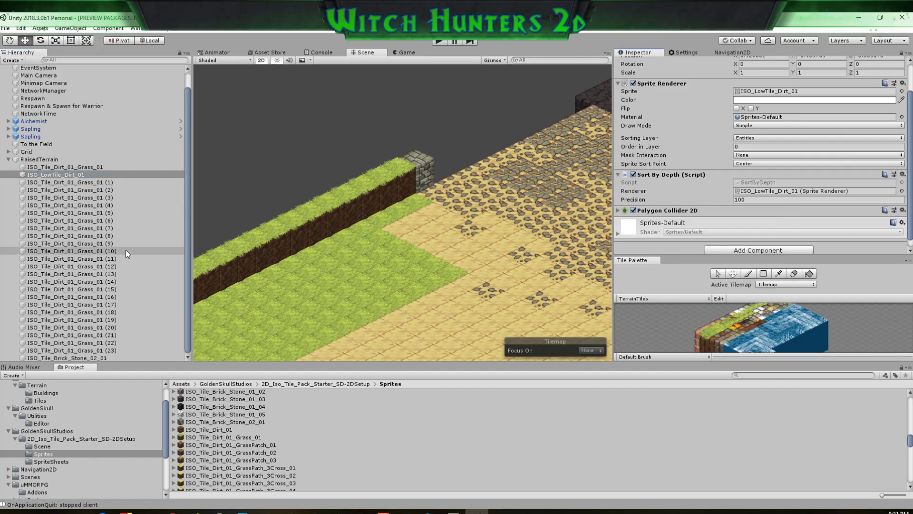
{"action": "left_click", "coordinate": [73, 356]}
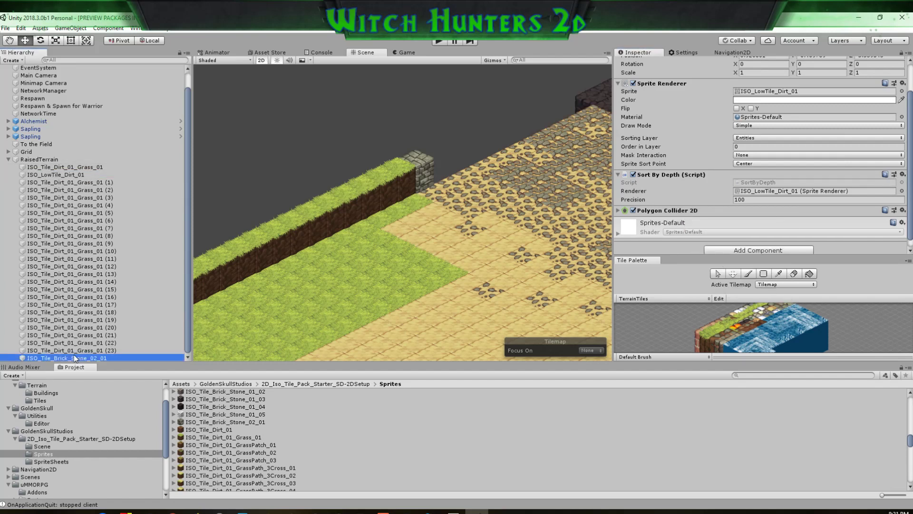
{"action": "right_click", "coordinate": [664, 174]}
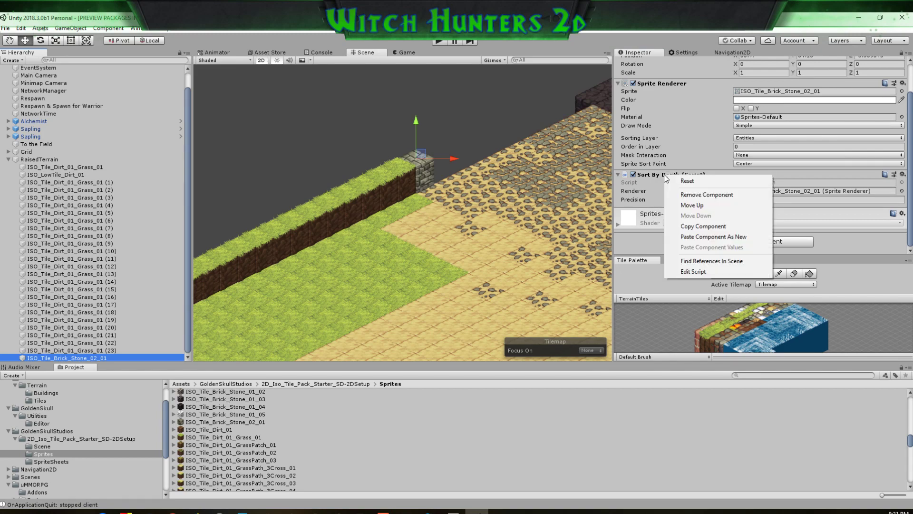
{"action": "left_click", "coordinate": [714, 237]}
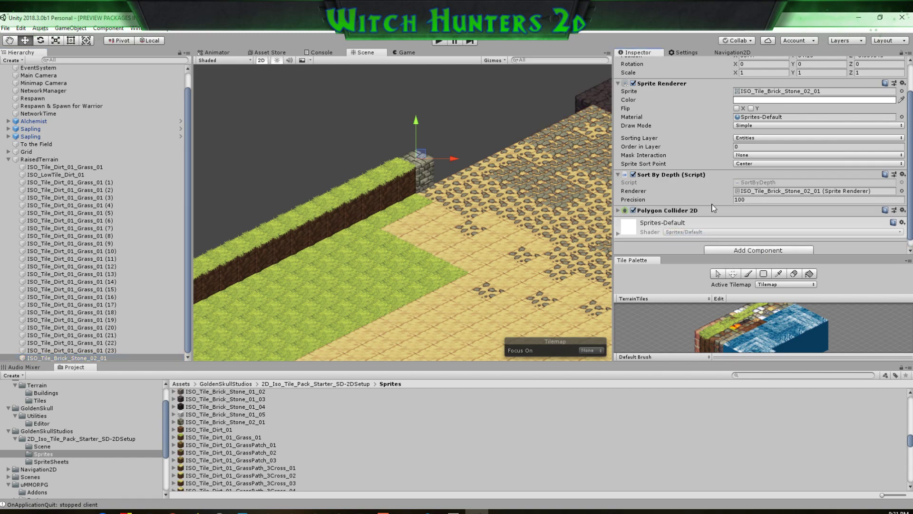
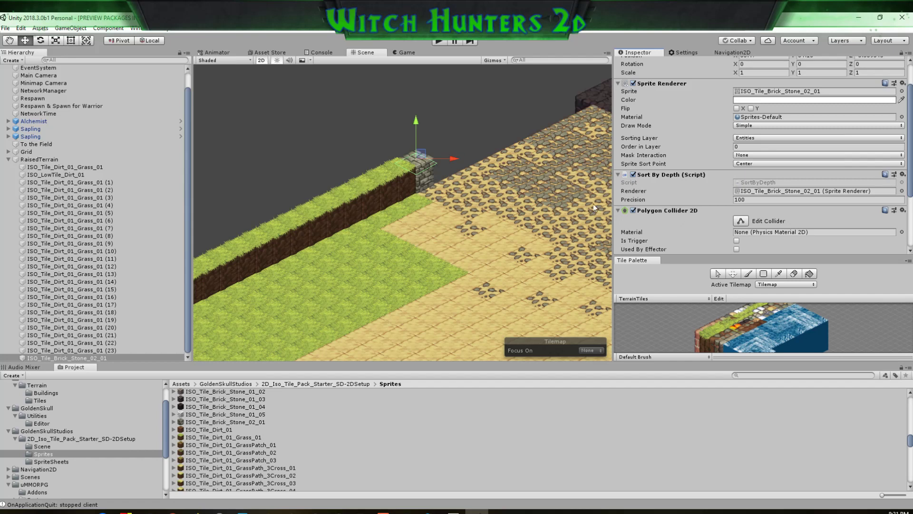
Copy the Polygon Collider 2D of grass block (20) and paste its values into the stone block's collider
{"action": "left_click", "coordinate": [128, 327]}
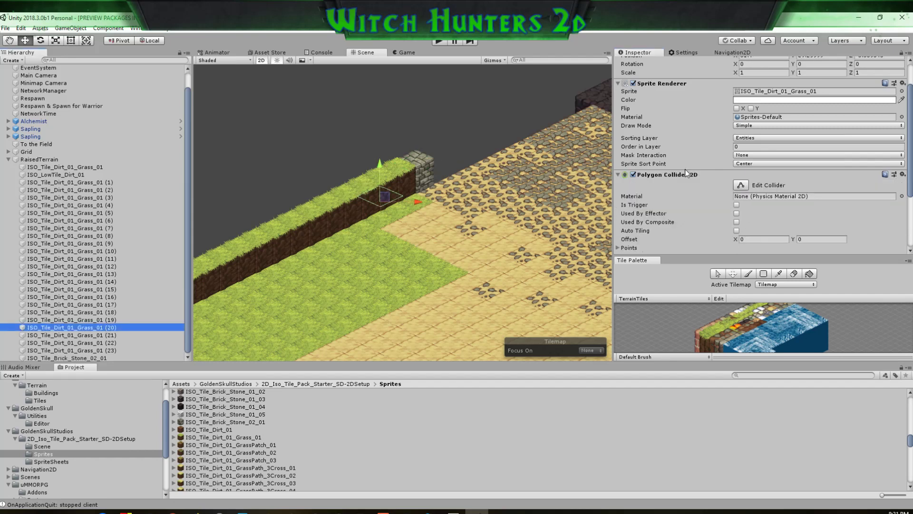
{"action": "right_click", "coordinate": [675, 179]}
{"action": "left_click", "coordinate": [714, 227]}
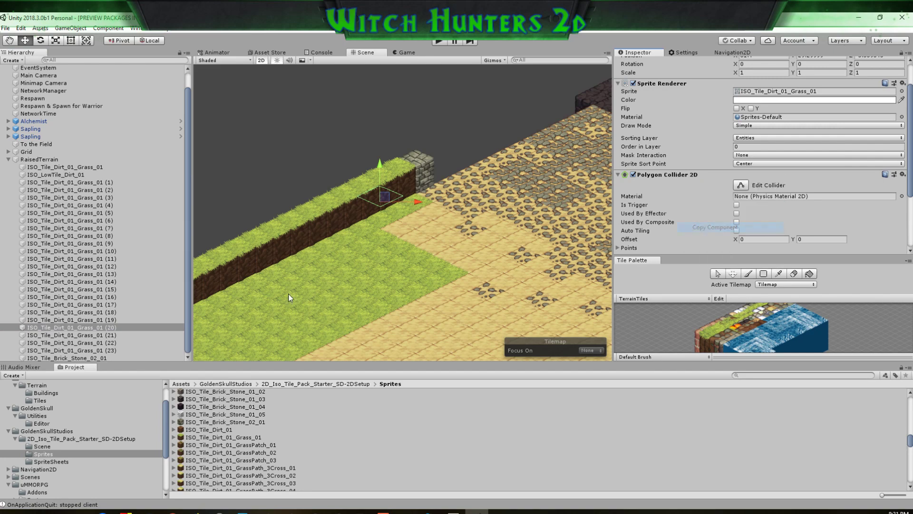
{"action": "left_click", "coordinate": [91, 357]}
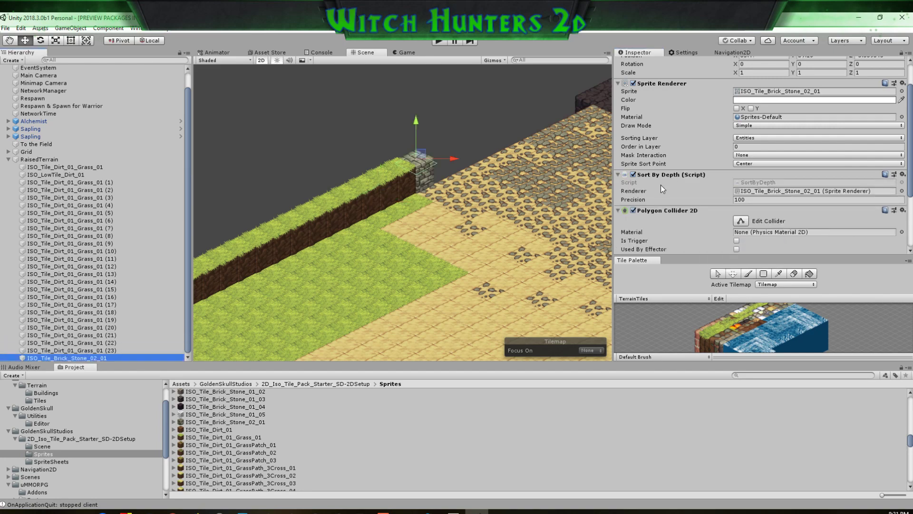
{"action": "right_click", "coordinate": [664, 212]}
{"action": "left_click", "coordinate": [676, 281]}
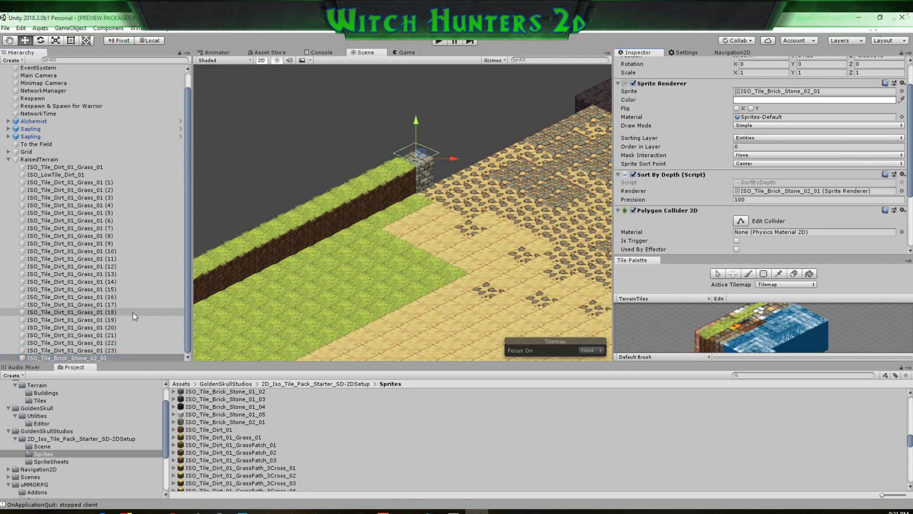
{"action": "left_click", "coordinate": [71, 341]}
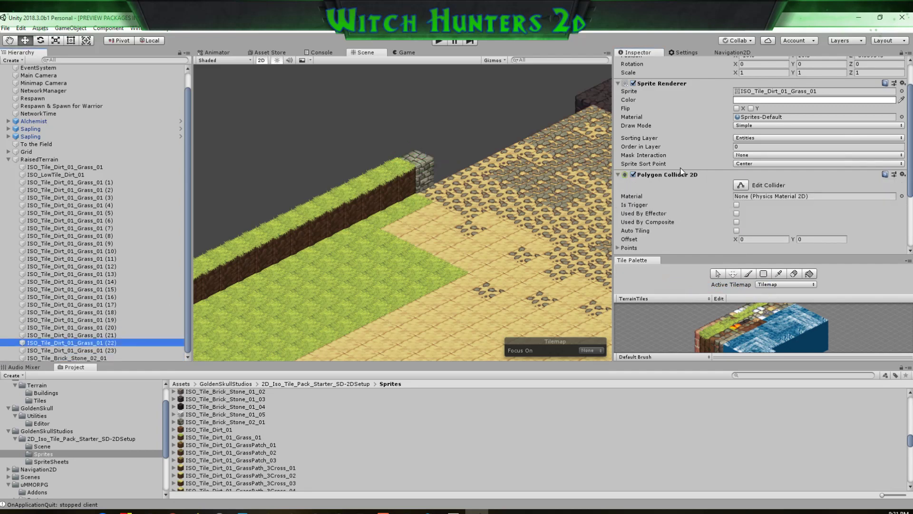
{"action": "left_click", "coordinate": [654, 175]}
{"action": "left_click", "coordinate": [679, 175]}
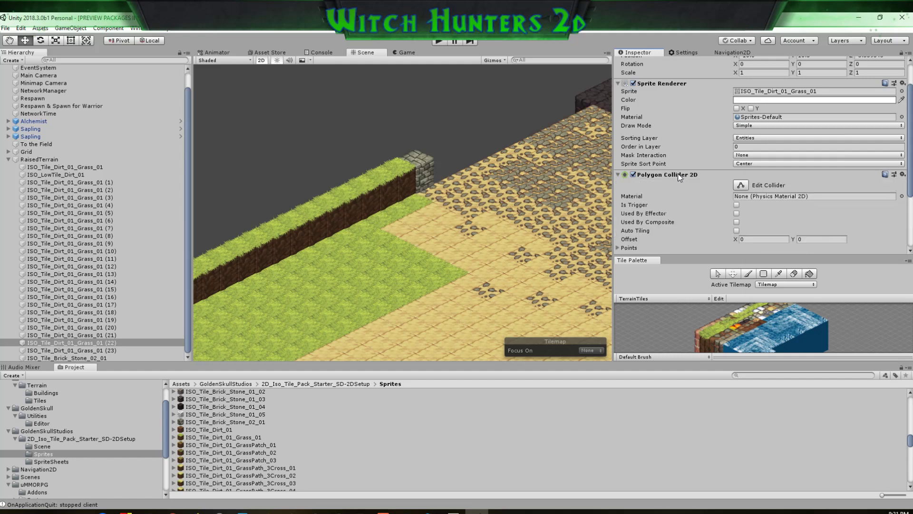
{"action": "left_click", "coordinate": [741, 186]}
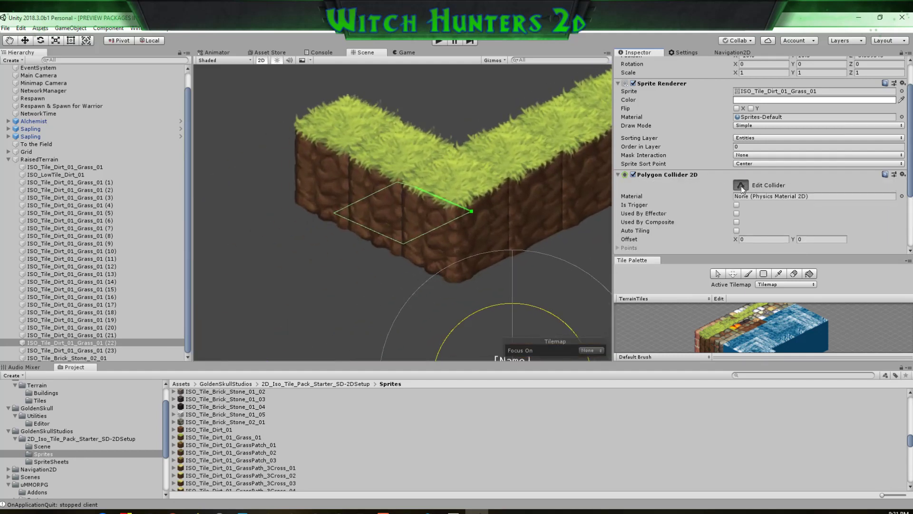
{"action": "left_click", "coordinate": [741, 186]}
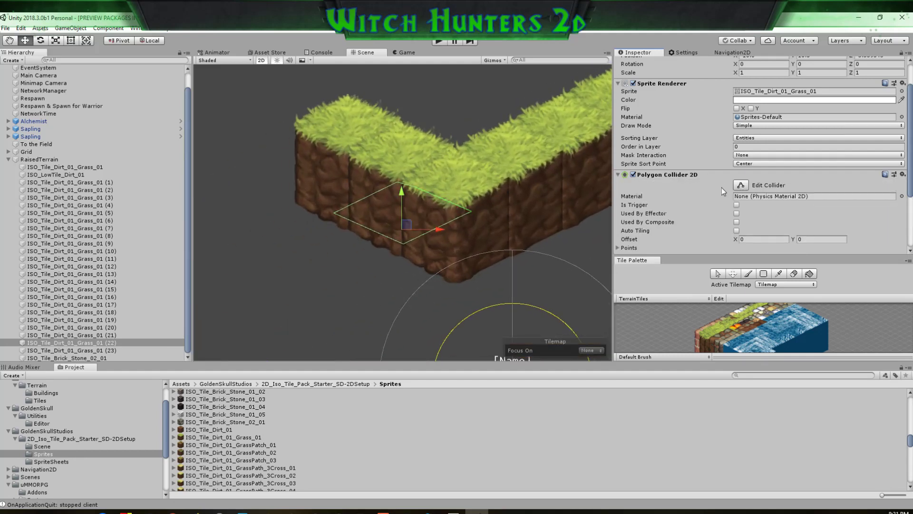
{"action": "left_click", "coordinate": [53, 351]}
Reshape the stone block's polygon collider by moving its corner points down into a diamond around the block's base
{"action": "left_click", "coordinate": [67, 358]}
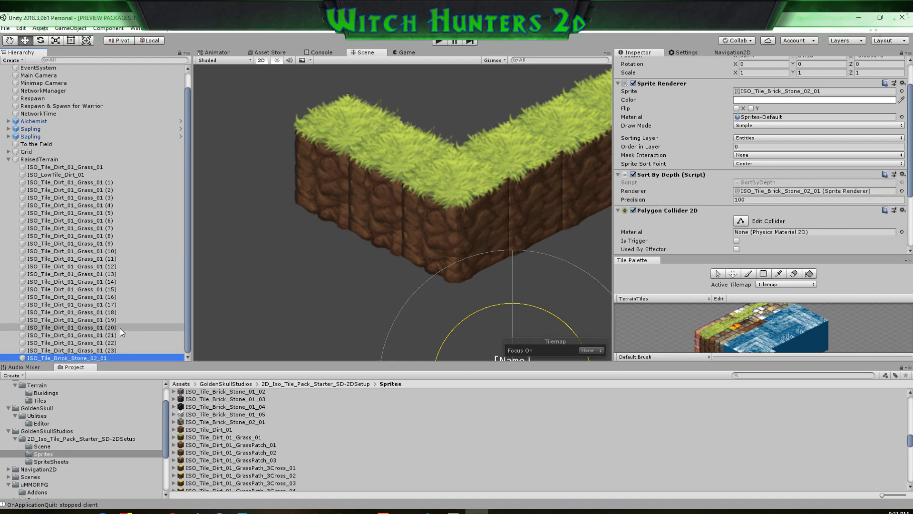
{"action": "key", "text": "f"}
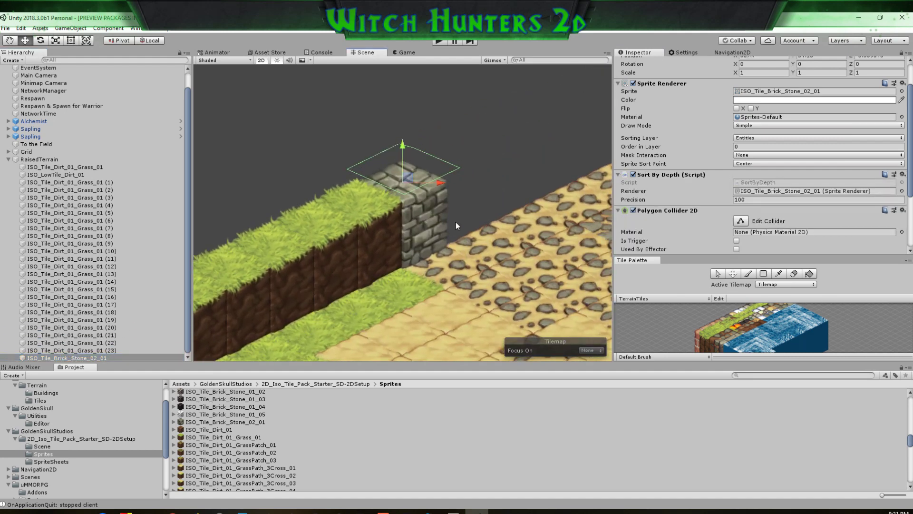
{"action": "left_click", "coordinate": [741, 221]}
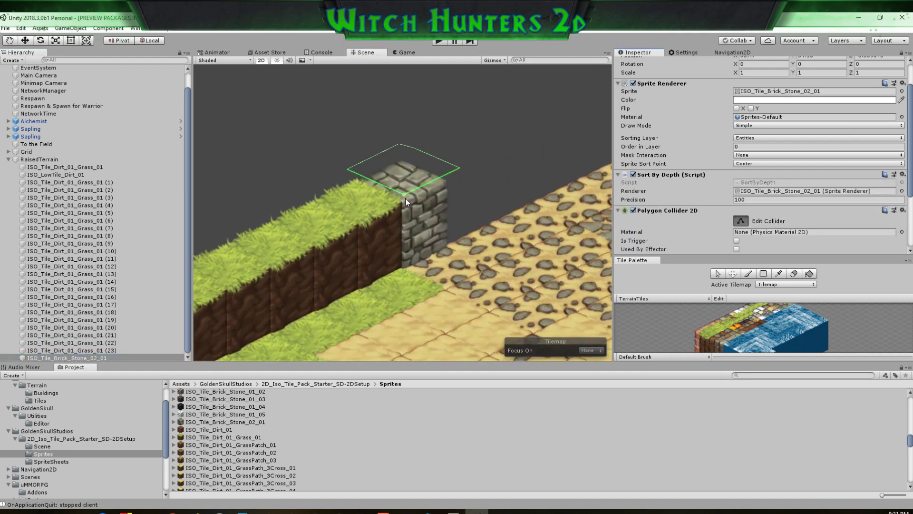
{"action": "left_click_drag", "start_coordinate": [405, 198], "coordinate": [404, 258]}
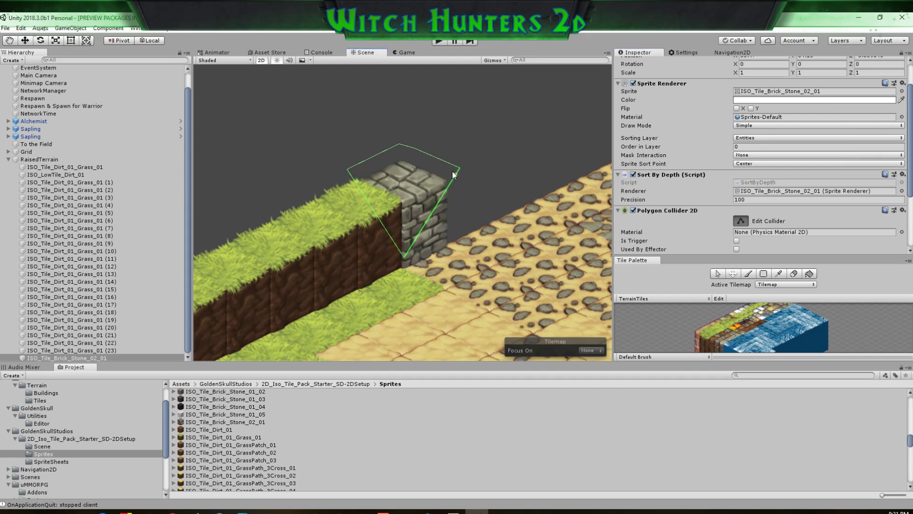
{"action": "left_click_drag", "start_coordinate": [458, 167], "coordinate": [452, 233]}
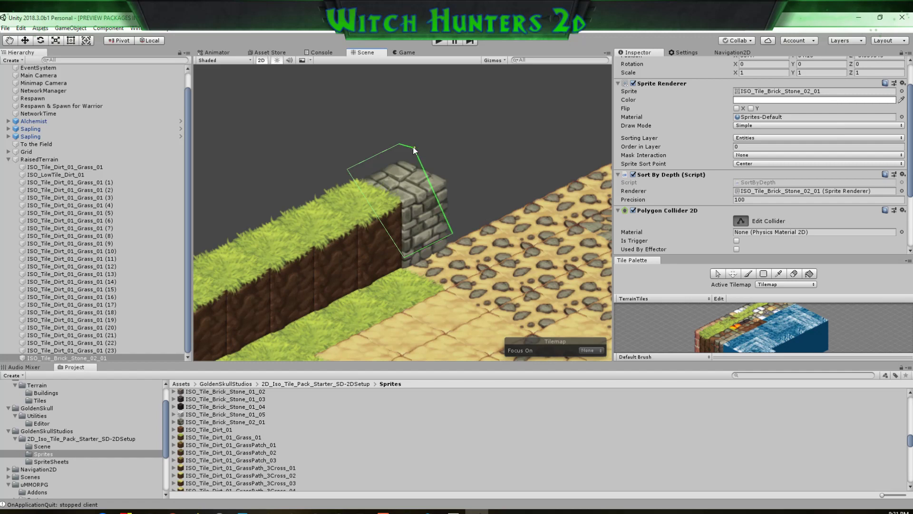
{"action": "left_click_drag", "start_coordinate": [413, 146], "coordinate": [405, 207]}
{"action": "left_click_drag", "start_coordinate": [399, 145], "coordinate": [407, 211]}
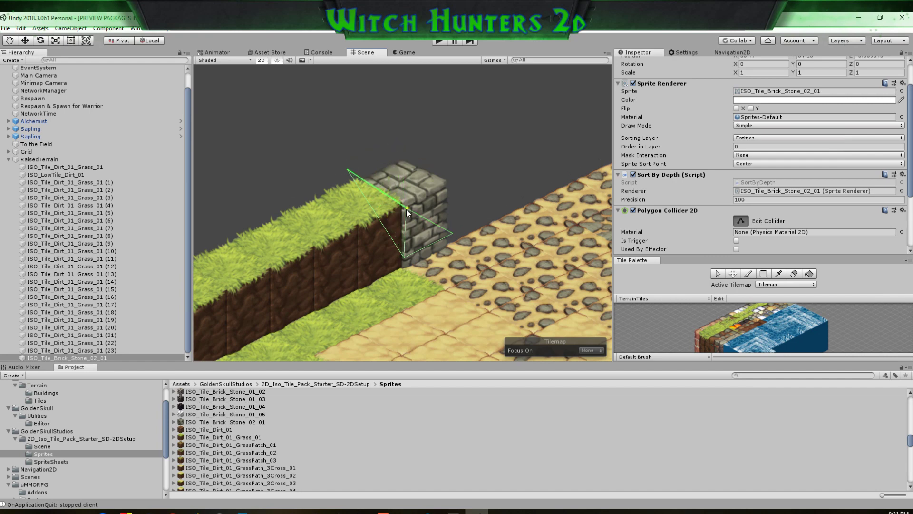
{"action": "left_click_drag", "start_coordinate": [348, 170], "coordinate": [360, 233]}
{"action": "mouse_move", "coordinate": [405, 208]}
{"action": "left_mouse_down"}
{"action": "mouse_move", "coordinate": [405, 194]}
{"action": "mouse_move", "coordinate": [406, 208]}
{"action": "left_mouse_up"}
{"action": "left_click_drag", "start_coordinate": [352, 230], "coordinate": [346, 222]}
{"action": "left_click", "coordinate": [741, 220]}
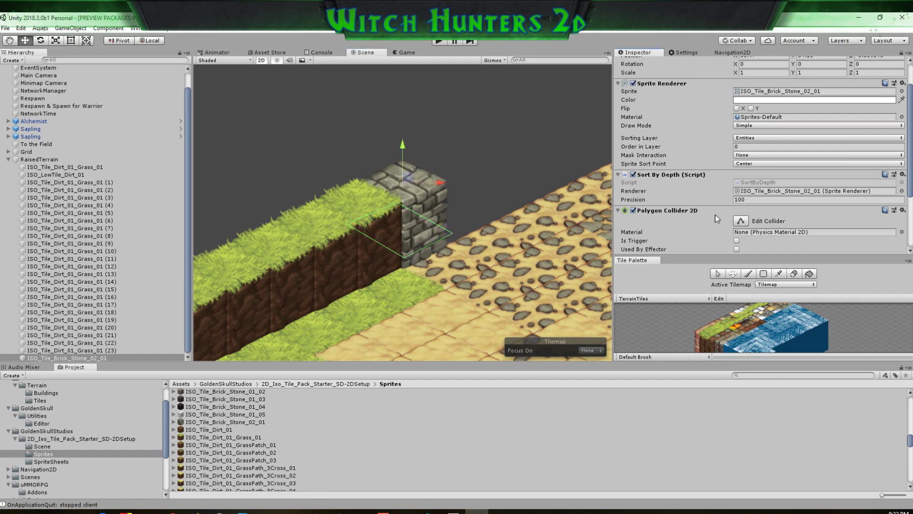
Mark the stone block as Static and bake the Navigation2D mesh around the raised terrain
{"action": "scroll", "coordinate": [743, 81], "scroll_direction": "up", "scroll_amount": 2}
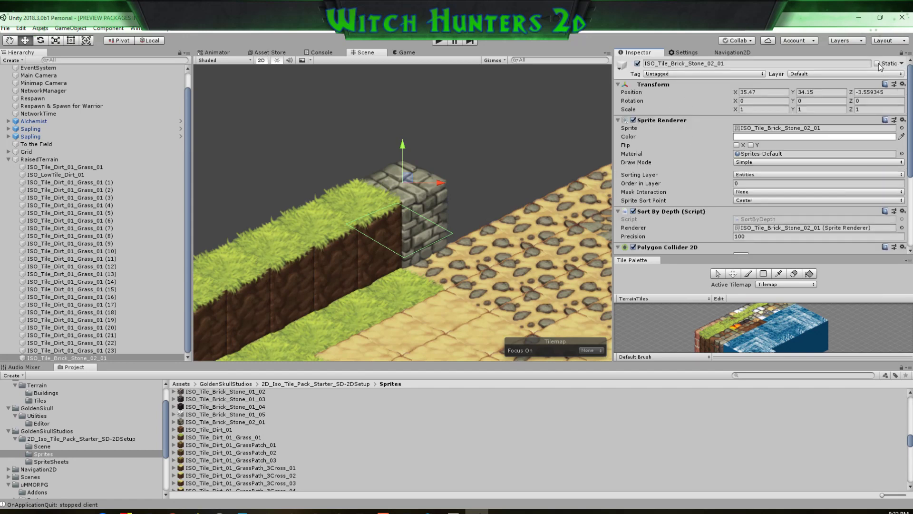
{"action": "left_click", "coordinate": [346, 245]}
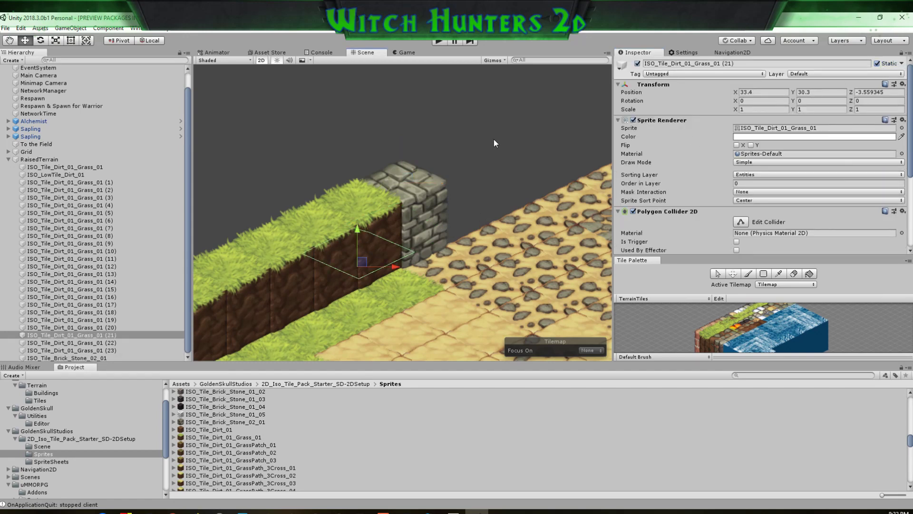
{"action": "left_click", "coordinate": [739, 52]}
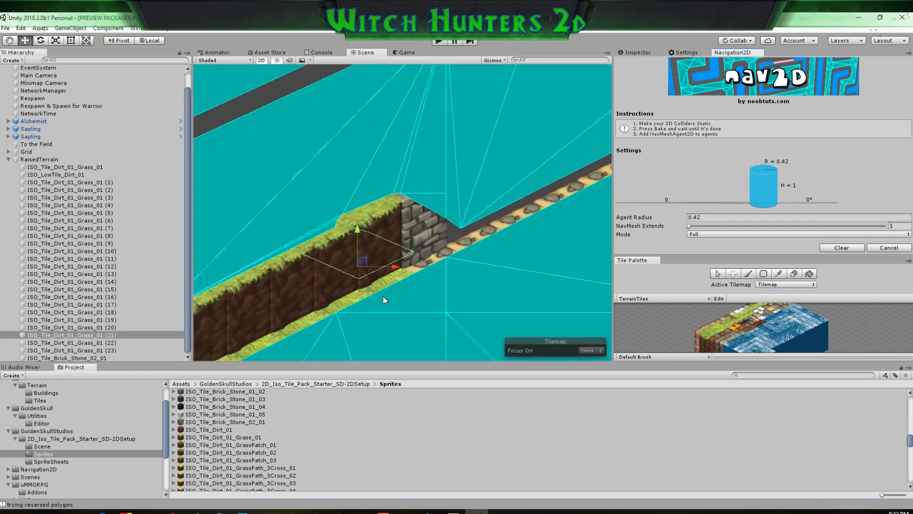
{"action": "scroll", "coordinate": [383, 297], "scroll_direction": "down", "scroll_amount": 6}
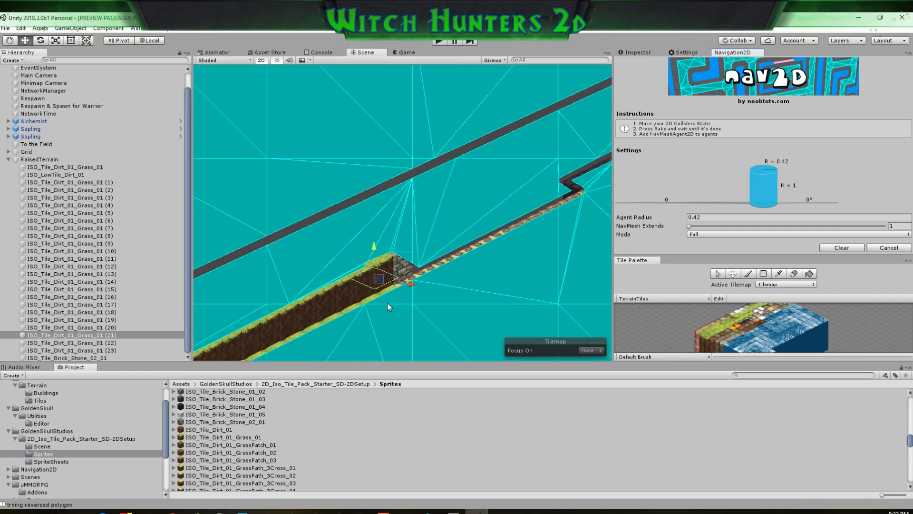
{"action": "middle_click_drag", "start_coordinate": [352, 318], "coordinate": [430, 233]}
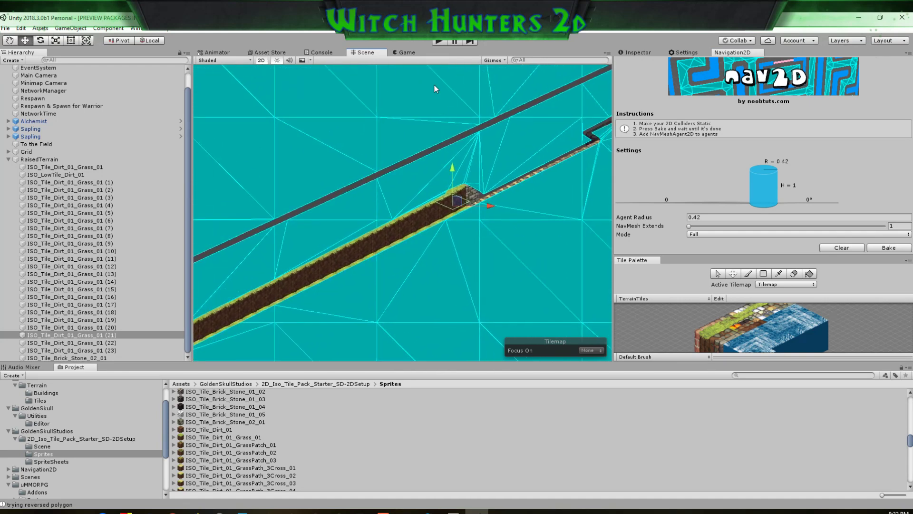
Clear the console log and bring the scene view and object properties back up, focused on the end of the grass wall
{"action": "left_click", "coordinate": [363, 53]}
{"action": "left_click", "coordinate": [321, 52]}
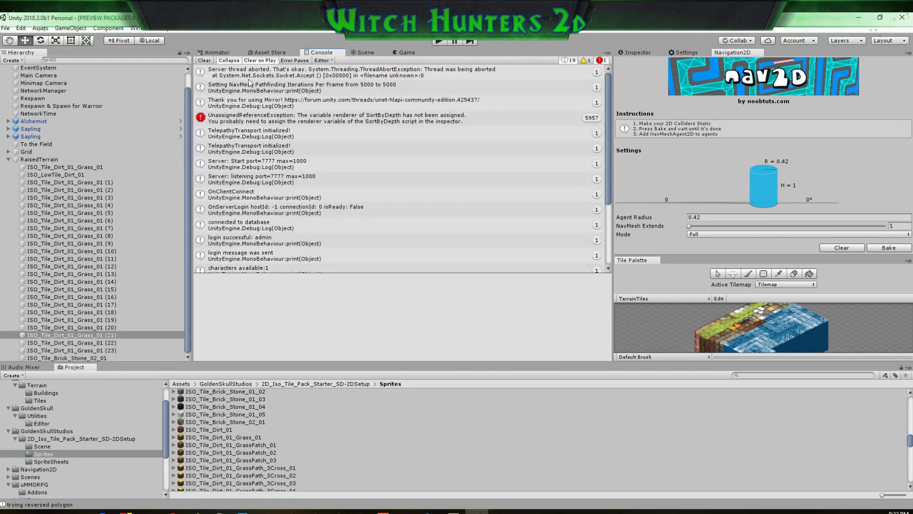
{"action": "left_click", "coordinate": [204, 61]}
{"action": "left_click", "coordinate": [358, 52]}
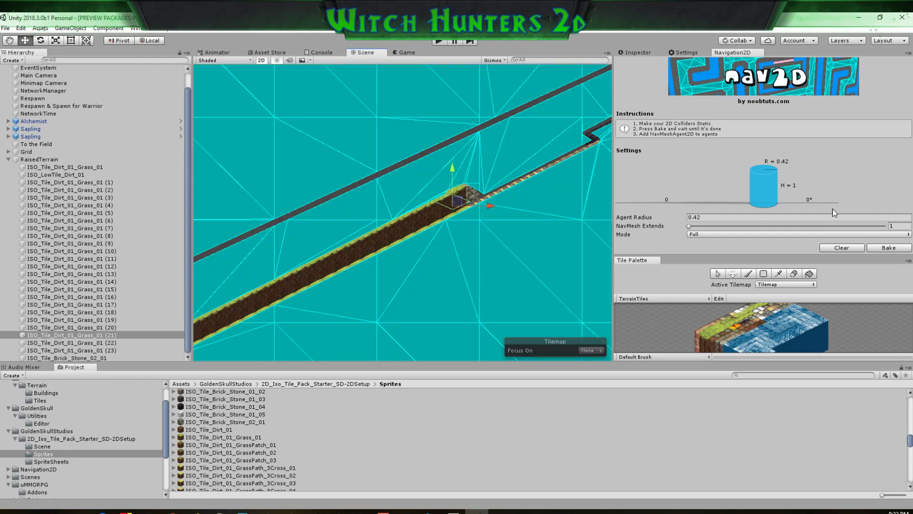
{"action": "left_click", "coordinate": [635, 52]}
{"action": "scroll", "coordinate": [500, 205], "scroll_direction": "up", "scroll_amount": 5}
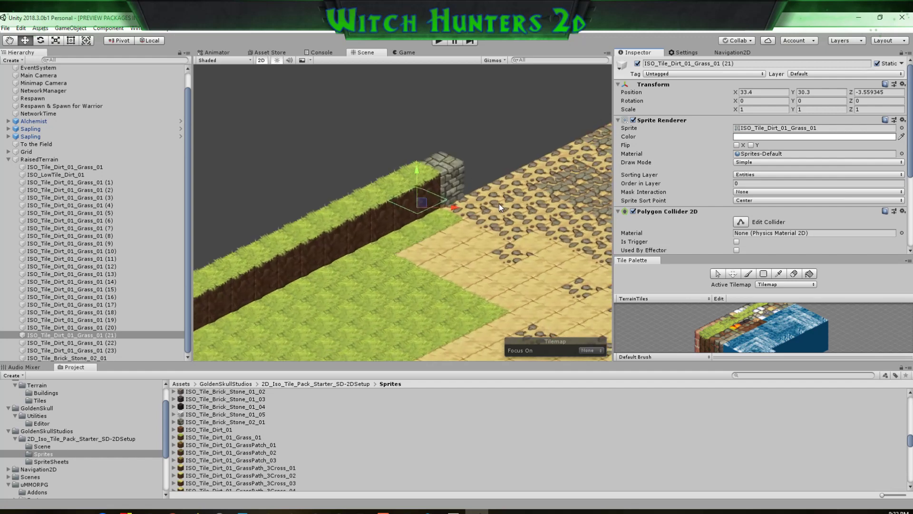
Try the ISO_Tile_Brick_Stone_01_04 sprite on the stone block and restore its ISO_Tile_Brick_Stone_02_01 sprite
{"action": "left_click", "coordinate": [440, 165]}
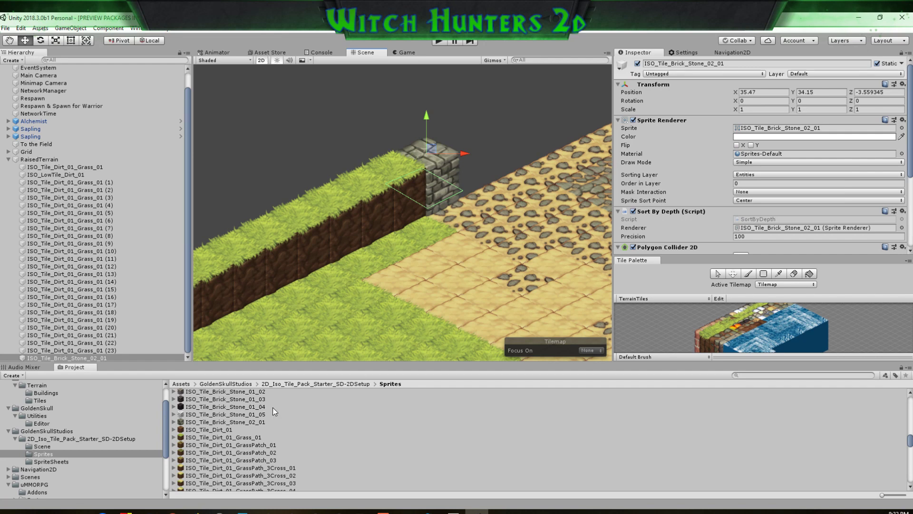
{"action": "left_click_drag", "start_coordinate": [193, 423], "coordinate": [782, 130]}
{"action": "left_click", "coordinate": [175, 423]}
{"action": "left_click_drag", "start_coordinate": [196, 429], "coordinate": [776, 129]}
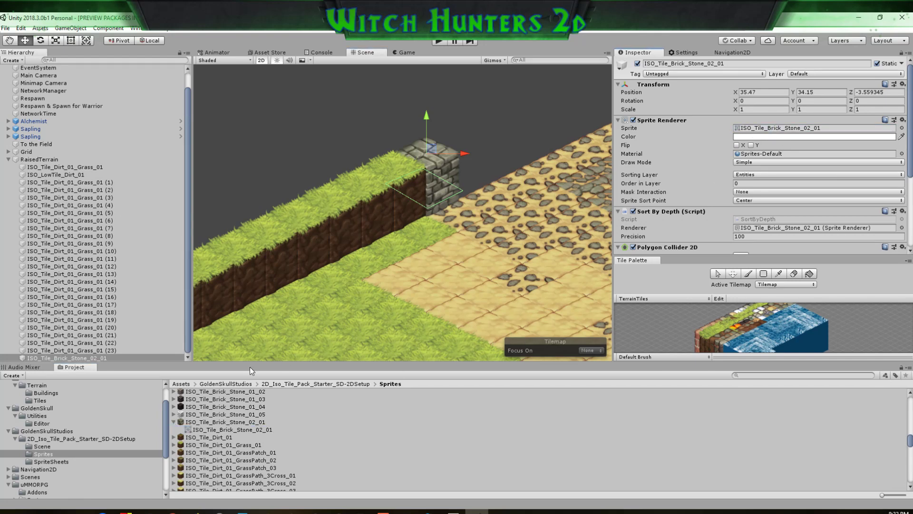
{"action": "left_click", "coordinate": [174, 407]}
{"action": "left_click_drag", "start_coordinate": [207, 415], "coordinate": [794, 131]}
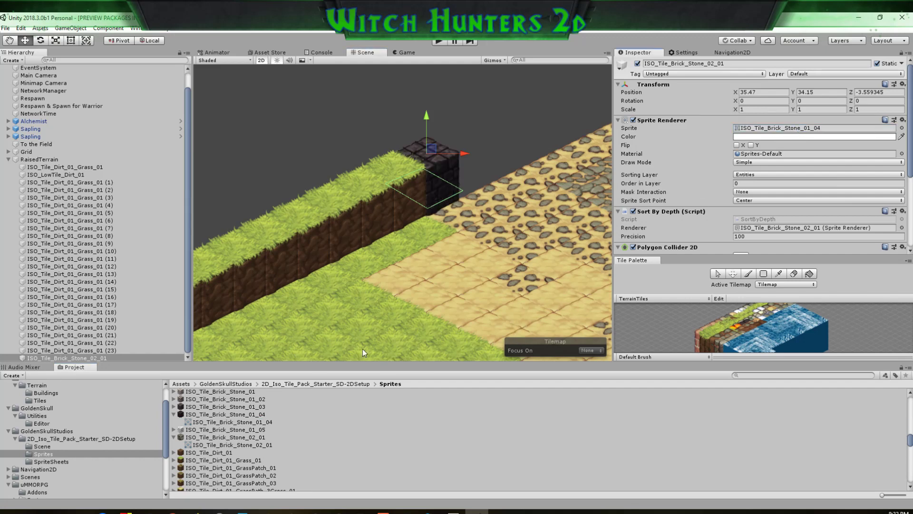
{"action": "left_click_drag", "start_coordinate": [200, 445], "coordinate": [804, 129]}
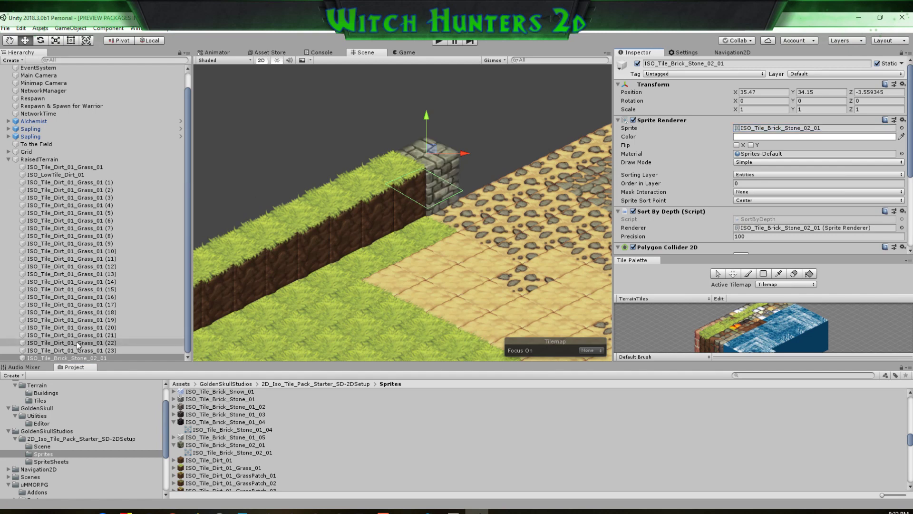
Extend the stone wall along the map edge with three copies of the block, each offset 2 in X and 1 in Y
{"action": "left_click", "coordinate": [73, 358]}
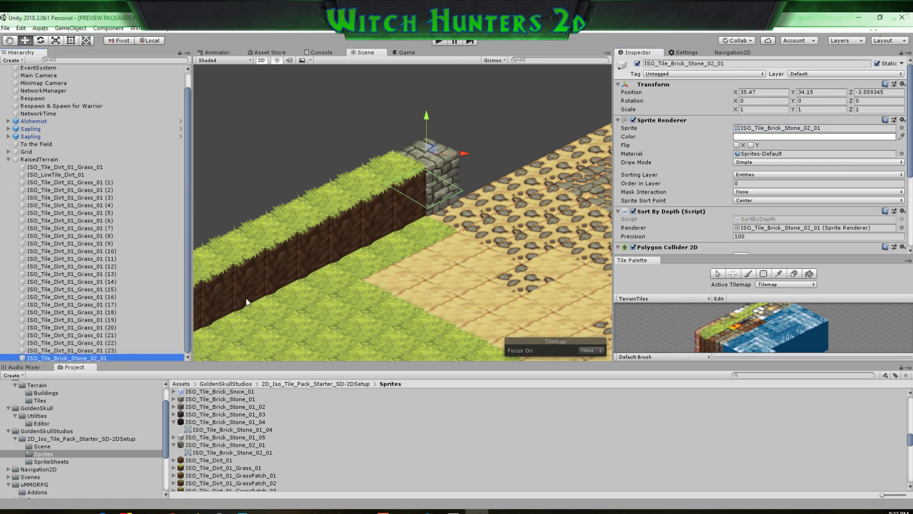
{"action": "key", "text": "ctrl+d"}
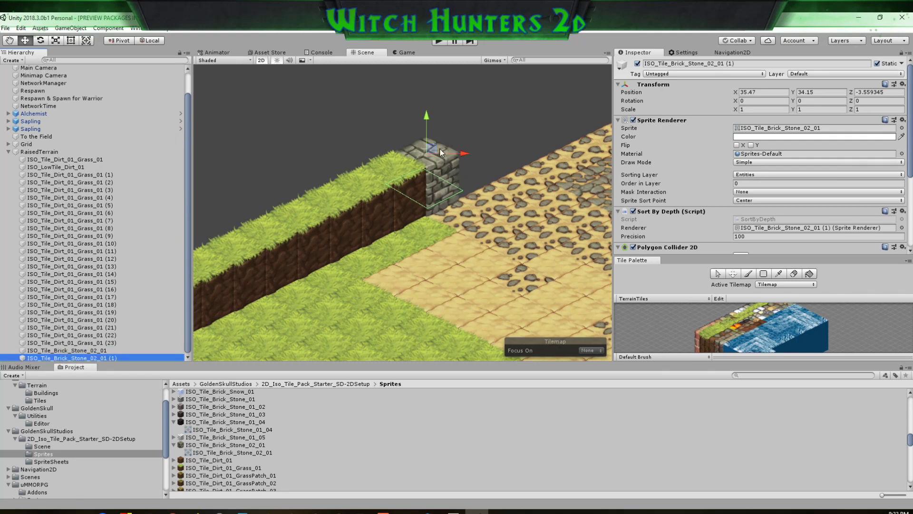
{"action": "left_click_drag", "start_coordinate": [432, 148], "coordinate": [530, 98], "text": "ctrl"}
{"action": "key", "text": "ctrl+d"}
{"action": "key", "text": "ctrl+d"}
{"action": "middle_click_drag", "start_coordinate": [542, 155], "coordinate": [379, 226]}
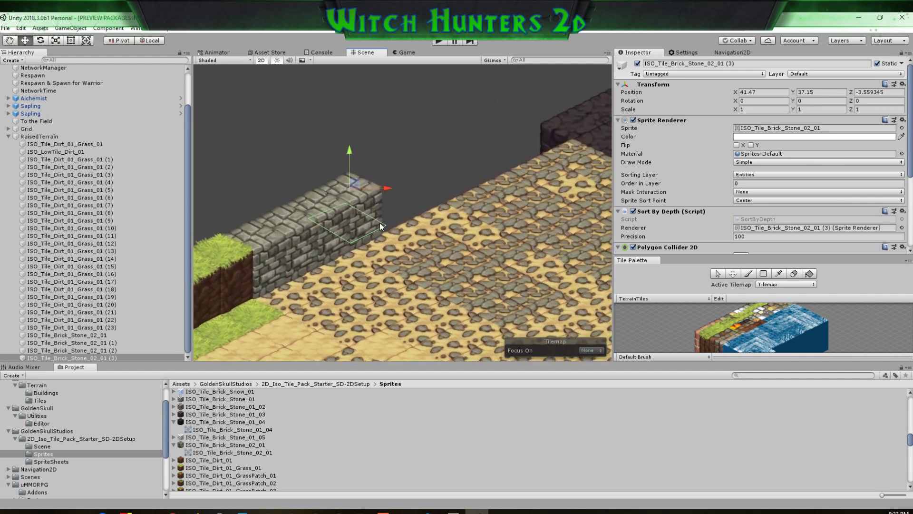
Continue the stone wall with six more copies at the same spacing, up to the start of the dark stone floor
{"action": "key", "text": "ctrl+d"}
{"action": "left_click_drag", "start_coordinate": [356, 185], "coordinate": [549, 92], "text": "ctrl"}
{"action": "key", "text": "ctrl+d"}
{"action": "key", "text": "ctrl+d"}
{"action": "key", "text": "ctrl+d"}
{"action": "key", "text": "ctrl+d"}
{"action": "key", "text": "ctrl+d"}
{"action": "middle_click_drag", "start_coordinate": [551, 168], "coordinate": [453, 249]}
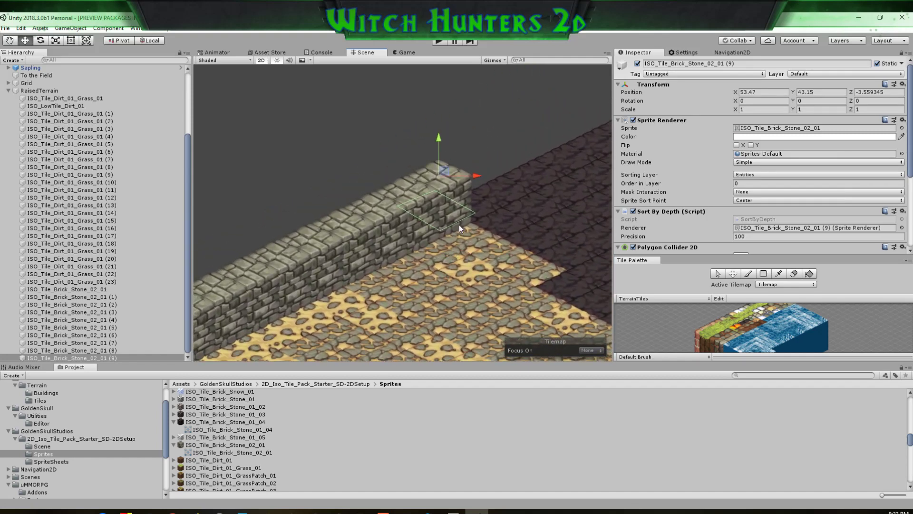
Duplicate the last stone block and place it behind the wall's end at about X 51.12, Y 44.03
{"action": "key", "text": "ctrl+d"}
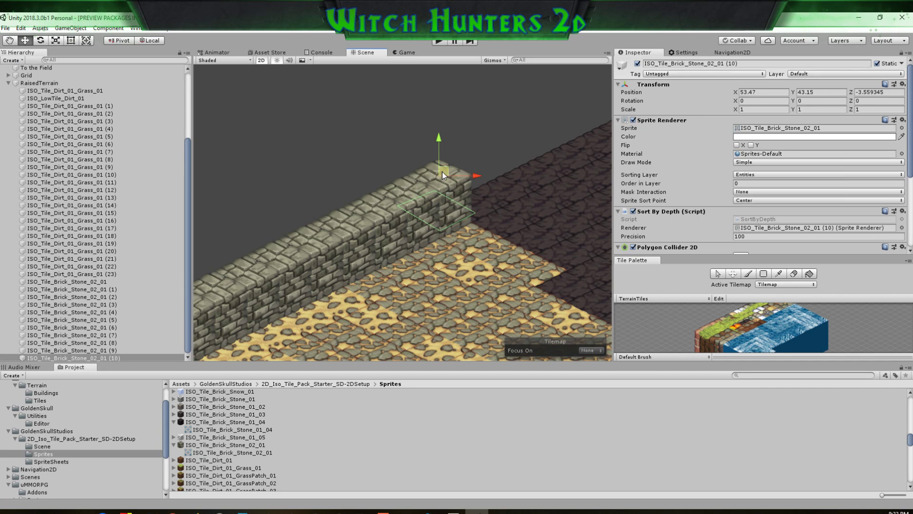
{"action": "mouse_move", "coordinate": [442, 175]}
{"action": "left_mouse_down"}
{"action": "mouse_move", "coordinate": [404, 156]}
{"action": "mouse_move", "coordinate": [446, 162]}
{"action": "left_mouse_up"}
{"action": "left_click_drag", "start_coordinate": [405, 119], "coordinate": [405, 121]}
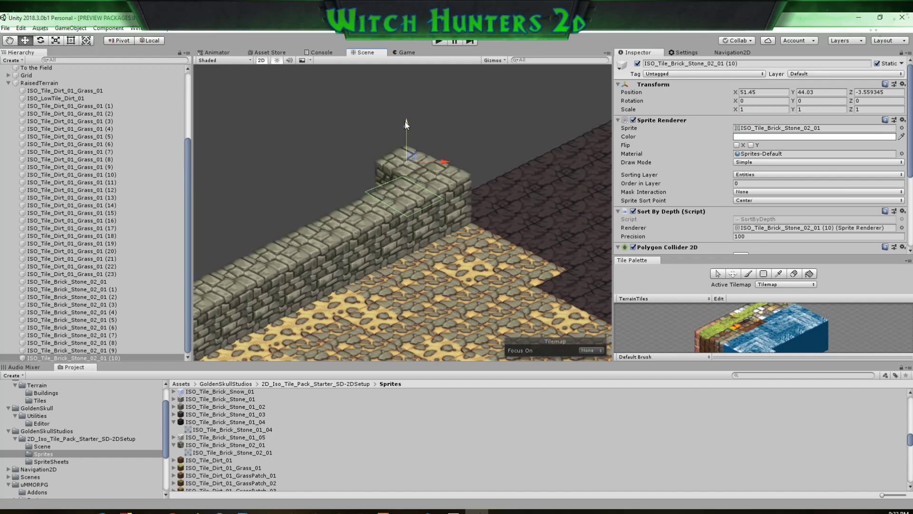
{"action": "left_click_drag", "start_coordinate": [444, 162], "coordinate": [438, 164]}
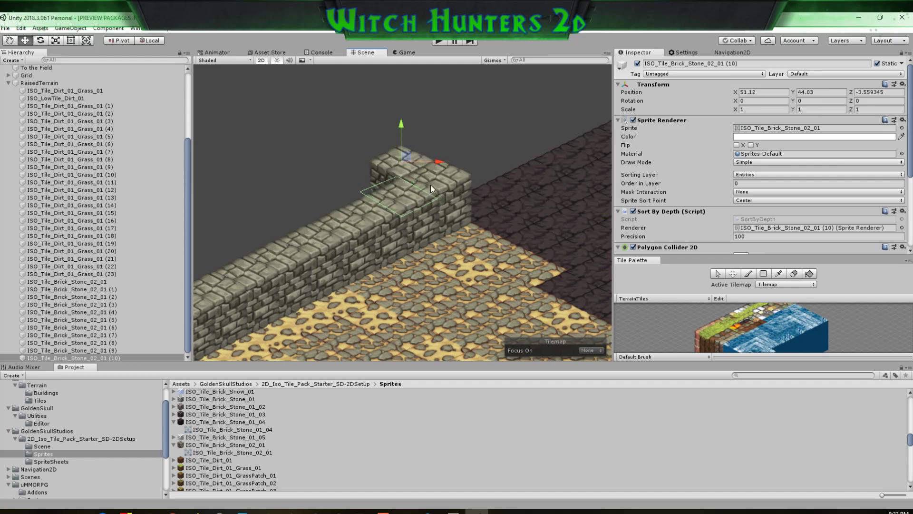
Add two copies of the set-back block along the dark floor's edge and adjust the three blocks' X positions to 51.36, 53.39 and 55.45
{"action": "key", "text": "ctrl+d"}
{"action": "left_click_drag", "start_coordinate": [410, 153], "coordinate": [467, 127]}
{"action": "key", "text": "ctrl+d"}
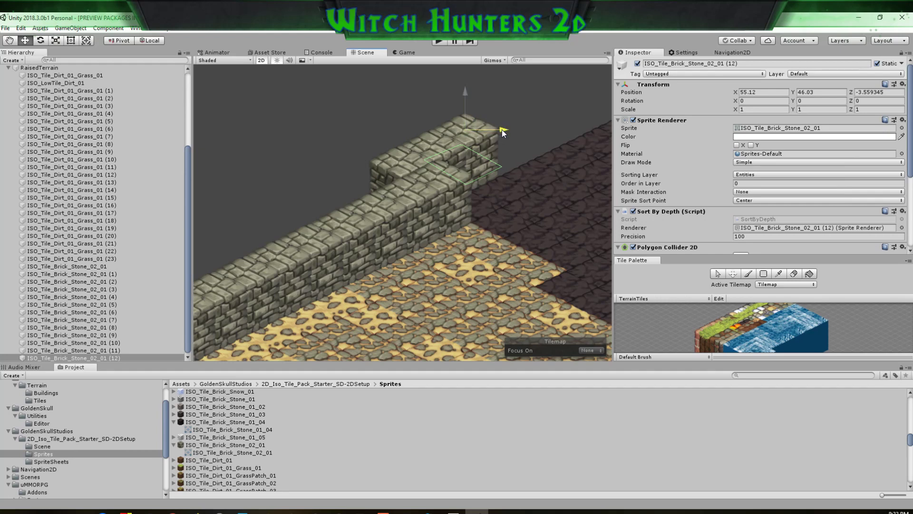
{"action": "left_click_drag", "start_coordinate": [501, 129], "coordinate": [508, 134]}
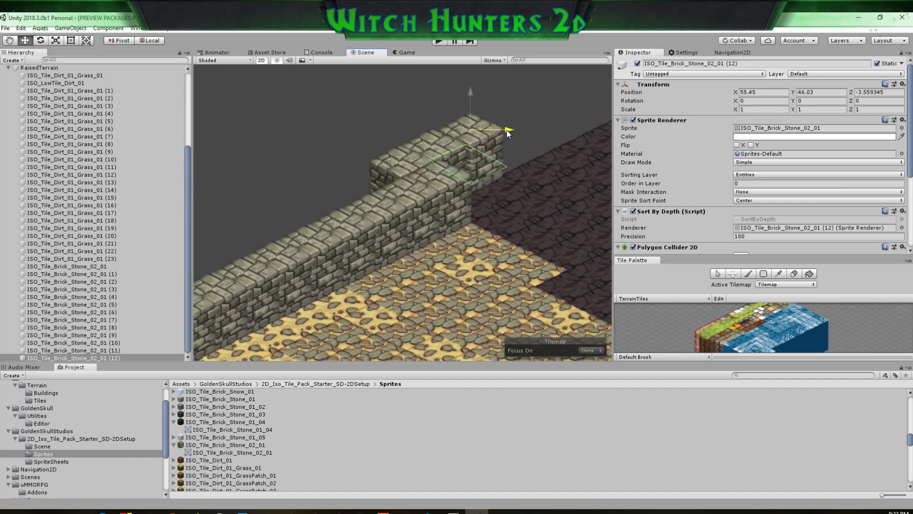
{"action": "left_click", "coordinate": [425, 148]}
{"action": "left_click_drag", "start_coordinate": [472, 144], "coordinate": [443, 159]}
{"action": "left_click", "coordinate": [401, 161]}
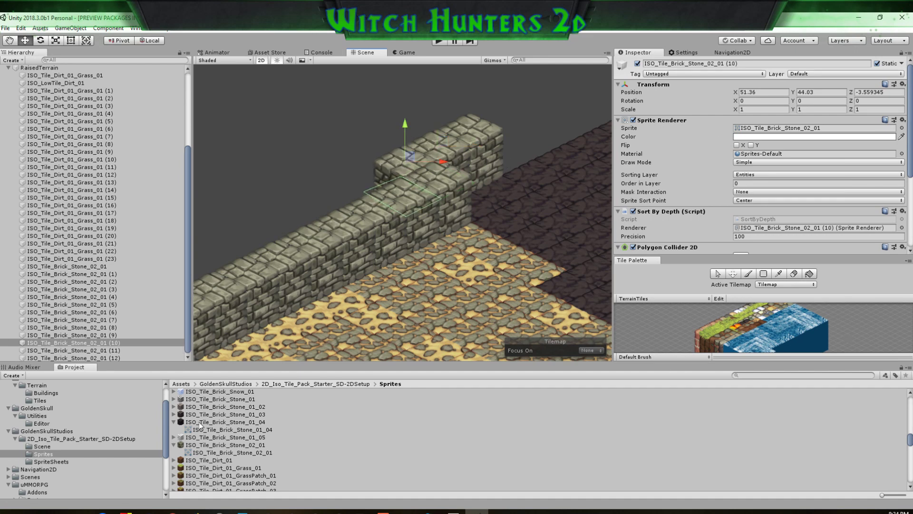
Assign the ISO_Tile_Brick_Stone_01_04 sprite to all three set-back blocks
{"action": "left_click_drag", "start_coordinate": [215, 431], "coordinate": [804, 128]}
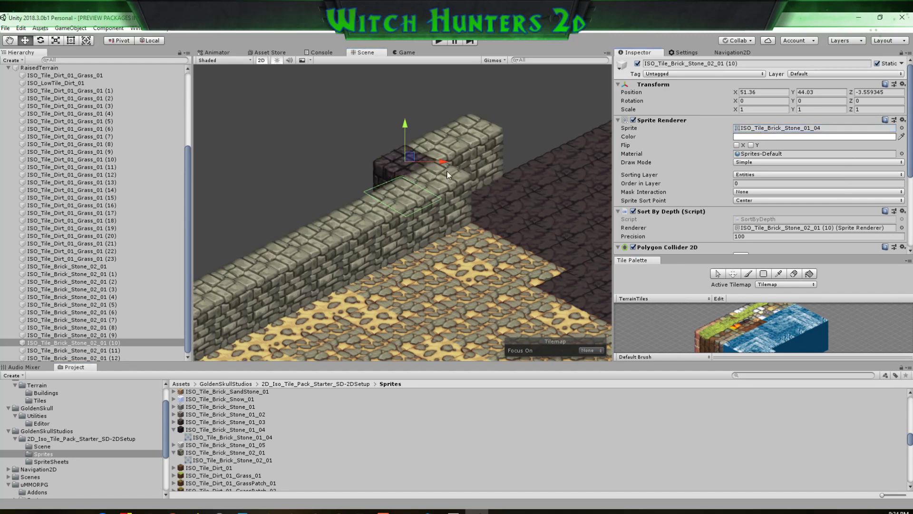
{"action": "left_click", "coordinate": [450, 147]}
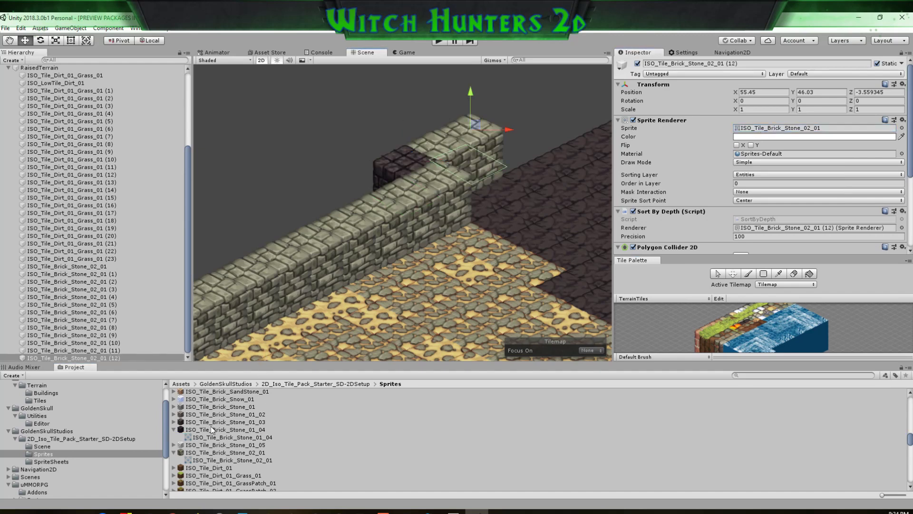
{"action": "left_click_drag", "start_coordinate": [206, 438], "coordinate": [782, 134]}
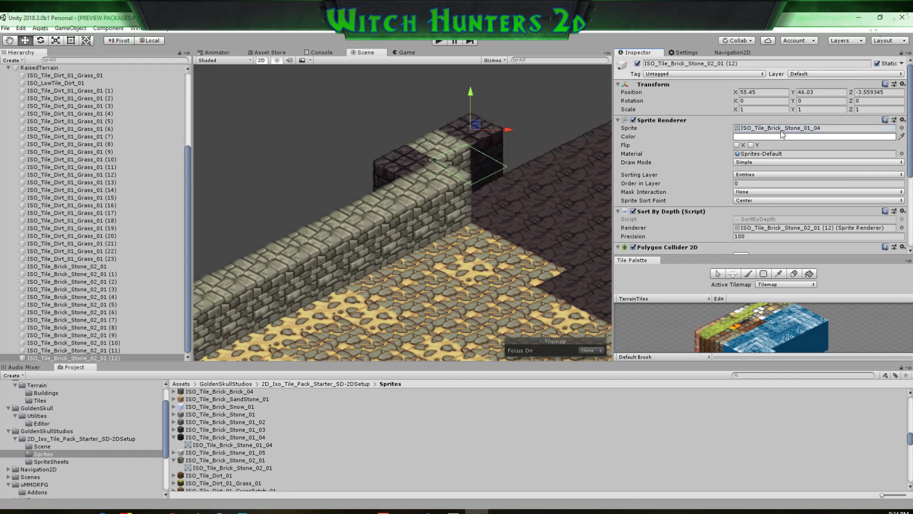
{"action": "left_click", "coordinate": [441, 148]}
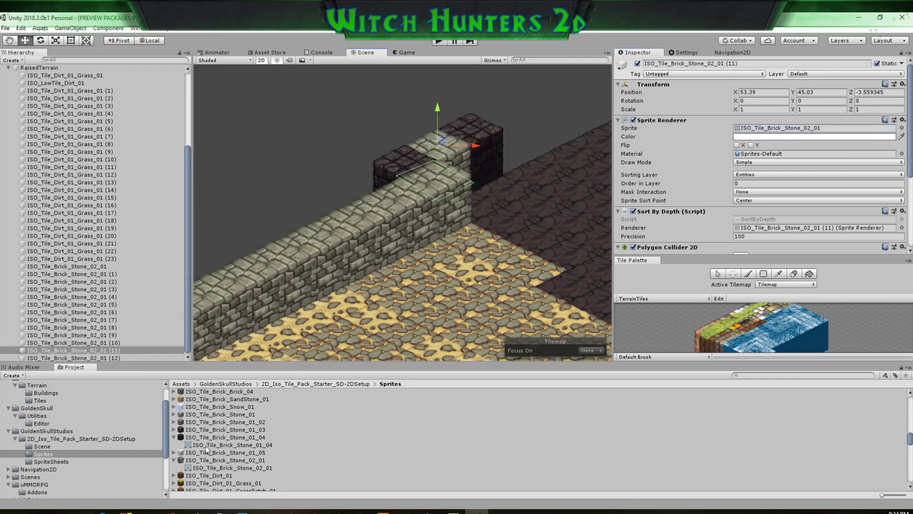
{"action": "left_click_drag", "start_coordinate": [205, 447], "coordinate": [787, 119]}
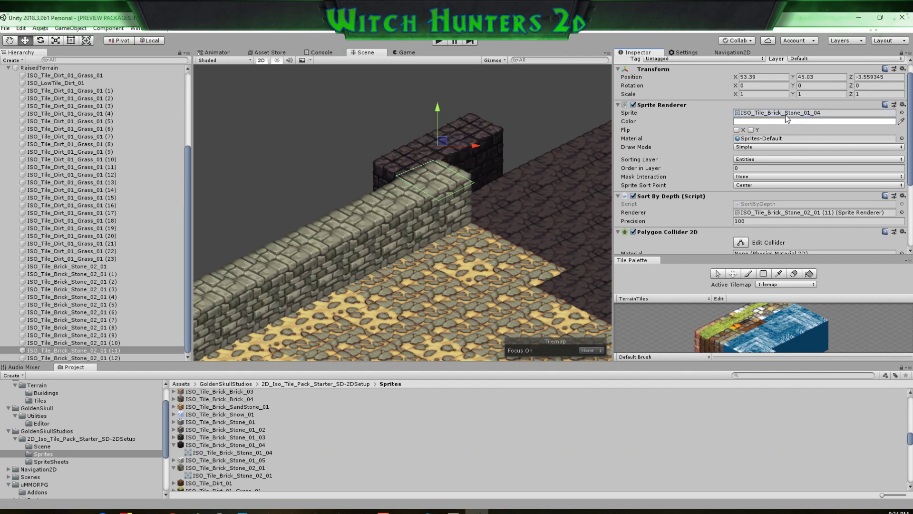
Extend the dark brick row with five copies of its end block, each offset 2 in X and 1 in Y
{"action": "left_click", "coordinate": [95, 358]}
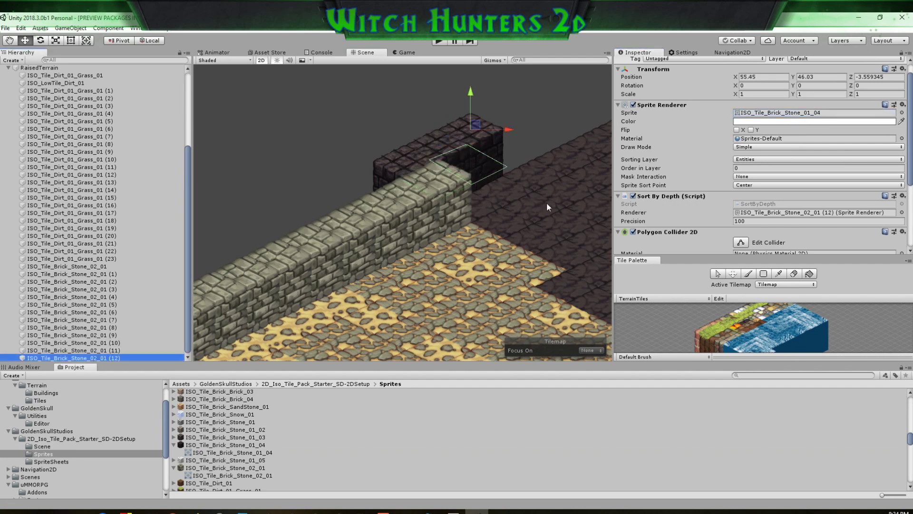
{"action": "key", "text": "ctrl+d"}
{"action": "left_click_drag", "start_coordinate": [502, 128], "coordinate": [541, 92], "text": "ctrl"}
{"action": "key", "text": "ctrl+d"}
{"action": "middle_click_drag", "start_coordinate": [540, 154], "coordinate": [316, 255]}
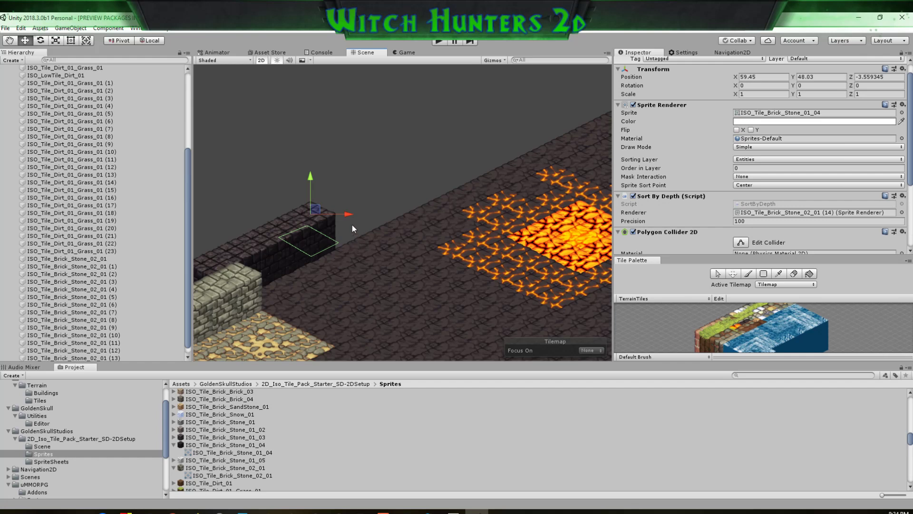
{"action": "key", "text": "ctrl+d"}
{"action": "left_click_drag", "start_coordinate": [316, 208], "coordinate": [395, 176], "text": "ctrl"}
{"action": "key", "text": "ctrl+d"}
{"action": "key", "text": "ctrl+d"}
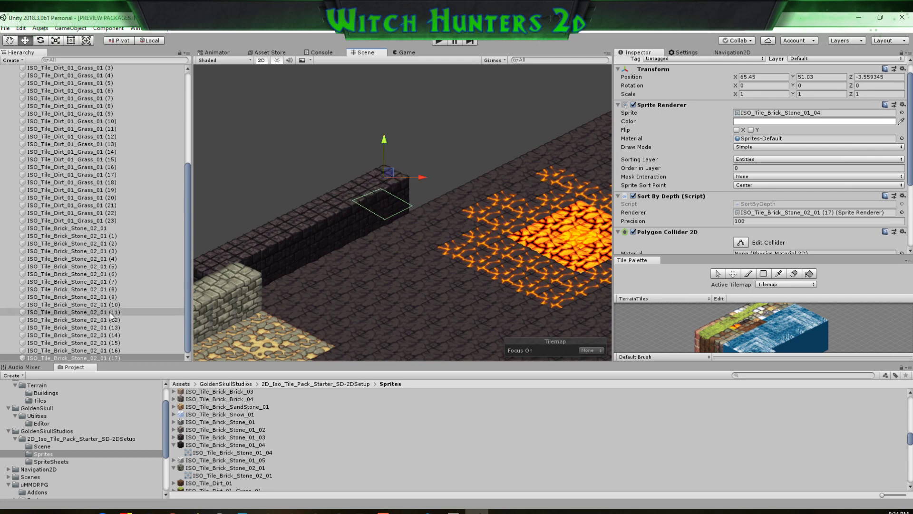
Duplicate the eight dark brick blocks together and attach the copies to the row's end towards the map corner
{"action": "left_click", "coordinate": [210, 267]}
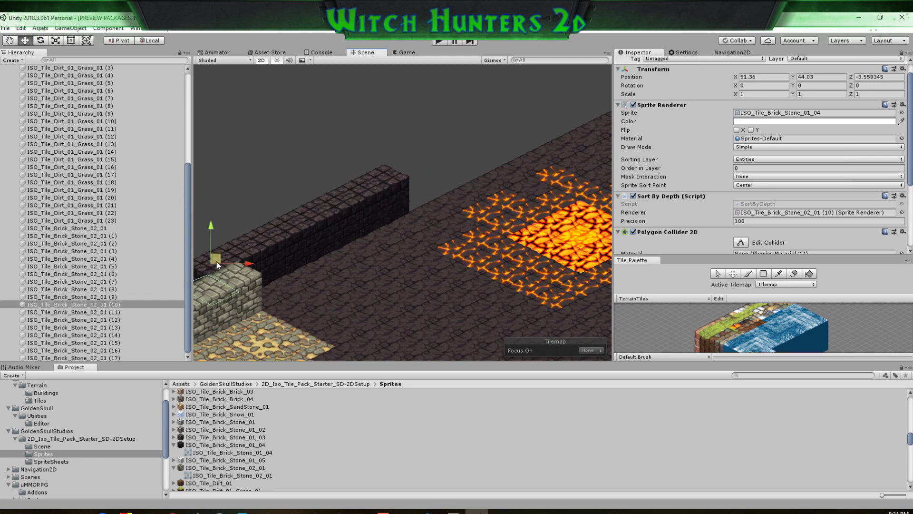
{"action": "left_click", "coordinate": [90, 356], "text": "shift"}
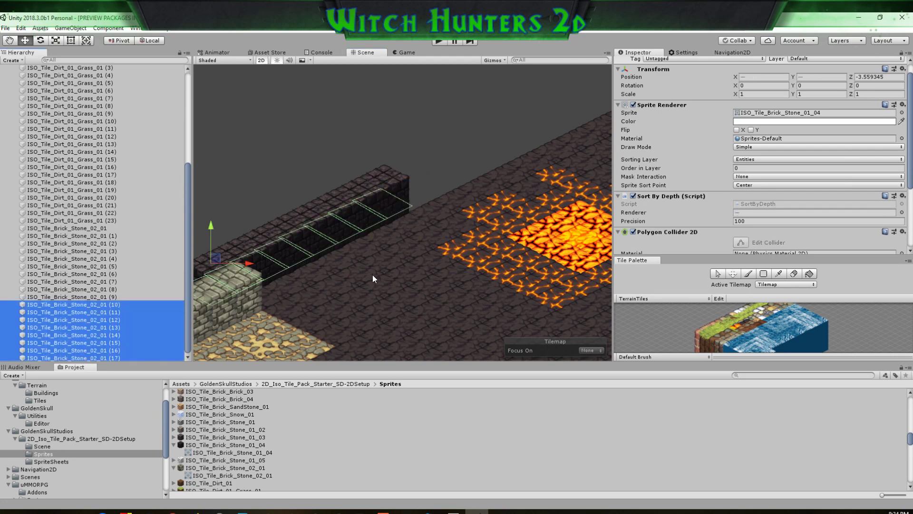
{"action": "key", "text": "ctrl+d"}
{"action": "left_click_drag", "start_coordinate": [406, 176], "coordinate": [587, 73]}
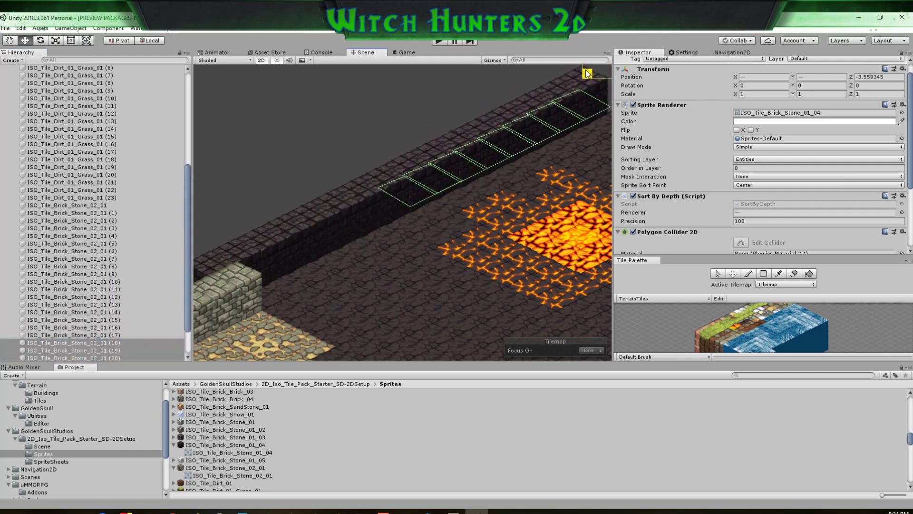
{"action": "middle_click_drag", "start_coordinate": [535, 150], "coordinate": [448, 198]}
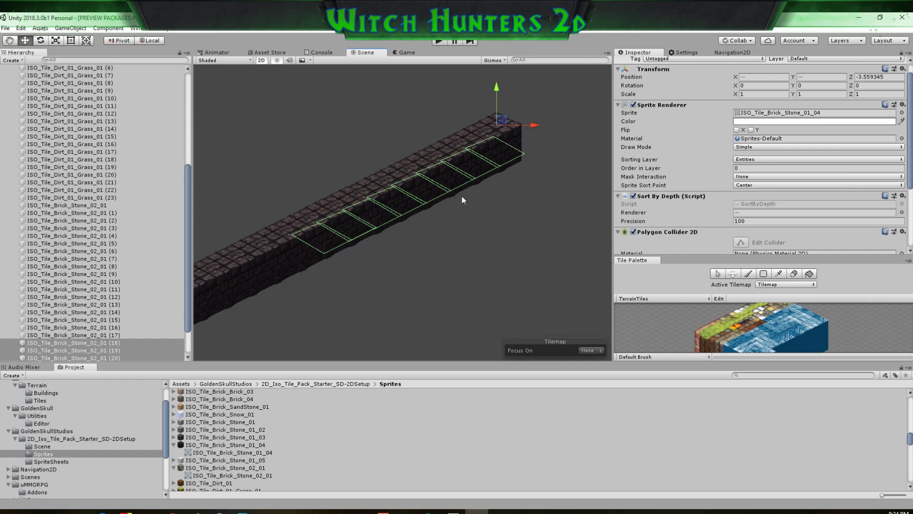
{"action": "scroll", "coordinate": [463, 196], "scroll_direction": "down", "scroll_amount": 5}
{"action": "scroll", "coordinate": [507, 194], "scroll_direction": "down", "scroll_amount": 1}
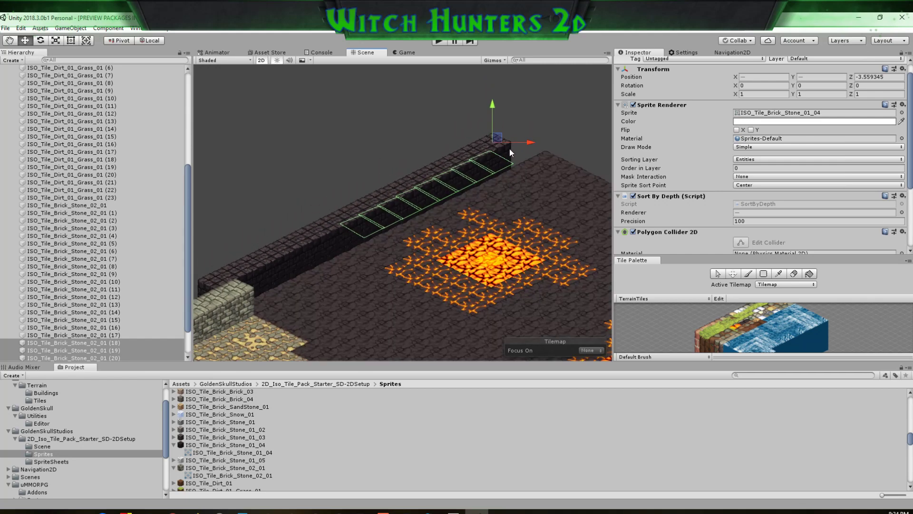
Fill the dark wall up to the map corner with single block copies and place a block around the corner at X 89.59, Y 61.08
{"action": "left_click", "coordinate": [498, 152]}
{"action": "left_click_drag", "start_coordinate": [498, 138], "coordinate": [514, 132]}
{"action": "key", "text": "ctrl+z"}
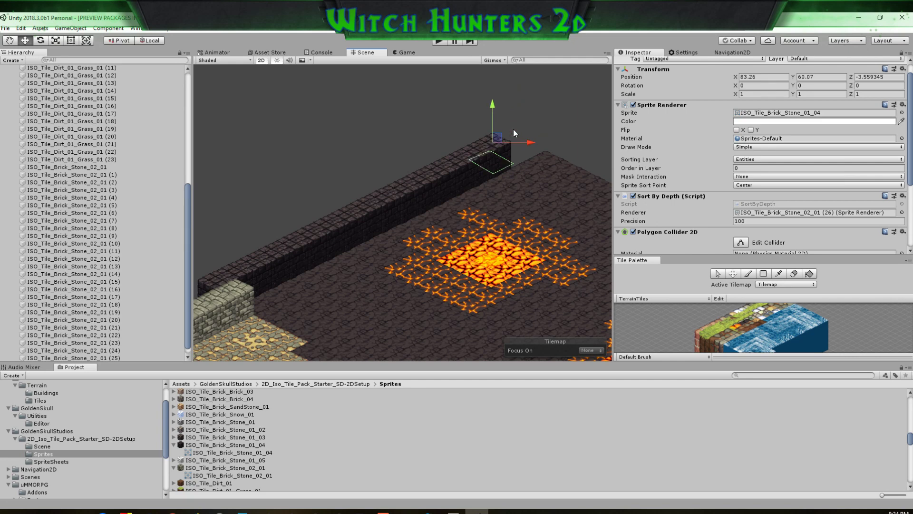
{"action": "left_click_drag", "start_coordinate": [496, 142], "coordinate": [571, 124]}
{"action": "key", "text": "ctrl+d"}
{"action": "key", "text": "ctrl+d"}
{"action": "middle_click_drag", "start_coordinate": [544, 179], "coordinate": [394, 183]}
{"action": "key", "text": "ctrl+d"}
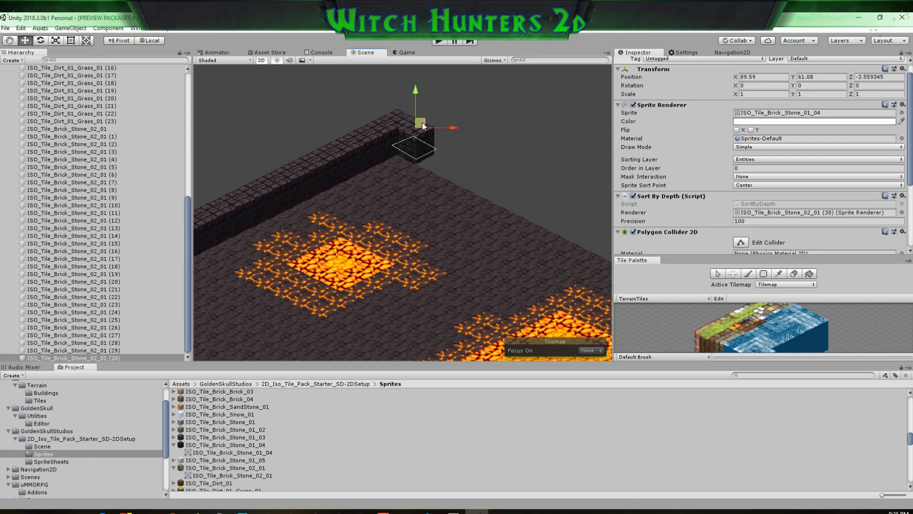
Run the dark wall along the edge past the corner with block copies offset 2 in X and -1 in Y, ending at X 103.59, Y 54.08
{"action": "left_click_drag", "start_coordinate": [420, 124], "coordinate": [552, 188]}
{"action": "key", "text": "ctrl+d"}
{"action": "key", "text": "ctrl+d"}
{"action": "key", "text": "ctrl+d"}
{"action": "key", "text": "ctrl+d"}
{"action": "key", "text": "ctrl+d"}
{"action": "key", "text": "ctrl+d"}
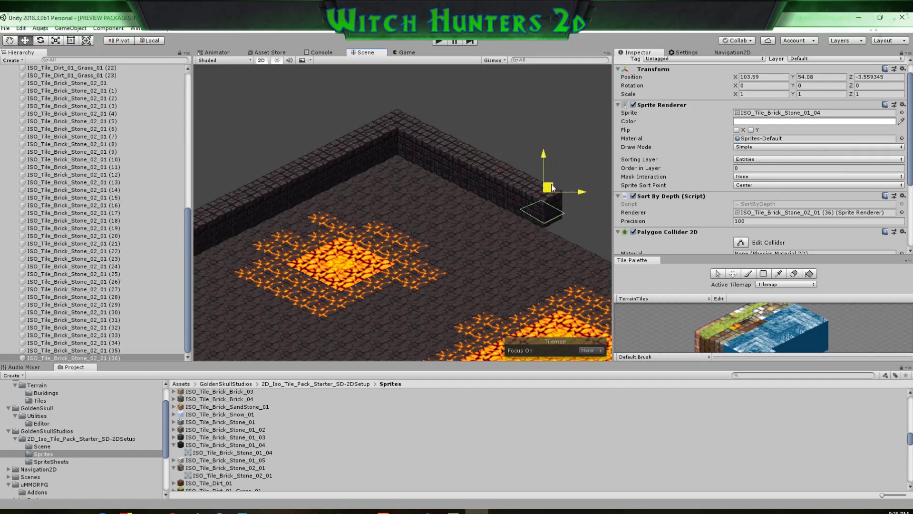
Continue the dark wall further down the same edge with more copies of its end block and undo the last change
{"action": "middle_click_drag", "start_coordinate": [531, 246], "coordinate": [415, 214]}
{"action": "key", "text": "ctrl+d"}
{"action": "left_click_drag", "start_coordinate": [432, 158], "coordinate": [542, 198], "text": "ctrl"}
{"action": "key", "text": "ctrl+d"}
{"action": "key", "text": "ctrl+d"}
{"action": "key", "text": "ctrl+d"}
{"action": "key", "text": "ctrl+d"}
{"action": "key", "text": "ctrl+z"}
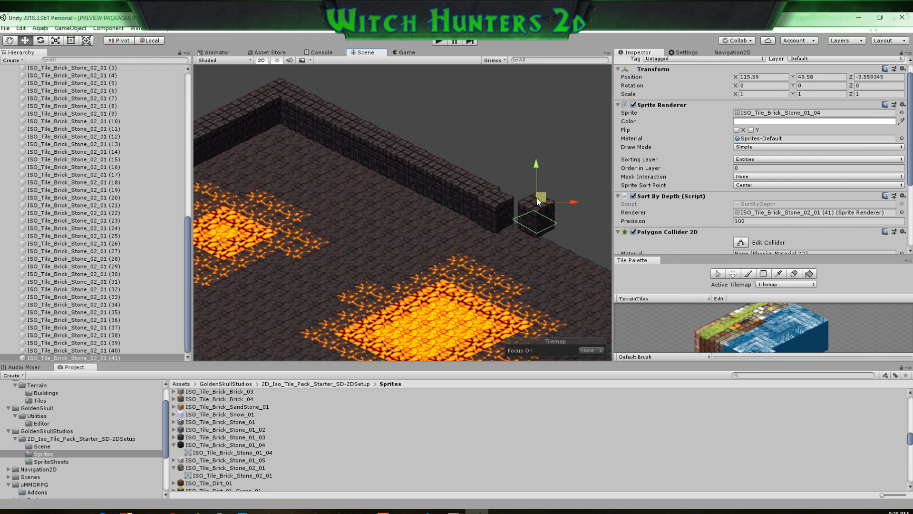
Delete the misplaced block beyond the wall's end and place a copy of the end block set back at X 113.59, Y 51.08
{"action": "key", "text": "Delete"}
{"action": "left_click", "coordinate": [495, 209]}
{"action": "left_click_drag", "start_coordinate": [503, 192], "coordinate": [539, 177], "text": "ctrl"}
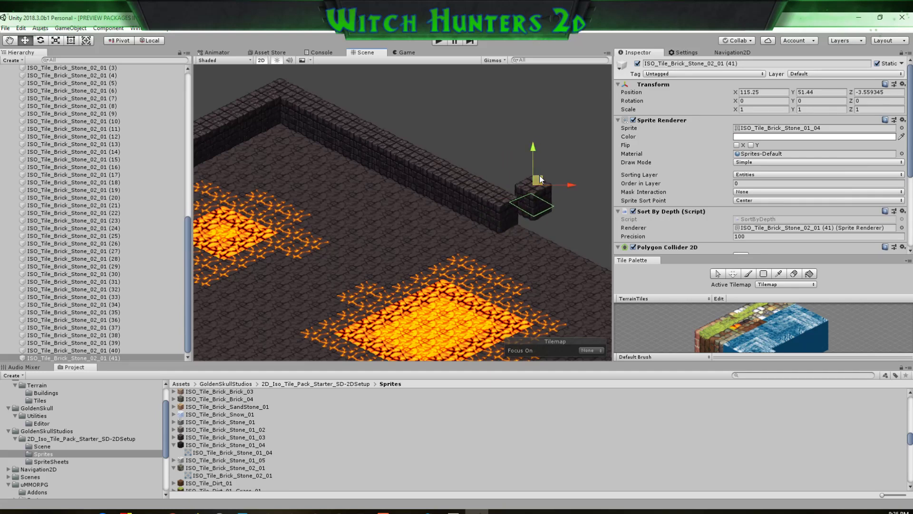
{"action": "key", "text": "ctrl+z"}
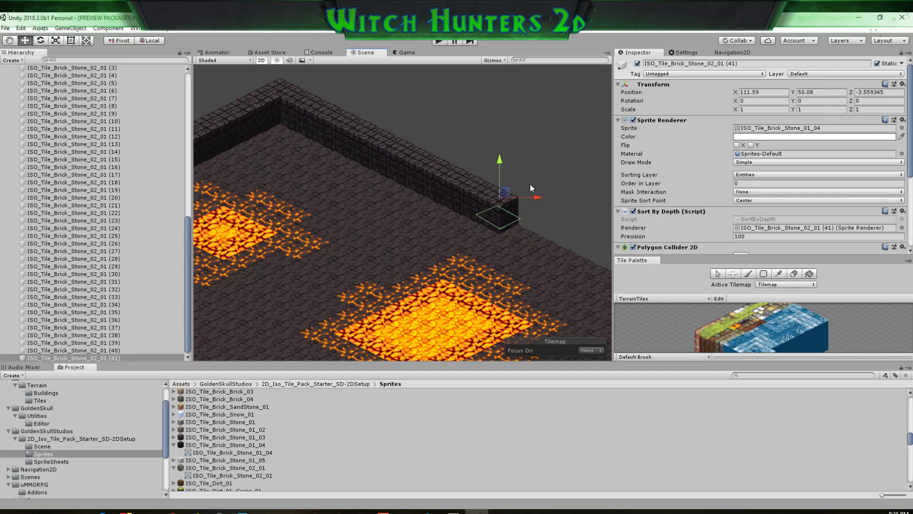
{"action": "left_click_drag", "start_coordinate": [505, 194], "coordinate": [534, 186]}
{"action": "left_click_drag", "start_coordinate": [532, 185], "coordinate": [528, 187]}
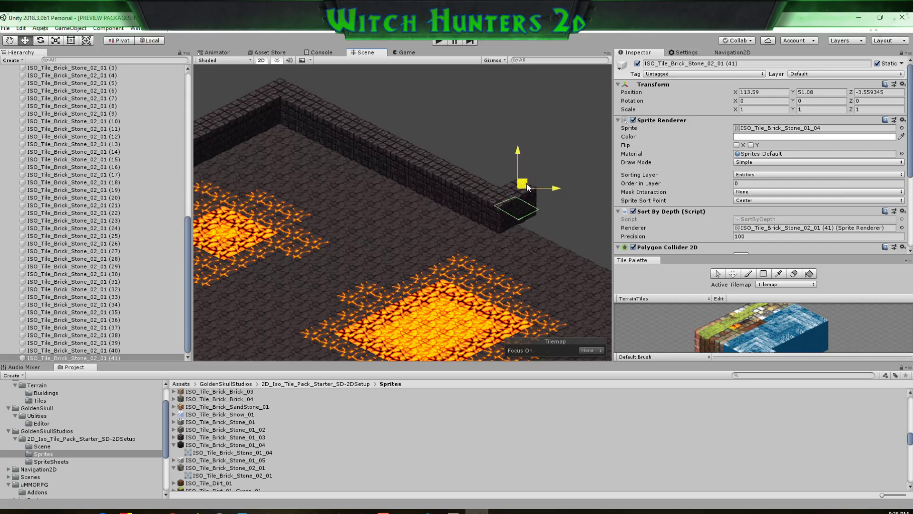
Duplicate the last six blocks before the set-back block and attach the copies behind it along the map edge
{"action": "left_click", "coordinate": [491, 201]}
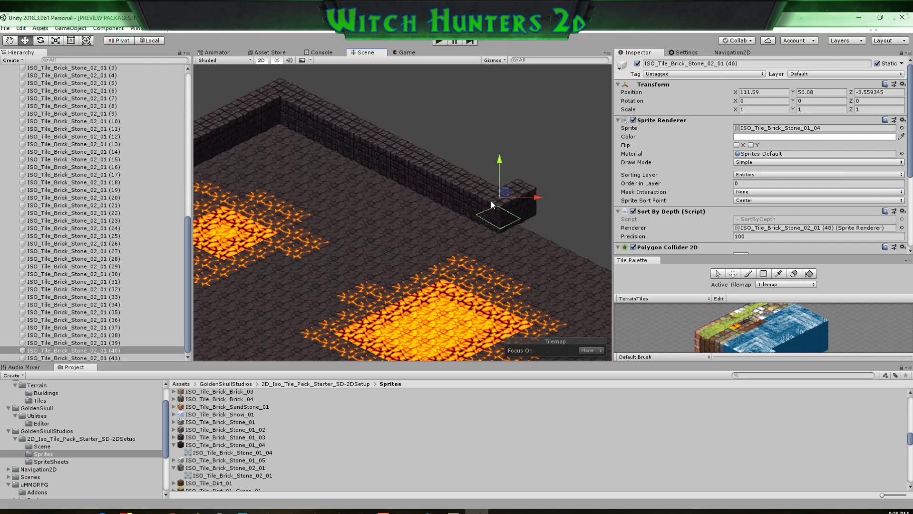
{"action": "left_click", "coordinate": [97, 315], "text": "shift"}
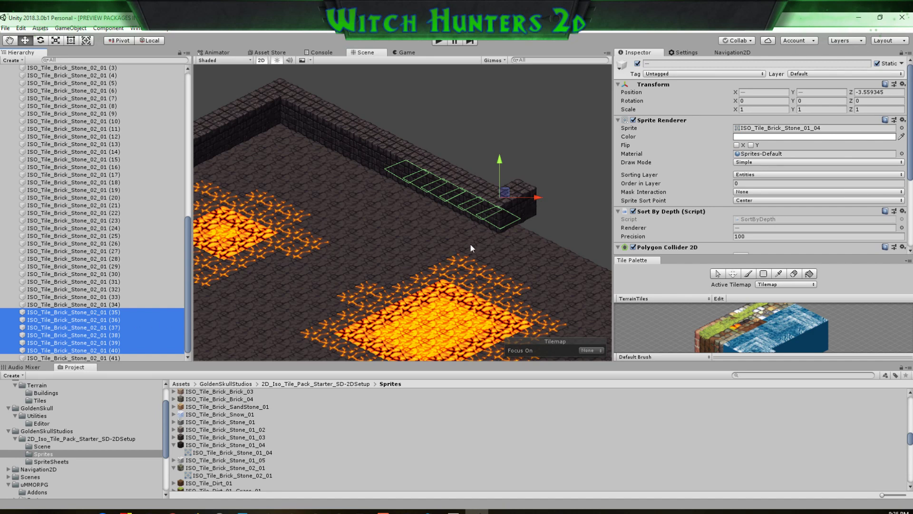
{"action": "key", "text": "ctrl+d"}
{"action": "left_click_drag", "start_coordinate": [506, 194], "coordinate": [574, 260]}
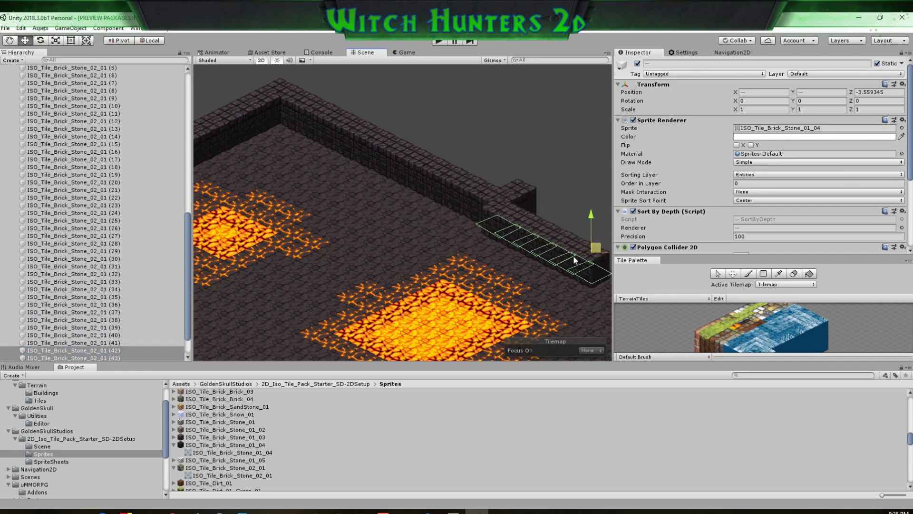
{"action": "middle_click_drag", "start_coordinate": [495, 278], "coordinate": [365, 251]}
{"action": "left_click_drag", "start_coordinate": [469, 226], "coordinate": [504, 213]}
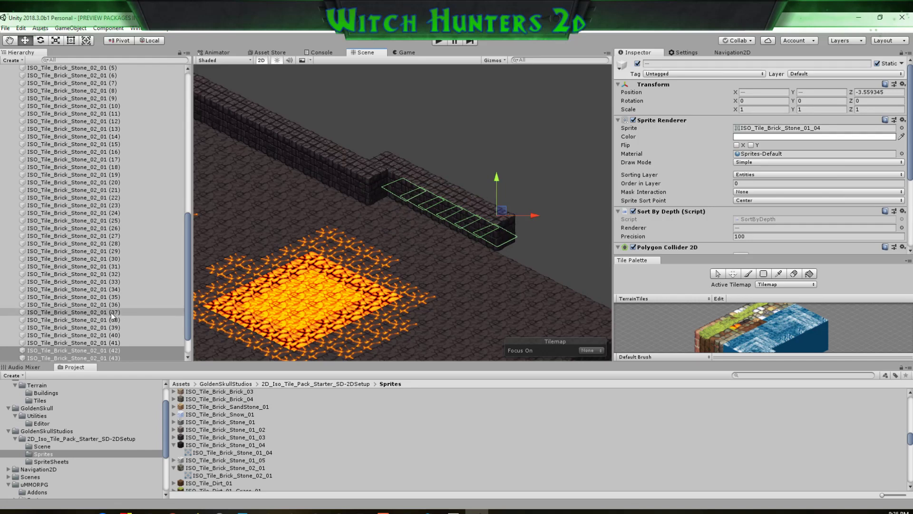
Duplicate the seven set-back blocks together and attach the copies at the row's end, finishing at X 139.59, Y 38.08
{"action": "left_click", "coordinate": [110, 342]}
{"action": "scroll", "coordinate": [110, 343], "scroll_direction": "down", "scroll_amount": 2}
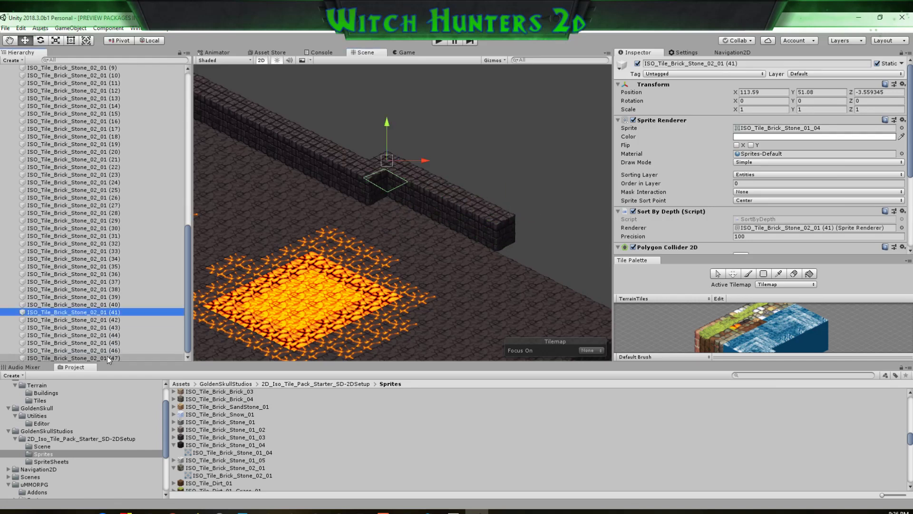
{"action": "left_click", "coordinate": [107, 356], "text": "shift"}
{"action": "middle_click_drag", "start_coordinate": [466, 304], "coordinate": [326, 247]}
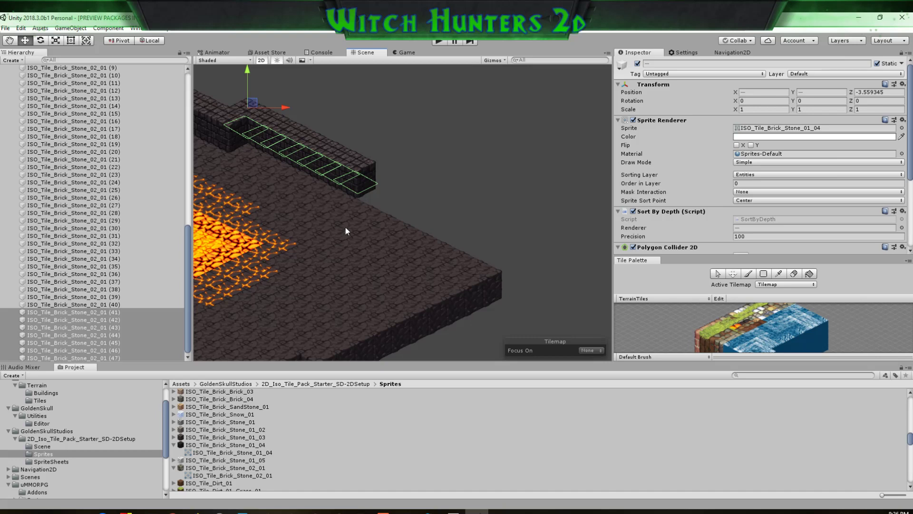
{"action": "key", "text": "ctrl+d"}
{"action": "left_click_drag", "start_coordinate": [347, 150], "coordinate": [475, 214]}
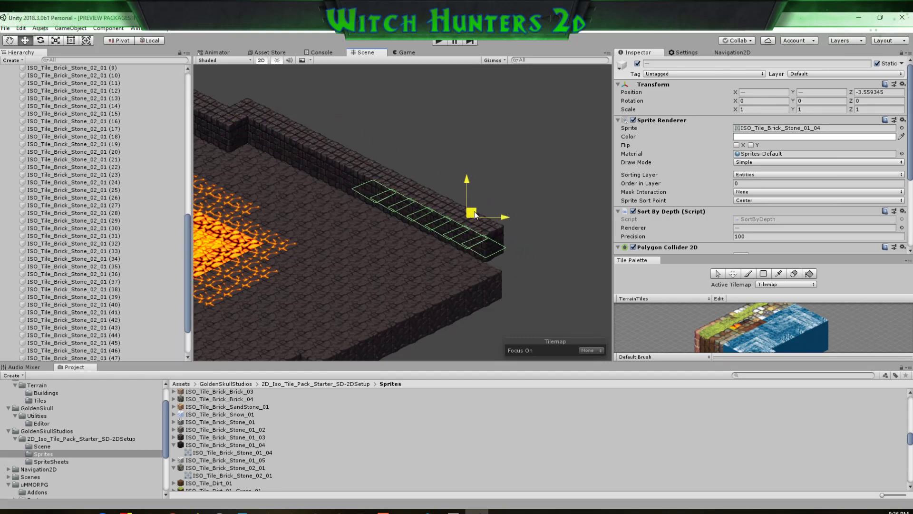
Turn the dark wall around the map corner and run single block copies along the adjoining edge to X 129.59, Y 29.08
{"action": "left_click", "coordinate": [493, 237]}
{"action": "key", "text": "ctrl+d"}
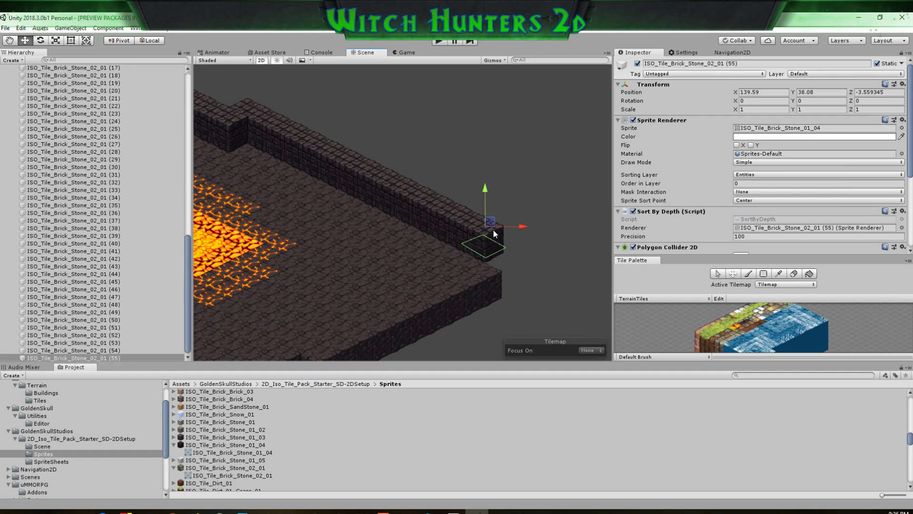
{"action": "left_click_drag", "start_coordinate": [493, 224], "coordinate": [399, 302]}
{"action": "key", "text": "ctrl+d"}
{"action": "key", "text": "ctrl+d"}
{"action": "key", "text": "ctrl+d"}
{"action": "key", "text": "ctrl+d"}
{"action": "key", "text": "ctrl+d"}
{"action": "key", "text": "ctrl+d"}
{"action": "key", "text": "ctrl+d"}
{"action": "key", "text": "ctrl+d"}
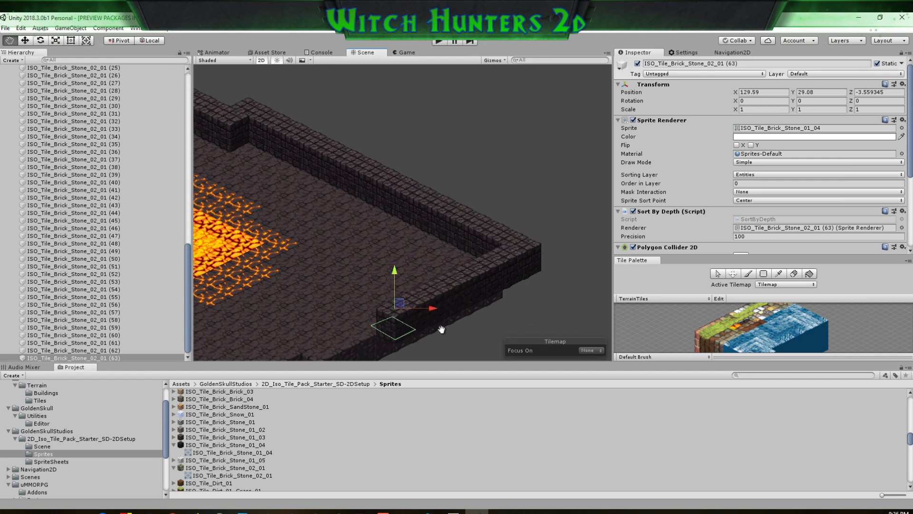
Continue the dark wall with block copies, stepping inward where the ground edge does, up to X 113.59, Y 23.08
{"action": "middle_click_drag", "start_coordinate": [441, 330], "coordinate": [547, 266]}
{"action": "key", "text": "ctrl+d"}
{"action": "left_click_drag", "start_coordinate": [529, 247], "coordinate": [375, 300]}
{"action": "key", "text": "ctrl+d"}
{"action": "key", "text": "ctrl+d"}
{"action": "key", "text": "ctrl+d"}
{"action": "key", "text": "ctrl+d"}
{"action": "key", "text": "ctrl+d"}
{"action": "key", "text": "ctrl+d"}
{"action": "key", "text": "ctrl+d"}
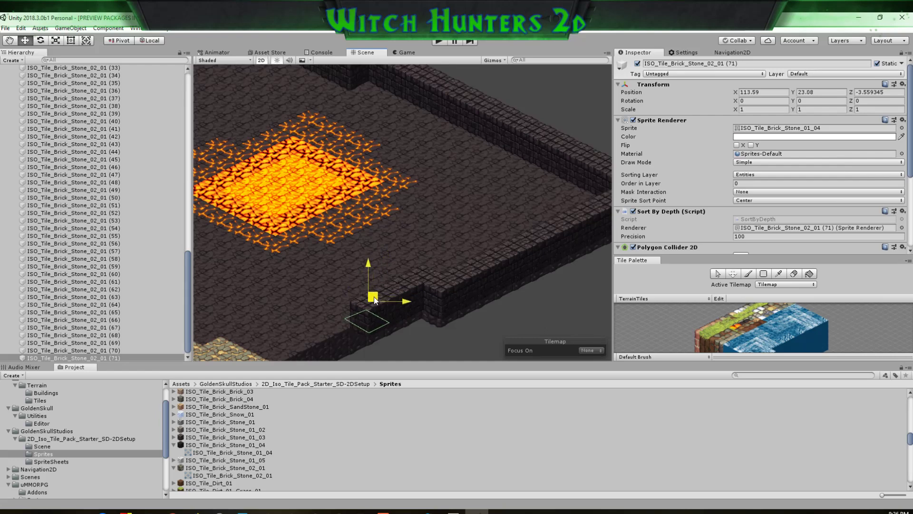
Extend the dark wall with further block copies to the start of the sand terrain at X 103.59, Y 18.08
{"action": "middle_click_drag", "start_coordinate": [438, 296], "coordinate": [531, 240]}
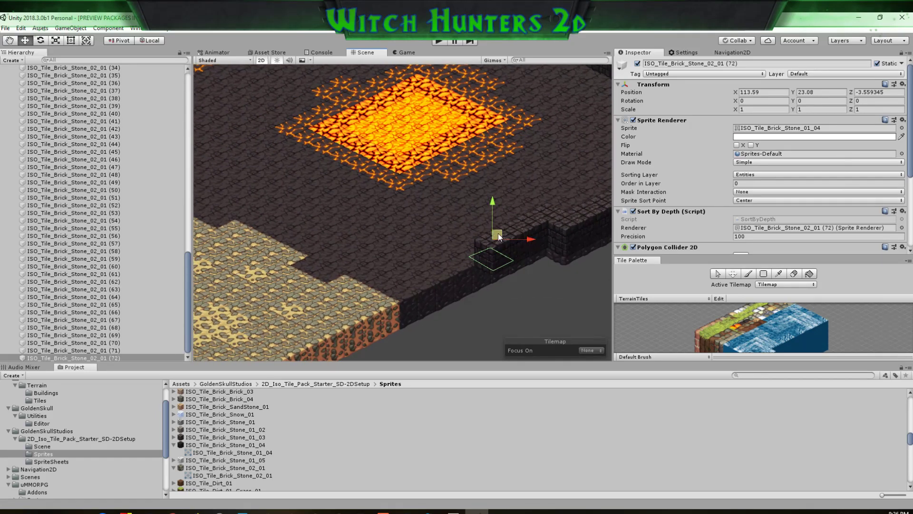
{"action": "key", "text": "ctrl+d"}
{"action": "left_click_drag", "start_coordinate": [497, 236], "coordinate": [407, 281]}
{"action": "key", "text": "ctrl+d"}
{"action": "key", "text": "ctrl+d"}
{"action": "key", "text": "ctrl+d"}
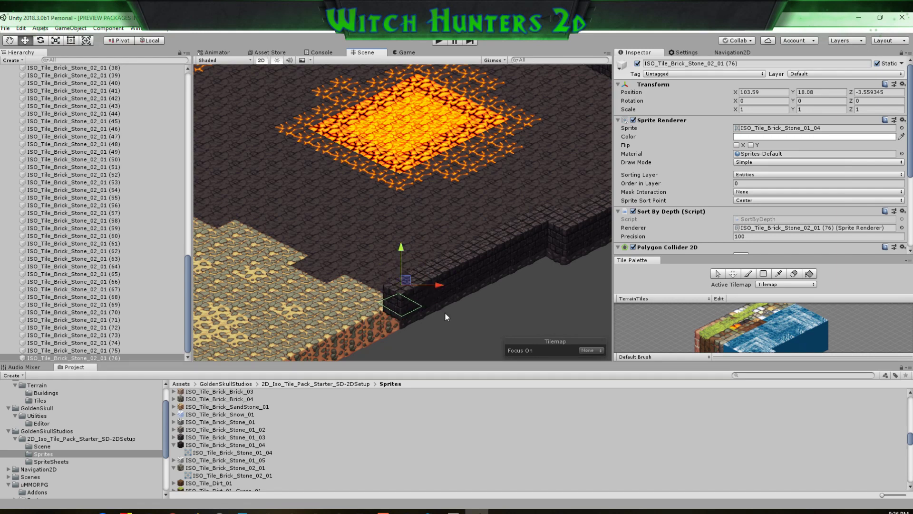
Assign the ISO_Tile_Brick_Stone_02_01 sprite to the end block and run its copies along the sand terrain's edge to X 83.59, Y 8.08
{"action": "middle_click_drag", "start_coordinate": [446, 317], "coordinate": [540, 278]}
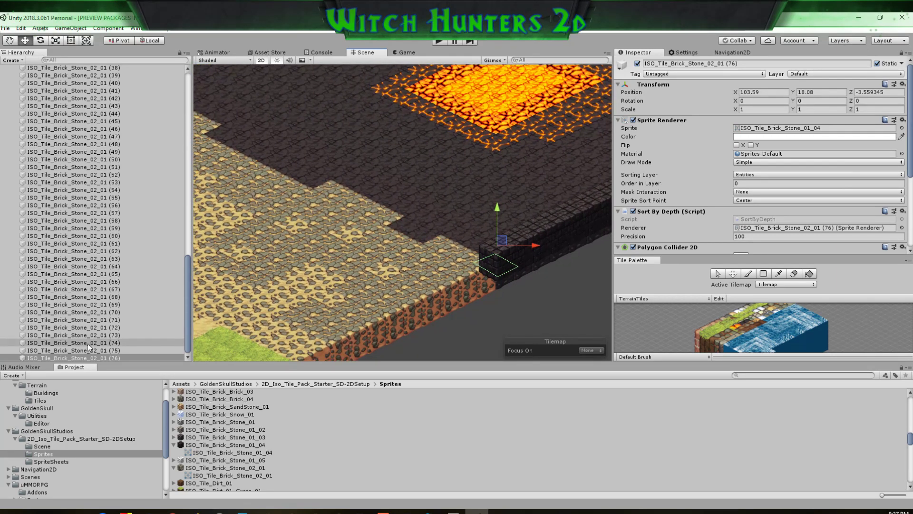
{"action": "left_click_drag", "start_coordinate": [202, 477], "coordinate": [766, 114]}
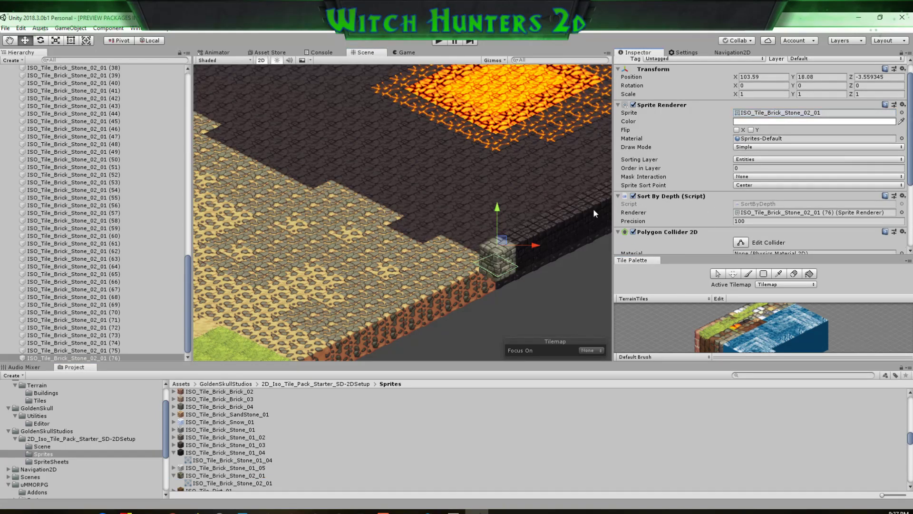
{"action": "left_click_drag", "start_coordinate": [500, 249], "coordinate": [339, 318]}
{"action": "key", "text": "ctrl+d"}
{"action": "key", "text": "ctrl+d"}
{"action": "key", "text": "ctrl+d"}
{"action": "key", "text": "ctrl+d"}
{"action": "key", "text": "ctrl+d"}
{"action": "key", "text": "ctrl+d"}
{"action": "key", "text": "ctrl+d"}
{"action": "key", "text": "ctrl+d"}
{"action": "middle_click_drag", "start_coordinate": [396, 323], "coordinate": [522, 243]}
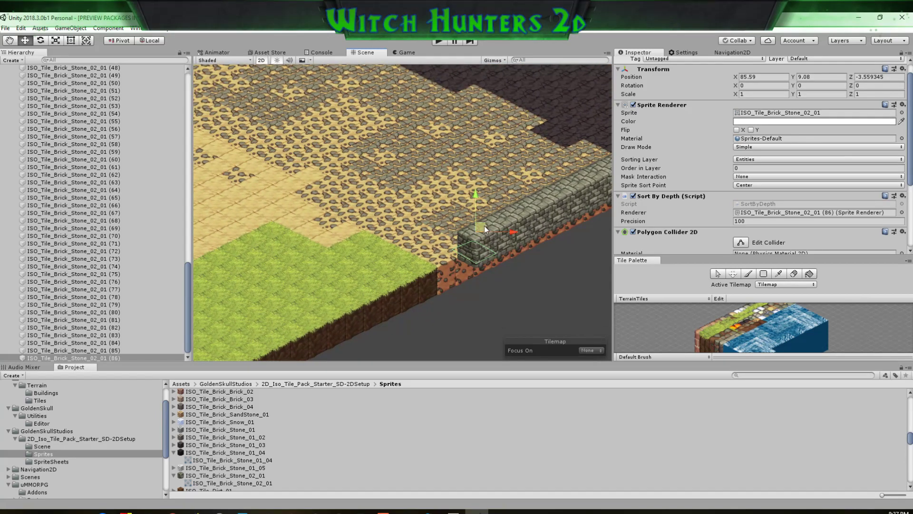
{"action": "left_click_drag", "start_coordinate": [484, 226], "coordinate": [464, 233]}
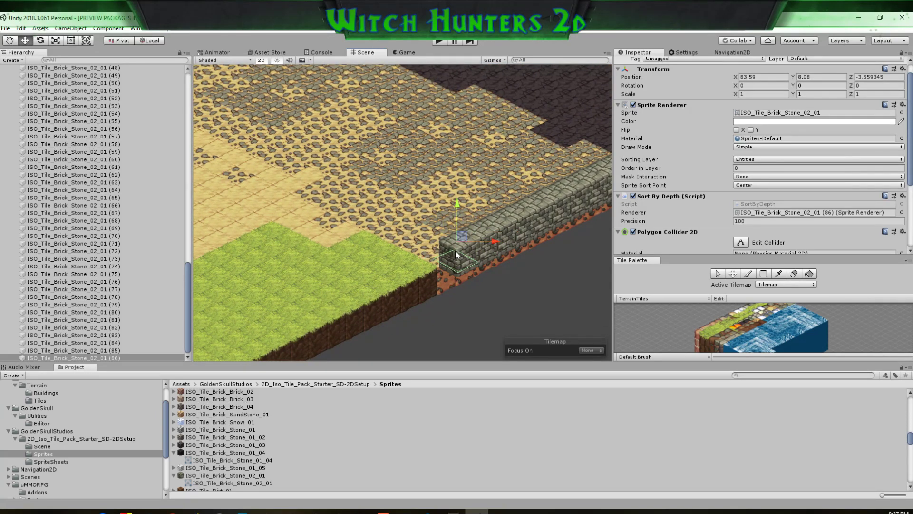
{"action": "middle_click_drag", "start_coordinate": [486, 261], "coordinate": [549, 252]}
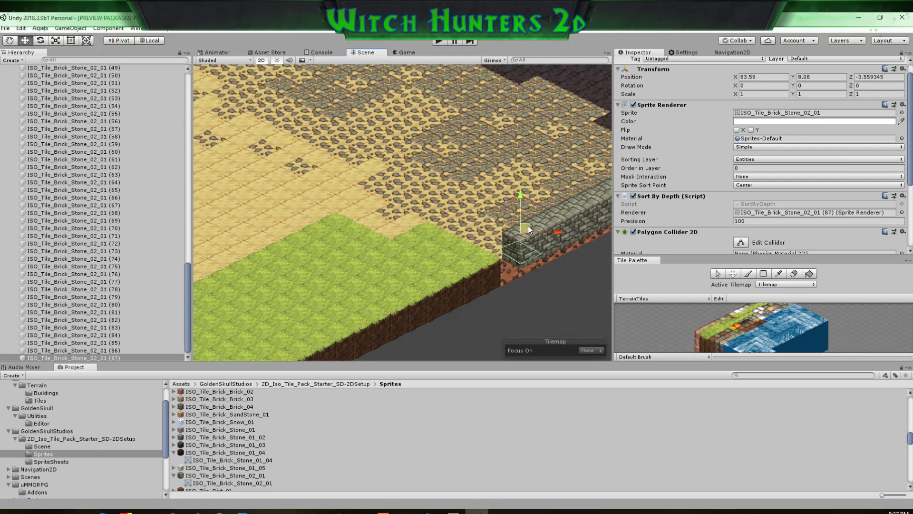
{"action": "left_click_drag", "start_coordinate": [528, 226], "coordinate": [507, 234]}
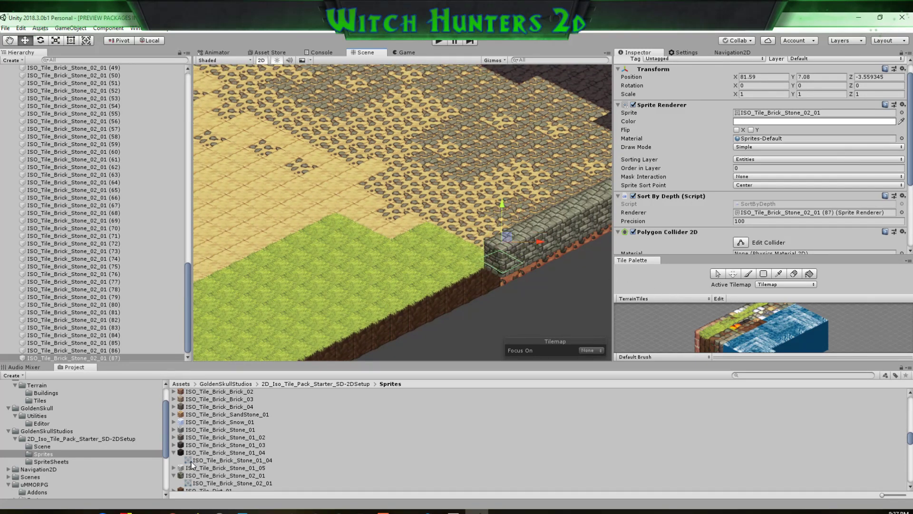
{"action": "scroll", "coordinate": [192, 464], "scroll_direction": "down", "scroll_amount": 5}
{"action": "scroll", "coordinate": [221, 427], "scroll_direction": "down", "scroll_amount": 6}
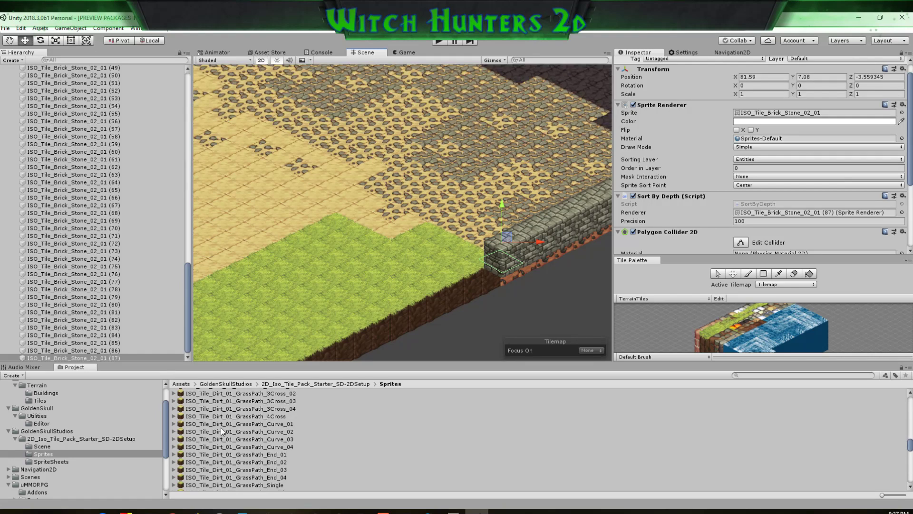
{"action": "scroll", "coordinate": [220, 427], "scroll_direction": "up", "scroll_amount": 4}
{"action": "key", "text": "Delete"}
Copy the last grass block of the opposite border and place it against the stone wall's end at X 81.4, Y 4.12
{"action": "scroll", "coordinate": [435, 238], "scroll_direction": "down", "scroll_amount": 10}
{"action": "middle_click_drag", "start_coordinate": [377, 240], "coordinate": [496, 269]}
{"action": "left_click", "coordinate": [379, 167]}
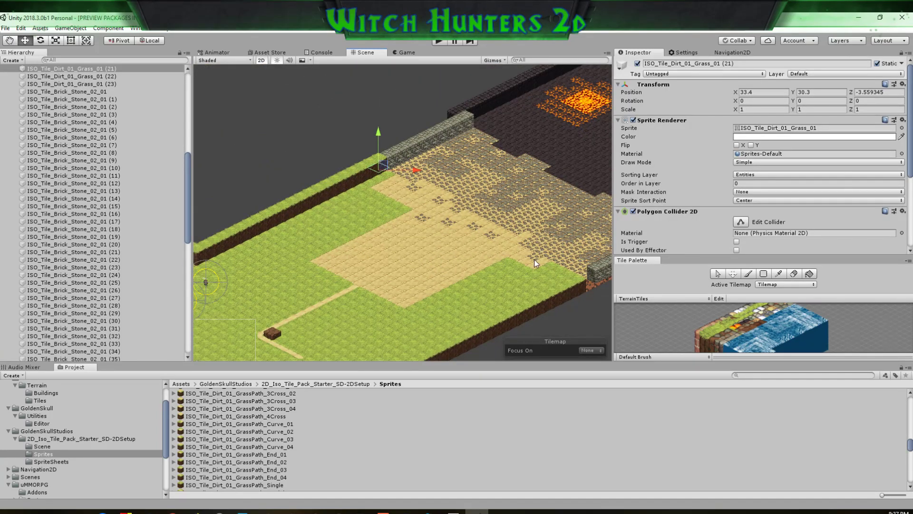
{"action": "left_click", "coordinate": [384, 166]}
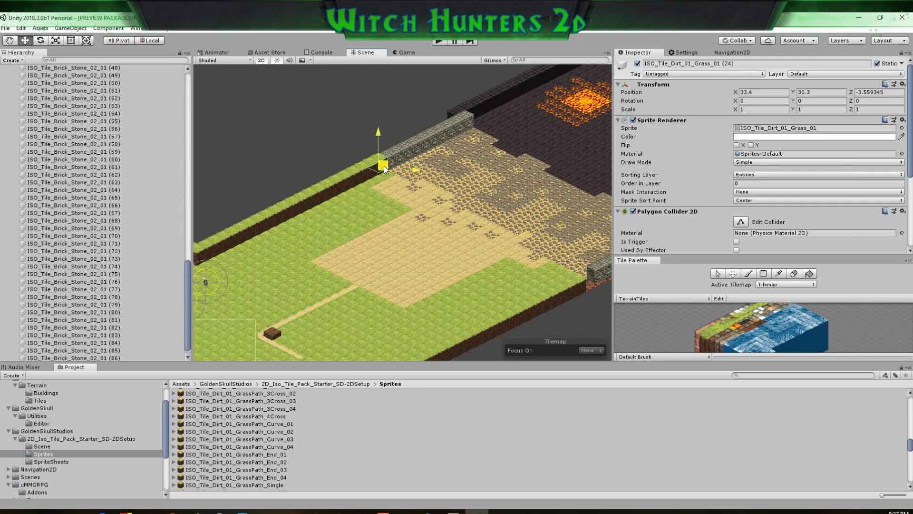
{"action": "left_click_drag", "start_coordinate": [383, 165], "coordinate": [604, 288]}
{"action": "scroll", "coordinate": [571, 295], "scroll_direction": "up", "scroll_amount": 5}
{"action": "middle_click_drag", "start_coordinate": [566, 290], "coordinate": [388, 309]}
{"action": "scroll", "coordinate": [448, 279], "scroll_direction": "up", "scroll_amount": 4}
{"action": "left_click_drag", "start_coordinate": [460, 275], "coordinate": [459, 273]}
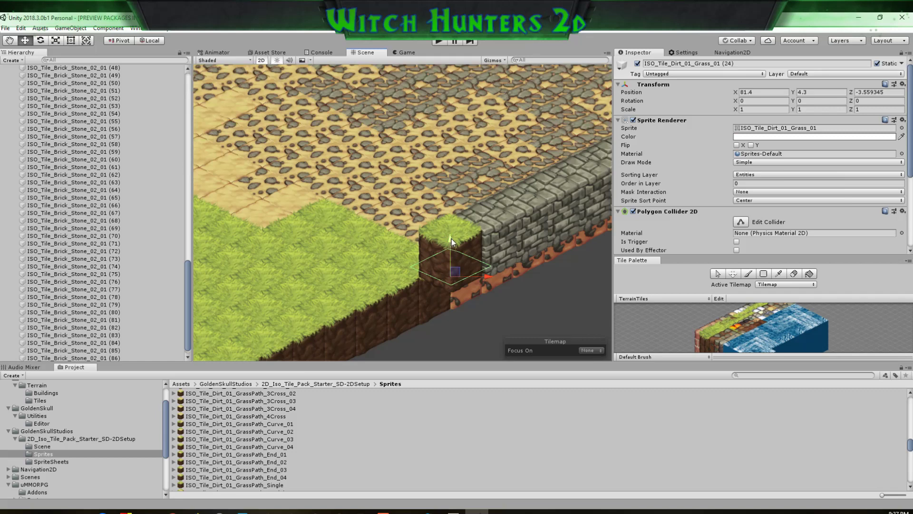
{"action": "left_click_drag", "start_coordinate": [450, 242], "coordinate": [450, 251]}
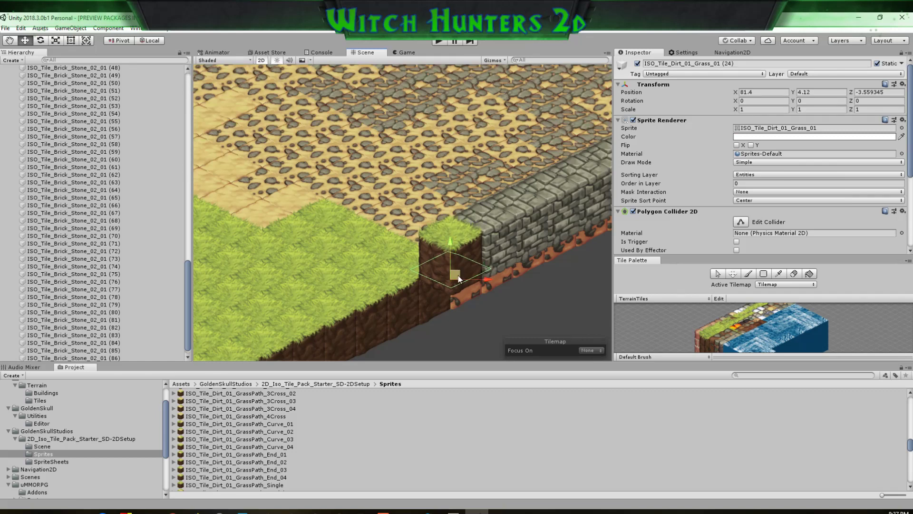
Extend the grass border along the map edge with block copies offset -2 in X and -1 in Y, ending at X 65.4, Y -3.88
{"action": "key", "text": "ctrl+d"}
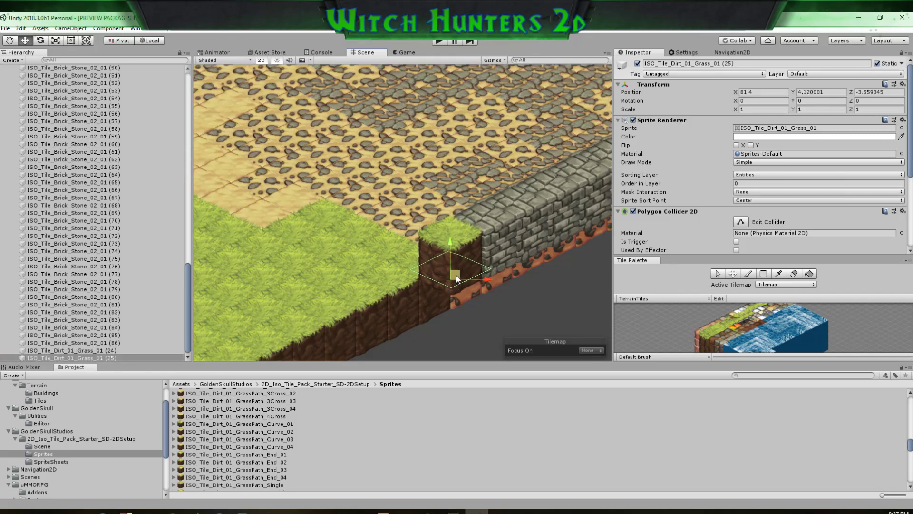
{"action": "left_click_drag", "start_coordinate": [456, 275], "coordinate": [393, 310], "text": "ctrl"}
{"action": "key", "text": "ctrl+d"}
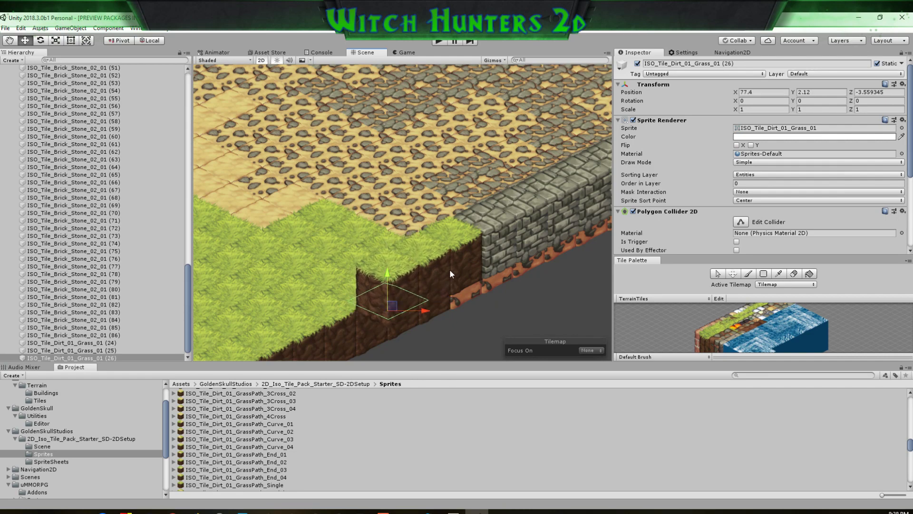
{"action": "middle_click_drag", "start_coordinate": [450, 270], "coordinate": [587, 228]}
{"action": "scroll", "coordinate": [585, 230], "scroll_direction": "down", "scroll_amount": 9}
{"action": "key", "text": "ctrl+d"}
{"action": "left_click_drag", "start_coordinate": [543, 258], "coordinate": [428, 317], "text": "ctrl"}
{"action": "key", "text": "ctrl+d"}
{"action": "key", "text": "ctrl+d"}
{"action": "key", "text": "ctrl+d"}
{"action": "key", "text": "ctrl+d"}
{"action": "key", "text": "ctrl+d"}
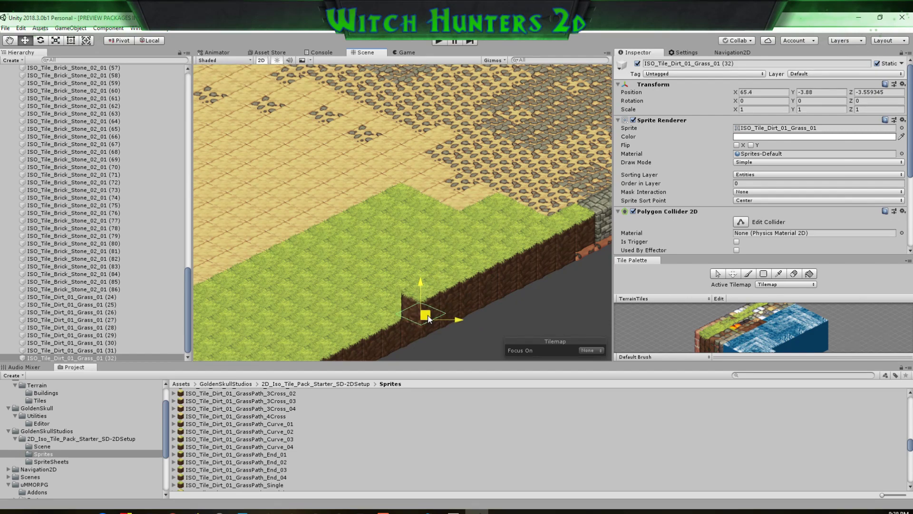
Try the ISO_Tile_Dirt_01_GrassPatch_01 sprite on the end grass block of the border
{"action": "scroll", "coordinate": [540, 264], "scroll_direction": "up", "scroll_amount": 6}
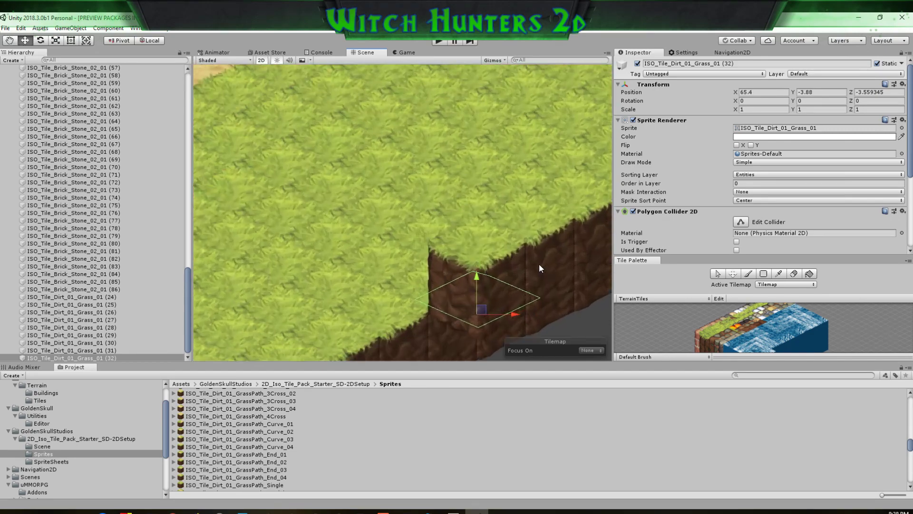
{"action": "scroll", "coordinate": [538, 263], "scroll_direction": "down", "scroll_amount": 3}
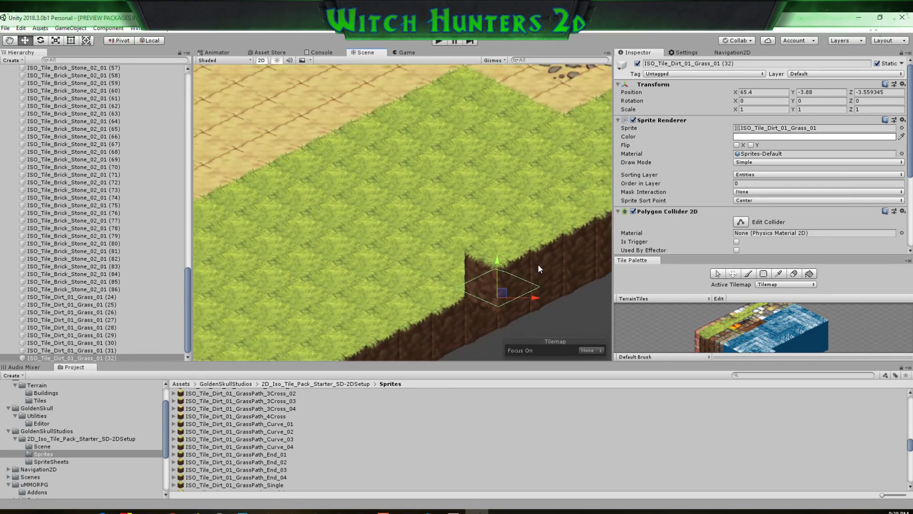
{"action": "scroll", "coordinate": [538, 264], "scroll_direction": "up", "scroll_amount": 4}
{"action": "scroll", "coordinate": [538, 264], "scroll_direction": "down", "scroll_amount": 3}
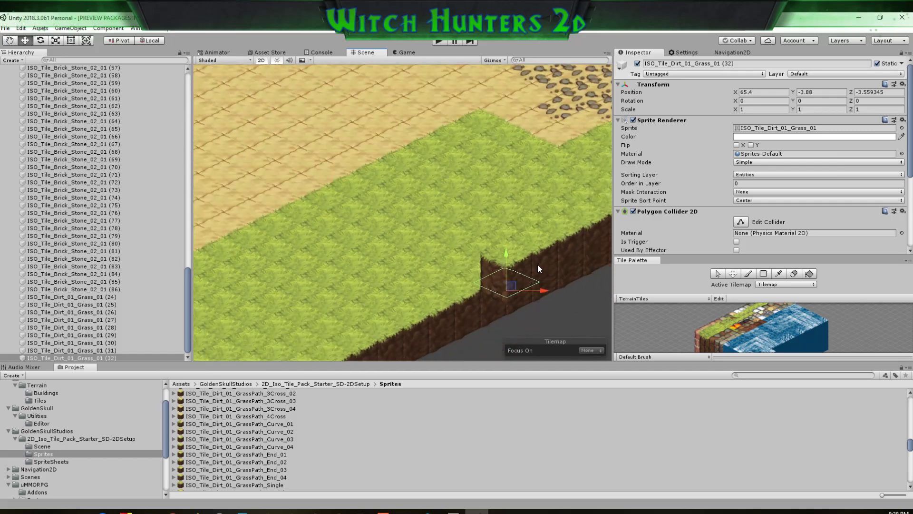
{"action": "middle_click_drag", "start_coordinate": [542, 268], "coordinate": [465, 270]}
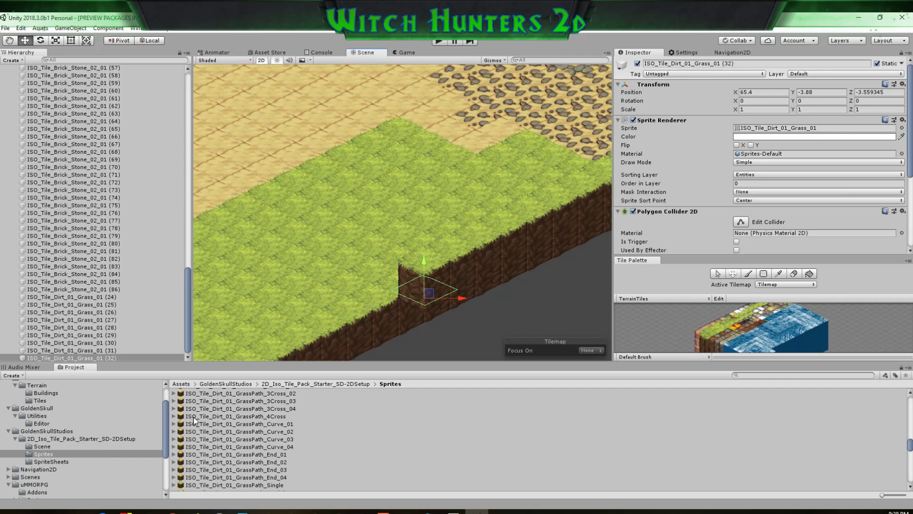
{"action": "scroll", "coordinate": [194, 419], "scroll_direction": "down", "scroll_amount": 5}
{"action": "scroll", "coordinate": [196, 414], "scroll_direction": "up", "scroll_amount": 5}
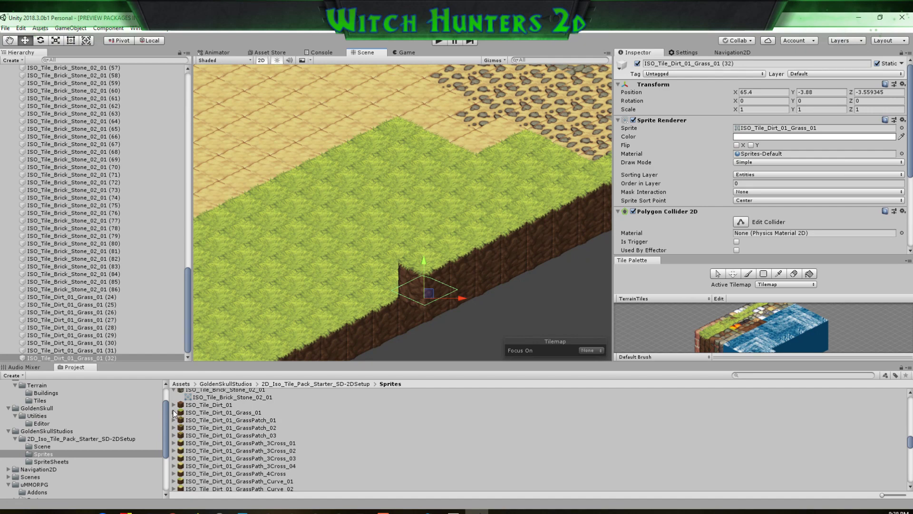
{"action": "scroll", "coordinate": [174, 417], "scroll_direction": "up", "scroll_amount": 10}
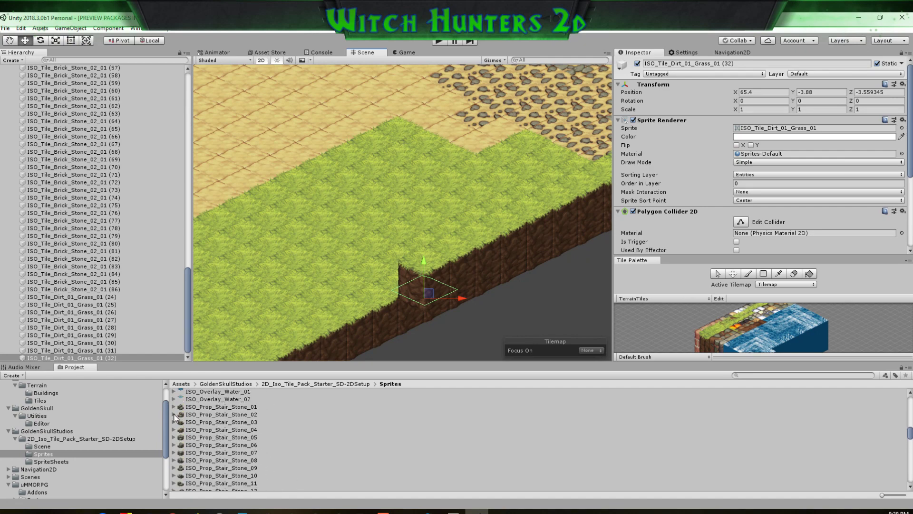
{"action": "scroll", "coordinate": [174, 417], "scroll_direction": "down", "scroll_amount": 8}
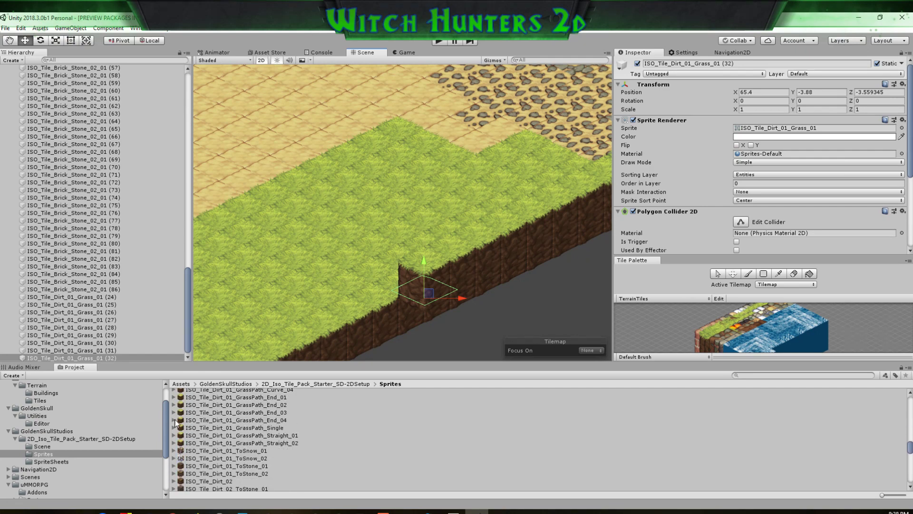
{"action": "scroll", "coordinate": [175, 422], "scroll_direction": "down", "scroll_amount": 4}
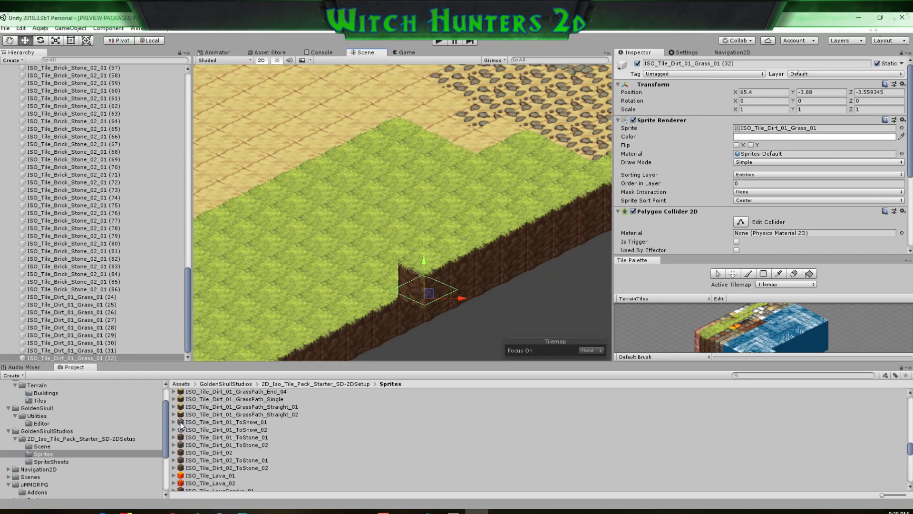
{"action": "scroll", "coordinate": [181, 425], "scroll_direction": "up", "scroll_amount": 15}
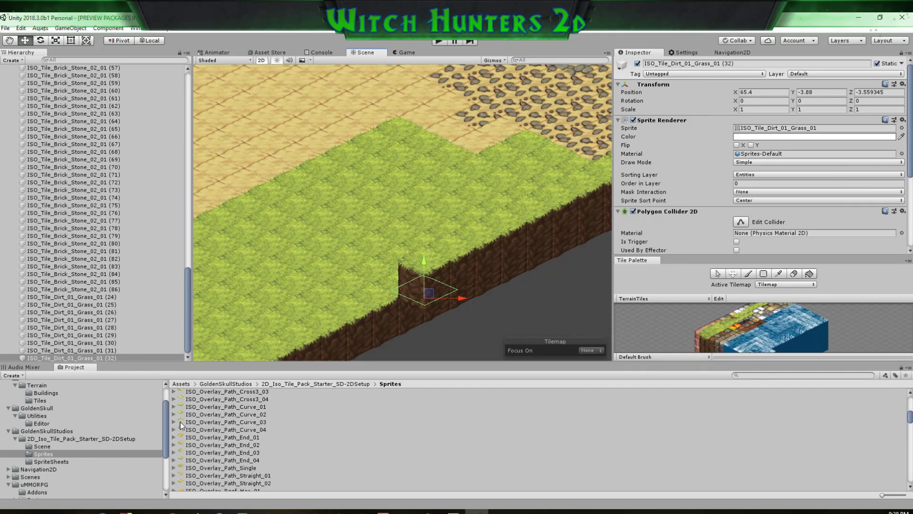
{"action": "scroll", "coordinate": [181, 425], "scroll_direction": "up", "scroll_amount": 10}
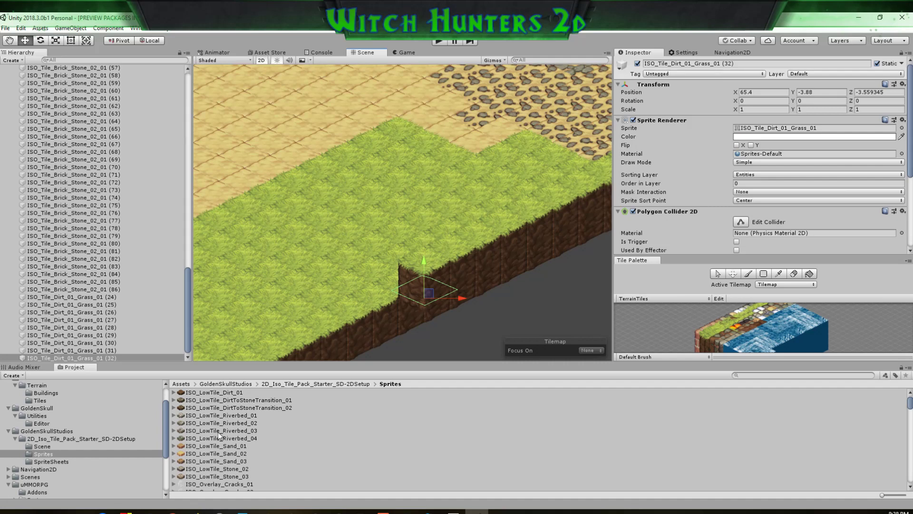
{"action": "scroll", "coordinate": [219, 435], "scroll_direction": "down", "scroll_amount": 15}
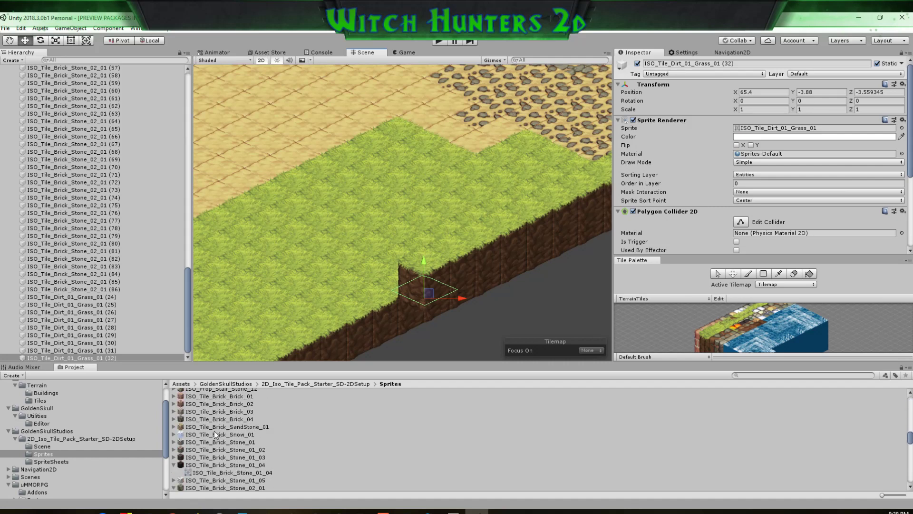
{"action": "scroll", "coordinate": [215, 433], "scroll_direction": "down", "scroll_amount": 4}
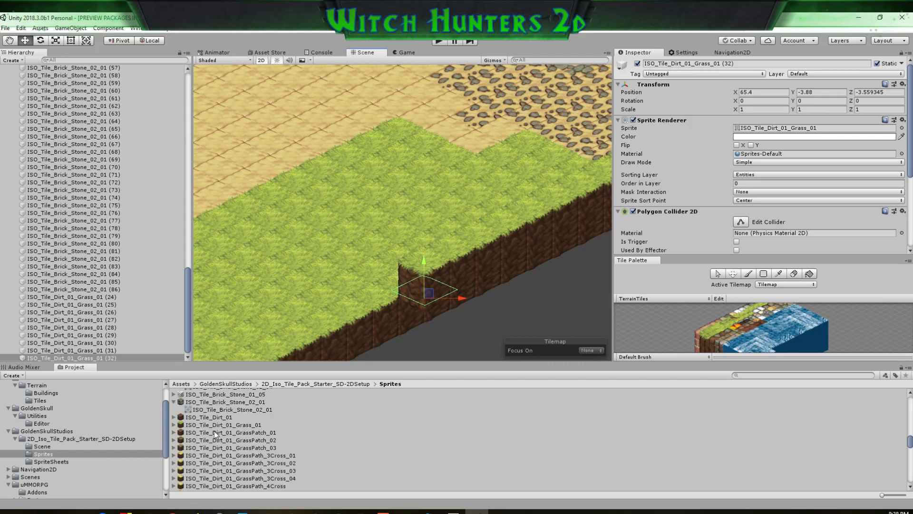
{"action": "left_click", "coordinate": [174, 432]}
{"action": "left_click_drag", "start_coordinate": [210, 439], "coordinate": [783, 130]}
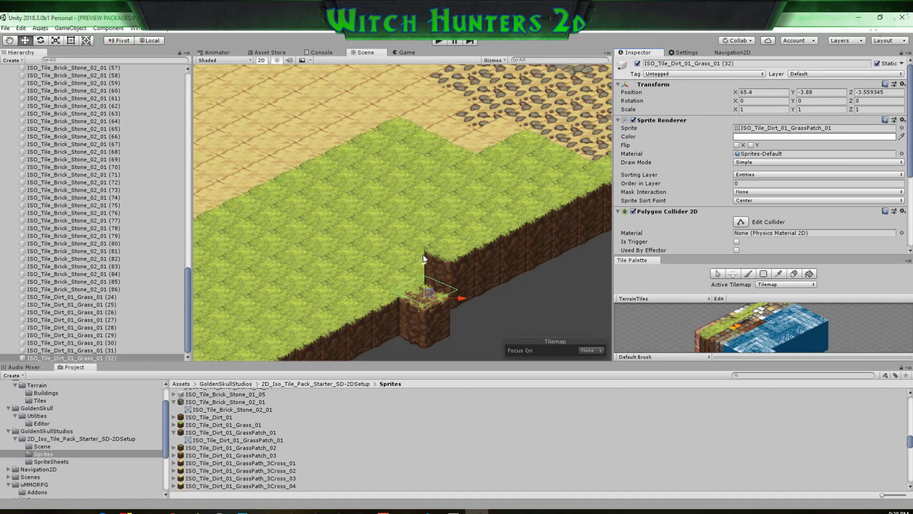
{"action": "mouse_move", "coordinate": [441, 309]}
{"action": "middle_mouse_down"}
{"action": "mouse_move", "coordinate": [442, 292]}
{"action": "mouse_move", "coordinate": [436, 322]}
{"action": "middle_mouse_up"}
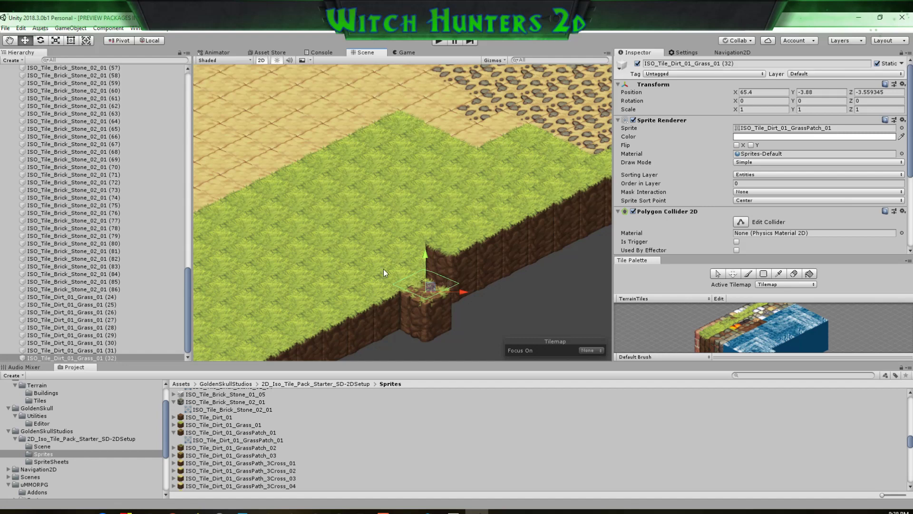
Delete the end block, and copy the border's remaining eight grass blocks as a row onto its open end
{"action": "left_click", "coordinate": [93, 356]}
{"action": "key", "text": "Delete"}
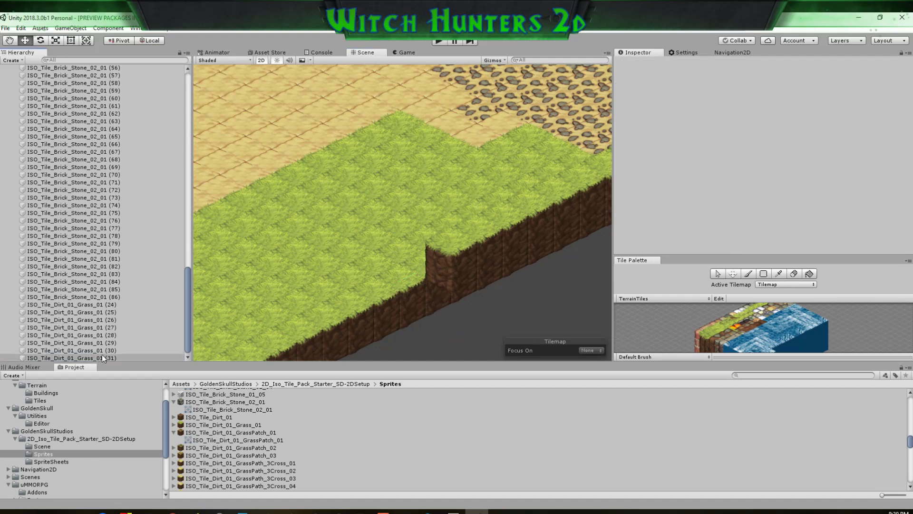
{"action": "left_click", "coordinate": [105, 356]}
{"action": "left_click", "coordinate": [105, 312], "text": "shift"}
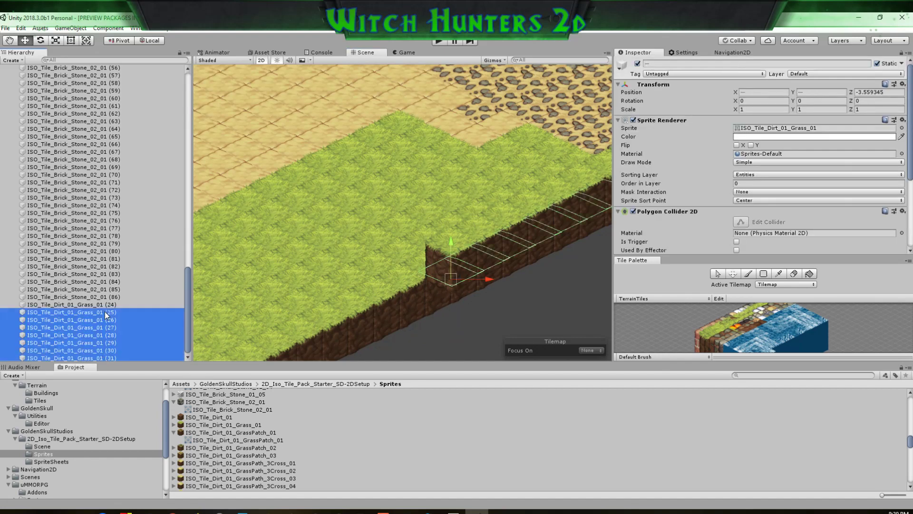
{"action": "left_click", "coordinate": [106, 305], "text": "shift"}
{"action": "scroll", "coordinate": [472, 301], "scroll_direction": "down", "scroll_amount": 1}
{"action": "scroll", "coordinate": [464, 314], "scroll_direction": "down", "scroll_amount": 2}
{"action": "middle_click_drag", "start_coordinate": [458, 326], "coordinate": [513, 272]}
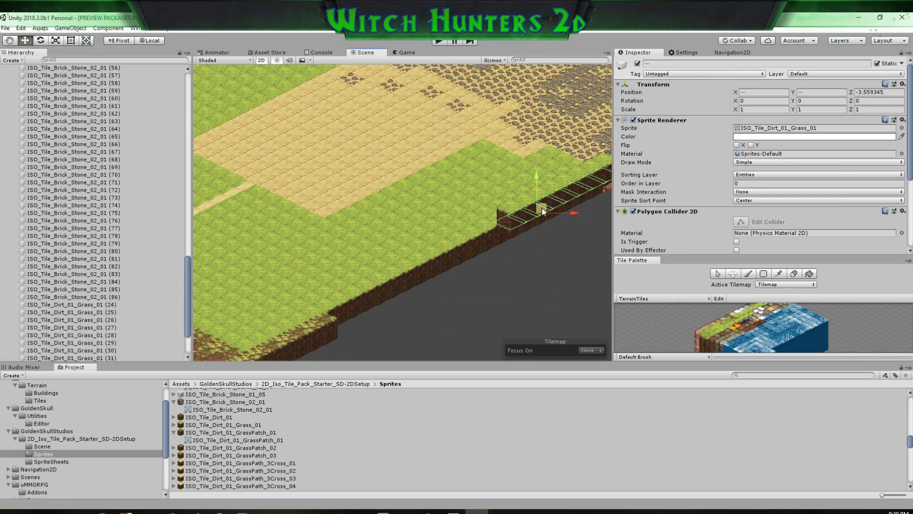
{"action": "left_click_drag", "start_coordinate": [541, 207], "coordinate": [430, 265]}
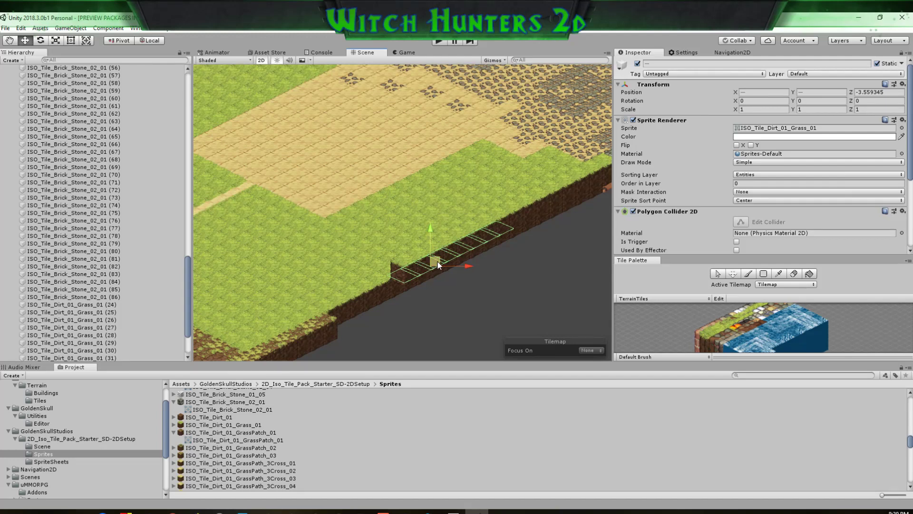
Copy the last three grass blocks of the border and place the copies directly after them along the map edge
{"action": "scroll", "coordinate": [68, 341], "scroll_direction": "down", "scroll_amount": 3}
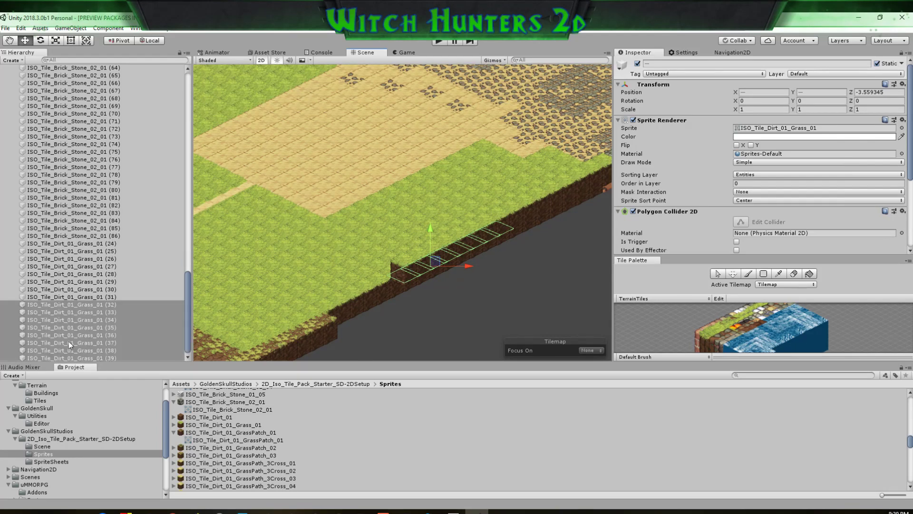
{"action": "left_click", "coordinate": [91, 340]}
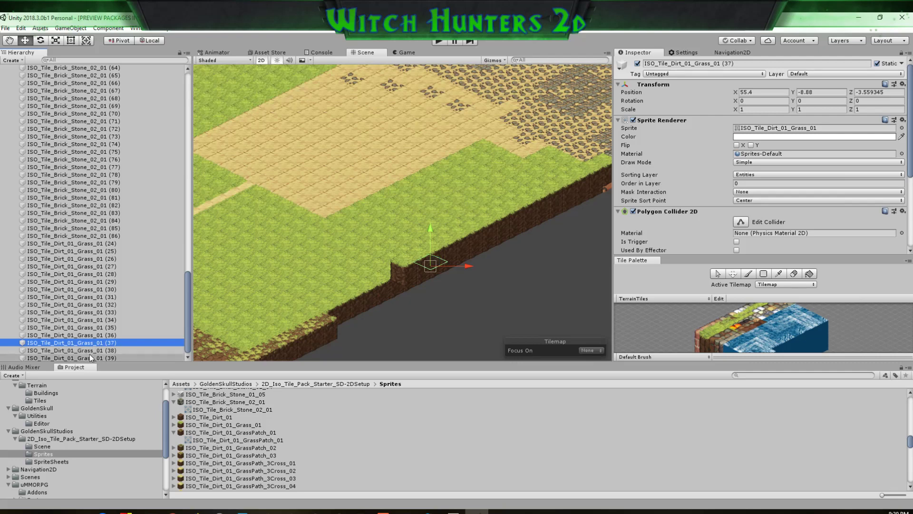
{"action": "left_click", "coordinate": [89, 355], "text": "shift"}
{"action": "key", "text": "ctrl+d"}
{"action": "left_click_drag", "start_coordinate": [427, 269], "coordinate": [388, 290]}
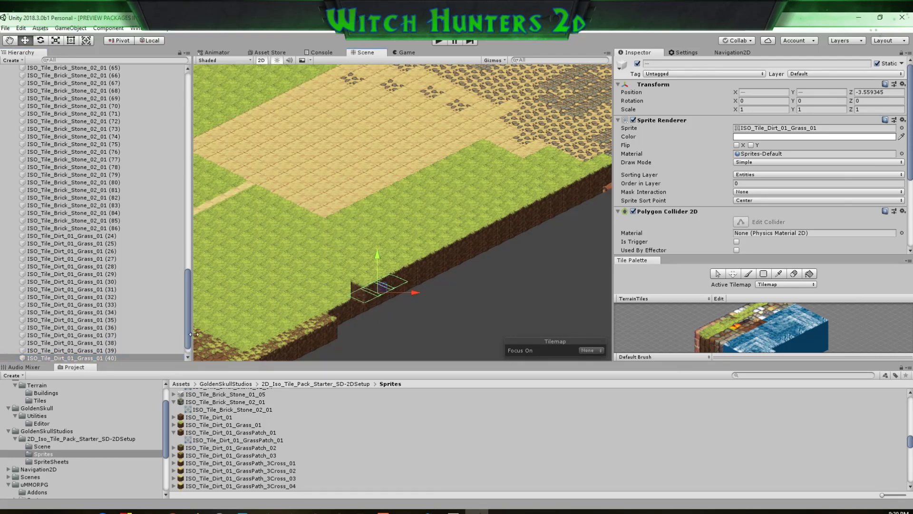
Copy the last two grass blocks up to the start of the patchy dirt edge, ending at X 41.4, Y -15.88
{"action": "scroll", "coordinate": [101, 350], "scroll_direction": "down", "scroll_amount": 1}
{"action": "left_click", "coordinate": [102, 350]}
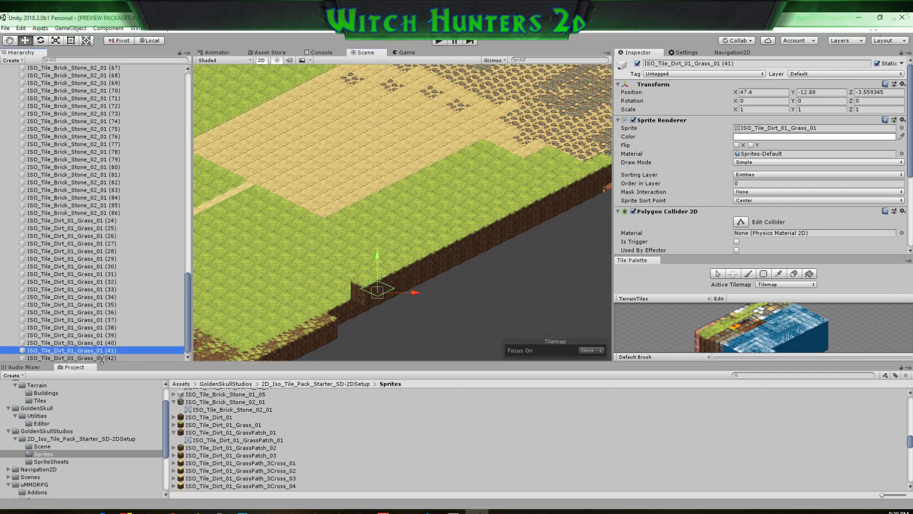
{"action": "left_click", "coordinate": [108, 355], "text": "shift"}
{"action": "key", "text": "ctrl+d"}
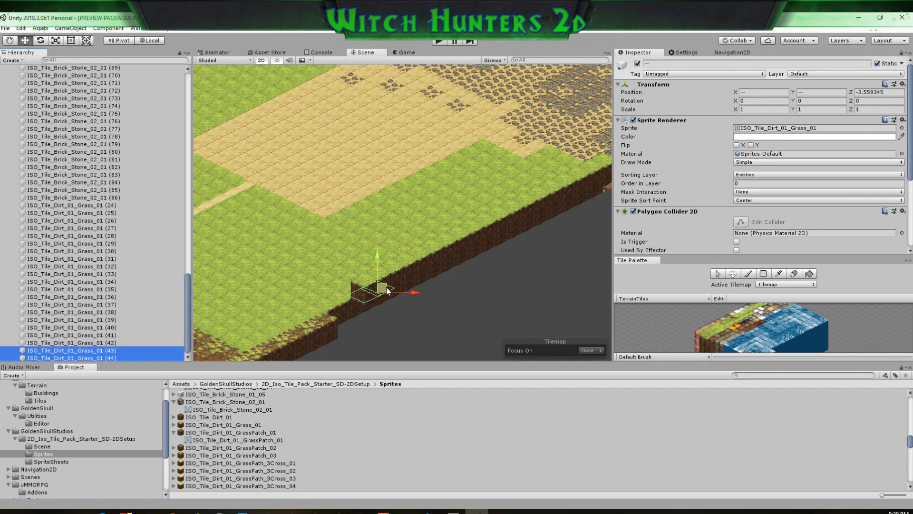
{"action": "left_click_drag", "start_coordinate": [380, 291], "coordinate": [360, 303]}
{"action": "key", "text": "ctrl+z"}
{"action": "scroll", "coordinate": [354, 312], "scroll_direction": "up", "scroll_amount": 6}
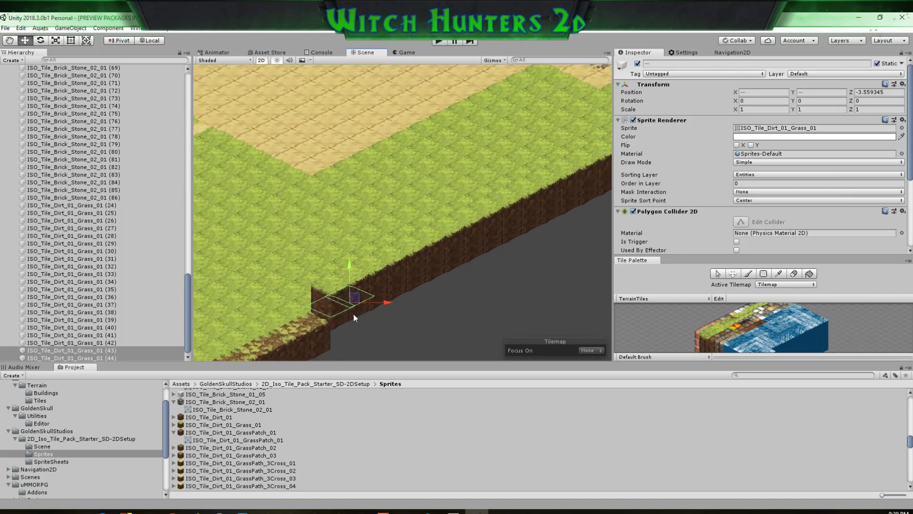
{"action": "middle_click_drag", "start_coordinate": [320, 317], "coordinate": [493, 252]}
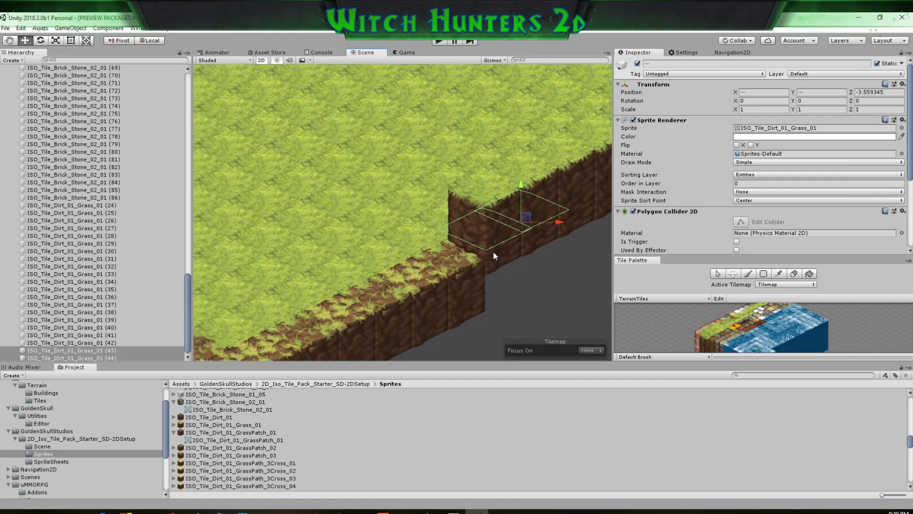
{"action": "scroll", "coordinate": [493, 252], "scroll_direction": "down", "scroll_amount": 3}
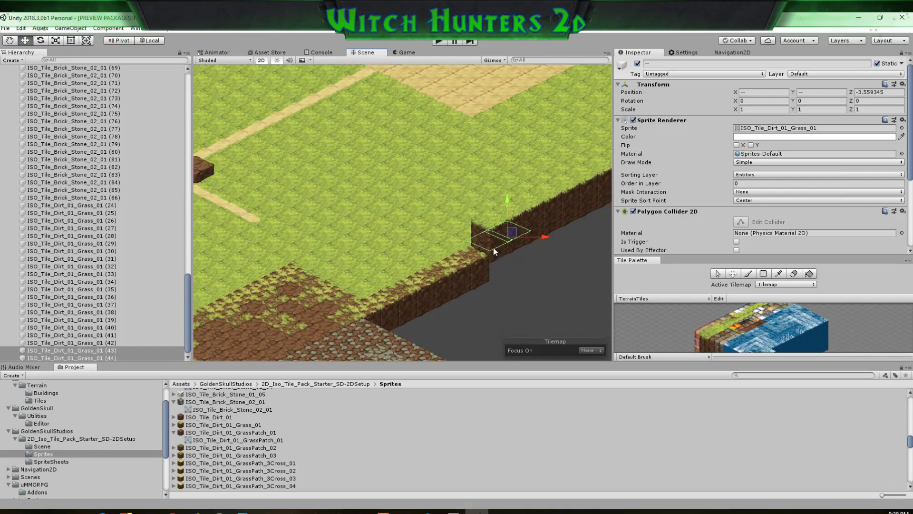
Extend the border along the patchy dirt edge with single copies of the end block, ending at X 29.9, Y -23.88
{"action": "left_click", "coordinate": [486, 221]}
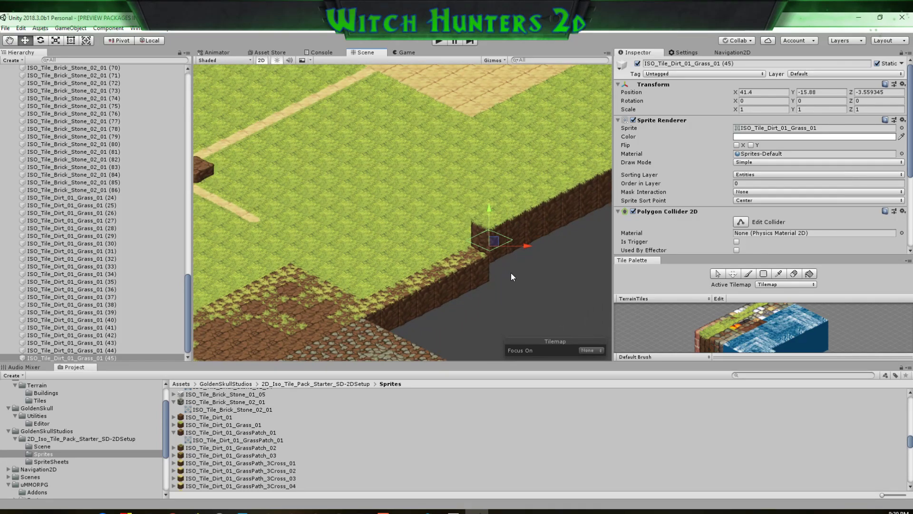
{"action": "left_click_drag", "start_coordinate": [495, 242], "coordinate": [391, 319]}
{"action": "key", "text": "ctrl+d"}
{"action": "key", "text": "ctrl+d"}
{"action": "key", "text": "ctrl+d"}
{"action": "key", "text": "ctrl+d"}
{"action": "key", "text": "ctrl+d"}
{"action": "key", "text": "ctrl+d"}
{"action": "key", "text": "ctrl+d"}
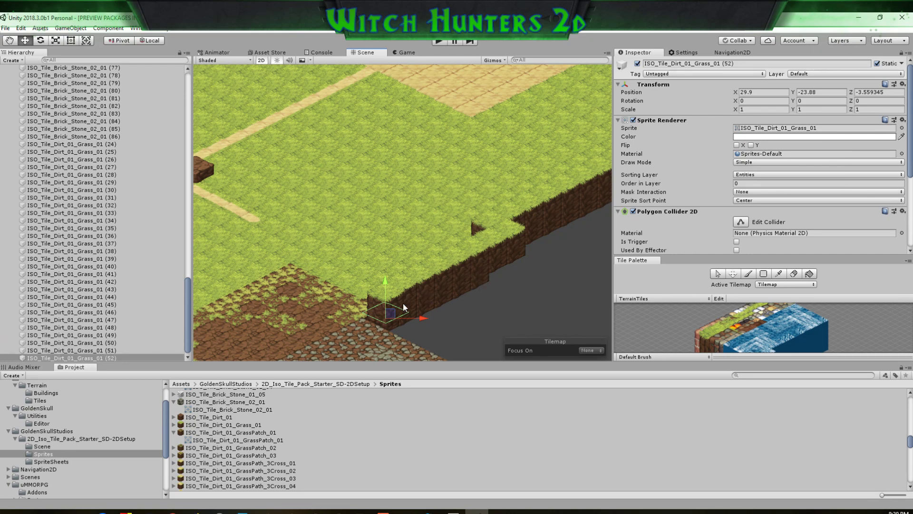
{"action": "left_click", "coordinate": [103, 328]}
{"action": "left_click", "coordinate": [104, 320]}
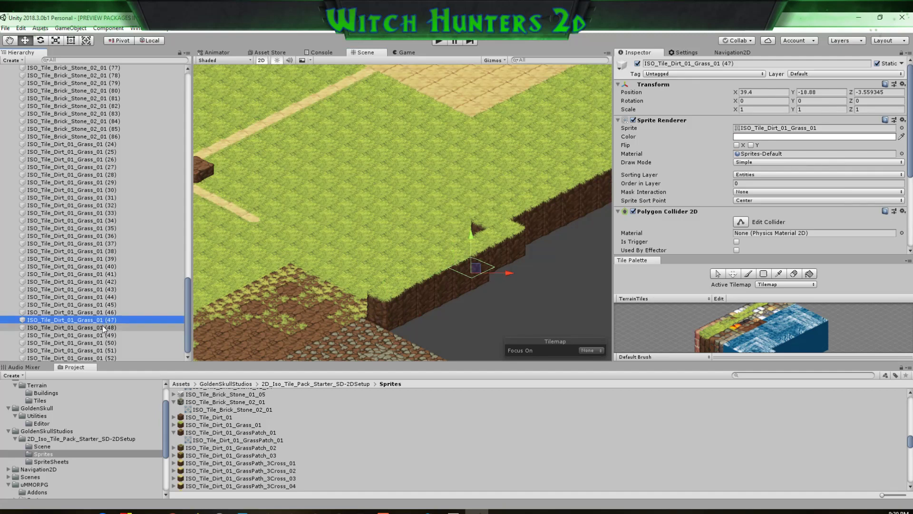
{"action": "left_click", "coordinate": [102, 357], "text": "shift"}
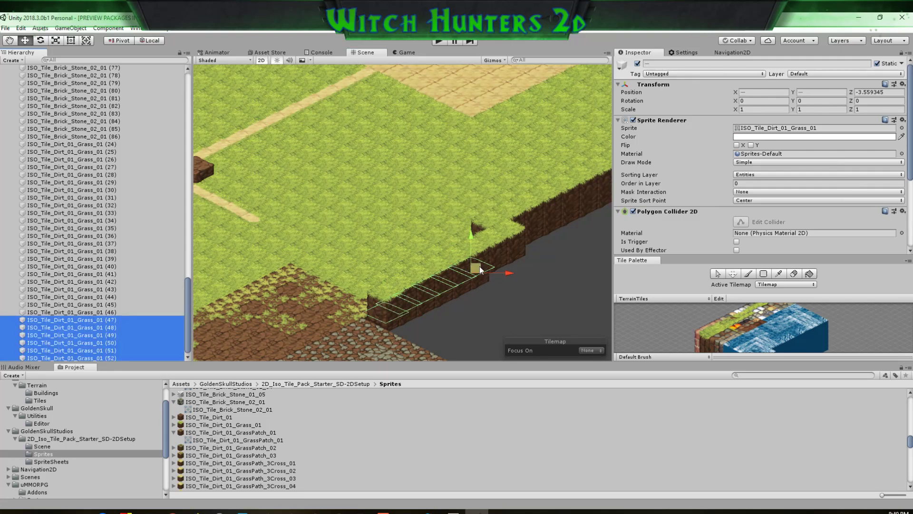
{"action": "mouse_move", "coordinate": [480, 270]}
{"action": "left_mouse_down"}
{"action": "mouse_move", "coordinate": [443, 272]}
{"action": "mouse_move", "coordinate": [479, 267]}
{"action": "left_mouse_up"}
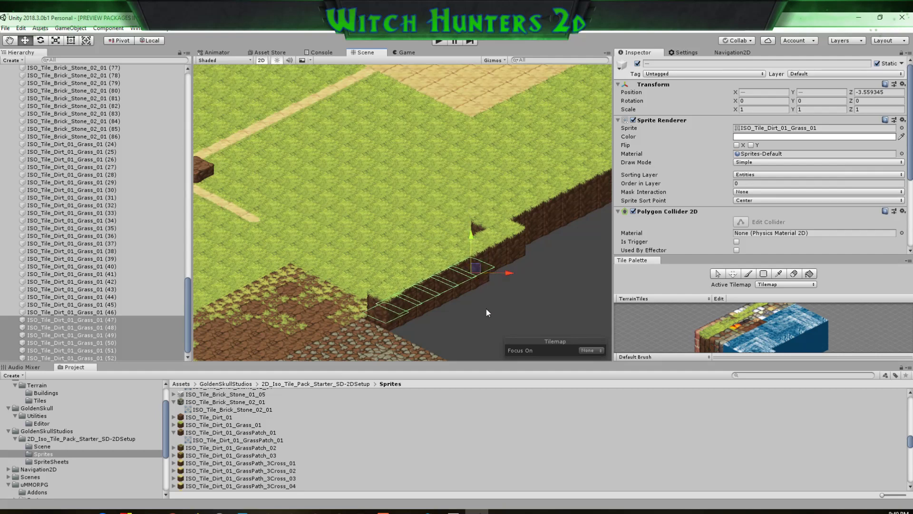
Move the end grass block beside the stone and dirt terrain into line at X 29.4, Y -23.88
{"action": "scroll", "coordinate": [485, 313], "scroll_direction": "up", "scroll_amount": 3}
{"action": "scroll", "coordinate": [474, 312], "scroll_direction": "up", "scroll_amount": 1}
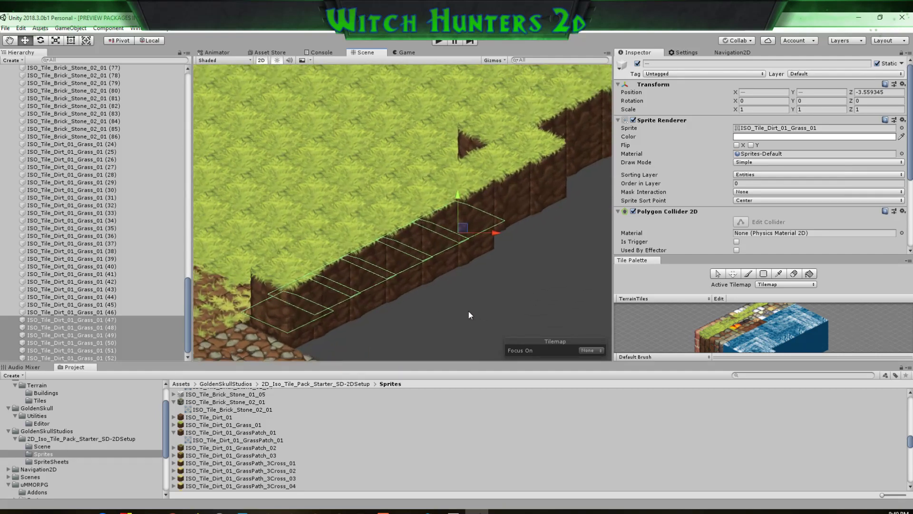
{"action": "left_click", "coordinate": [286, 307]}
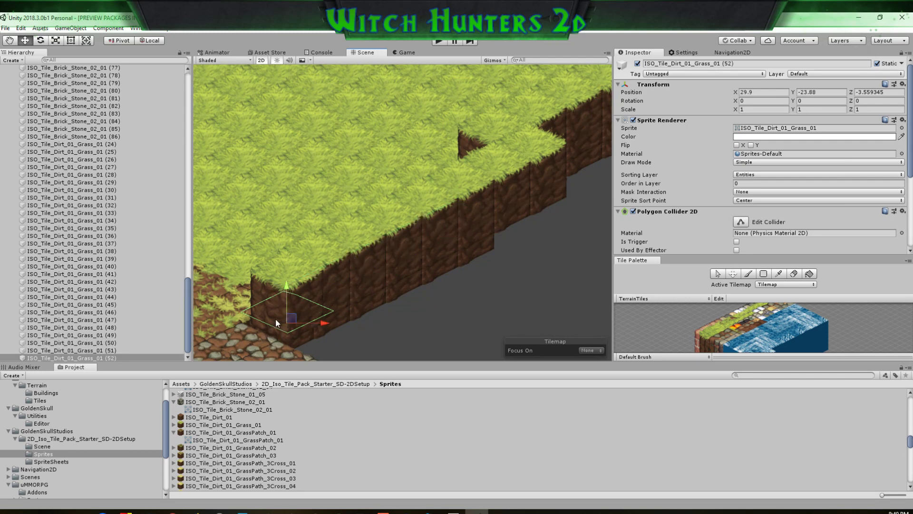
{"action": "left_click_drag", "start_coordinate": [284, 289], "coordinate": [286, 324]}
{"action": "scroll", "coordinate": [356, 324], "scroll_direction": "down", "scroll_amount": 3}
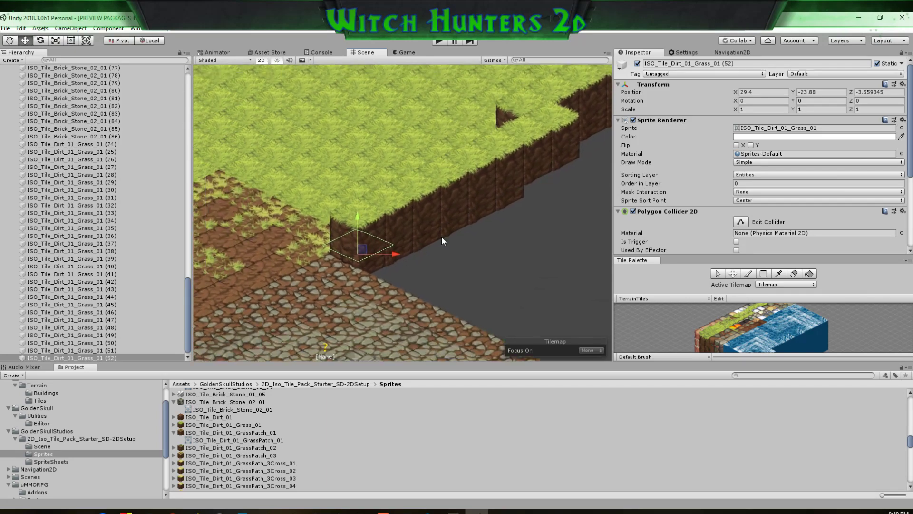
{"action": "scroll", "coordinate": [441, 236], "scroll_direction": "down", "scroll_amount": 5}
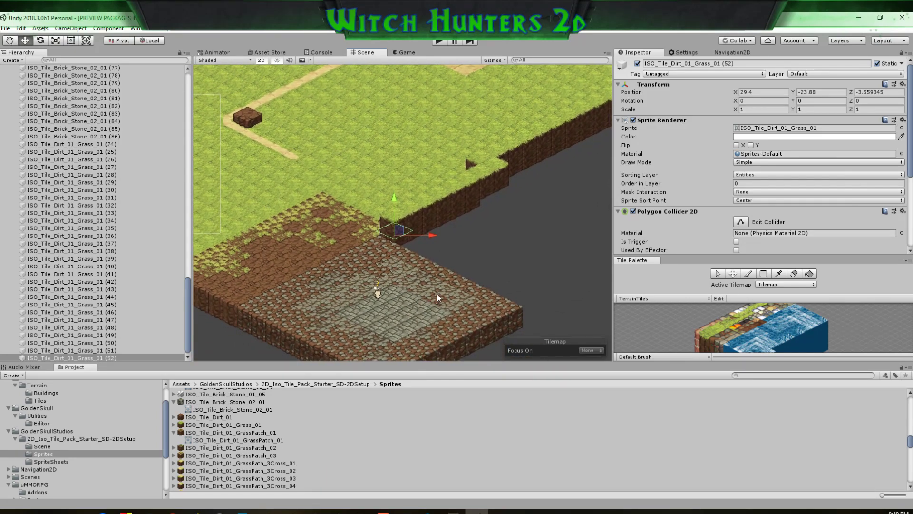
{"action": "scroll", "coordinate": [500, 270], "scroll_direction": "down", "scroll_amount": 6}
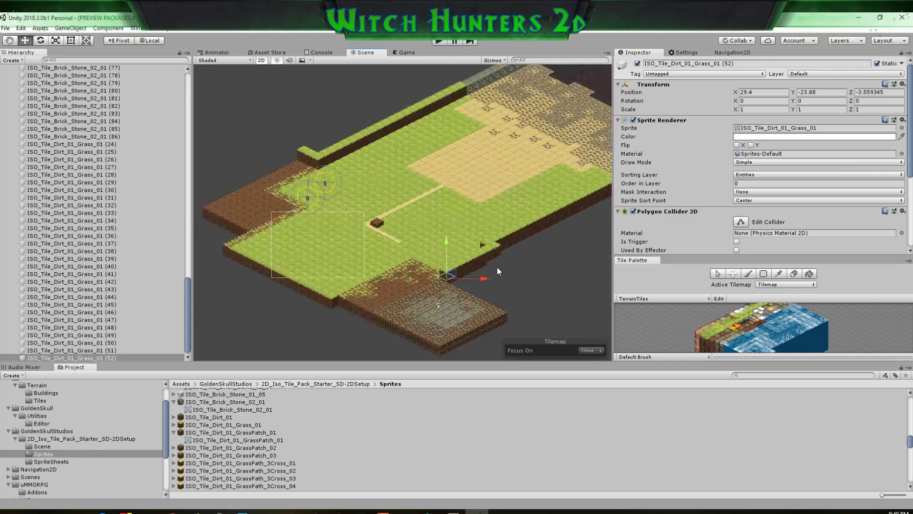
{"action": "scroll", "coordinate": [497, 268], "scroll_direction": "up", "scroll_amount": 10}
{"action": "scroll", "coordinate": [497, 265], "scroll_direction": "up", "scroll_amount": 3}
{"action": "scroll", "coordinate": [496, 263], "scroll_direction": "up", "scroll_amount": 1}
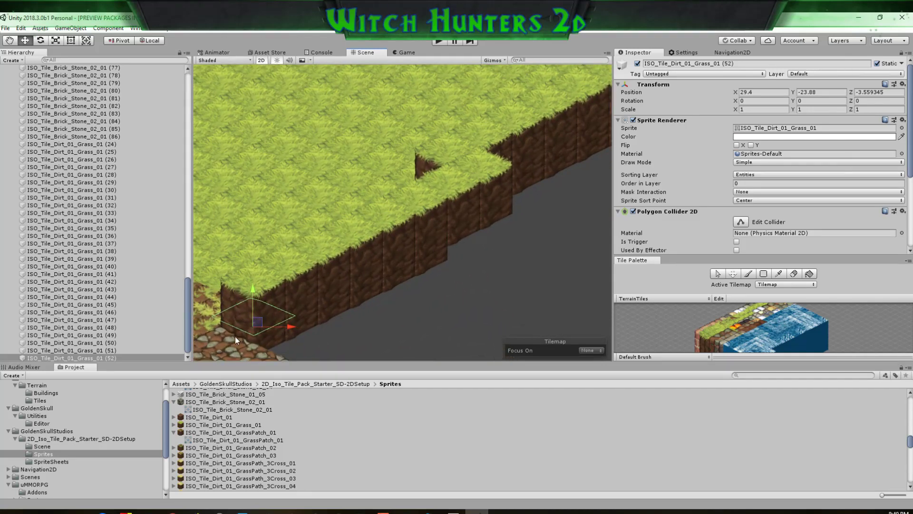
{"action": "scroll", "coordinate": [387, 306], "scroll_direction": "down", "scroll_amount": 3}
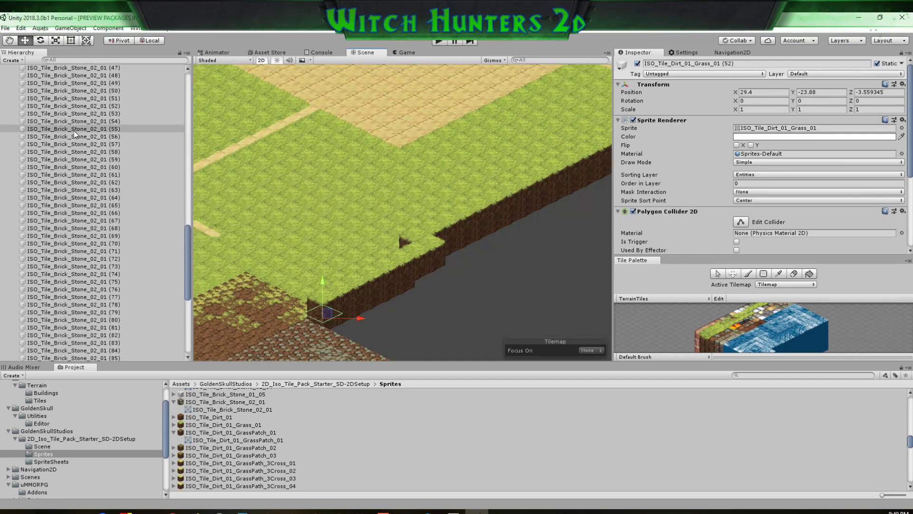
Set the Main Camera's background colour to a near-black shade
{"action": "scroll", "coordinate": [150, 197], "scroll_direction": "up", "scroll_amount": 10}
{"action": "scroll", "coordinate": [150, 198], "scroll_direction": "up", "scroll_amount": 8}
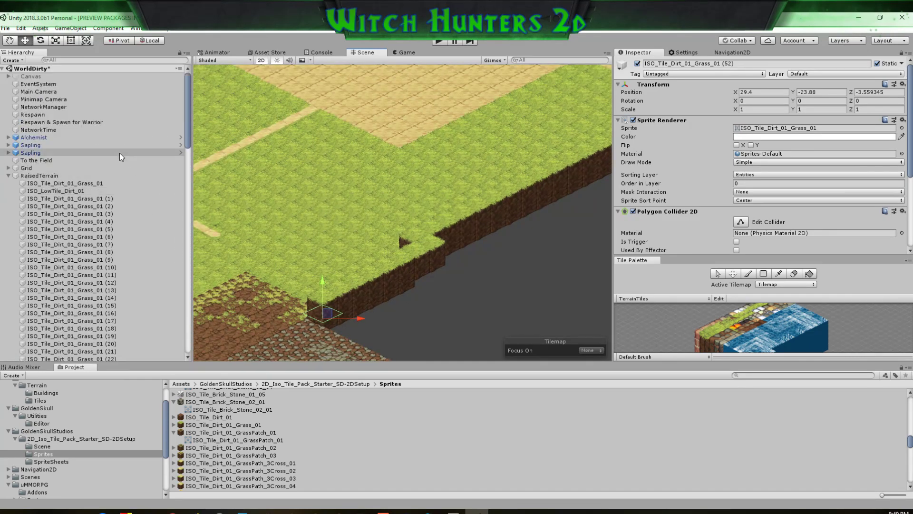
{"action": "left_click", "coordinate": [38, 91]}
{"action": "left_click", "coordinate": [771, 136]}
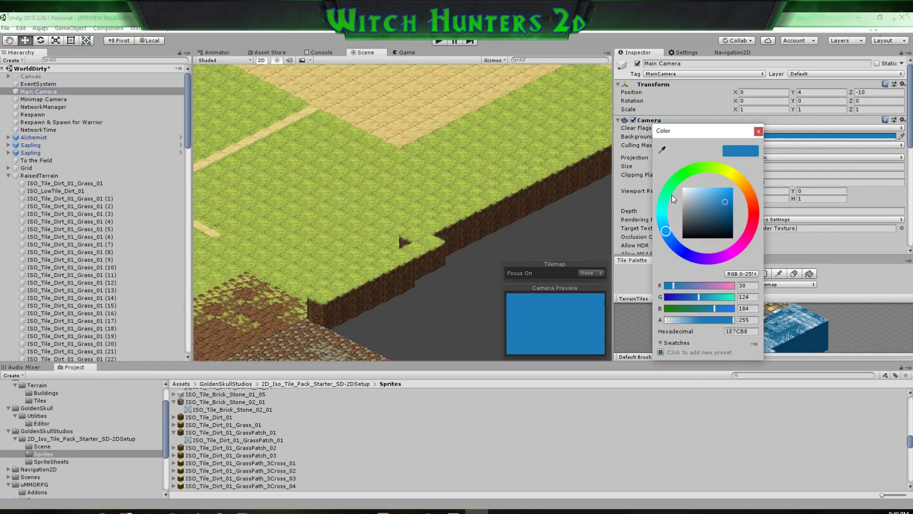
{"action": "left_click", "coordinate": [692, 235]}
{"action": "left_click", "coordinate": [758, 131]}
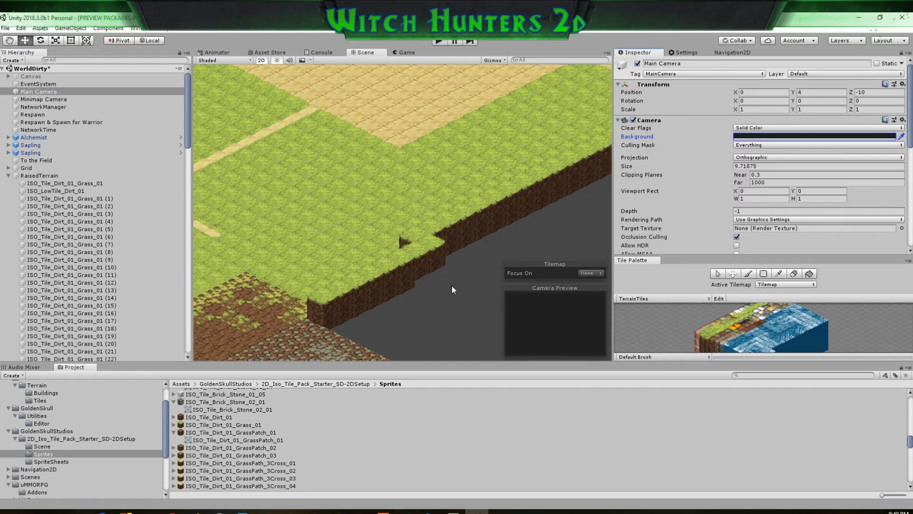
Move the Main Camera towards the single dirt block on the path, to X 11.1, Y 5.1, Z -9.92
{"action": "left_click_drag", "start_coordinate": [414, 287], "coordinate": [440, 266]}
{"action": "middle_click_drag", "start_coordinate": [440, 266], "coordinate": [536, 221]}
{"action": "scroll", "coordinate": [536, 221], "scroll_direction": "down", "scroll_amount": 10}
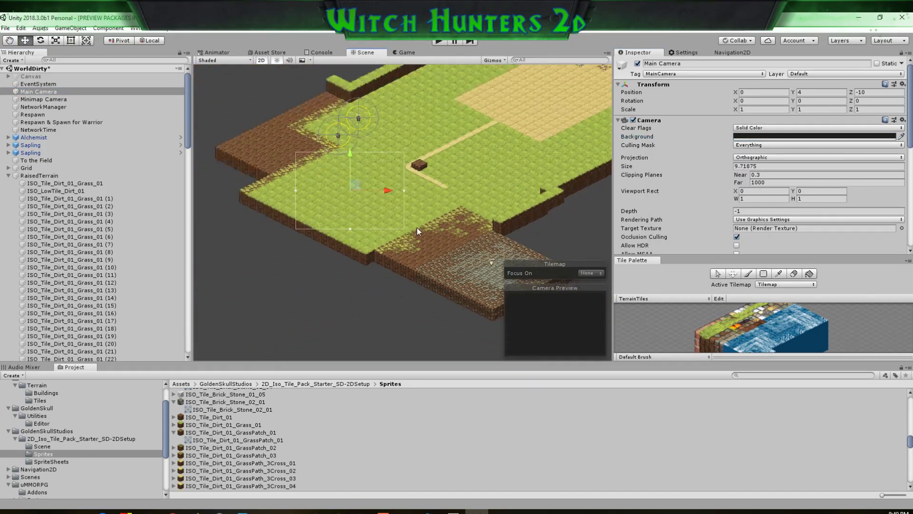
{"action": "middle_click_drag", "start_coordinate": [418, 228], "coordinate": [443, 247]}
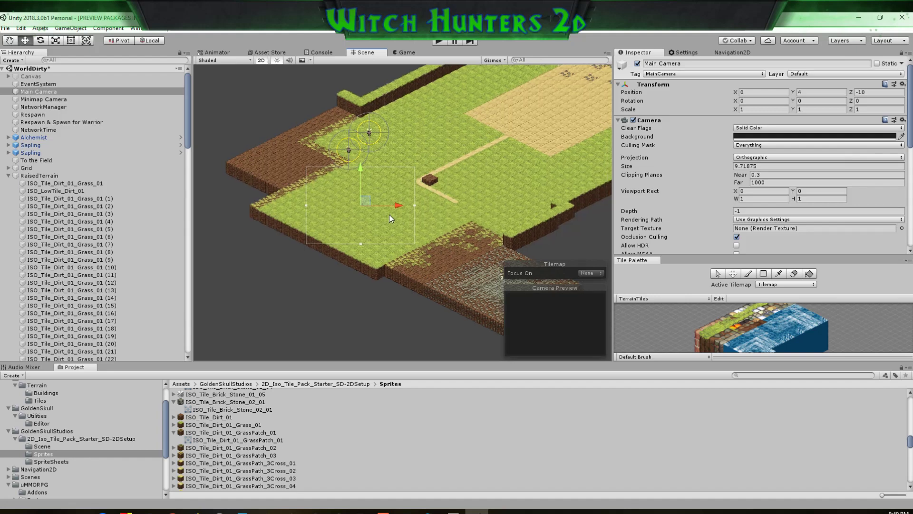
{"action": "left_click_drag", "start_coordinate": [365, 201], "coordinate": [409, 196]}
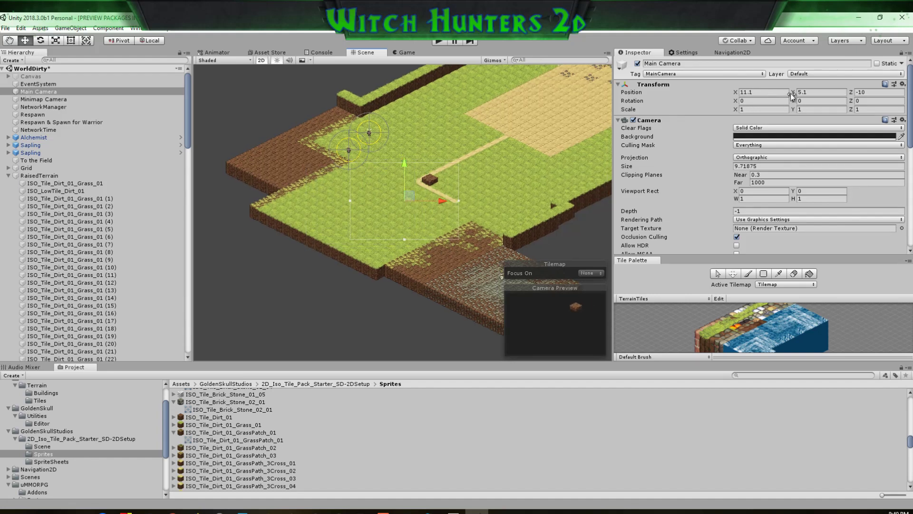
{"action": "left_click", "coordinate": [851, 92]}
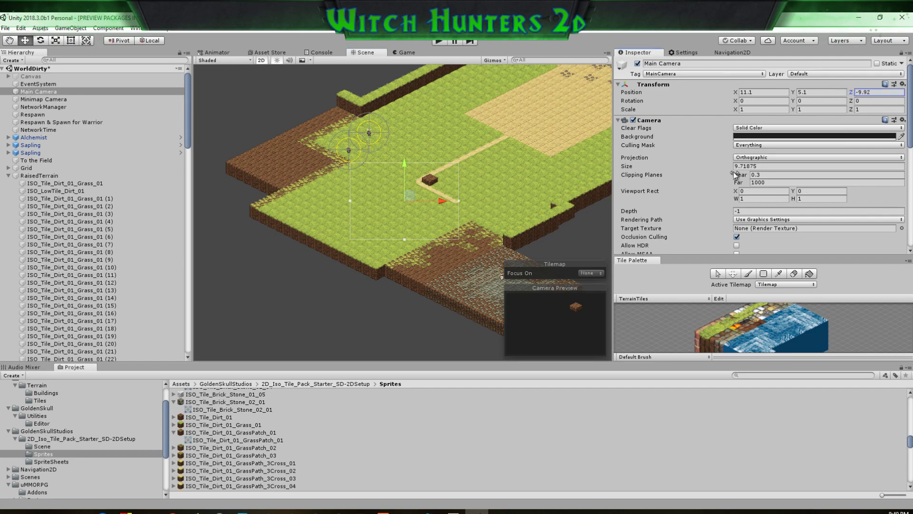
{"action": "left_click", "coordinate": [708, 169]}
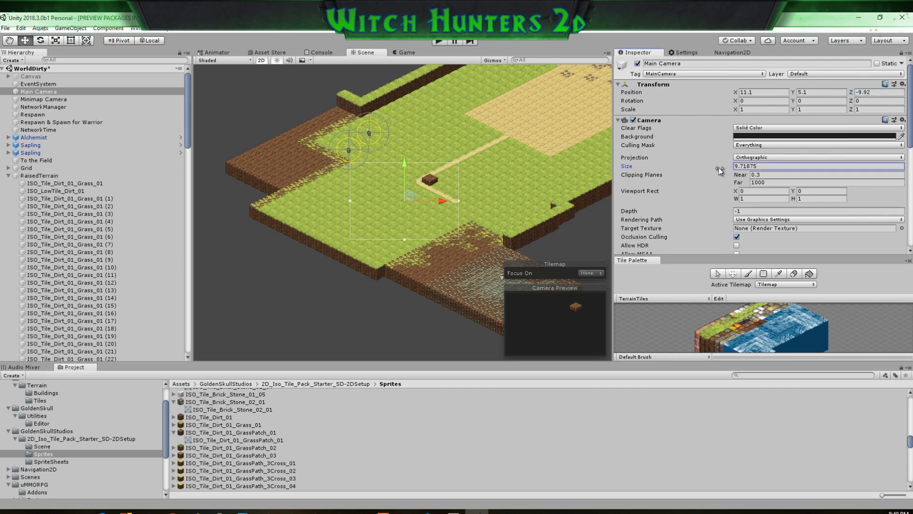
{"action": "scroll", "coordinate": [763, 167], "scroll_direction": "down", "scroll_amount": 10}
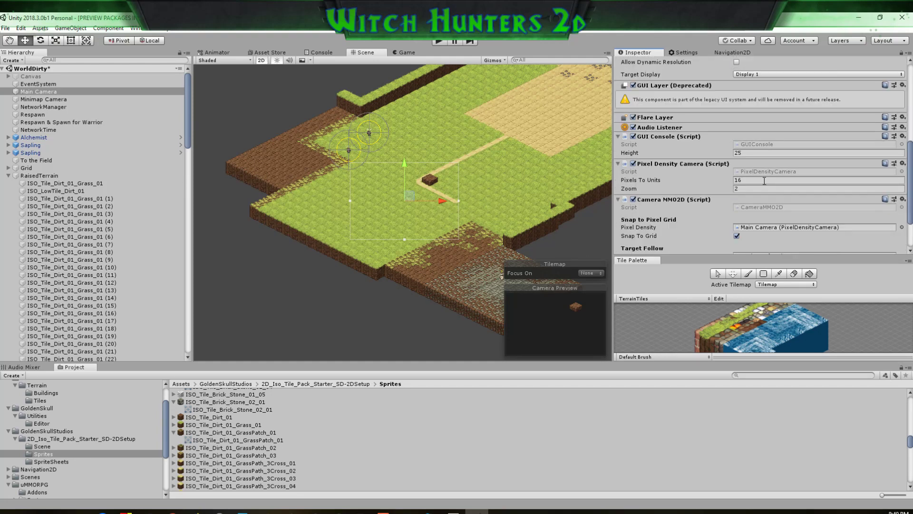
{"action": "left_click_drag", "start_coordinate": [725, 180], "coordinate": [704, 180]}
{"action": "left_click", "coordinate": [685, 181]}
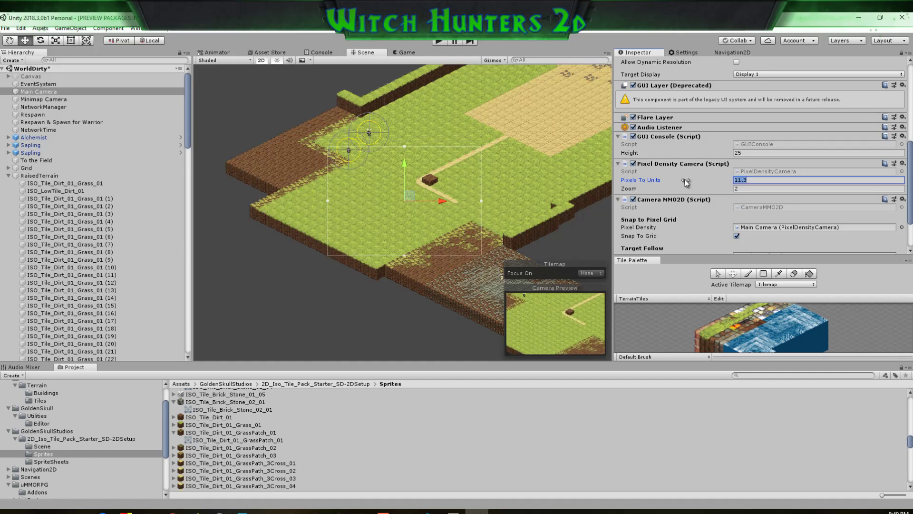
{"action": "type", "text": "10"}
Try Zoom values of 0, 1 and 3 on the Pixel Density Camera script and restore the value to 2
{"action": "left_click", "coordinate": [742, 189]}
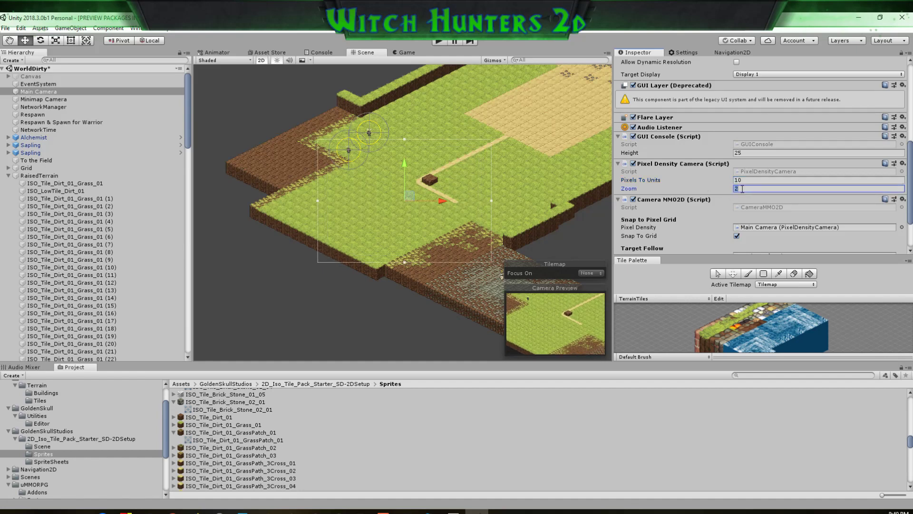
{"action": "type", "text": "0"}
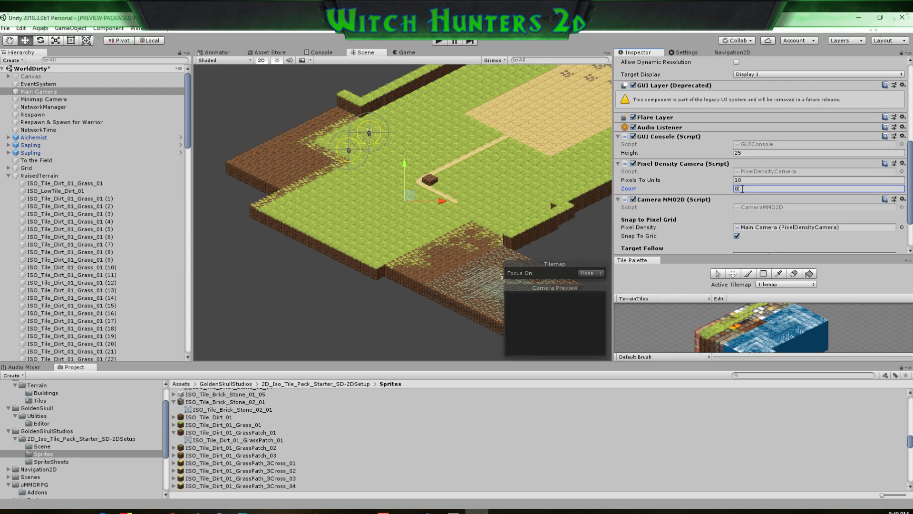
{"action": "type", "text": "1"}
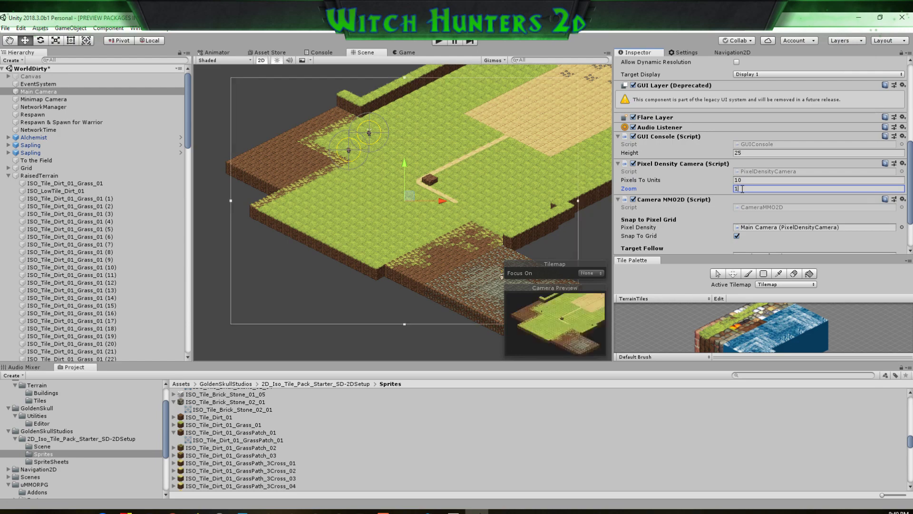
{"action": "key", "text": "BackSpace"}
{"action": "type", "text": "2"}
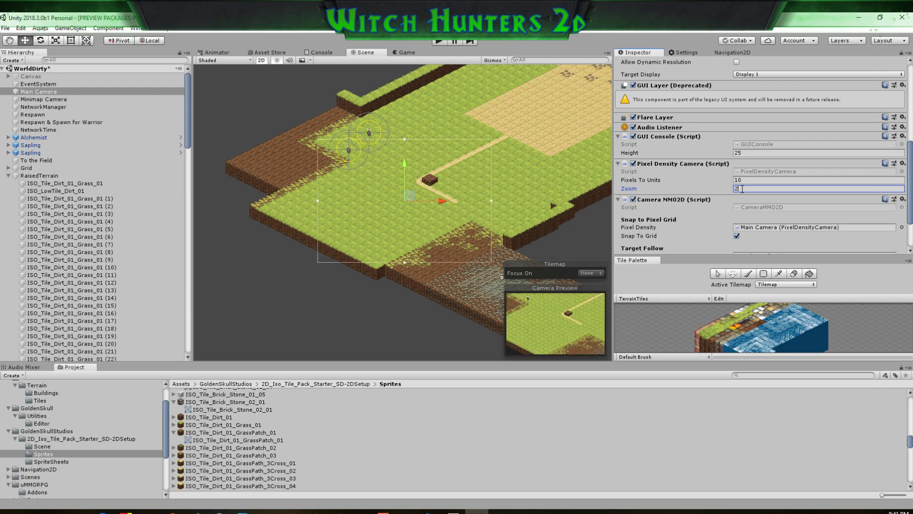
{"action": "key", "text": "BackSpace"}
{"action": "type", "text": "3"}
{"action": "key", "text": "BackSpace"}
{"action": "type", "text": "2"}
Set the Camera MMO2D script's Damp to 2 and run the game
{"action": "scroll", "coordinate": [835, 198], "scroll_direction": "down", "scroll_amount": 3}
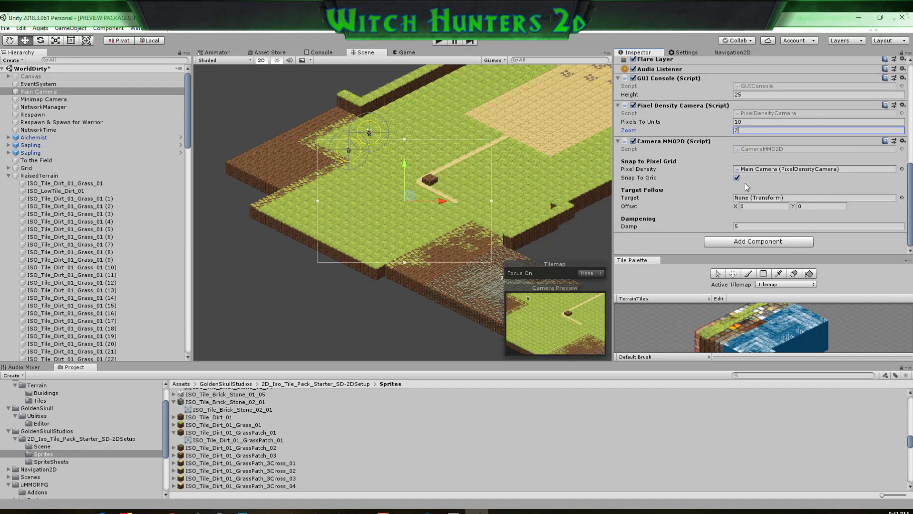
{"action": "left_click", "coordinate": [739, 226]}
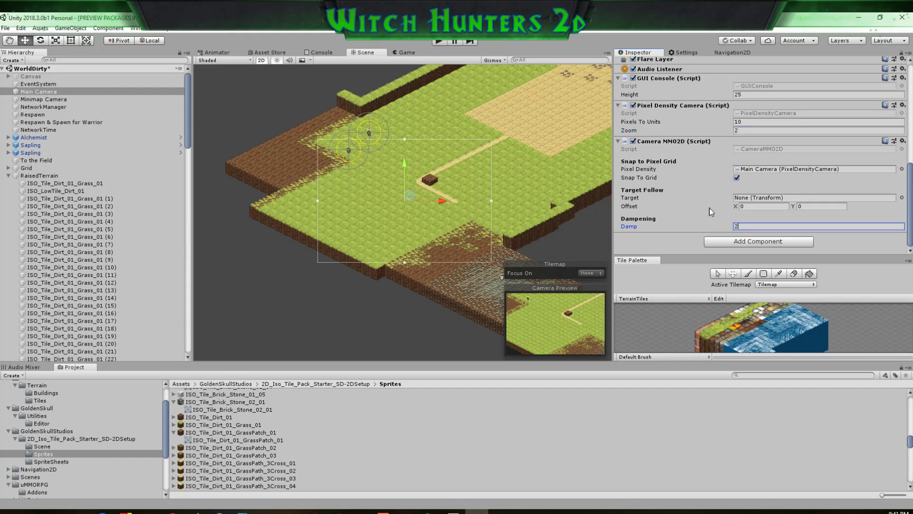
{"action": "left_click", "coordinate": [440, 43]}
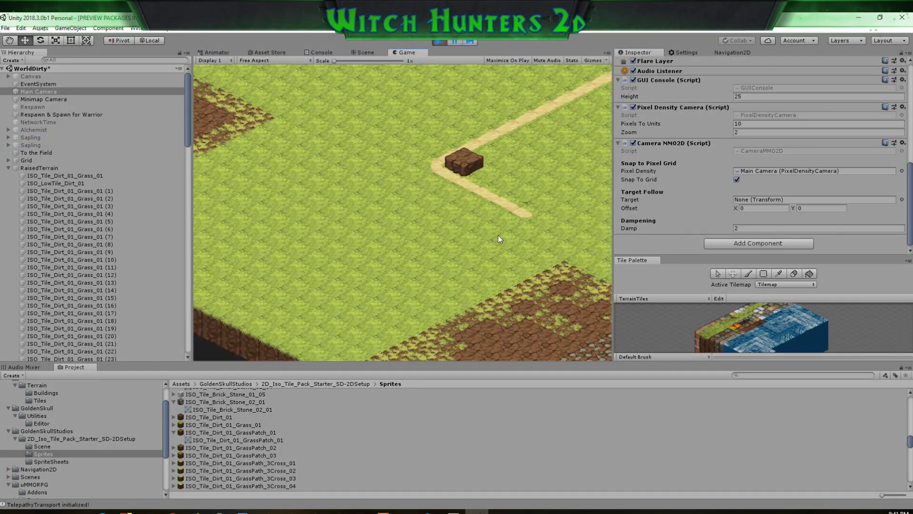
Activate the Canvas object and enter the world with the existing character through Server & Play
{"action": "left_click", "coordinate": [24, 77]}
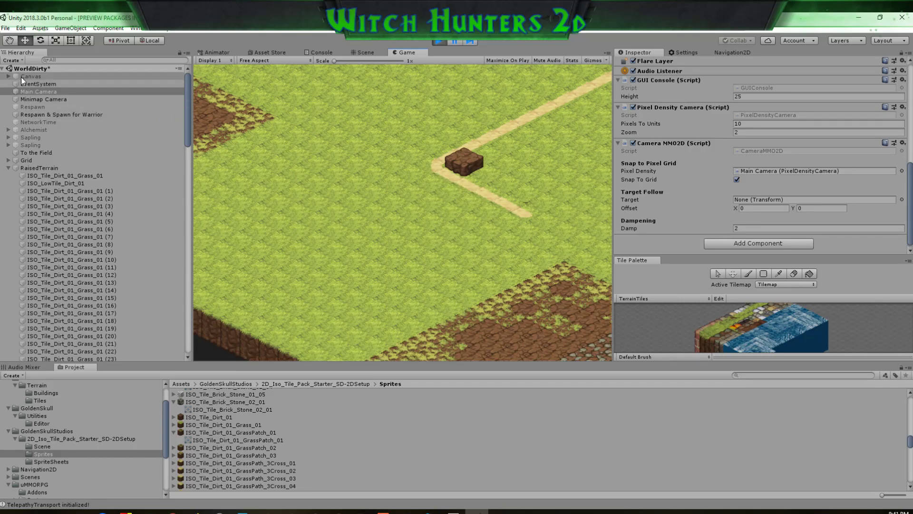
{"action": "scroll", "coordinate": [648, 72], "scroll_direction": "up", "scroll_amount": 4}
{"action": "left_click", "coordinate": [638, 63]}
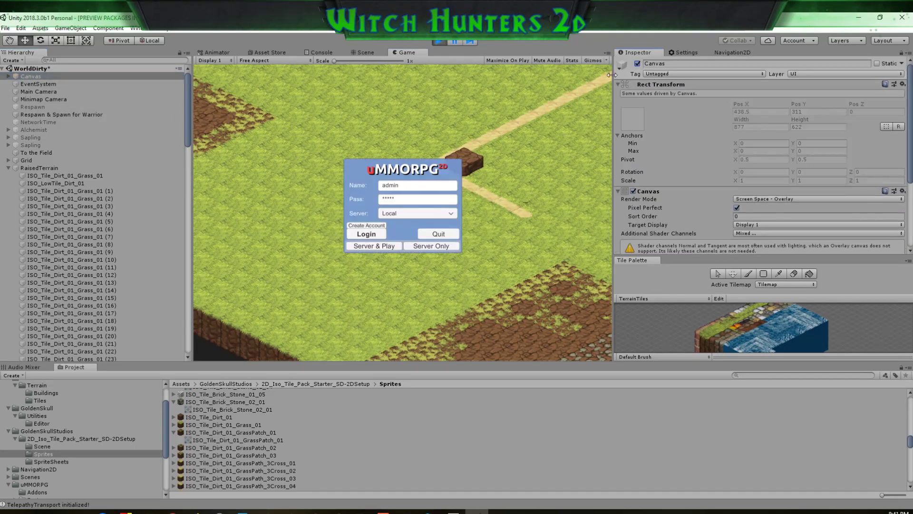
{"action": "left_click", "coordinate": [375, 247]}
{"action": "left_click", "coordinate": [390, 179]}
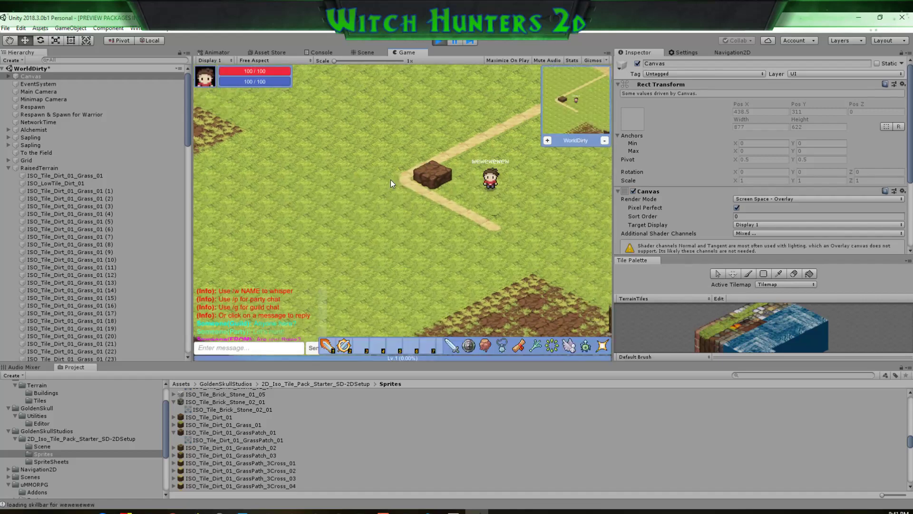
Walk the character from the path's dirt block down onto the patchy dirt to check the camera follow
{"action": "key", "text": "s"}
{"action": "key", "text": "d"}
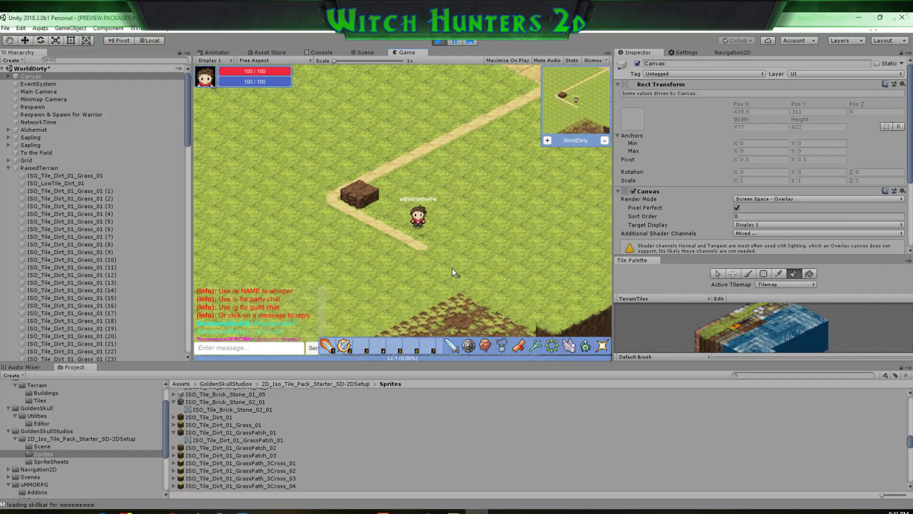
{"action": "key", "text": "s"}
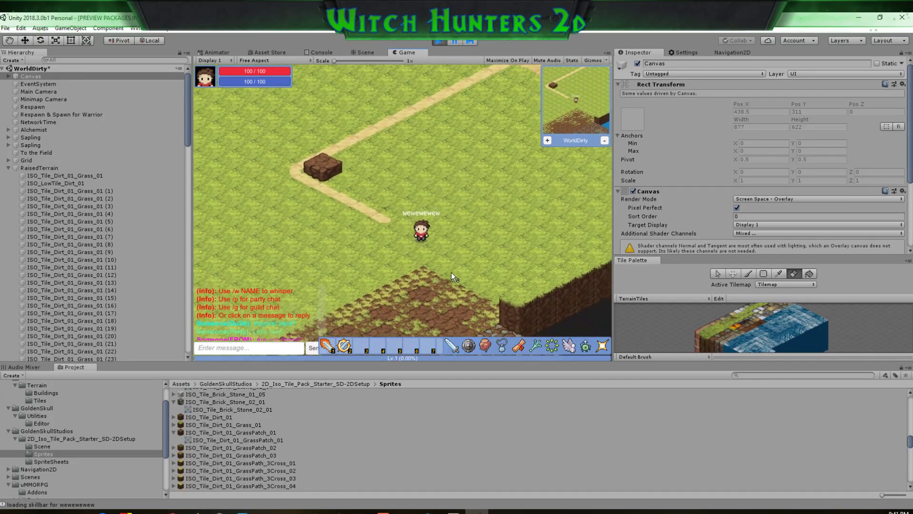
{"action": "key", "text": "s"}
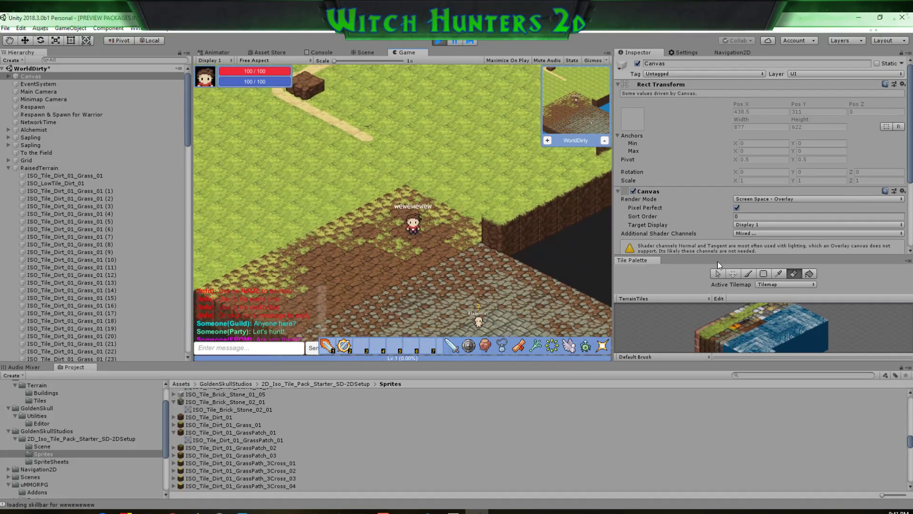
Set the Main Camera's Depth to -10 in the running game
{"action": "scroll", "coordinate": [736, 218], "scroll_direction": "down", "scroll_amount": 5}
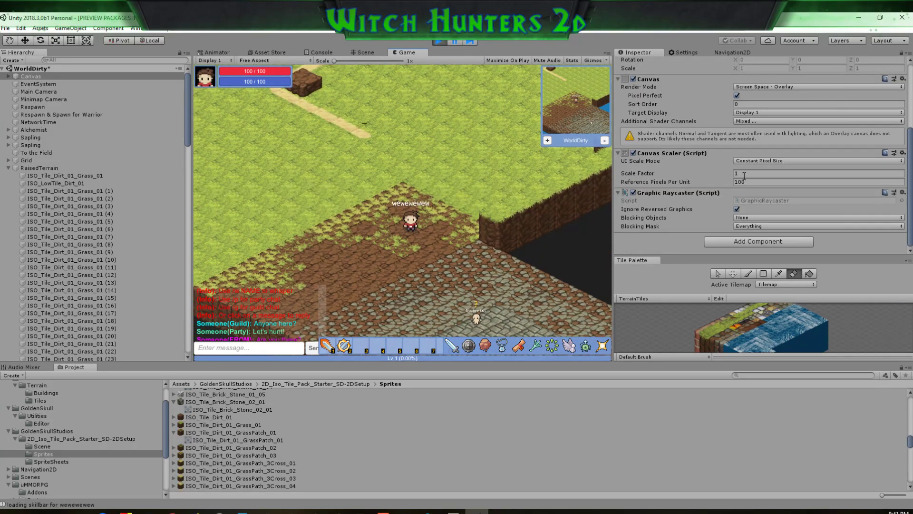
{"action": "scroll", "coordinate": [744, 175], "scroll_direction": "up", "scroll_amount": 5}
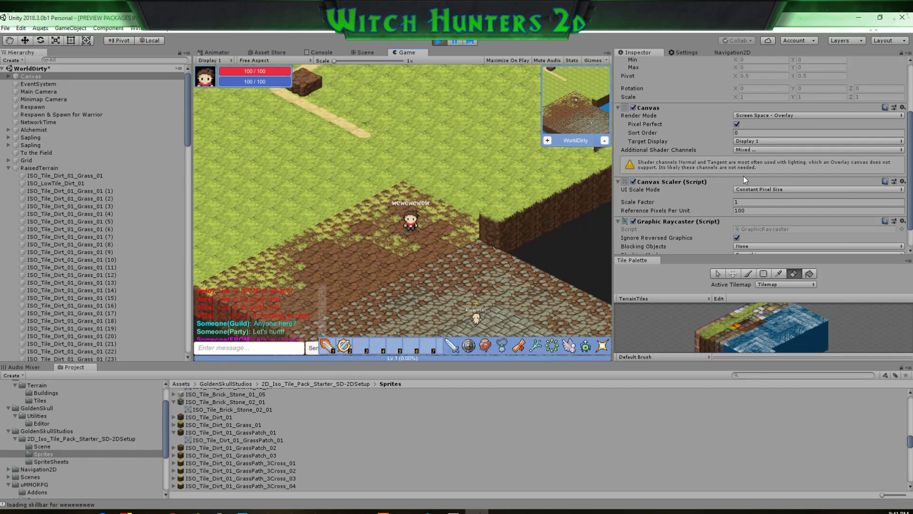
{"action": "left_click", "coordinate": [38, 91]}
{"action": "scroll", "coordinate": [758, 219], "scroll_direction": "down", "scroll_amount": 3}
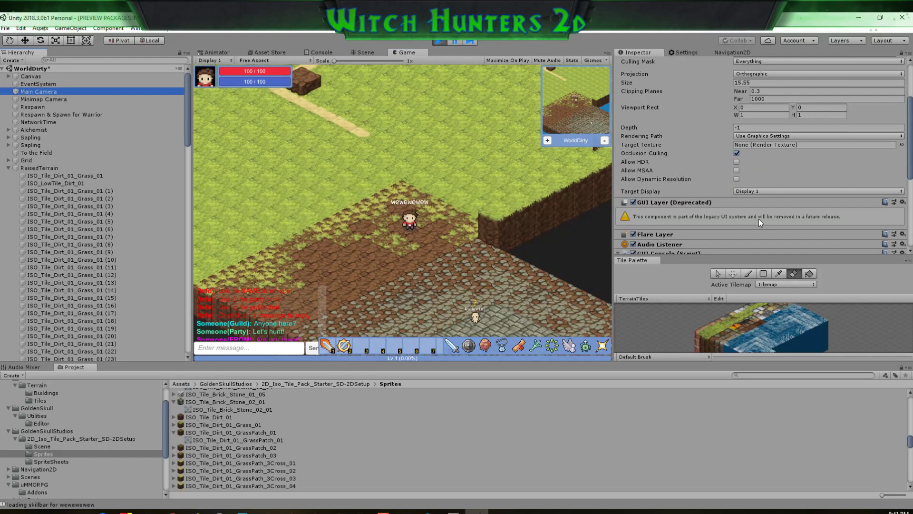
{"action": "left_click", "coordinate": [737, 128]}
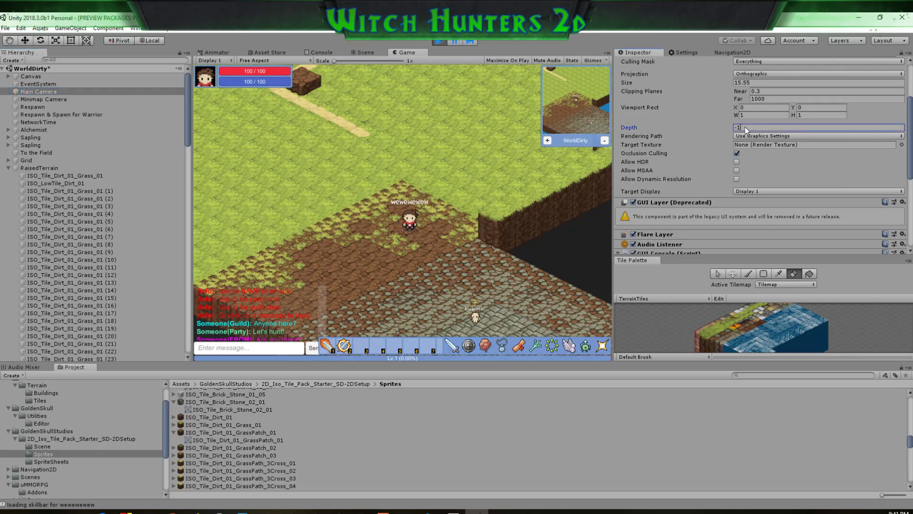
{"action": "type", "text": "0"}
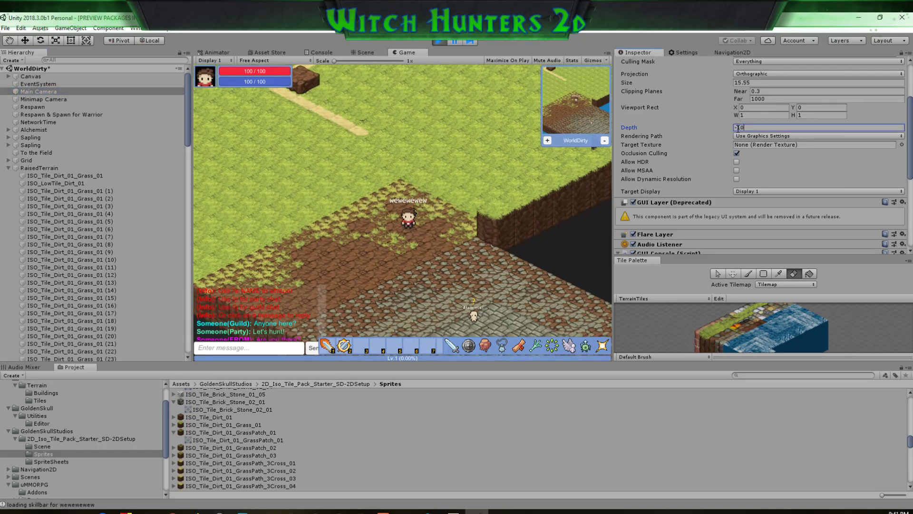
{"action": "left_click", "coordinate": [783, 161]}
Set the Main Camera's Damp to 20 and walk the character to the raised grass block at the stone terrain's corner
{"action": "scroll", "coordinate": [744, 206], "scroll_direction": "down", "scroll_amount": 5}
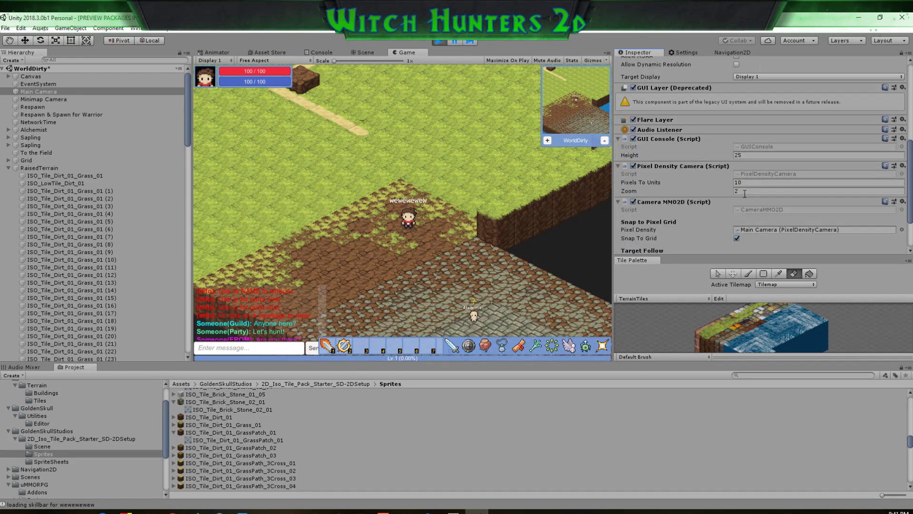
{"action": "left_click", "coordinate": [745, 191]}
{"action": "scroll", "coordinate": [755, 228], "scroll_direction": "down", "scroll_amount": 3}
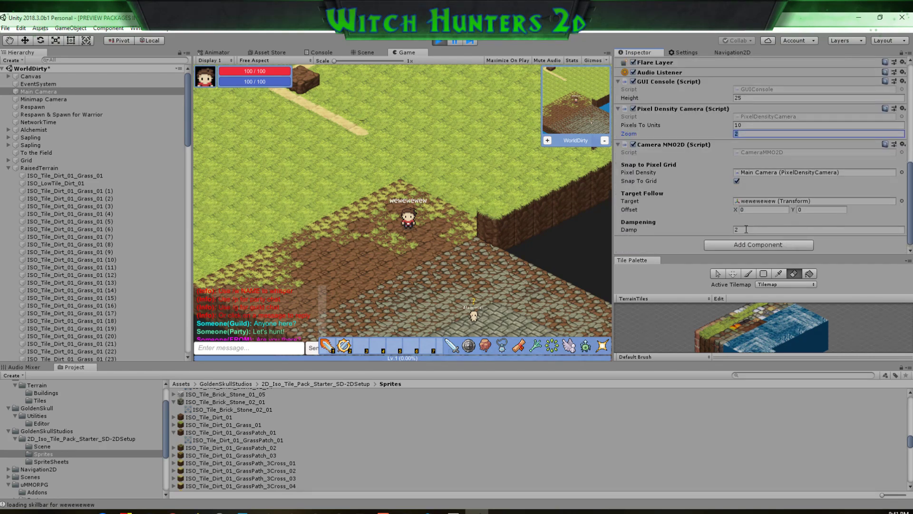
{"action": "left_click", "coordinate": [746, 230]}
{"action": "type", "text": "20"}
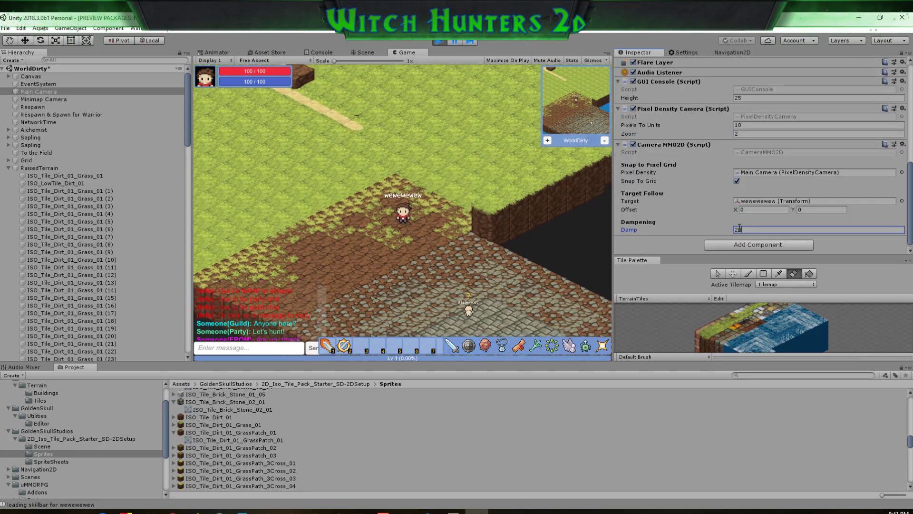
{"action": "left_click", "coordinate": [435, 167]}
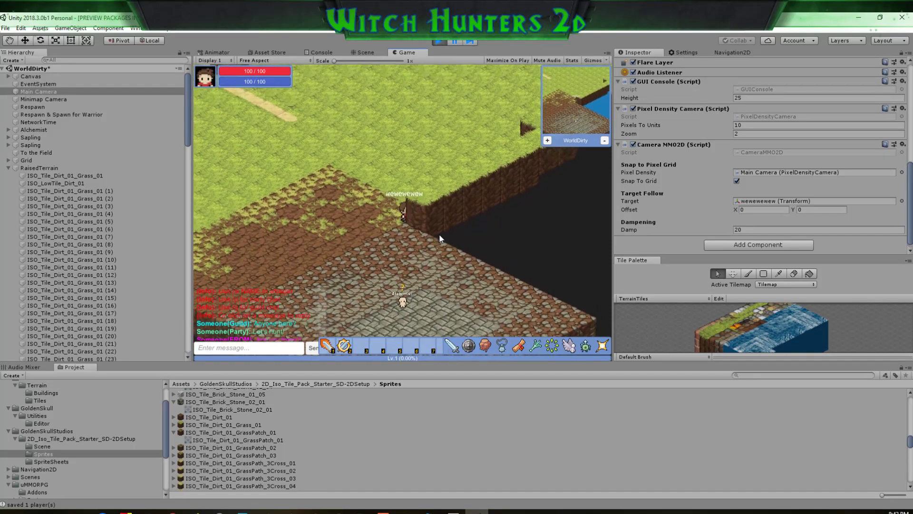
Walk the character onto the grass, select its player object and set the Nav Mesh Agent 2D Speed to 5
{"action": "key", "text": "d"}
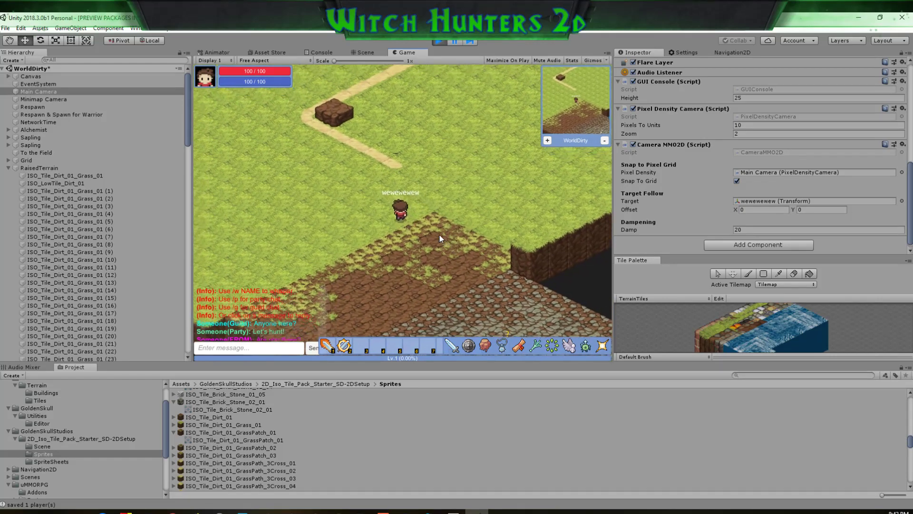
{"action": "left_click", "coordinate": [8, 168]}
{"action": "left_click", "coordinate": [38, 198]}
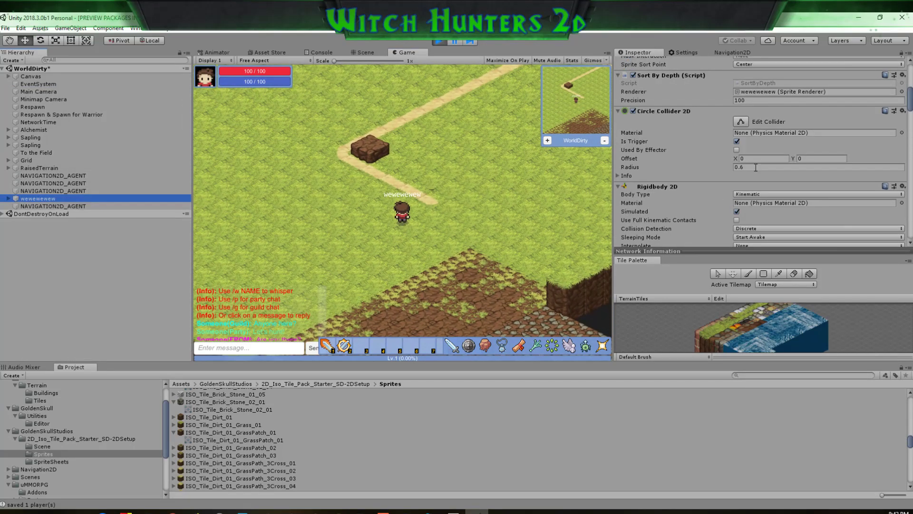
{"action": "scroll", "coordinate": [675, 194], "scroll_direction": "down", "scroll_amount": 6}
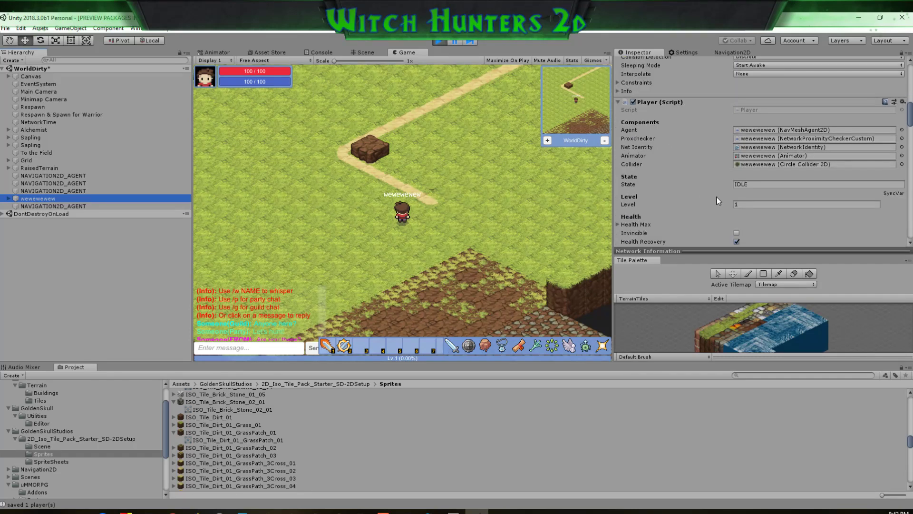
{"action": "scroll", "coordinate": [720, 199], "scroll_direction": "down", "scroll_amount": 6}
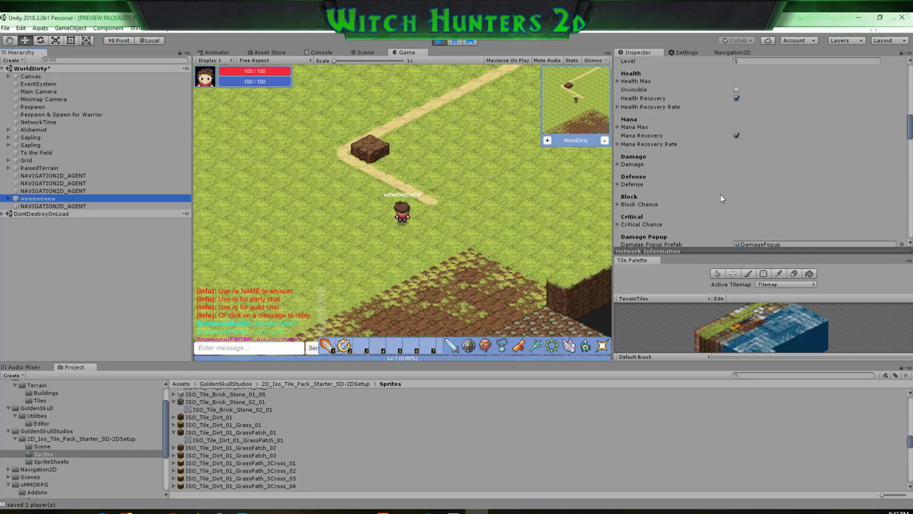
{"action": "scroll", "coordinate": [720, 198], "scroll_direction": "down", "scroll_amount": 2}
{"action": "scroll", "coordinate": [721, 195], "scroll_direction": "down", "scroll_amount": 6}
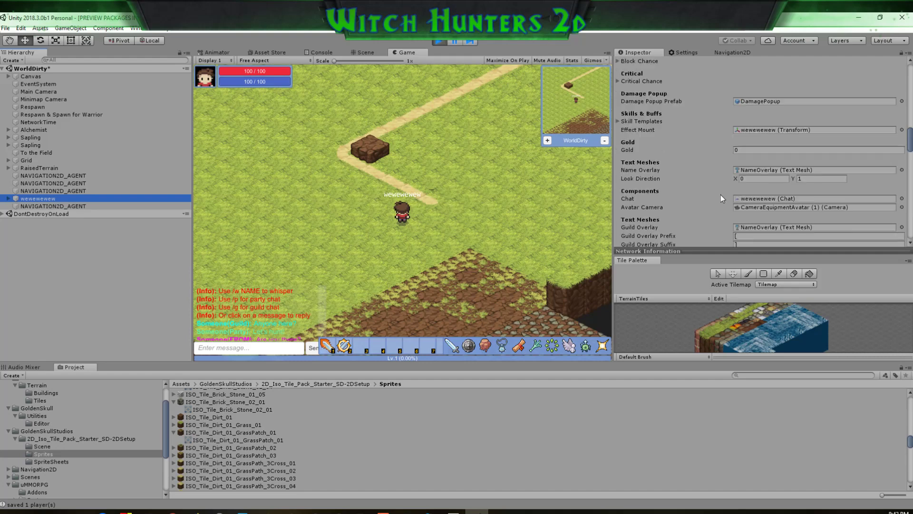
{"action": "scroll", "coordinate": [720, 195], "scroll_direction": "down", "scroll_amount": 10}
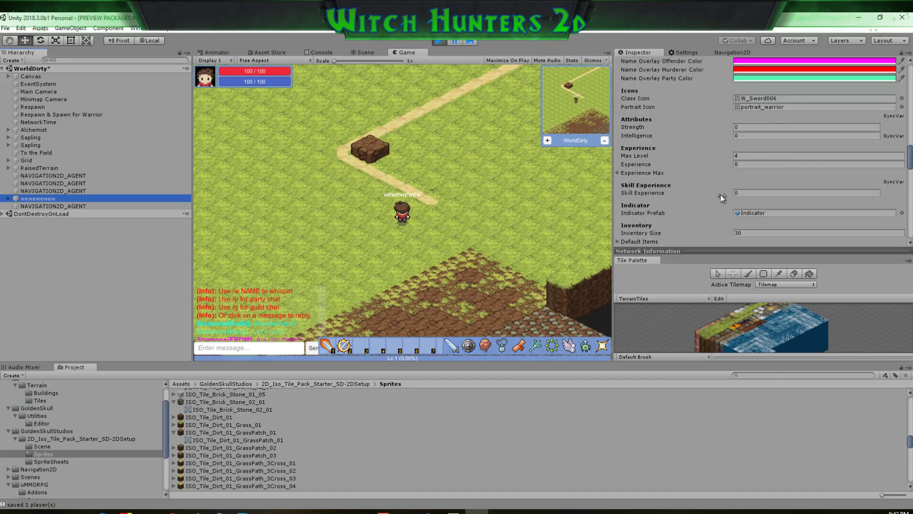
{"action": "scroll", "coordinate": [720, 195], "scroll_direction": "down", "scroll_amount": 11}
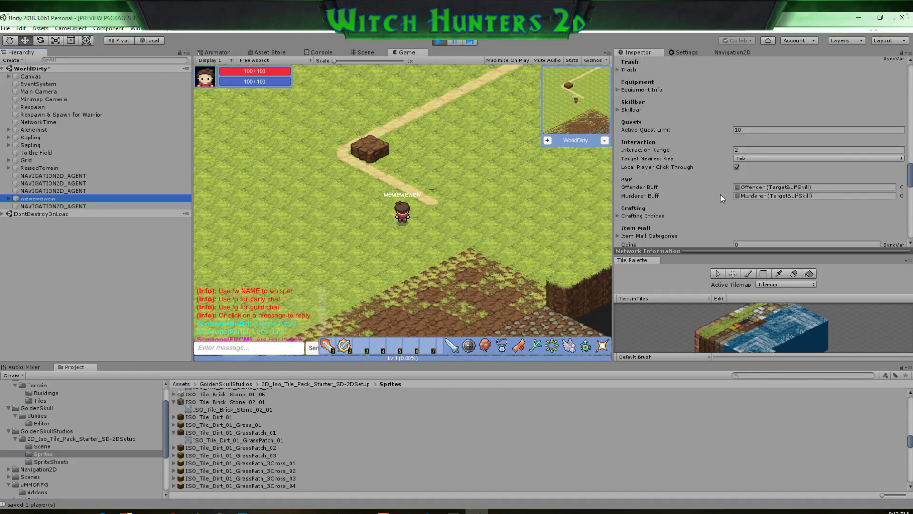
{"action": "scroll", "coordinate": [721, 195], "scroll_direction": "down", "scroll_amount": 5}
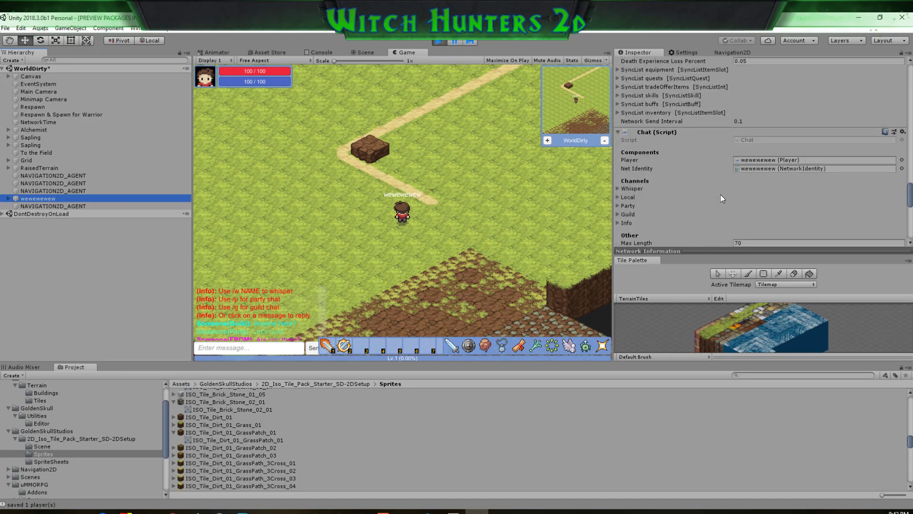
{"action": "scroll", "coordinate": [720, 195], "scroll_direction": "down", "scroll_amount": 3}
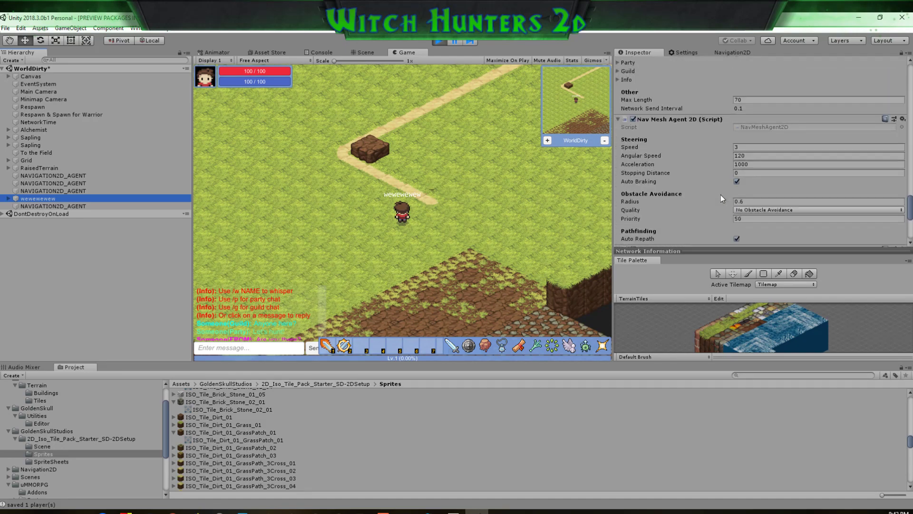
{"action": "left_click", "coordinate": [745, 146]}
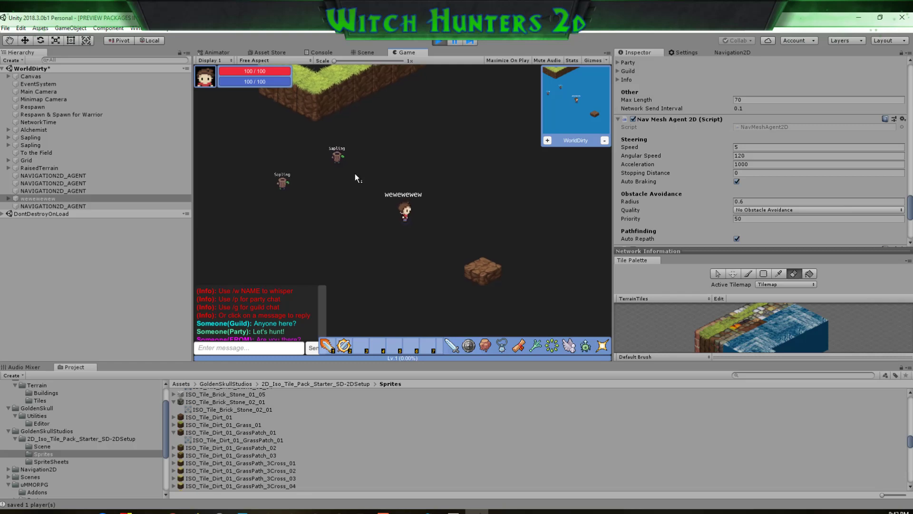
Attack the nearby Sapling, and walk the character back across the grass to the sandy path
{"action": "left_click", "coordinate": [335, 183]}
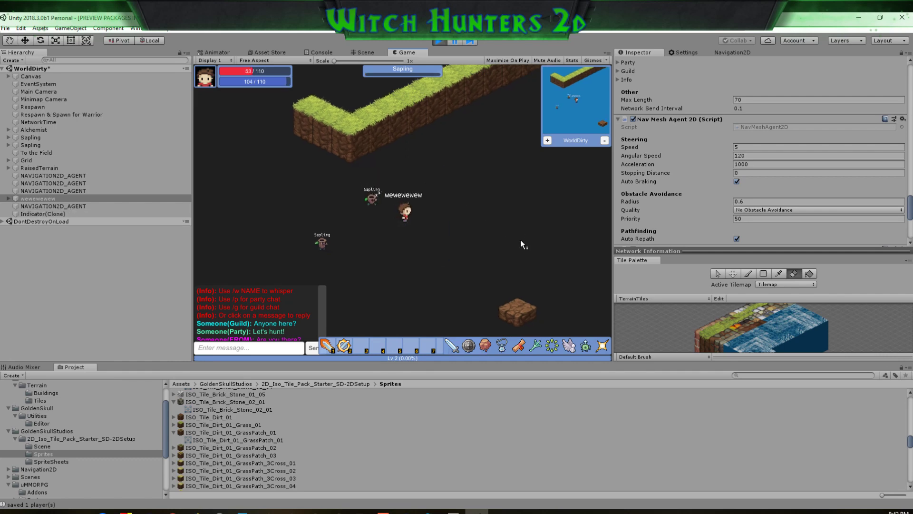
{"action": "key", "text": "d"}
{"action": "key", "text": "s"}
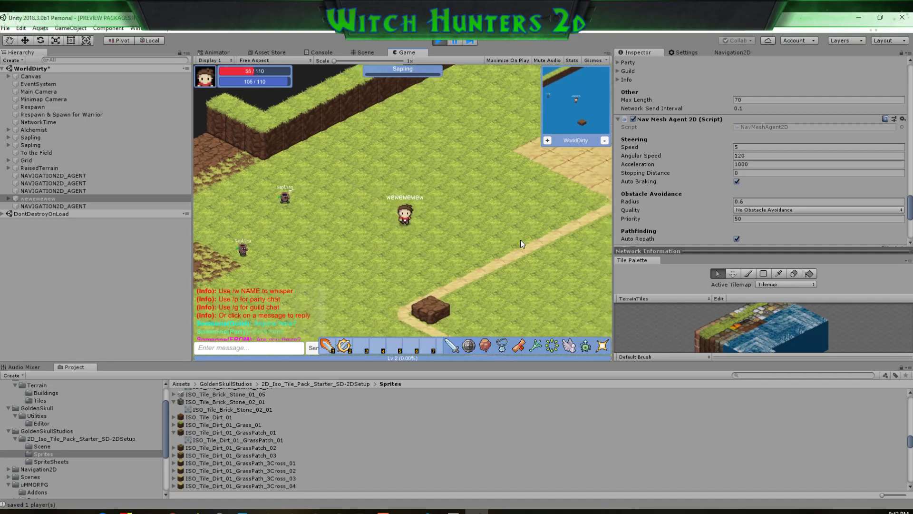
{"action": "key", "text": "d"}
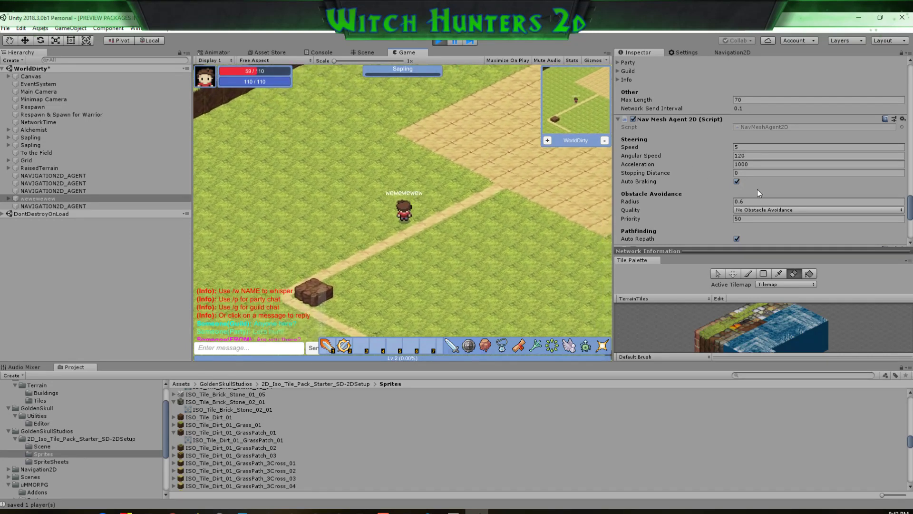
Walk the character past the path's end and up onto the sand-tiled area to test the movement speed
{"action": "scroll", "coordinate": [746, 182], "scroll_direction": "up", "scroll_amount": 5}
{"action": "scroll", "coordinate": [747, 182], "scroll_direction": "up", "scroll_amount": 8}
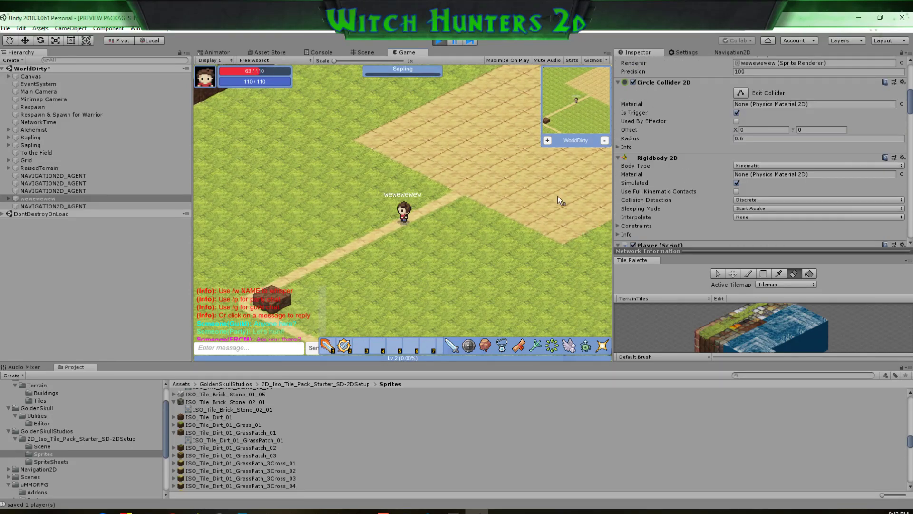
{"action": "key", "text": "d"}
{"action": "key", "text": "s"}
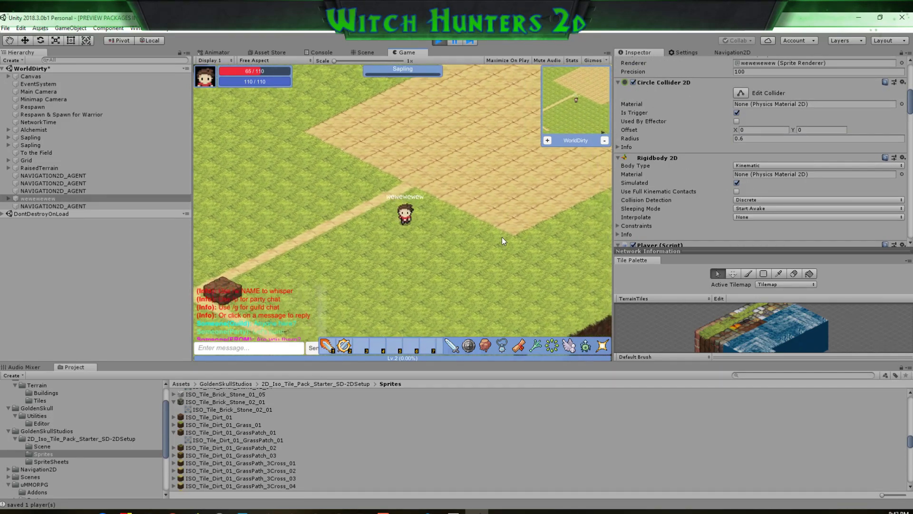
{"action": "key", "text": "w"}
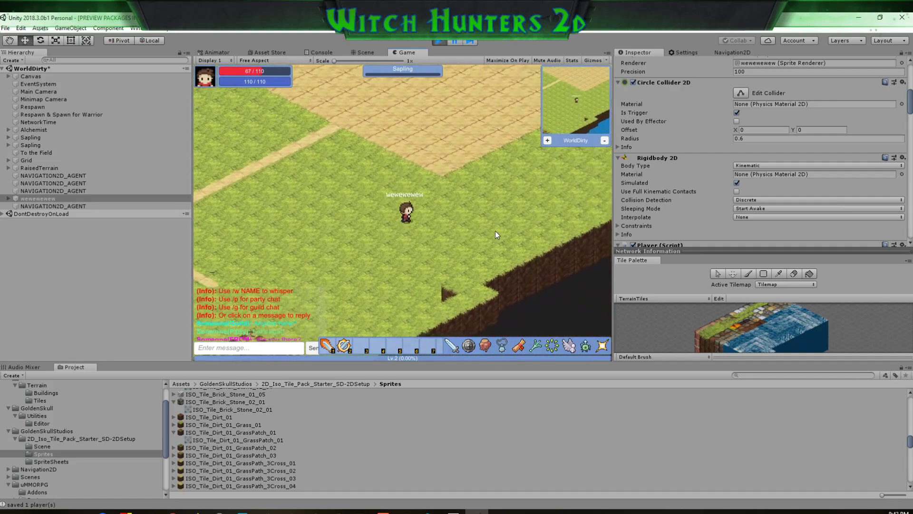
{"action": "key", "text": "w"}
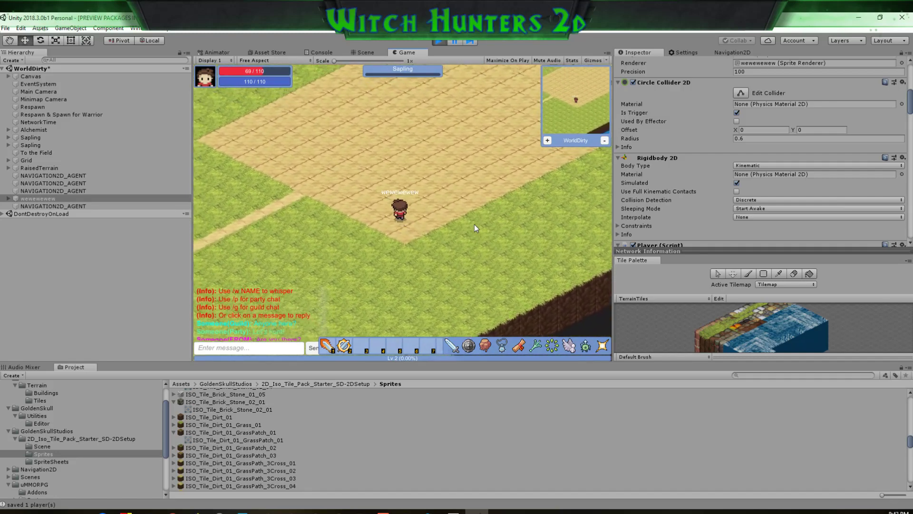
{"action": "key", "text": "w"}
{"action": "key", "text": "d"}
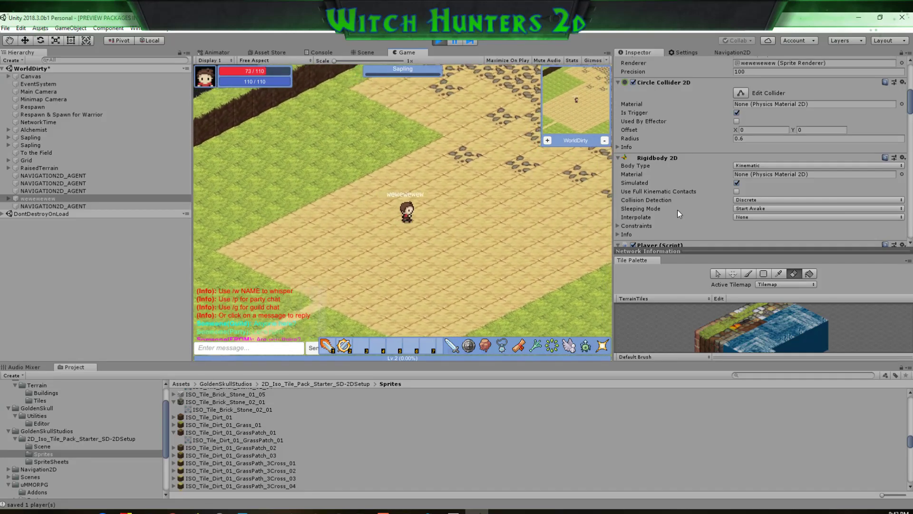
Set the player's Nav Mesh Agent 2D Speed to 10 and run the character to the lava terrain
{"action": "scroll", "coordinate": [676, 216], "scroll_direction": "down", "scroll_amount": 10}
{"action": "scroll", "coordinate": [695, 200], "scroll_direction": "down", "scroll_amount": 15}
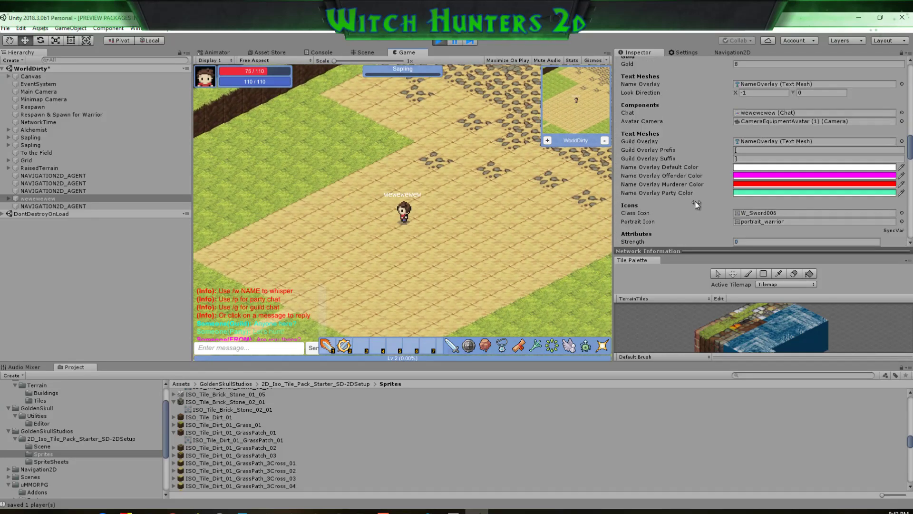
{"action": "scroll", "coordinate": [695, 200], "scroll_direction": "up", "scroll_amount": 5}
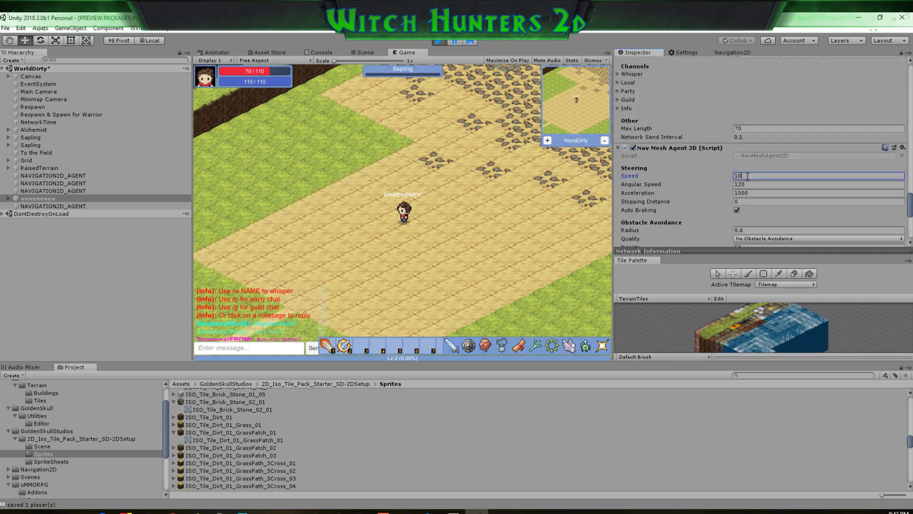
{"action": "left_click", "coordinate": [516, 225]}
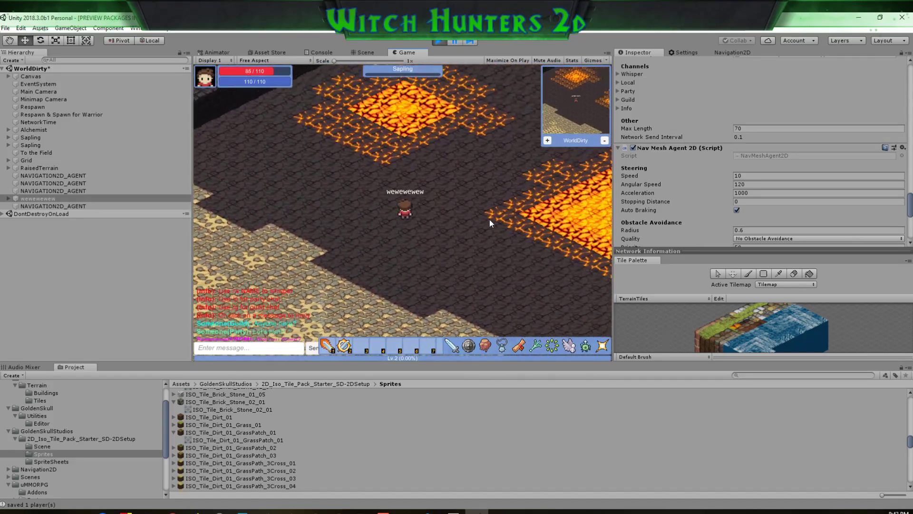
Set the player's Nav Mesh Agent 2D Speed to 8 in the running game
{"action": "left_click", "coordinate": [741, 176]}
{"action": "type", "text": "8"}
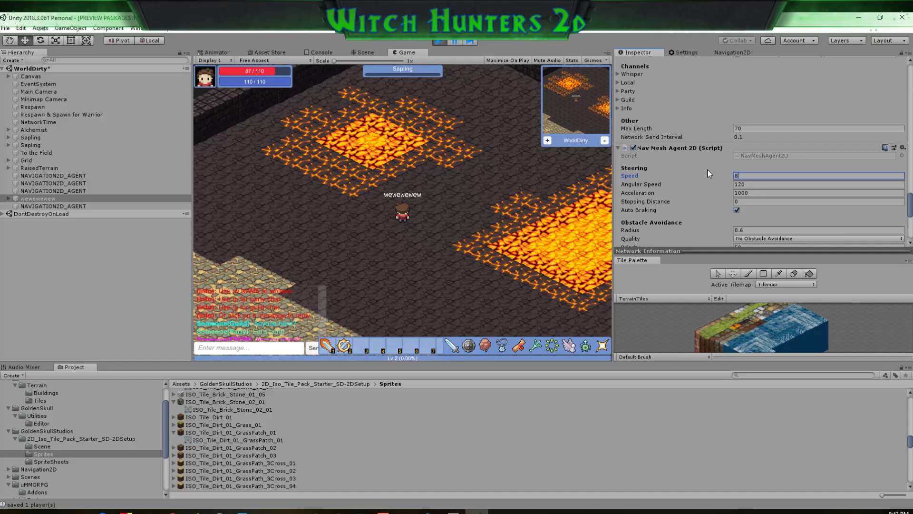
{"action": "left_click", "coordinate": [373, 300]}
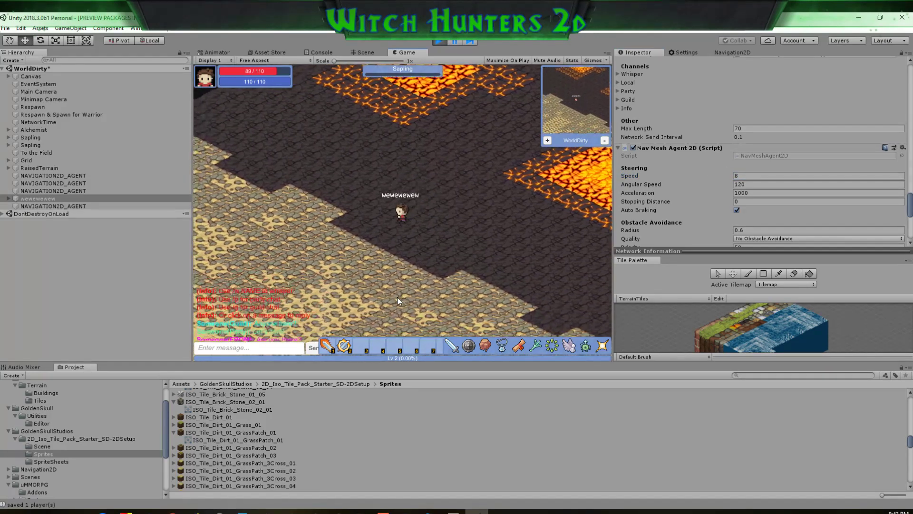
Run the character from the lava terrain across the sand and grass to the path's dirt block
{"action": "key", "text": "a"}
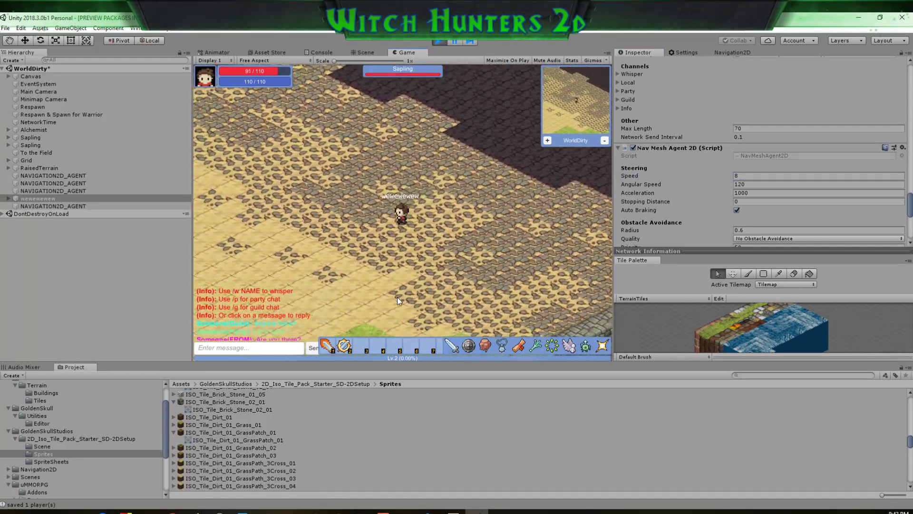
{"action": "key", "text": "s"}
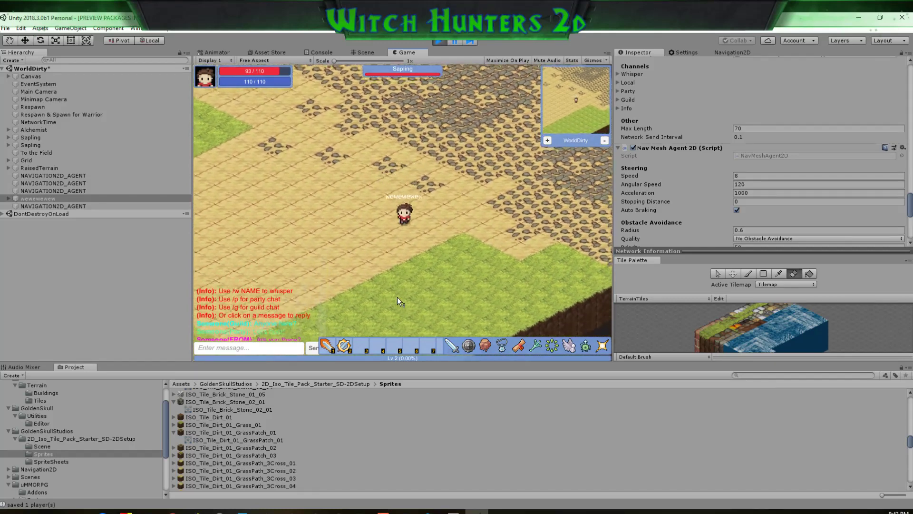
{"action": "key", "text": "d"}
{"action": "key", "text": "a"}
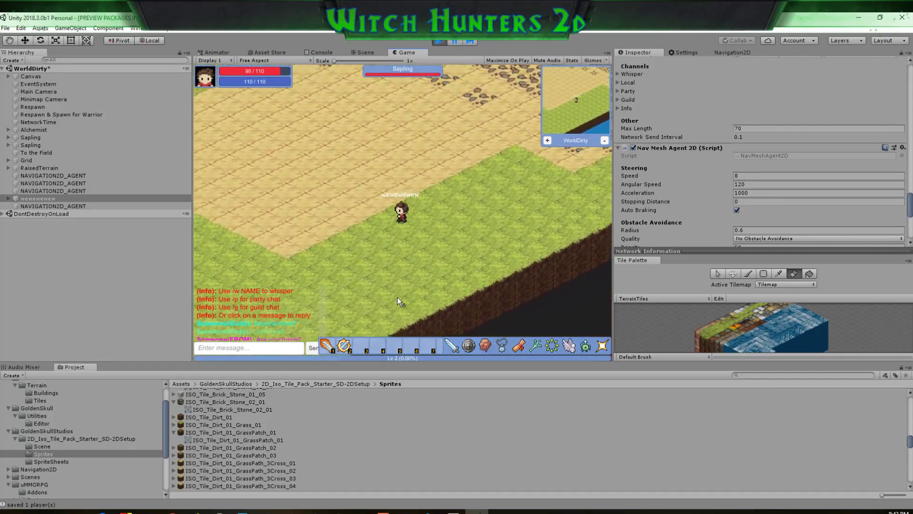
{"action": "key", "text": "s"}
{"action": "key", "text": "a"}
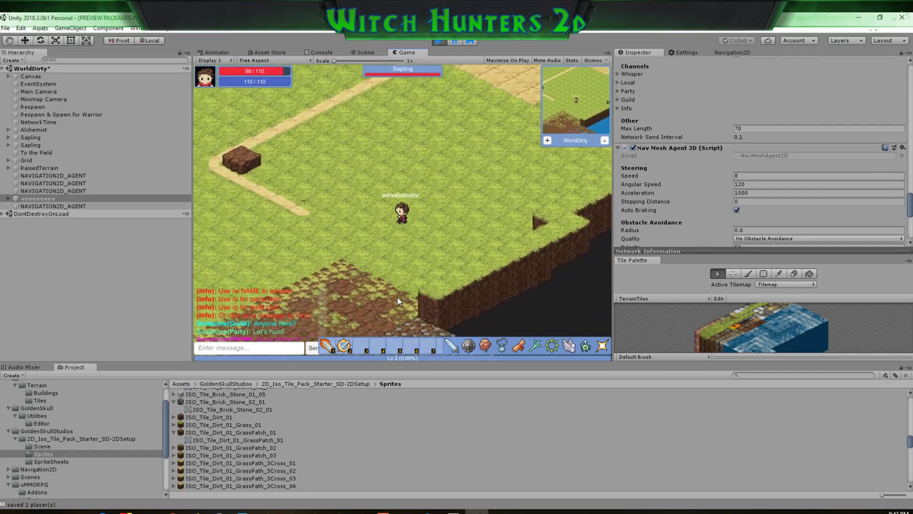
{"action": "key", "text": "w"}
{"action": "key", "text": "a"}
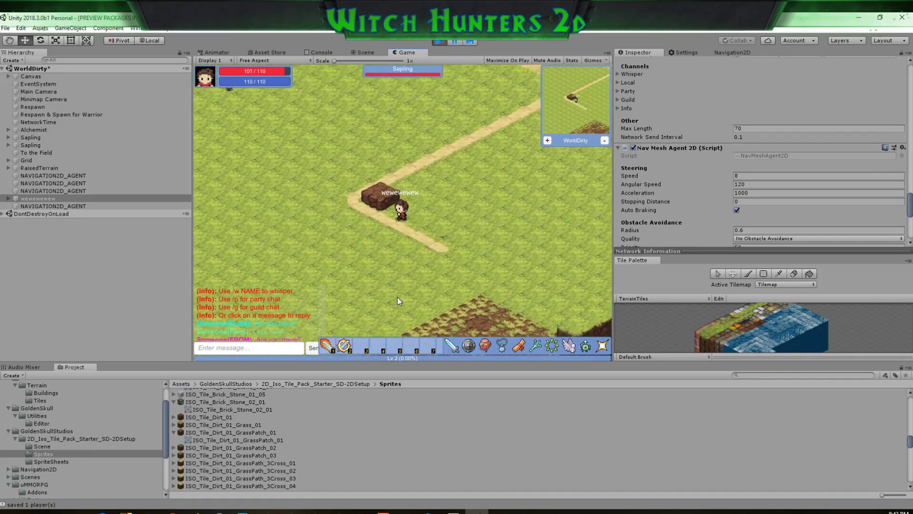
Move the character against the path's dirt block to test its collision, and run down to the patchy dirt
{"action": "key", "text": "w"}
{"action": "key", "text": "d"}
{"action": "key", "text": "s"}
{"action": "key", "text": "s"}
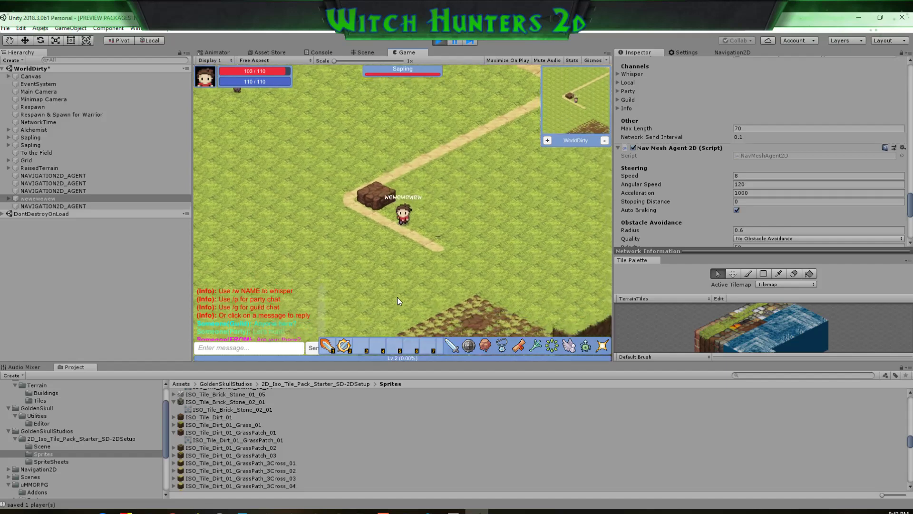
{"action": "key", "text": "s"}
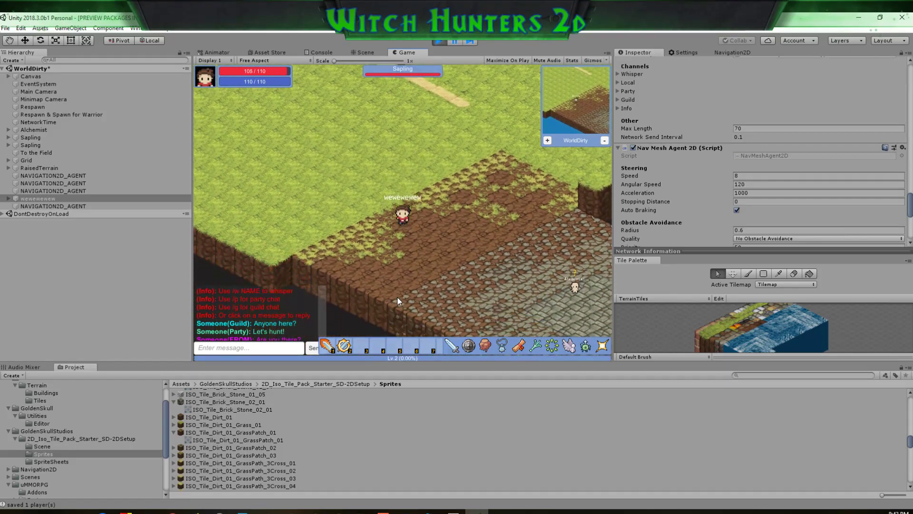
Run the character across the open grass and return to the patchy dirt beside the map edge
{"action": "key", "text": "w"}
{"action": "key", "text": "a"}
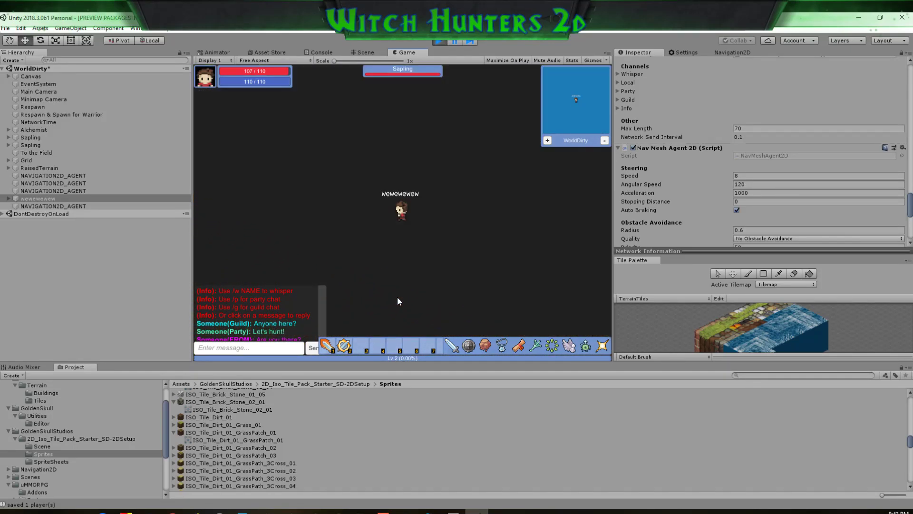
{"action": "key", "text": "d"}
{"action": "key", "text": "d"}
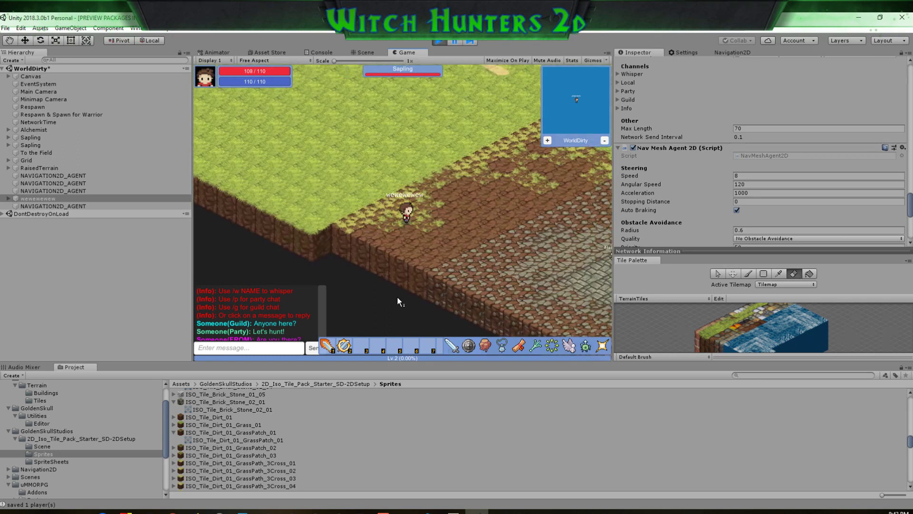
Walk the character onto the stone terrain, zoom the minimap out and back in, and approach the Alchemist
{"action": "key", "text": "d"}
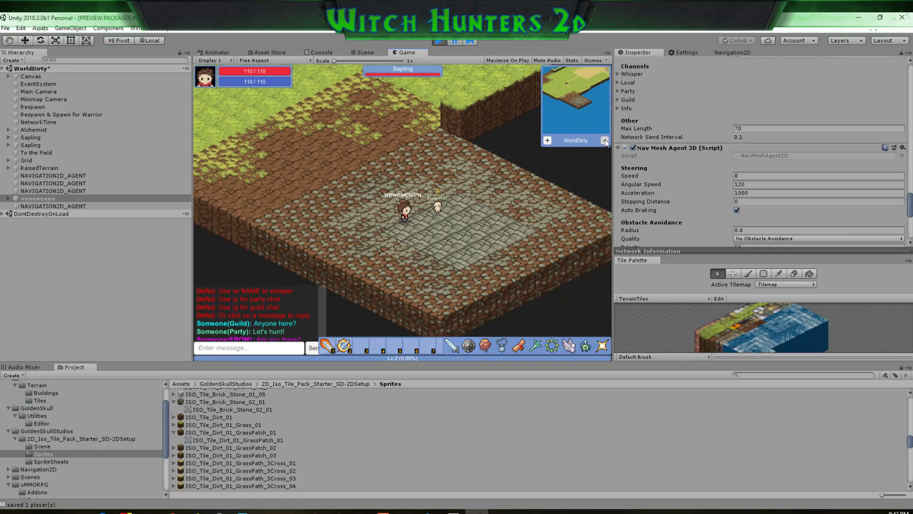
{"action": "key", "text": "w"}
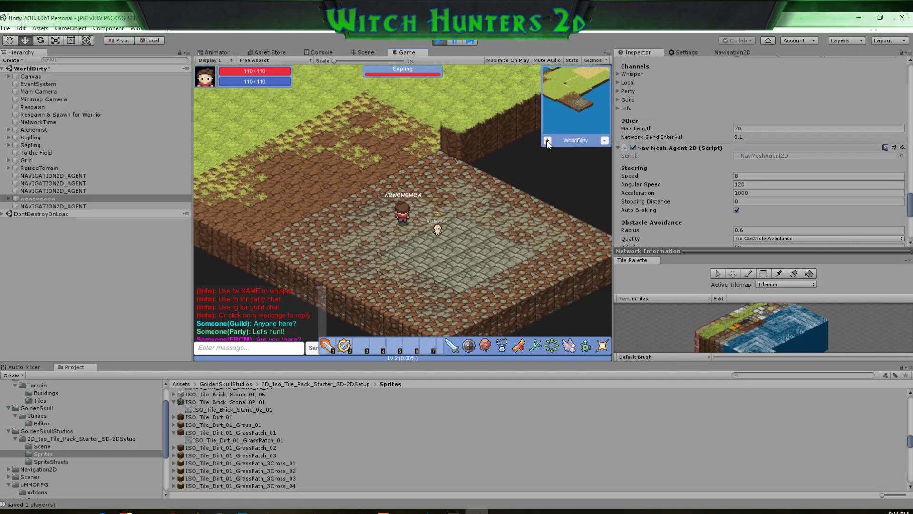
{"action": "left_click", "coordinate": [435, 230]}
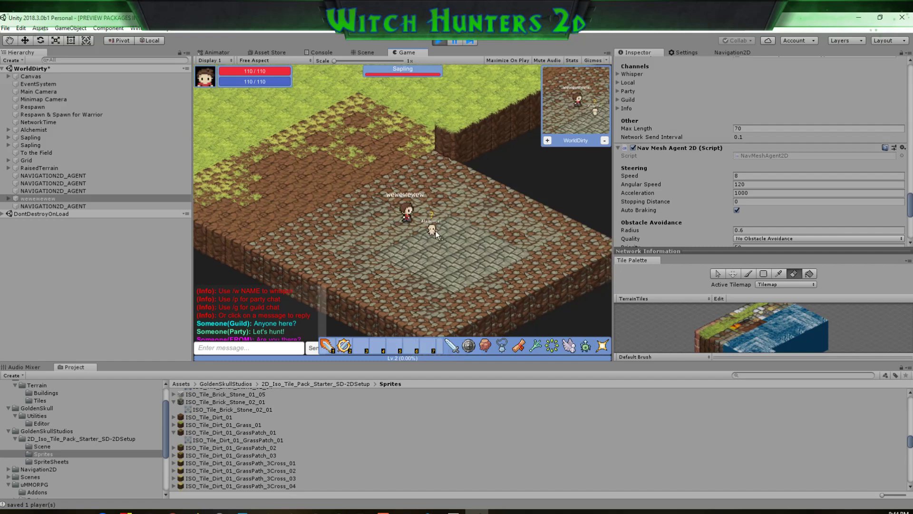
Run the character from the Alchemist's stone terrain across the patchy dirt and grass to the path's dirt block
{"action": "key", "text": "w"}
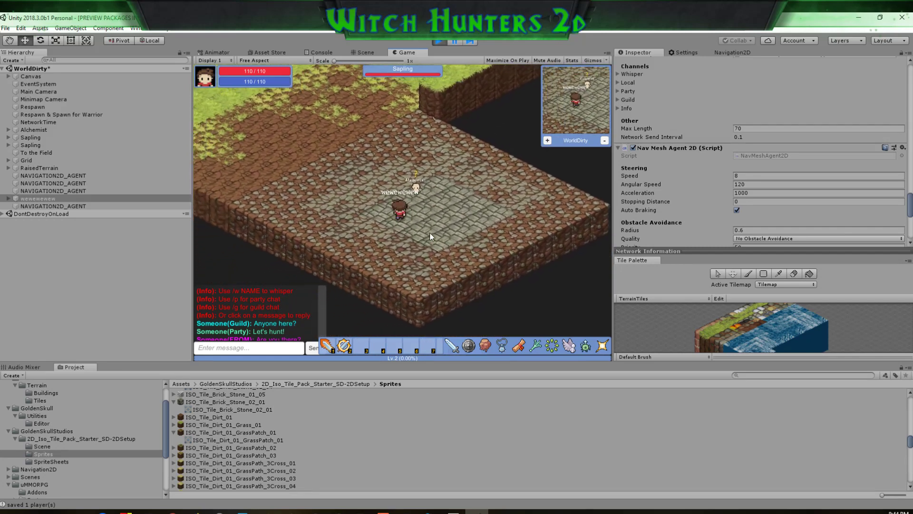
{"action": "key", "text": "w"}
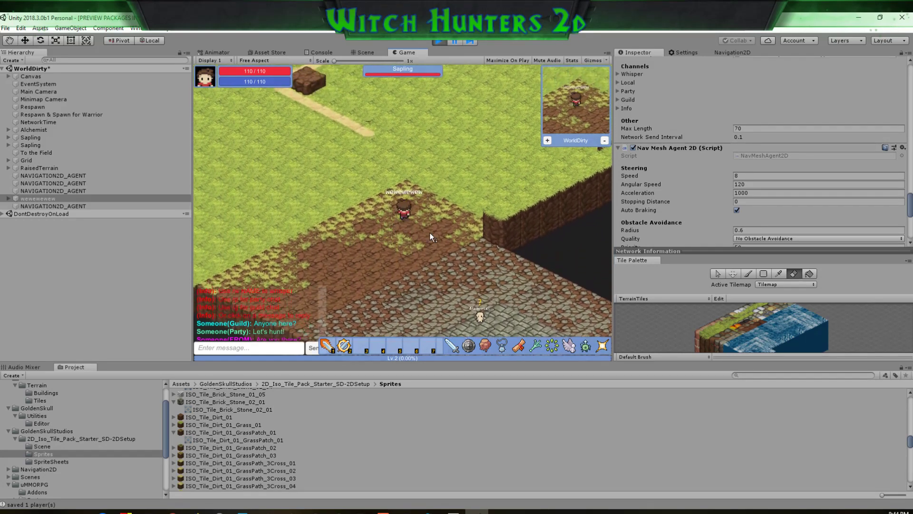
{"action": "key", "text": "a"}
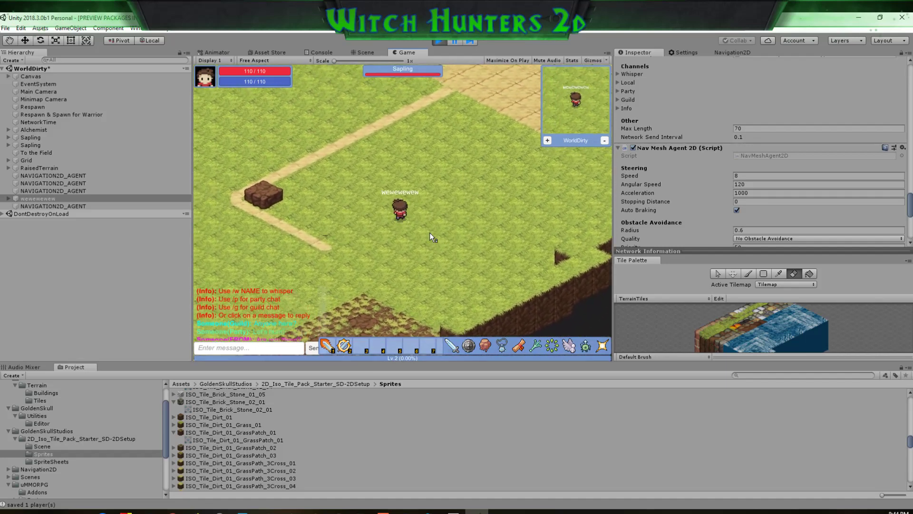
{"action": "key", "text": "s"}
{"action": "key", "text": "w"}
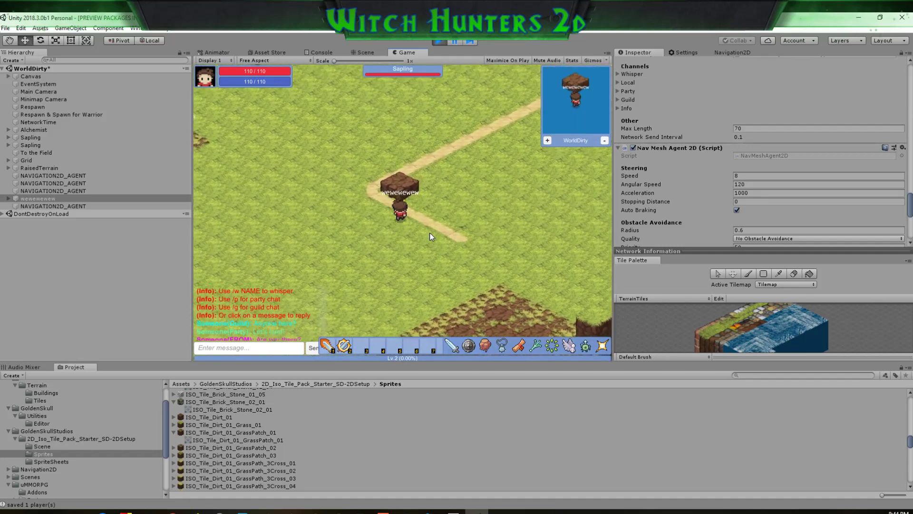
Walk the character around the dirt block and along the path into the middle of the sand terrain
{"action": "key", "text": "d"}
{"action": "key", "text": "w"}
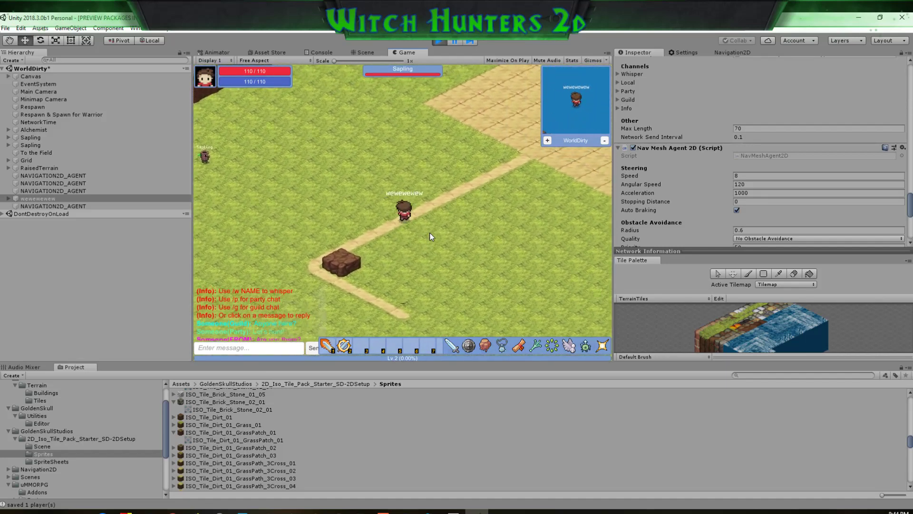
{"action": "key", "text": "d"}
{"action": "key", "text": "w"}
{"action": "key", "text": "d"}
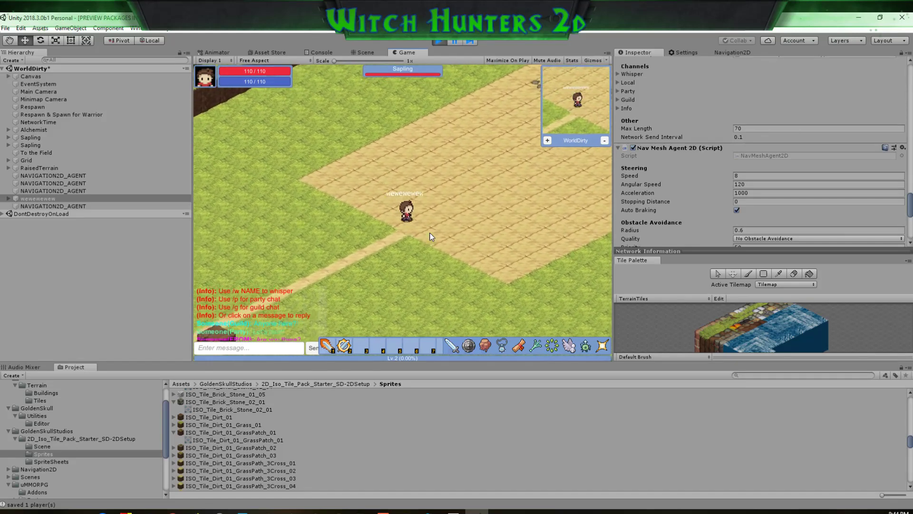
{"action": "key", "text": "w"}
{"action": "key", "text": "d"}
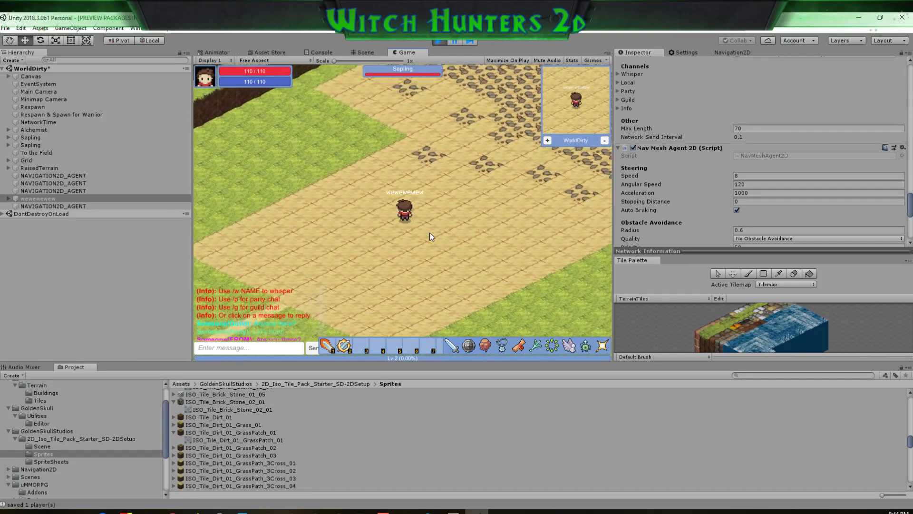
Run the character from the sand across the rocky ground and up between the two lava pools
{"action": "key", "text": "w"}
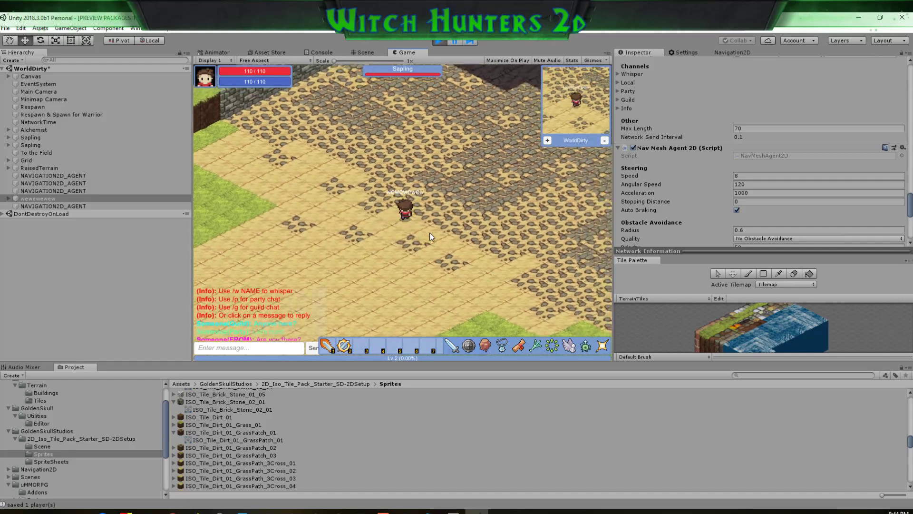
{"action": "key", "text": "w"}
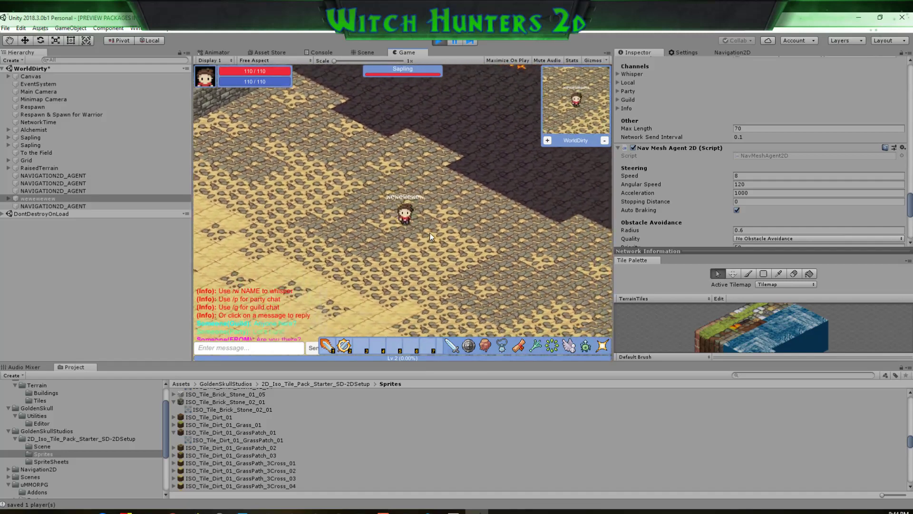
{"action": "key", "text": "w"}
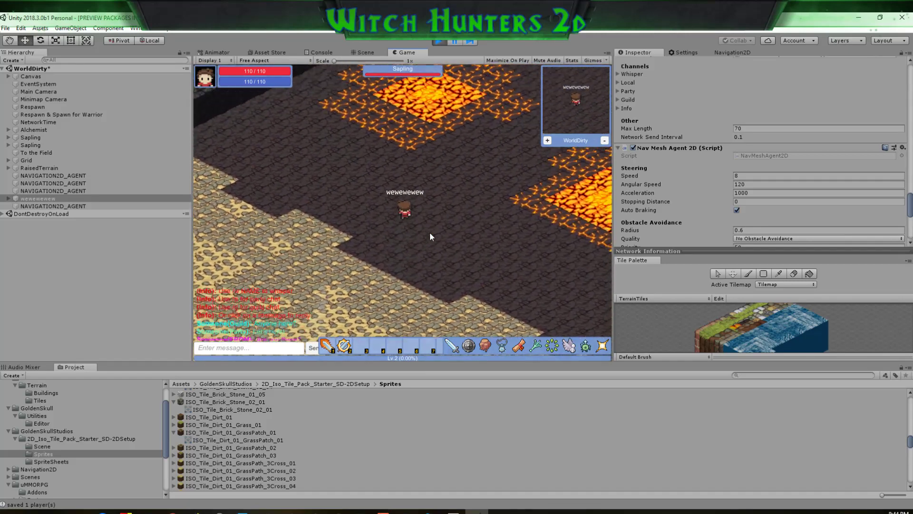
{"action": "key", "text": "w"}
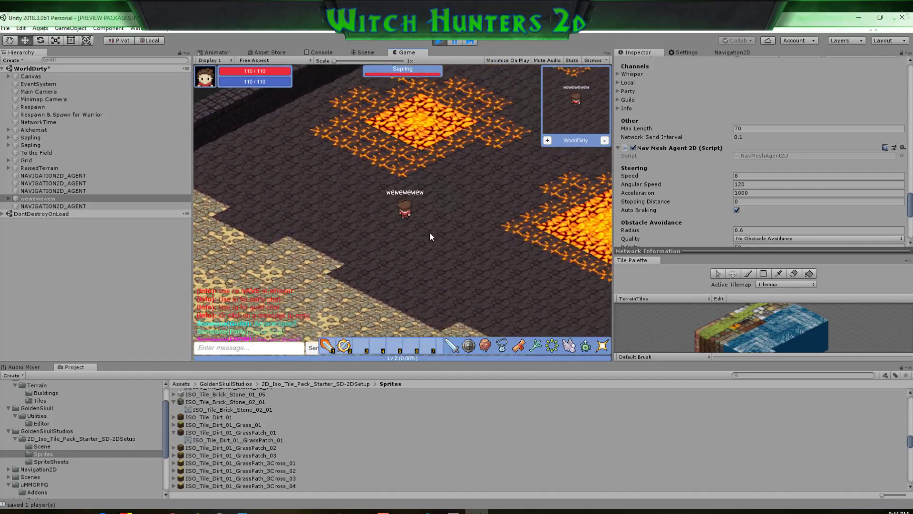
{"action": "key", "text": "w"}
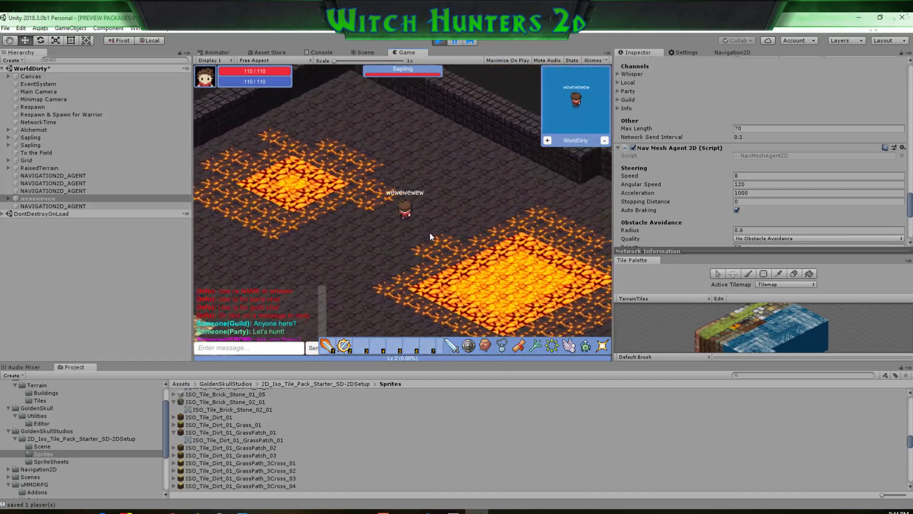
Move the character along the raised dark brick border beyond the lava pools, checking its corner and the stepped section
{"action": "key", "text": "d"}
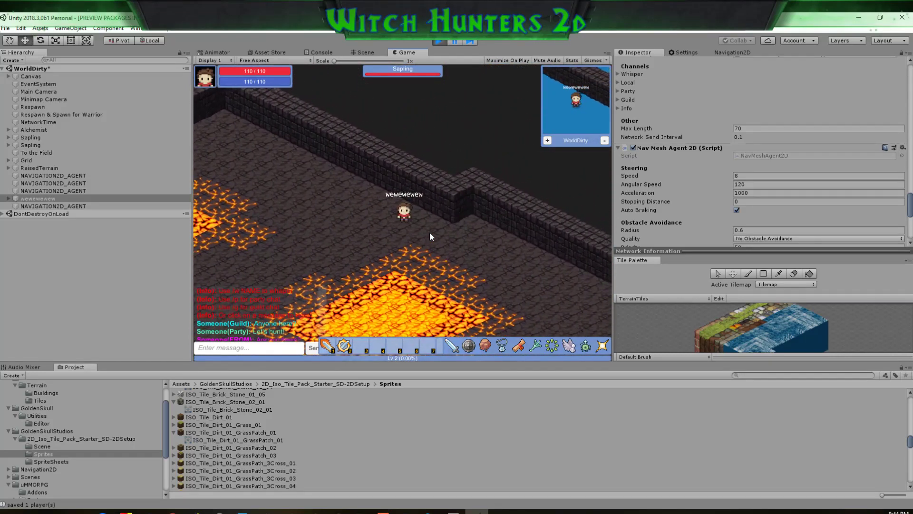
{"action": "key", "text": "a"}
{"action": "key", "text": "w"}
{"action": "key", "text": "w"}
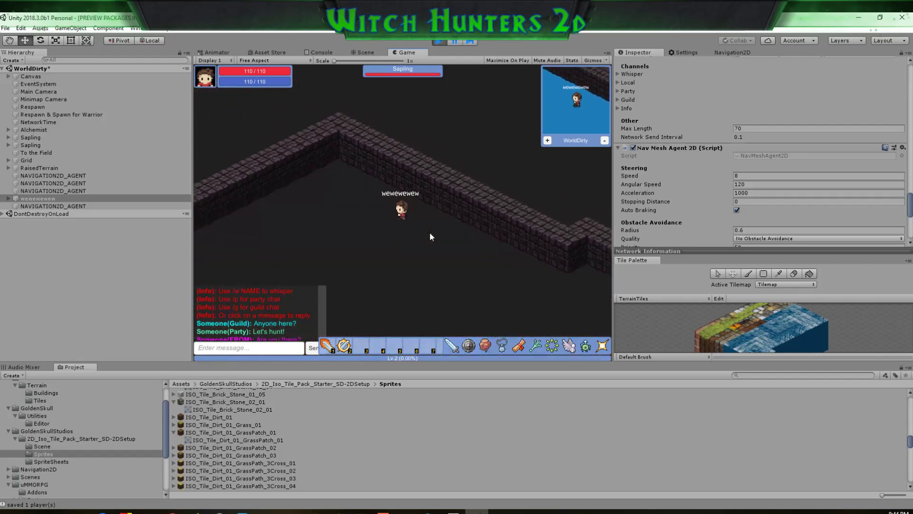
{"action": "key", "text": "s"}
{"action": "key", "text": "d"}
{"action": "key", "text": "d"}
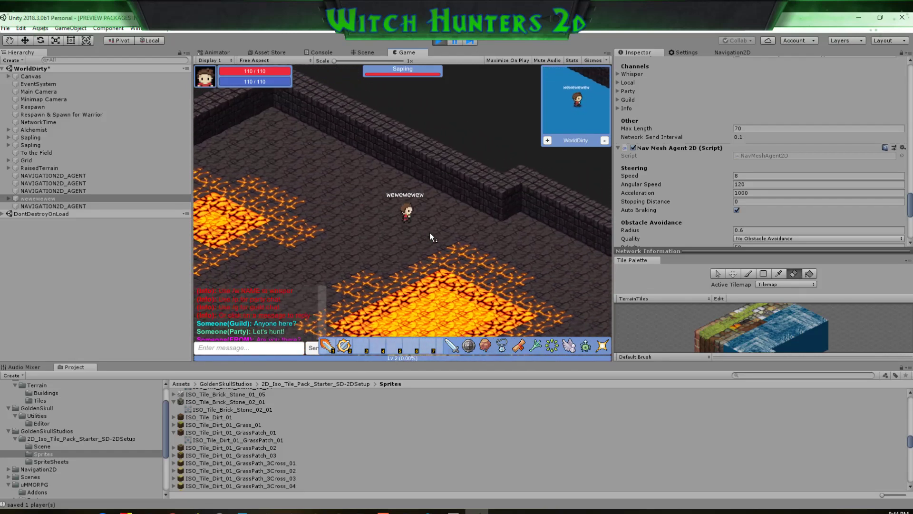
{"action": "key", "text": "d"}
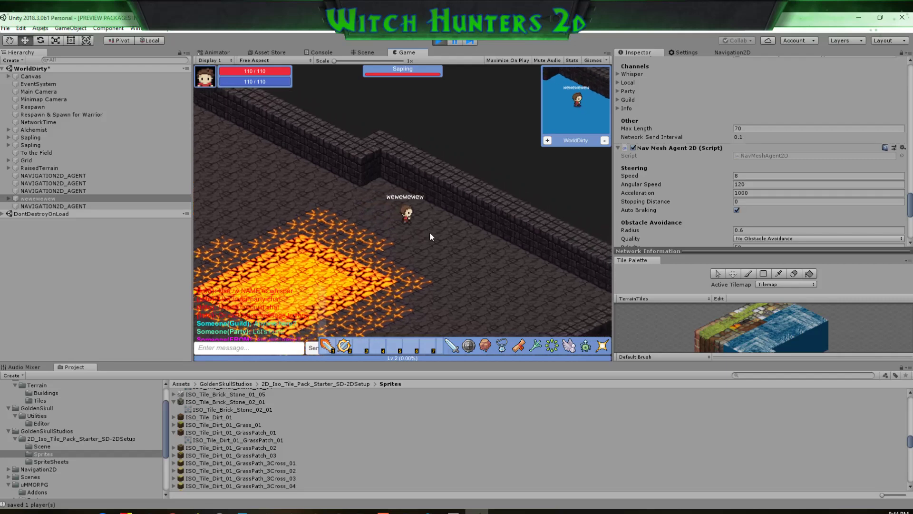
Run the character around the large lava pool and down to the rocky ground beside the grey stone border
{"action": "key", "text": "s"}
{"action": "key", "text": "s"}
{"action": "key", "text": "a"}
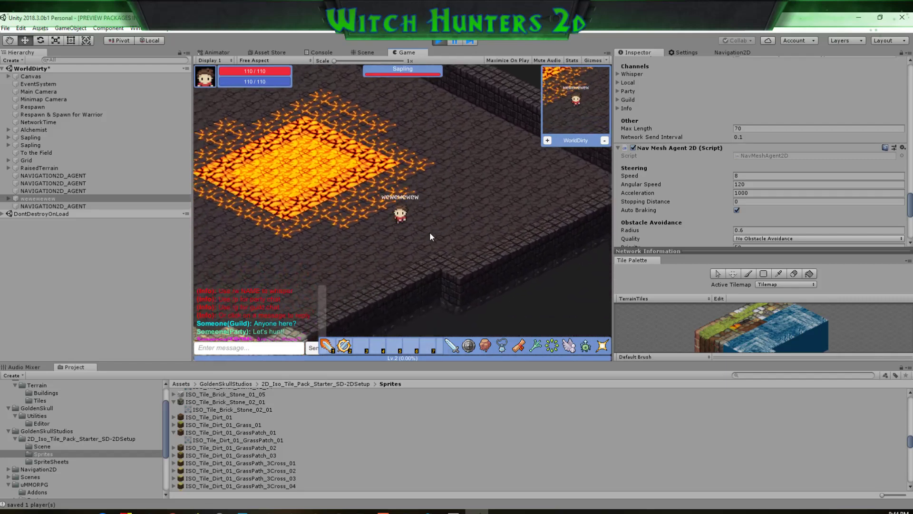
{"action": "key", "text": "a"}
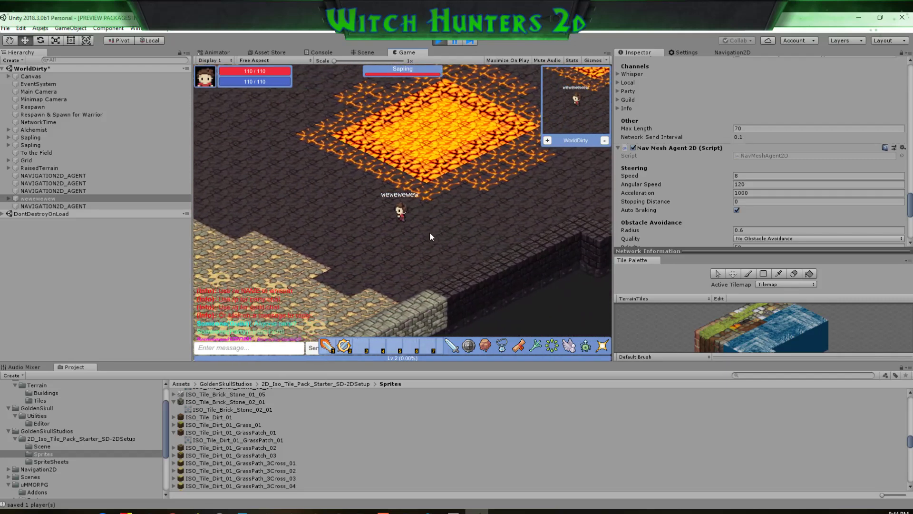
{"action": "key", "text": "s"}
{"action": "key", "text": "a"}
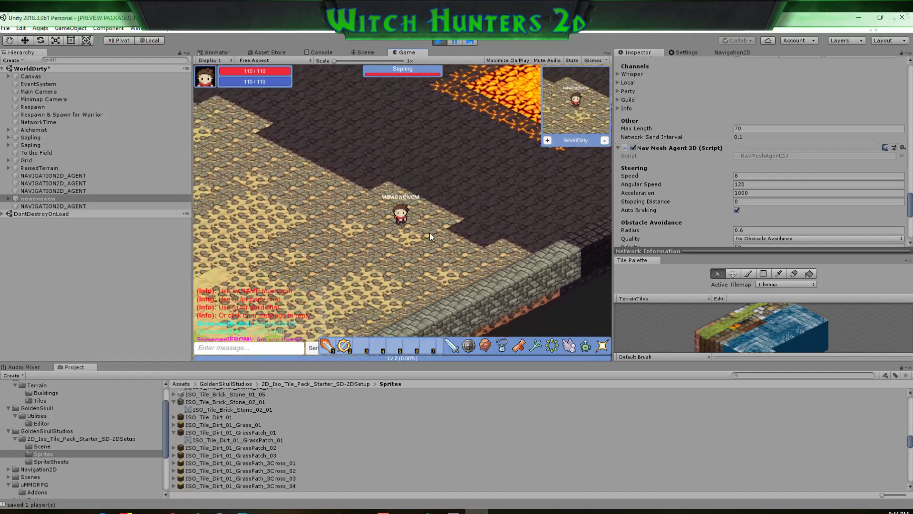
Run the character from the rocky ground across the sand and onto the narrow path through the grass
{"action": "key", "text": "a"}
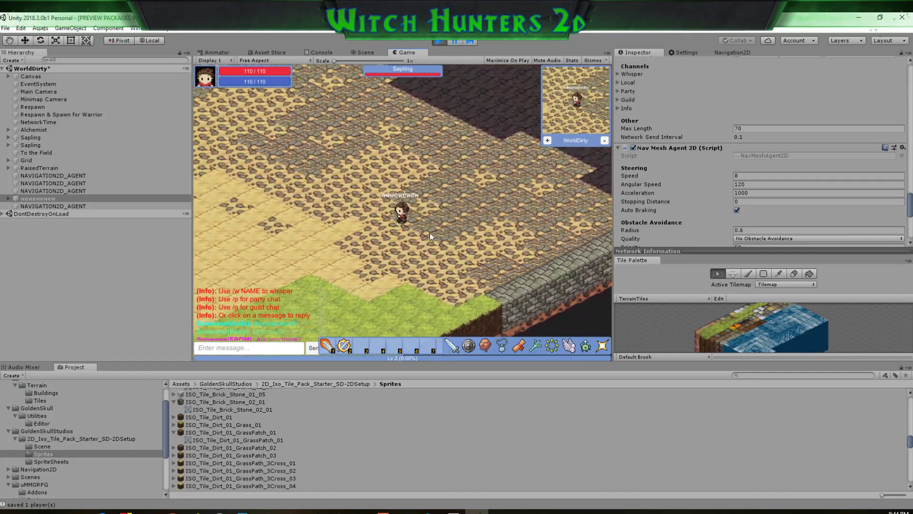
{"action": "key", "text": "a"}
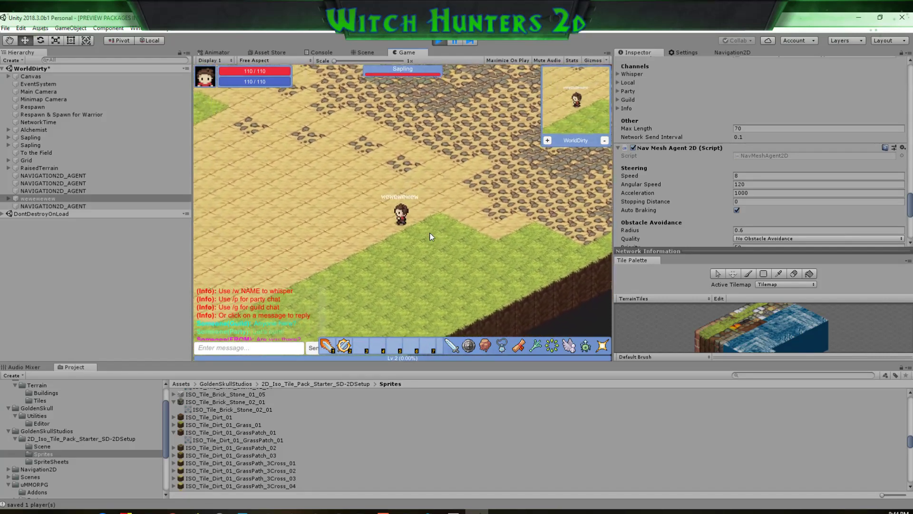
{"action": "key", "text": "s"}
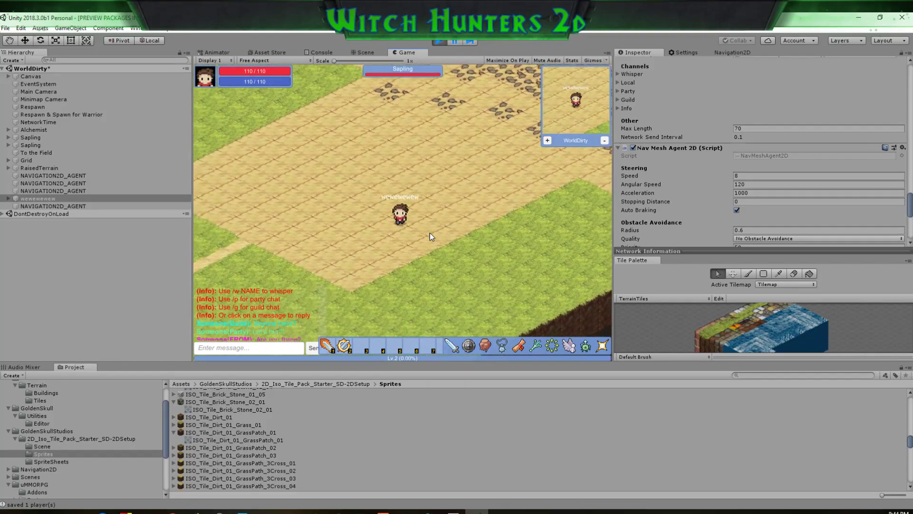
{"action": "key", "text": "w"}
{"action": "key", "text": "a"}
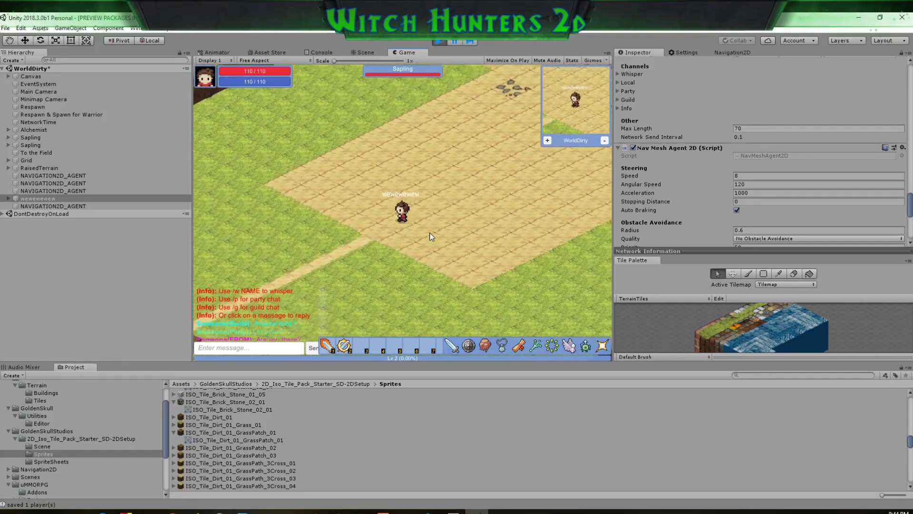
{"action": "key", "text": "a"}
{"action": "key", "text": "s"}
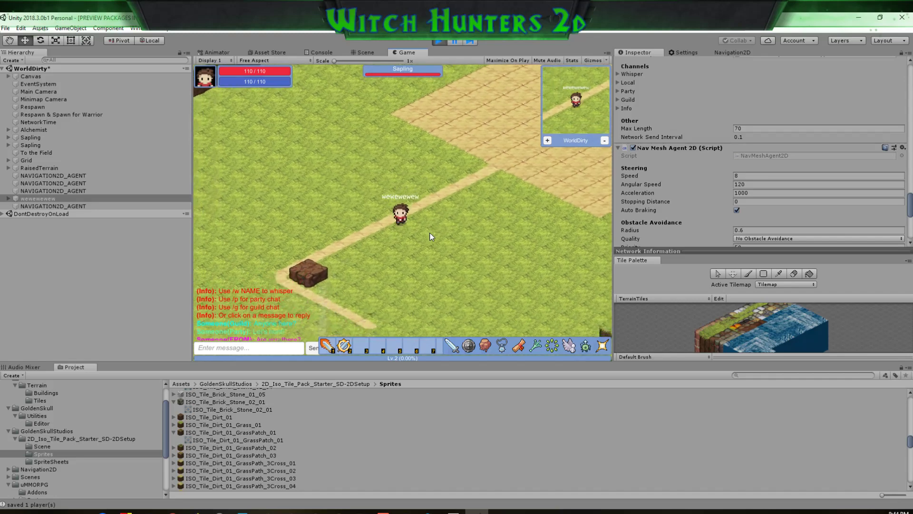
Run the character past the dirt block and over the patchy dirt to the edge of the Alchemist's stone terrain
{"action": "key", "text": "s"}
{"action": "key", "text": "d"}
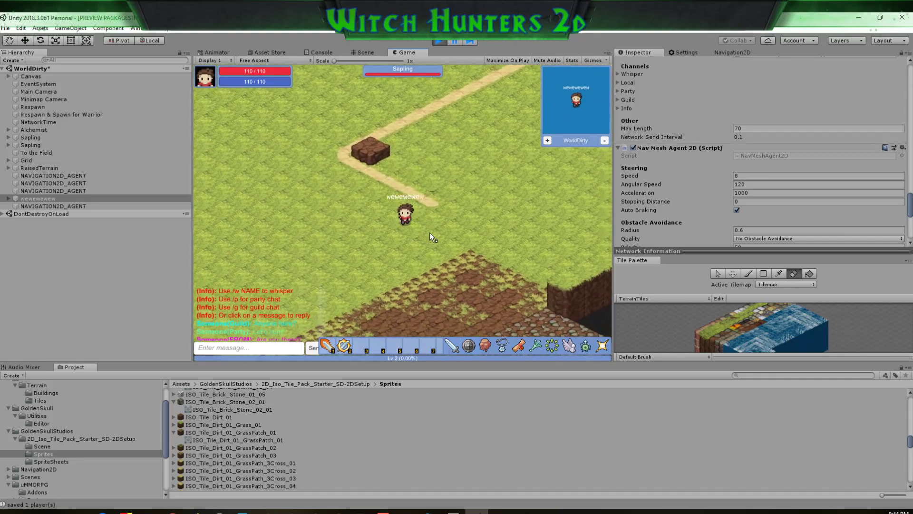
{"action": "key", "text": "s"}
{"action": "key", "text": "d"}
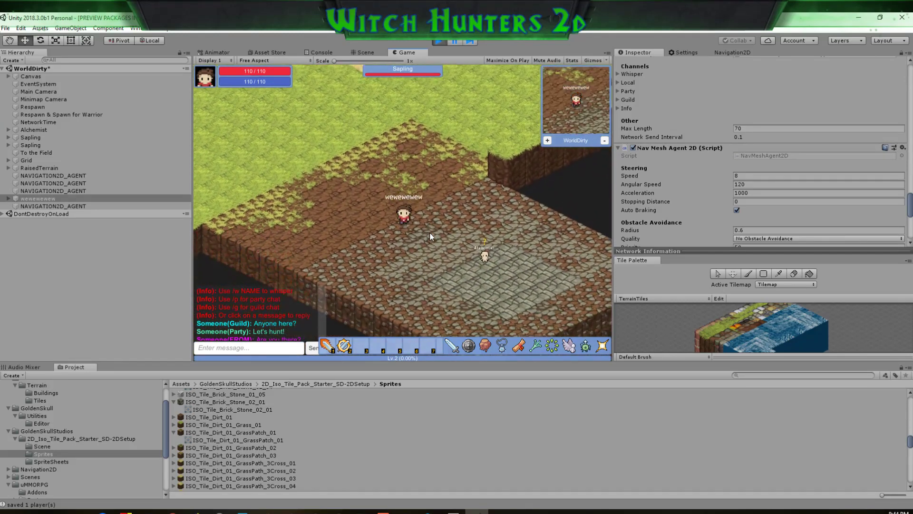
{"action": "key", "text": "w"}
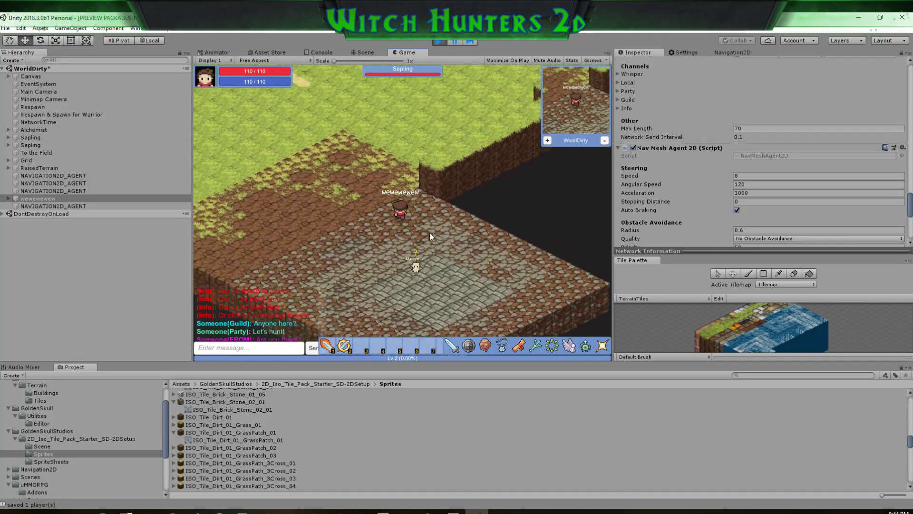
Run the character from the Alchemist's stone terrain back over the grass to the near corner of the sand
{"action": "key", "text": "a"}
{"action": "key", "text": "w"}
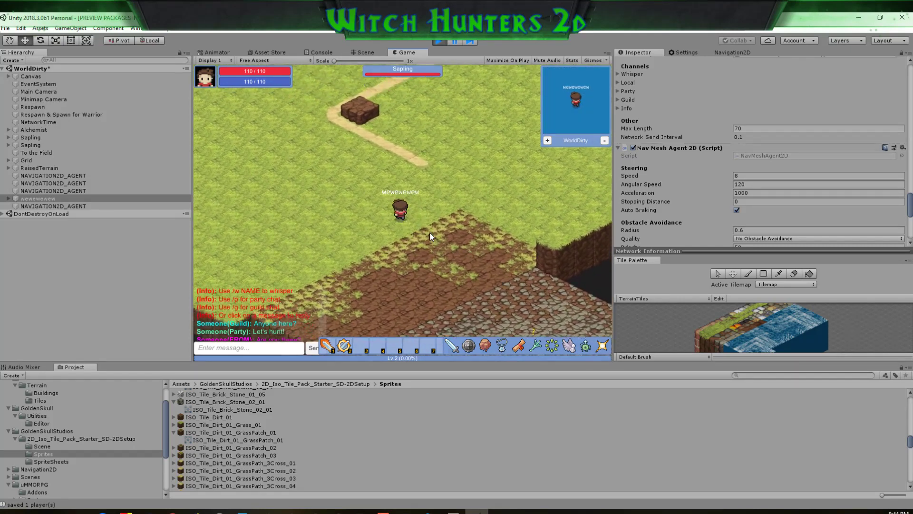
{"action": "key", "text": "d"}
{"action": "key", "text": "w"}
{"action": "key", "text": "d"}
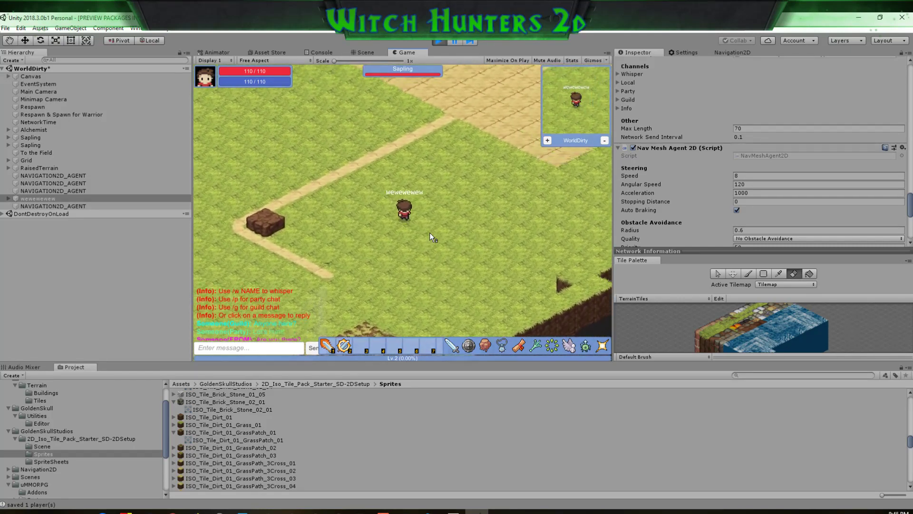
{"action": "key", "text": "w"}
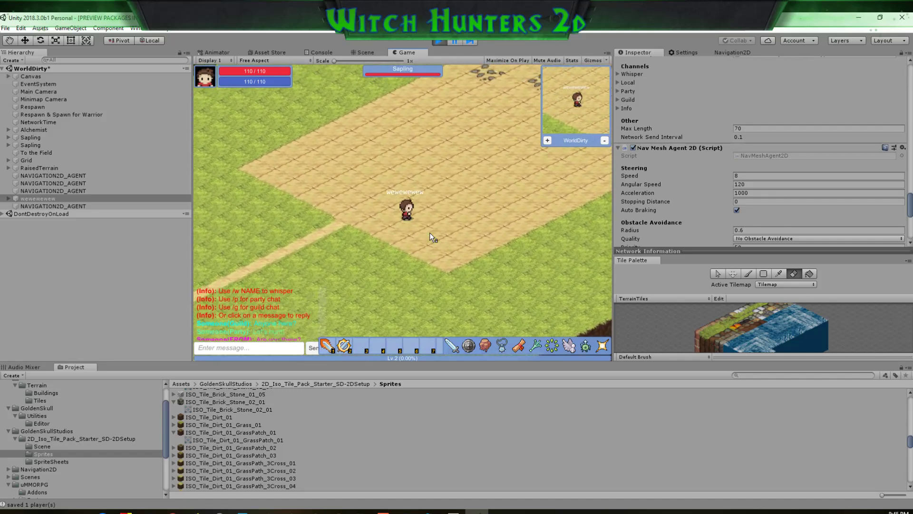
Move the character up across the sand and back down toward the path's entrance to check the movement speed
{"action": "key", "text": "d"}
{"action": "key", "text": "w"}
{"action": "key", "text": "s"}
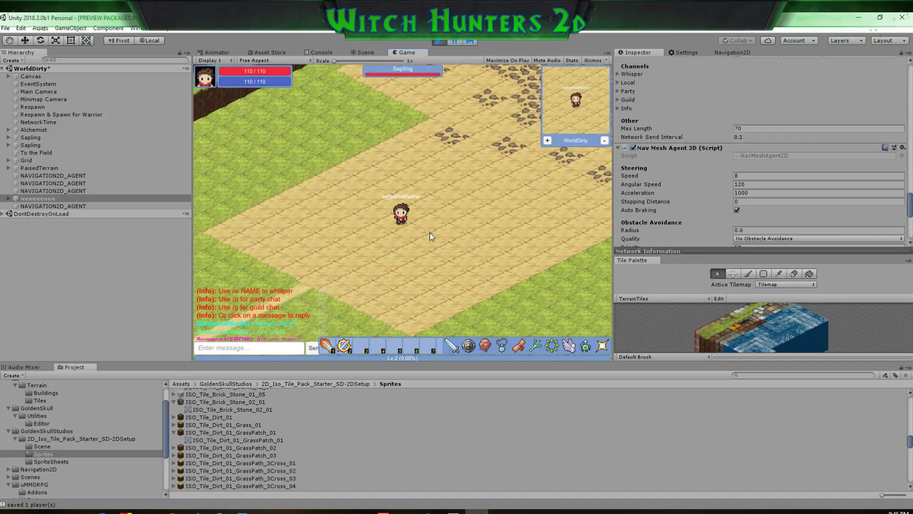
{"action": "key", "text": "s"}
{"action": "key", "text": "d"}
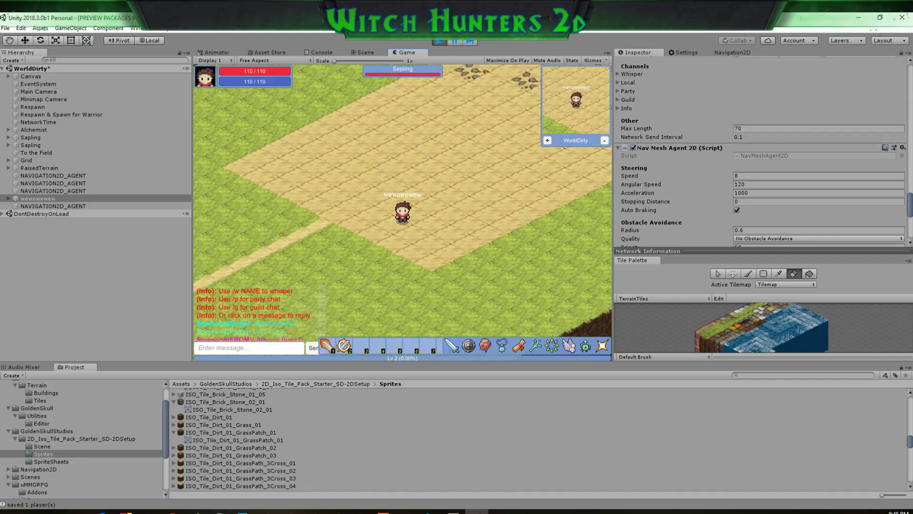